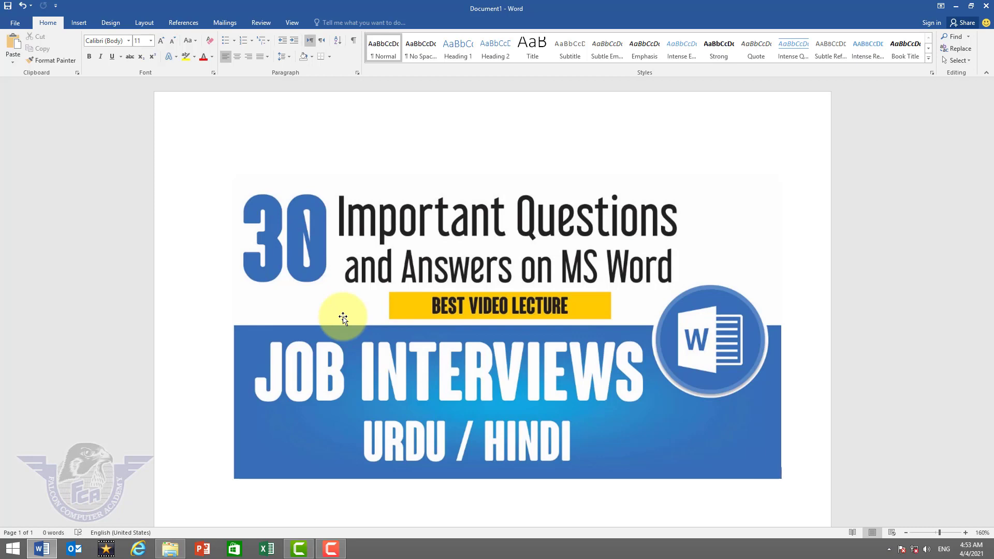
- Minimize Word to the desktop, select the Word 2016 shortcut, then return to the Word window
{"action": "left_click", "coordinate": [955, 8]}
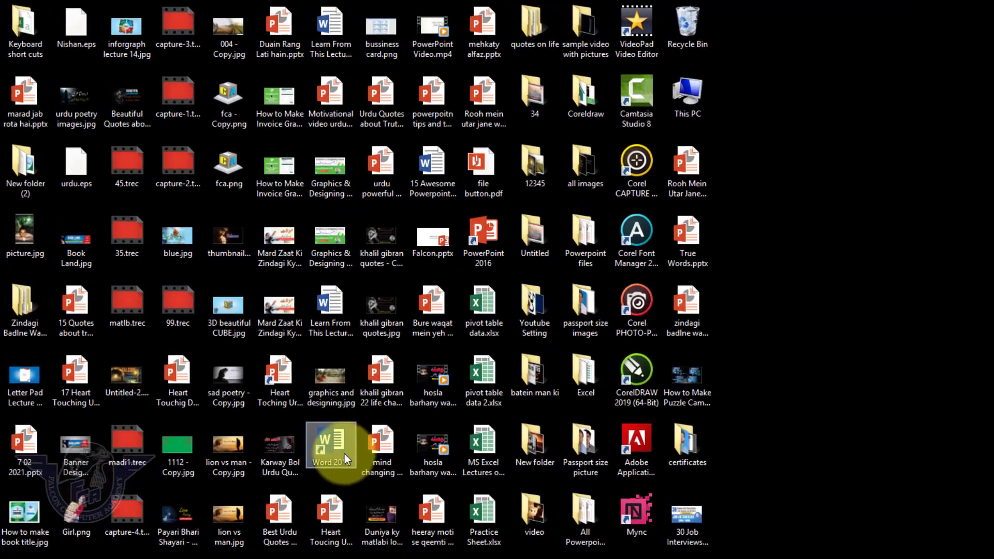
{"action": "left_click", "coordinate": [266, 357]}
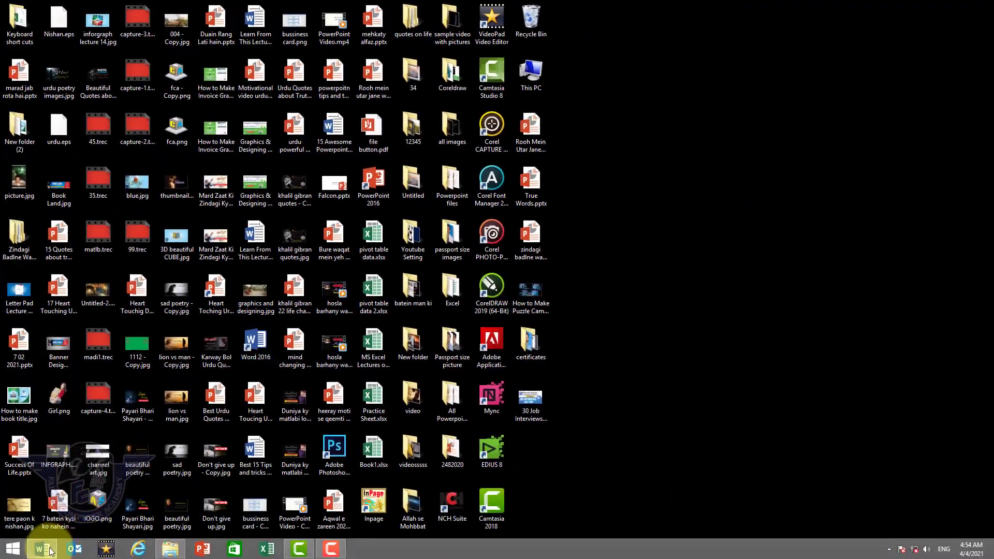
{"action": "left_click", "coordinate": [42, 548]}
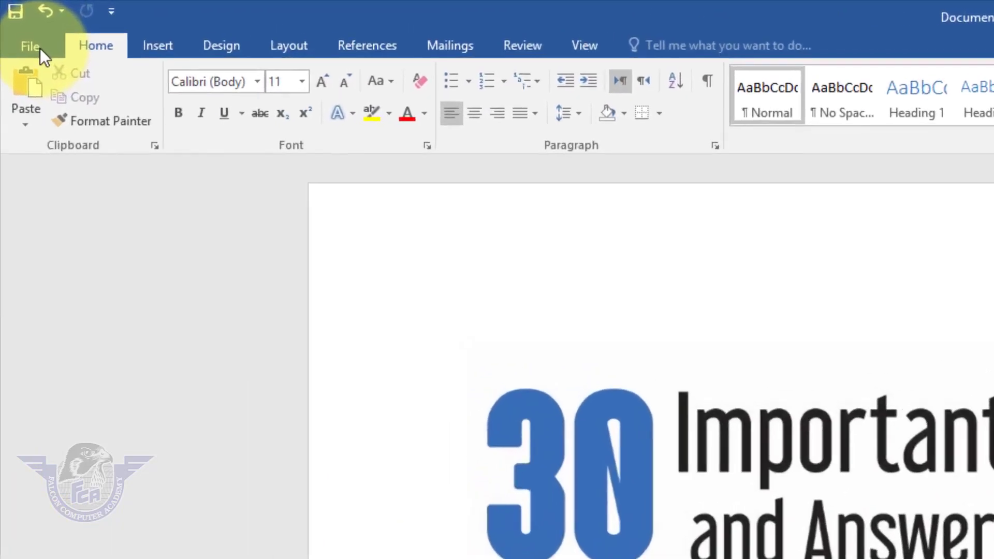
- Create a new blank document and type Falcon Computer Academy and Rahim Yar Khan
{"action": "left_click", "coordinate": [15, 23]}
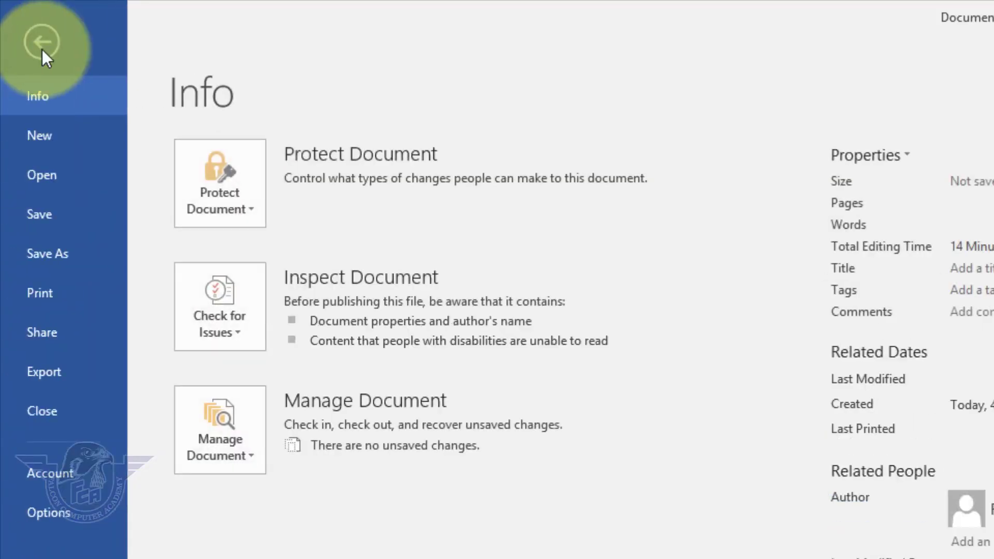
{"action": "left_click", "coordinate": [54, 134]}
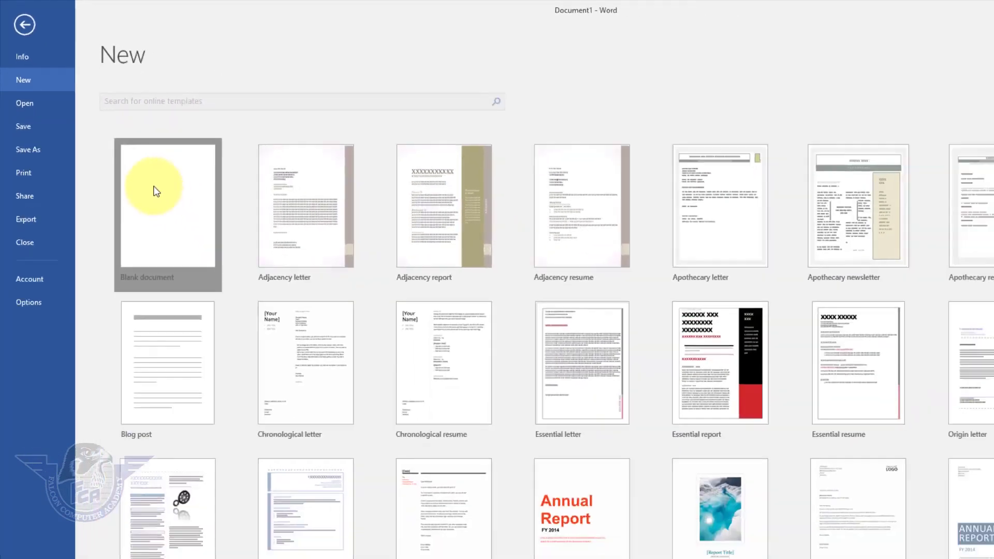
{"action": "left_click", "coordinate": [263, 315]}
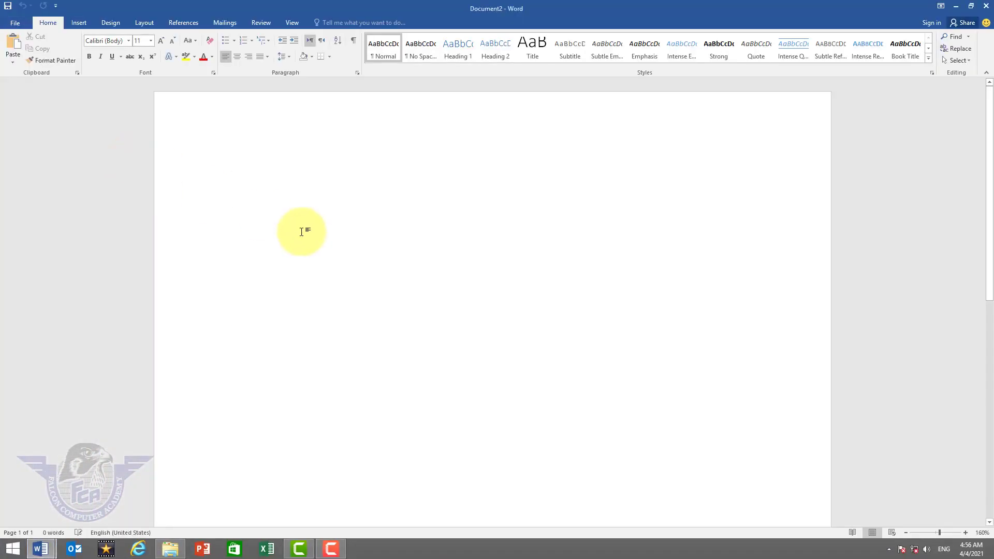
{"action": "type", "text": "Falcon "}
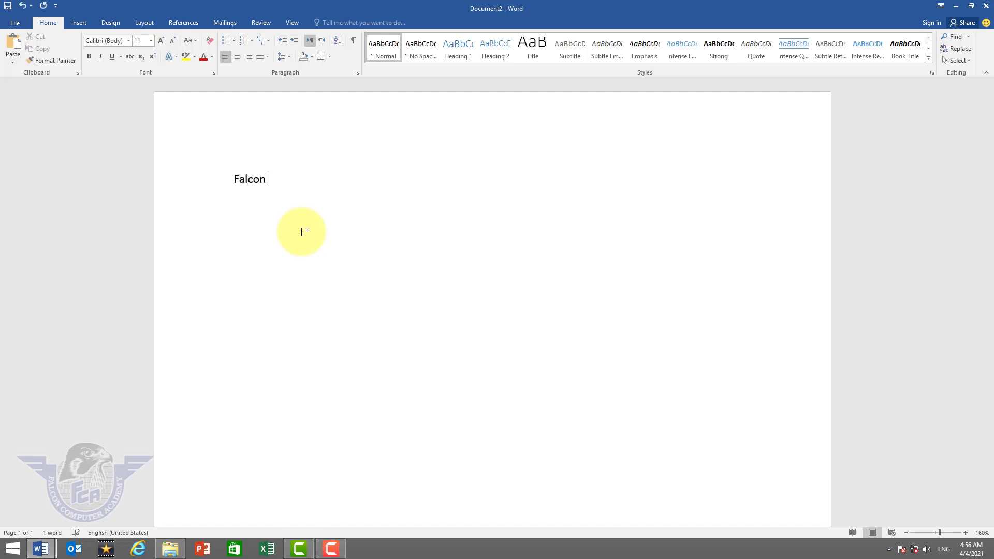
{"action": "type", "text": "Computer Academ"}
{"action": "type", "text": "y "}
{"action": "type", "text": "R"}
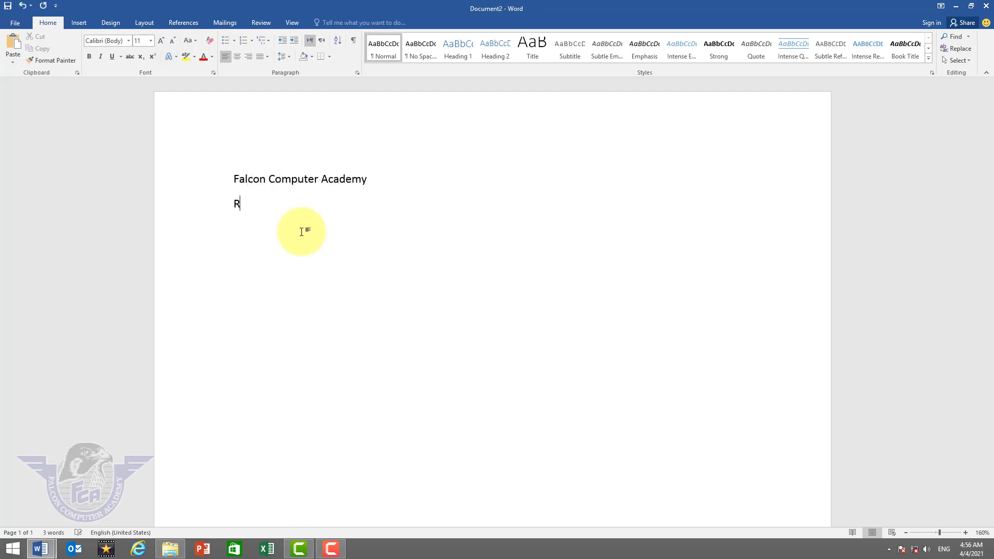
{"action": "type", "text": "ahim Yar Khan"}
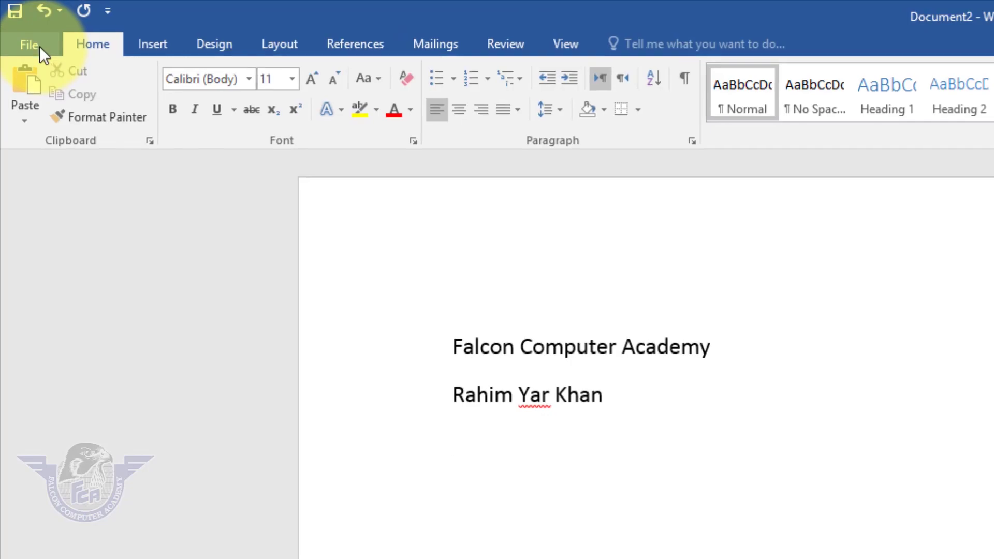
- Open the Save As dialog via Browse and navigate to the Falcon (D:) drive's folders
{"action": "left_click", "coordinate": [40, 46]}
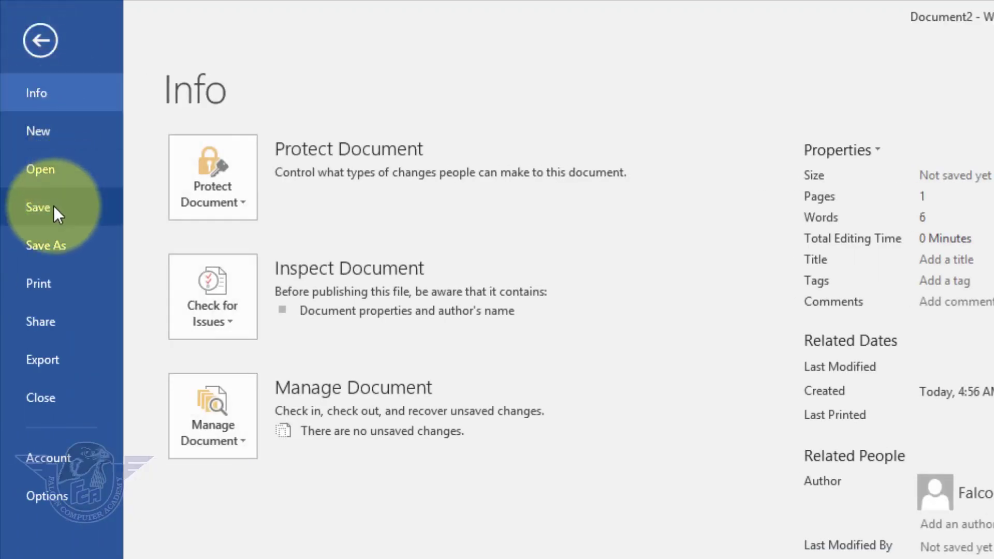
{"action": "left_click", "coordinate": [54, 206]}
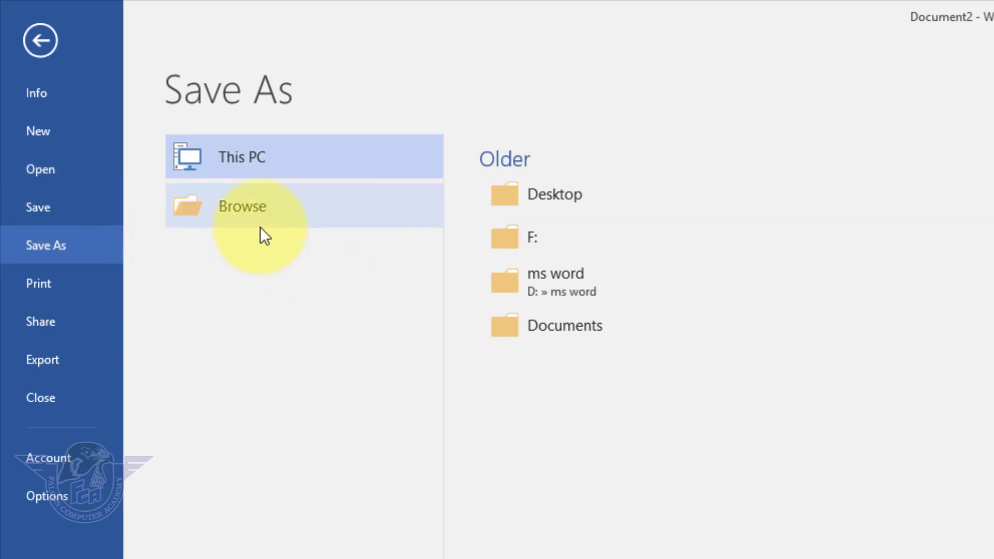
{"action": "left_click", "coordinate": [258, 210]}
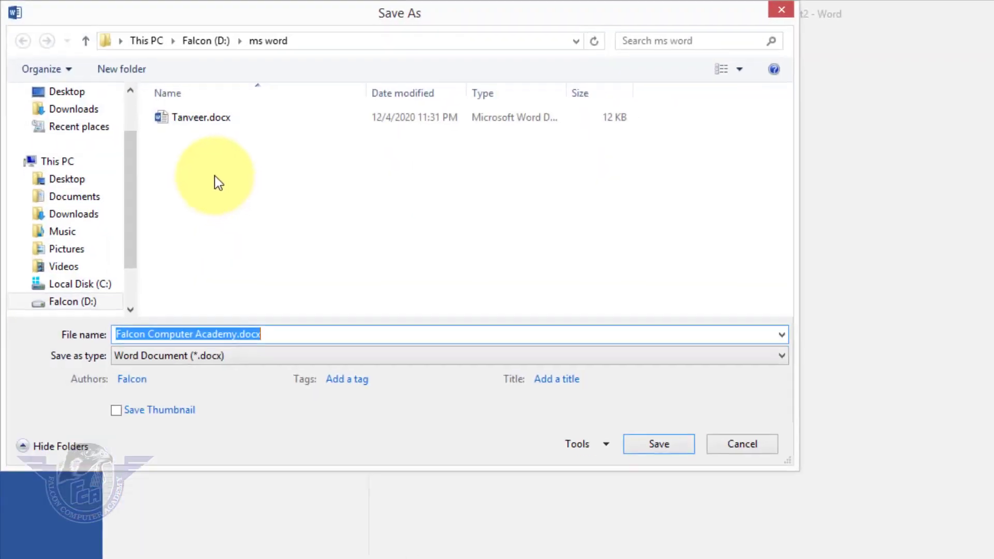
{"action": "left_click_drag", "start_coordinate": [123, 184], "coordinate": [127, 218]}
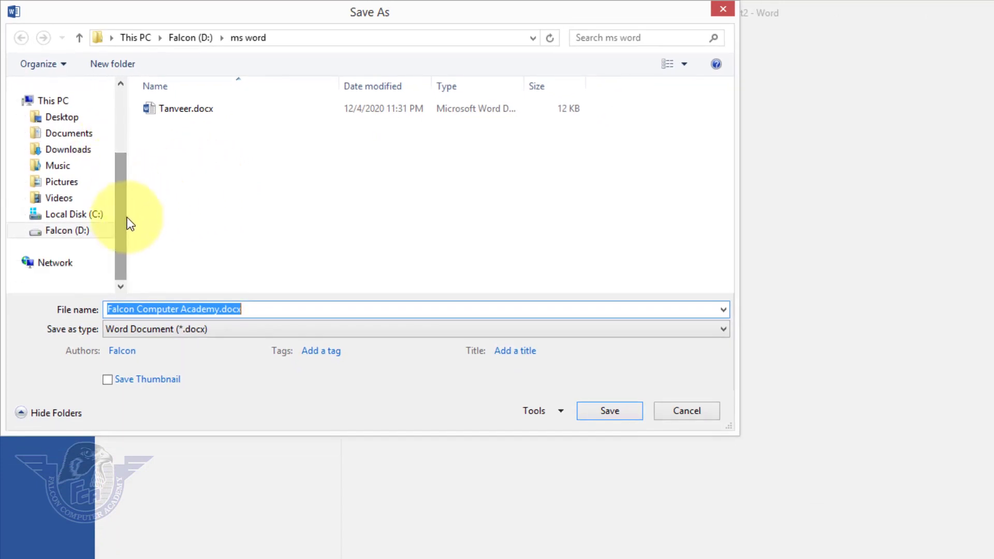
{"action": "mouse_move", "coordinate": [79, 284]}
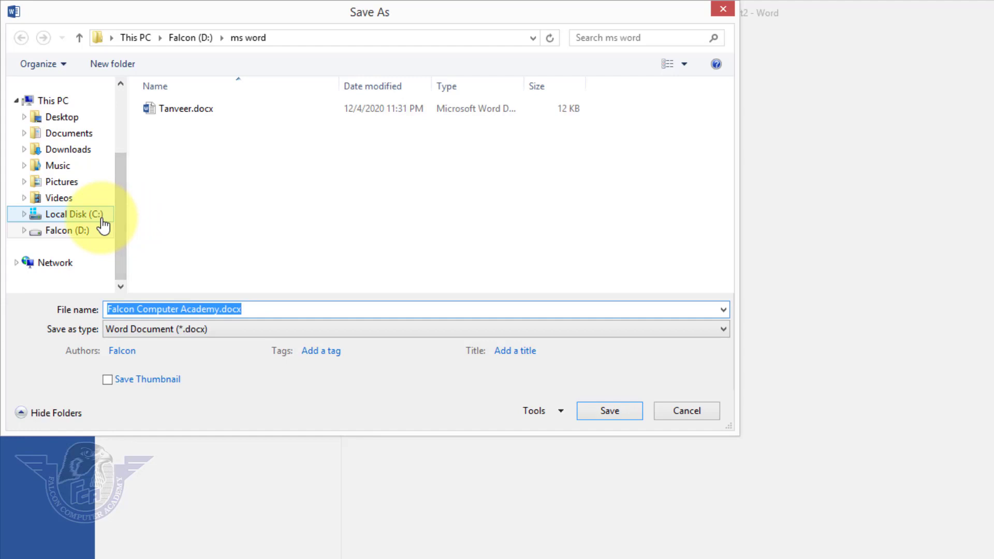
{"action": "left_click", "coordinate": [68, 236]}
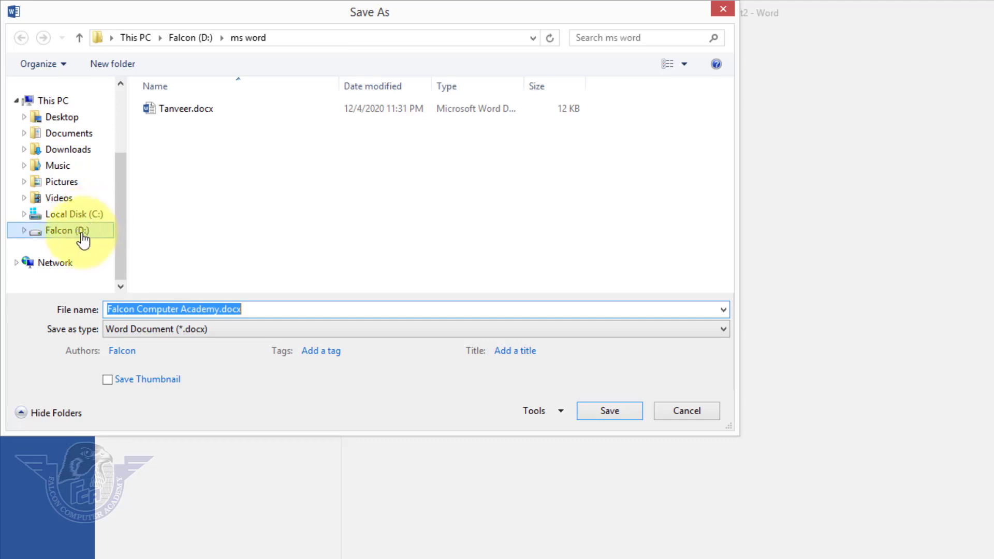
{"action": "left_click", "coordinate": [82, 239]}
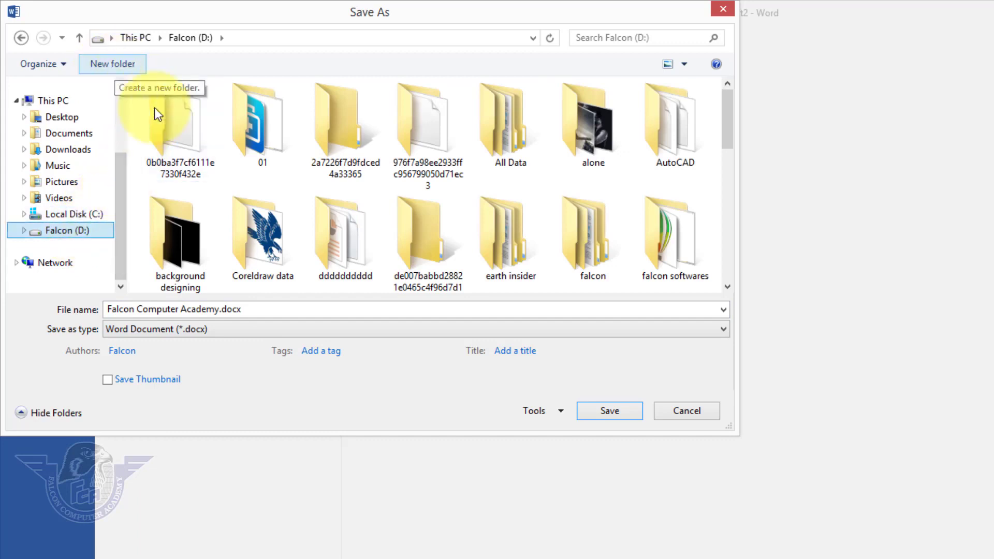
- Create a new folder named MS Word on Falcon (D:), declining to merge it with the existing folder
{"action": "right_click", "coordinate": [224, 192]}
{"action": "mouse_move", "coordinate": [298, 352]}
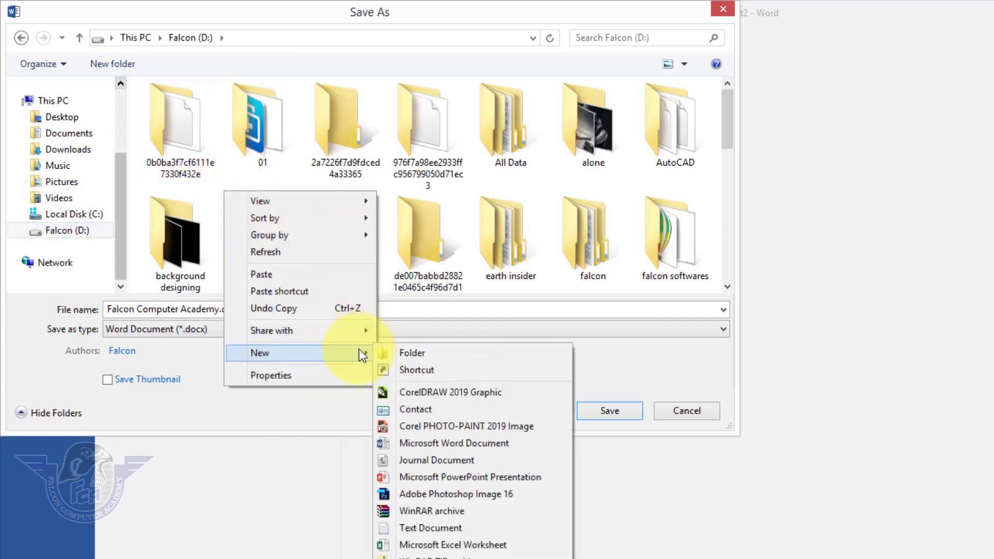
{"action": "left_click", "coordinate": [381, 356]}
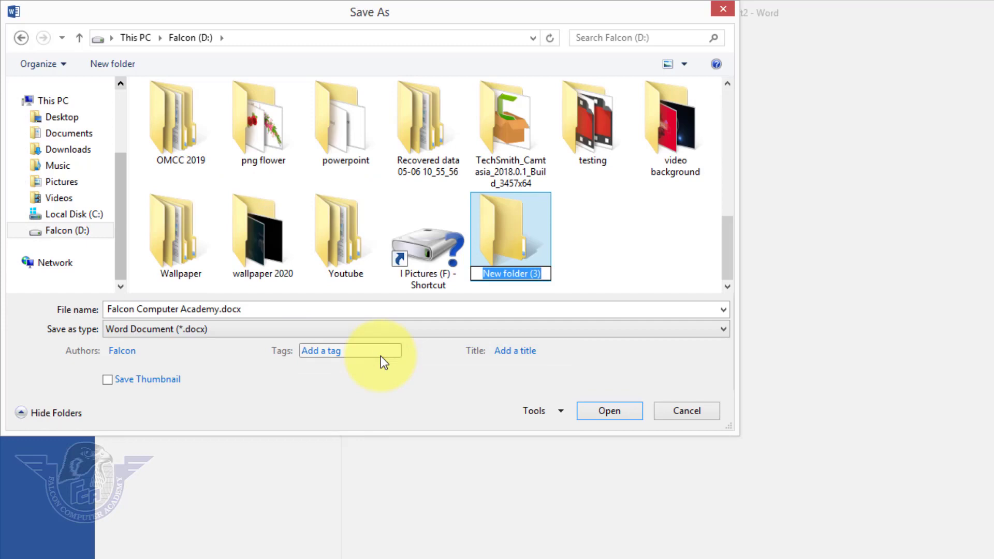
{"action": "type", "text": "MS W"}
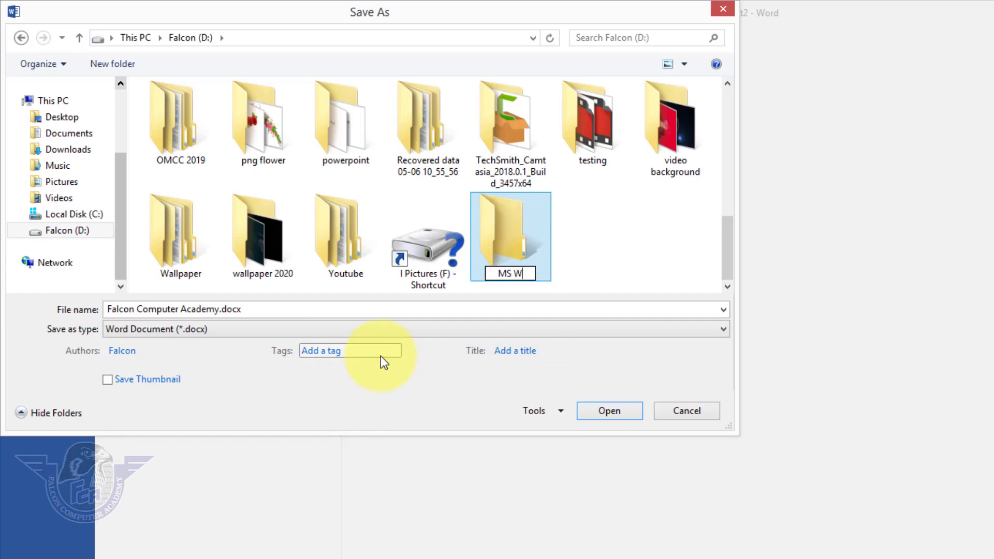
{"action": "type", "text": "Ord"}
{"action": "key", "text": "BackSpace"}
{"action": "key", "text": "BackSpace"}
{"action": "key", "text": "BackSpace"}
{"action": "type", "text": "ord"}
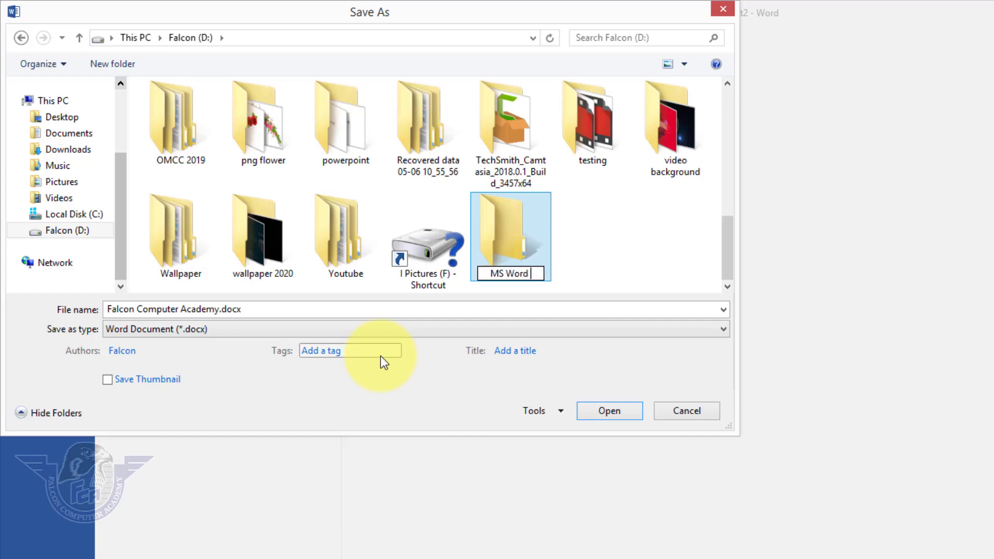
{"action": "key", "text": "Return"}
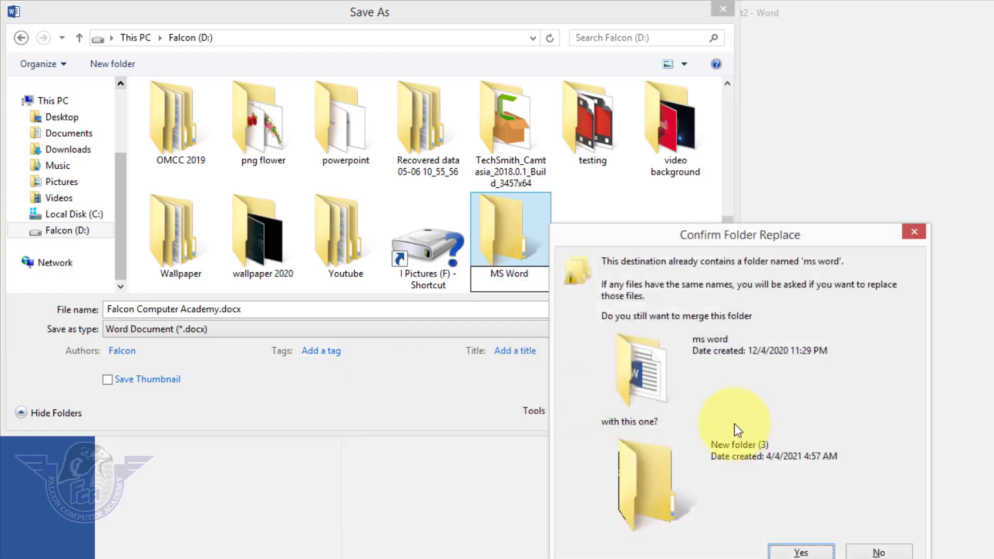
{"action": "left_click", "coordinate": [878, 552]}
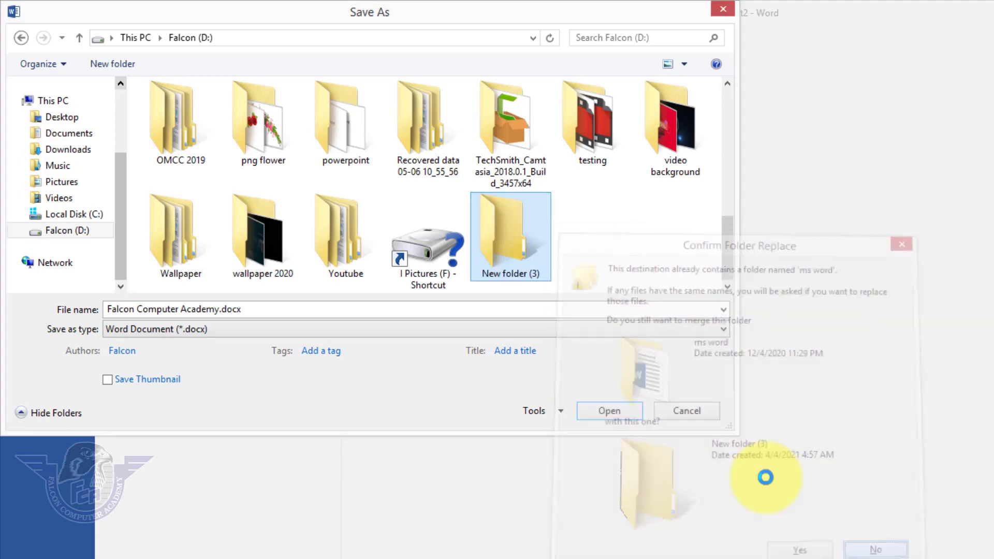
- Rename New folder (3) to 'MS word lectures'
{"action": "right_click", "coordinate": [533, 266]}
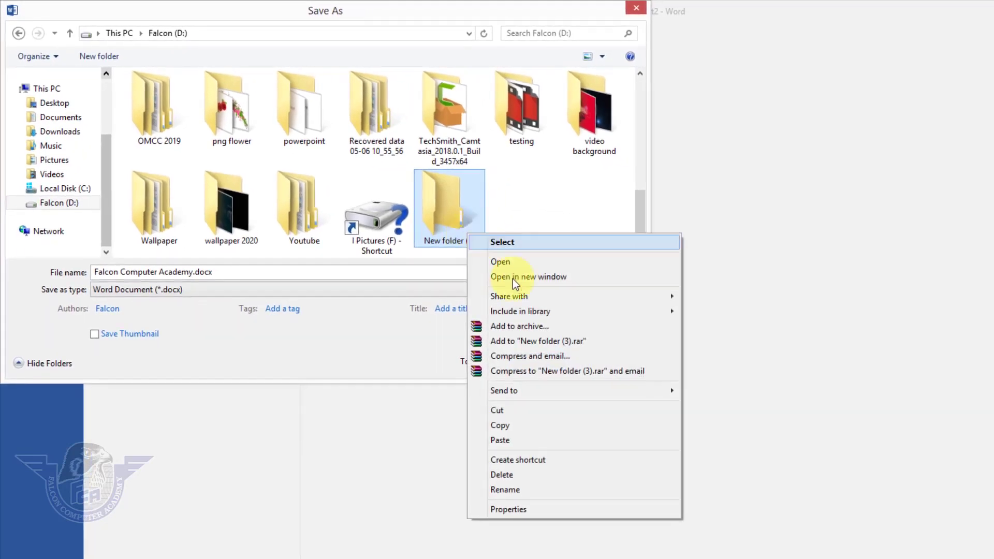
{"action": "left_click", "coordinate": [512, 489]}
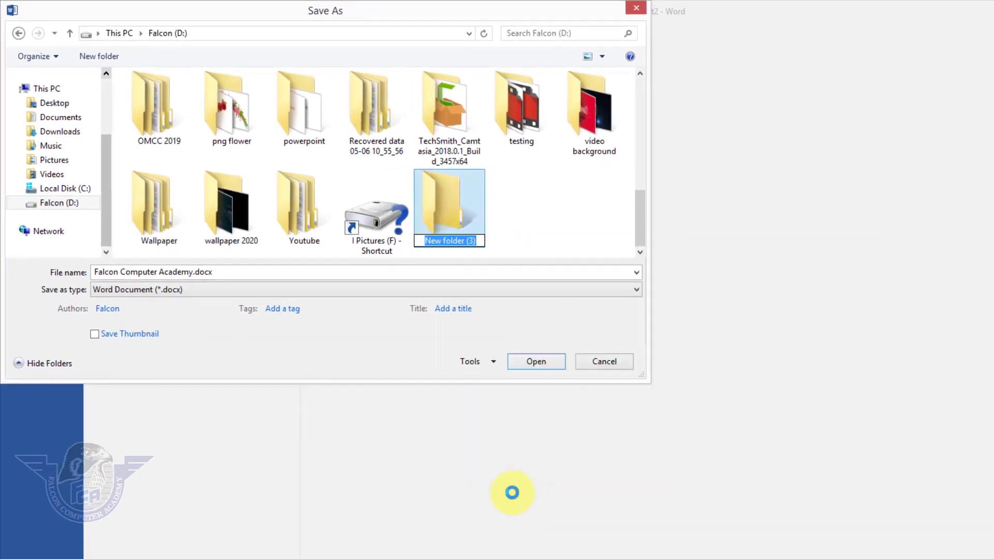
{"action": "type", "text": "MS"}
{"action": "type", "text": " wo"}
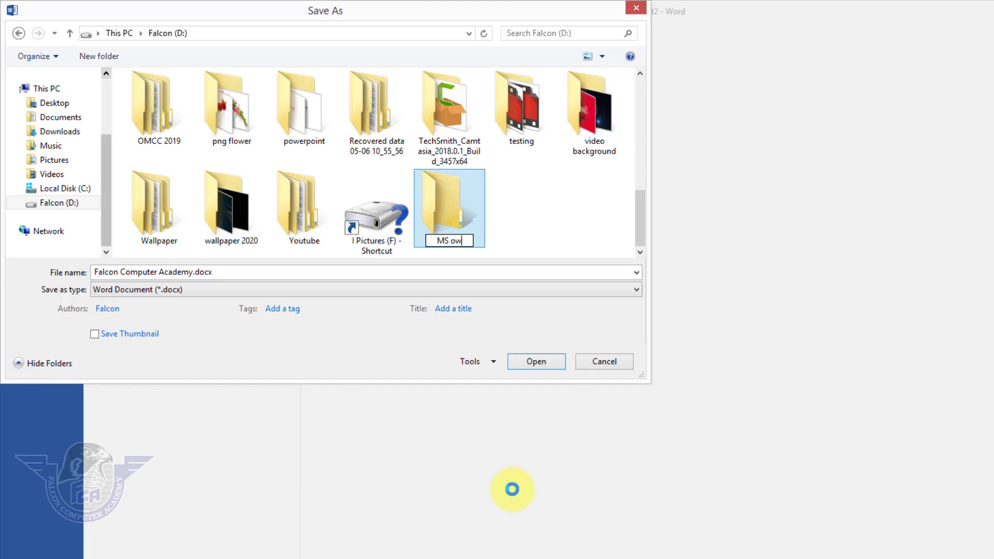
{"action": "type", "text": "rd lect"}
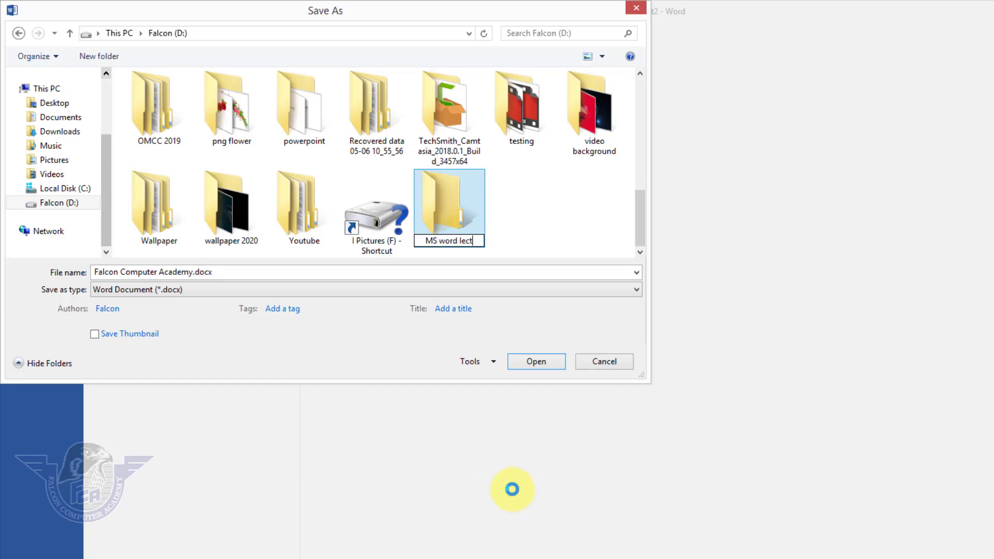
{"action": "type", "text": "ures"}
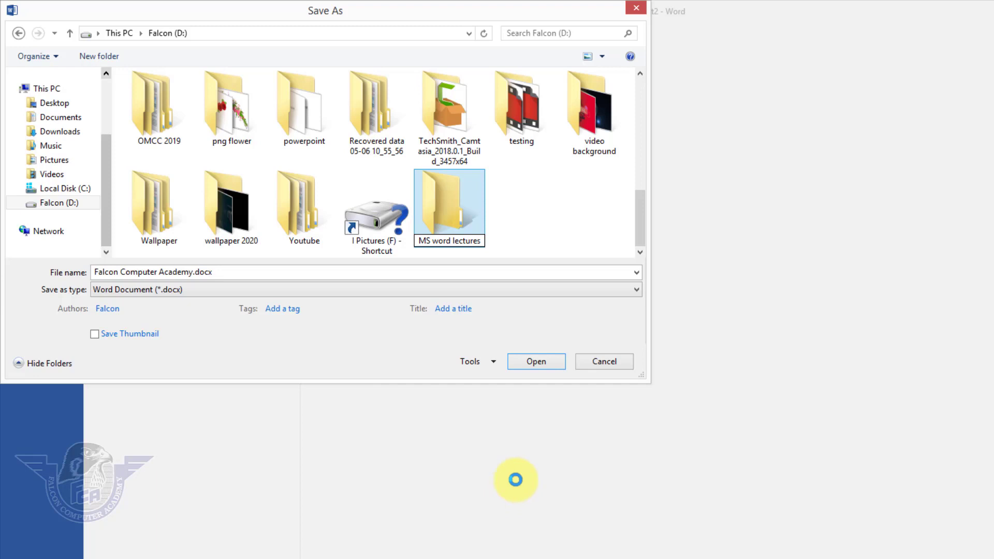
{"action": "key", "text": "Return"}
{"action": "key", "text": "Return"}
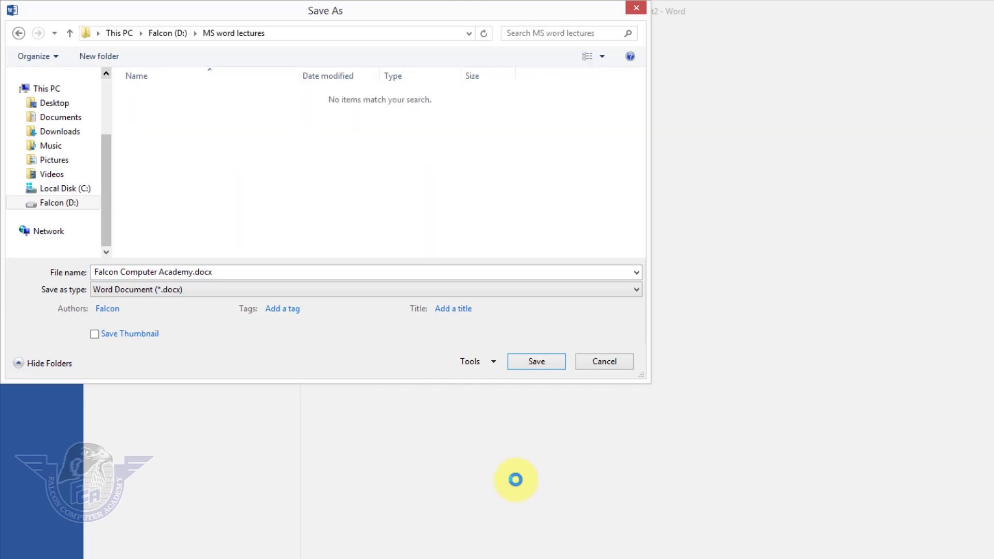
- Name the file 'best video lecture' and set a password to open and a password to modify
{"action": "left_click", "coordinate": [223, 277]}
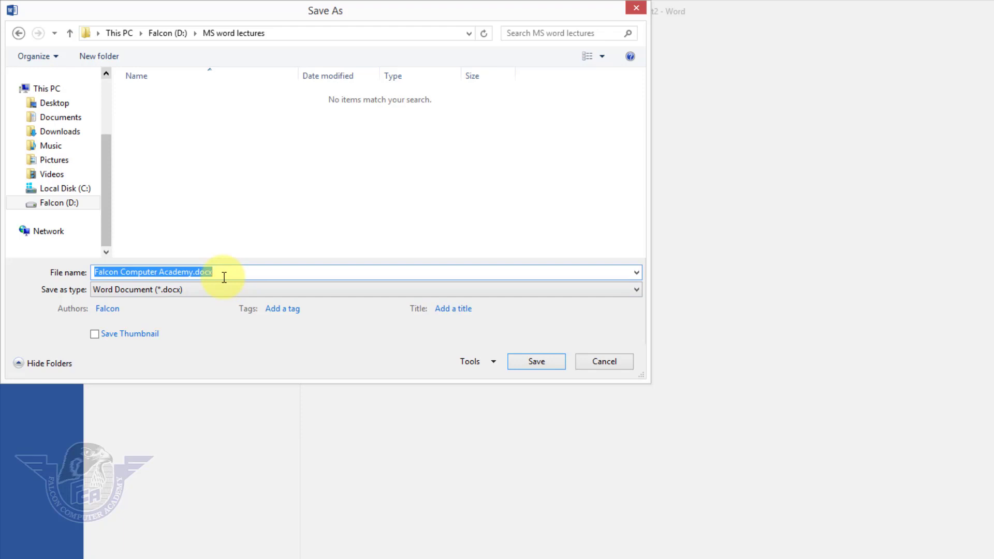
{"action": "type", "text": "best video lec"}
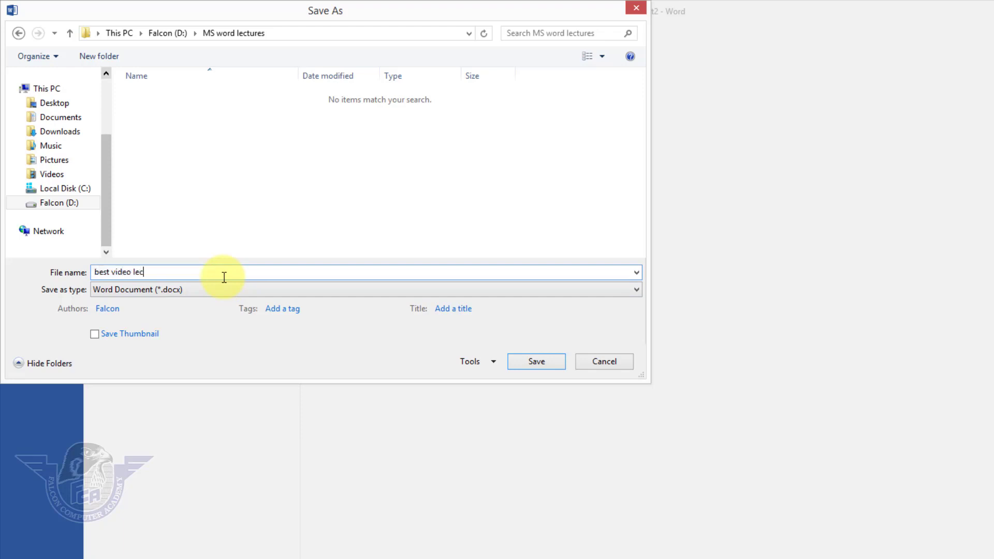
{"action": "type", "text": "ture"}
{"action": "left_click", "coordinate": [491, 362]}
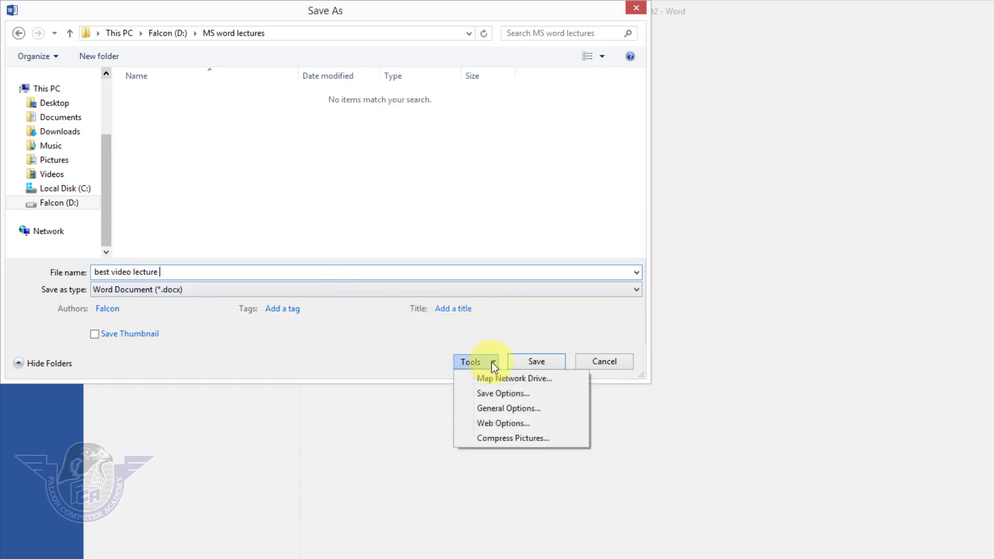
{"action": "left_click", "coordinate": [501, 411]}
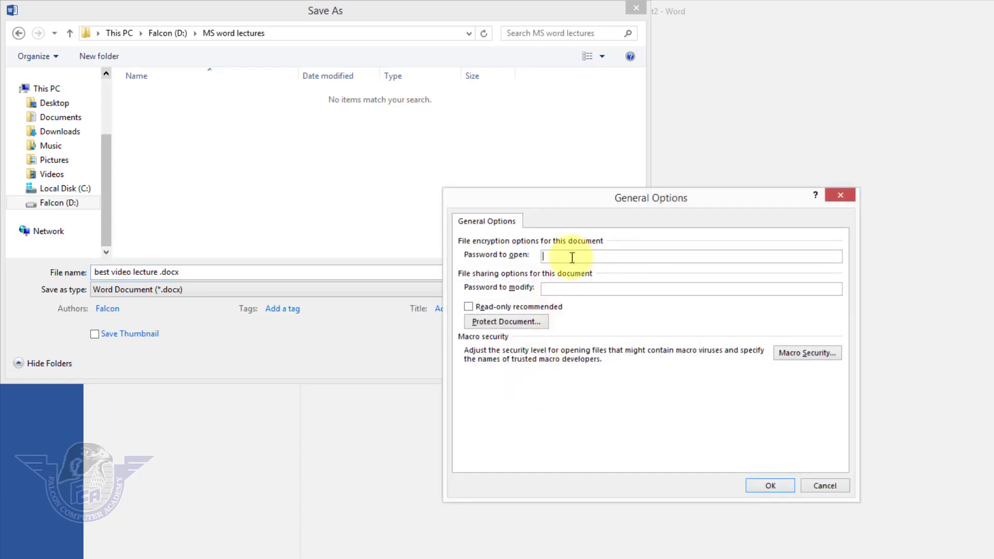
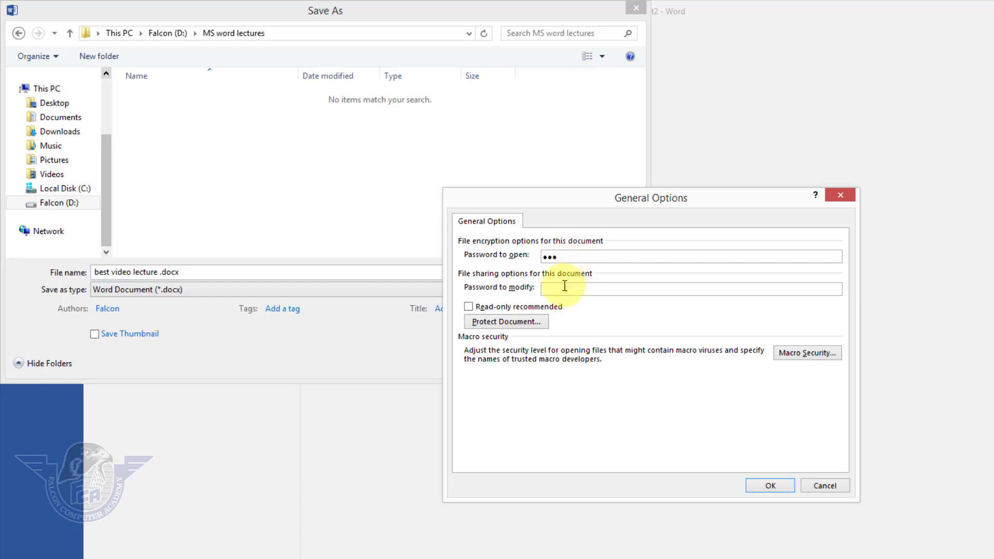
{"action": "left_click", "coordinate": [771, 486]}
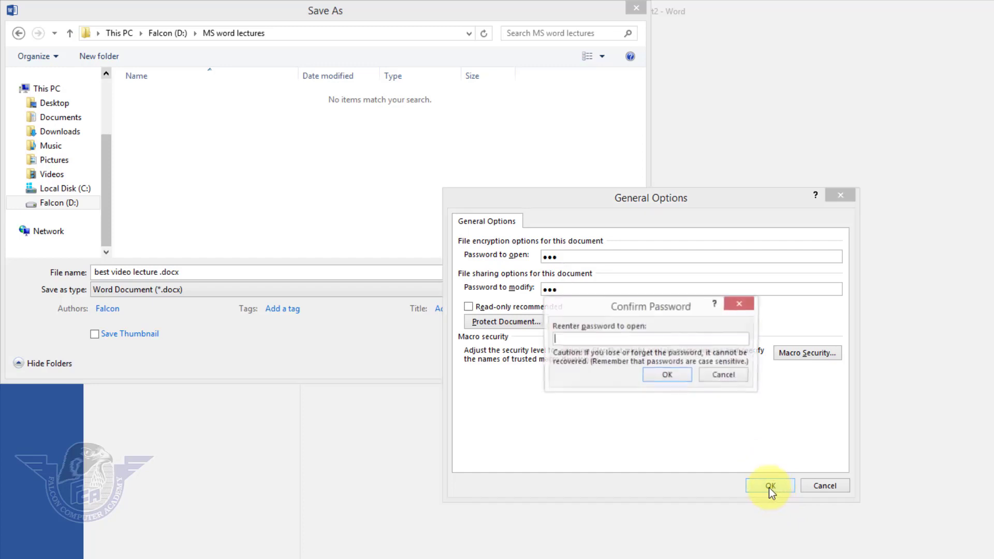
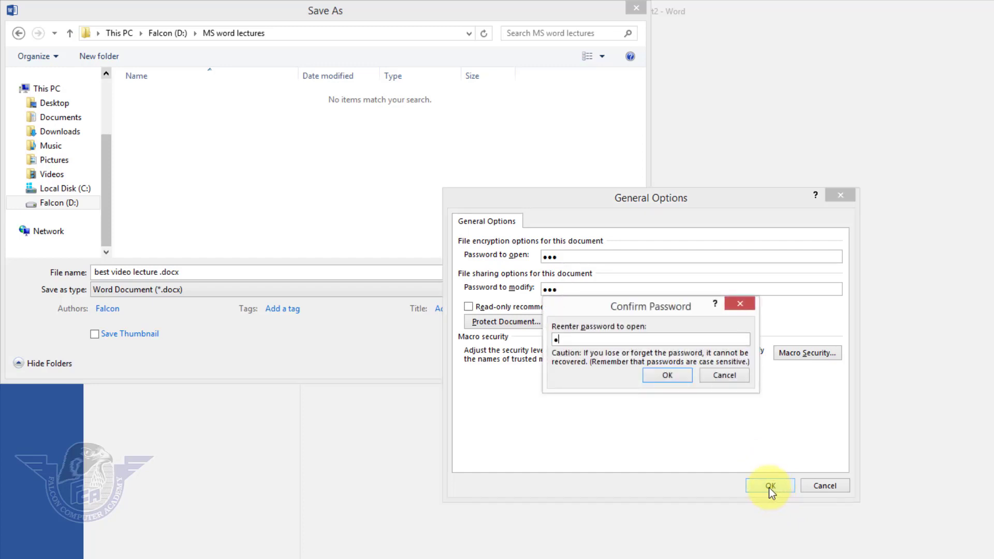
- Re-enter the open and modify passwords to confirm them
{"action": "left_click", "coordinate": [680, 383]}
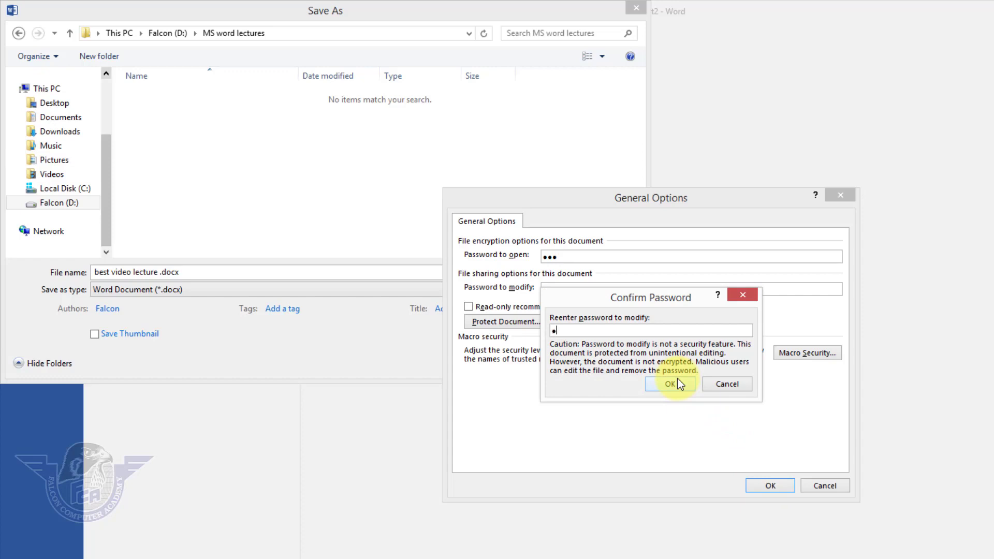
{"action": "left_click", "coordinate": [680, 386]}
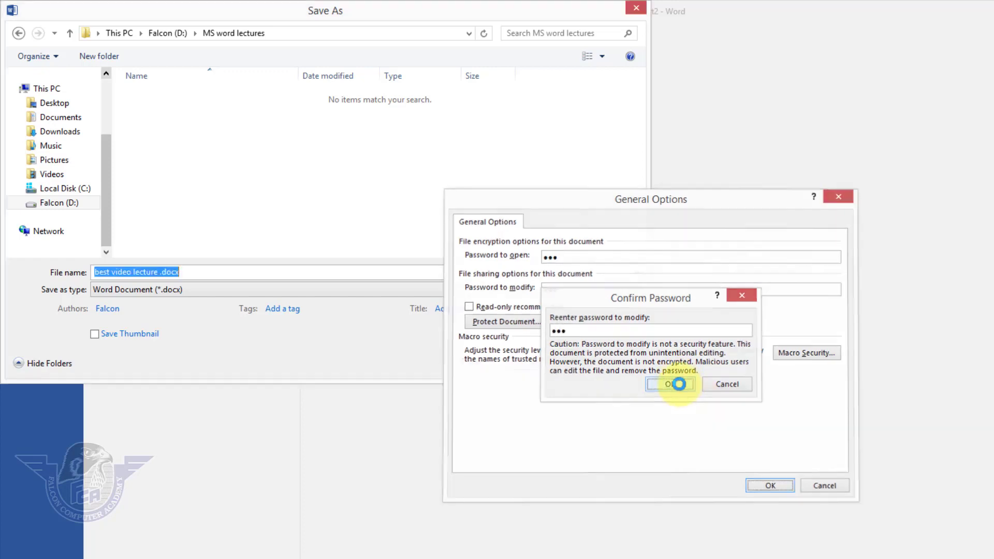
- Save the password-protected document and close it
{"action": "left_click", "coordinate": [539, 363]}
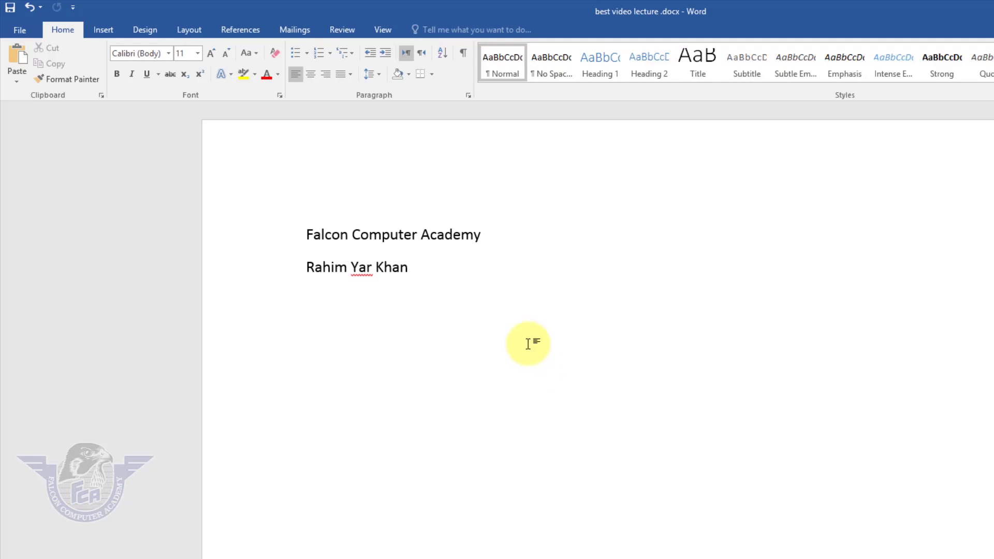
{"action": "left_click", "coordinate": [22, 30]}
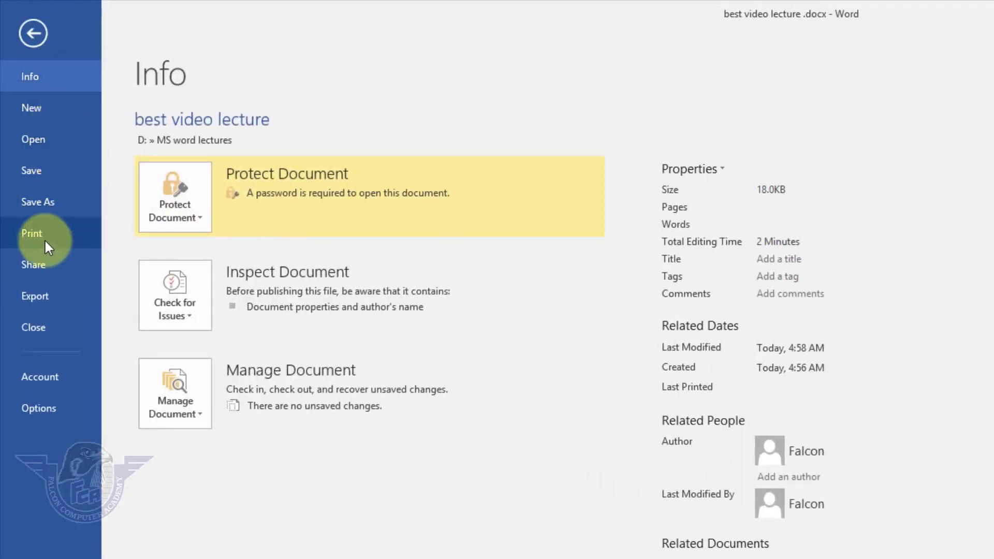
{"action": "left_click", "coordinate": [42, 326]}
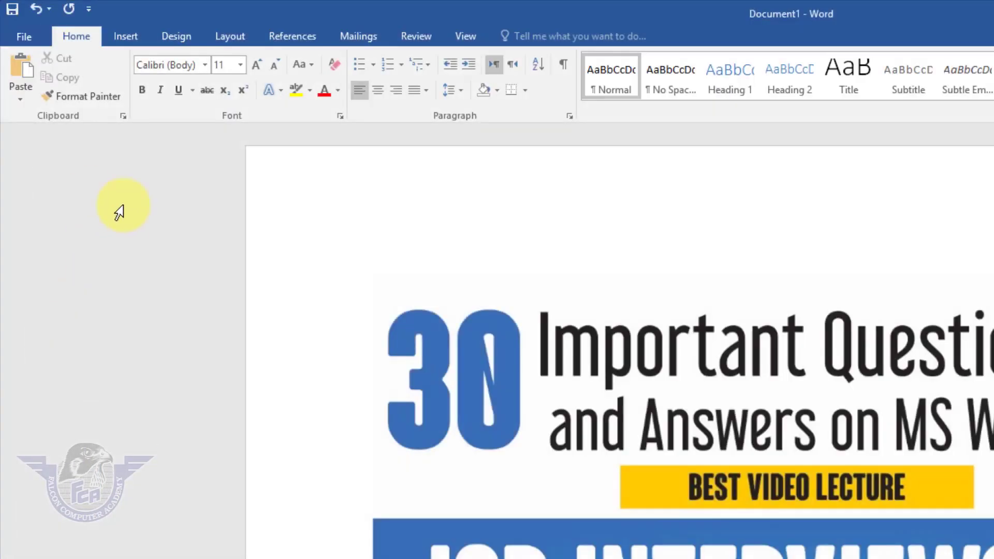
- Open best video lecture .docx from the MS word lectures folder
{"action": "left_click", "coordinate": [25, 36]}
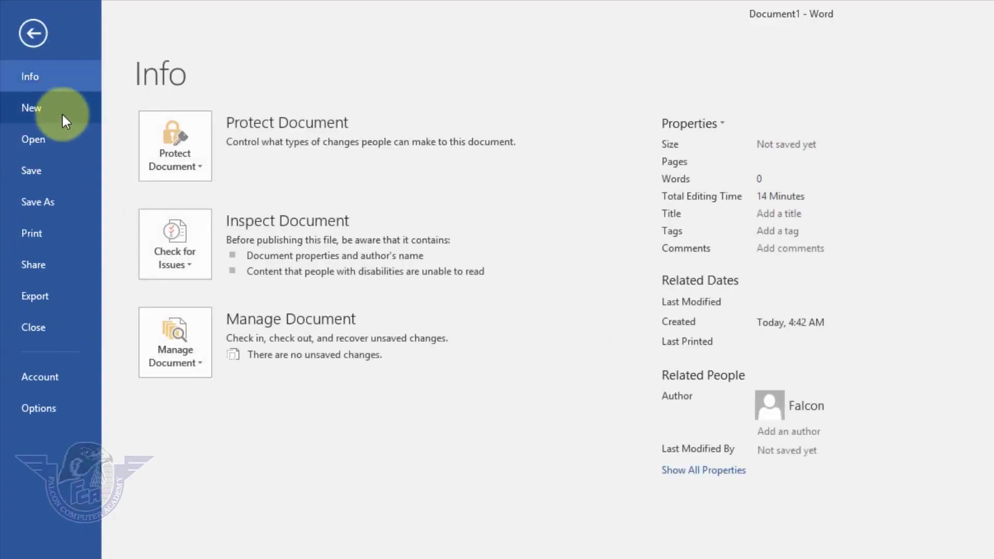
{"action": "left_click", "coordinate": [42, 140]}
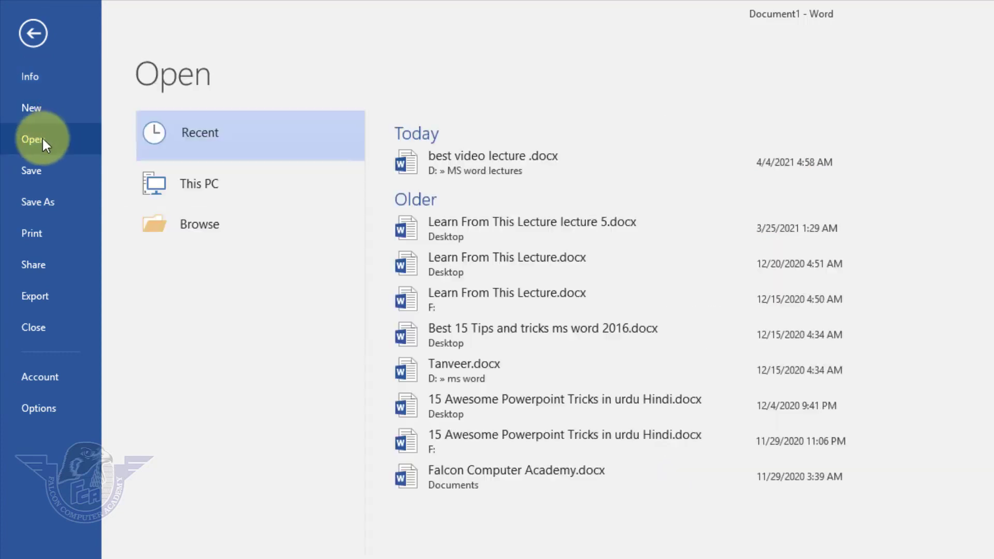
{"action": "left_click", "coordinate": [221, 225]}
{"action": "left_click", "coordinate": [206, 116]}
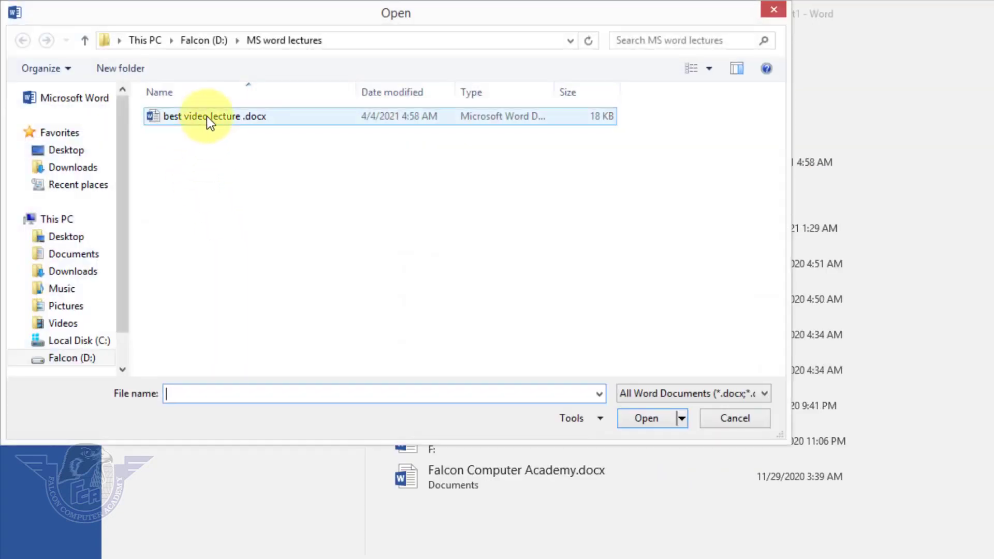
{"action": "left_click", "coordinate": [659, 419]}
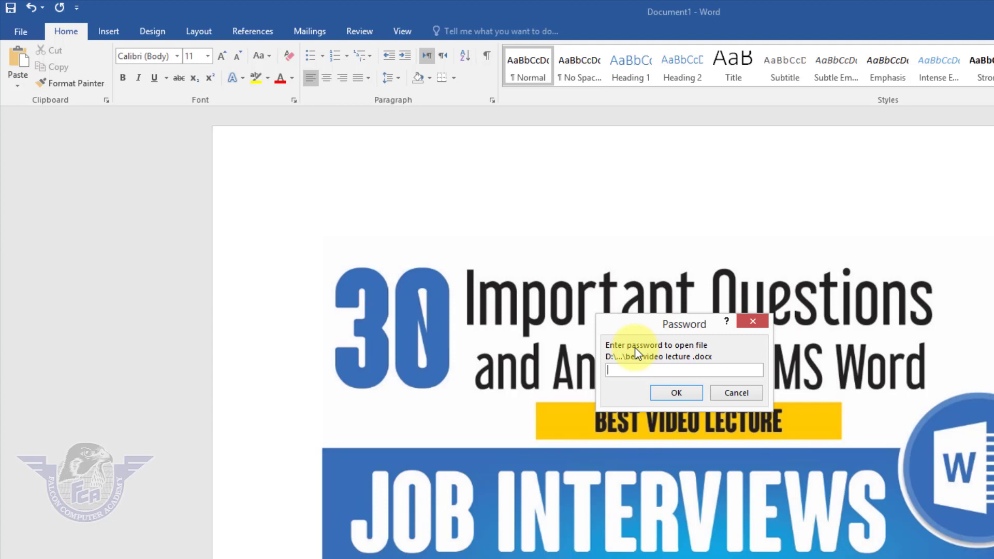
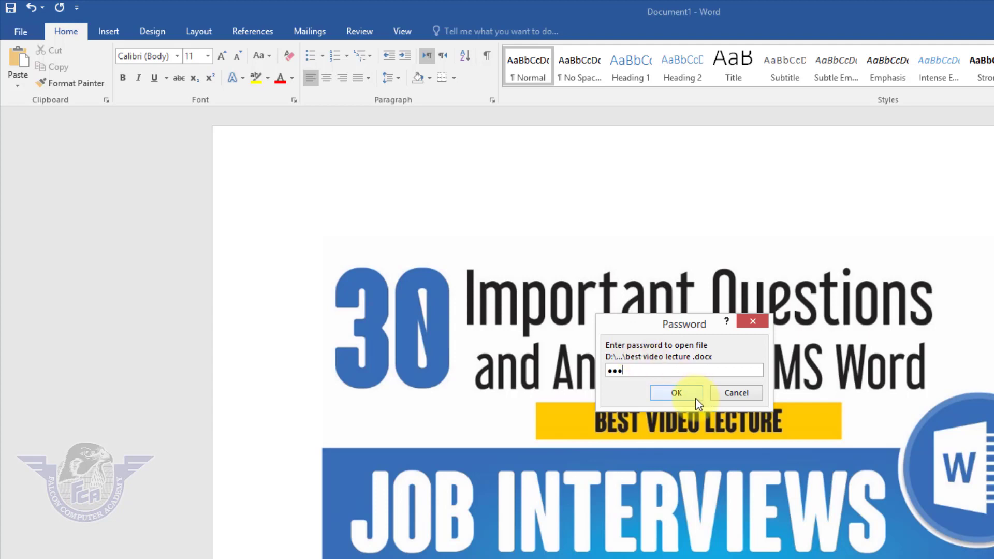
- Enter the password to open and the password to modify the file
{"action": "left_click", "coordinate": [696, 399]}
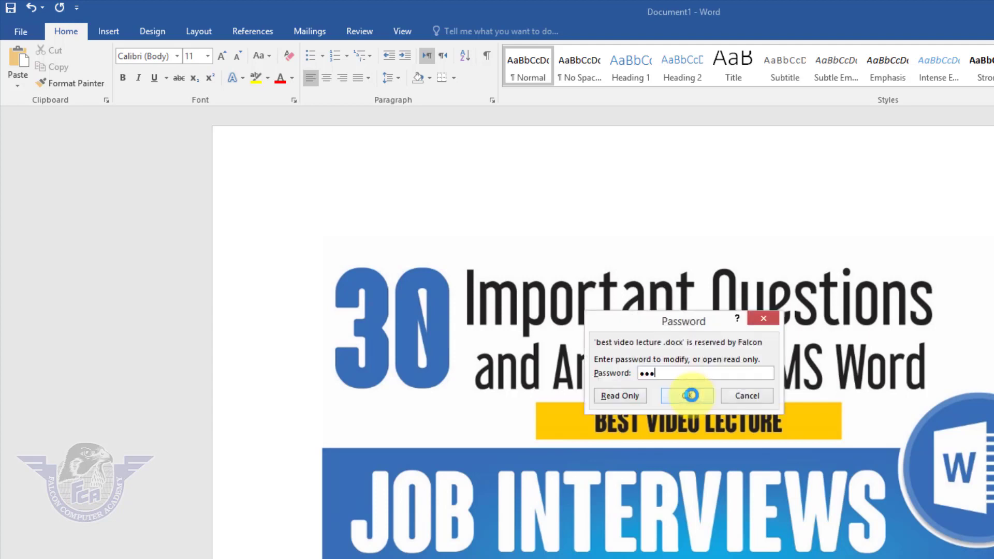
{"action": "left_click", "coordinate": [691, 395]}
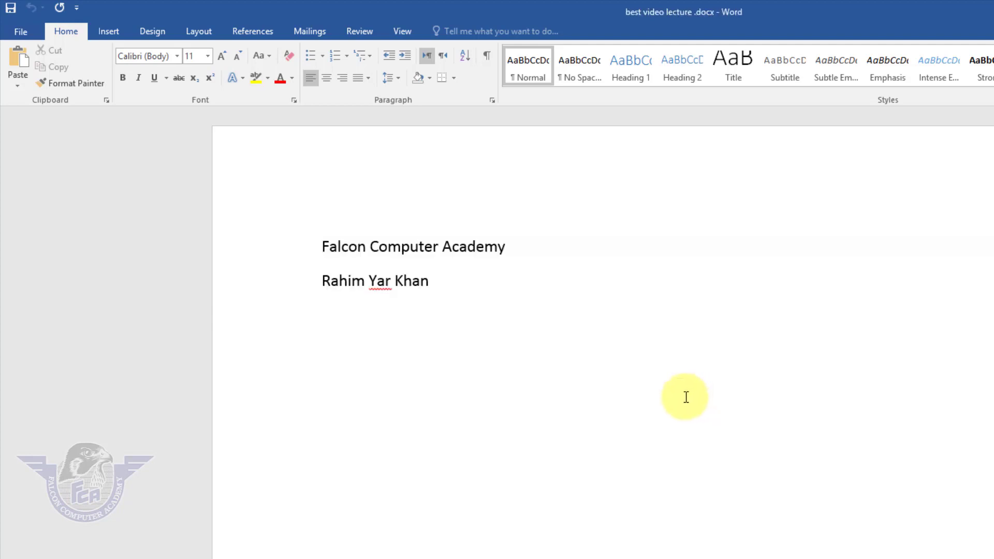
- Review the file's password settings in Save As General Options, then cancel both dialogs unchanged
{"action": "left_click", "coordinate": [22, 32]}
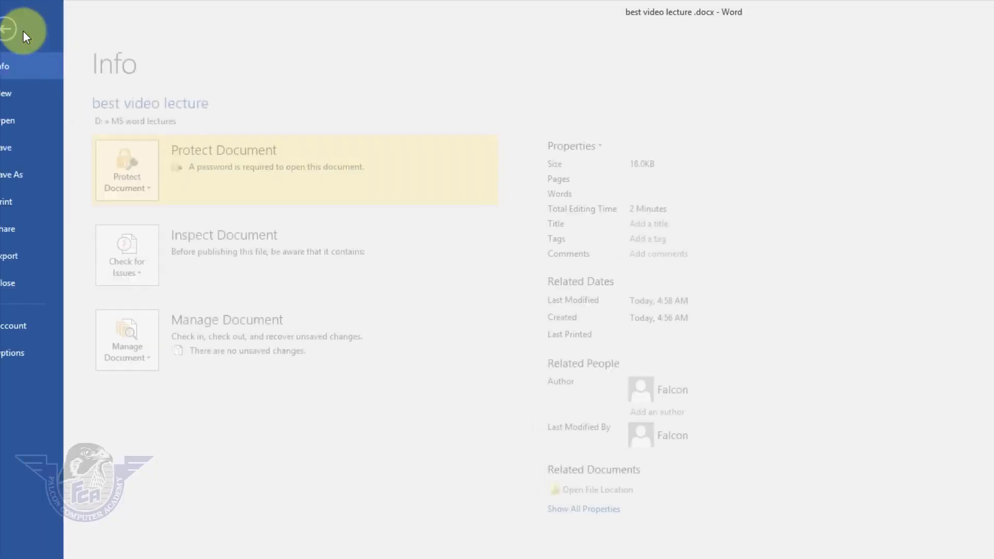
{"action": "left_click", "coordinate": [58, 165]}
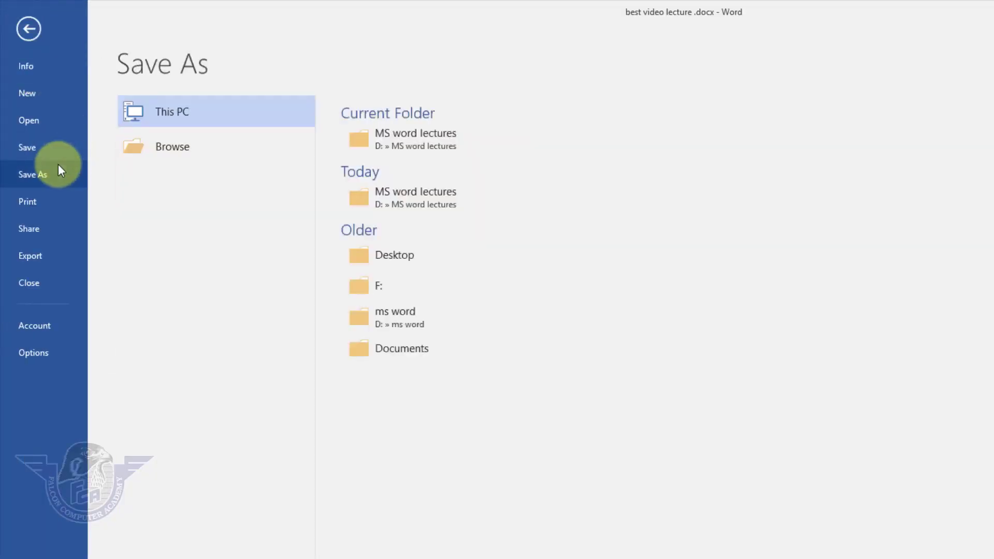
{"action": "left_click", "coordinate": [204, 149]}
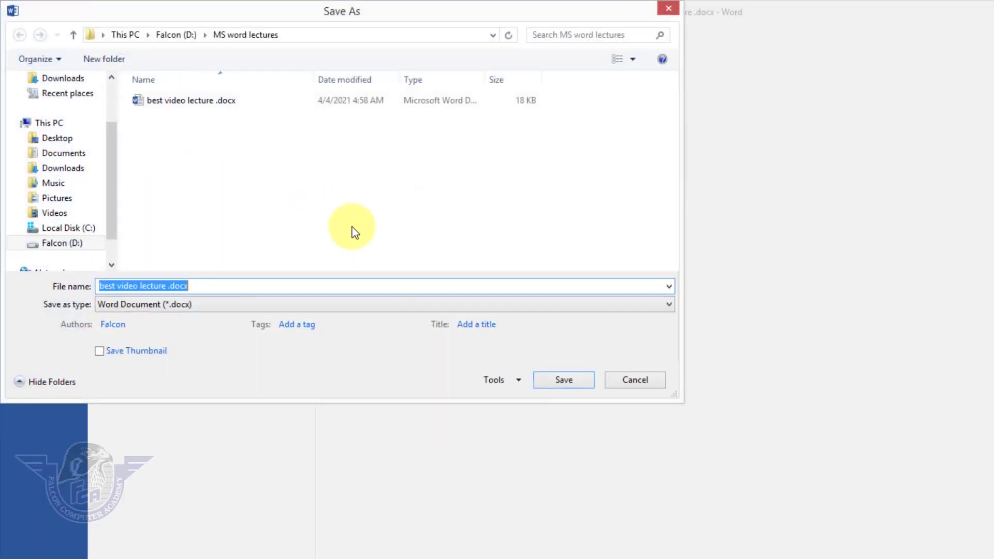
{"action": "left_click", "coordinate": [521, 382]}
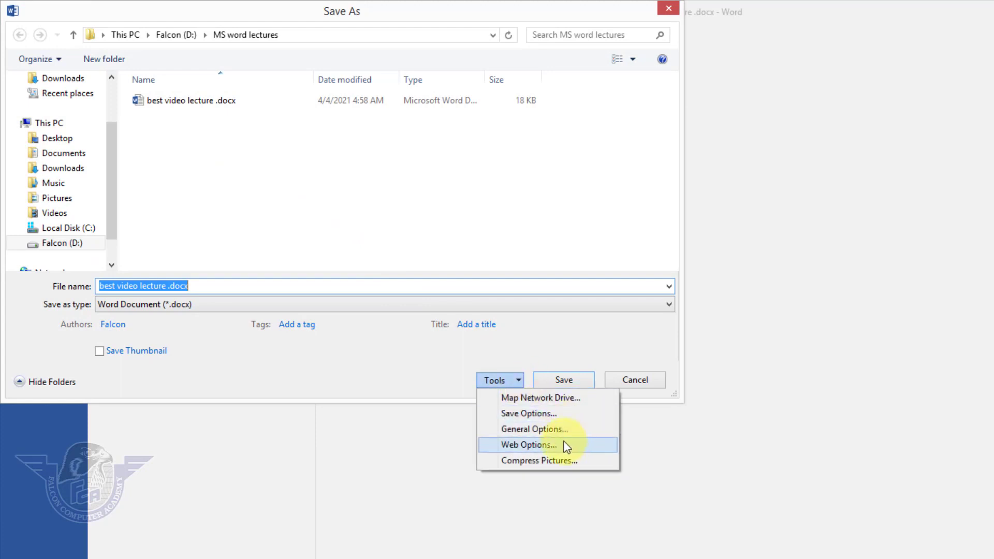
{"action": "left_click", "coordinate": [549, 428]}
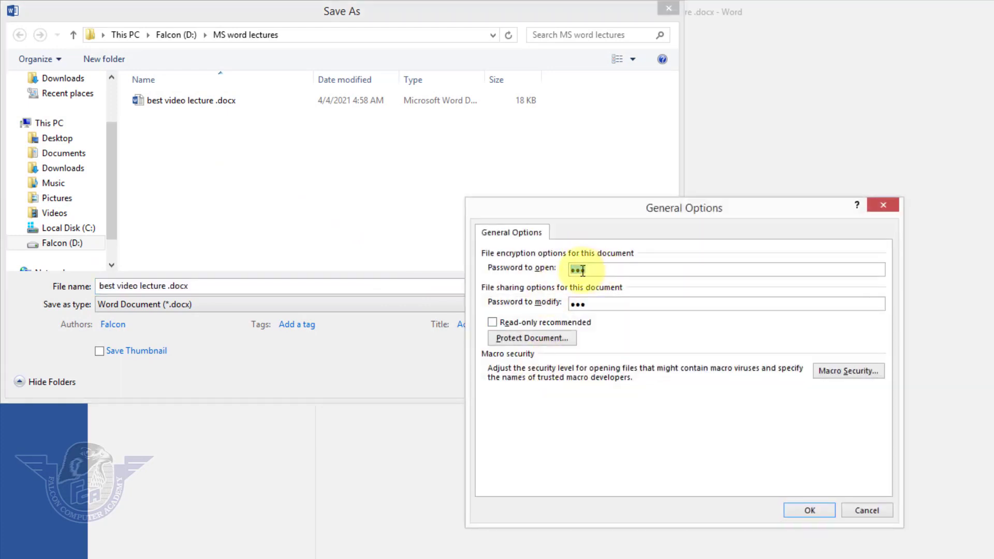
{"action": "left_click", "coordinate": [874, 511]}
{"action": "left_click", "coordinate": [641, 384]}
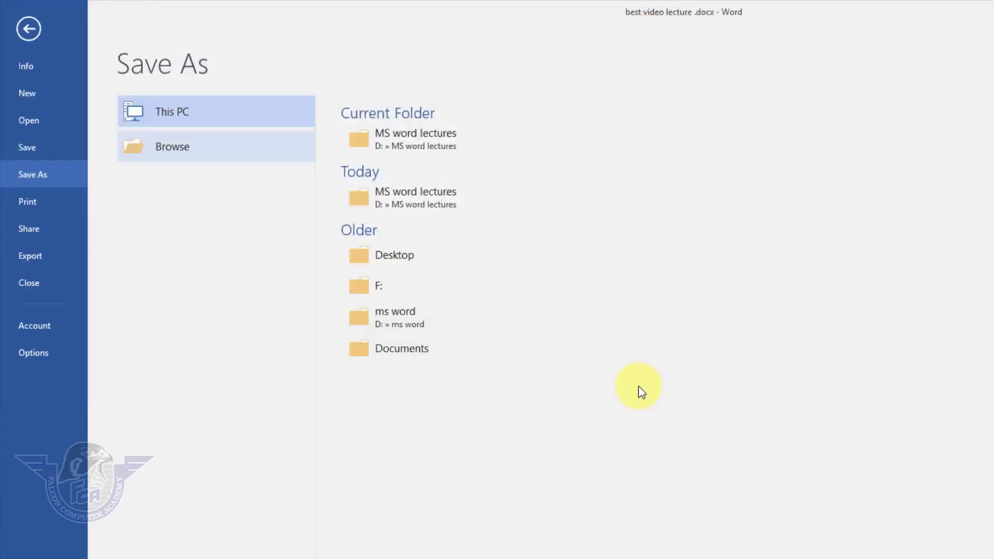
- Leave the Save As page with Esc to show the document's two address lines
{"action": "key", "text": "Escape"}
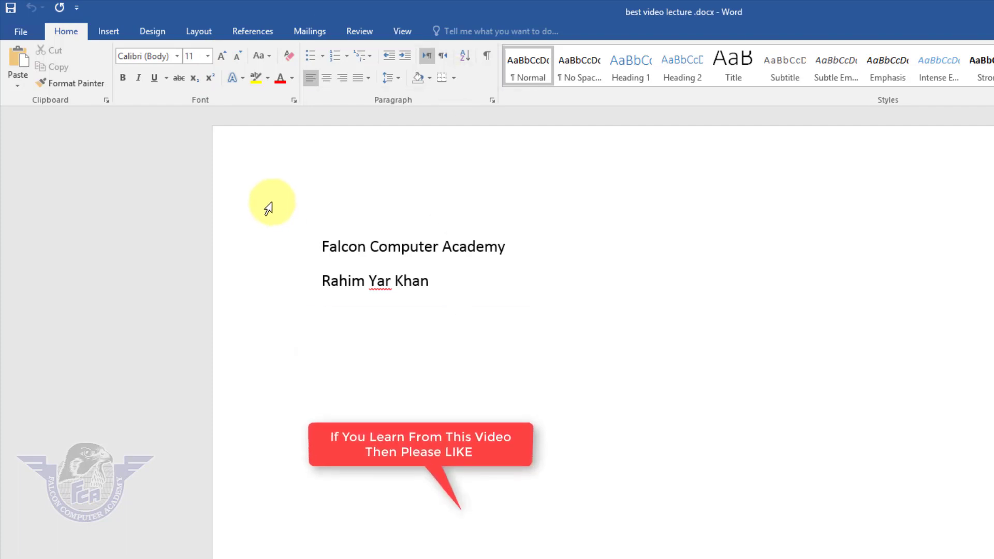
- Set the paper size to A4
{"action": "left_click", "coordinate": [198, 32]}
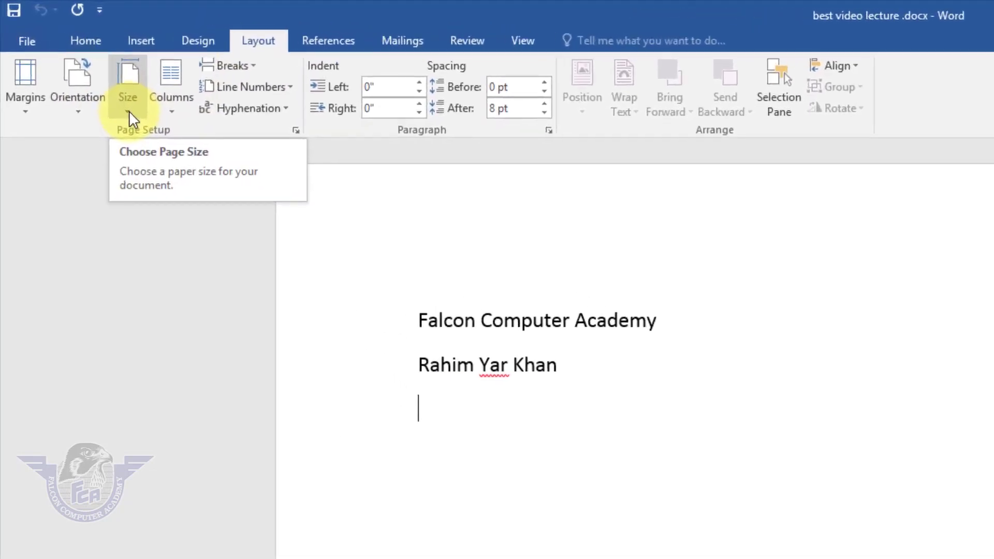
{"action": "left_click", "coordinate": [135, 117]}
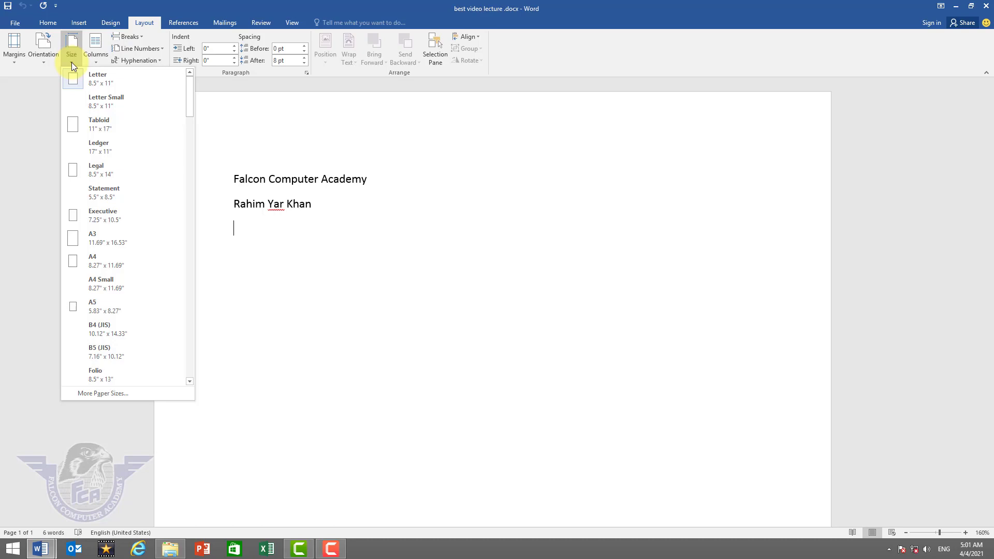
{"action": "left_click", "coordinate": [71, 61]}
{"action": "left_click", "coordinate": [71, 61]}
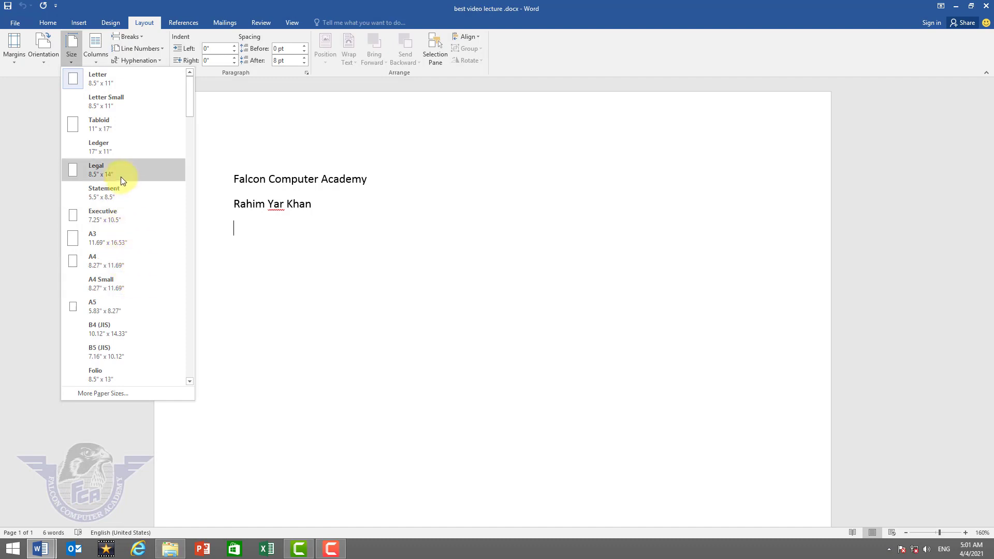
{"action": "left_click", "coordinate": [102, 268]}
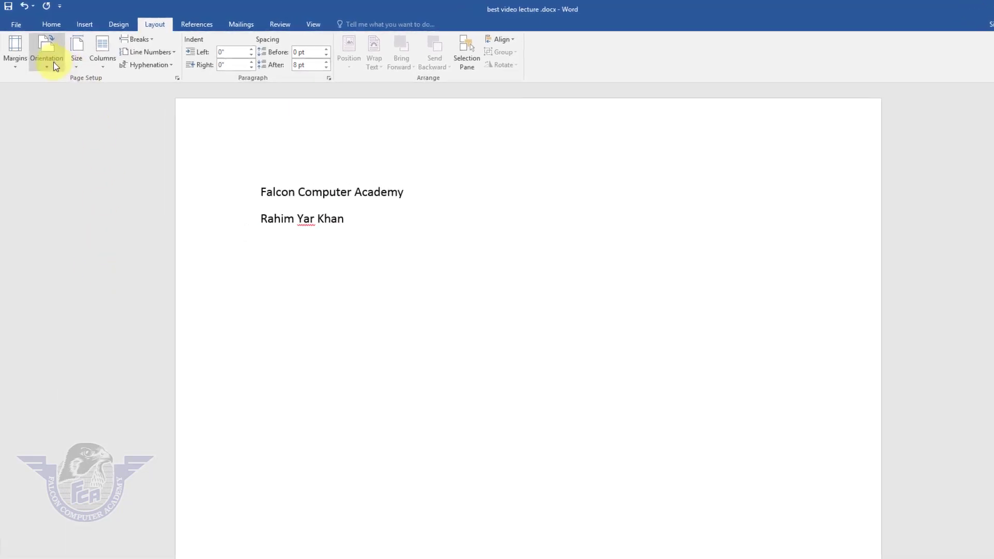
- Choose the page orientation and apply Normal 1-inch margins
{"action": "left_click", "coordinate": [47, 57]}
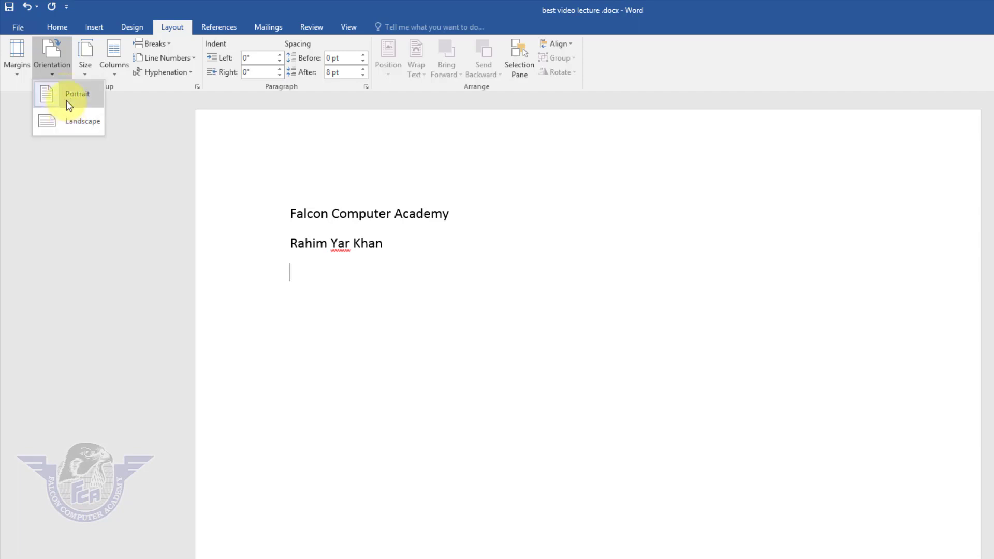
{"action": "left_click", "coordinate": [70, 120]}
{"action": "left_click", "coordinate": [18, 70]}
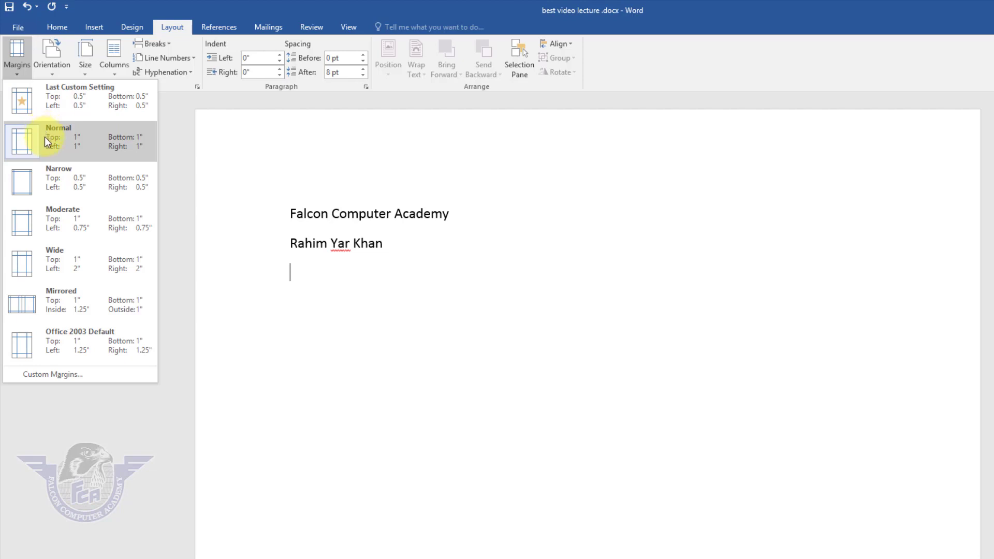
{"action": "left_click", "coordinate": [45, 137]}
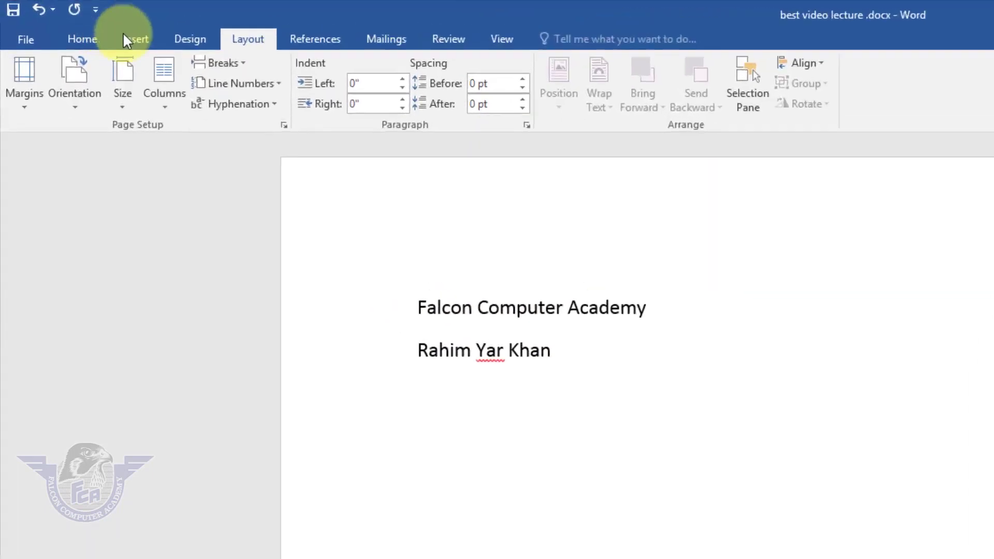
- Insert the Motion (Even Page) header design
{"action": "left_click", "coordinate": [161, 45]}
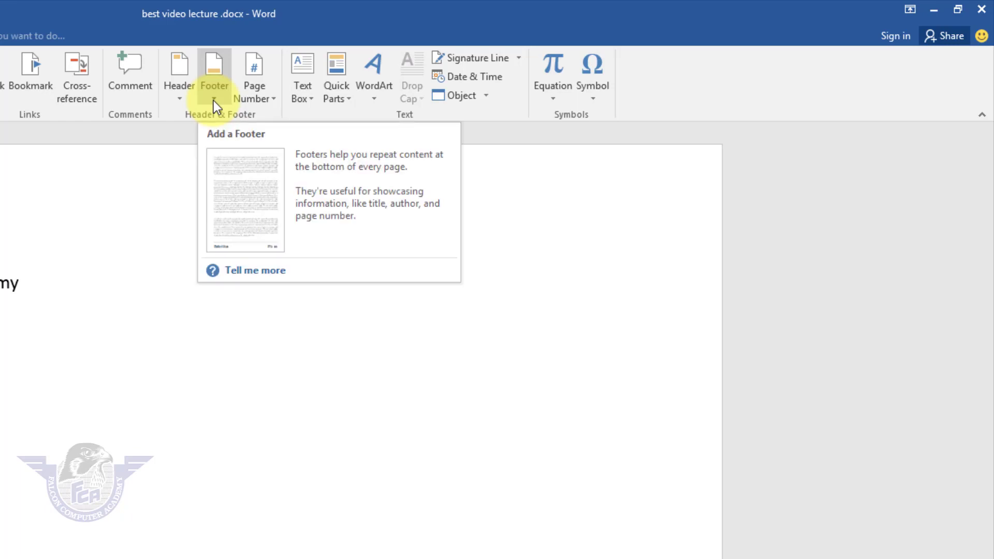
{"action": "left_click", "coordinate": [185, 100]}
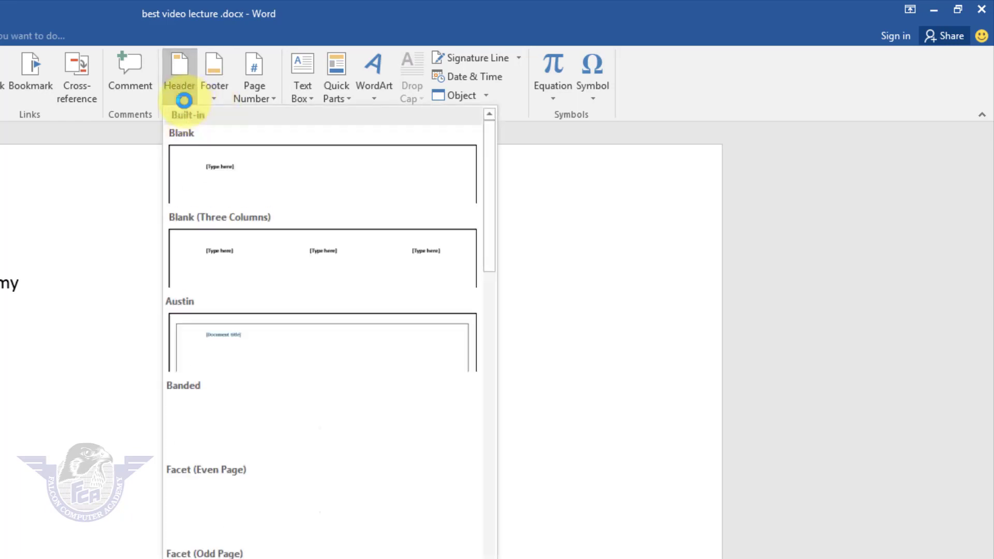
{"action": "scroll", "coordinate": [319, 358], "scroll_direction": "down", "scroll_amount": 3}
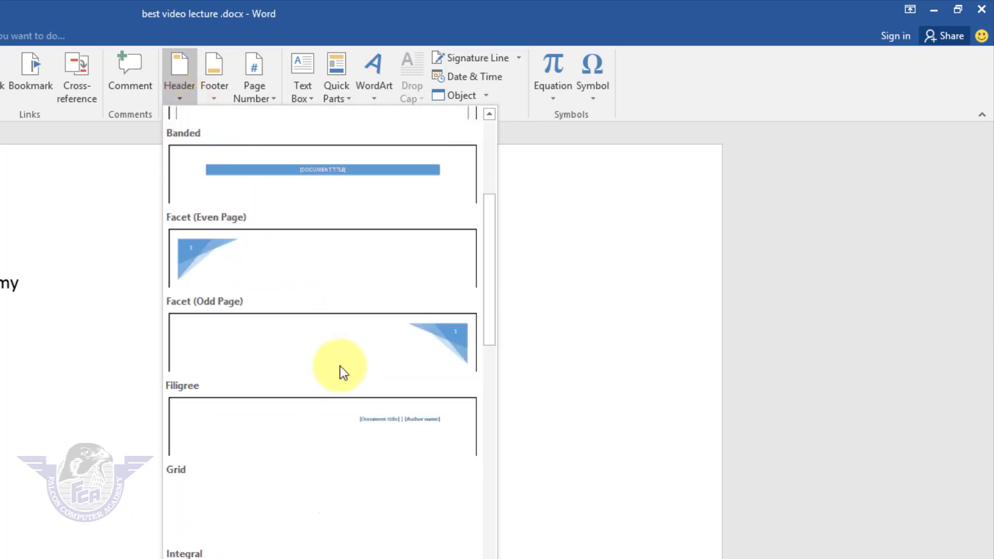
{"action": "scroll", "coordinate": [340, 366], "scroll_direction": "down", "scroll_amount": 3}
{"action": "scroll", "coordinate": [340, 365], "scroll_direction": "down", "scroll_amount": 3}
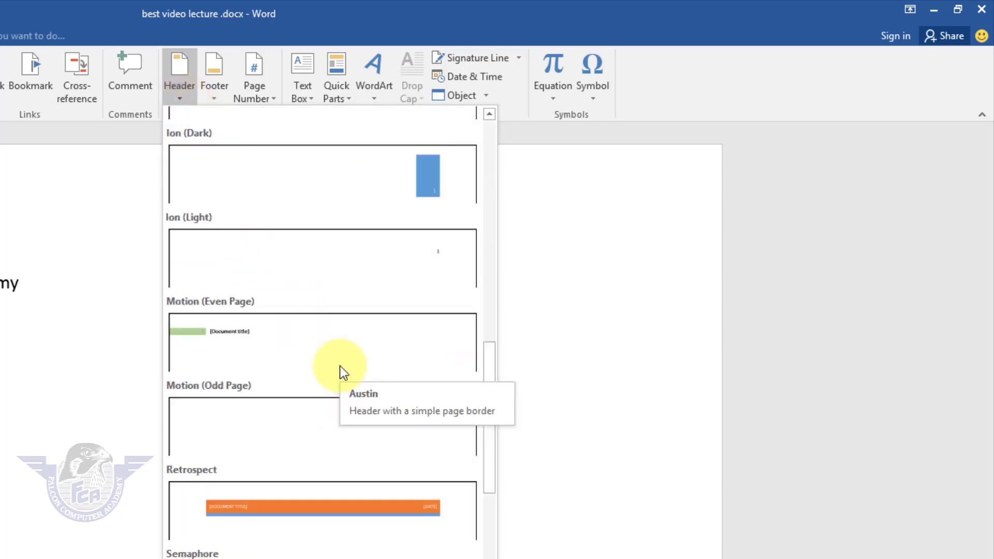
{"action": "left_click", "coordinate": [219, 339]}
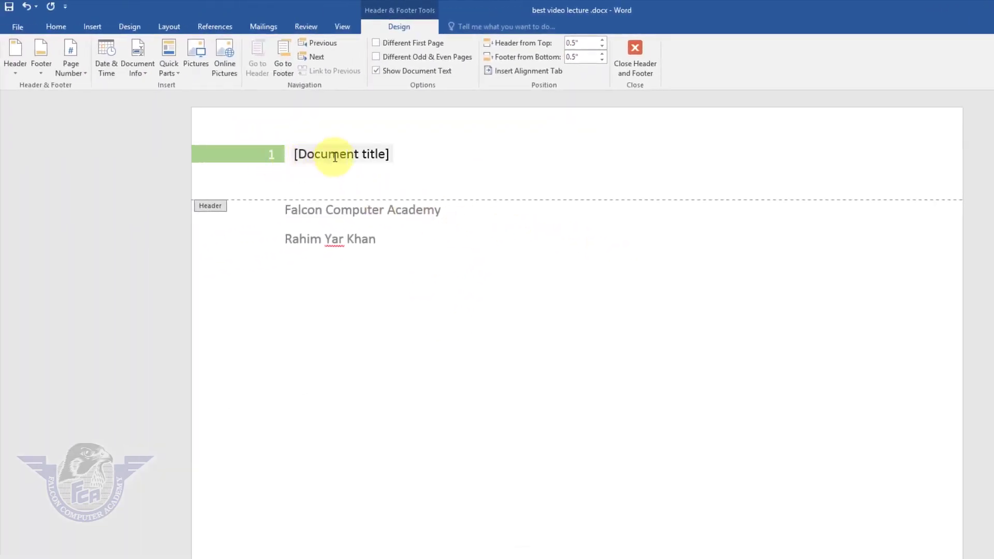
- Enter Falcon Computer Academy as the header's document title and return to the body
{"action": "left_click", "coordinate": [335, 156]}
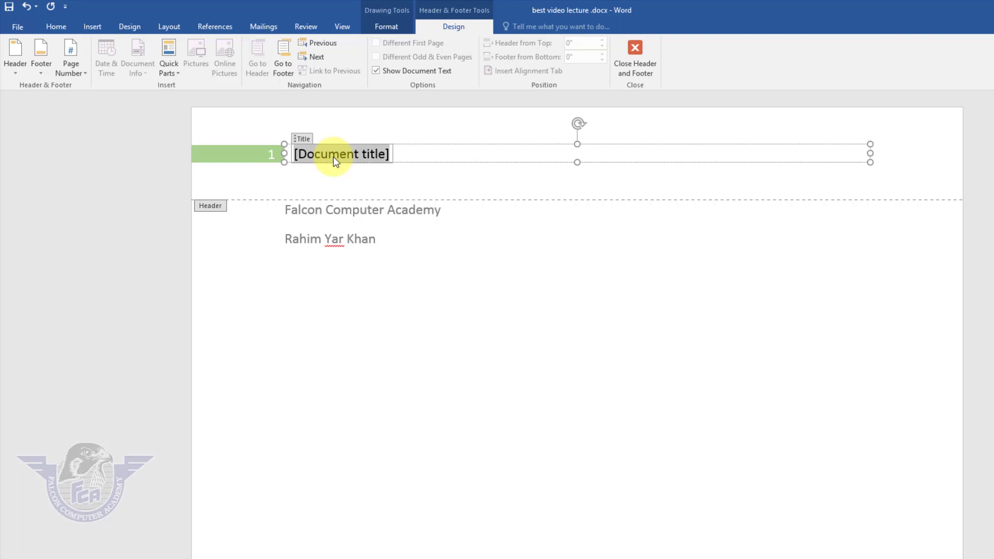
{"action": "type", "text": "Falcon Computer "}
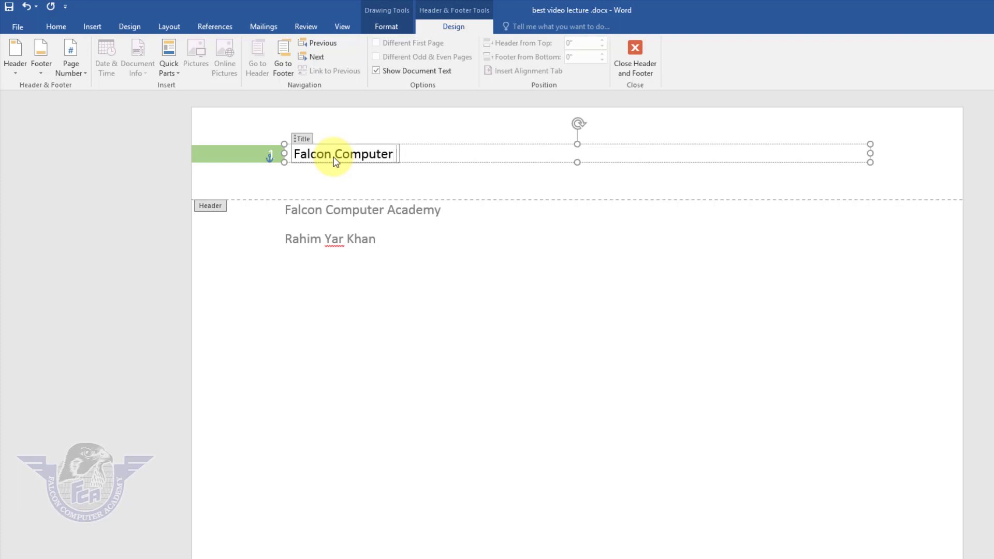
{"action": "type", "text": "Academy"}
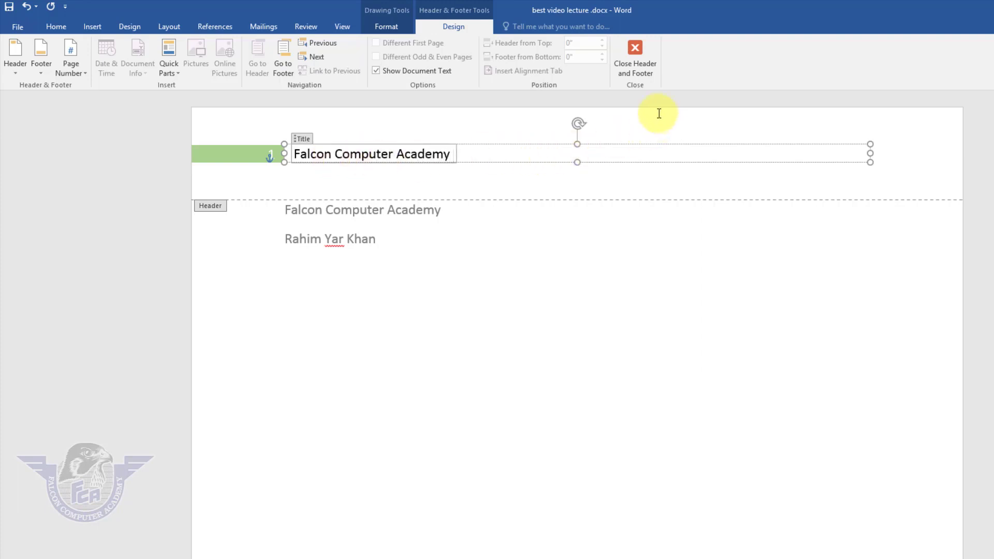
{"action": "left_click", "coordinate": [643, 67]}
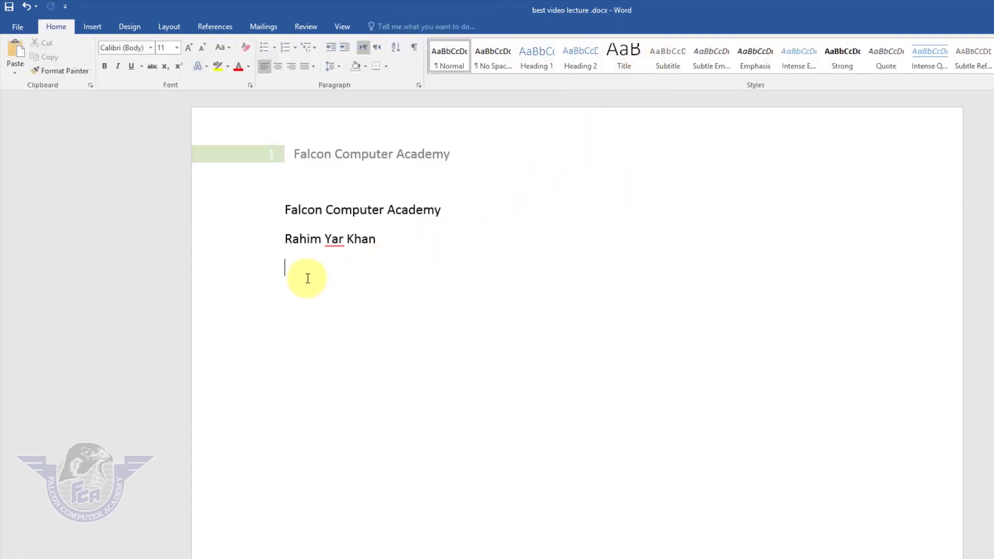
- Add blank lines below the address text until a third page begins
{"action": "key", "text": "Return"}
{"action": "key", "text": "Return"}
{"action": "key", "text": "Return"}
{"action": "key", "text": "Return"}
{"action": "key", "text": "Return"}
{"action": "key", "text": "Return"}
{"action": "key", "text": "Return"}
{"action": "key", "text": "Return"}
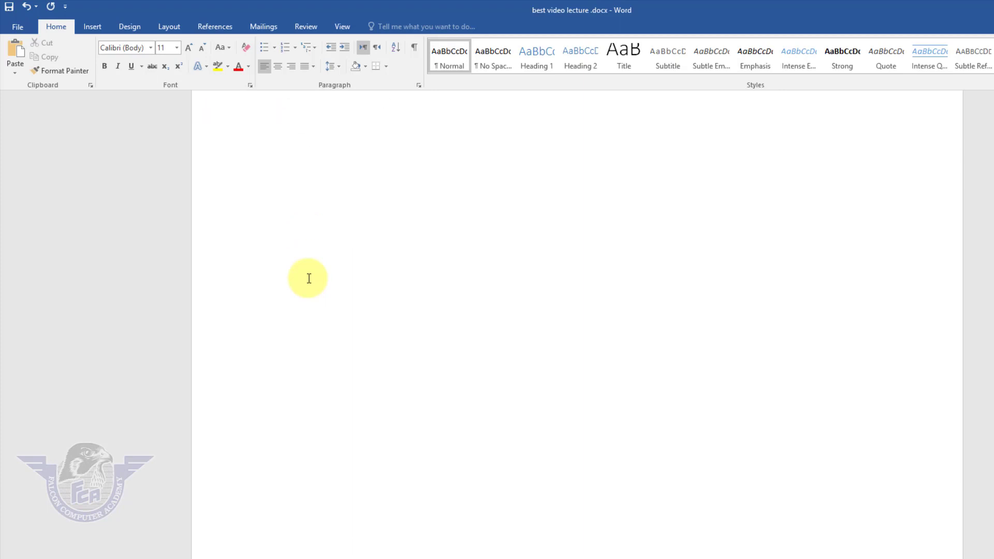
{"action": "key", "text": "Return"}
{"action": "key", "text": "Return"}
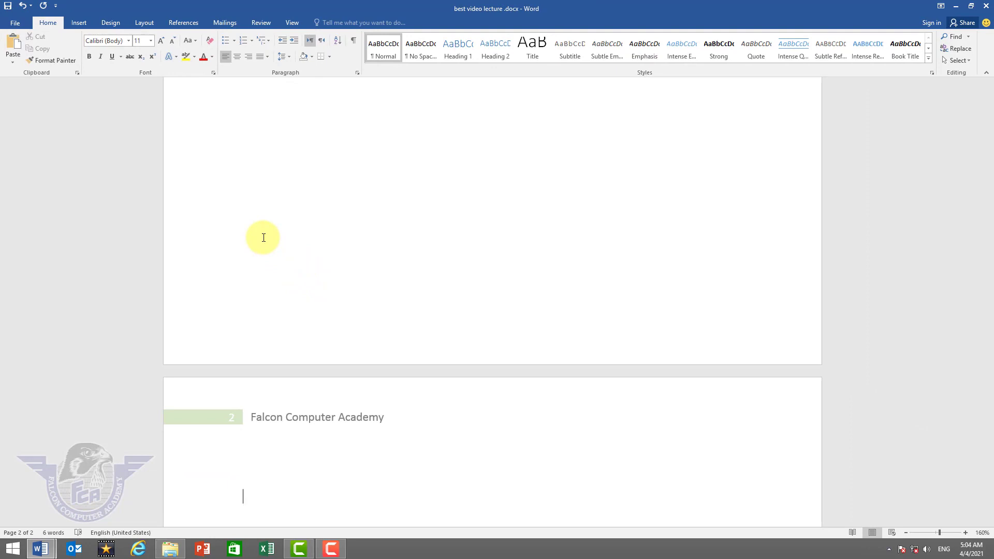
{"action": "scroll", "coordinate": [263, 237], "scroll_direction": "down", "scroll_amount": 2}
{"action": "scroll", "coordinate": [264, 237], "scroll_direction": "down", "scroll_amount": 5}
{"action": "scroll", "coordinate": [263, 238], "scroll_direction": "down", "scroll_amount": 2}
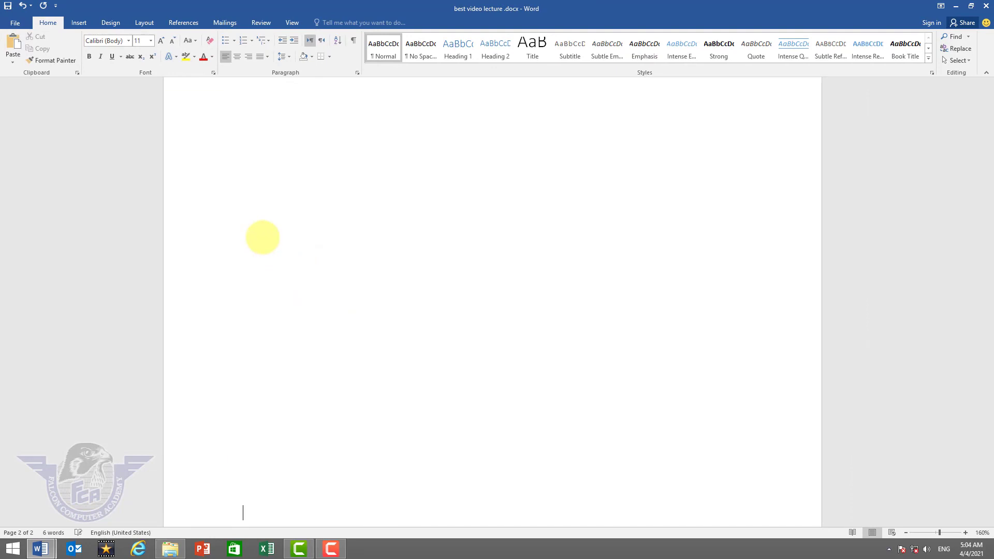
{"action": "key", "text": "Return"}
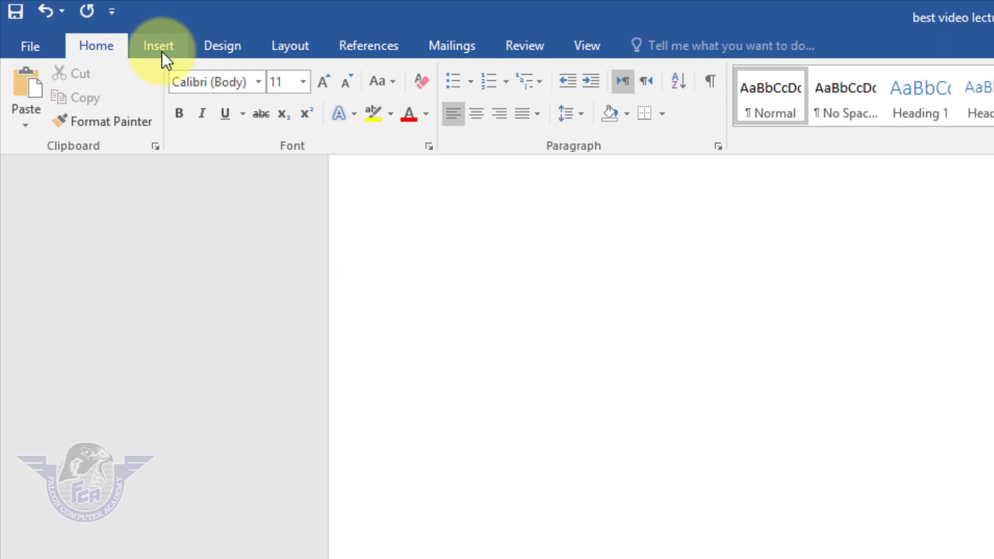
- Remove the Falcon Computer Academy header using the Header gallery's Remove Header command
{"action": "left_click", "coordinate": [79, 24]}
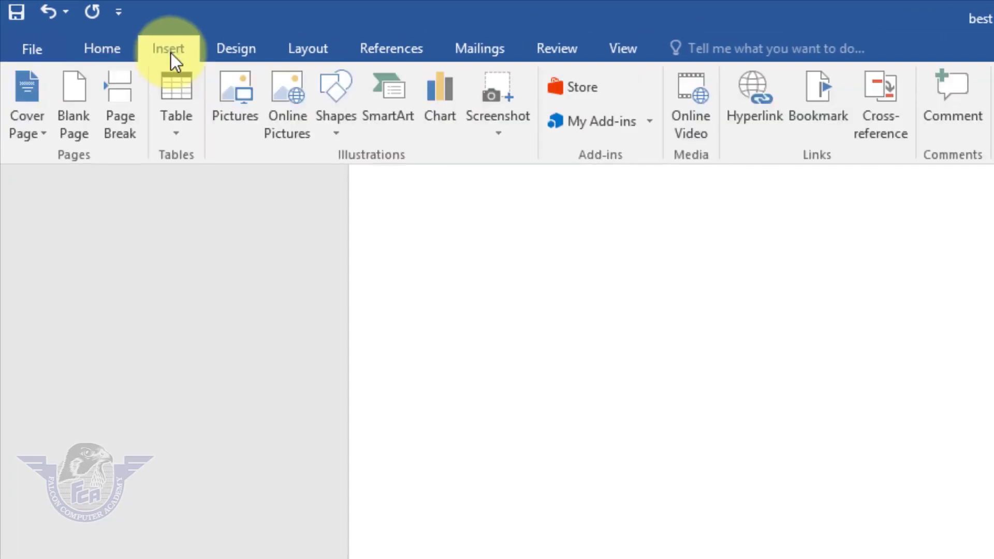
{"action": "left_click", "coordinate": [763, 103]}
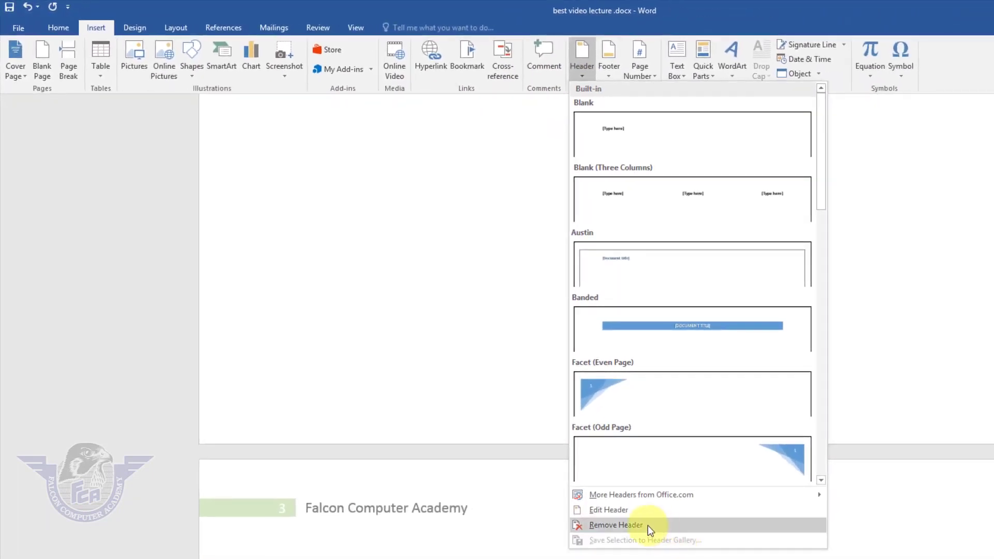
{"action": "left_click", "coordinate": [647, 525]}
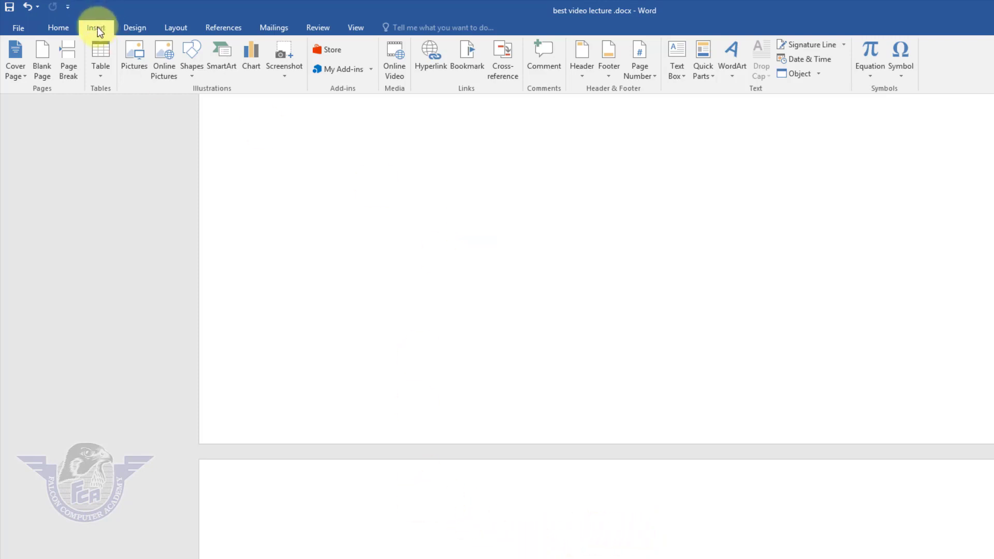
- Insert a Blank header and place logo - Copy.png from Falcon (D:)\Logos in it
{"action": "left_click", "coordinate": [584, 73]}
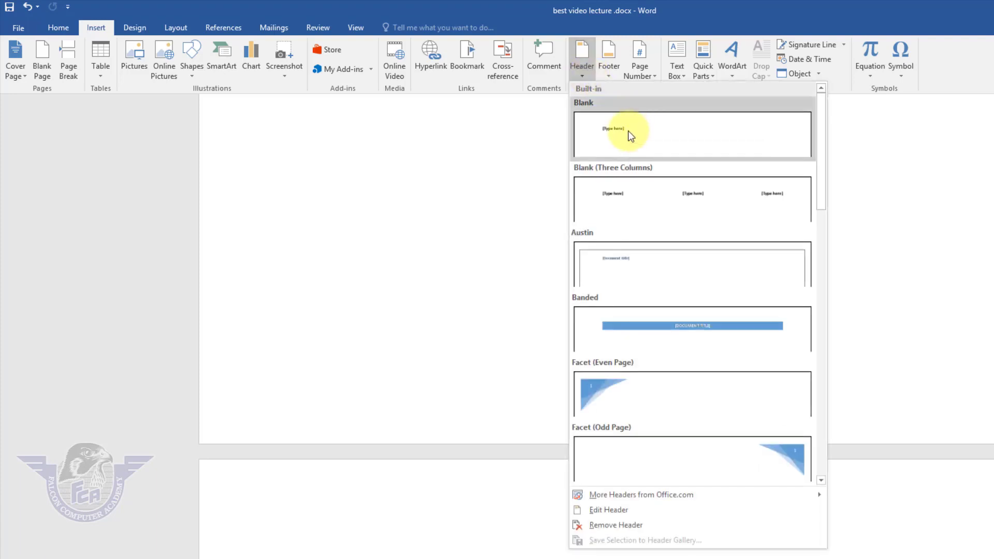
{"action": "left_click", "coordinate": [628, 131]}
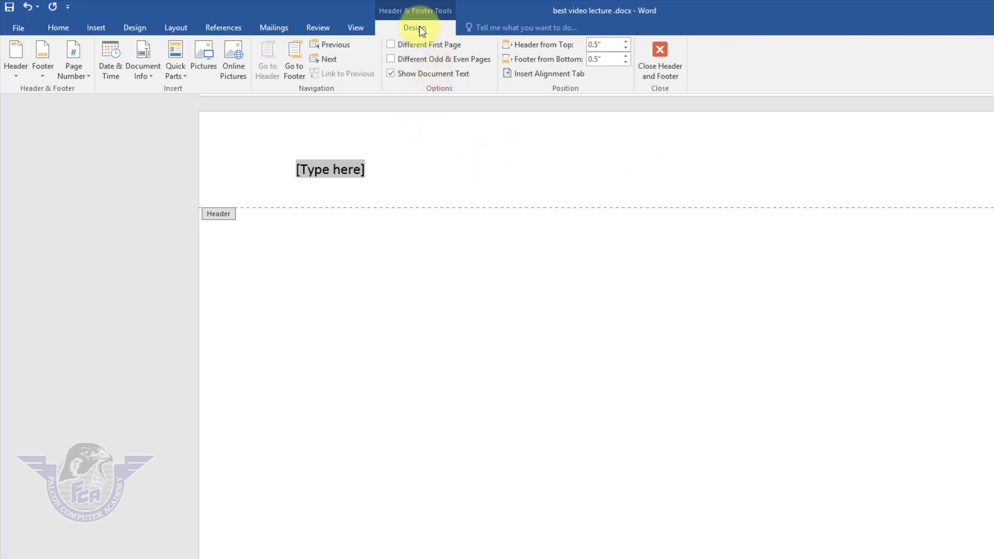
{"action": "left_click", "coordinate": [202, 62]}
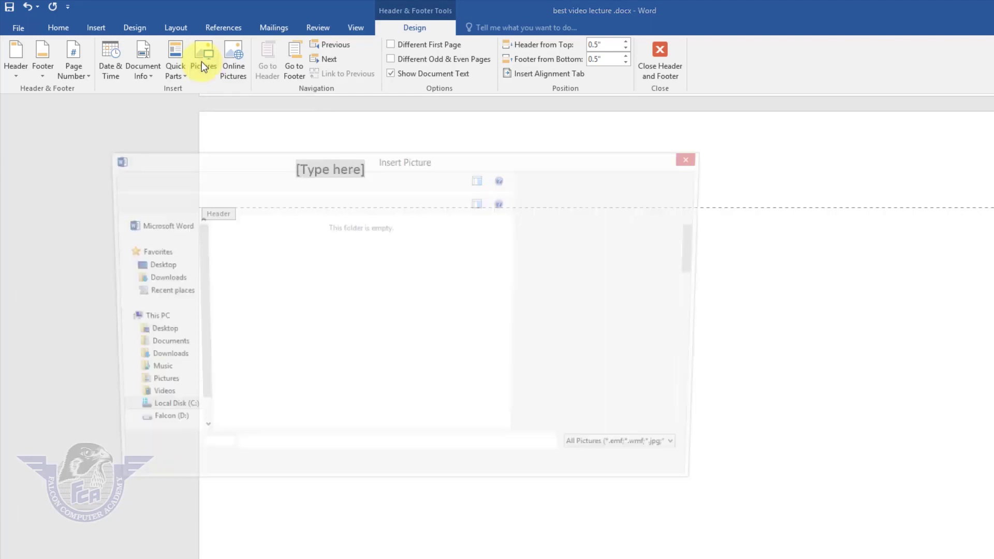
{"action": "left_click", "coordinate": [157, 424]}
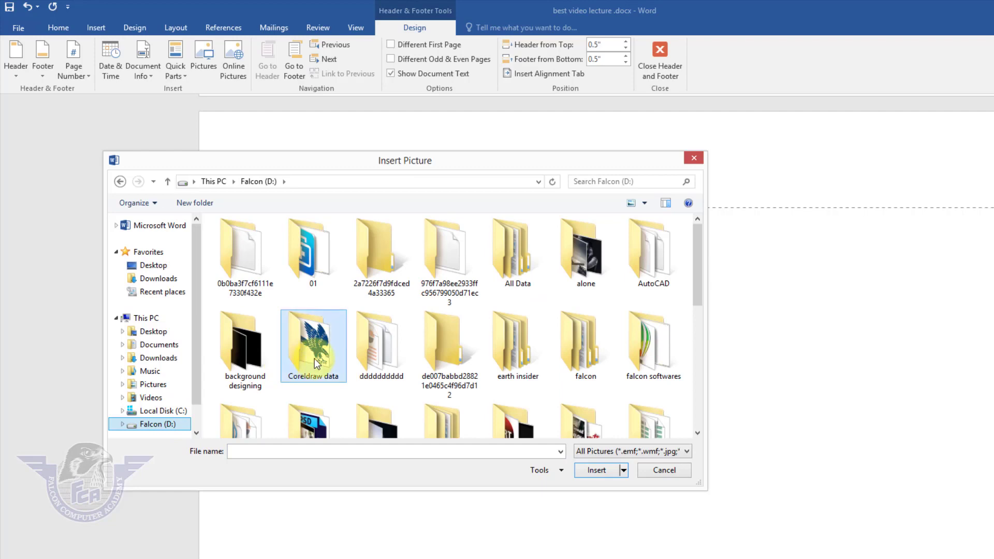
{"action": "left_click", "coordinate": [311, 363]}
{"action": "type", "text": "logos"}
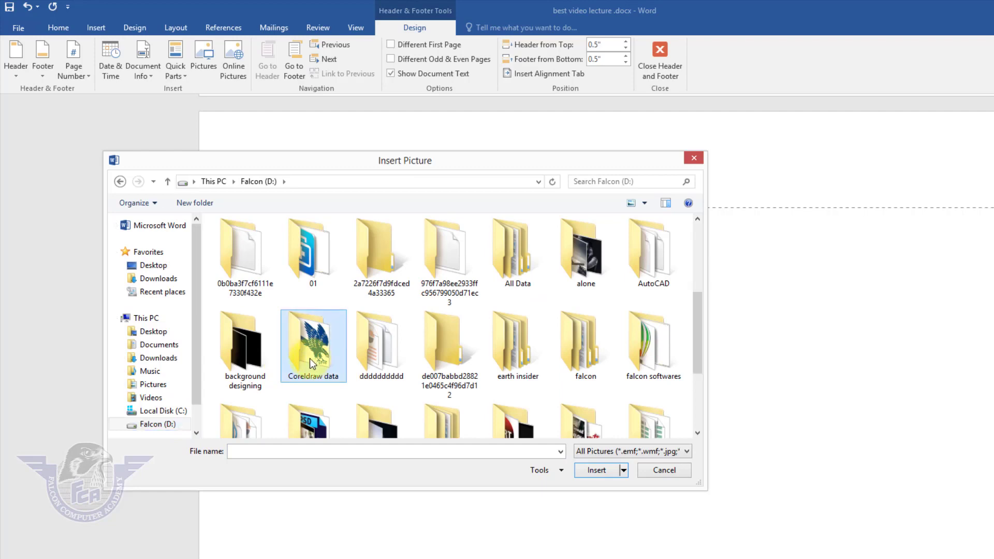
{"action": "key", "text": "Return"}
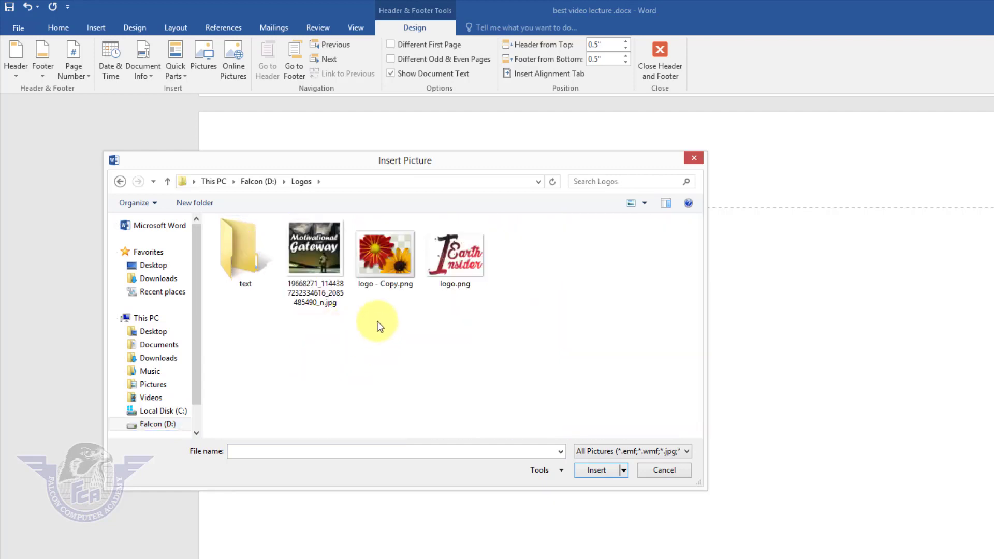
{"action": "left_click", "coordinate": [391, 264]}
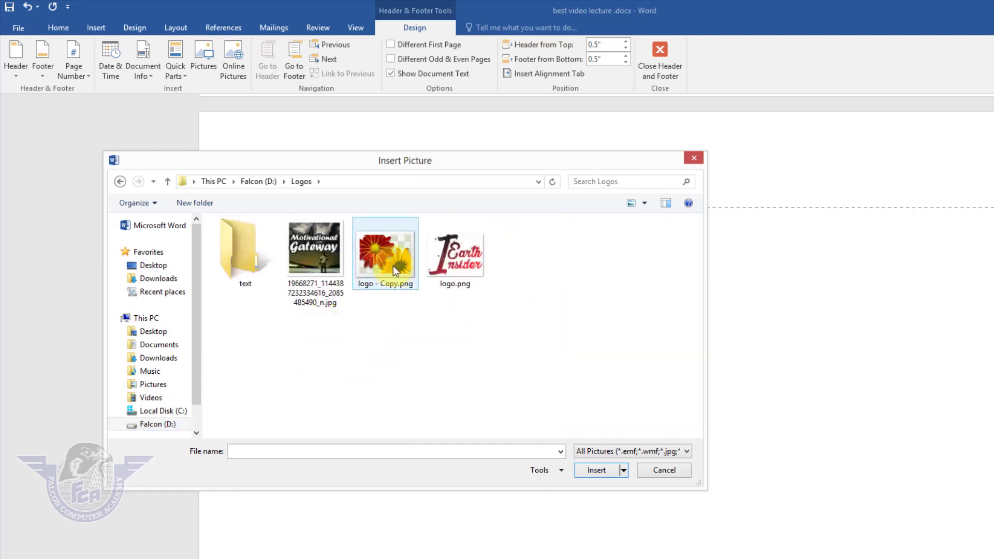
{"action": "left_click", "coordinate": [597, 470]}
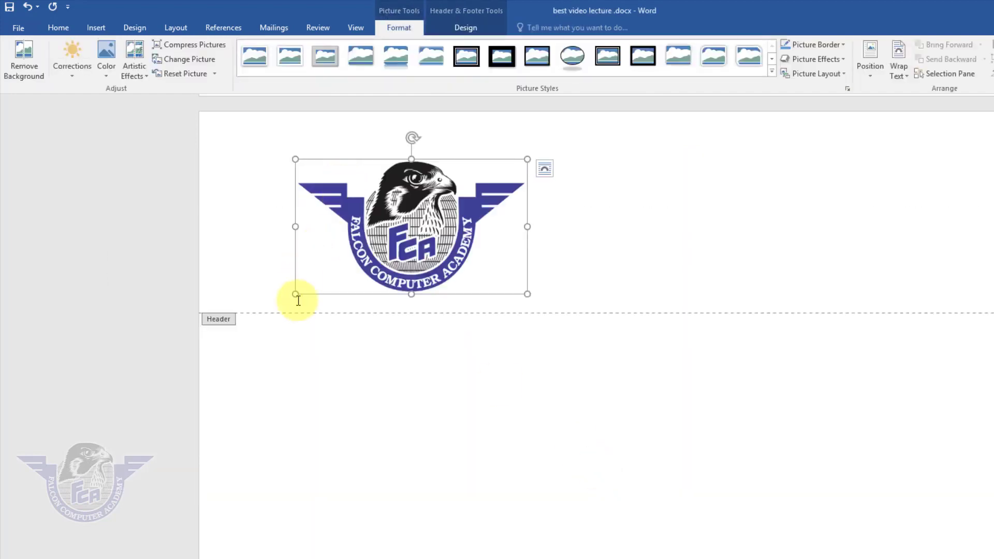
- Shrink the header logo, set Square text wrapping, and position it at the top-right
{"action": "mouse_move", "coordinate": [295, 293]}
{"action": "left_mouse_down"}
{"action": "mouse_move", "coordinate": [423, 155]}
{"action": "mouse_move", "coordinate": [370, 179]}
{"action": "left_mouse_up"}
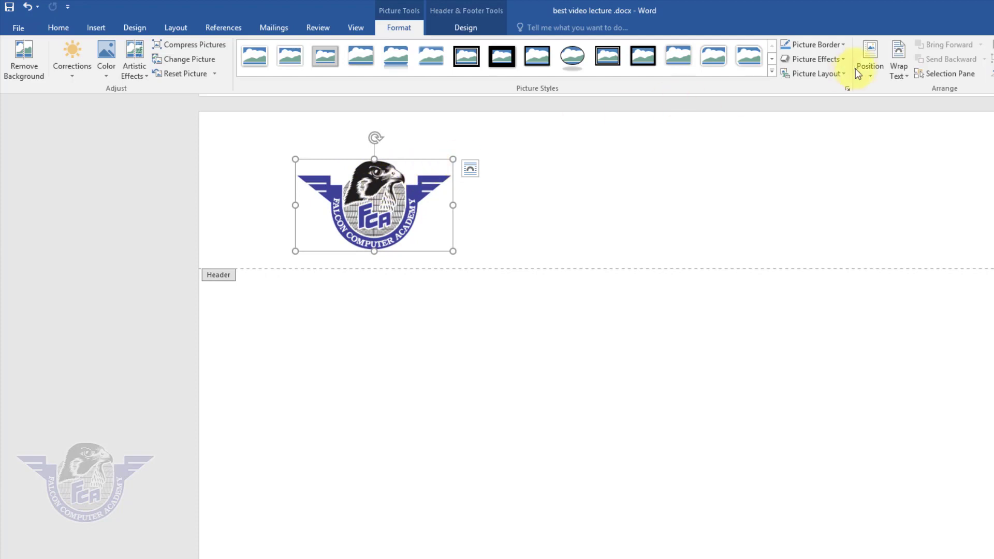
{"action": "left_click", "coordinate": [898, 72]}
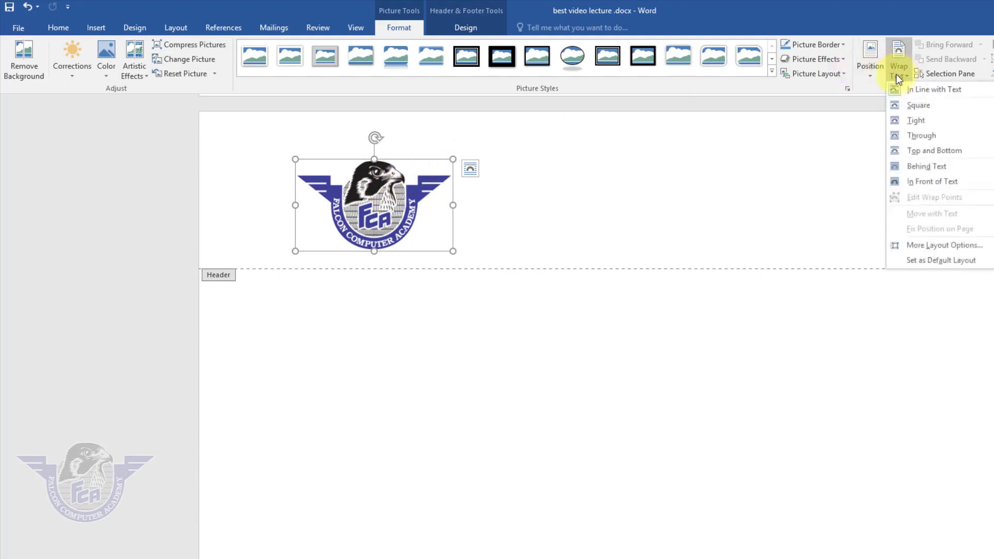
{"action": "left_click", "coordinate": [902, 111]}
{"action": "mouse_move", "coordinate": [383, 187]}
{"action": "left_mouse_down"}
{"action": "mouse_move", "coordinate": [863, 164]}
{"action": "mouse_move", "coordinate": [843, 174]}
{"action": "left_mouse_up"}
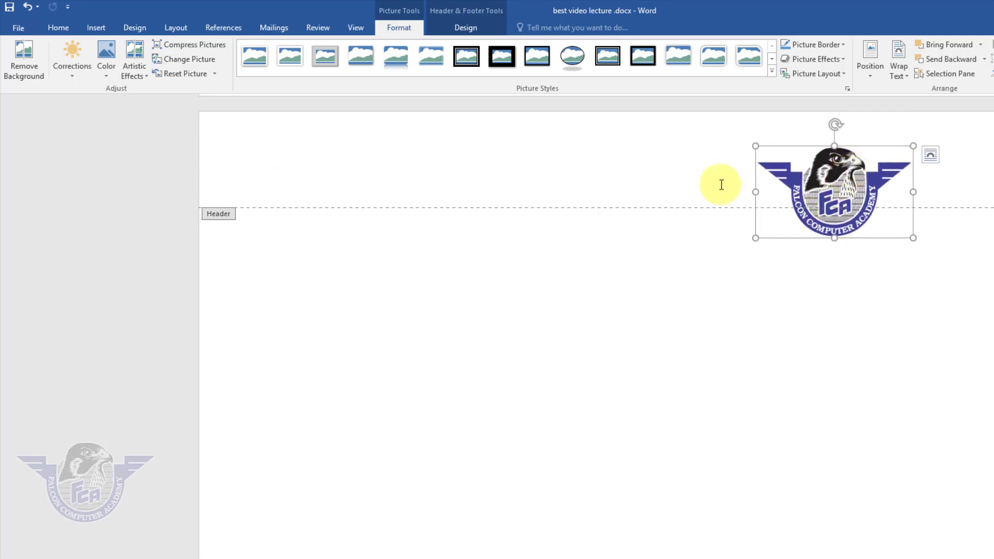
{"action": "left_click_drag", "start_coordinate": [756, 240], "coordinate": [830, 192]}
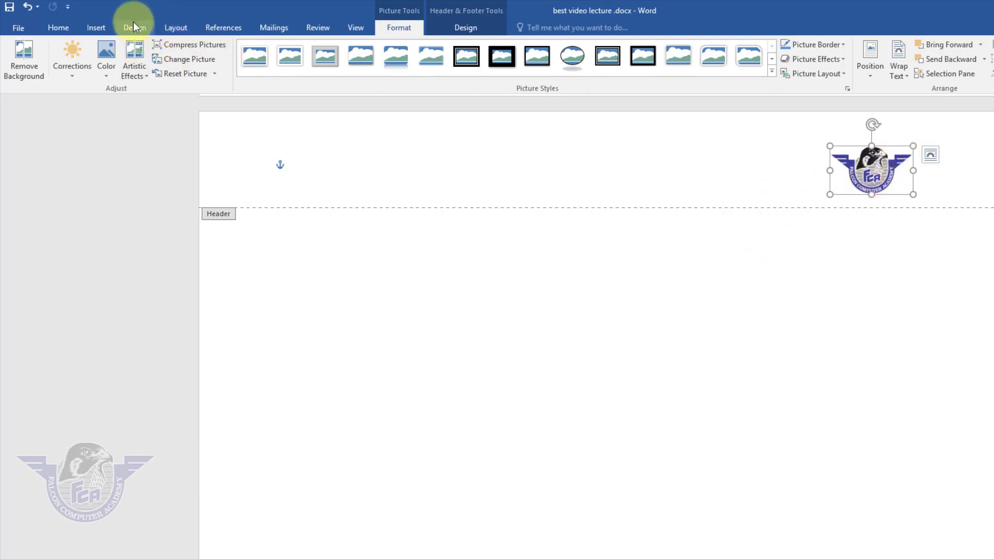
- Leave the header unchanged and return to editing the document body
{"action": "left_click", "coordinate": [103, 28]}
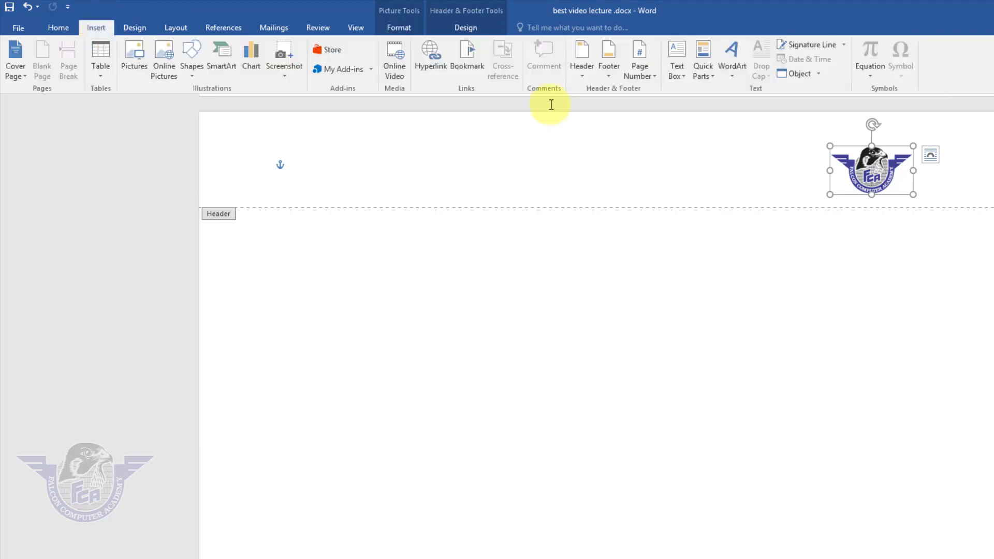
{"action": "left_click", "coordinate": [587, 73]}
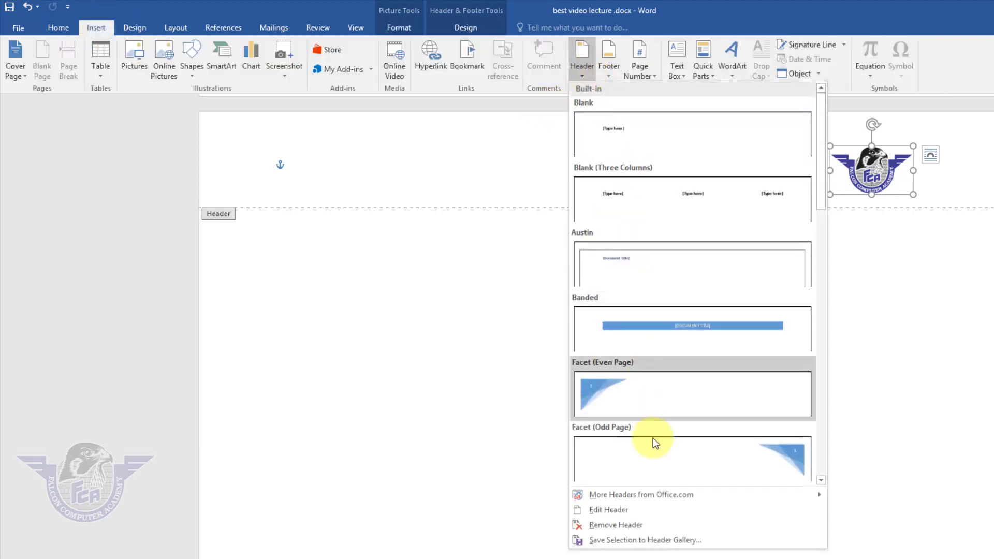
{"action": "left_click", "coordinate": [476, 285]}
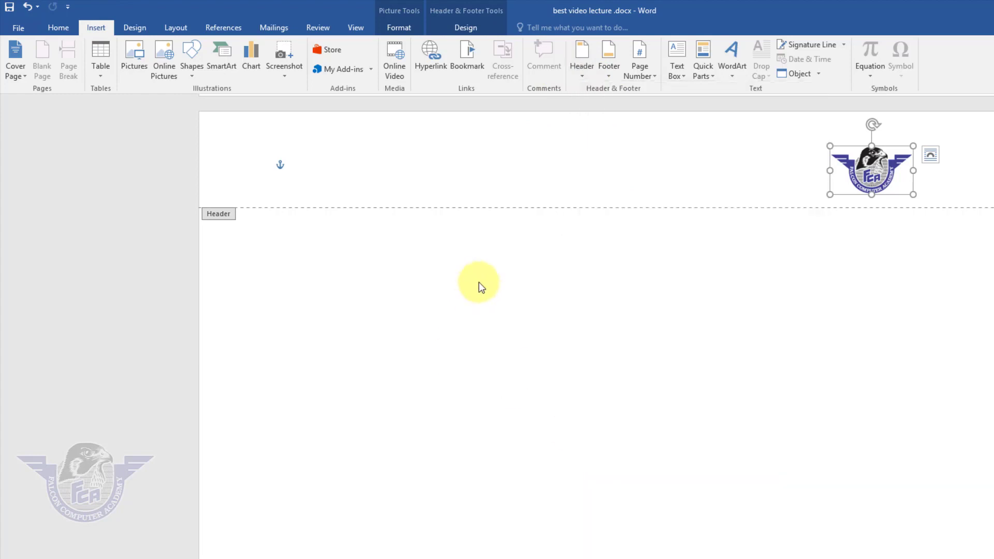
{"action": "double_click", "coordinate": [374, 306]}
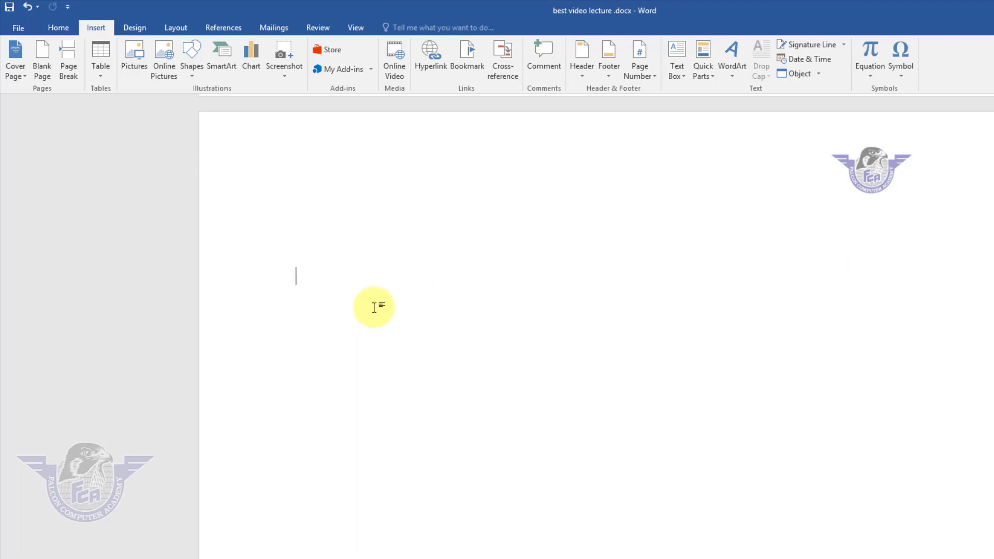
- Add two page breaks with Ctrl+Enter, then remove the logo header from the pages
{"action": "key", "text": "ctrl+Return"}
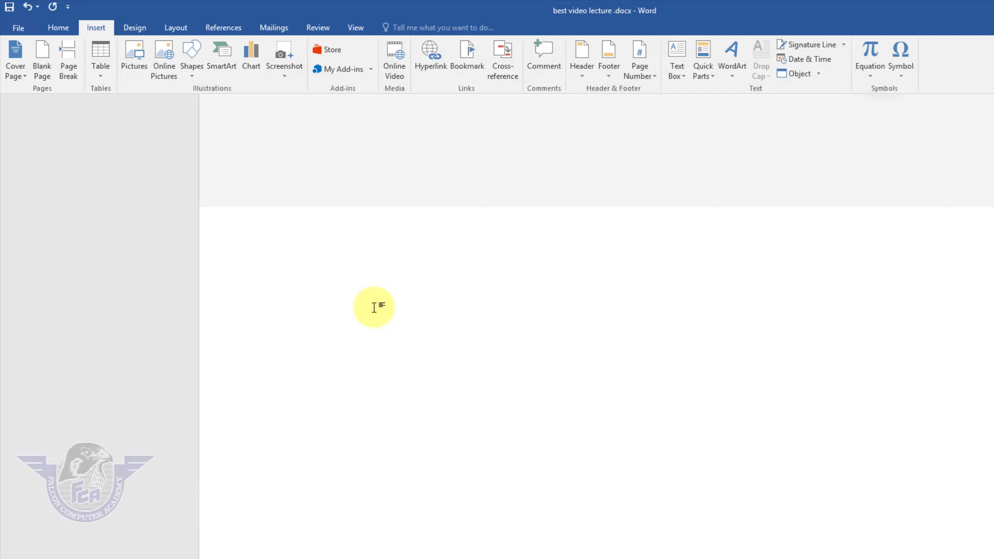
{"action": "key", "text": "ctrl+Return"}
{"action": "key", "text": "ctrl+Return"}
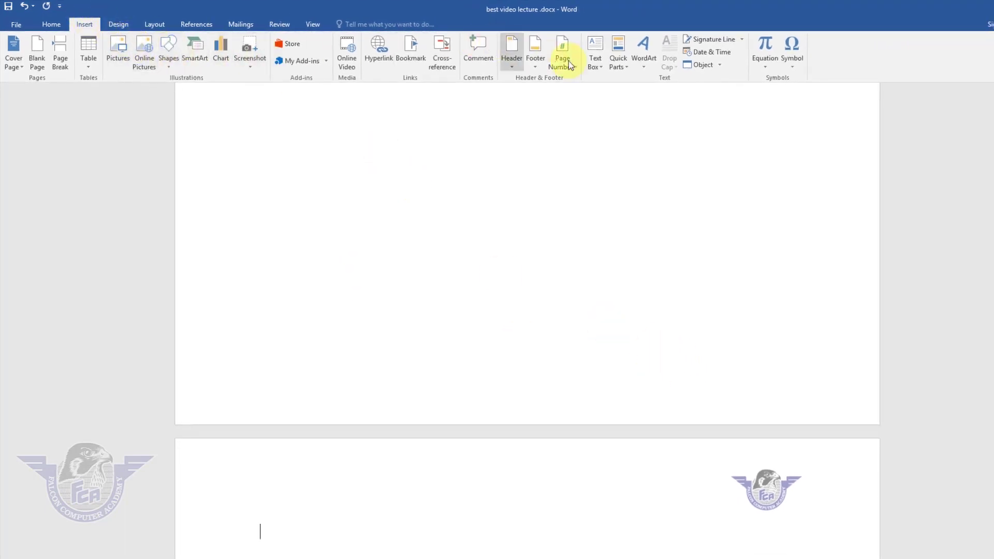
{"action": "left_click", "coordinate": [516, 67]}
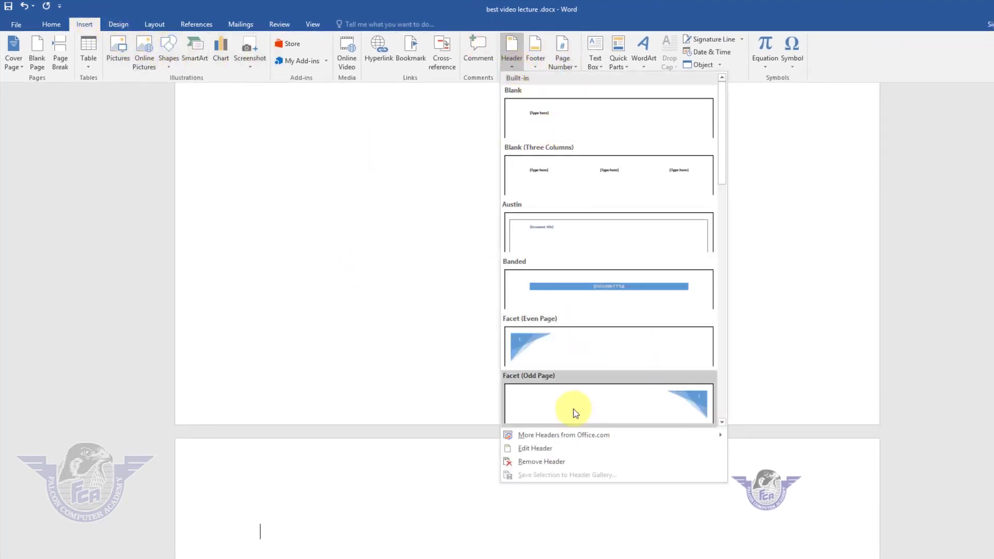
{"action": "left_click", "coordinate": [568, 466]}
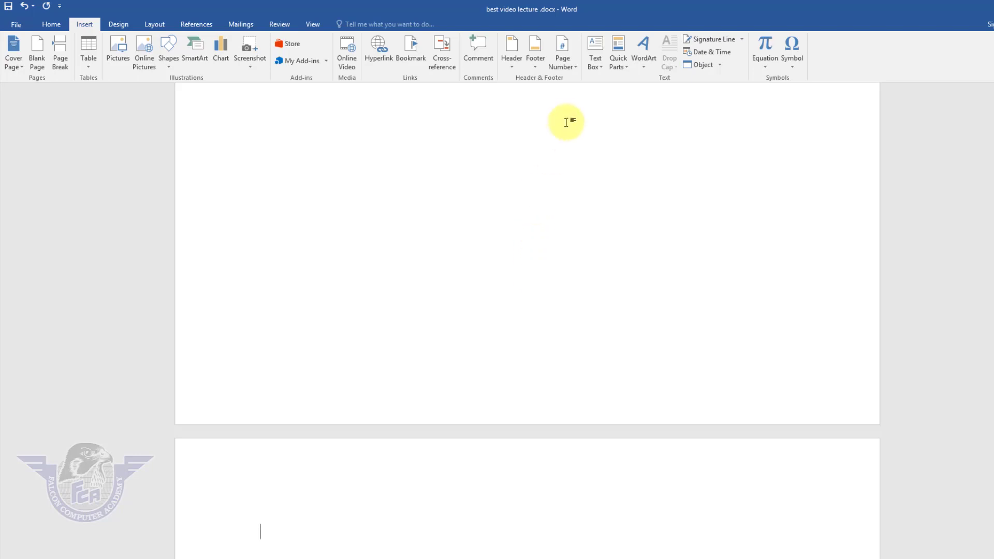
- Dismiss the Footer gallery without choosing a footer, then show the Design page background options
{"action": "left_click", "coordinate": [536, 71]}
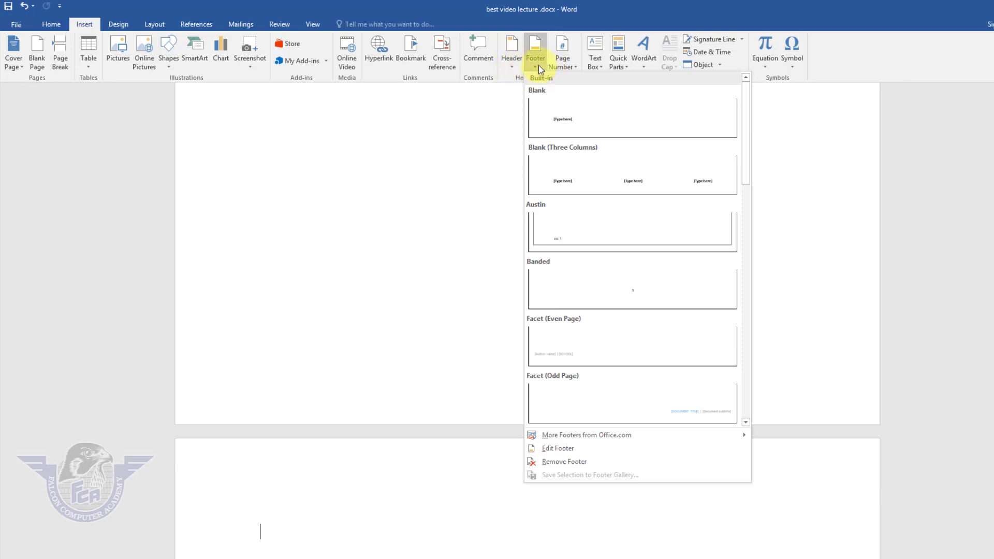
{"action": "left_click", "coordinate": [339, 460]}
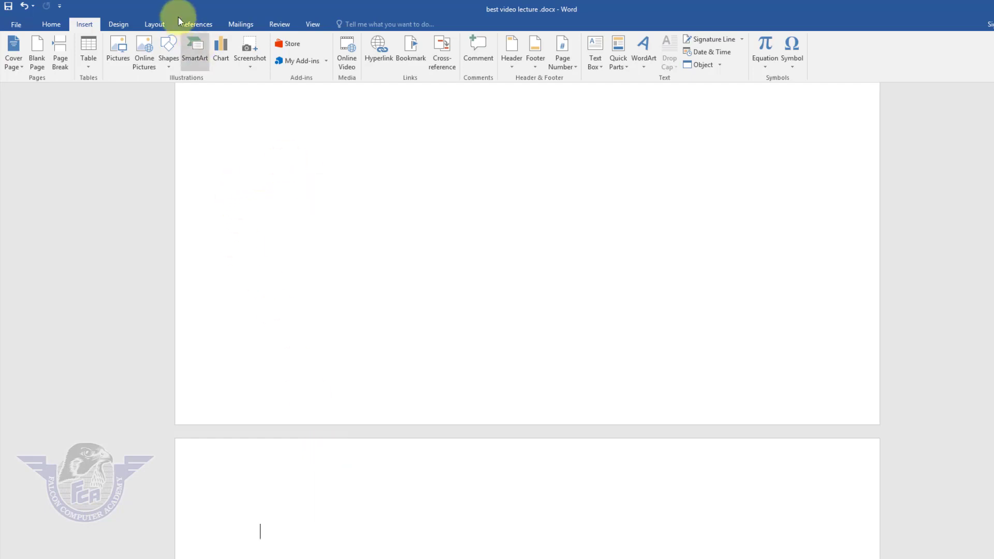
{"action": "left_click", "coordinate": [127, 25]}
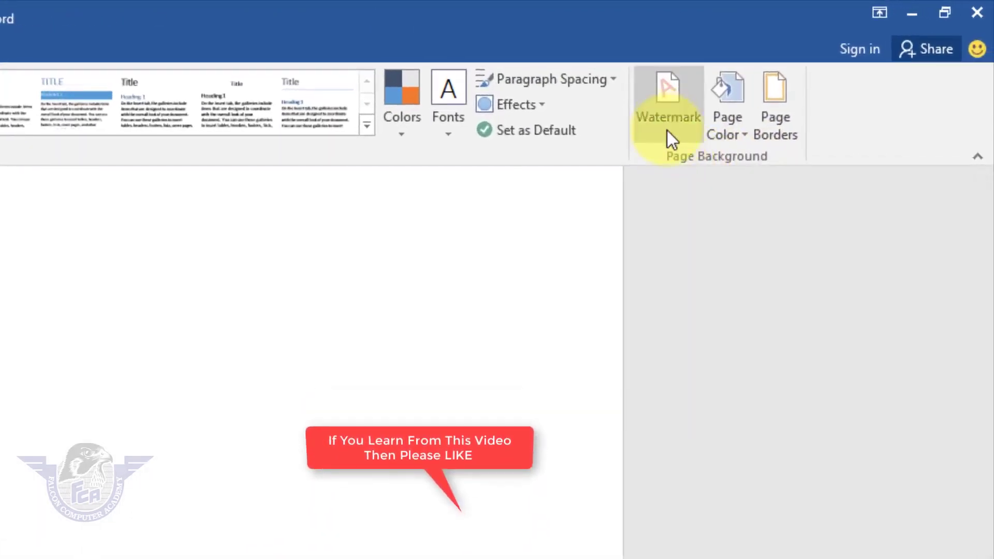
- Apply the DO NOT COPY 1 diagonal watermark to the pages
{"action": "left_click", "coordinate": [666, 132]}
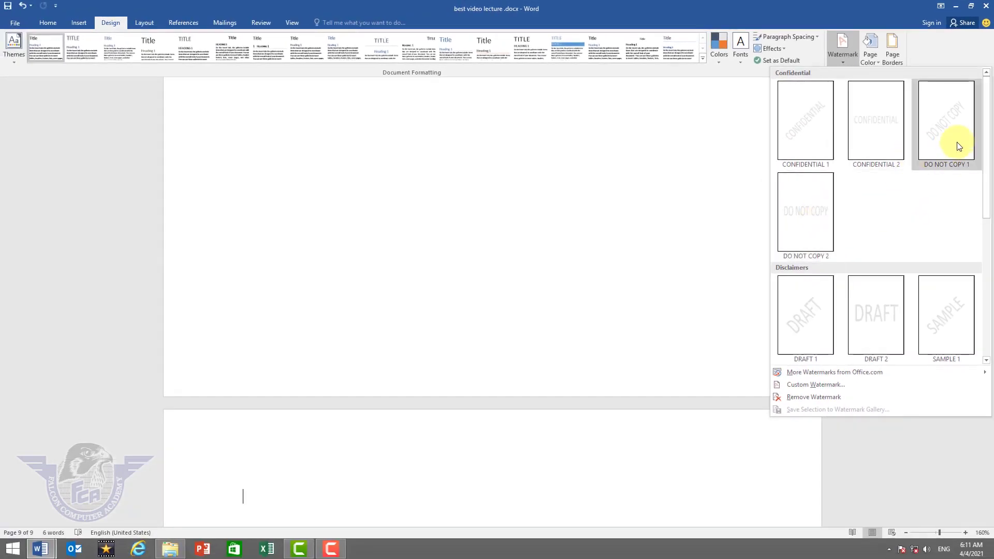
{"action": "left_click", "coordinate": [957, 141]}
{"action": "scroll", "coordinate": [495, 306], "scroll_direction": "up", "scroll_amount": 1}
{"action": "scroll", "coordinate": [495, 306], "scroll_direction": "up", "scroll_amount": 4}
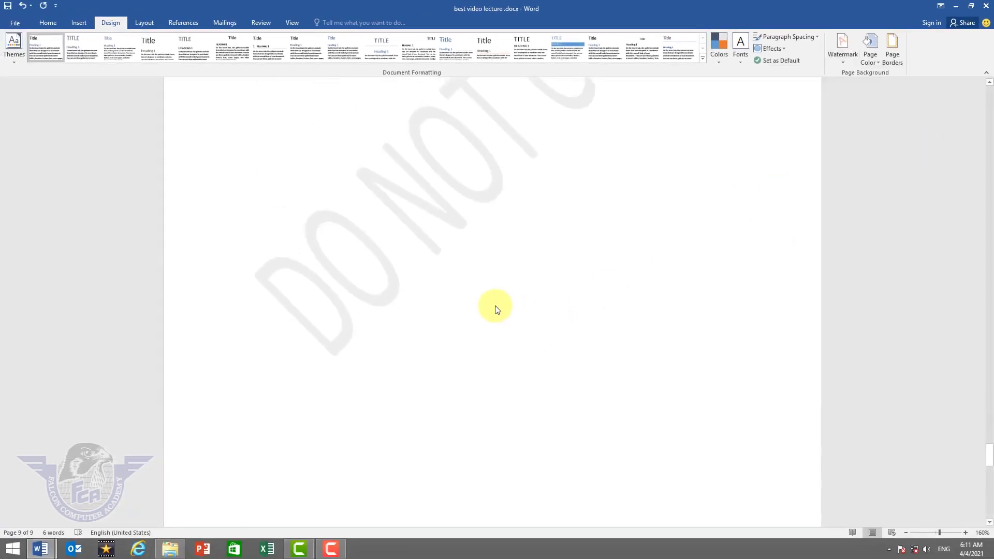
{"action": "scroll", "coordinate": [495, 306], "scroll_direction": "up", "scroll_amount": 1}
{"action": "scroll", "coordinate": [494, 307], "scroll_direction": "down", "scroll_amount": 1}
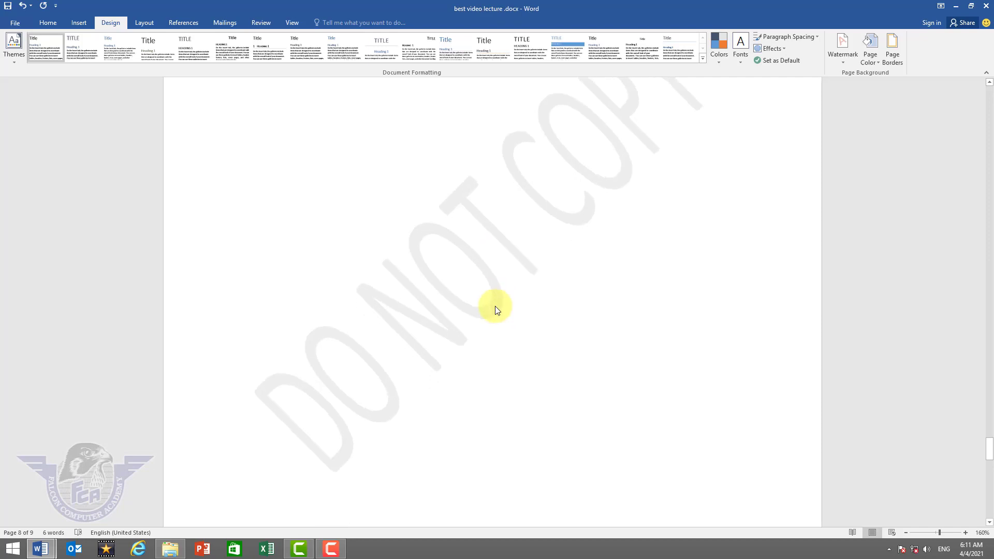
- Check the watermark in print preview, then bring up the Watermark choices again
{"action": "key", "text": "ctrl+p"}
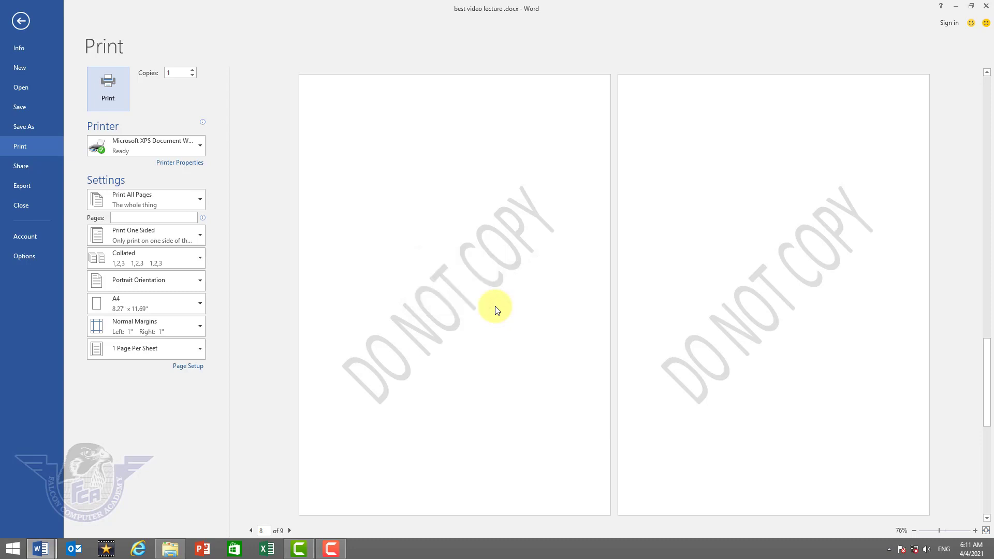
{"action": "key", "text": "Escape"}
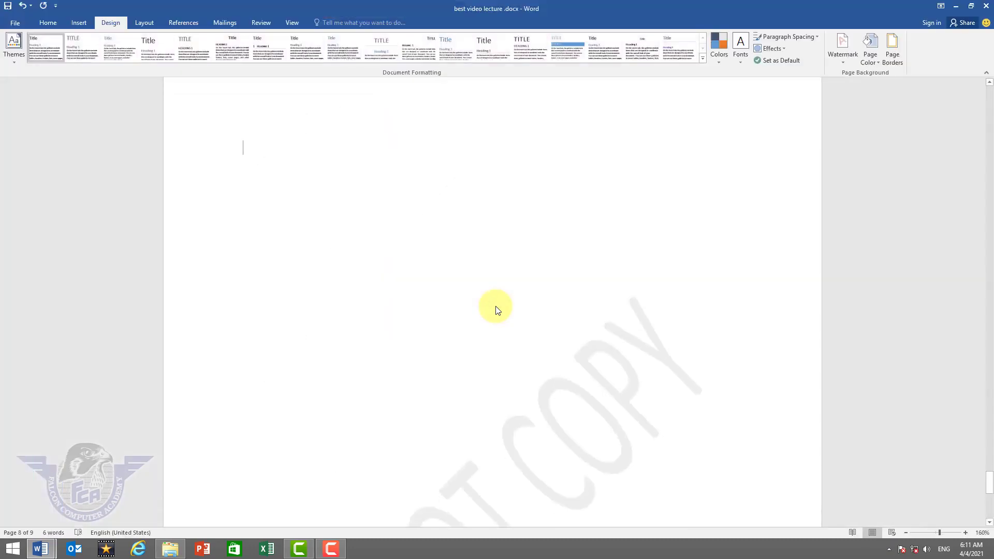
{"action": "scroll", "coordinate": [496, 306], "scroll_direction": "down", "scroll_amount": 1}
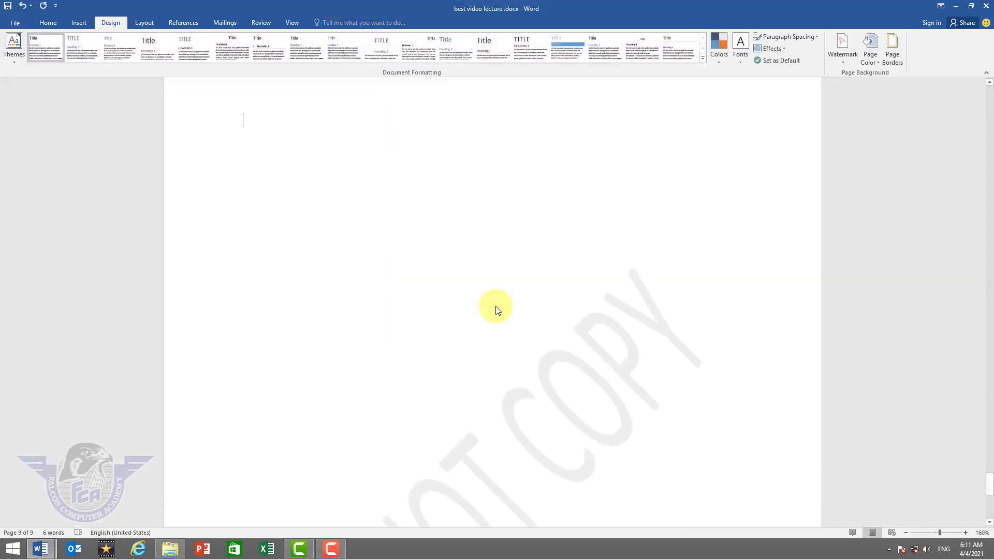
{"action": "left_click", "coordinate": [840, 63]}
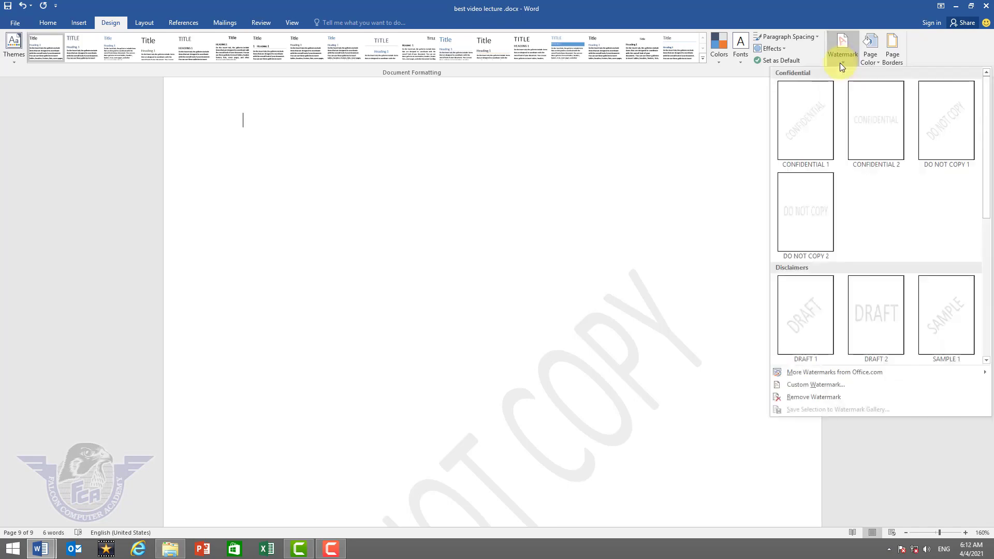
- Replace DO NOT COPY with a custom picture watermark using logo - Copy.png
{"action": "left_click", "coordinate": [819, 385]}
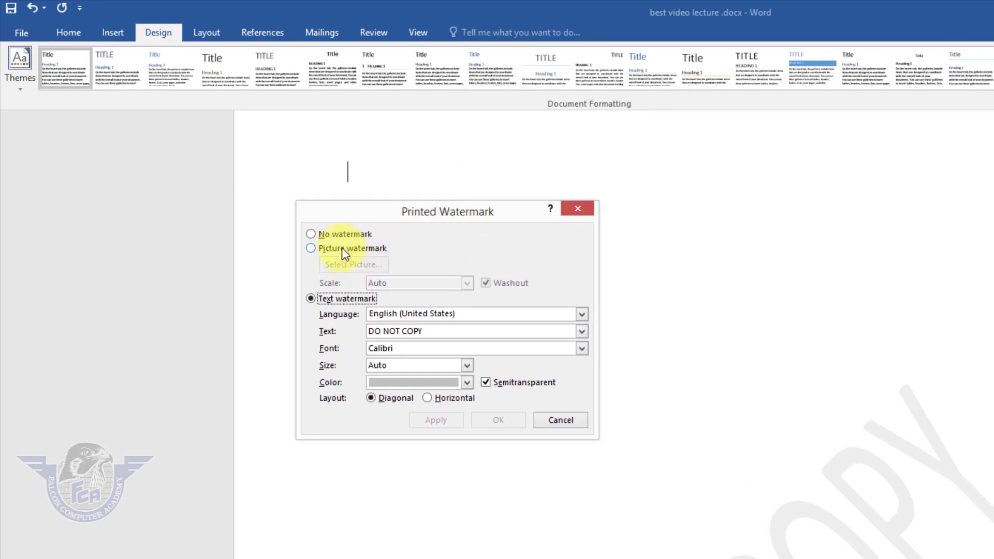
{"action": "left_click", "coordinate": [353, 301]}
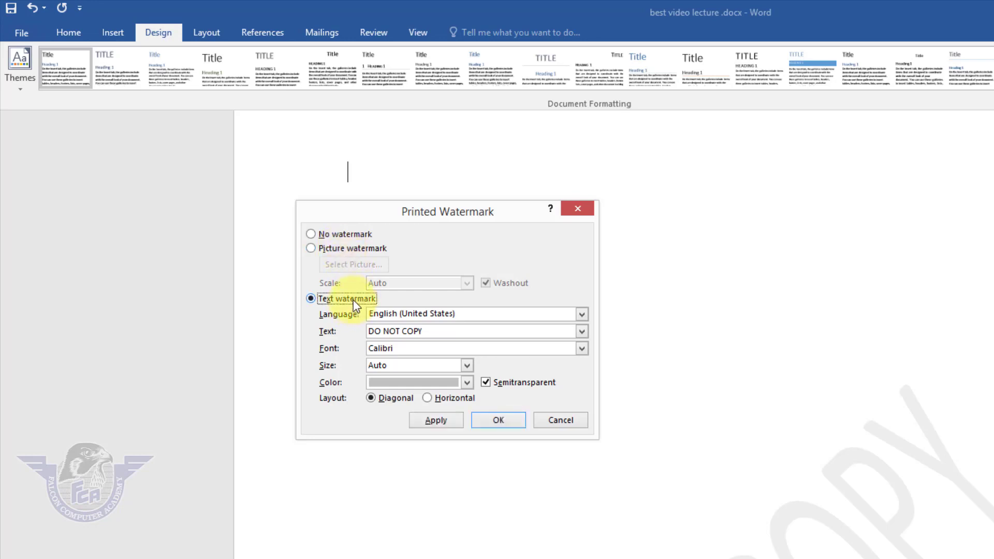
{"action": "left_click_drag", "start_coordinate": [432, 330], "coordinate": [368, 330]}
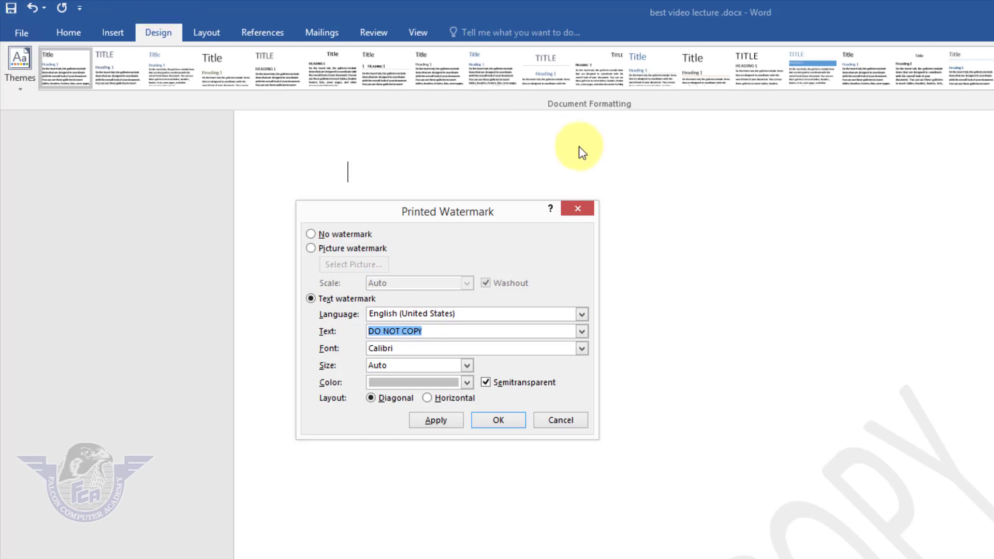
{"action": "left_click", "coordinate": [379, 251]}
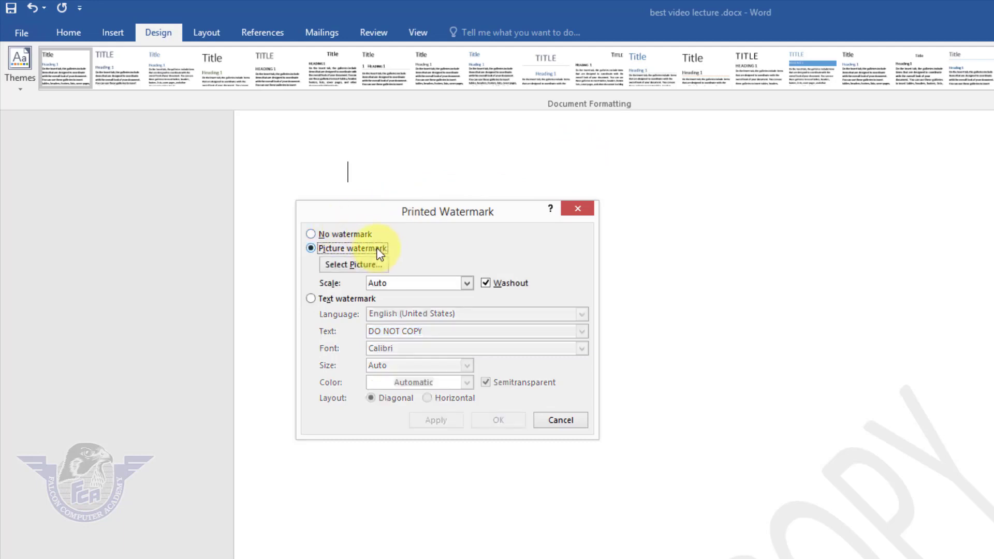
{"action": "left_click", "coordinate": [355, 267]}
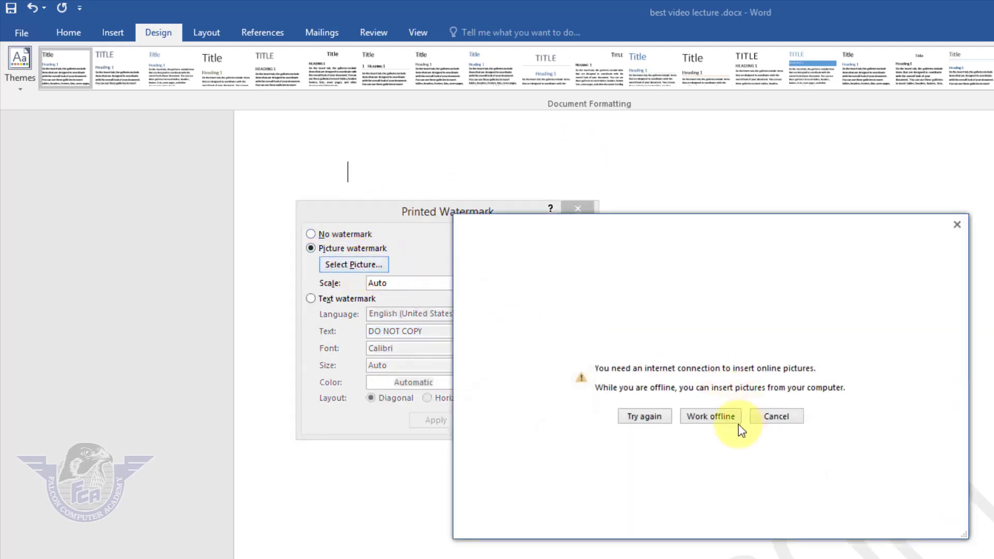
{"action": "left_click", "coordinate": [728, 419]}
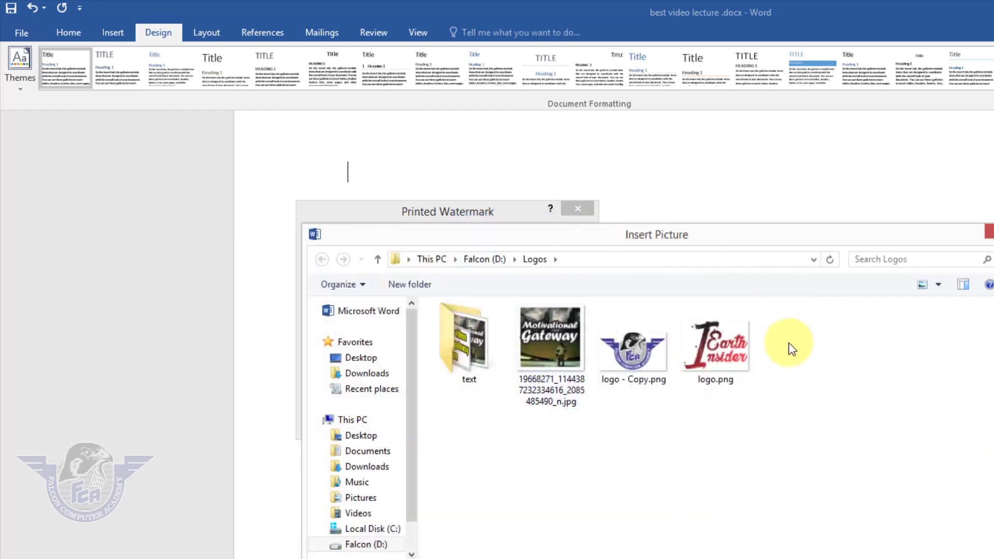
{"action": "left_click", "coordinate": [558, 318]}
{"action": "left_click", "coordinate": [557, 317]}
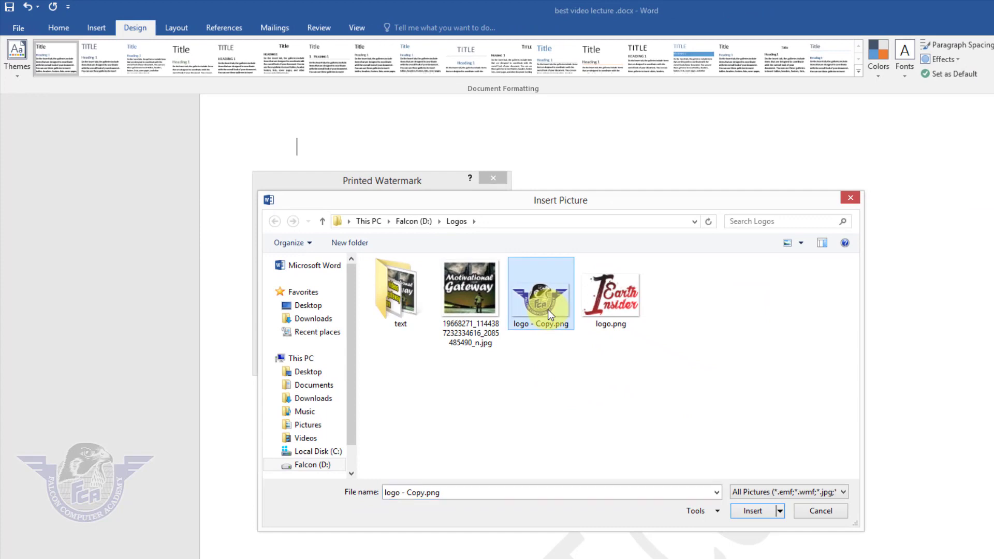
{"action": "left_click", "coordinate": [753, 511]}
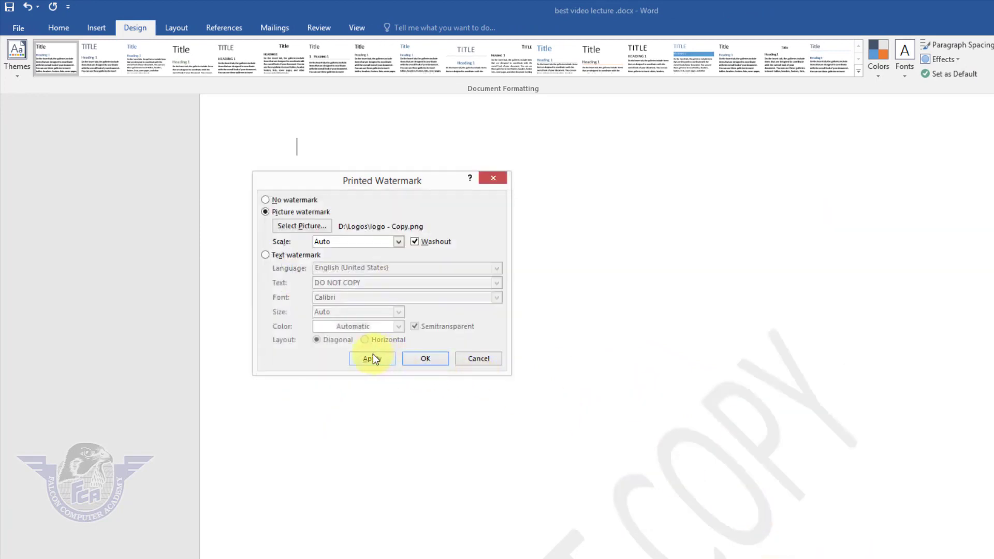
{"action": "left_click", "coordinate": [372, 358]}
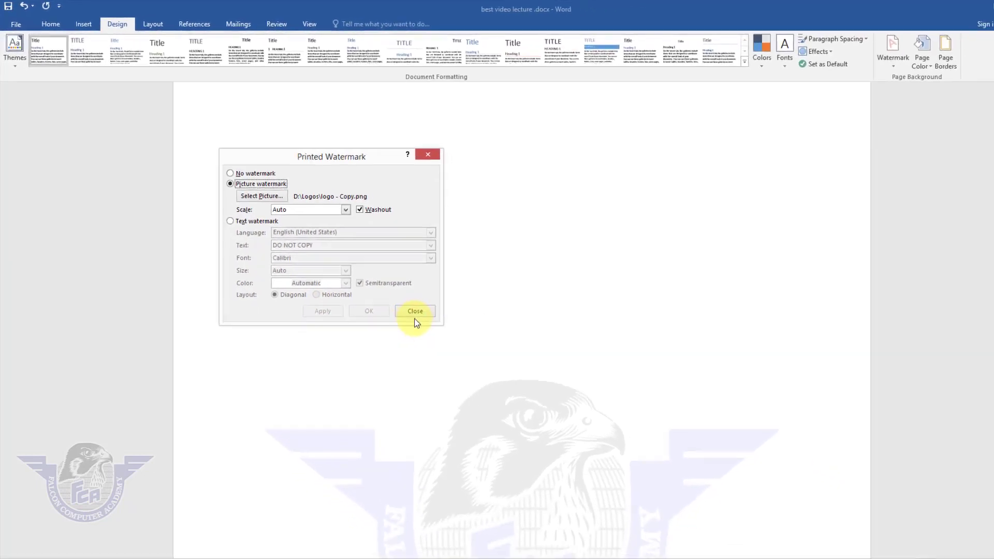
{"action": "left_click", "coordinate": [396, 294]}
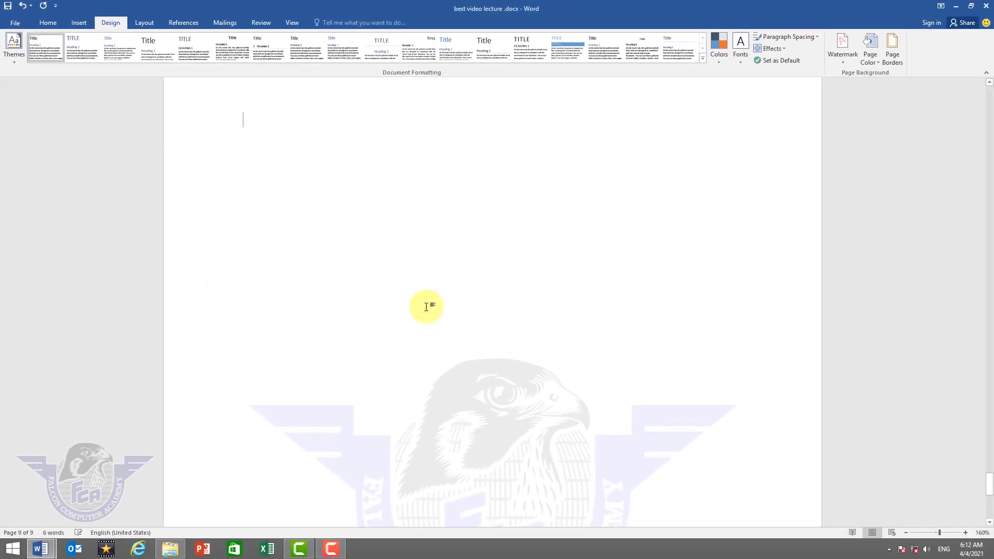
- Confirm the Falcon logo watermark in print preview, then scroll through the nine-page document
{"action": "key", "text": "ctrl+p"}
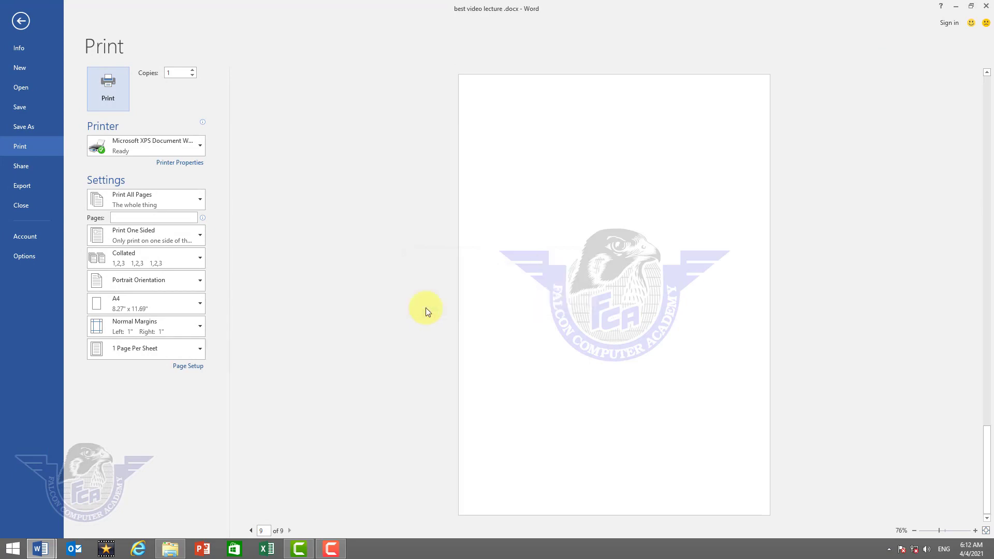
{"action": "key", "text": "Escape"}
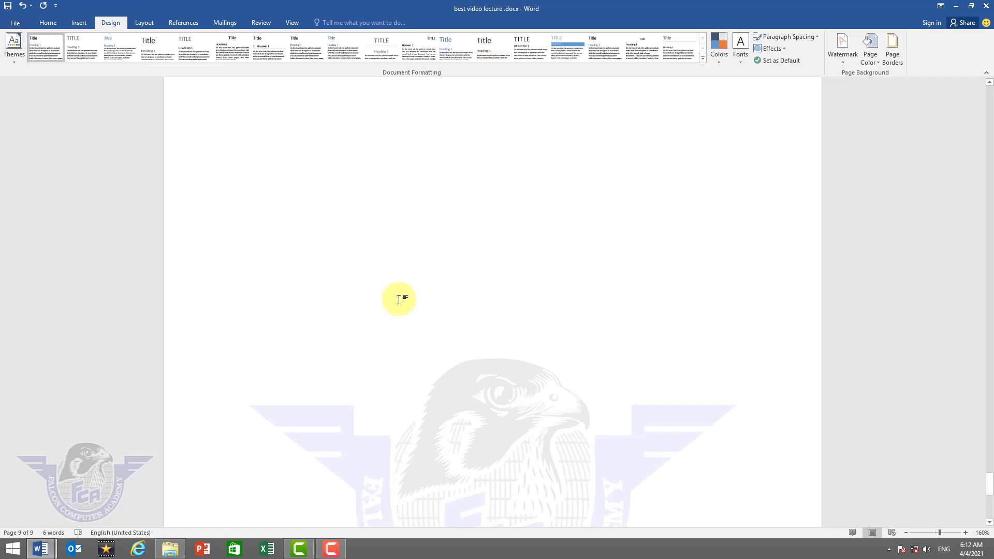
{"action": "scroll", "coordinate": [399, 299], "scroll_direction": "down", "scroll_amount": 3}
{"action": "scroll", "coordinate": [398, 300], "scroll_direction": "down", "scroll_amount": 4}
{"action": "scroll", "coordinate": [398, 301], "scroll_direction": "down", "scroll_amount": 1}
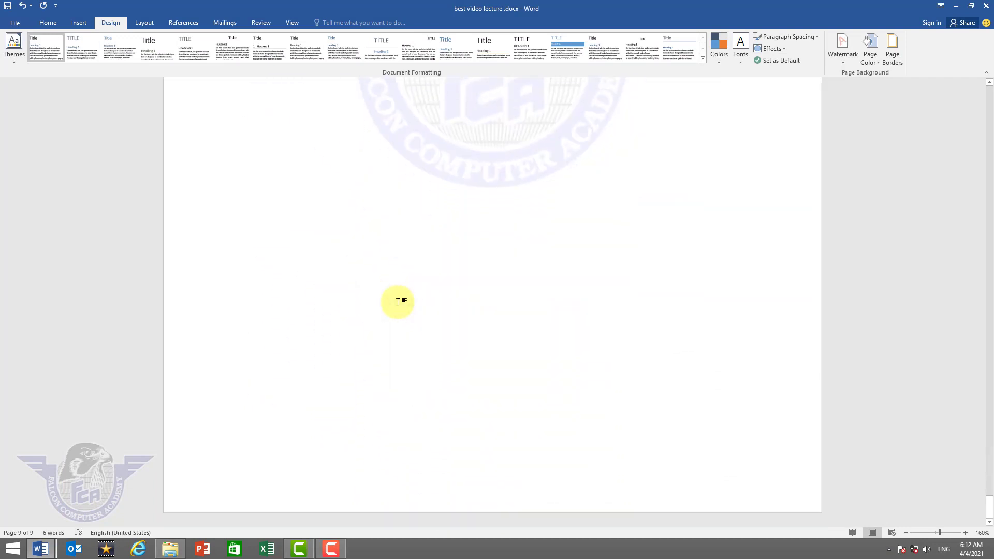
{"action": "scroll", "coordinate": [388, 299], "scroll_direction": "up", "scroll_amount": 3}
{"action": "scroll", "coordinate": [371, 292], "scroll_direction": "up", "scroll_amount": 10}
{"action": "scroll", "coordinate": [365, 286], "scroll_direction": "up", "scroll_amount": 7}
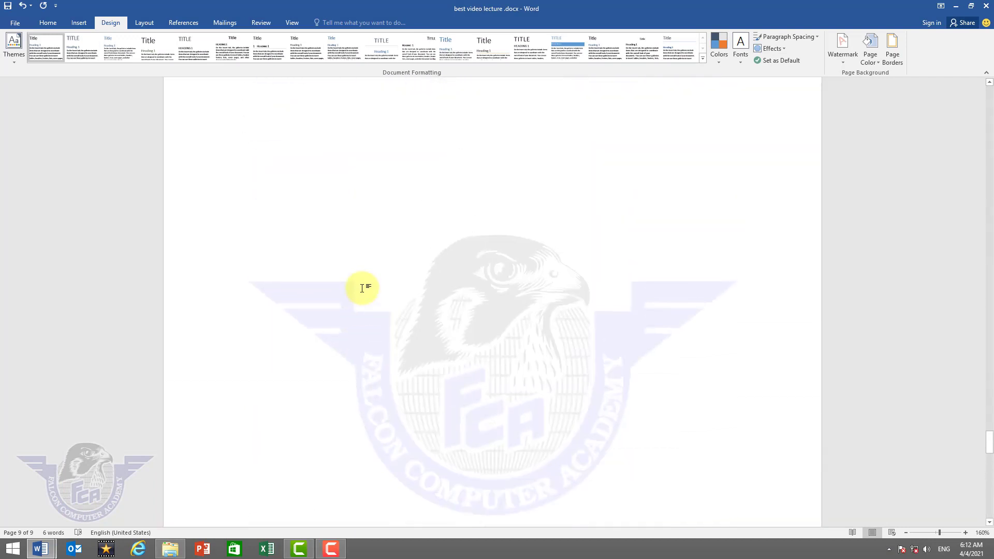
{"action": "scroll", "coordinate": [360, 285], "scroll_direction": "up", "scroll_amount": 12}
{"action": "scroll", "coordinate": [356, 286], "scroll_direction": "up", "scroll_amount": 8}
{"action": "scroll", "coordinate": [349, 284], "scroll_direction": "up", "scroll_amount": 7}
{"action": "scroll", "coordinate": [348, 284], "scroll_direction": "up", "scroll_amount": 7}
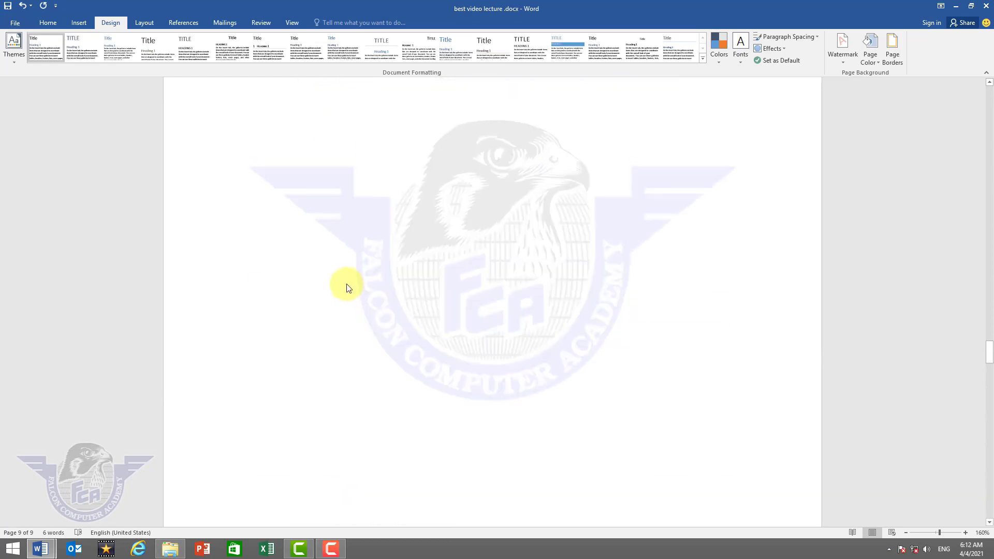
{"action": "scroll", "coordinate": [344, 284], "scroll_direction": "up", "scroll_amount": 3}
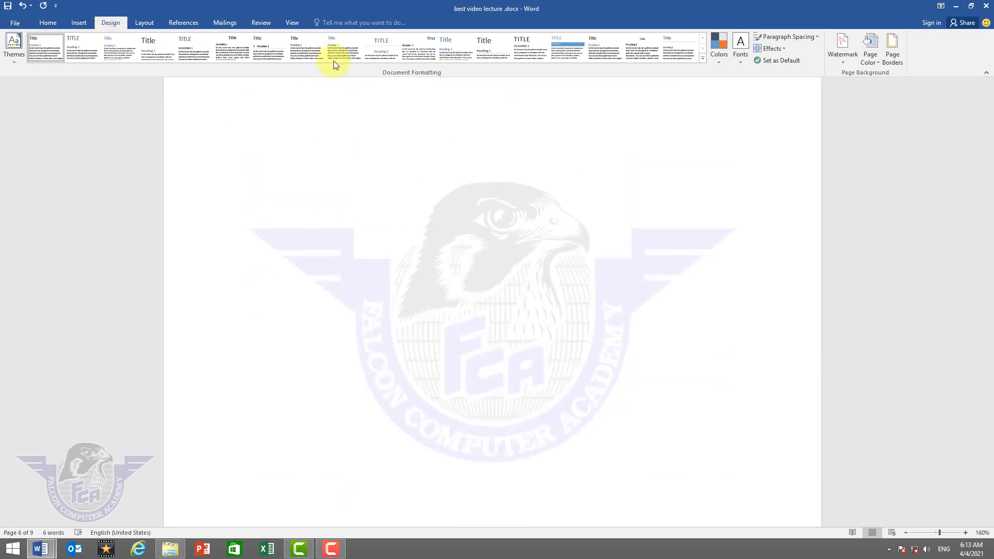
{"action": "left_click", "coordinate": [840, 59]}
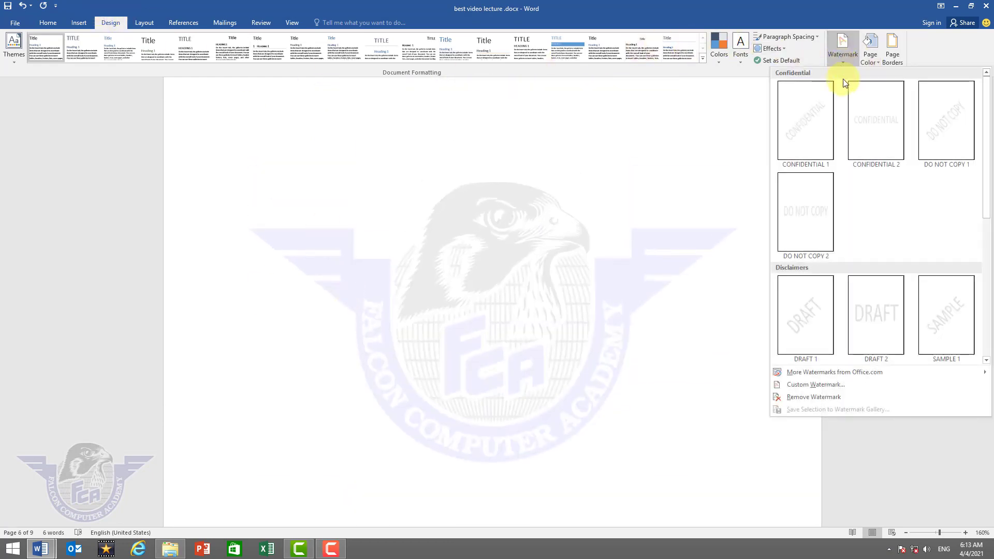
{"action": "left_click", "coordinate": [814, 397]}
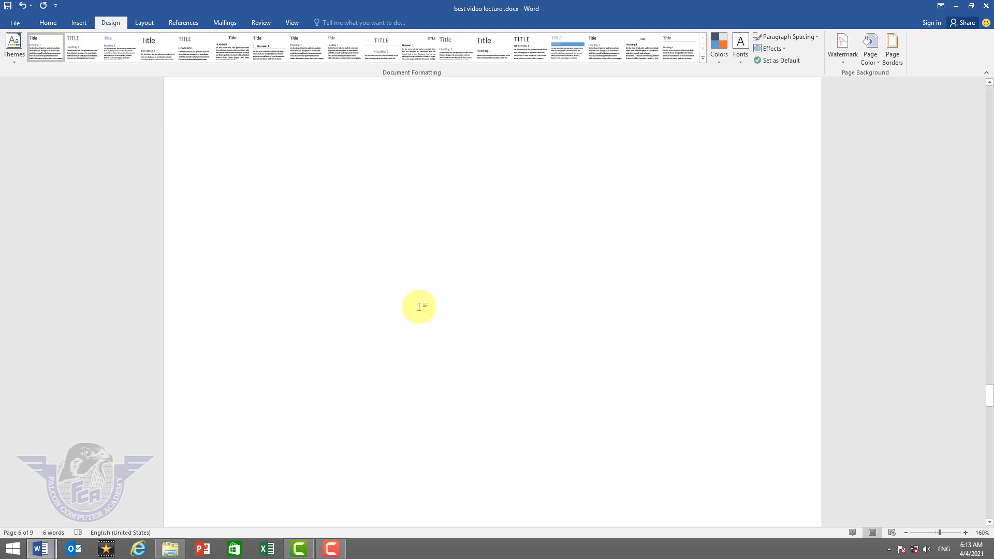
{"action": "scroll", "coordinate": [418, 307], "scroll_direction": "down", "scroll_amount": 2}
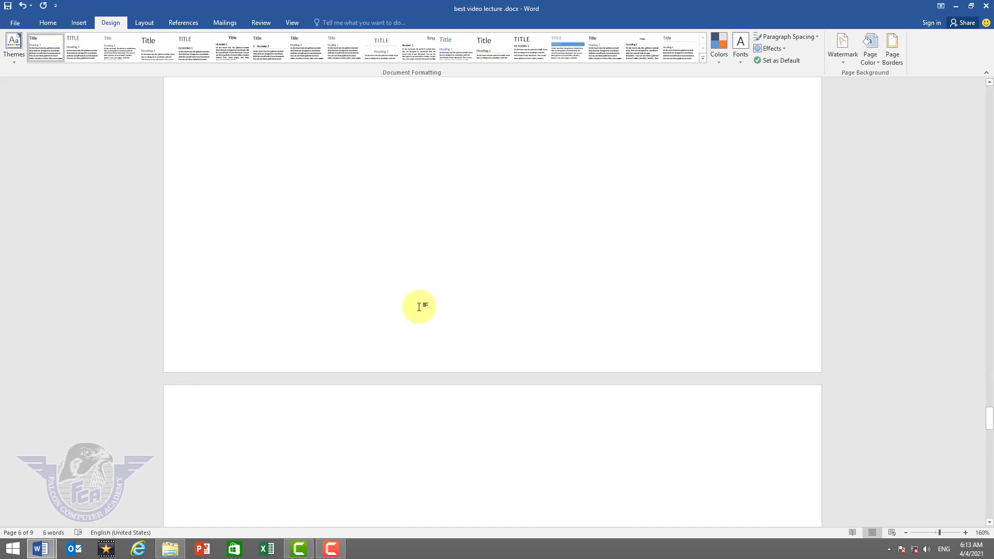
{"action": "scroll", "coordinate": [418, 307], "scroll_direction": "down", "scroll_amount": 3}
{"action": "scroll", "coordinate": [419, 307], "scroll_direction": "down", "scroll_amount": 2}
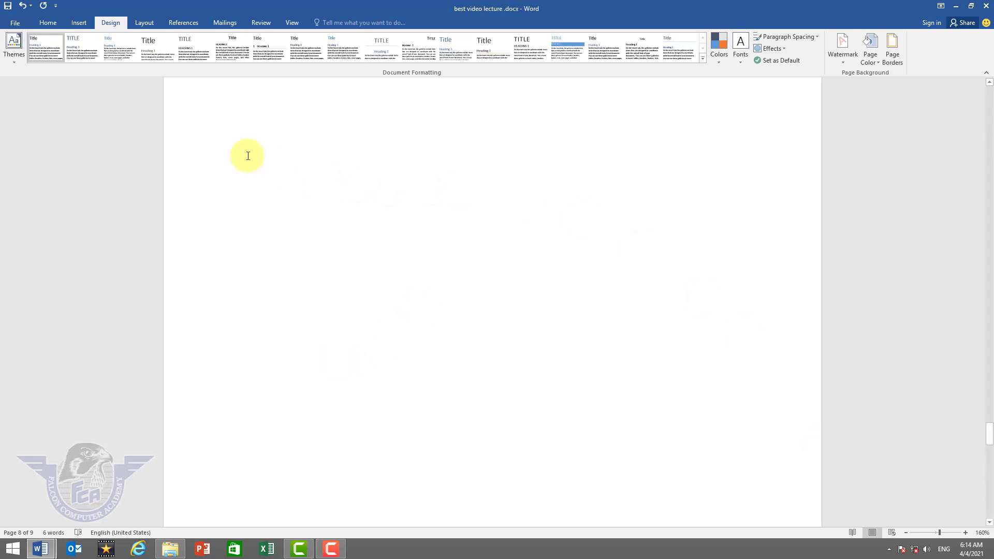
- Create a new blank document, Document3, from File > New
{"action": "left_click", "coordinate": [22, 23]}
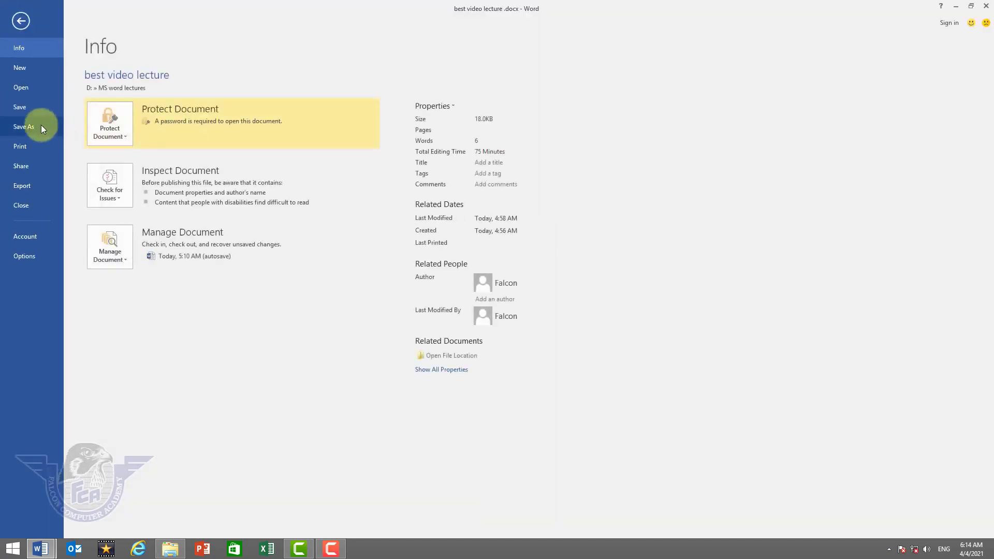
{"action": "left_click", "coordinate": [25, 67]}
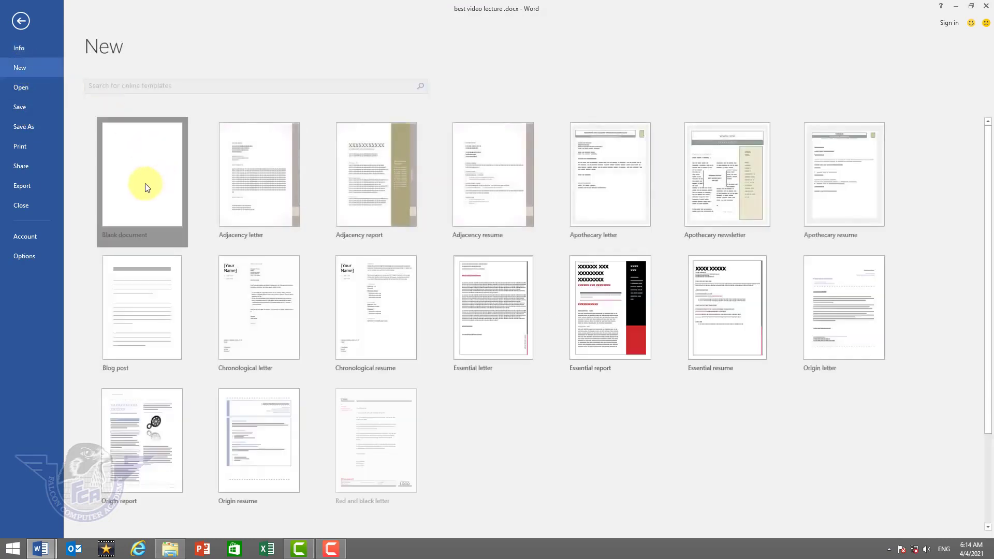
{"action": "left_click", "coordinate": [145, 185]}
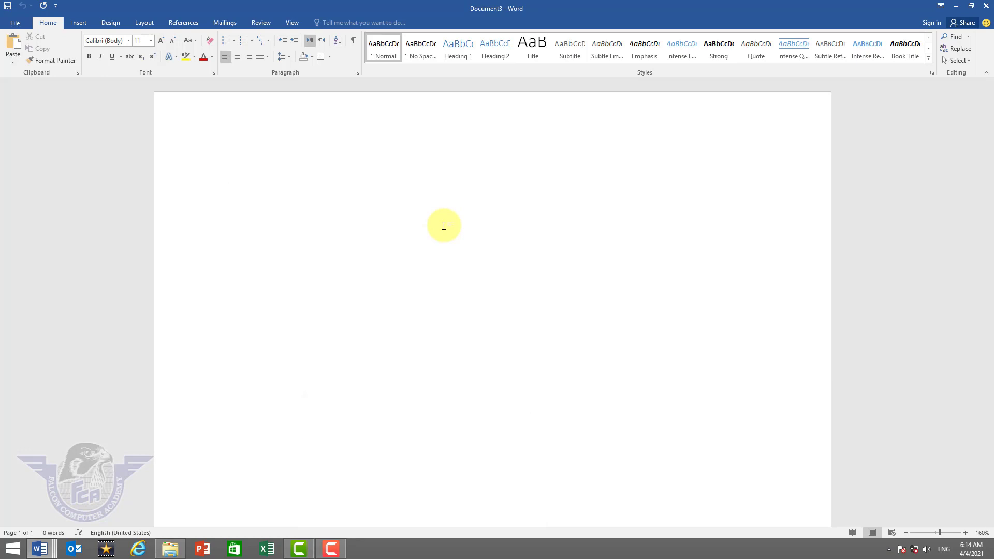
- Enter =rand(2,6) to generate two paragraphs of sample text totalling 194 words
{"action": "type", "text": "="}
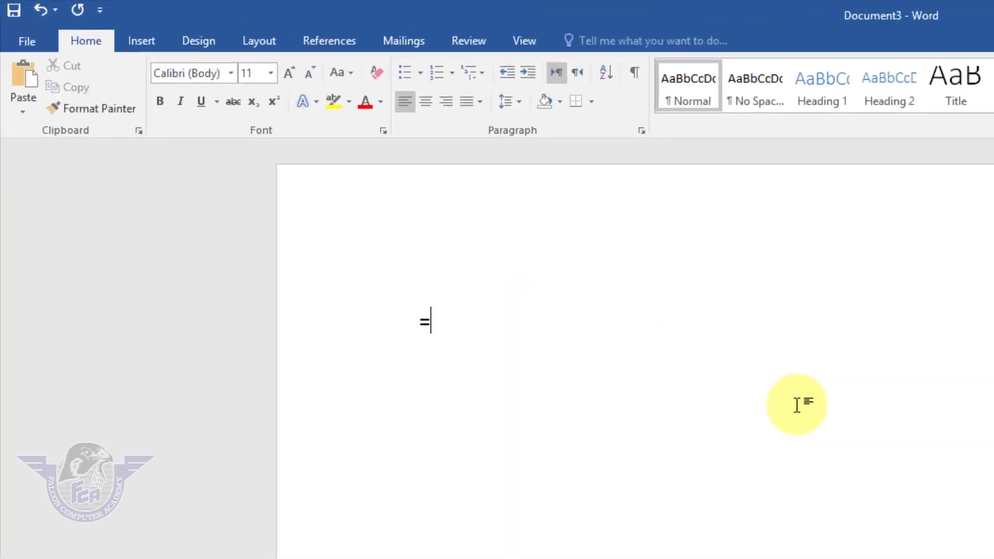
{"action": "type", "text": "rand"}
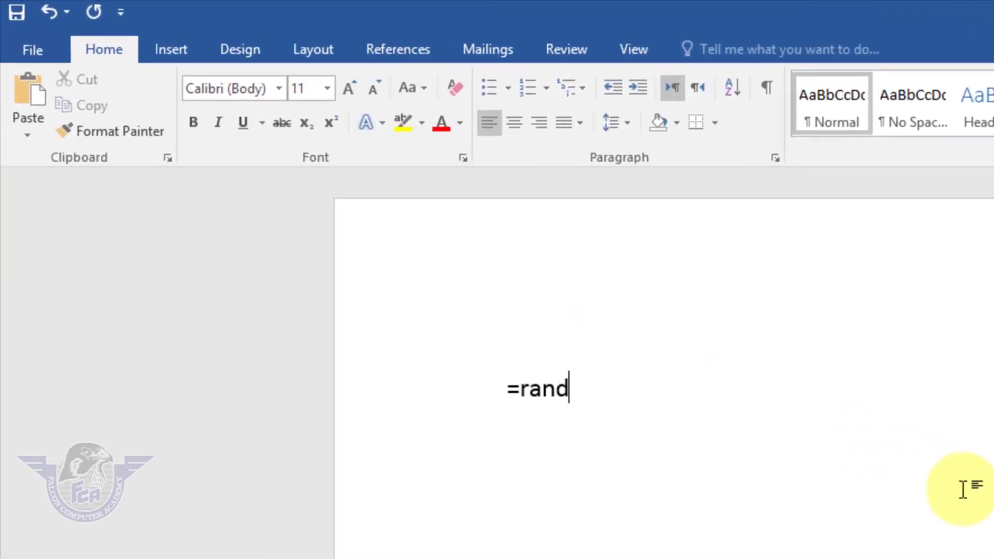
{"action": "type", "text": "("}
{"action": "type", "text": "2,"}
{"action": "type", "text": "6"}
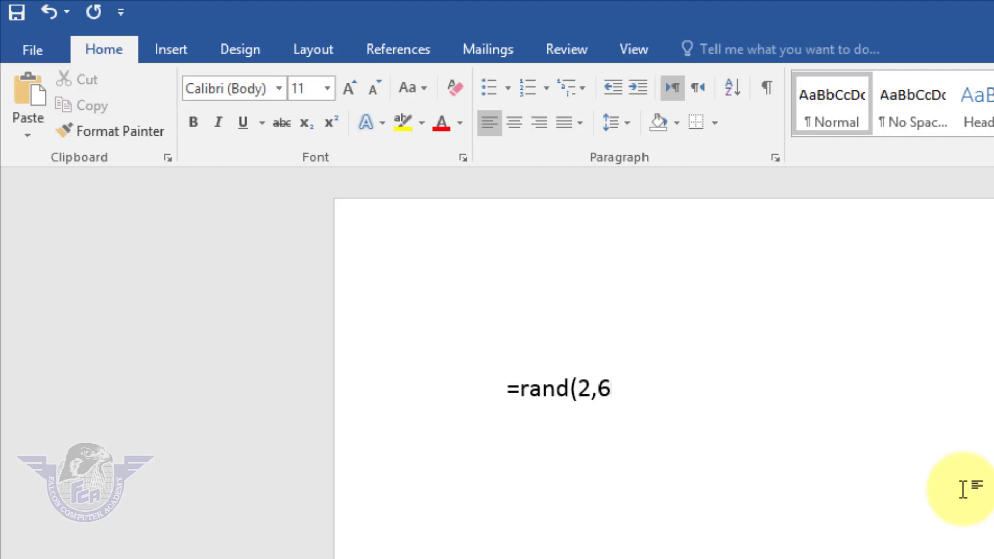
{"action": "type", "text": ")"}
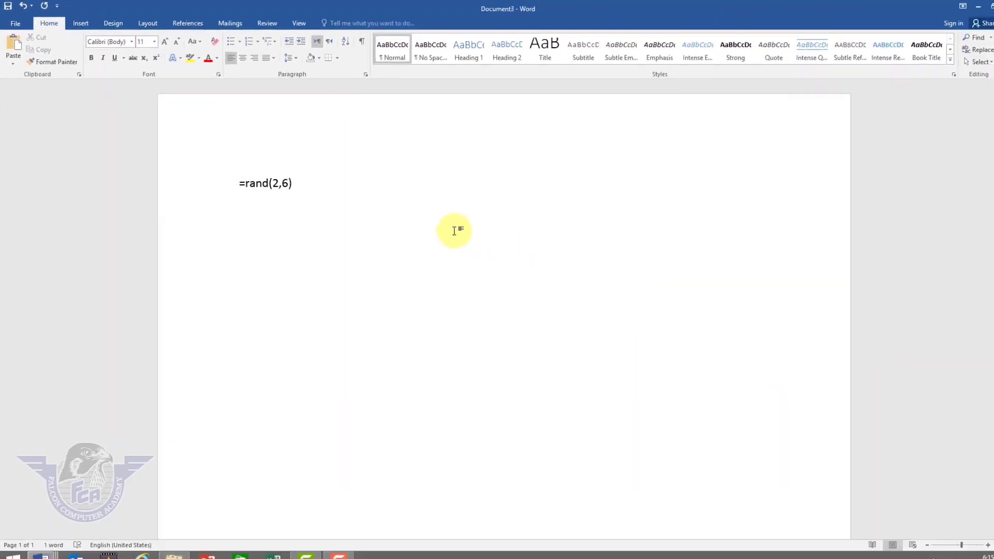
{"action": "key", "text": "Return"}
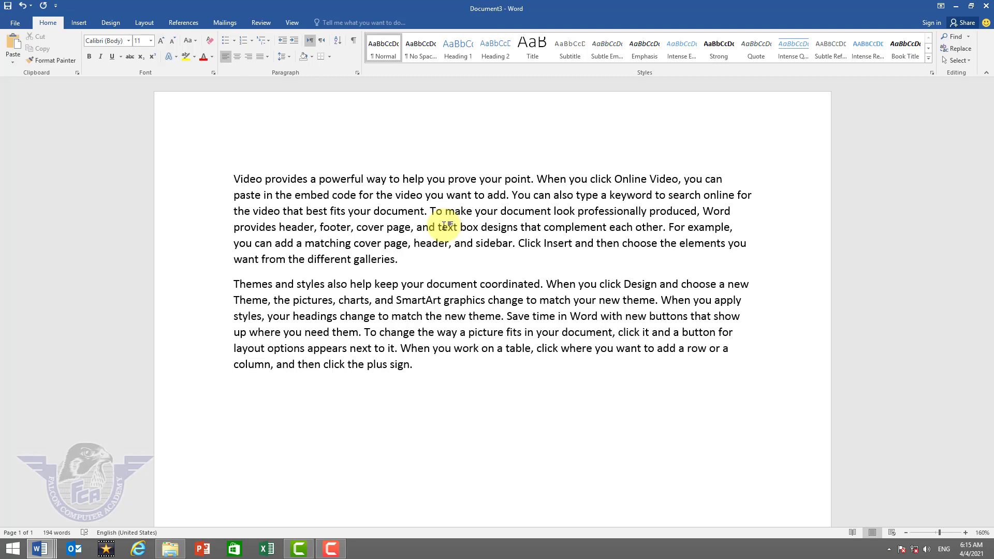
- Export Document3 via Create PDF/XPS as 'my pdf' in the Desktop folder and publish it
{"action": "left_click", "coordinate": [20, 23]}
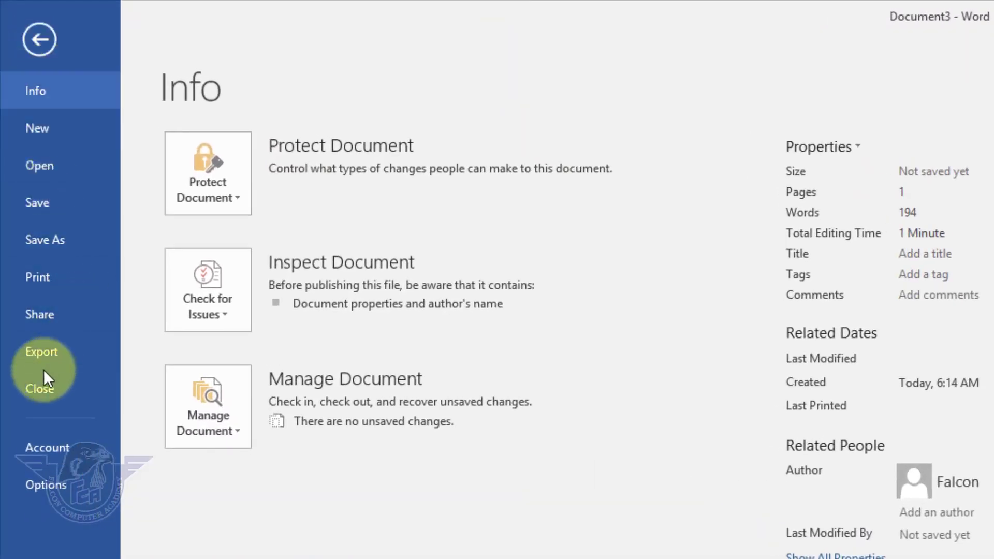
{"action": "left_click", "coordinate": [53, 356]}
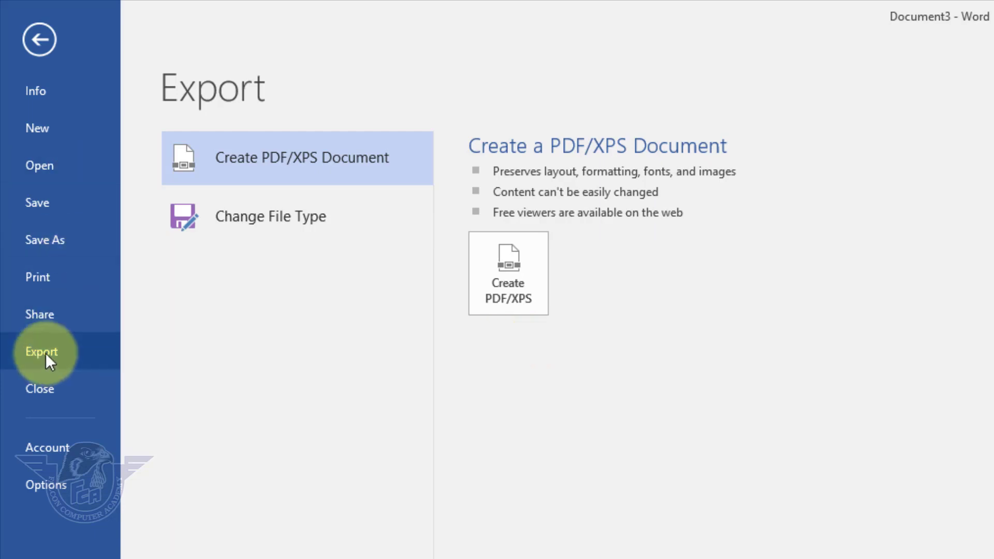
{"action": "left_click", "coordinate": [519, 297]}
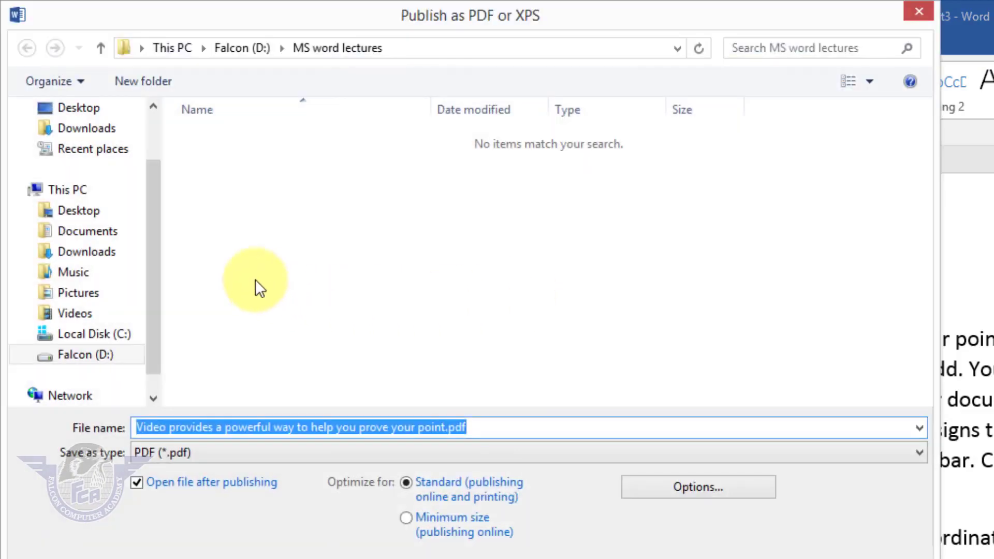
{"action": "left_click_drag", "start_coordinate": [154, 282], "coordinate": [145, 188]}
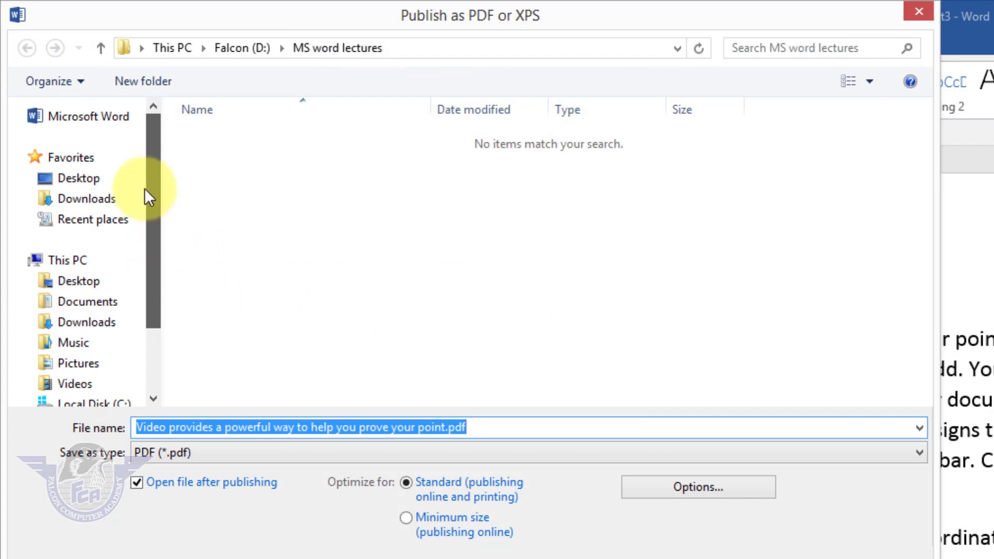
{"action": "left_click", "coordinate": [78, 178]}
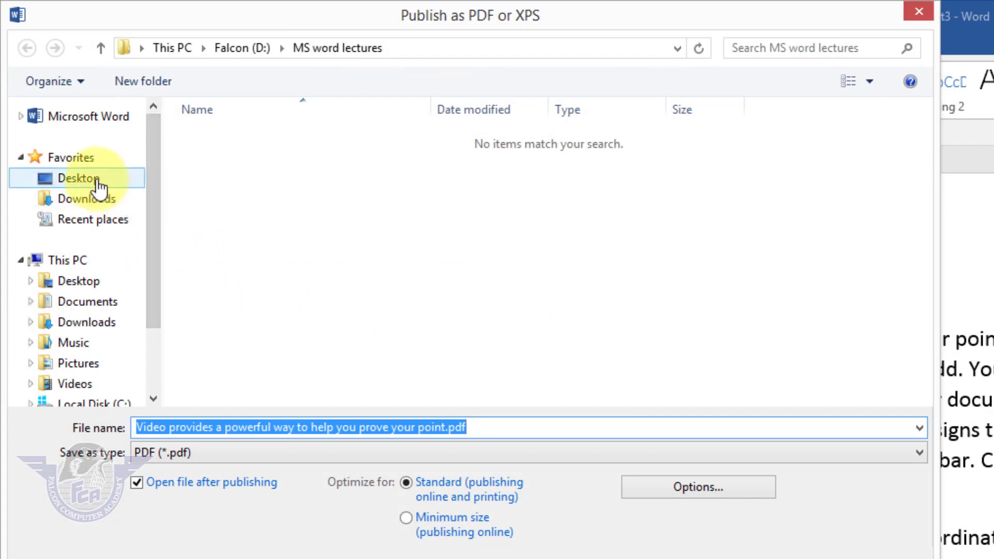
{"action": "triple_click", "coordinate": [350, 428]}
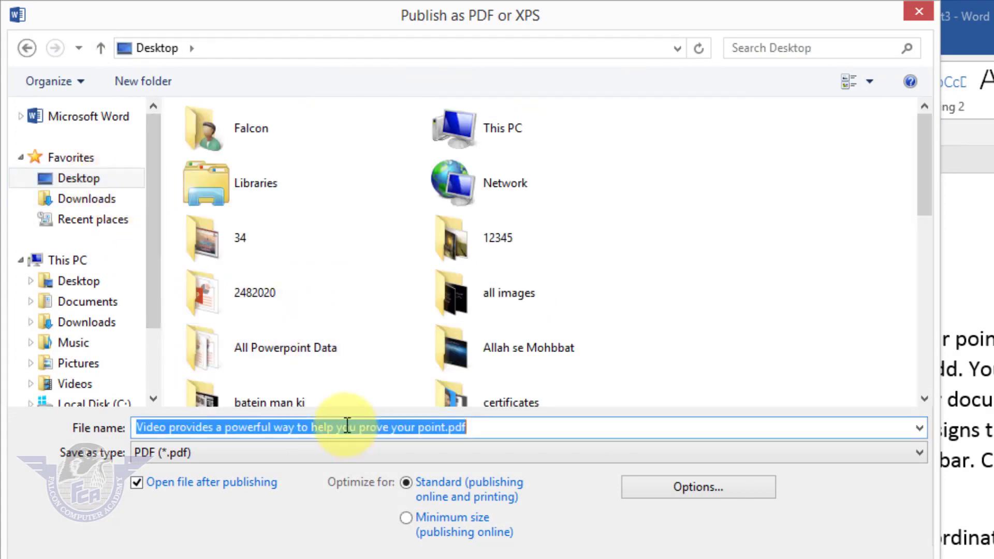
{"action": "type", "text": "my "}
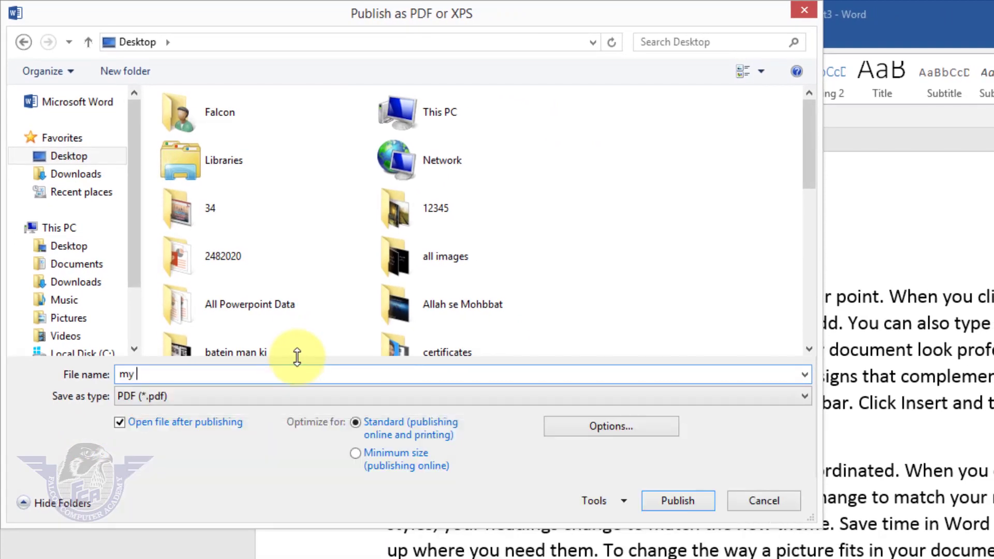
{"action": "type", "text": "pd"}
{"action": "type", "text": "f"}
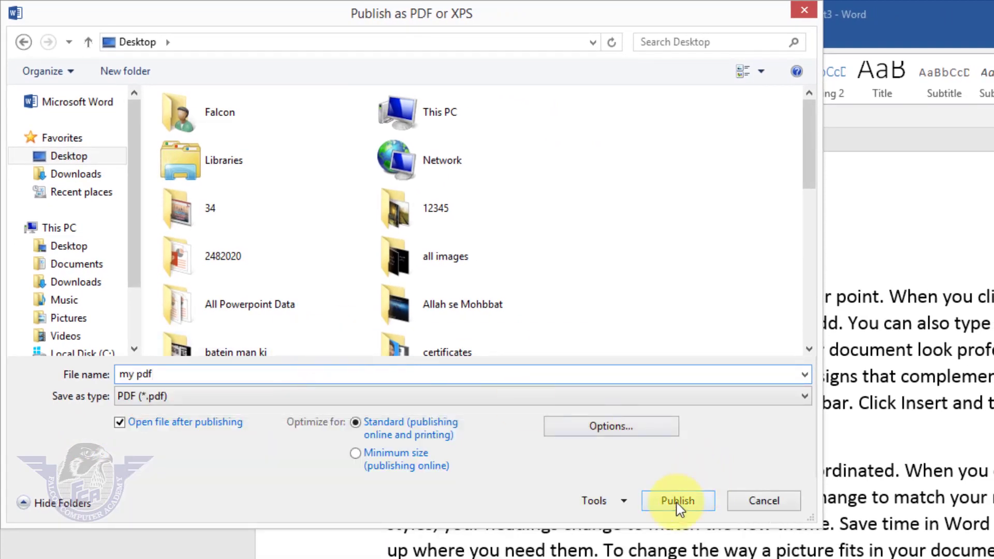
{"action": "left_click", "coordinate": [676, 502]}
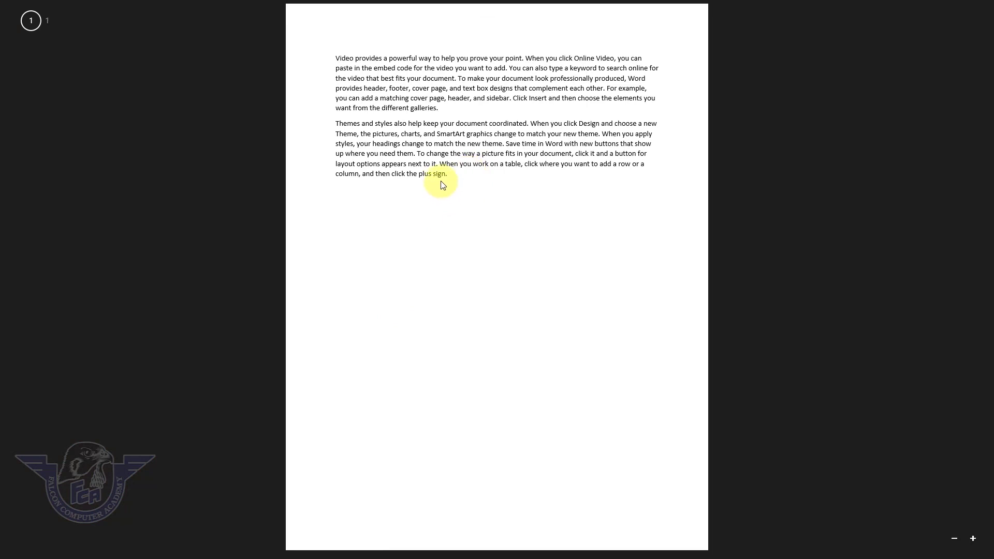
- Select a passage of the PDF text in Reader, deselect it, and close Reader
{"action": "left_click_drag", "start_coordinate": [452, 168], "coordinate": [321, 93]}
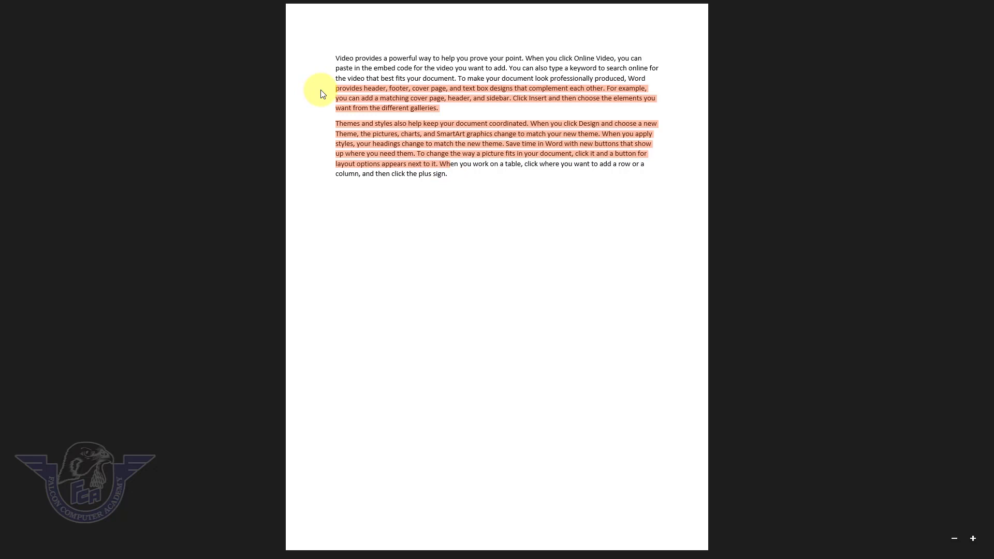
{"action": "left_click", "coordinate": [540, 218]}
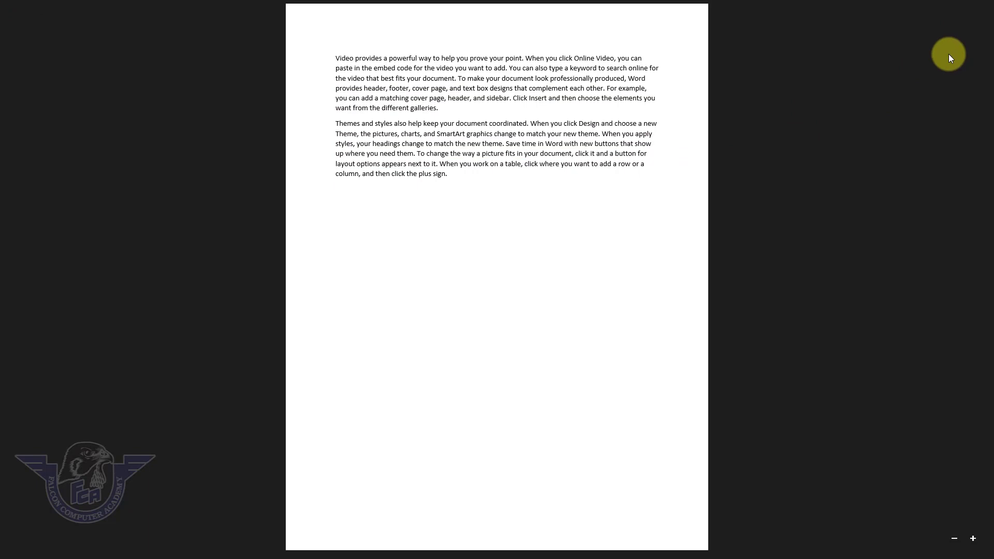
{"action": "left_click", "coordinate": [983, 11]}
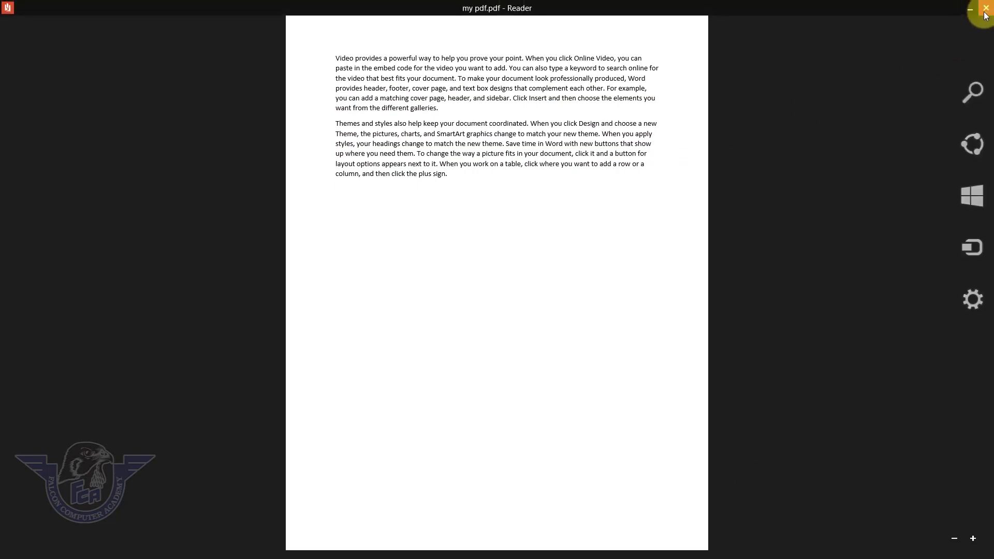
- Minimize the Word windows, reopen my pdf.pdf from the Desktop, then close it again
{"action": "left_click", "coordinate": [957, 8]}
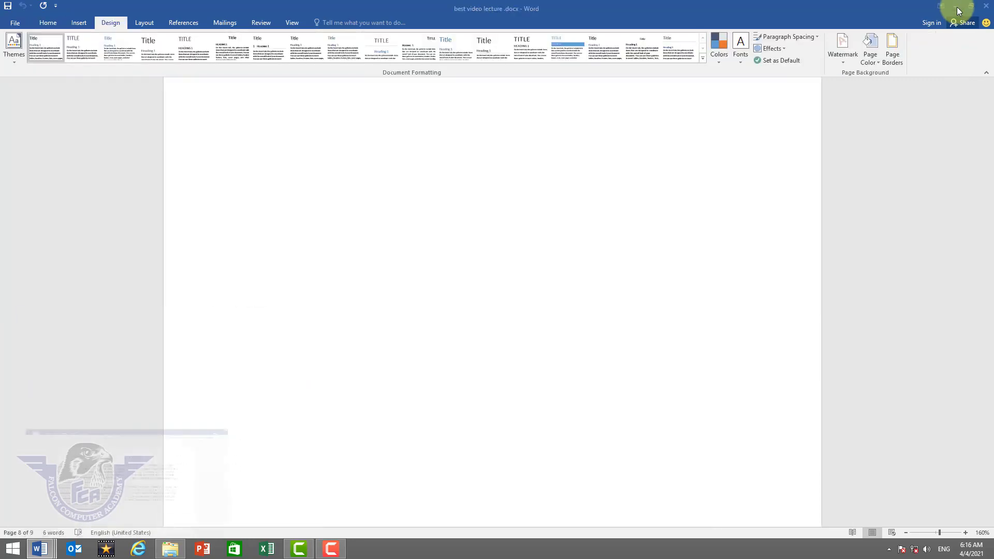
{"action": "left_click", "coordinate": [956, 8]}
{"action": "left_click", "coordinate": [957, 8]}
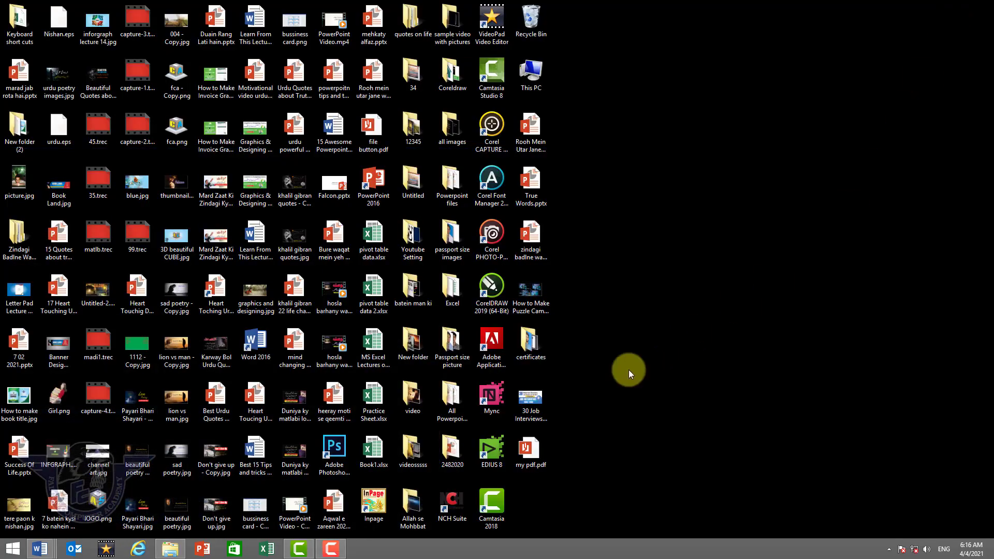
{"action": "double_click", "coordinate": [529, 457]}
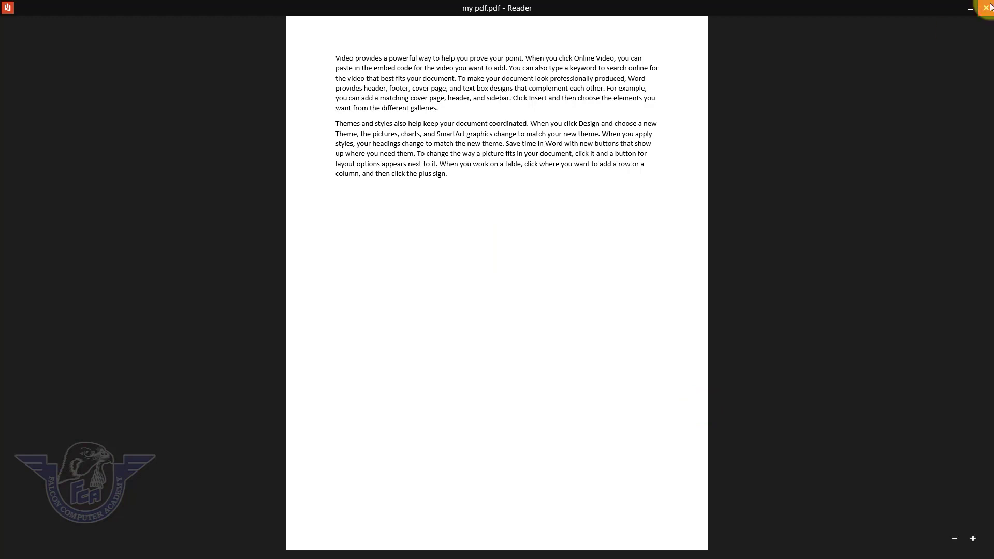
{"action": "mouse_move", "coordinate": [989, 6]}
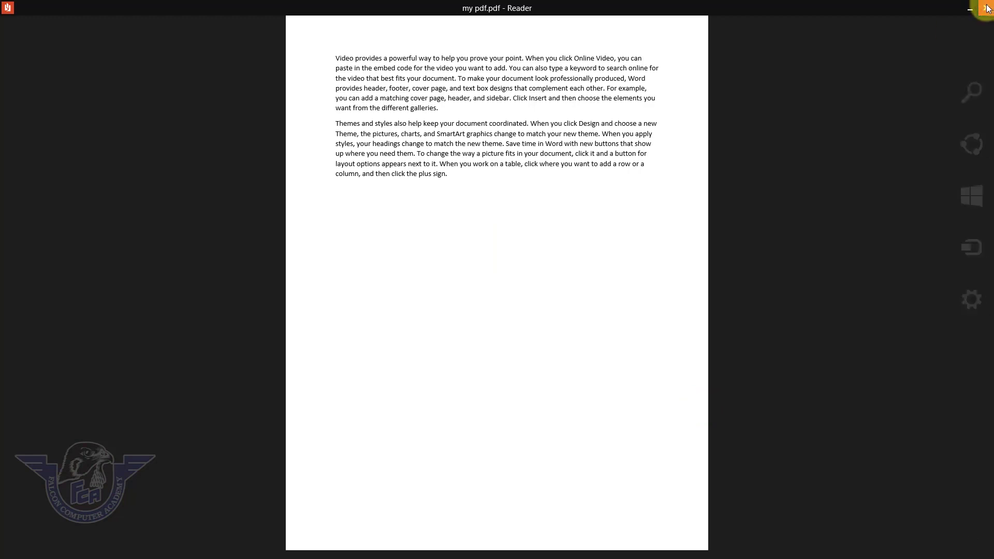
{"action": "left_click", "coordinate": [987, 8]}
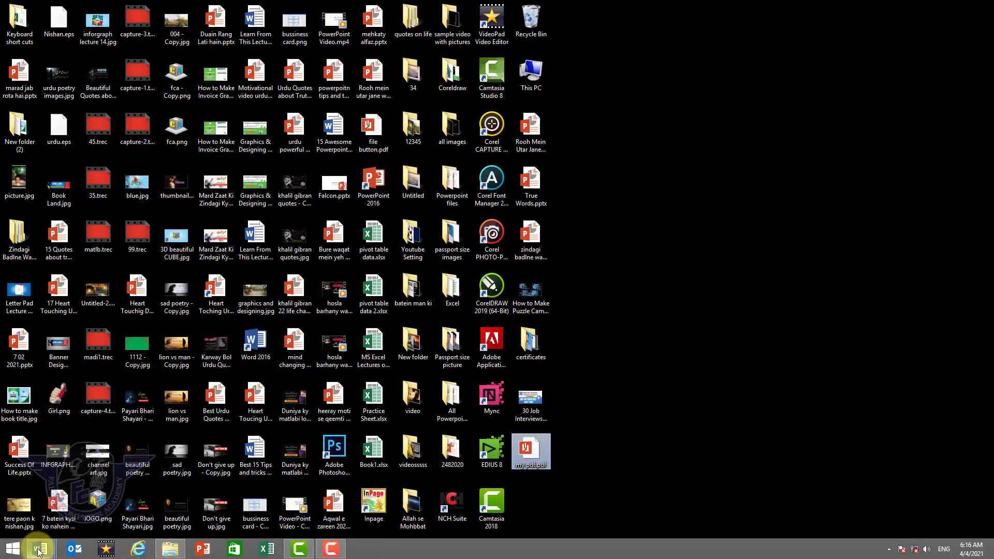
- Restore Document3 and type Word, Excel, Power point and Inpage on separate lines
{"action": "mouse_move", "coordinate": [41, 548]}
{"action": "left_click", "coordinate": [300, 486]}
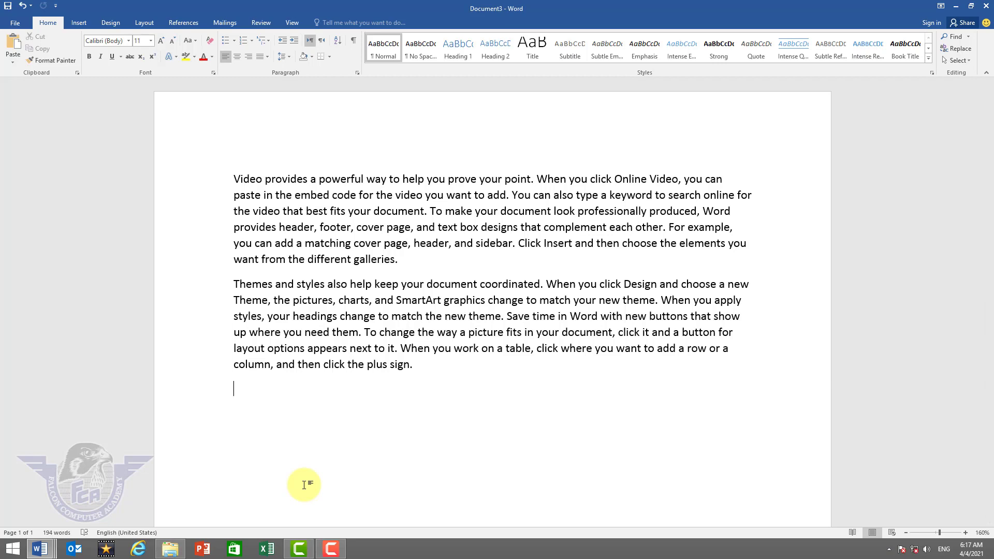
{"action": "type", "text": "Wor"}
{"action": "type", "text": "d"}
{"action": "key", "text": "Return"}
{"action": "type", "text": "exc"}
{"action": "type", "text": "pow"}
{"action": "type", "text": "er point"}
{"action": "key", "text": "Return"}
{"action": "type", "text": "inpage"}
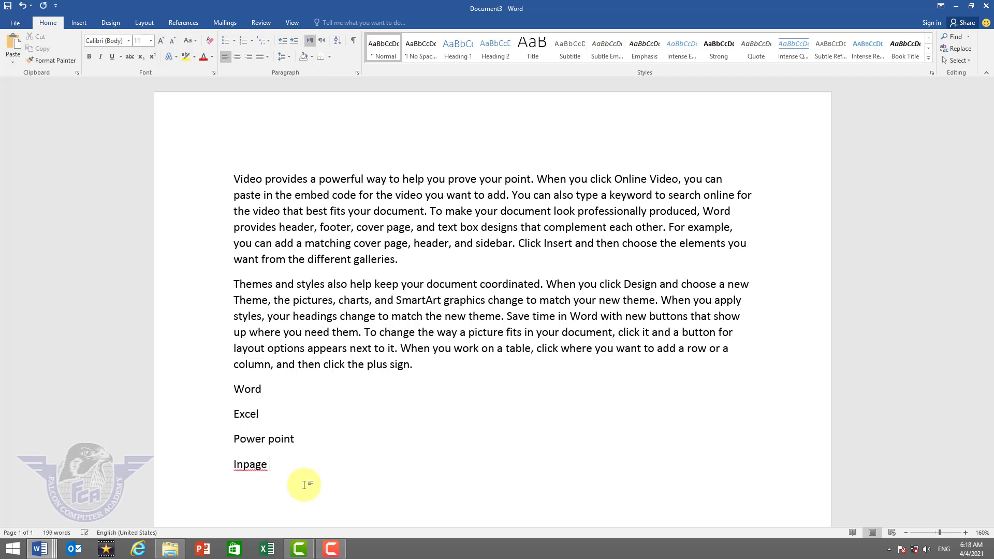
- Select the four program-name lines and open Borders and Shading on the Borders tab
{"action": "left_click_drag", "start_coordinate": [290, 465], "coordinate": [217, 394]}
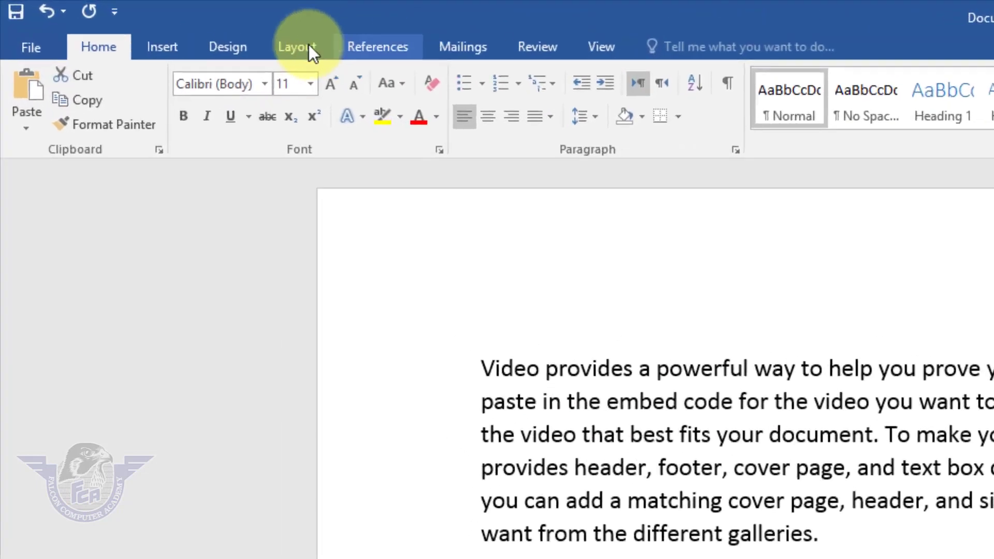
{"action": "left_click", "coordinate": [244, 45]}
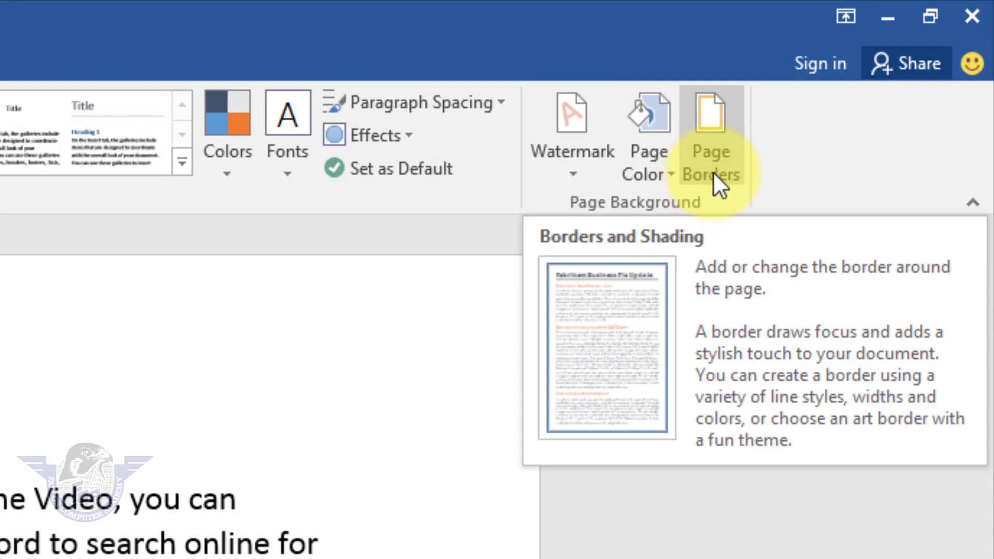
{"action": "left_click", "coordinate": [712, 176]}
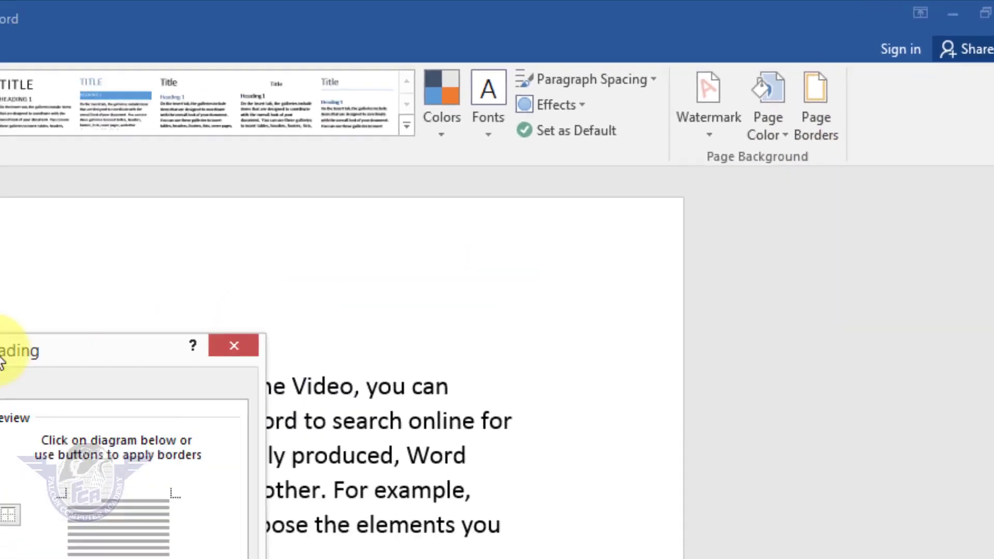
{"action": "left_click_drag", "start_coordinate": [567, 188], "coordinate": [647, 93]}
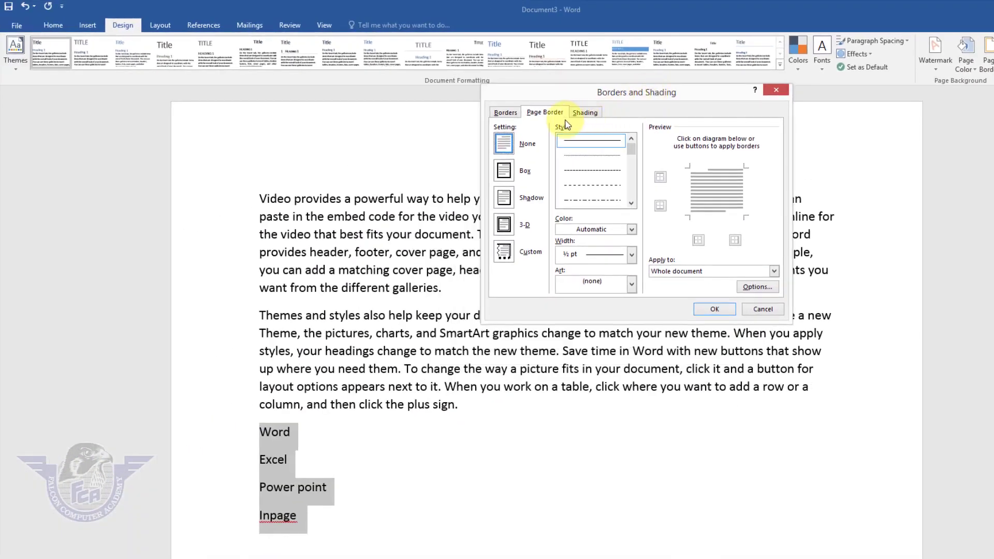
{"action": "left_click", "coordinate": [505, 113]}
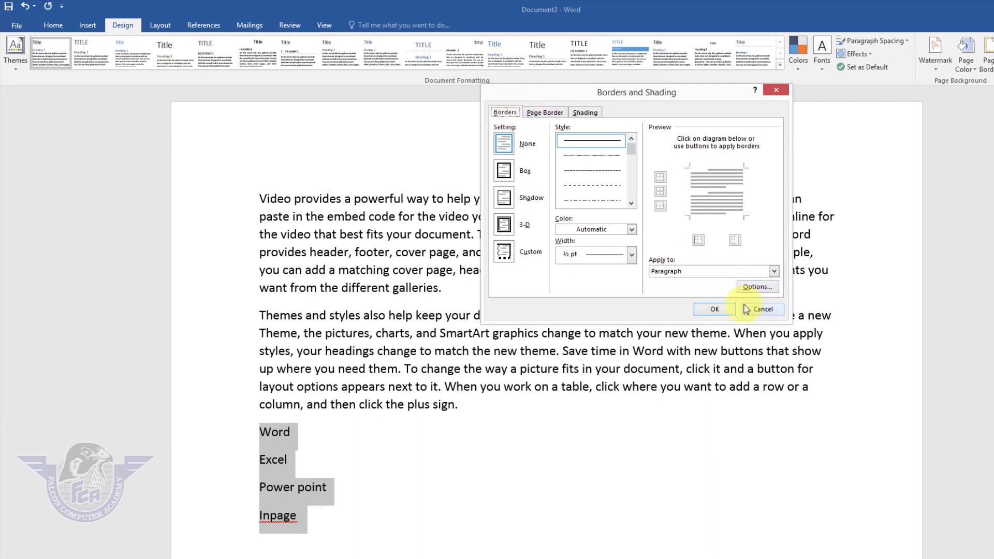
- Apply a thickest-style 3 pt orange Box border to the selected text
{"action": "left_click", "coordinate": [694, 271]}
{"action": "left_click", "coordinate": [675, 282]}
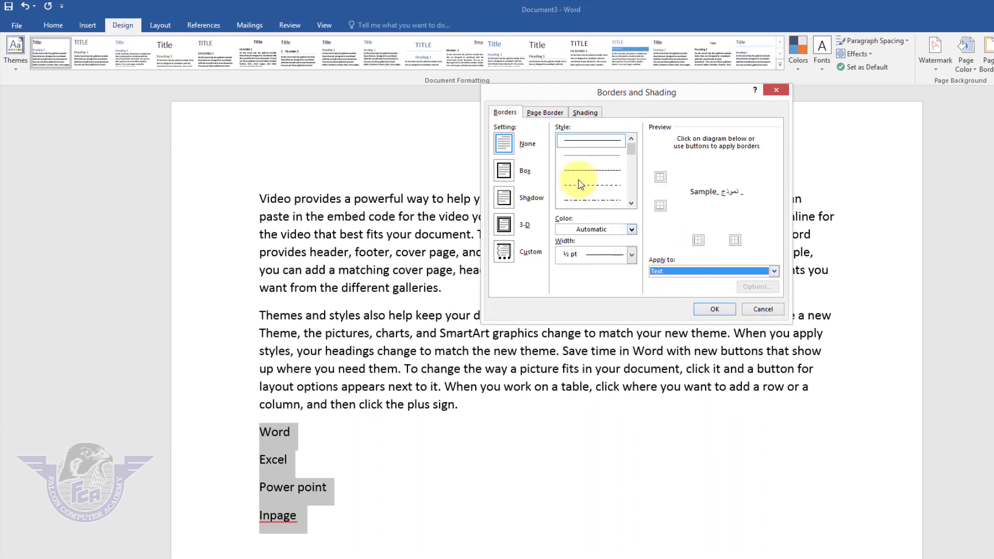
{"action": "left_click", "coordinate": [505, 170]}
{"action": "left_click_drag", "start_coordinate": [630, 150], "coordinate": [613, 173]}
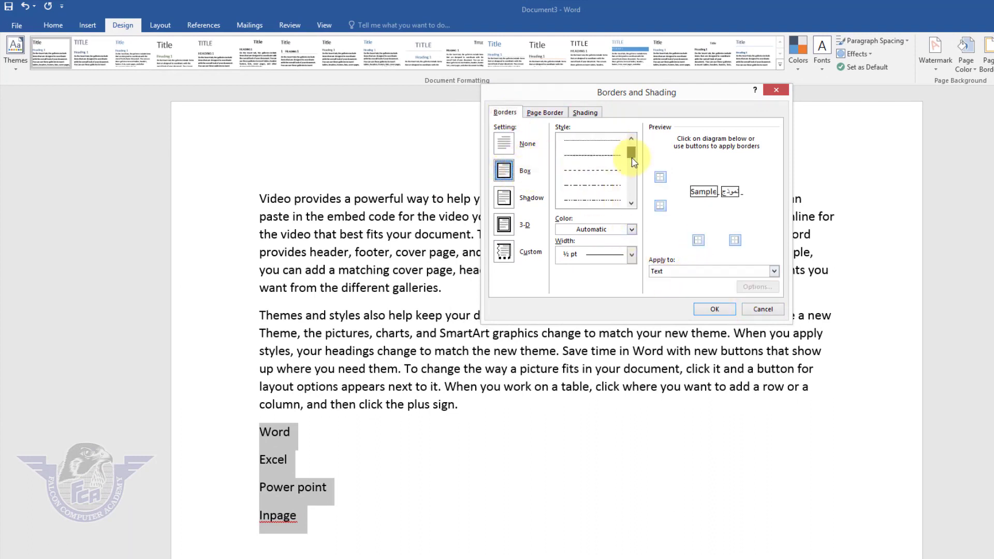
{"action": "left_click", "coordinate": [611, 201]}
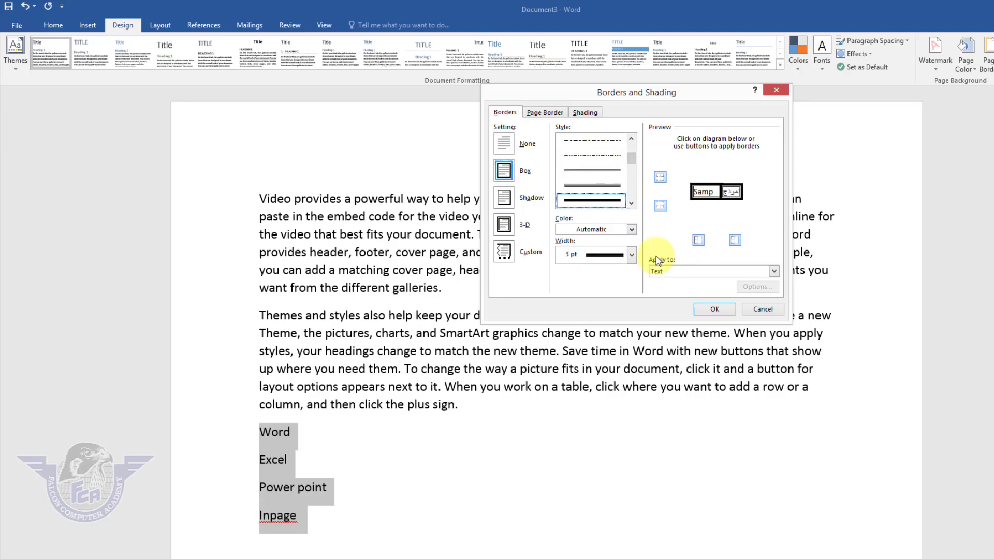
{"action": "left_click", "coordinate": [618, 232]}
{"action": "left_click", "coordinate": [610, 265]}
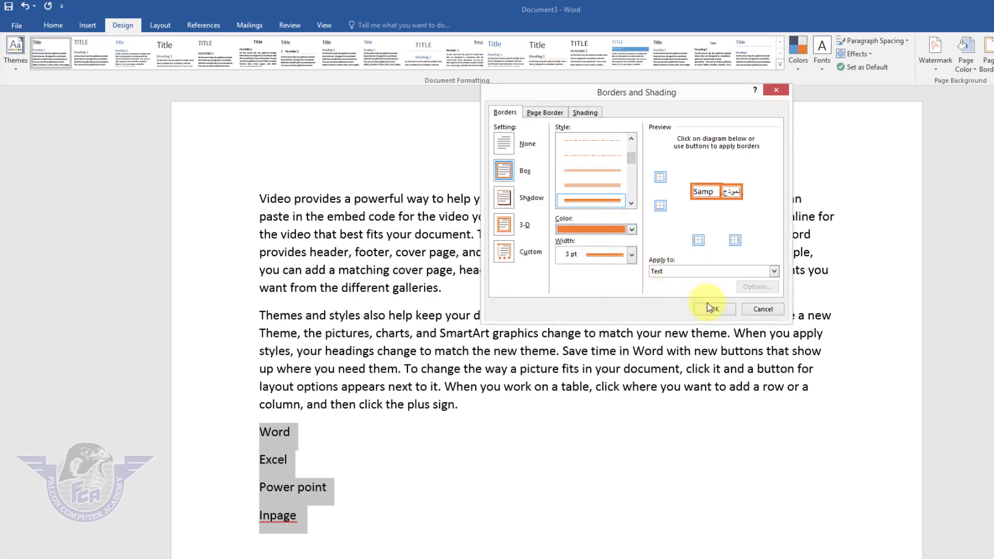
{"action": "left_click", "coordinate": [718, 310]}
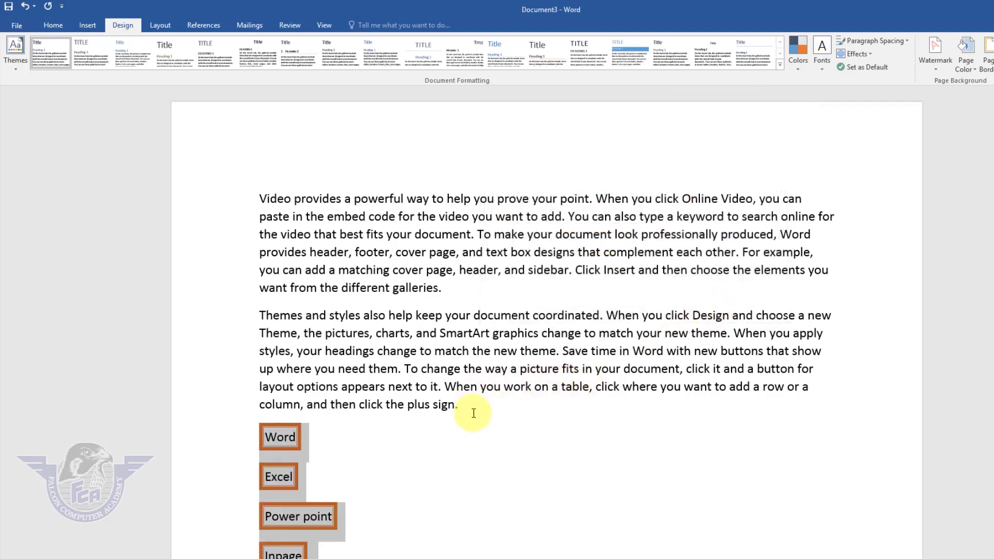
{"action": "left_click", "coordinate": [468, 446]}
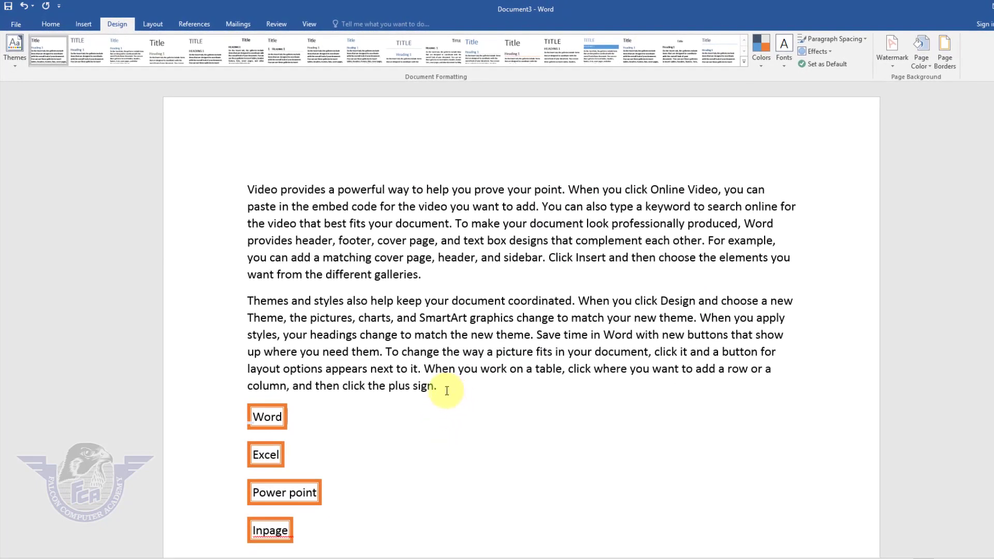
- Select the 'Themes and styles' paragraph and set the border to apply to Paragraph
{"action": "left_click_drag", "start_coordinate": [444, 391], "coordinate": [261, 301]}
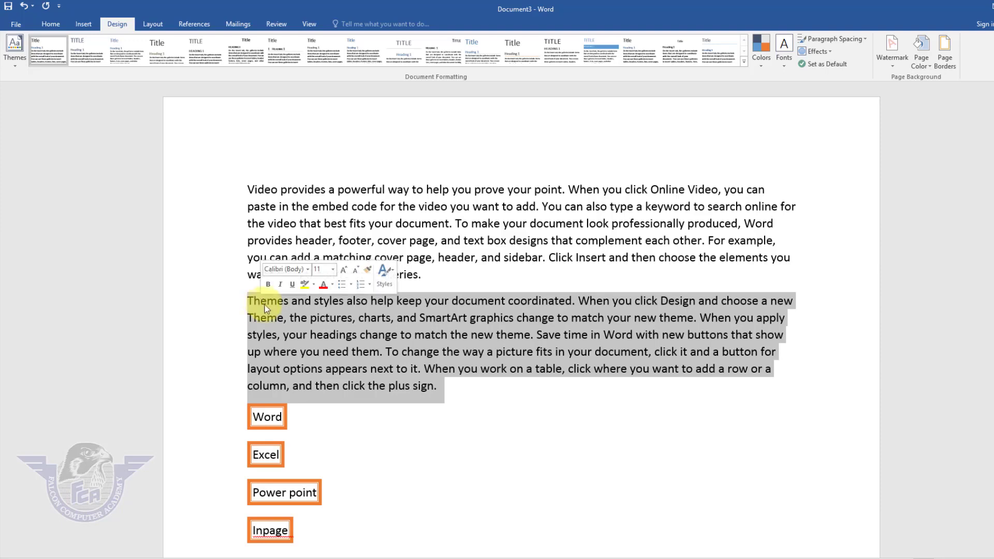
{"action": "left_click", "coordinate": [945, 56]}
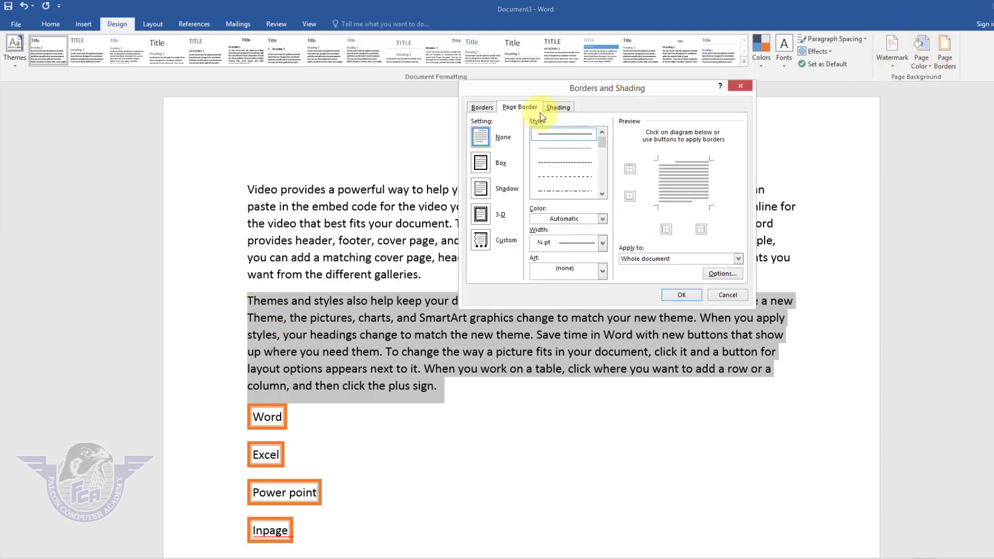
{"action": "left_click", "coordinate": [482, 107]}
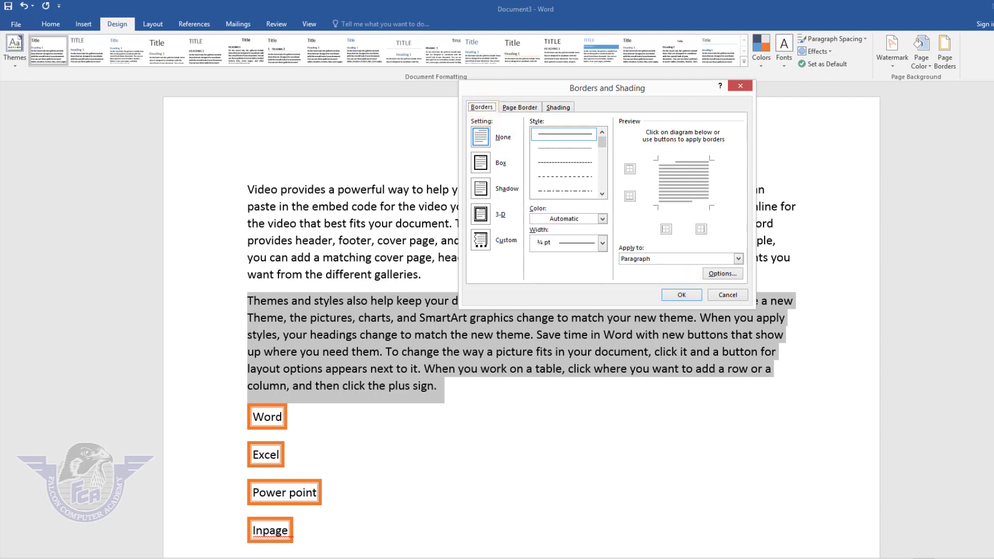
{"action": "left_click", "coordinate": [637, 260]}
{"action": "left_click", "coordinate": [634, 275]}
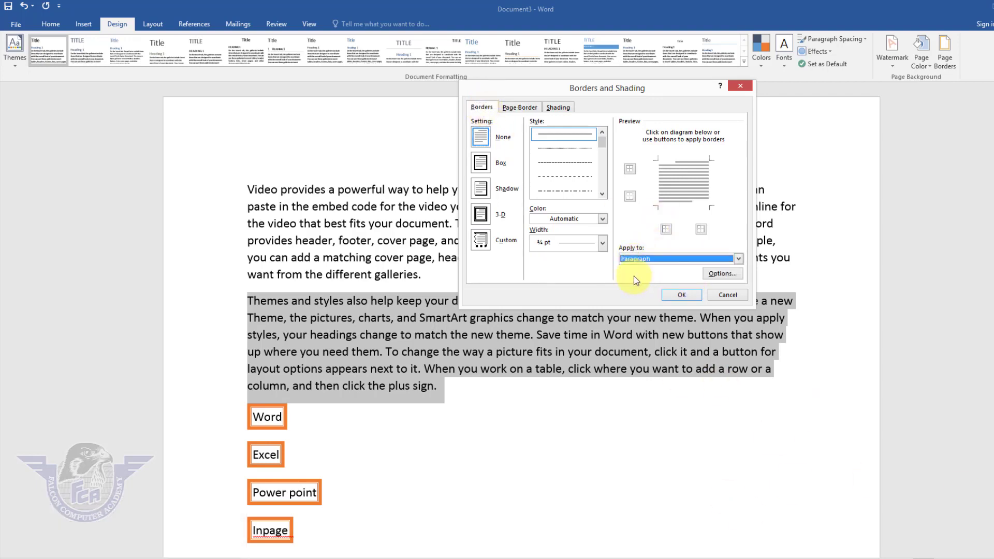
- Choose a Box setting with double-line style, 3 pt width and yellow colour, and confirm
{"action": "left_click", "coordinate": [481, 164]}
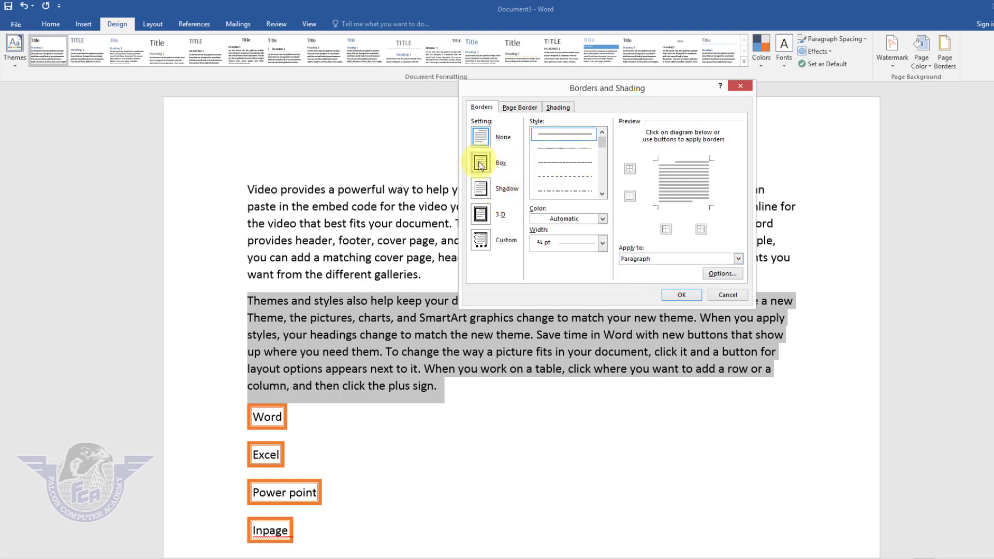
{"action": "scroll", "coordinate": [599, 139], "scroll_direction": "down", "scroll_amount": 3}
{"action": "left_click", "coordinate": [571, 164]}
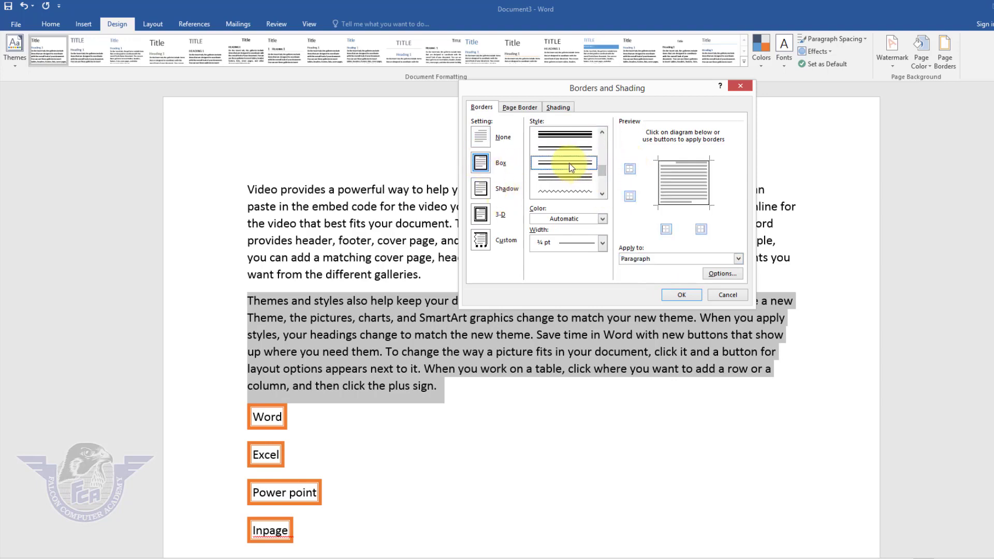
{"action": "left_click", "coordinate": [602, 218]}
{"action": "key", "text": "Escape"}
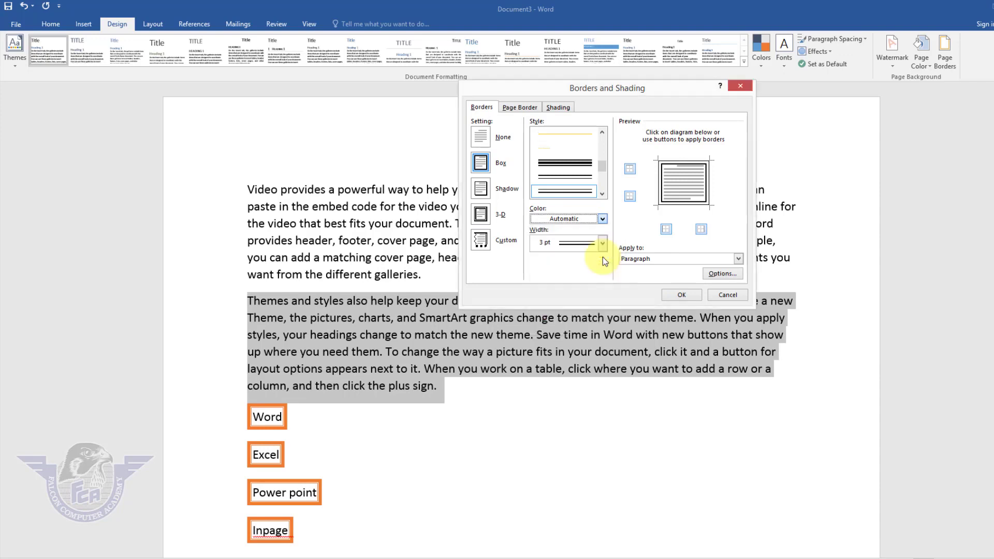
{"action": "left_click", "coordinate": [681, 294]}
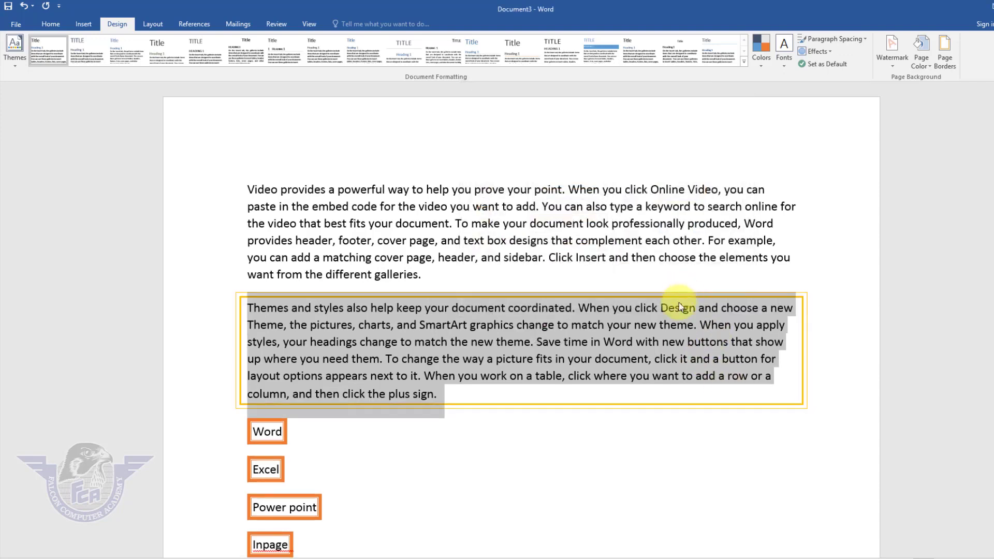
{"action": "left_click", "coordinate": [600, 393]}
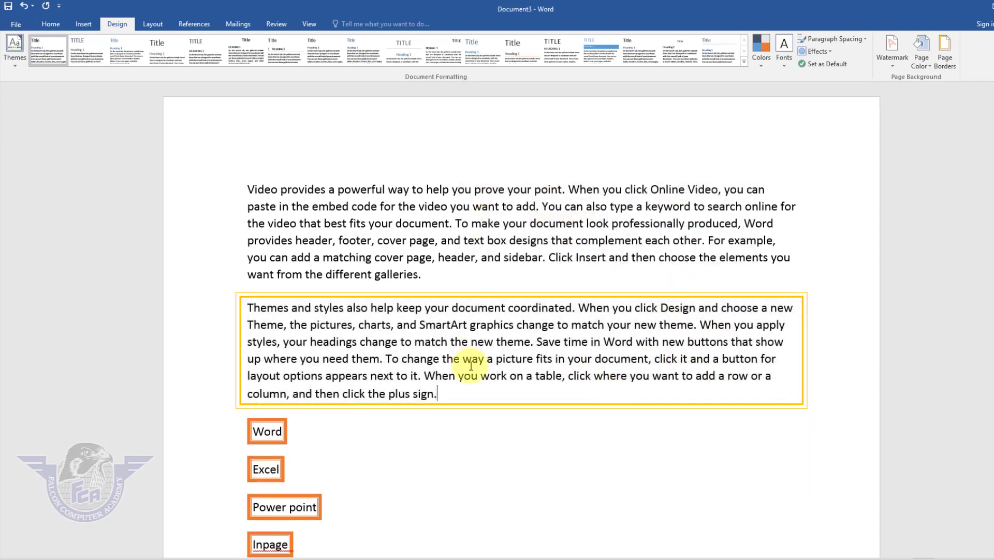
- Insert a page break after the Inpage line with Ctrl+Enter
{"action": "scroll", "coordinate": [469, 365], "scroll_direction": "down", "scroll_amount": 3}
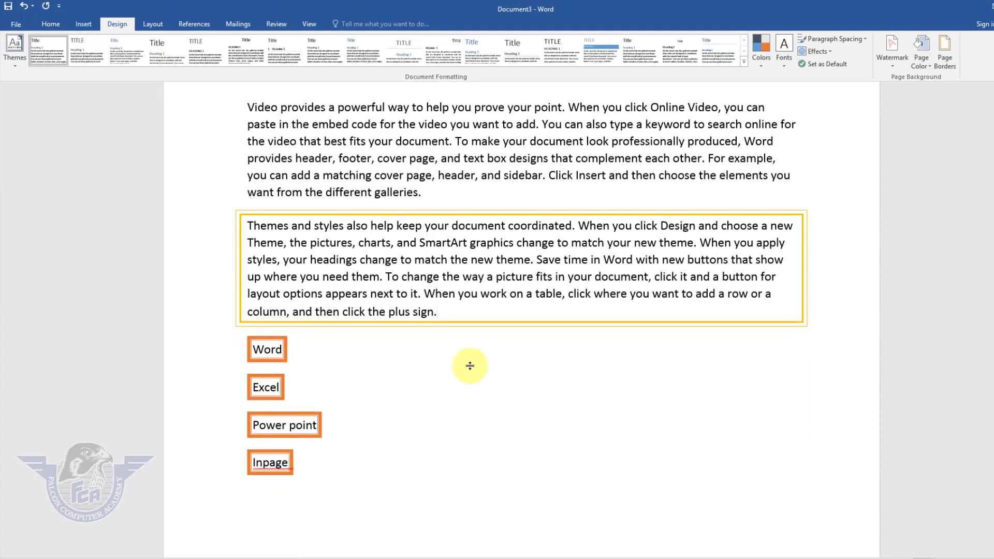
{"action": "scroll", "coordinate": [470, 362], "scroll_direction": "down", "scroll_amount": 3}
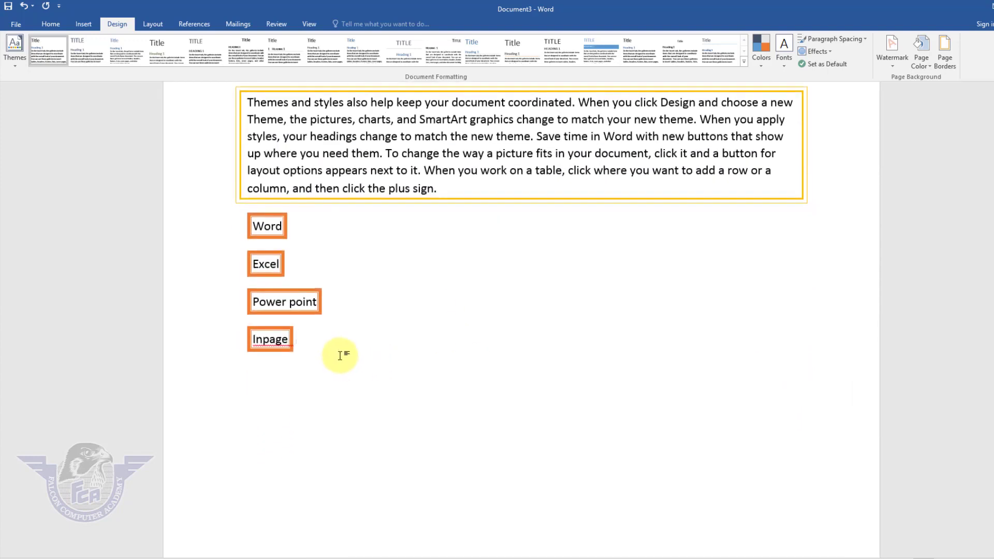
{"action": "left_click", "coordinate": [340, 356]}
{"action": "key", "text": "ctrl+Return"}
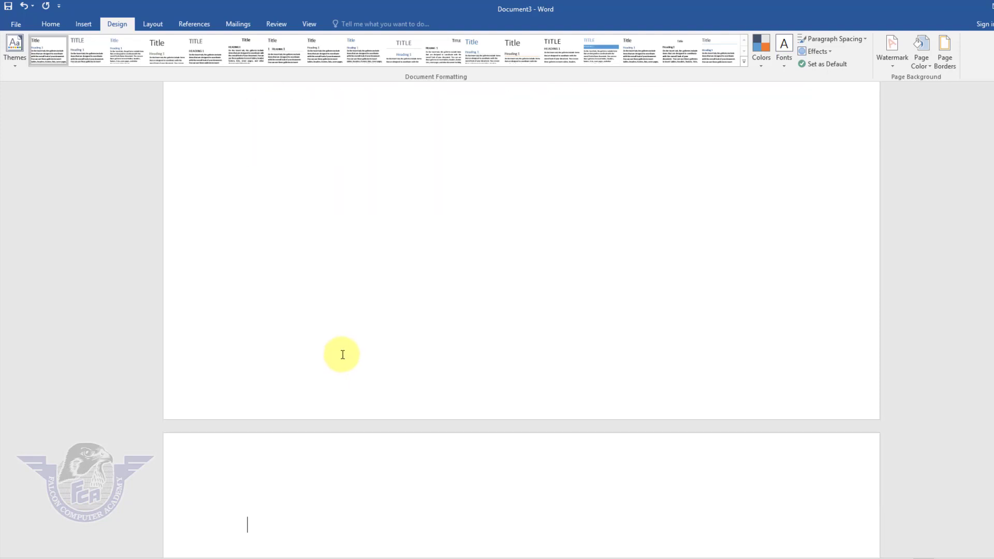
- In Page Borders, pick the black triangle pattern from the Art list
{"action": "left_click", "coordinate": [940, 68]}
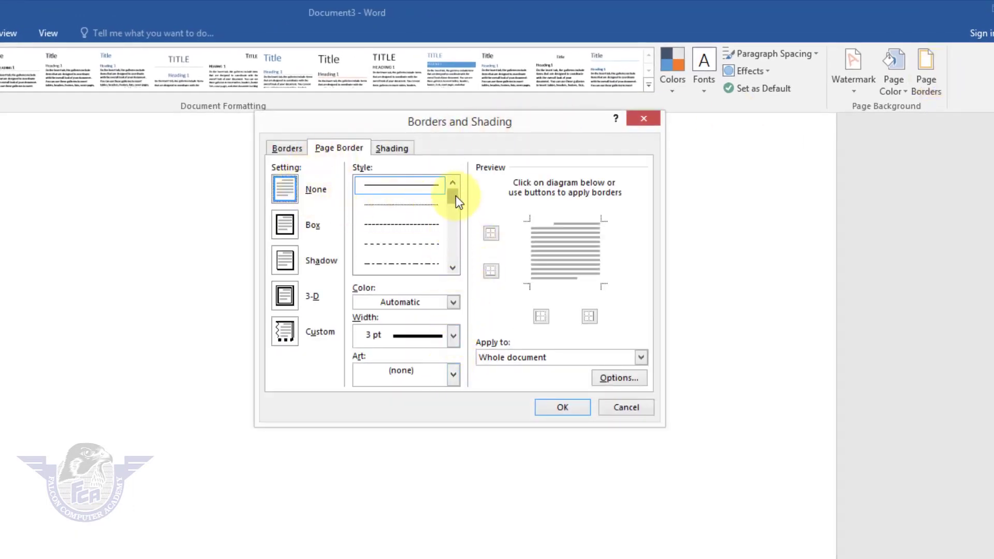
{"action": "left_click_drag", "start_coordinate": [454, 195], "coordinate": [453, 241]}
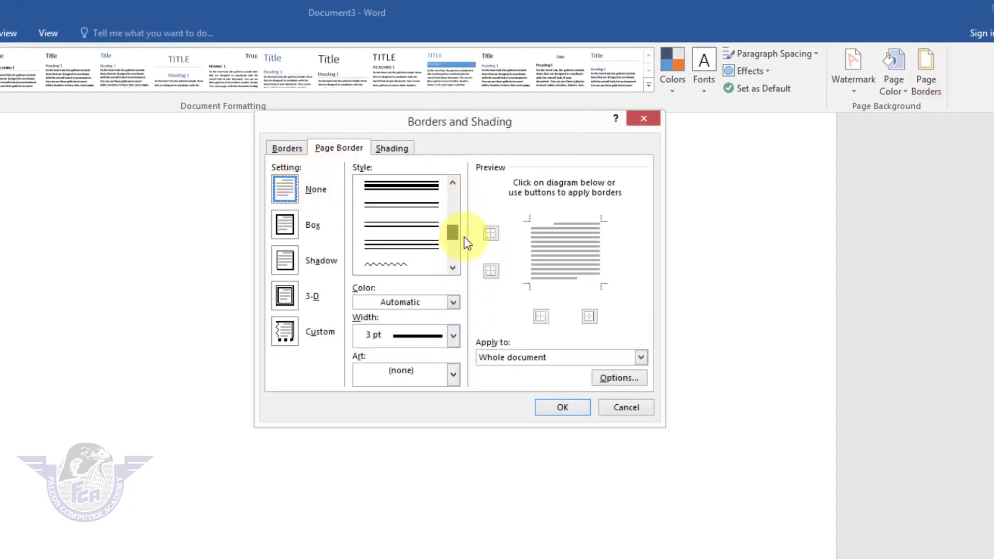
{"action": "left_click", "coordinate": [453, 372]}
{"action": "scroll", "coordinate": [437, 435], "scroll_direction": "down", "scroll_amount": 3}
{"action": "scroll", "coordinate": [437, 433], "scroll_direction": "down", "scroll_amount": 3}
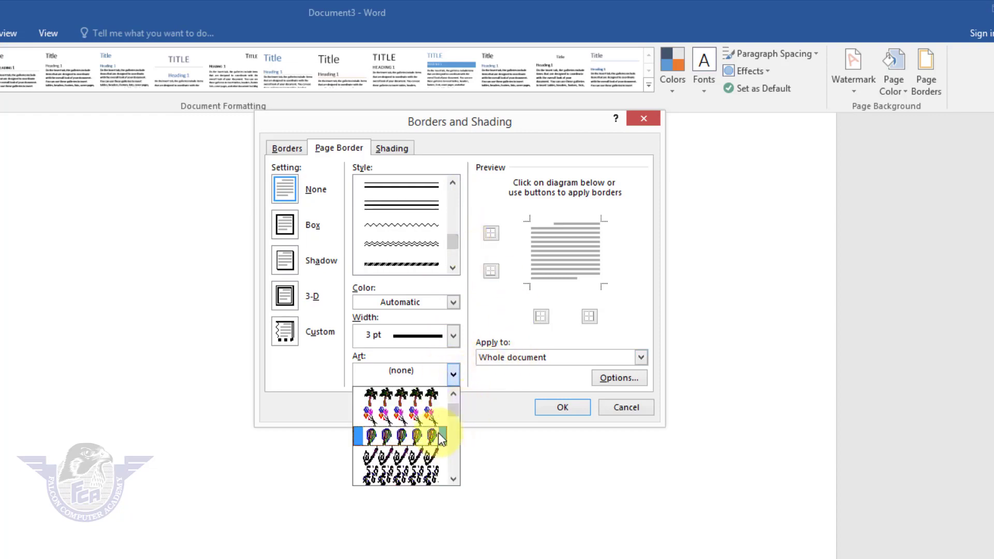
{"action": "scroll", "coordinate": [442, 433], "scroll_direction": "down", "scroll_amount": 3}
{"action": "scroll", "coordinate": [442, 434], "scroll_direction": "down", "scroll_amount": 3}
{"action": "mouse_move", "coordinate": [453, 413]}
{"action": "left_mouse_down"}
{"action": "mouse_move", "coordinate": [457, 462]}
{"action": "mouse_move", "coordinate": [459, 449]}
{"action": "left_mouse_up"}
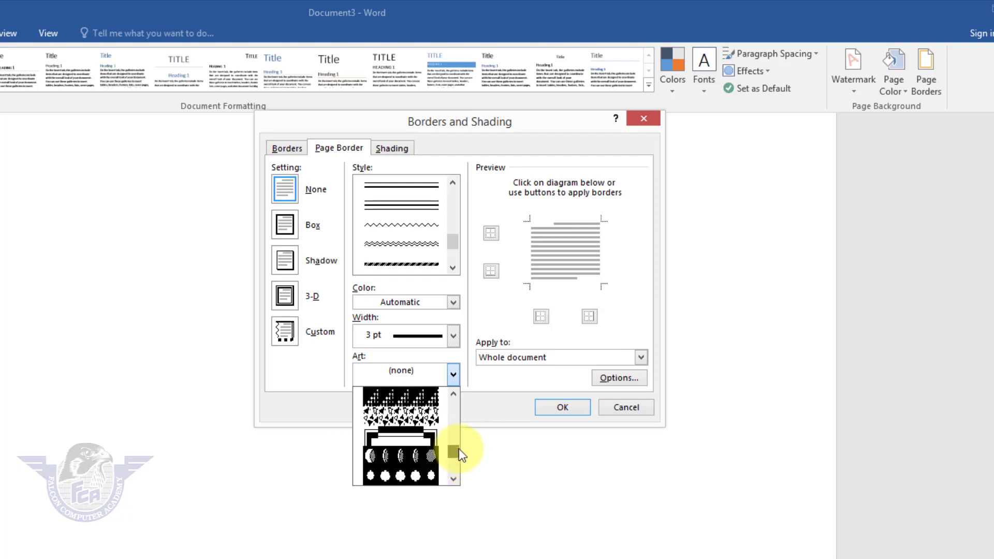
{"action": "left_click", "coordinate": [425, 415]}
- Widen the triangle art border, apply it to every page, and check both pages
{"action": "left_click", "coordinate": [394, 329]}
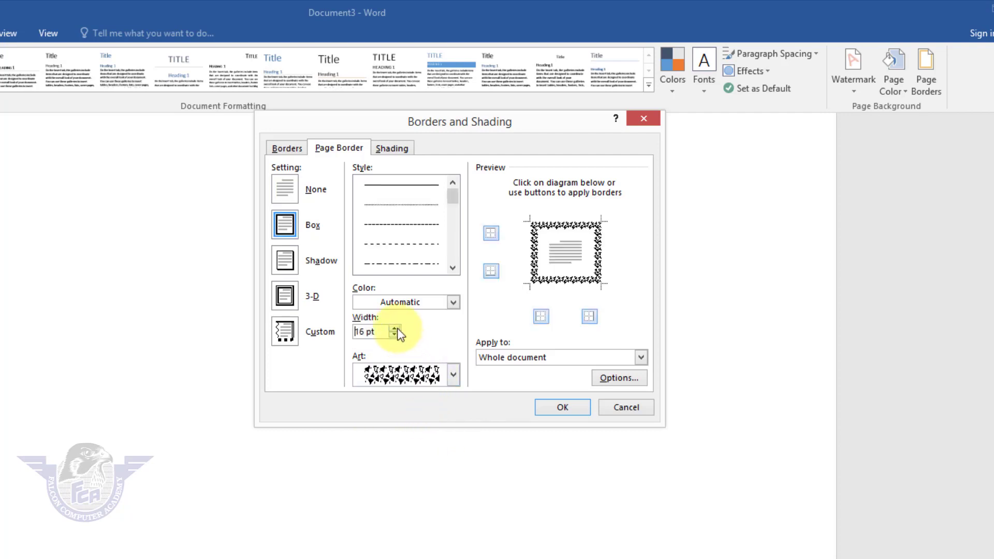
{"action": "left_click", "coordinate": [394, 328]}
{"action": "left_click", "coordinate": [563, 409]}
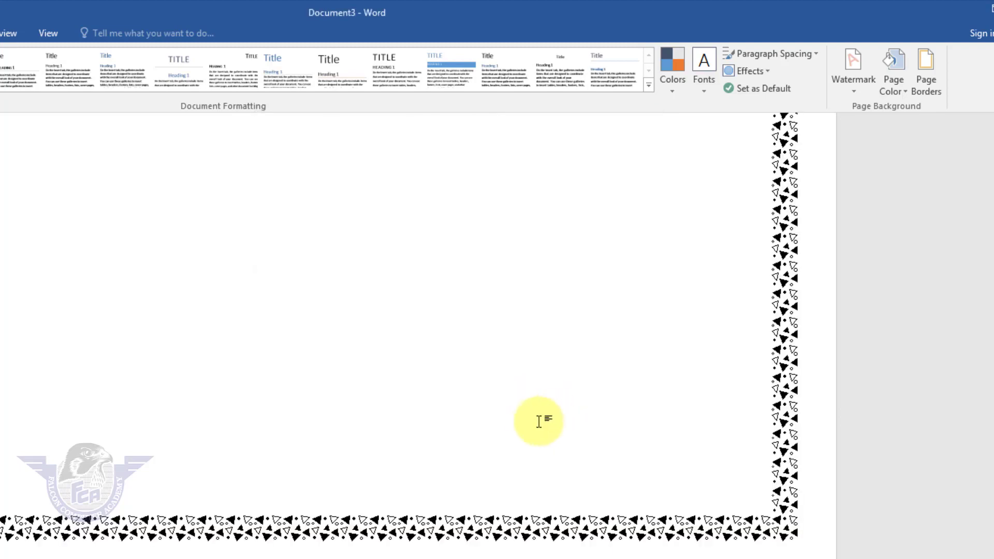
{"action": "scroll", "coordinate": [538, 419], "scroll_direction": "down", "scroll_amount": 3}
{"action": "scroll", "coordinate": [539, 419], "scroll_direction": "down", "scroll_amount": 5}
{"action": "scroll", "coordinate": [569, 372], "scroll_direction": "down", "scroll_amount": 5}
{"action": "scroll", "coordinate": [628, 281], "scroll_direction": "down", "scroll_amount": 5}
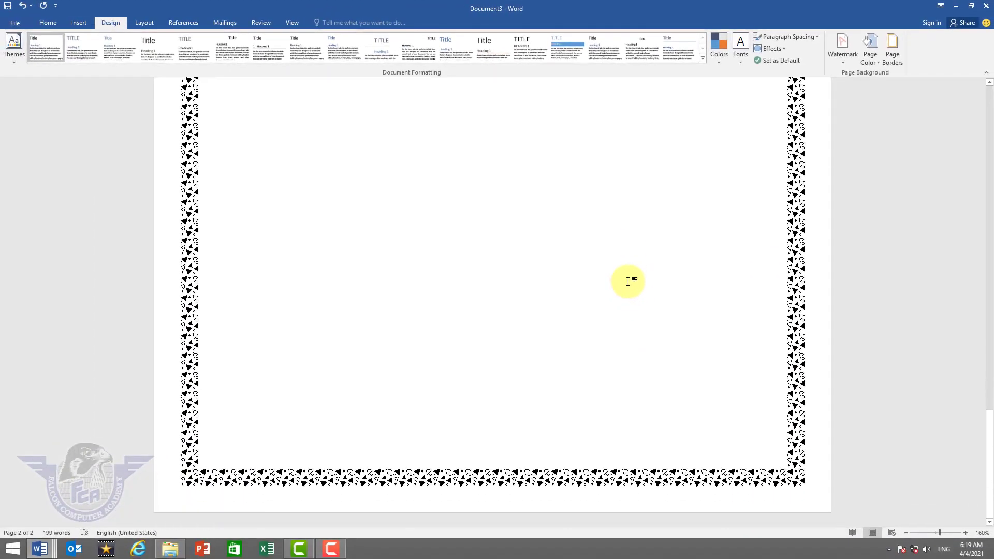
{"action": "scroll", "coordinate": [627, 282], "scroll_direction": "up", "scroll_amount": 5}
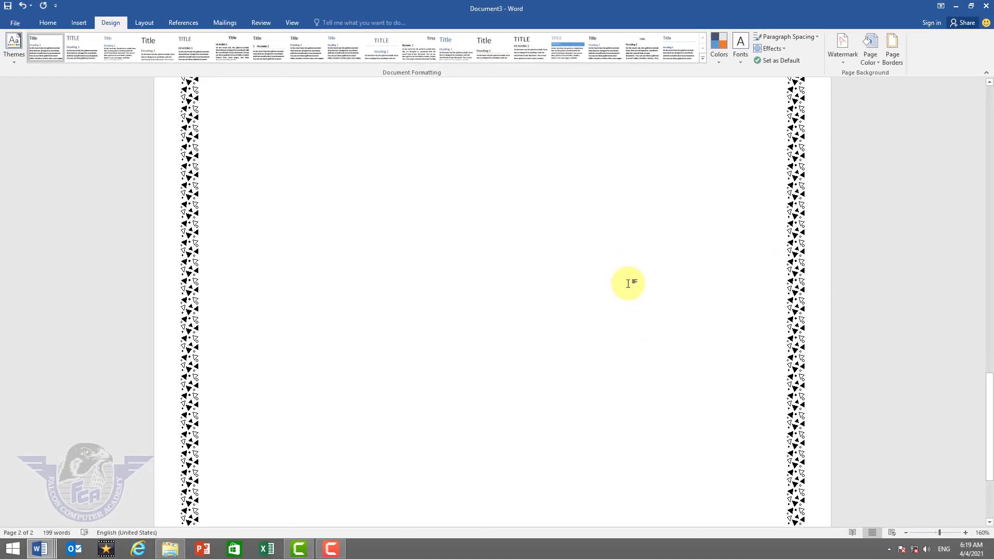
{"action": "scroll", "coordinate": [628, 284], "scroll_direction": "up", "scroll_amount": 5}
{"action": "scroll", "coordinate": [628, 284], "scroll_direction": "up", "scroll_amount": 3}
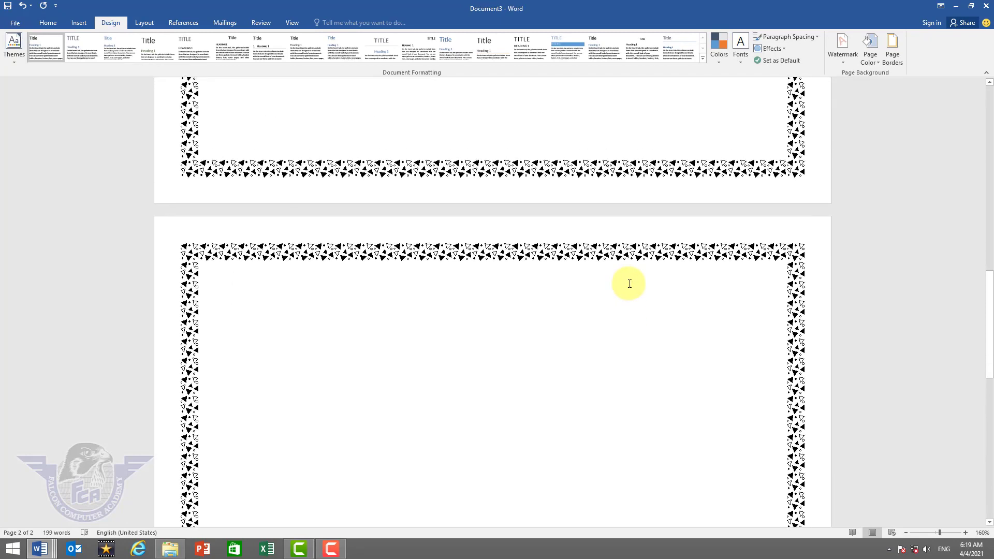
{"action": "scroll", "coordinate": [628, 283], "scroll_direction": "up", "scroll_amount": 3}
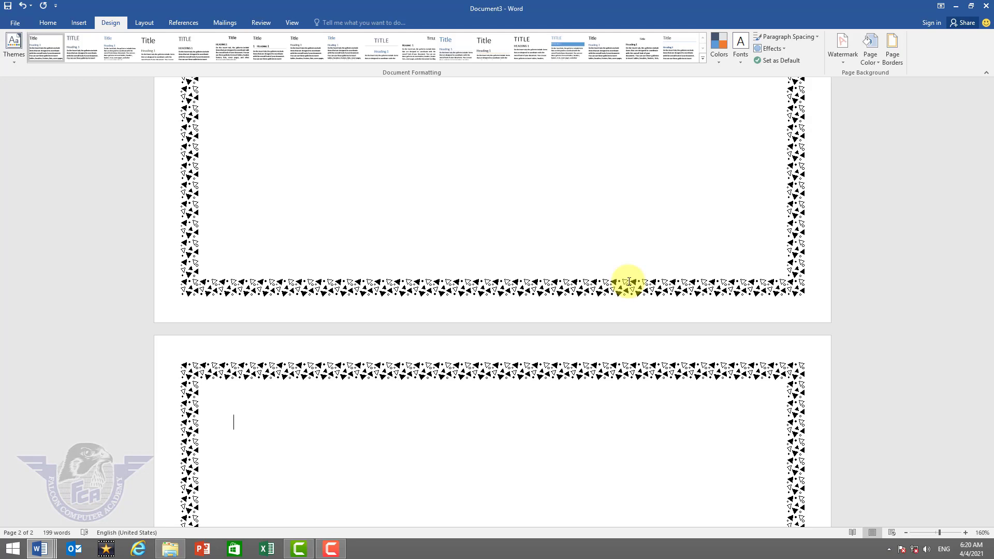
- Create a new blank document, Document4, and open the Macros menu on the View tab
{"action": "left_click", "coordinate": [20, 21]}
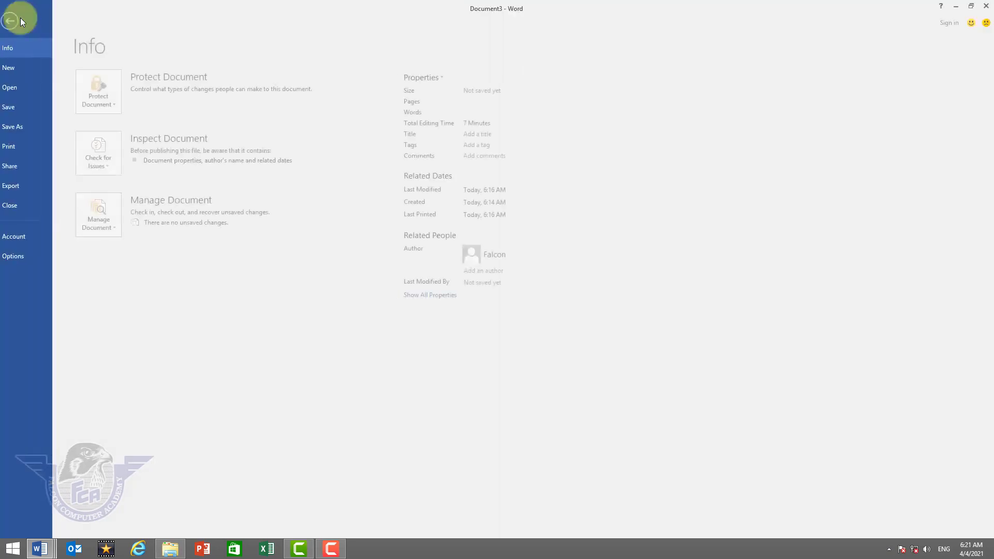
{"action": "left_click", "coordinate": [20, 68]}
{"action": "key", "text": "Escape"}
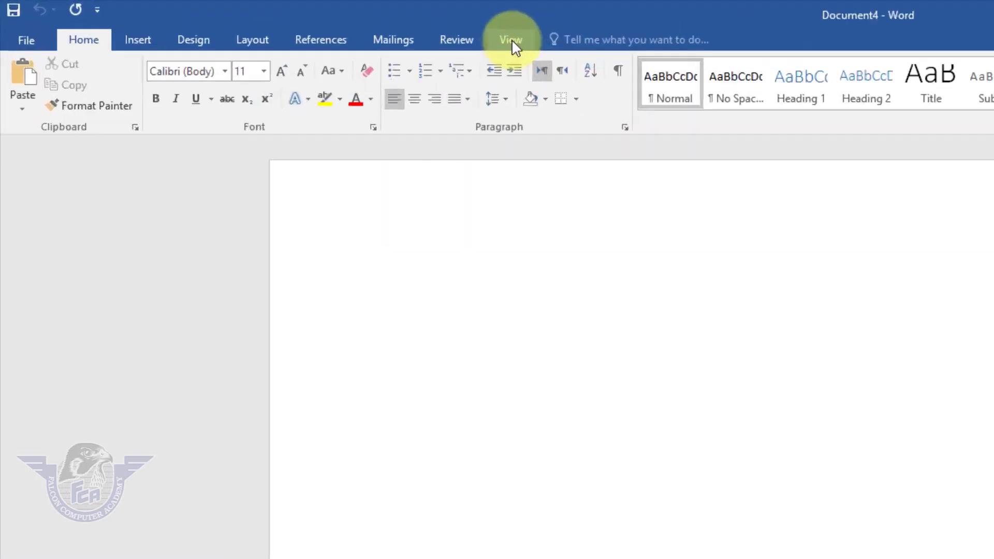
{"action": "left_click", "coordinate": [292, 23]}
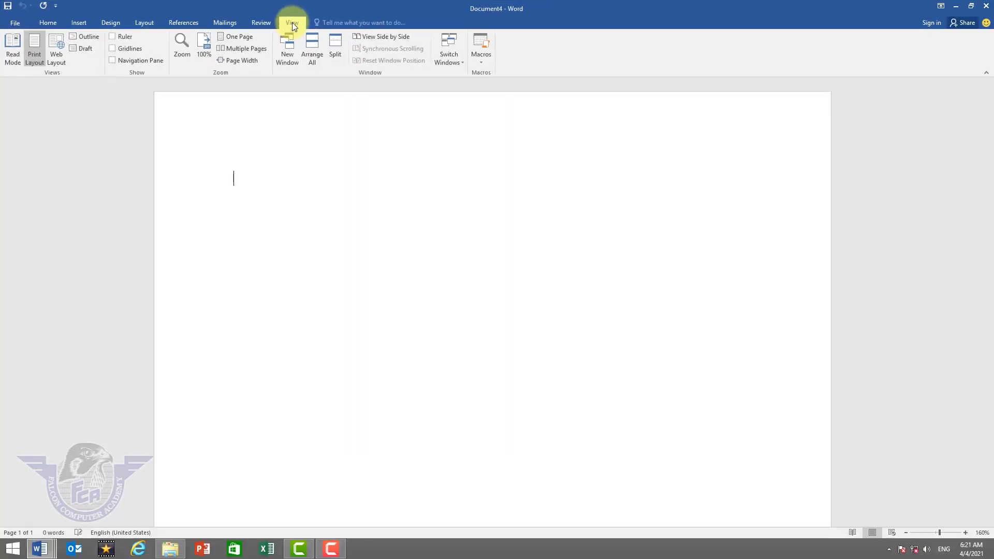
{"action": "left_click", "coordinate": [816, 106]}
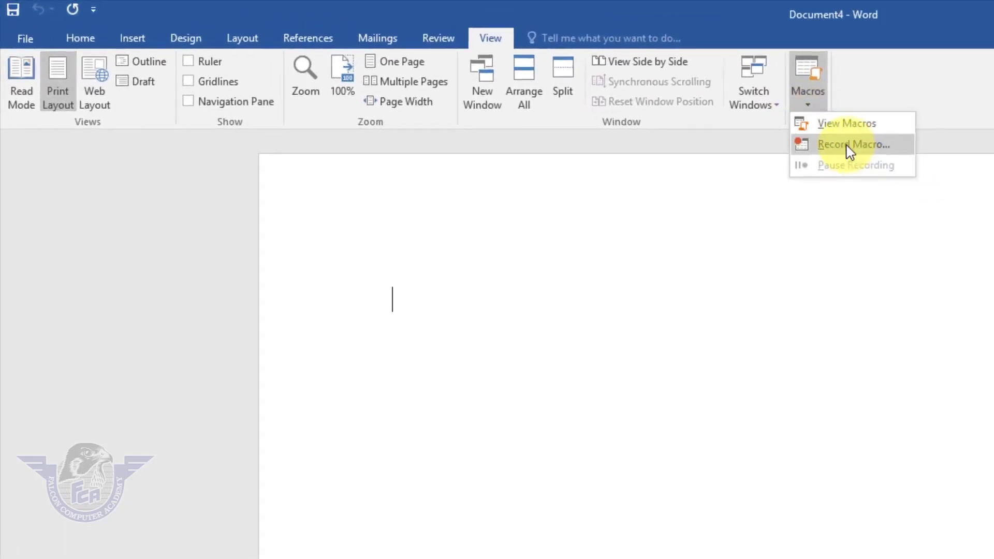
- Start Record Macro and rename Macro1 to maintitle, stored in All Documents (Normal.dotm)
{"action": "left_click", "coordinate": [860, 149]}
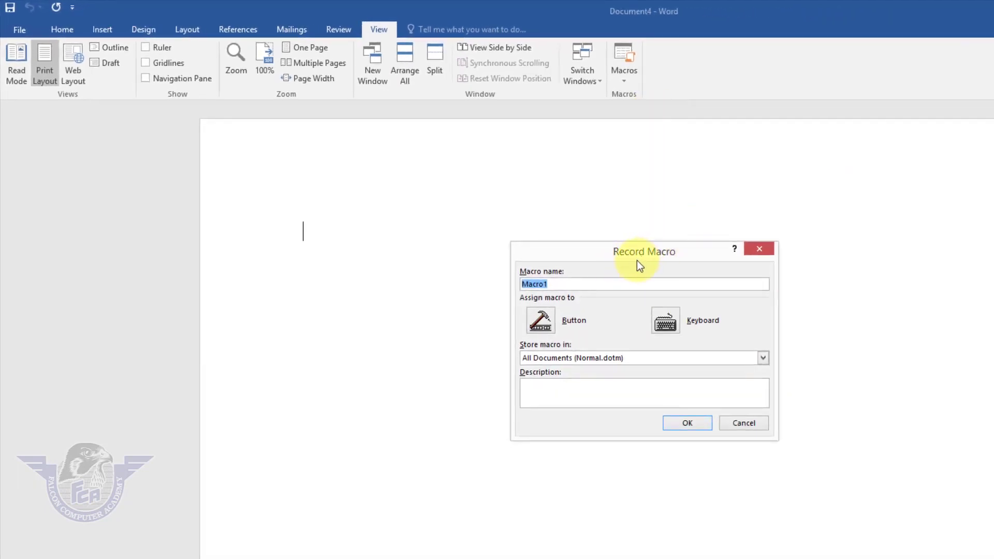
{"action": "left_click", "coordinate": [575, 284]}
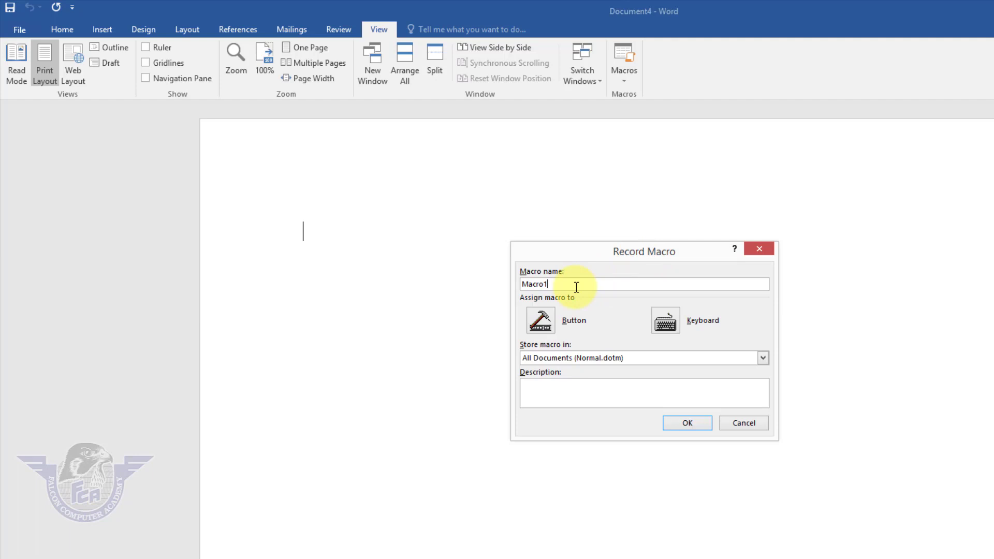
{"action": "double_click", "coordinate": [535, 288]}
{"action": "left_click", "coordinate": [582, 283]}
{"action": "key", "text": "BackSpace"}
{"action": "key", "text": "BackSpace"}
{"action": "key", "text": "BackSpace"}
{"action": "key", "text": "BackSpace"}
{"action": "key", "text": "BackSpace"}
{"action": "key", "text": "BackSpace"}
{"action": "type", "text": "maintitle"}
- Assign Ctrl+2 as the maintitle macro's keyboard shortcut in Customize Keyboard
{"action": "left_click", "coordinate": [675, 319]}
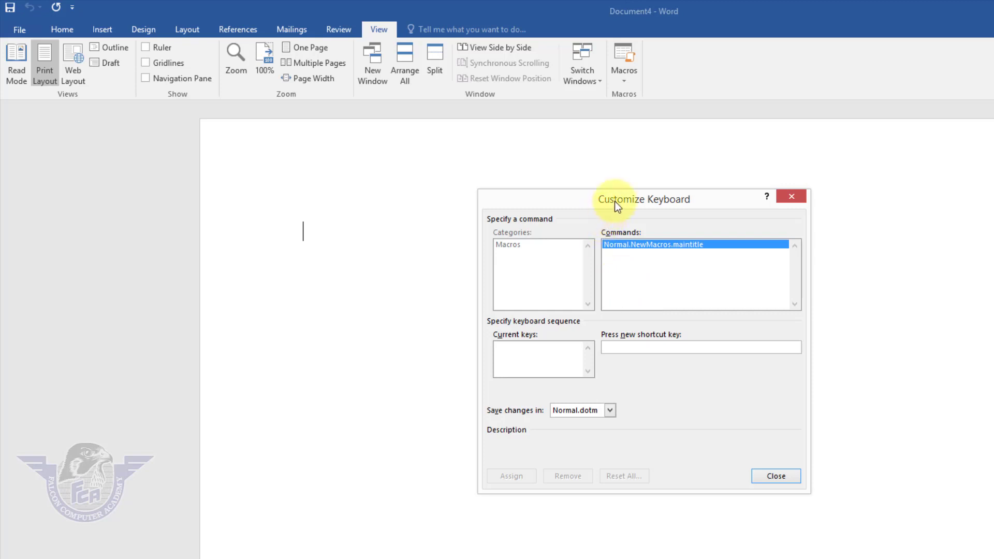
{"action": "left_click_drag", "start_coordinate": [616, 206], "coordinate": [588, 207]}
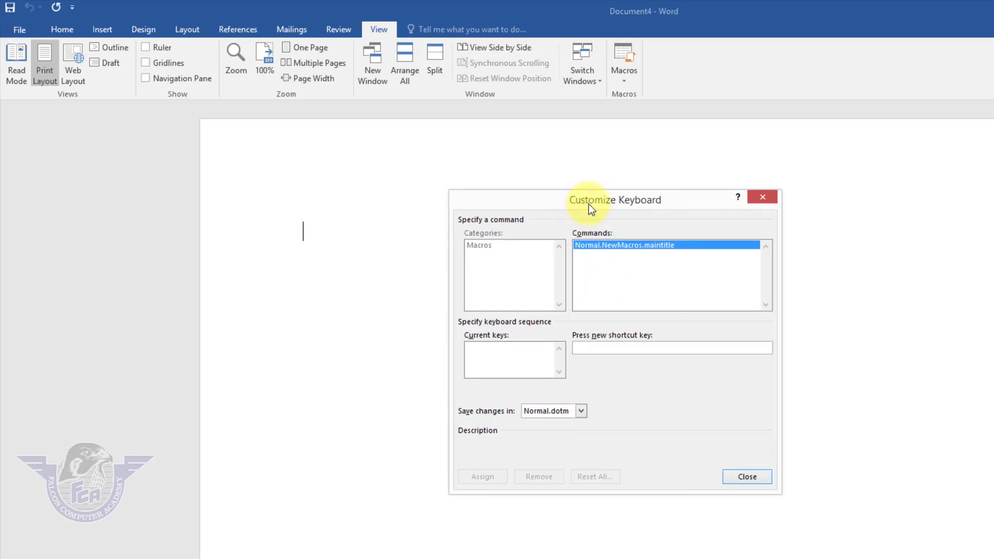
{"action": "left_click", "coordinate": [619, 348]}
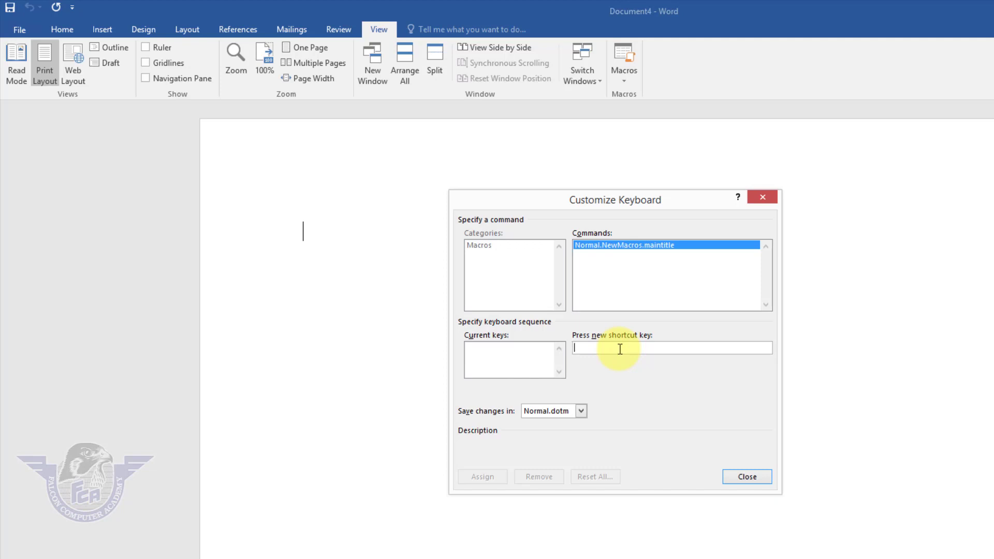
{"action": "key", "text": "ctrl+2"}
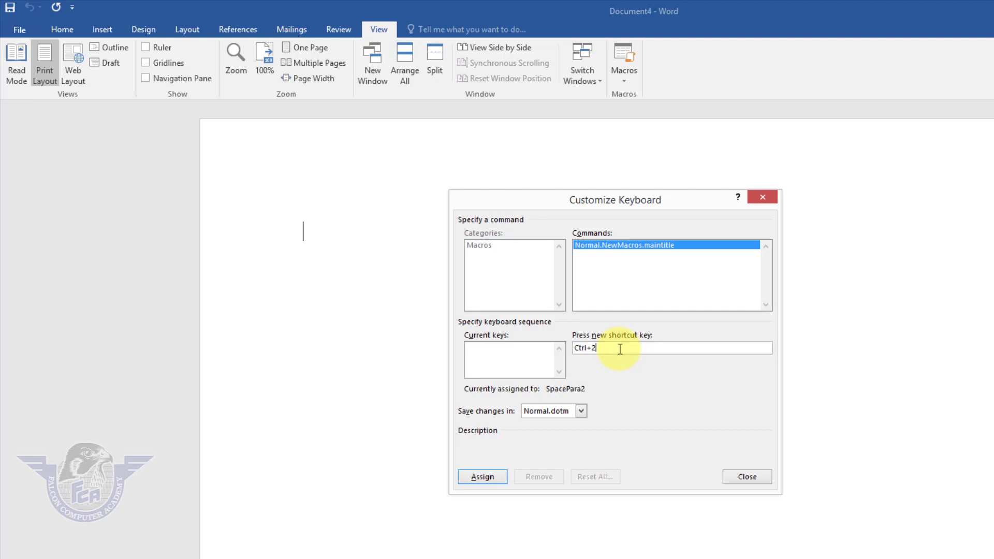
{"action": "left_click", "coordinate": [487, 477]}
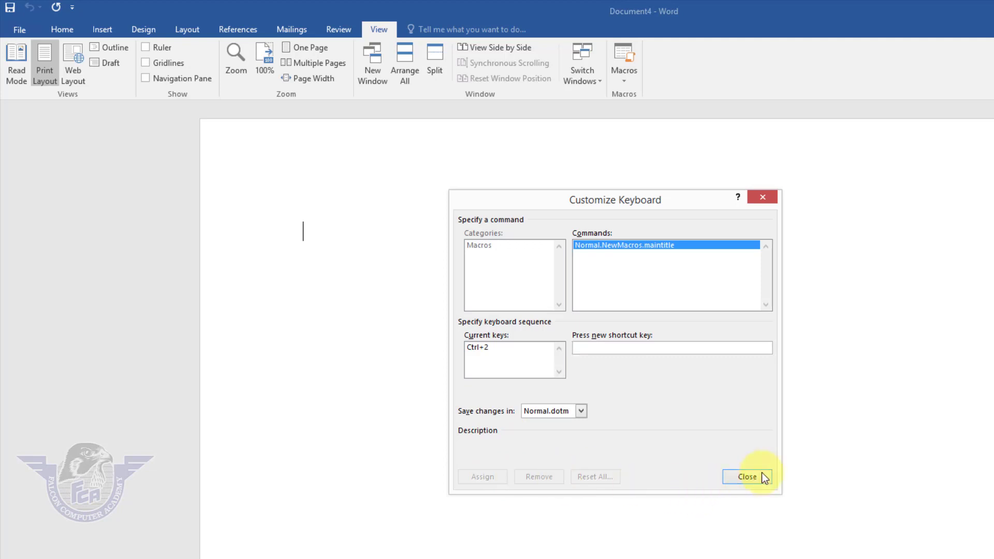
- Close Customize Keyboard and type 'Falcon computer academy', the city and a contact number on separate lines
{"action": "left_click", "coordinate": [747, 477]}
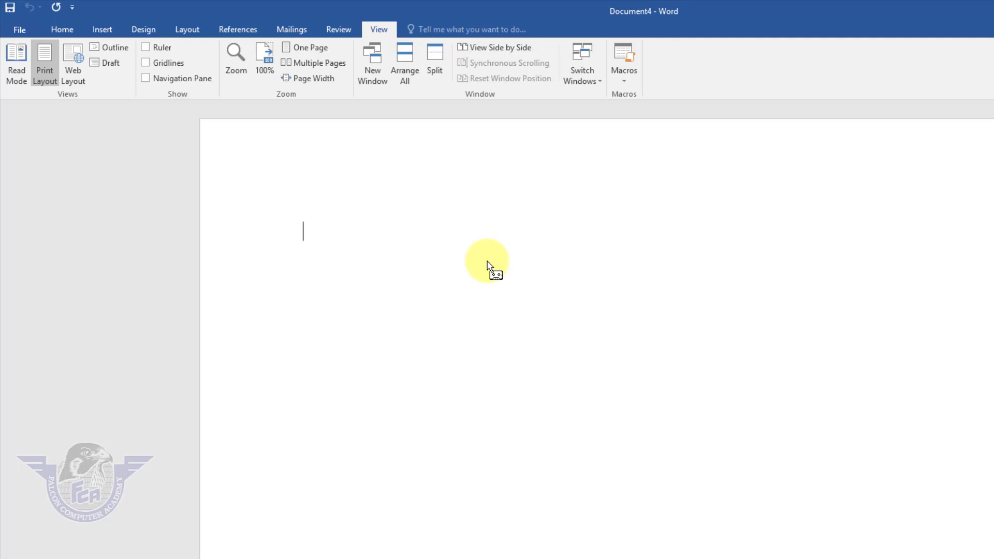
{"action": "type", "text": "Falcon co"}
{"action": "type", "text": "mputer acad"}
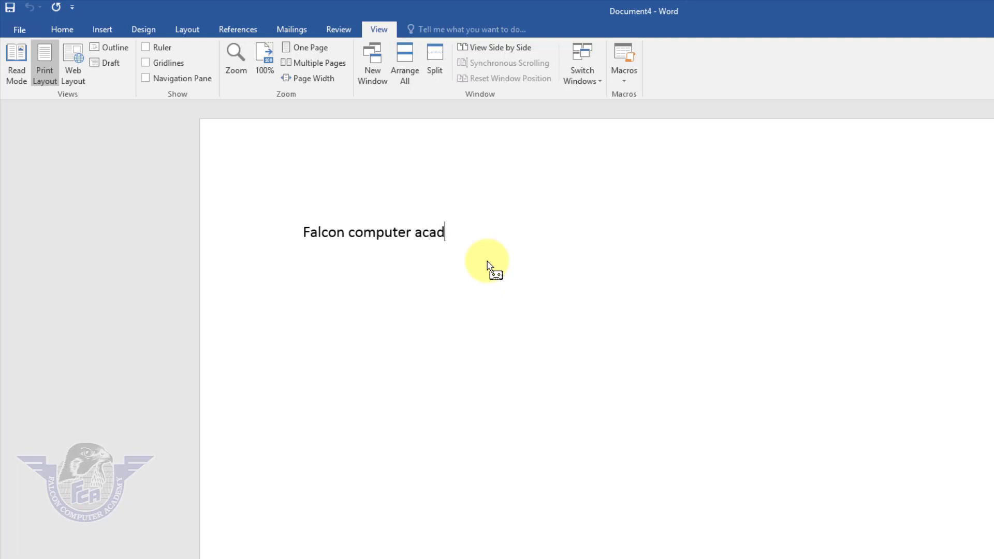
{"action": "type", "text": "emy"}
{"action": "key", "text": "Return"}
{"action": "type", "text": "rahim "}
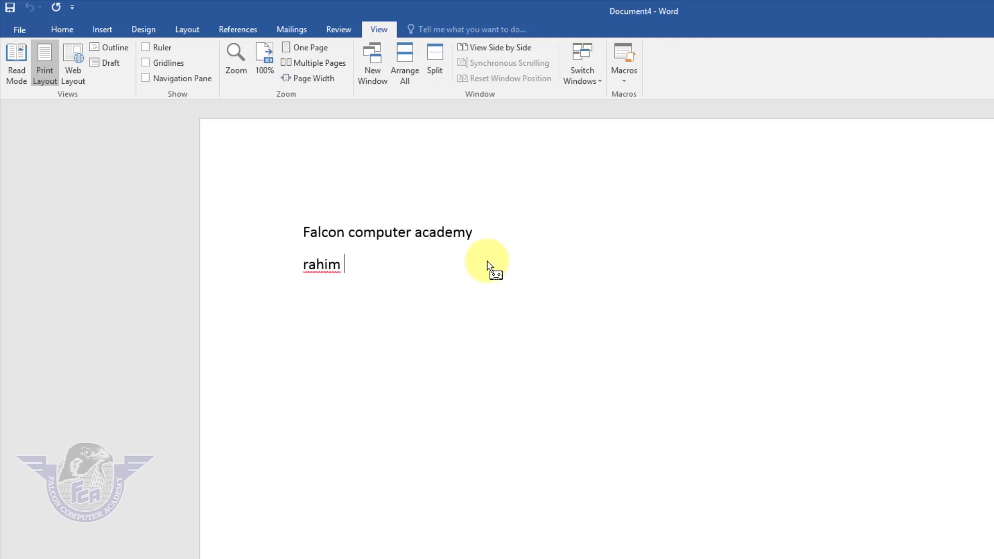
{"action": "type", "text": "yar khan"}
{"action": "key", "text": "Return"}
{"action": "type", "text": "co"}
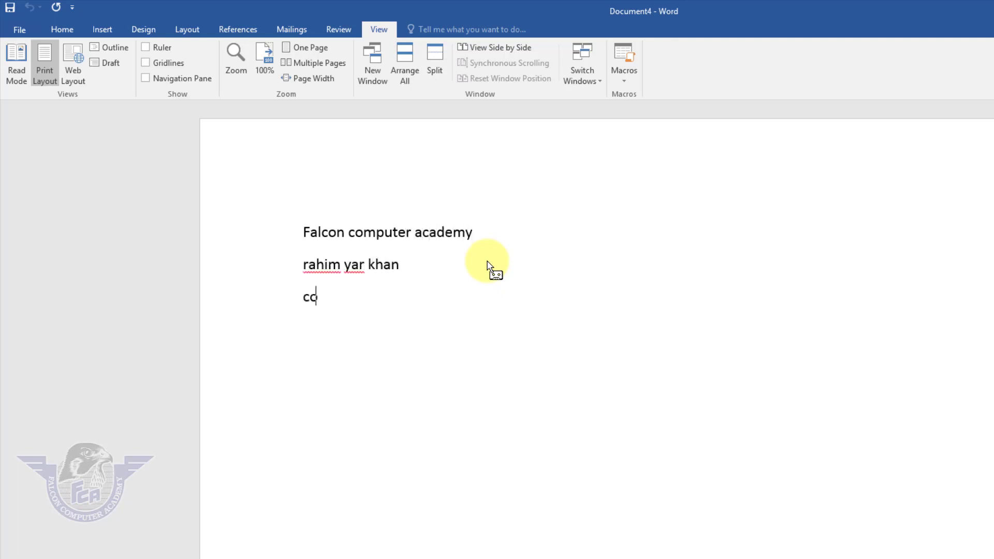
{"action": "type", "text": "ntact # "}
{"action": "type", "text": "1234567"}
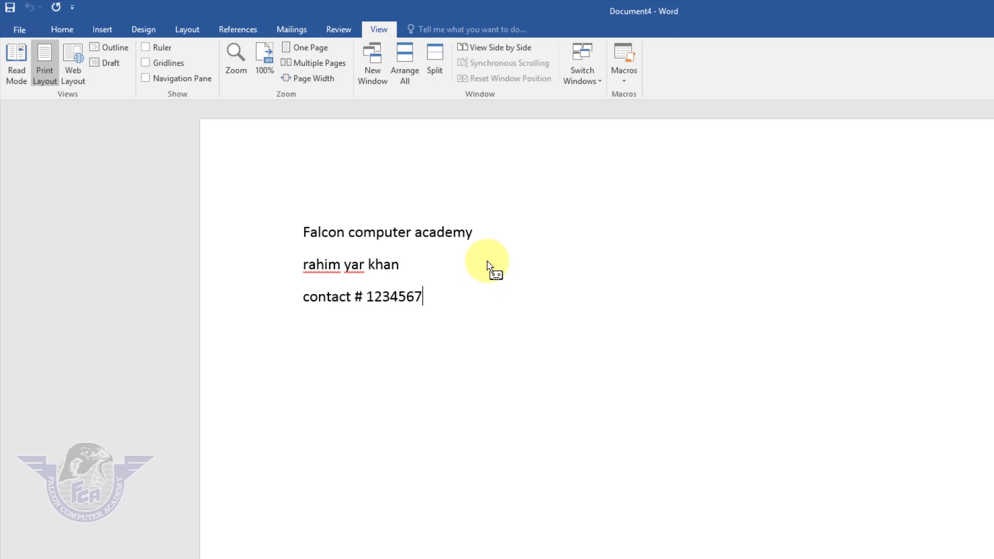
{"action": "key", "text": "Return"}
- Add the lines 'office Management', fixing its typo, and 'MS Word', ending on a new line
{"action": "type", "text": "of"}
{"action": "type", "text": "fice Manageemnt"}
{"action": "key", "text": "Return"}
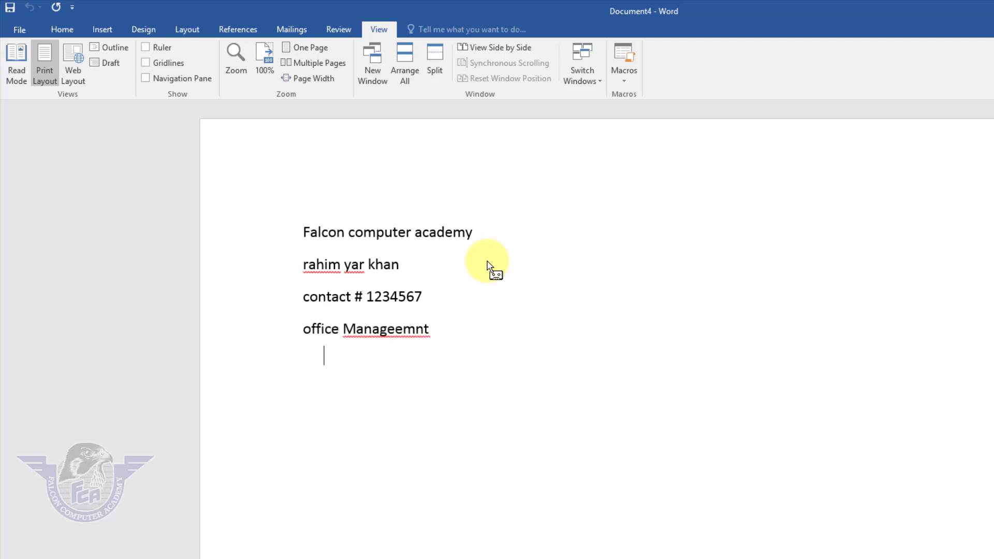
{"action": "type", "text": "M"}
{"action": "key", "text": "BackSpace"}
{"action": "key", "text": "BackSpace"}
{"action": "key", "text": "BackSpace"}
{"action": "key", "text": "BackSpace"}
{"action": "key", "text": "BackSpace"}
{"action": "key", "text": "BackSpace"}
{"action": "type", "text": "ment"}
{"action": "key", "text": "Return"}
{"action": "type", "text": "MS Wo"}
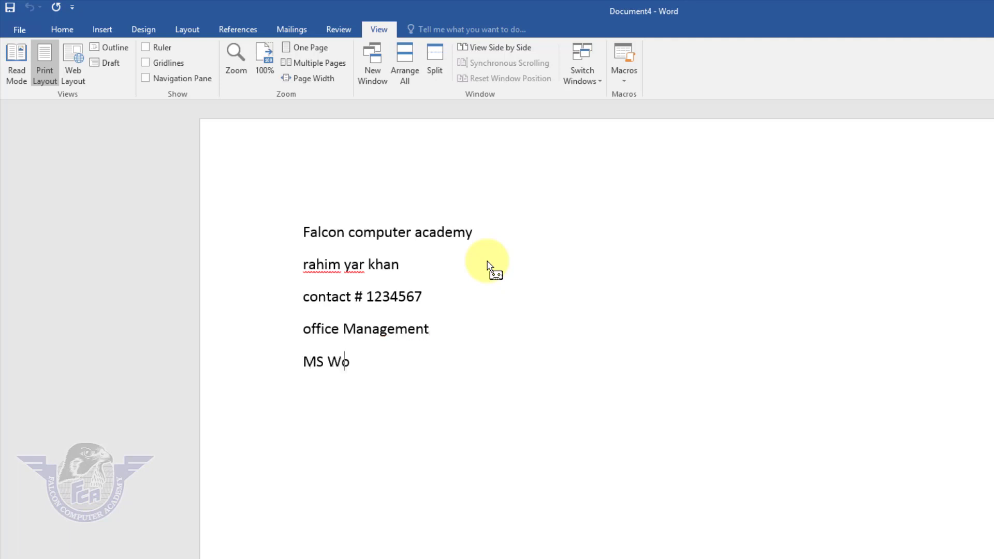
{"action": "type", "text": "rd"}
{"action": "key", "text": "Return"}
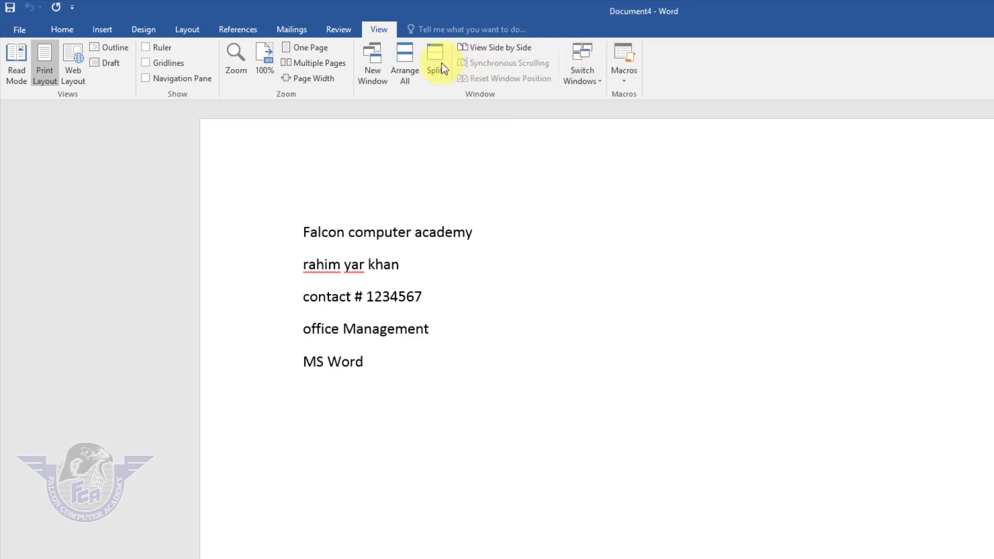
- End the maintitle macro recording and create a new blank document
{"action": "left_click", "coordinate": [620, 87]}
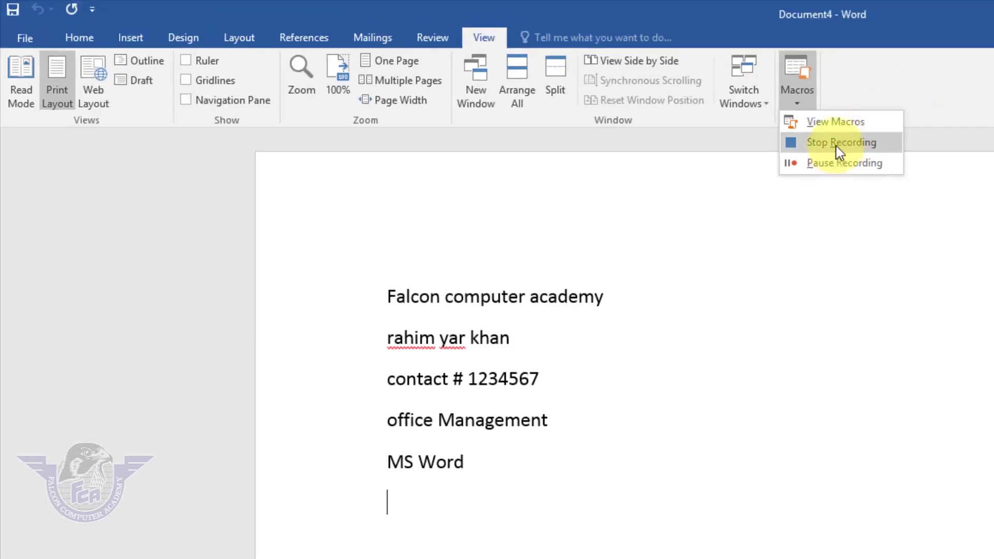
{"action": "left_click", "coordinate": [836, 146]}
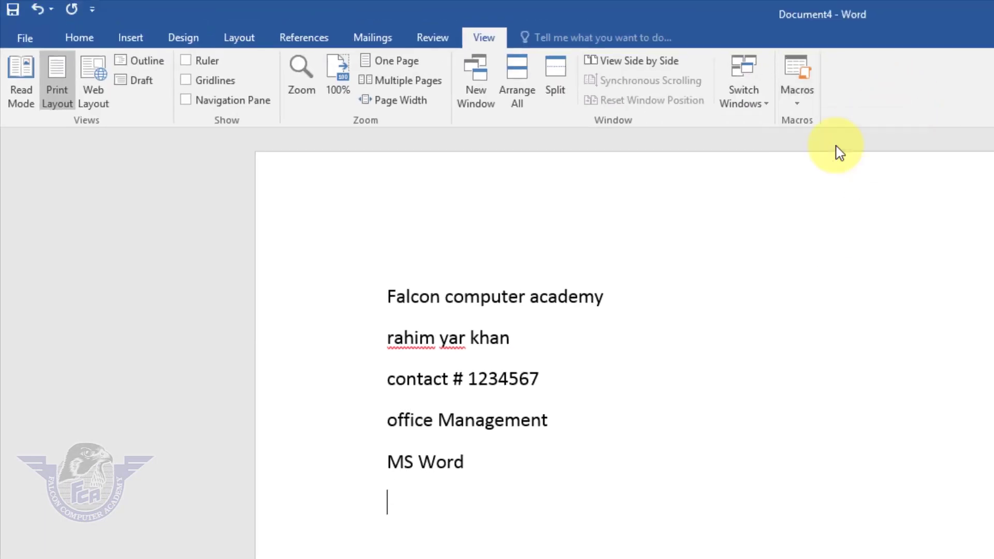
{"action": "left_click", "coordinate": [27, 42]}
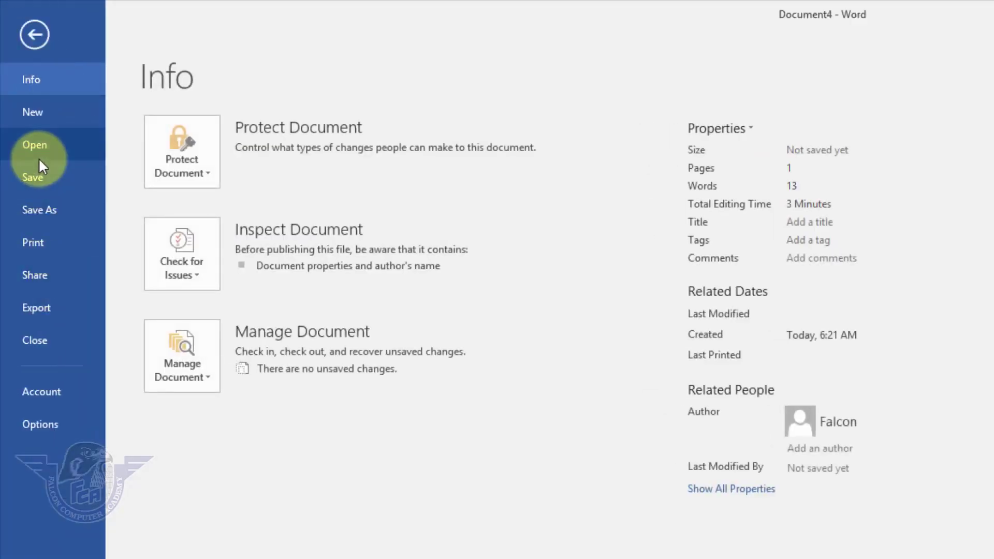
{"action": "left_click", "coordinate": [52, 114]}
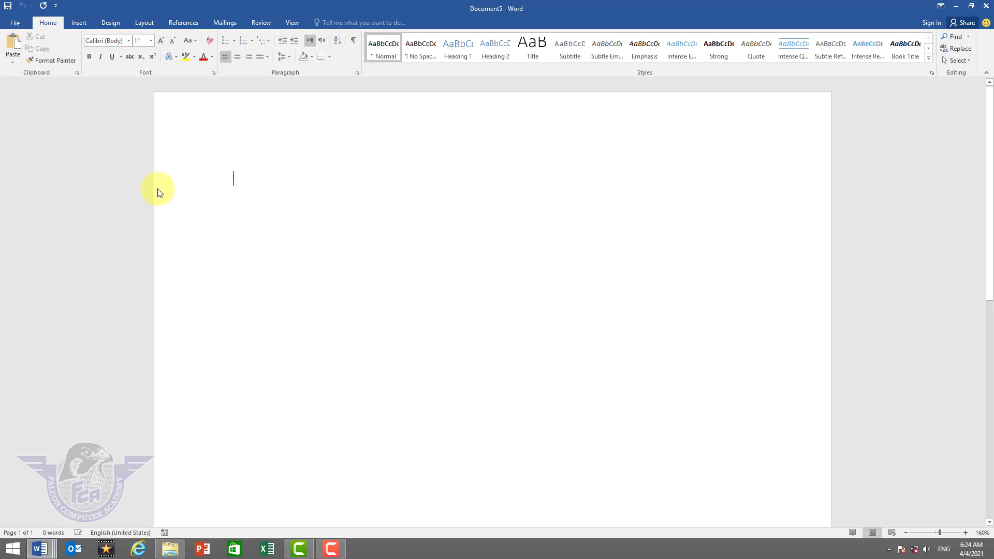
- Fill Document5 with three copies of the five-line Falcon computer academy to MS Word block
{"action": "type", "text": "Falcon computer academy rahim yar khan contact # 1234567 office Management MS Word"}
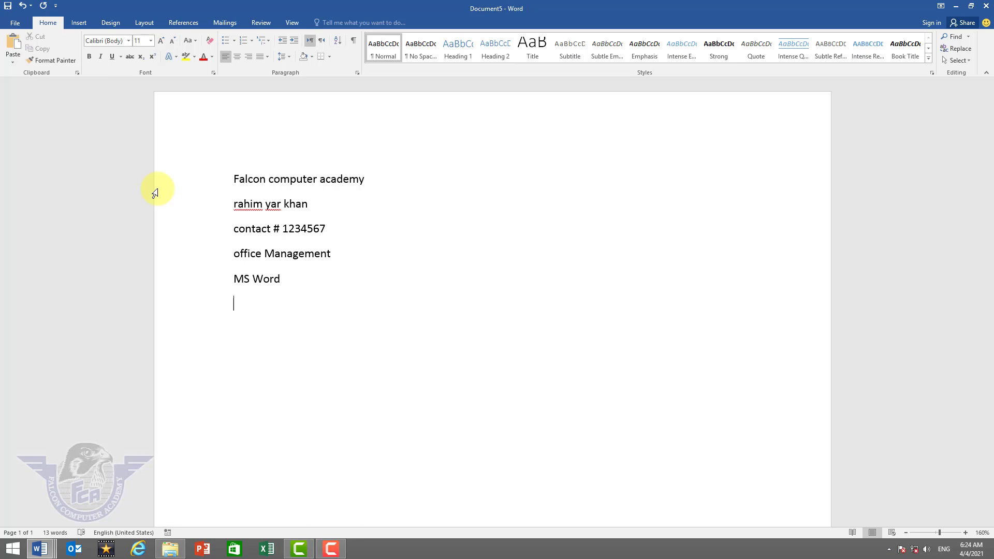
{"action": "type", "text": "Falcon computer academy rahim yar khan contact # 1234567 office Management MS Word"}
{"action": "key", "text": "ctrl+v"}
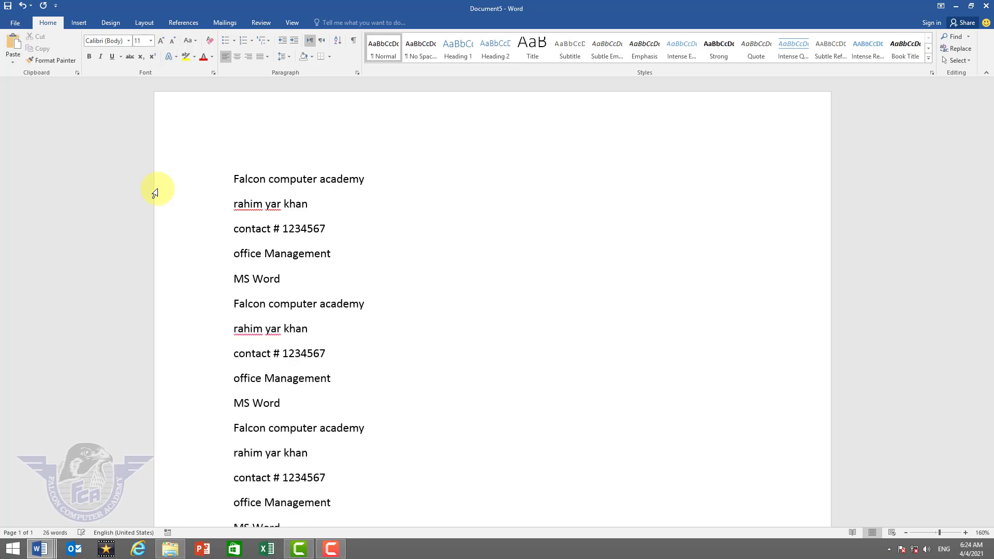
{"action": "type", "text": "Falcon computer academy rahim yar khan contact # 1234567 office Management MS Word"}
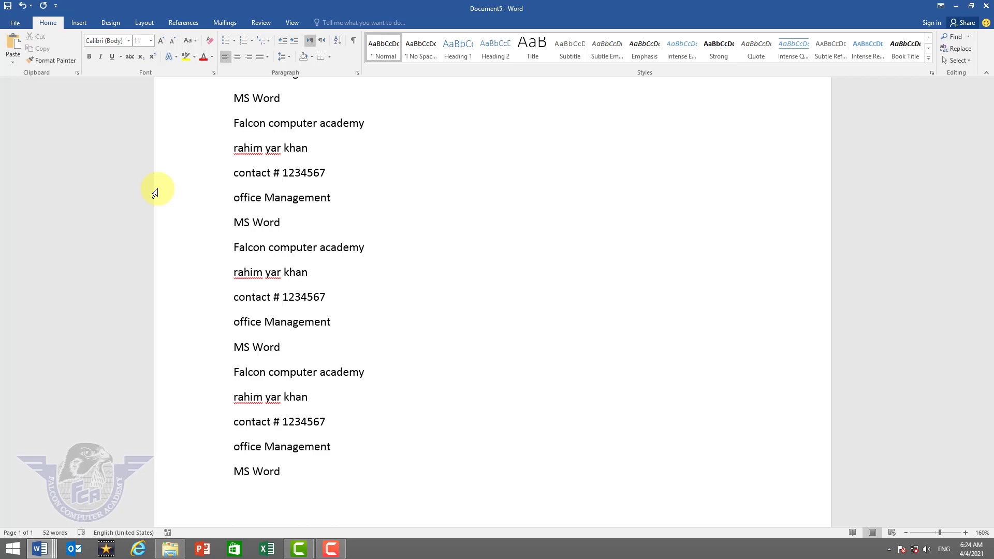
- Delete the maintitle macro from the Macros list, then erase all text in Document5
{"action": "left_click", "coordinate": [291, 22]}
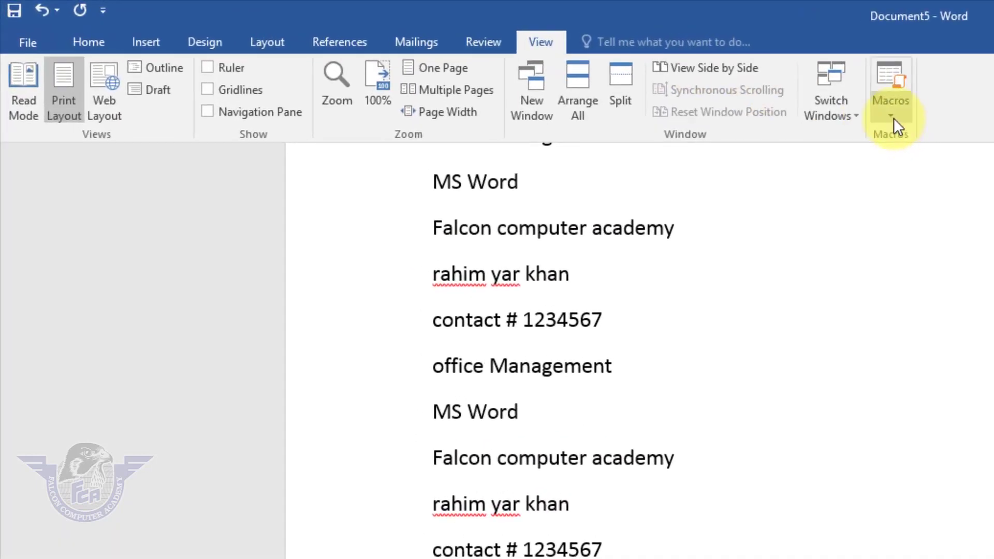
{"action": "left_click", "coordinate": [893, 117]}
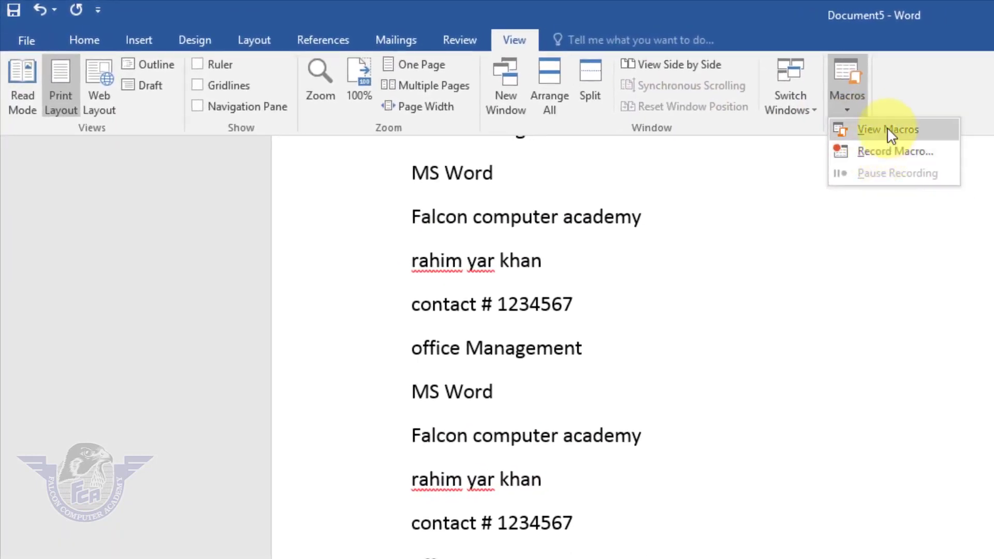
{"action": "left_click", "coordinate": [887, 131]}
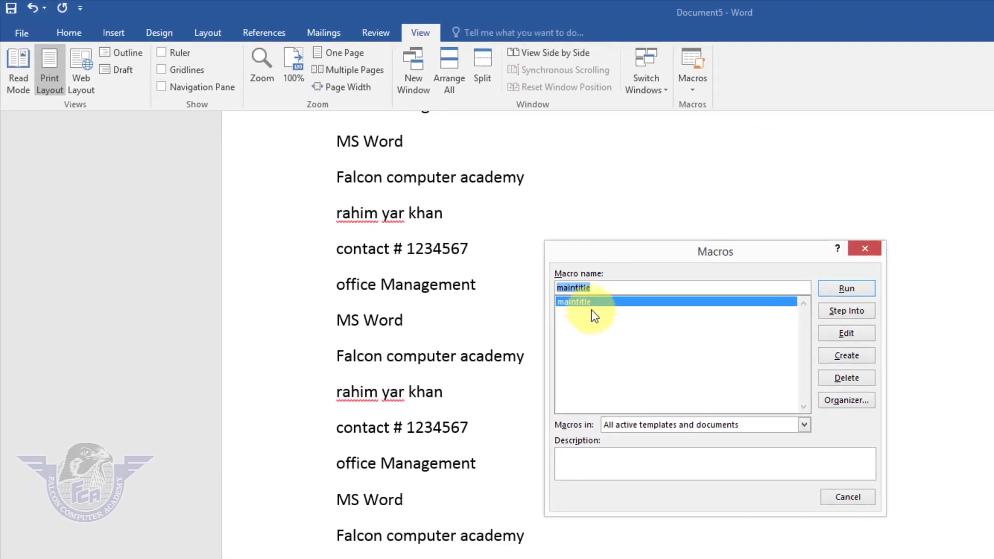
{"action": "left_click", "coordinate": [869, 384]}
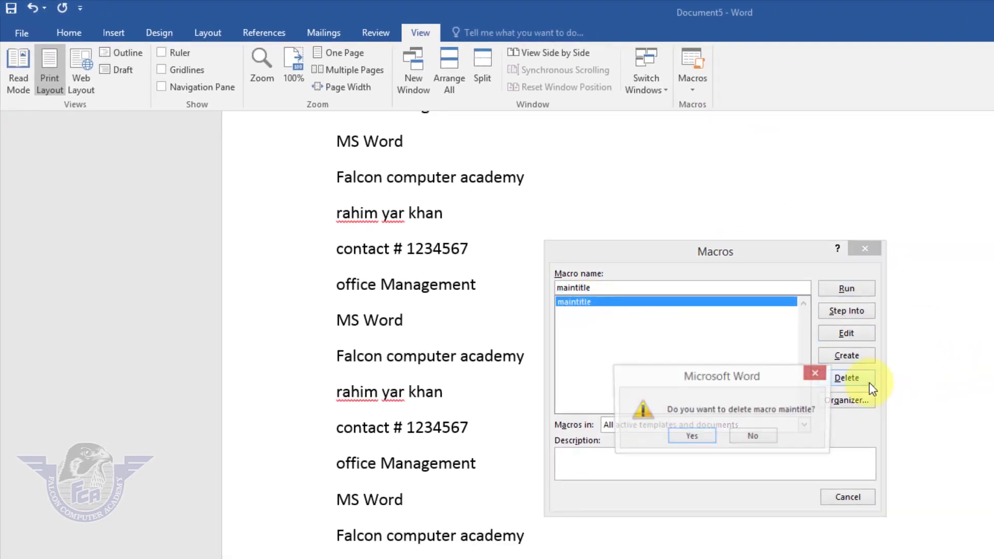
{"action": "left_click", "coordinate": [701, 435]}
{"action": "left_click", "coordinate": [843, 498]}
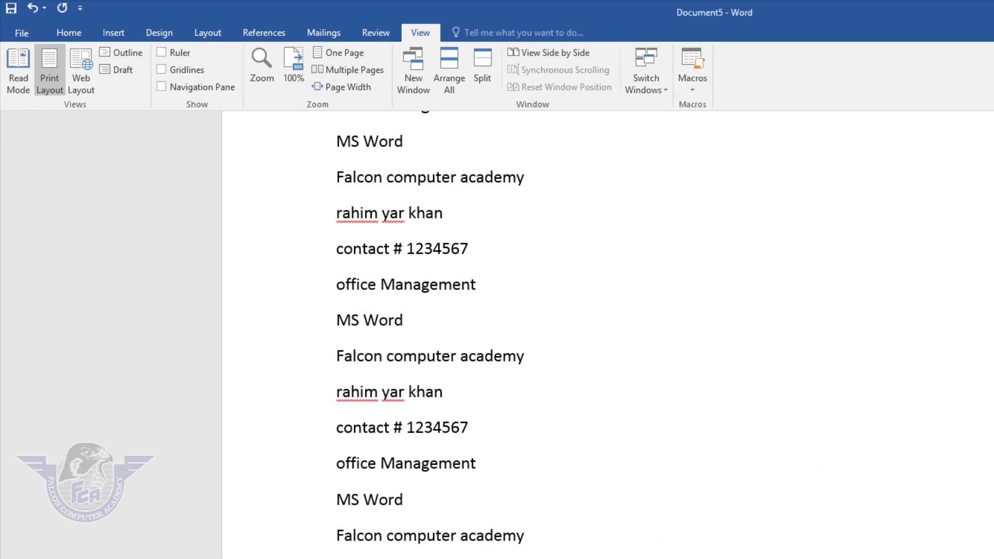
{"action": "key", "text": "ctrl+a"}
{"action": "key", "text": "Delete"}
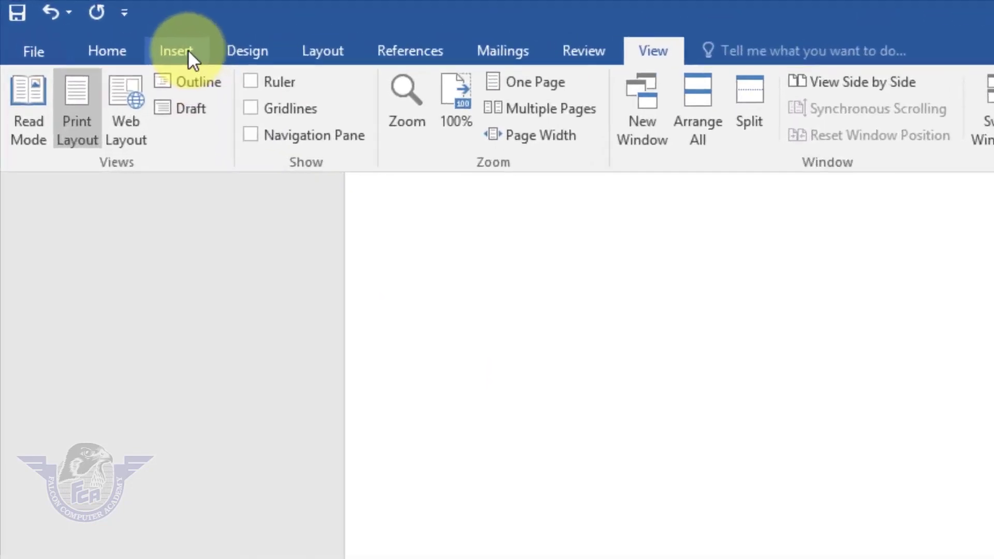
- Insert a hyperlink to Falcon Computer Academy.docx from the Documents folder
{"action": "left_click", "coordinate": [83, 22]}
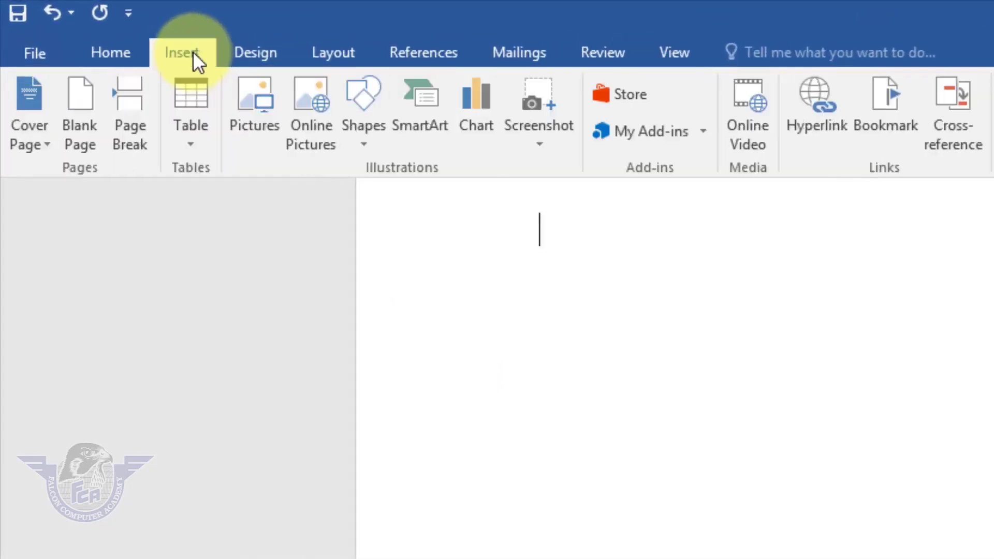
{"action": "left_click", "coordinate": [824, 139]}
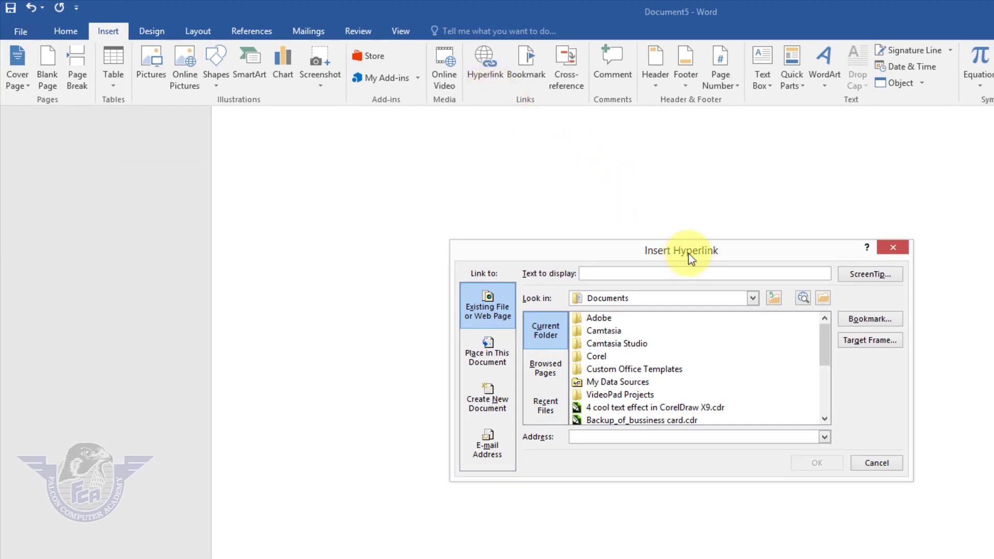
{"action": "left_click_drag", "start_coordinate": [674, 243], "coordinate": [583, 177]}
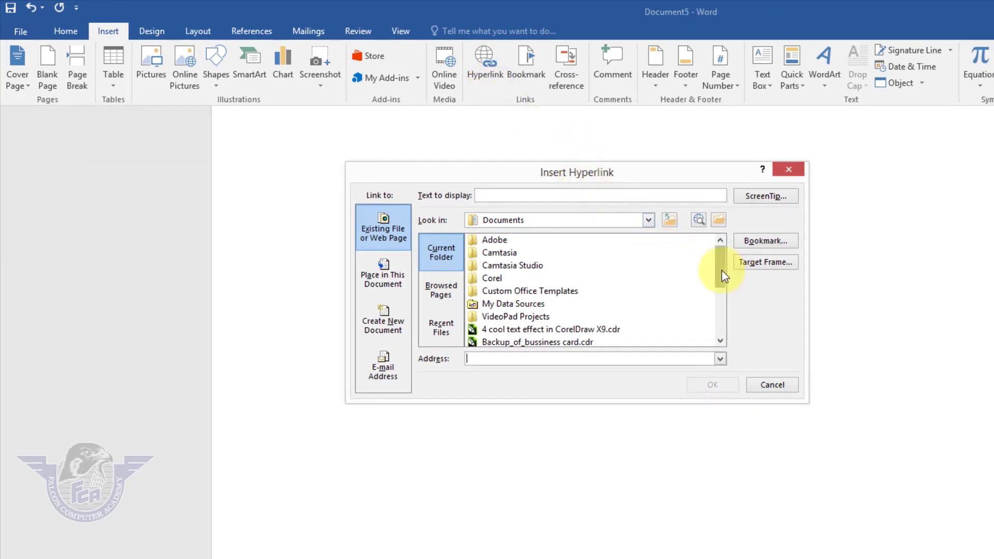
{"action": "left_click_drag", "start_coordinate": [721, 270], "coordinate": [735, 326]}
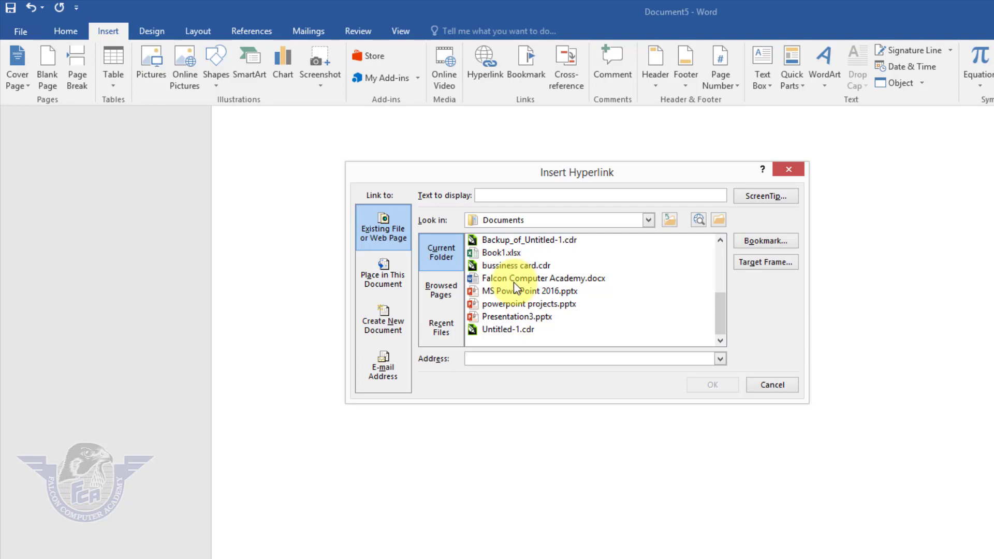
{"action": "left_click", "coordinate": [648, 220]}
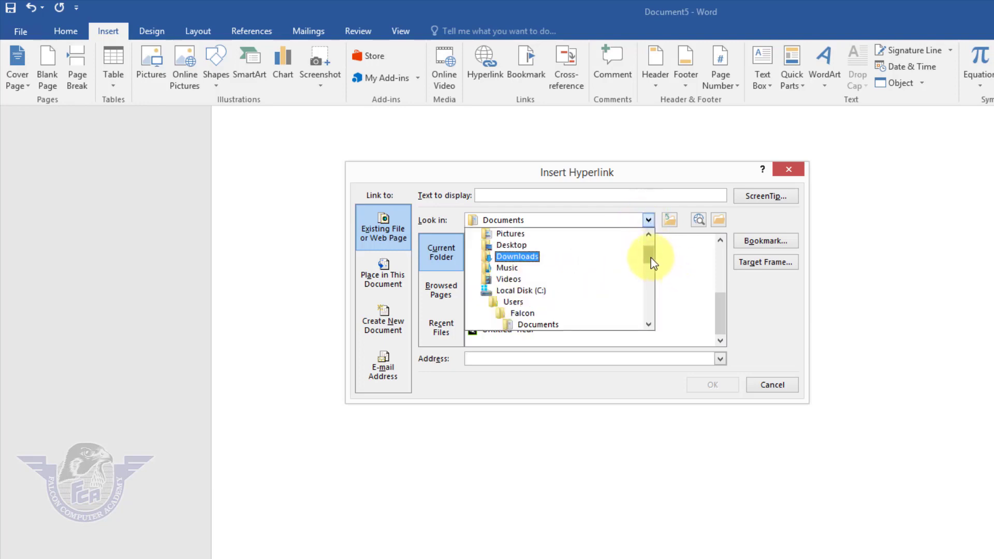
{"action": "mouse_move", "coordinate": [651, 258]}
{"action": "left_mouse_down"}
{"action": "mouse_move", "coordinate": [649, 322]}
{"action": "mouse_move", "coordinate": [645, 285]}
{"action": "left_mouse_up"}
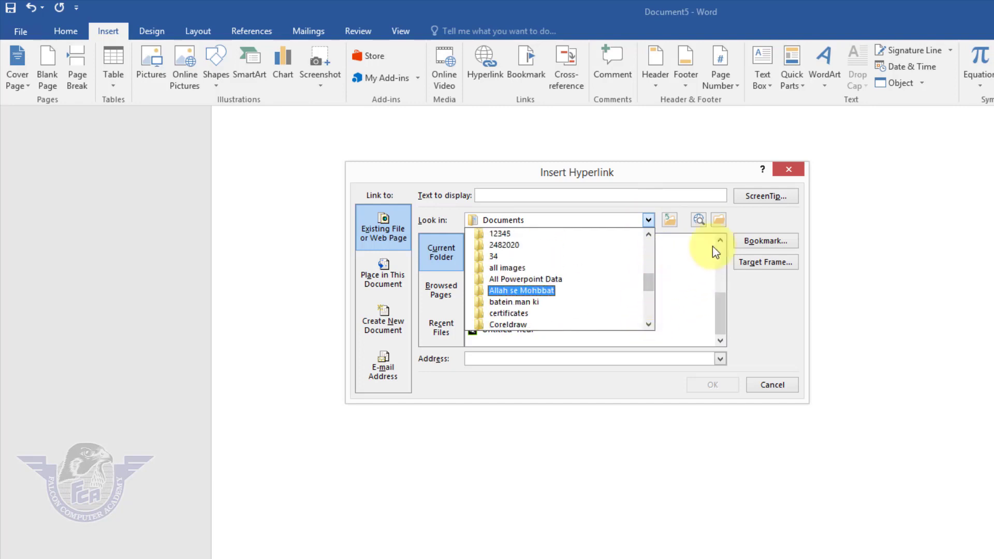
{"action": "left_click", "coordinate": [708, 178]}
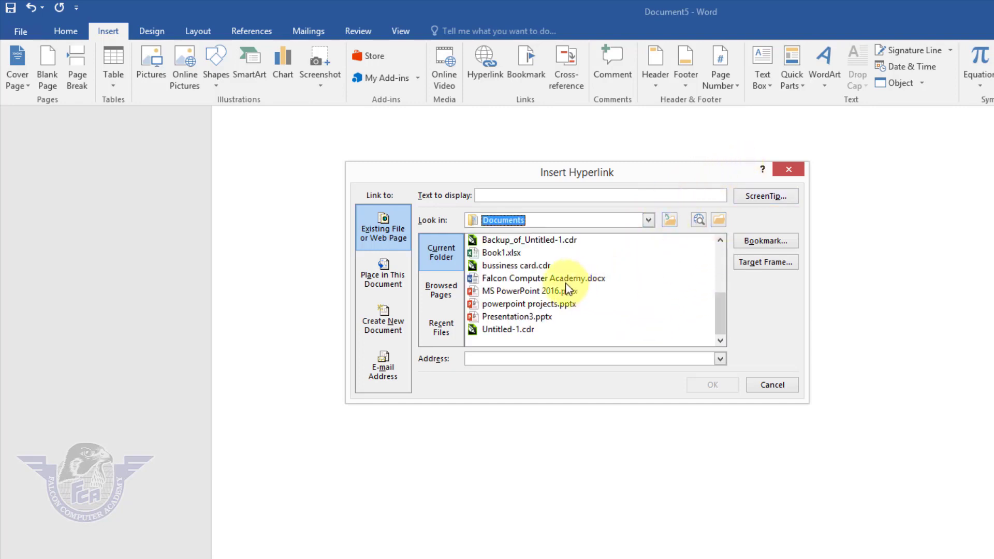
{"action": "left_click", "coordinate": [533, 280]}
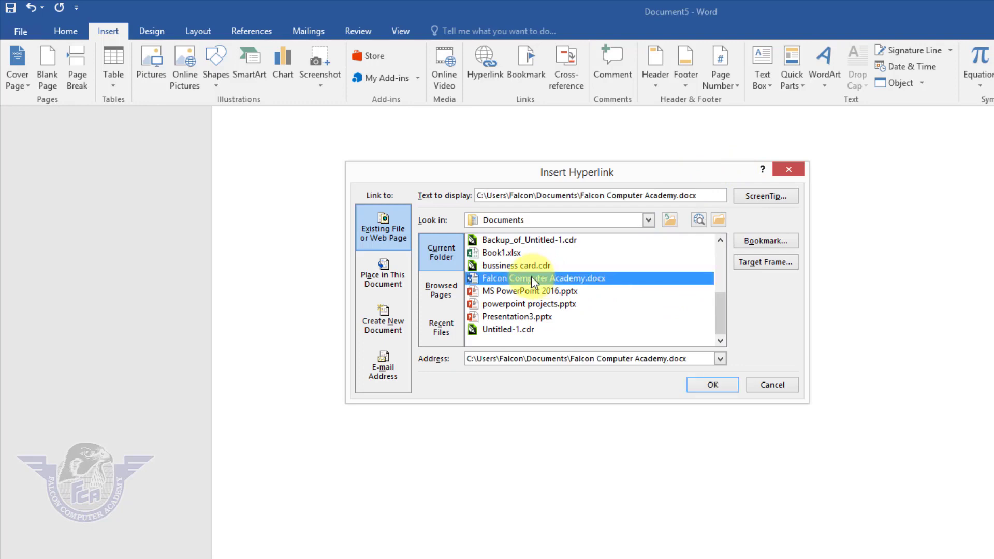
{"action": "left_click", "coordinate": [708, 386]}
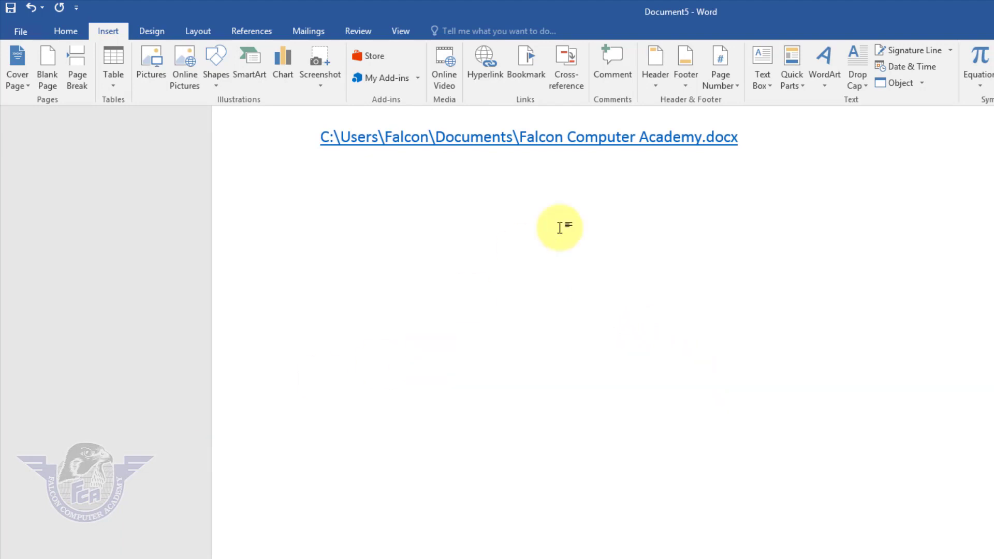
- Ctrl+click the link to open Falcon Computer Academy.docx, then return to Document5
{"action": "scroll", "coordinate": [560, 227], "scroll_direction": "up", "scroll_amount": 2}
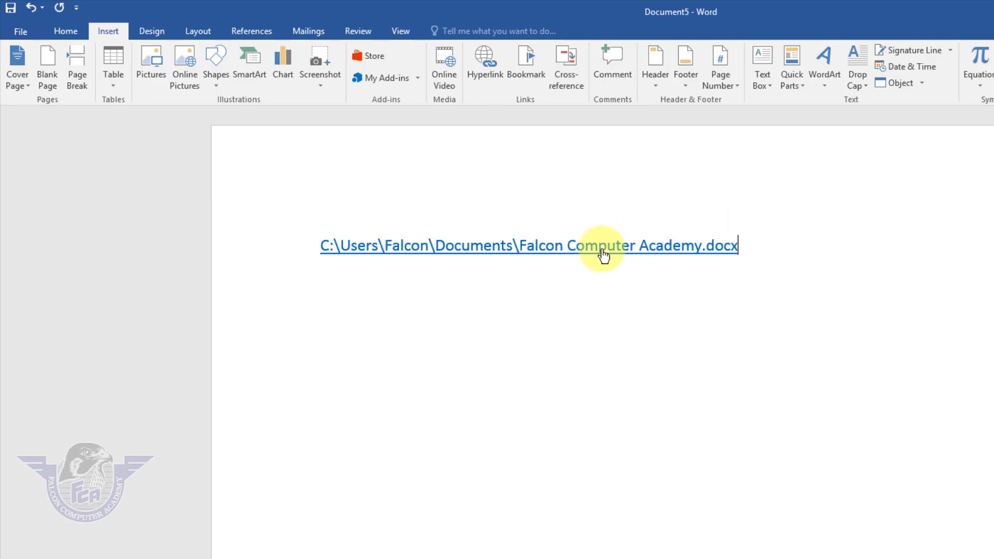
{"action": "left_click", "coordinate": [603, 249], "text": "ctrl"}
{"action": "left_click", "coordinate": [721, 439]}
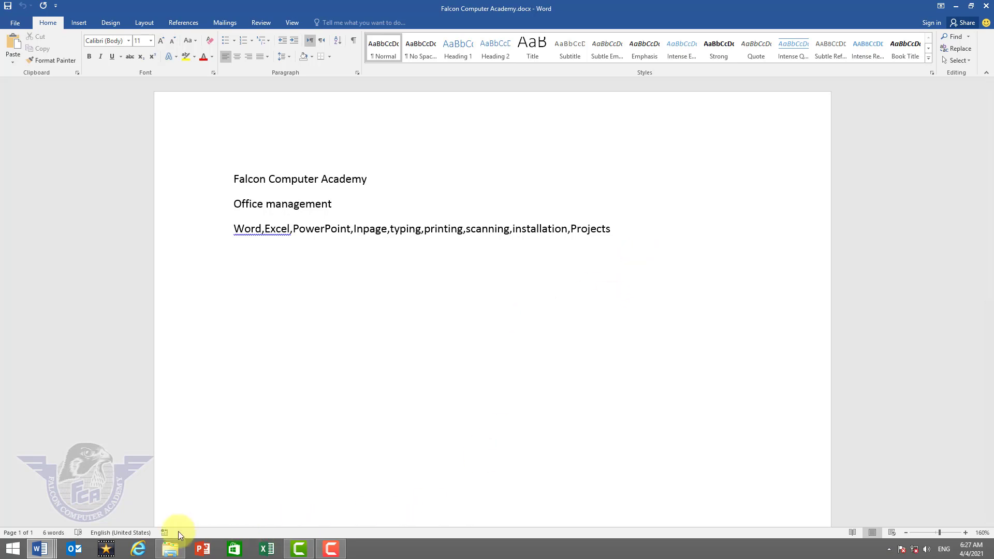
{"action": "mouse_move", "coordinate": [40, 548]}
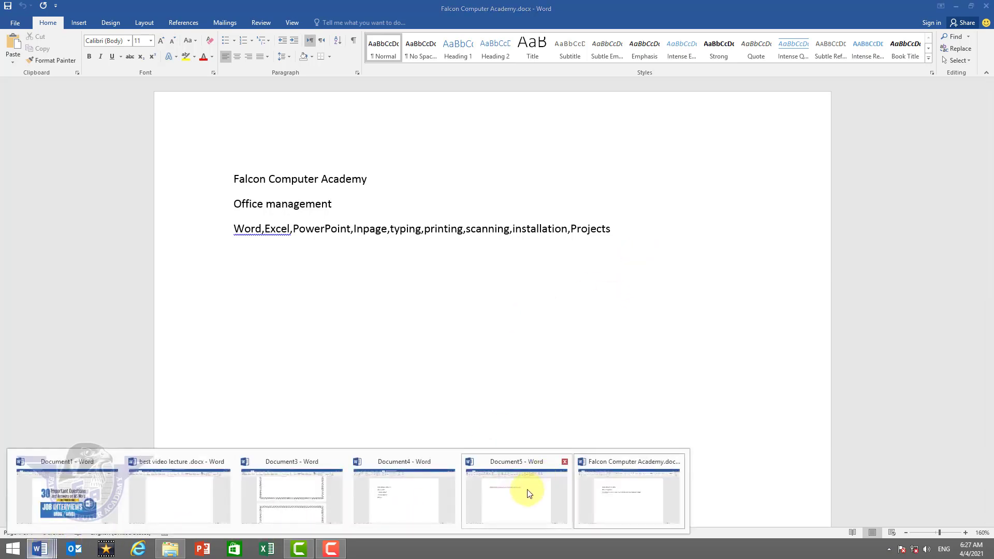
{"action": "left_click", "coordinate": [522, 498]}
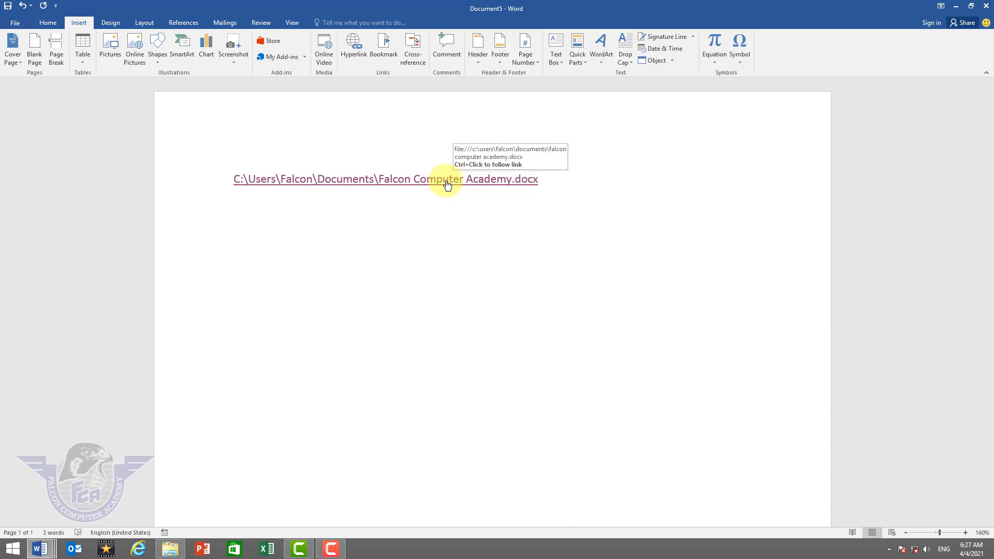
{"action": "left_click", "coordinate": [446, 181], "text": "ctrl"}
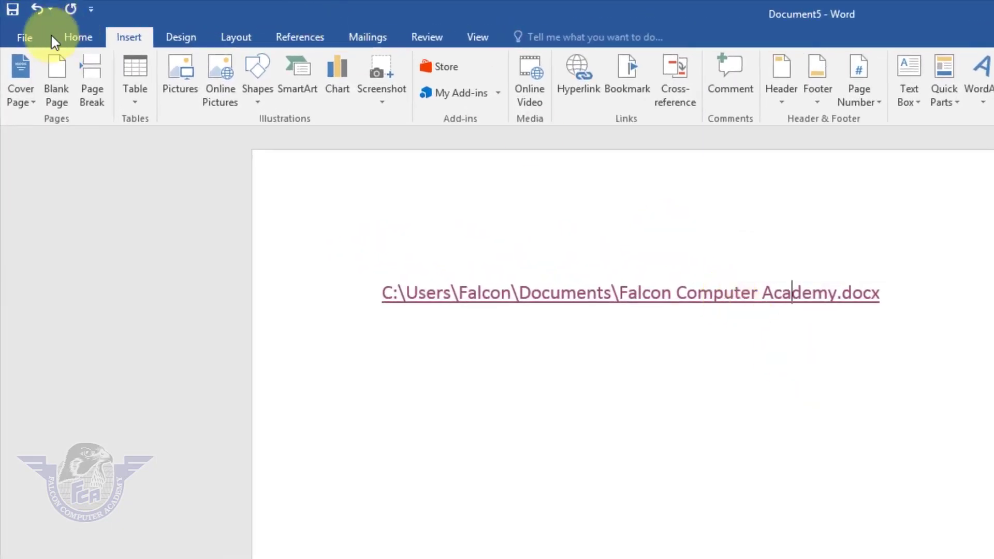
- Uncheck 'Use CTRL + Click to follow hyperlink' in Word's Advanced options
{"action": "left_click", "coordinate": [23, 36]}
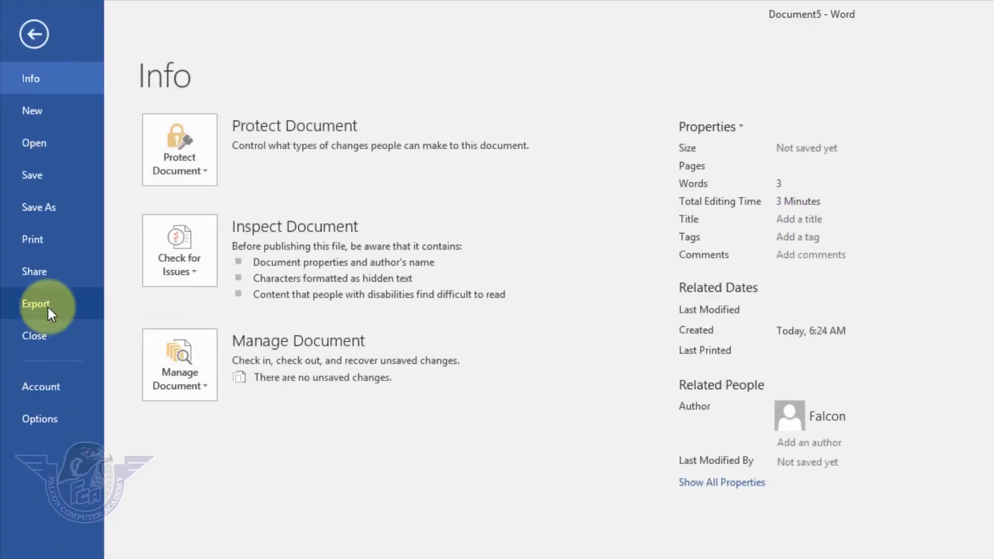
{"action": "left_click", "coordinate": [64, 413]}
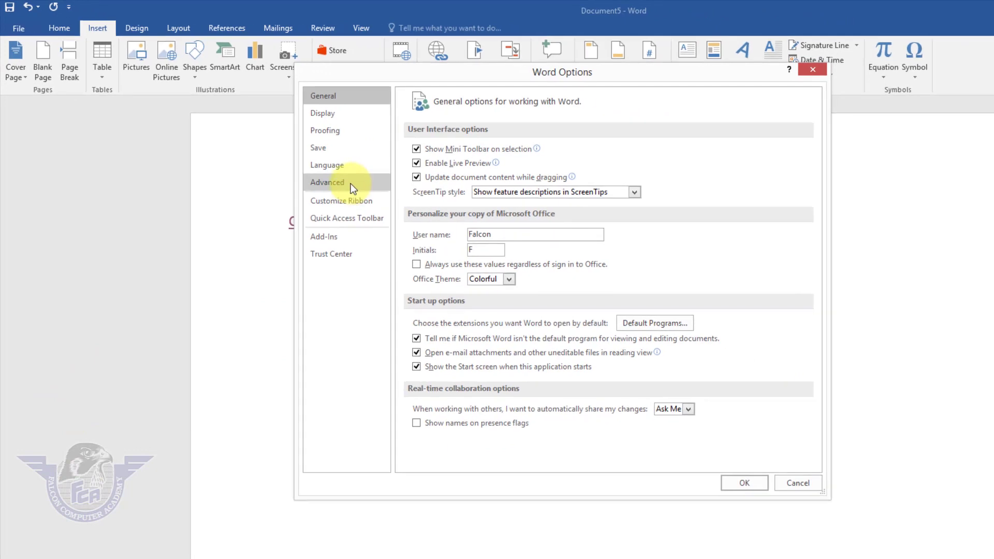
{"action": "left_click", "coordinate": [362, 191]}
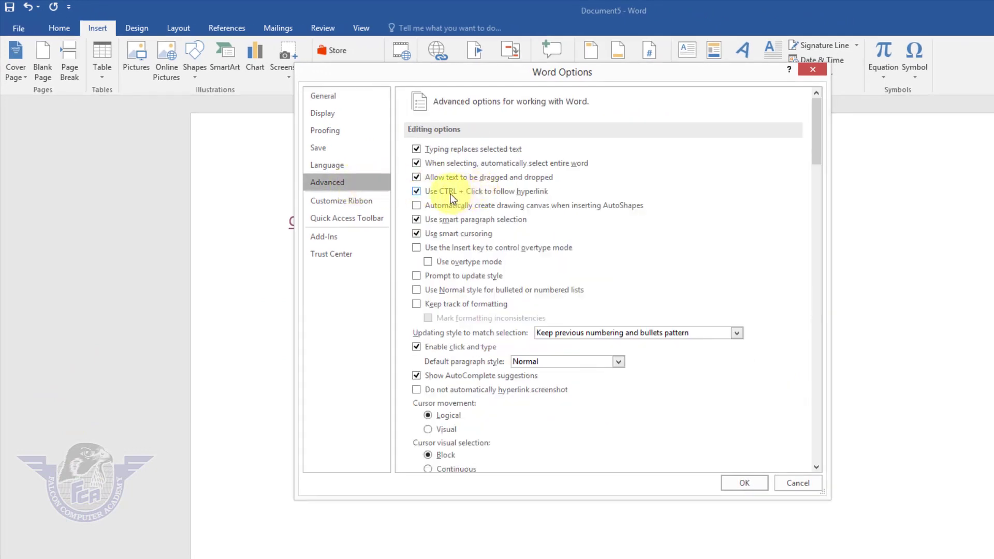
{"action": "left_click", "coordinate": [416, 191]}
{"action": "left_click", "coordinate": [744, 483]}
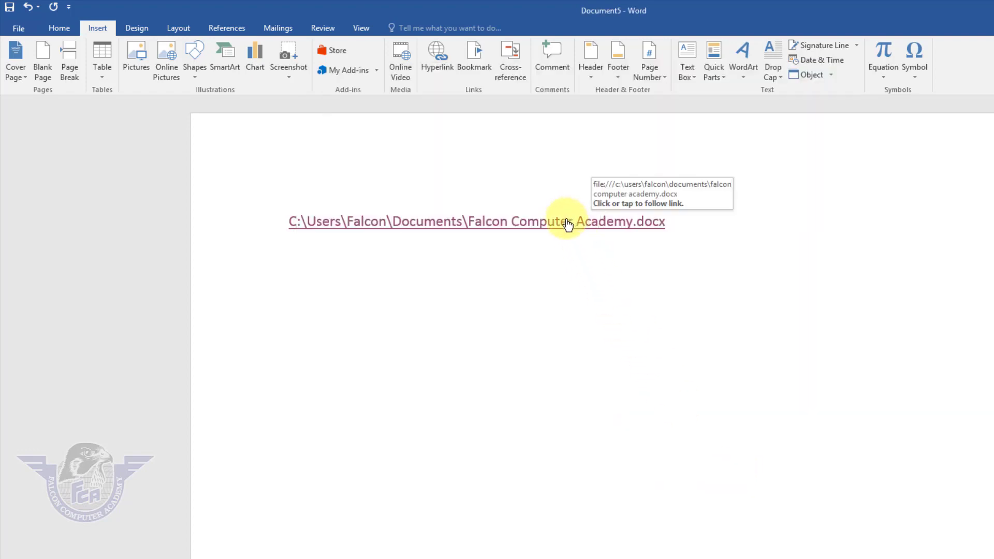
- Single-click the link to open Falcon Computer Academy.docx and show the Screenshot choices
{"action": "left_click", "coordinate": [567, 223]}
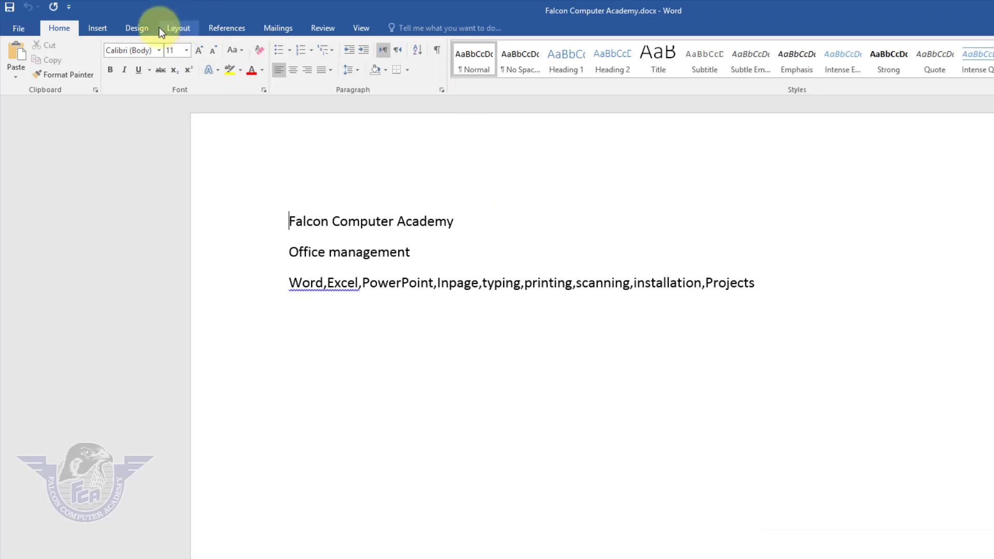
{"action": "left_click", "coordinate": [97, 28]}
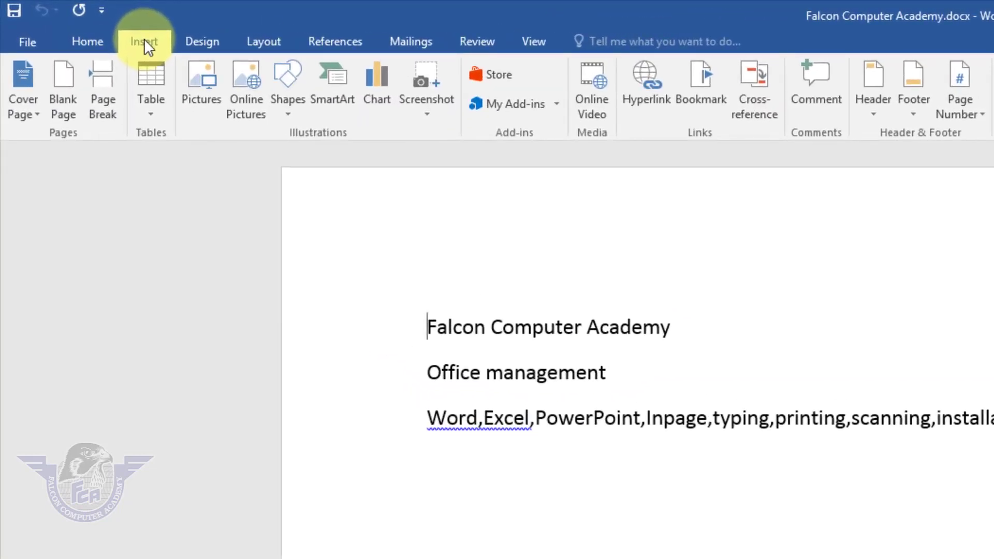
{"action": "left_click", "coordinate": [427, 113]}
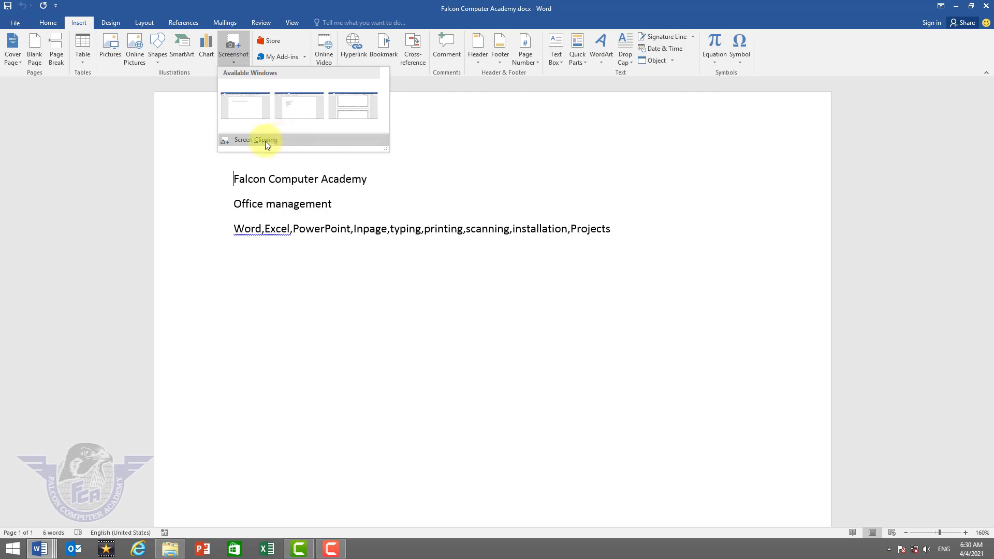
{"action": "left_click", "coordinate": [264, 141]}
{"action": "mouse_move", "coordinate": [38, 549]}
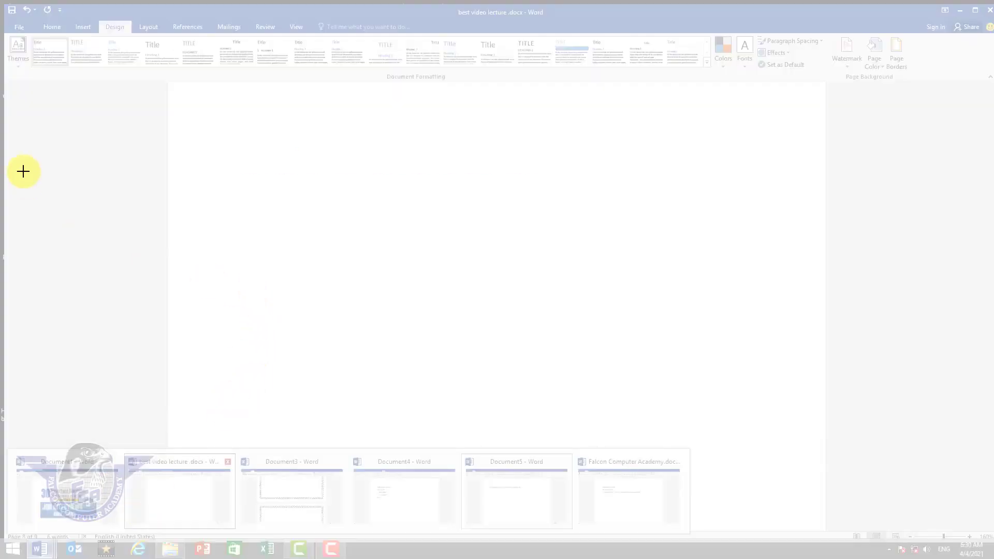
{"action": "mouse_move", "coordinate": [7, 1]}
{"action": "left_mouse_down"}
{"action": "mouse_move", "coordinate": [410, 100]}
{"action": "mouse_move", "coordinate": [313, 80]}
{"action": "left_mouse_up"}
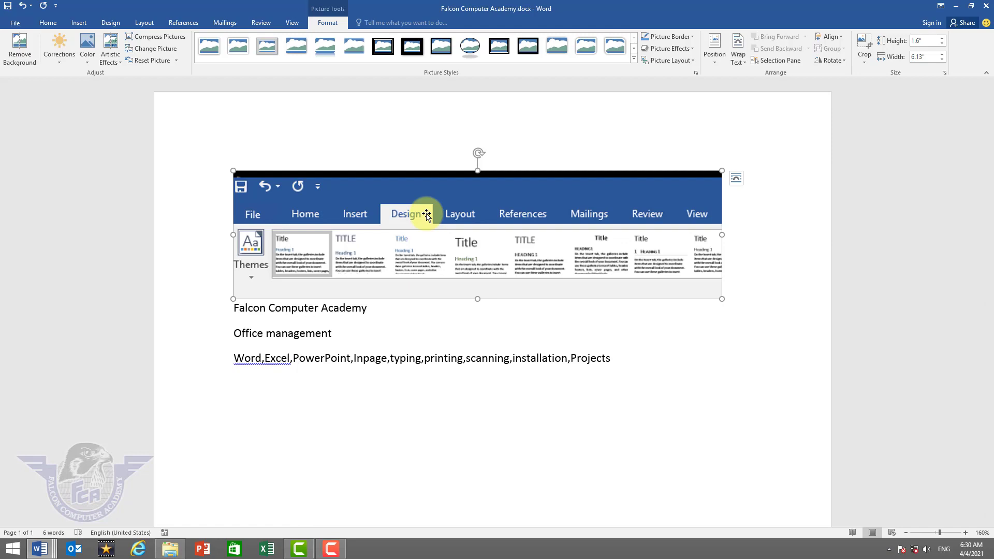
{"action": "key", "text": "Delete"}
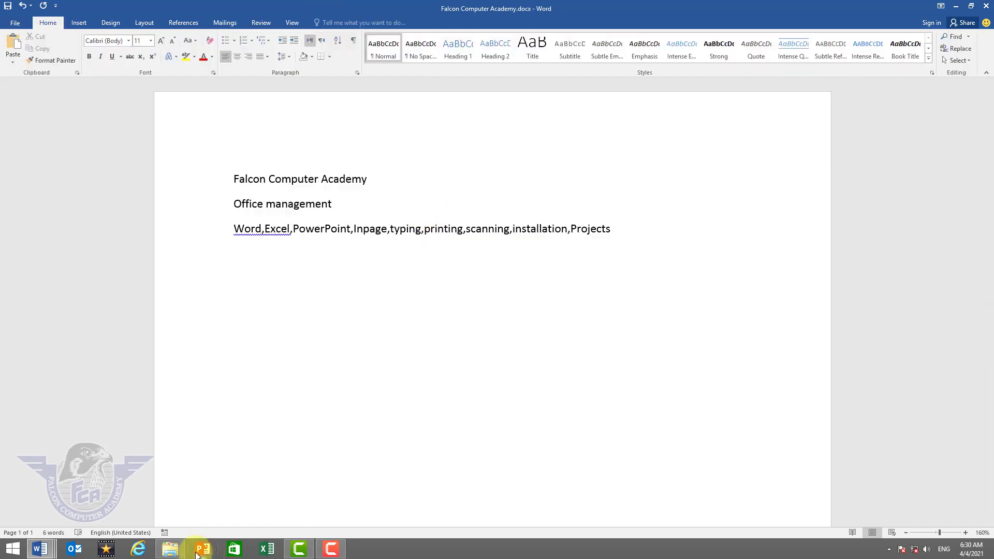
- Browse Falcon (D:) and This PC in File Explorer, then bring Document5 back to the front
{"action": "left_click", "coordinate": [179, 554]}
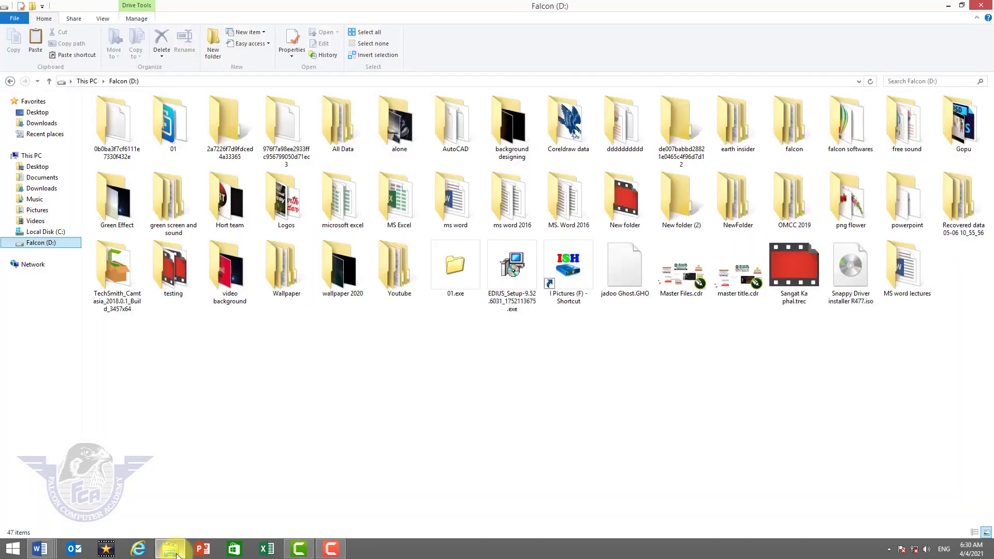
{"action": "left_click", "coordinate": [177, 553]}
{"action": "left_click", "coordinate": [176, 554]}
{"action": "left_click", "coordinate": [175, 554]}
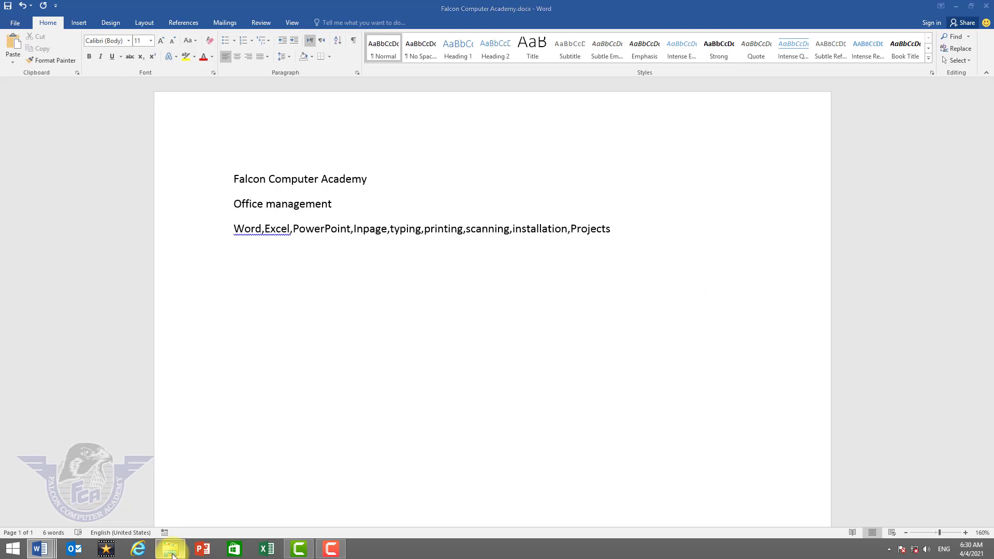
{"action": "left_click", "coordinate": [171, 552]}
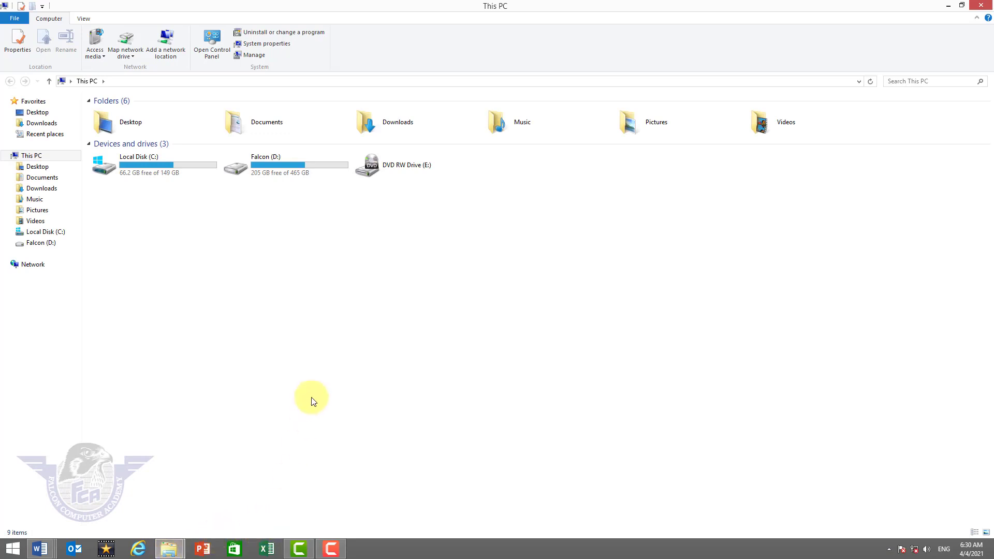
{"action": "left_click", "coordinate": [41, 549]}
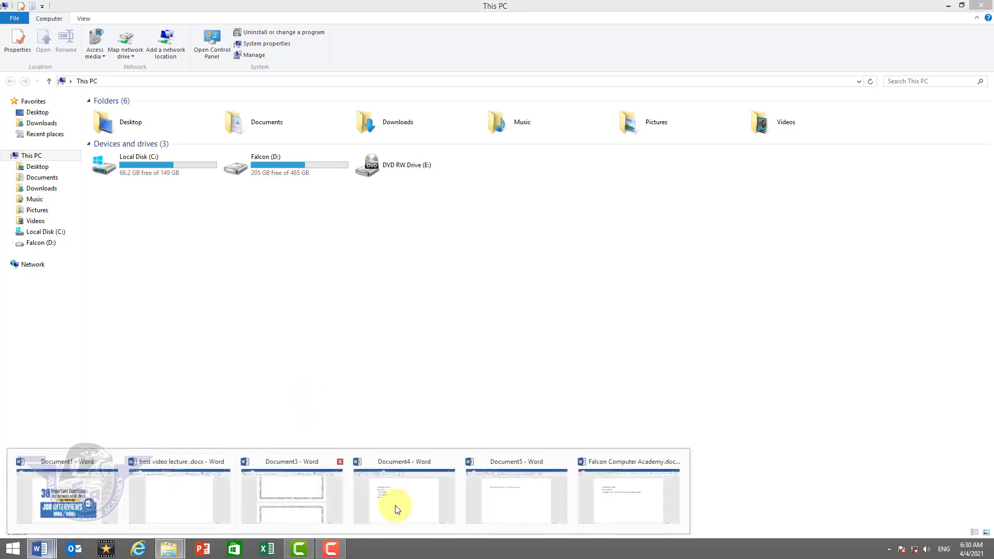
{"action": "left_click", "coordinate": [538, 505]}
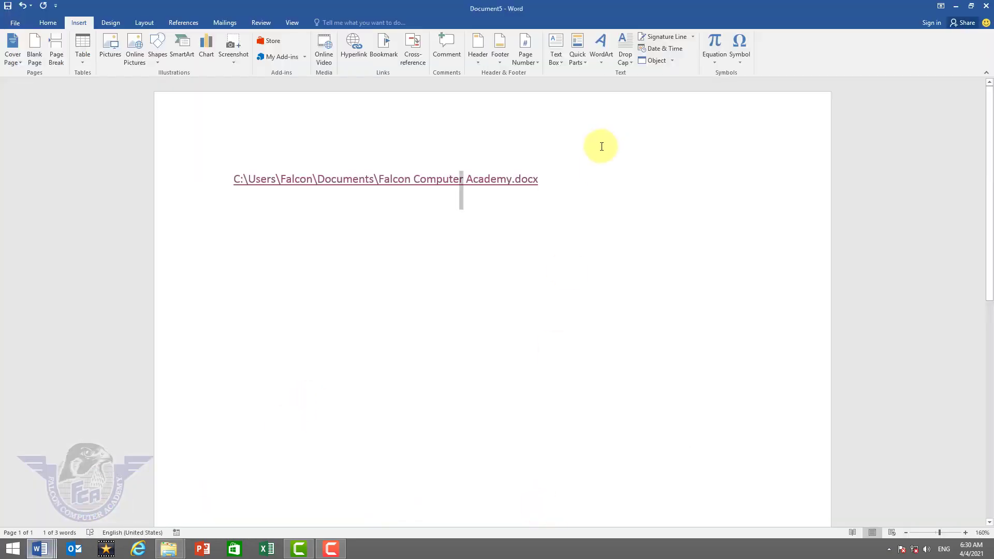
- Delete the hyperlink path and insert a screenshot of the File Explorer This PC window
{"action": "left_click_drag", "start_coordinate": [460, 175], "coordinate": [66, 151]}
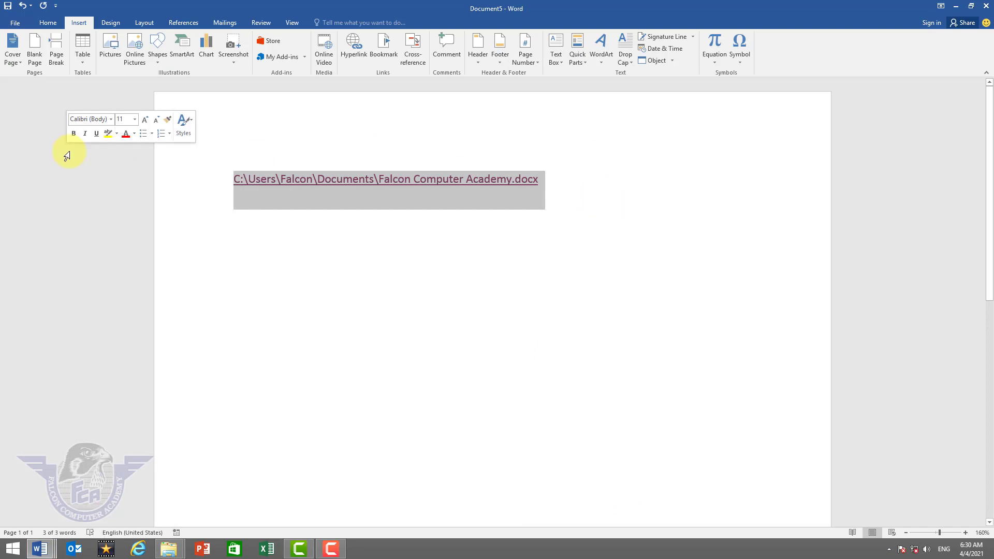
{"action": "key", "text": "Delete"}
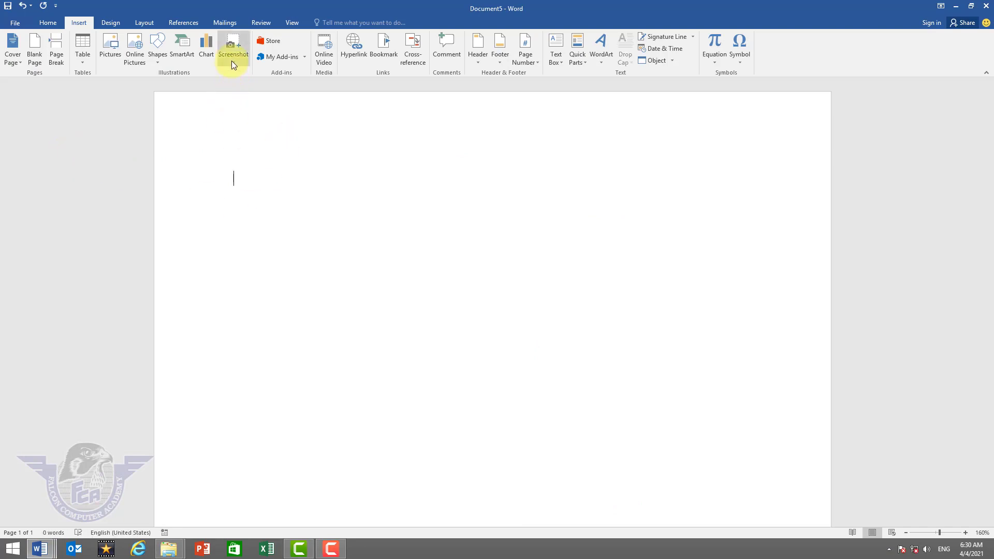
{"action": "left_click", "coordinate": [231, 61]}
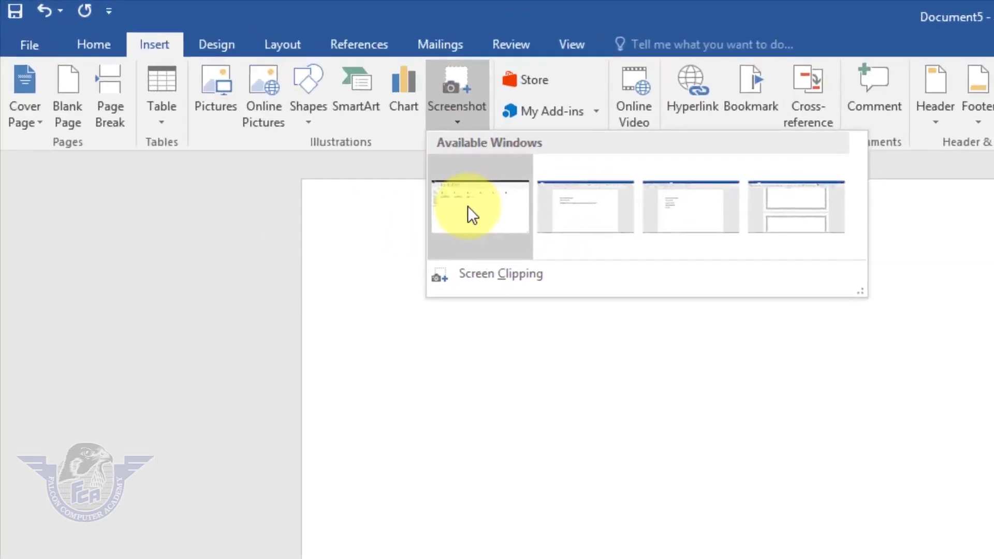
{"action": "left_click", "coordinate": [480, 212]}
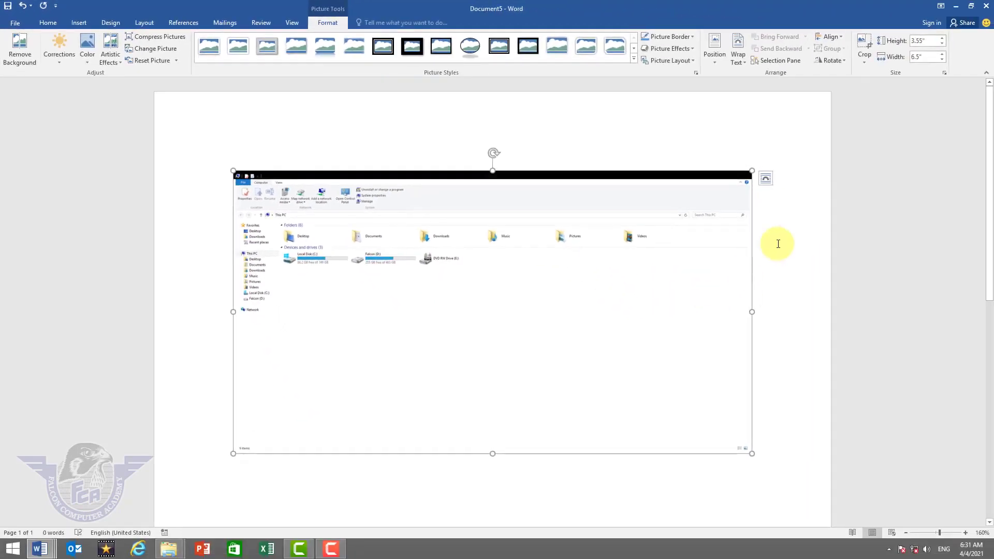
{"action": "left_click", "coordinate": [777, 240]}
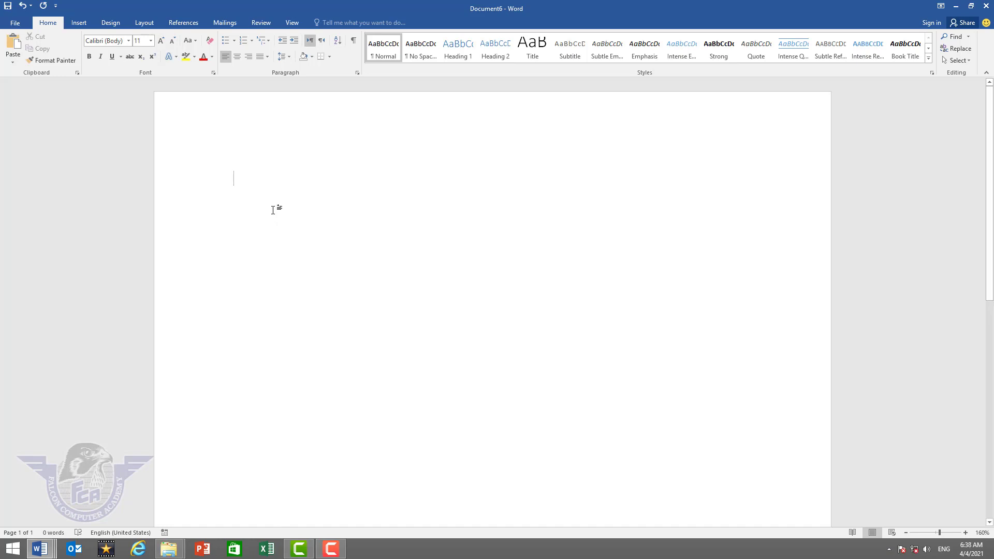
- Insert a Stacked Column chart with sample Series 1–3 across Categories 1–4
{"action": "left_click", "coordinate": [80, 22]}
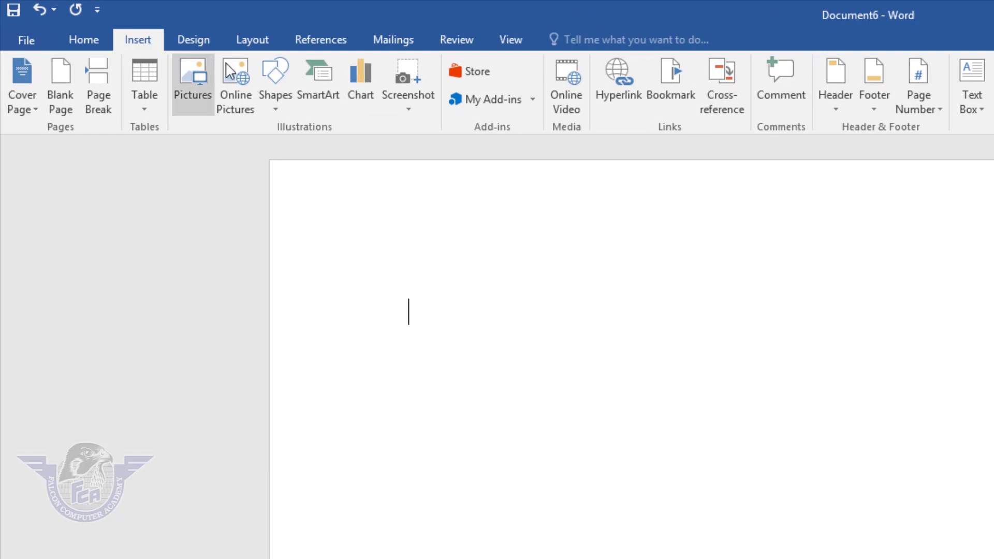
{"action": "left_click", "coordinate": [360, 89]}
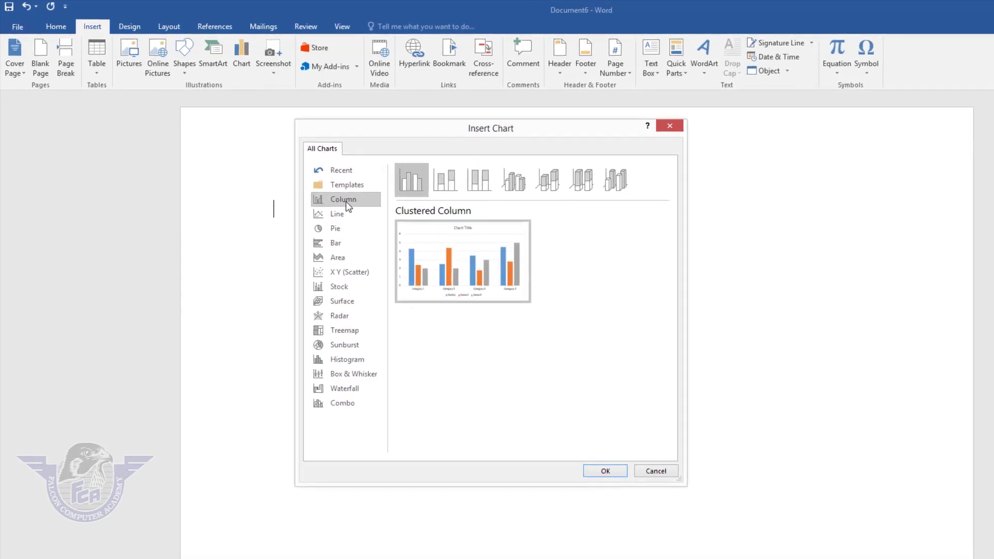
{"action": "left_click", "coordinate": [446, 190]}
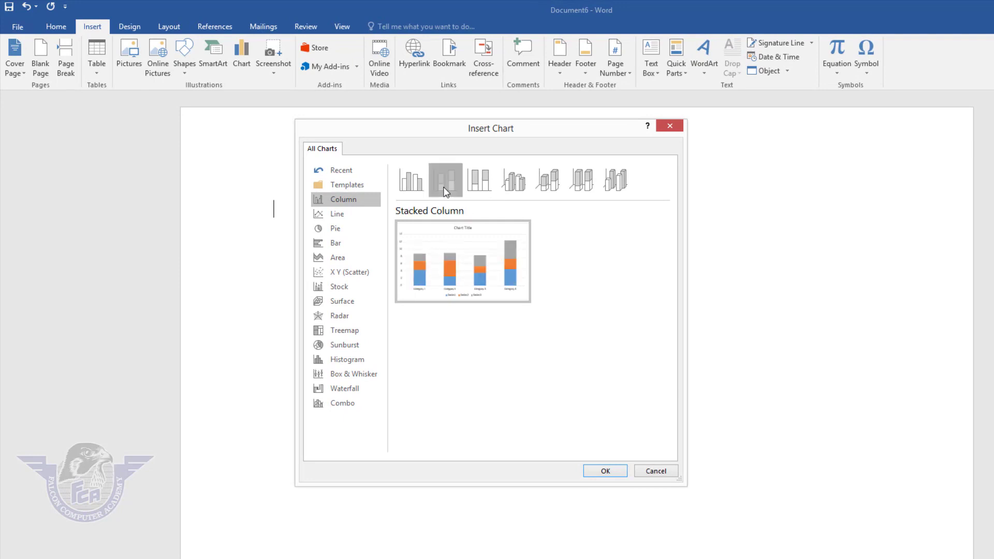
{"action": "left_click", "coordinate": [605, 471]}
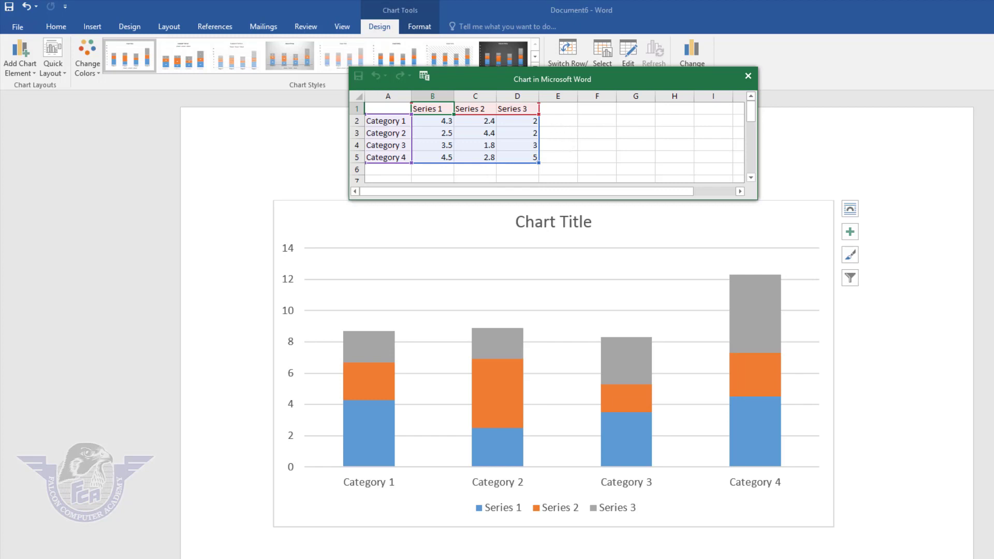
- Clear the sample chart data in A1:D6 and enter the headers Name and Marks
{"action": "left_click", "coordinate": [524, 167]}
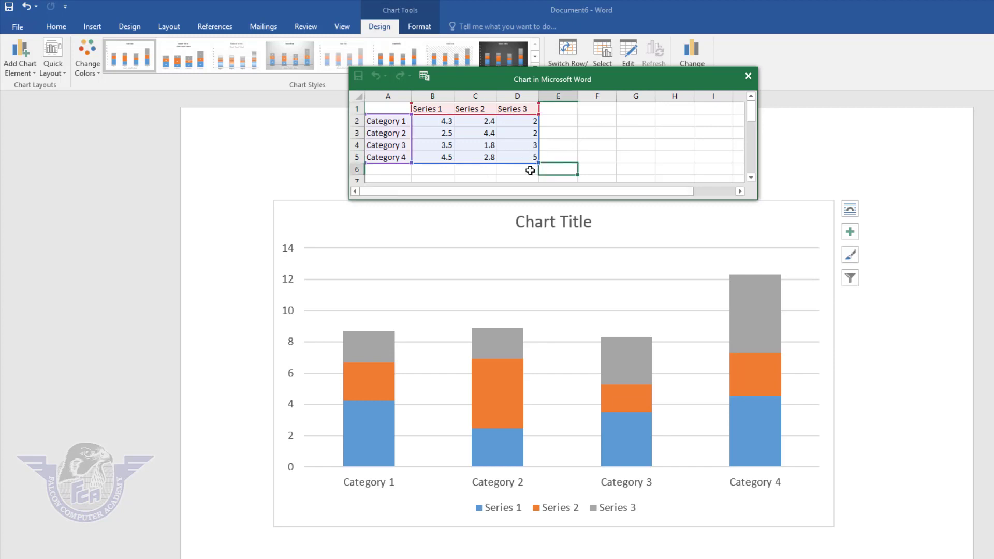
{"action": "left_click_drag", "start_coordinate": [523, 166], "coordinate": [320, 97]}
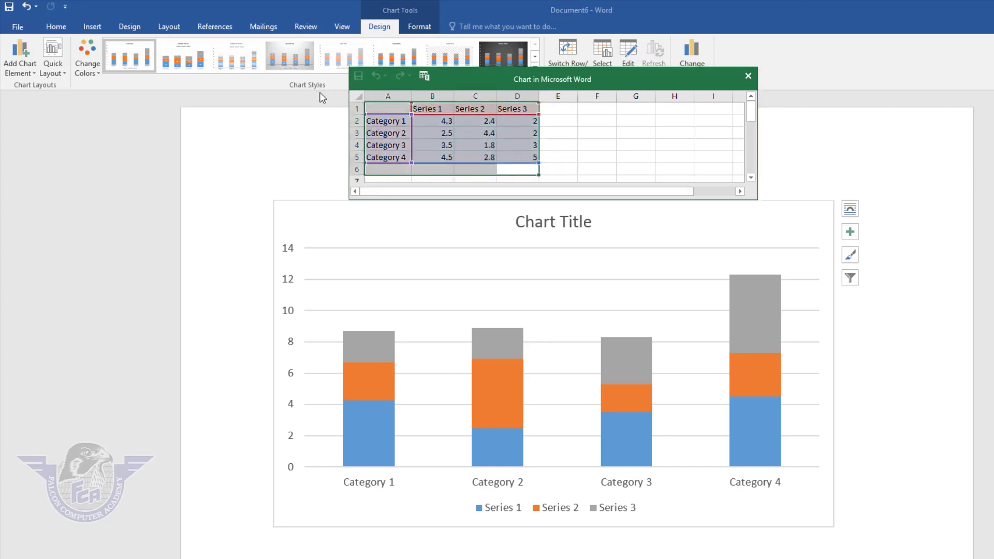
{"action": "key", "text": "Delete"}
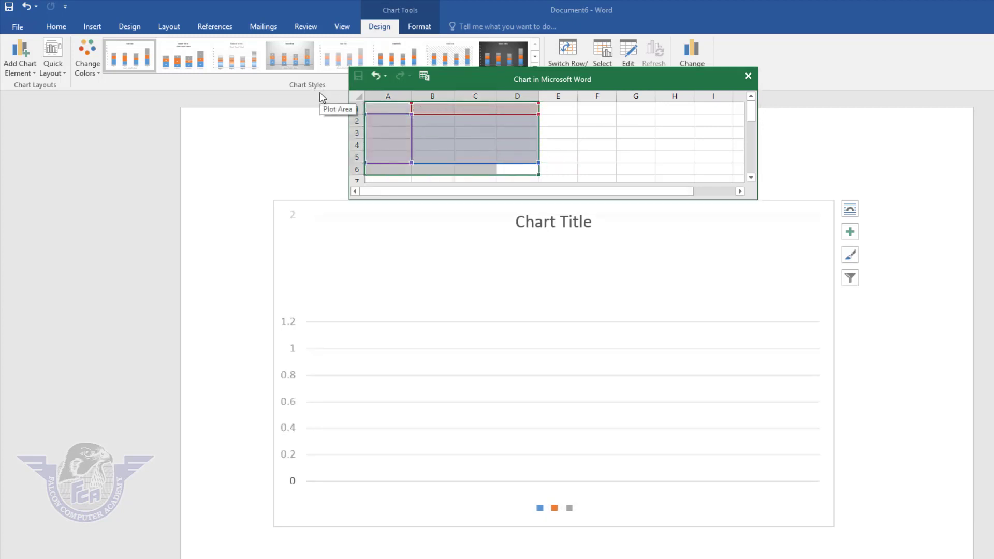
{"action": "left_click", "coordinate": [378, 108]}
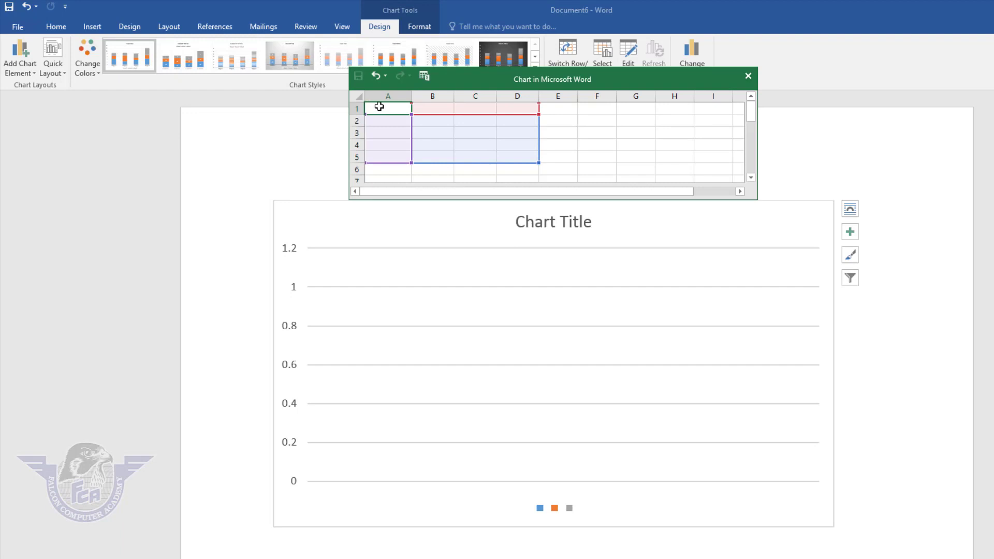
{"action": "type", "text": "N"}
{"action": "type", "text": "ame"}
{"action": "key", "text": "Tab"}
{"action": "type", "text": "Mark"}
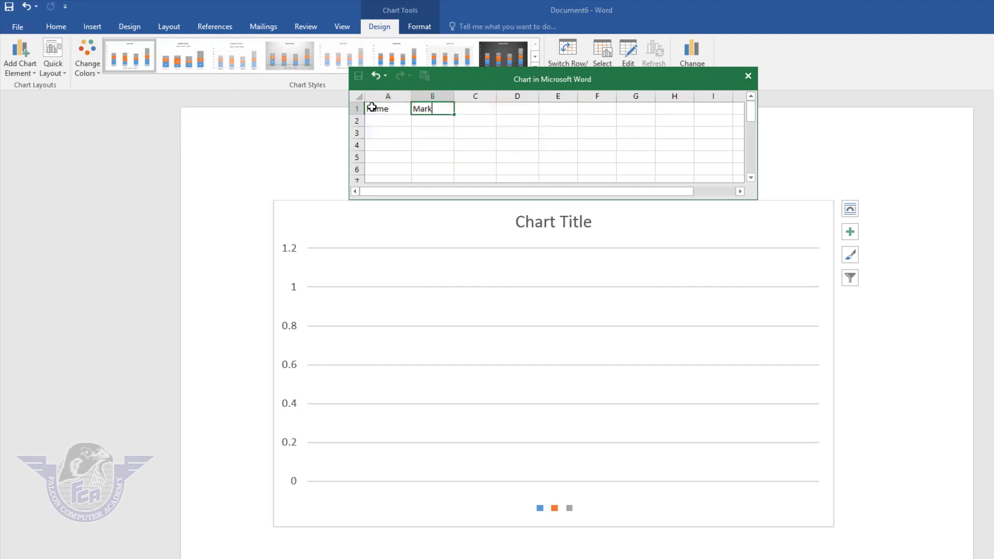
{"action": "type", "text": "s"}
{"action": "key", "text": "Return"}
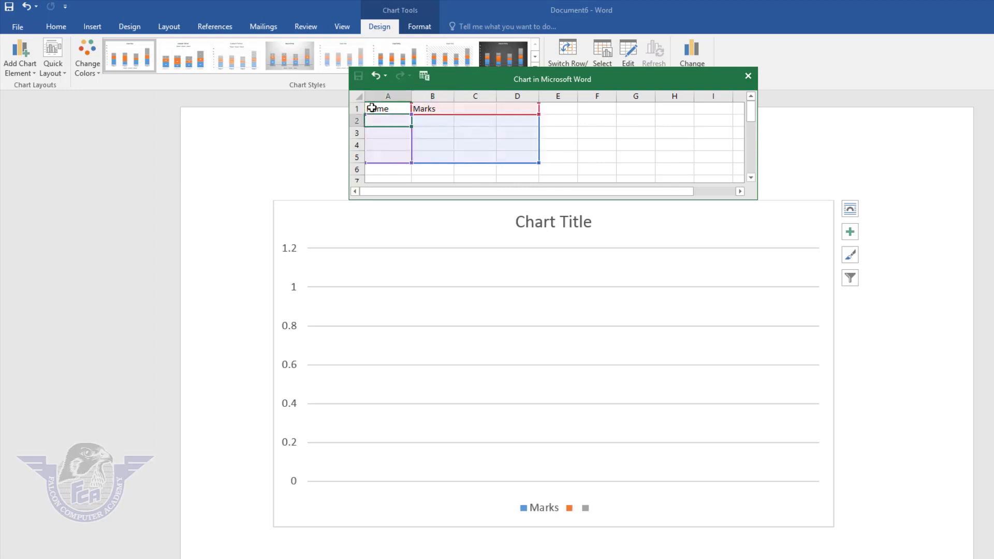
- Enter the student names Ali, Zahid, Umer and Rashid in the Name column
{"action": "type", "text": "Ali"}
{"action": "key", "text": "Return"}
{"action": "type", "text": "Za"}
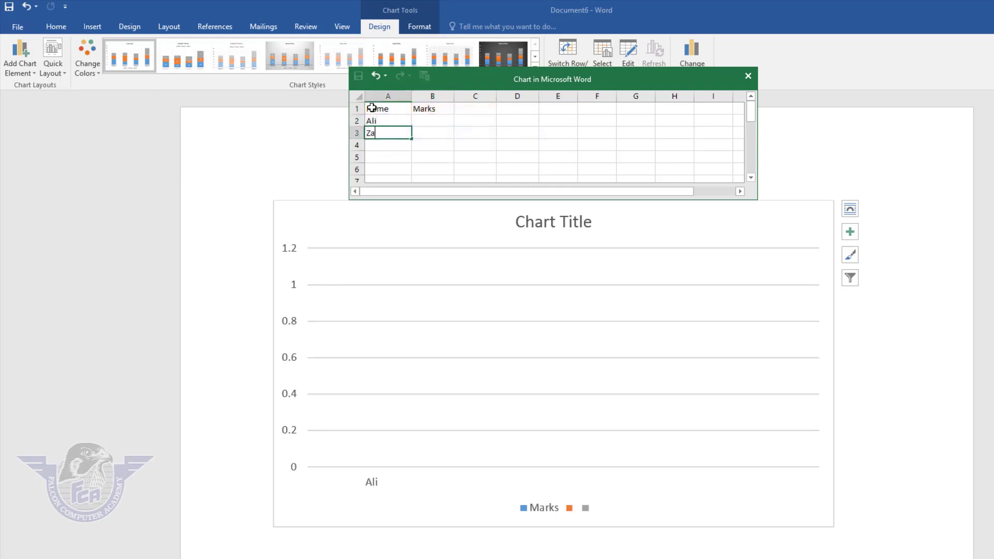
{"action": "type", "text": "hid"}
{"action": "key", "text": "Return"}
{"action": "type", "text": "Umer"}
{"action": "key", "text": "Return"}
{"action": "type", "text": "Ra"}
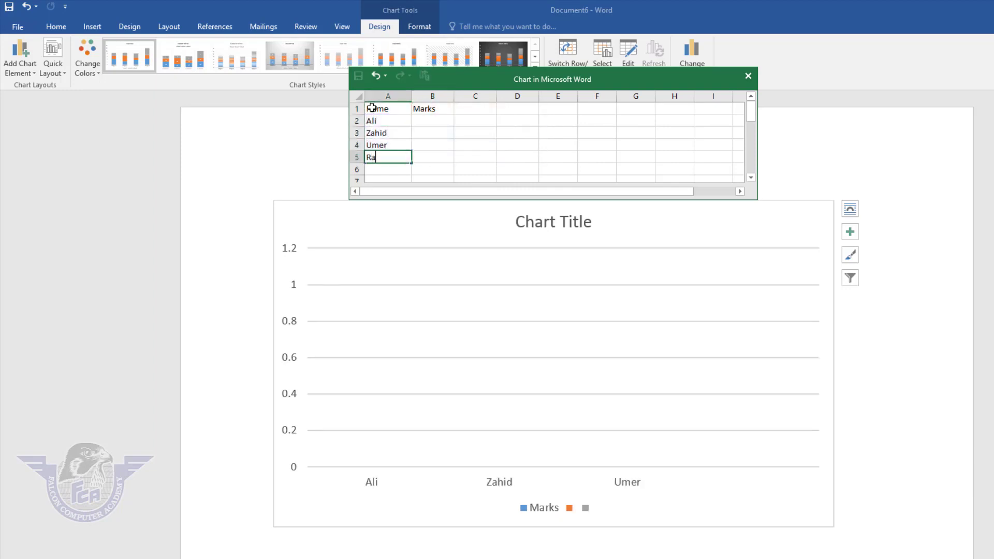
{"action": "type", "text": "shid"}
{"action": "key", "text": "Tab"}
- Enter the marks 85, 95, 35 and 25 in the Marks column
{"action": "key", "text": "Up"}
{"action": "key", "text": "Up"}
{"action": "key", "text": "Up"}
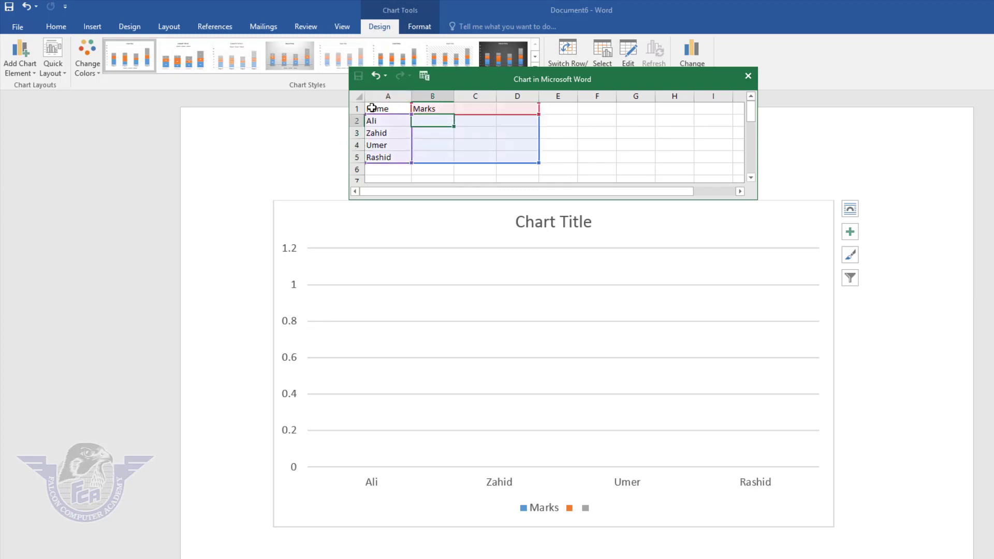
{"action": "type", "text": "85"}
{"action": "key", "text": "Return"}
{"action": "type", "text": "9"}
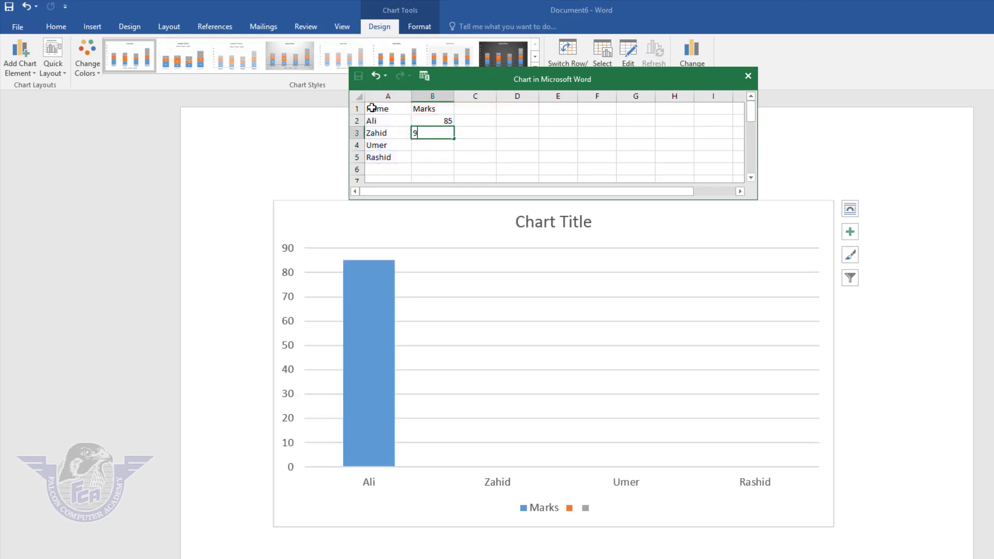
{"action": "type", "text": "5"}
{"action": "key", "text": "Return"}
{"action": "type", "text": "35"}
{"action": "key", "text": "Return"}
{"action": "type", "text": "2"}
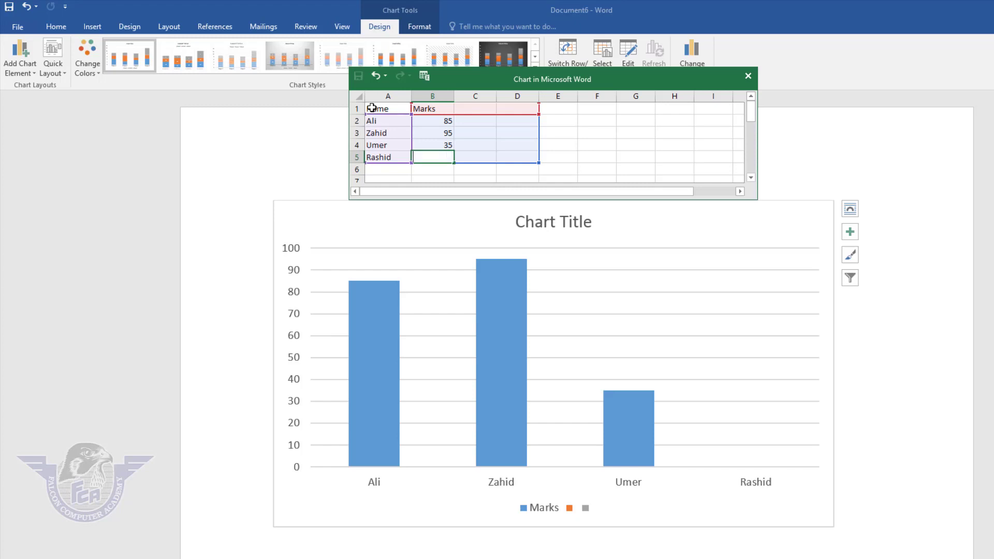
{"action": "type", "text": "5"}
{"action": "key", "text": "ctrl+Return"}
{"action": "key", "text": "Return"}
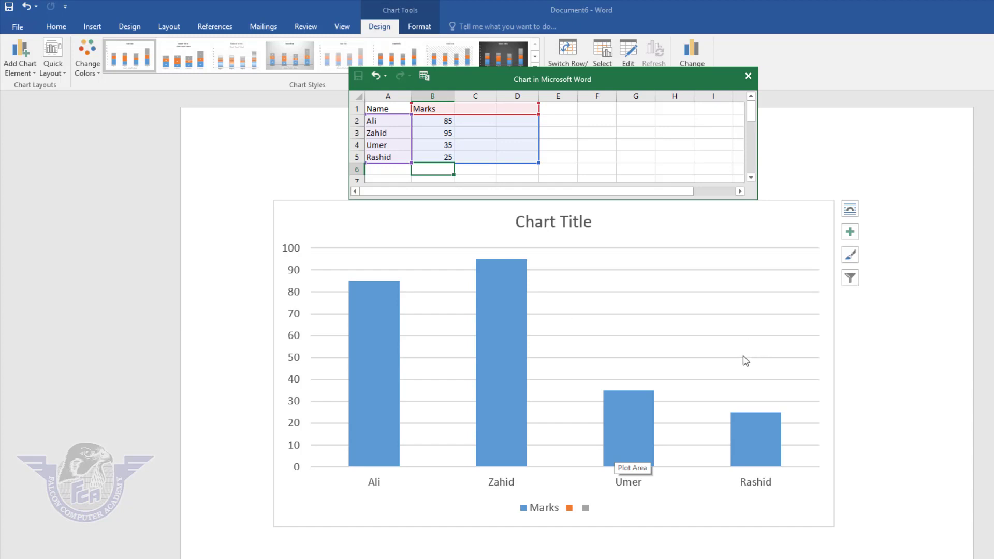
- Change Rashid's mark in B5 to 99, then delete the chart from the page
{"action": "left_click", "coordinate": [444, 158]}
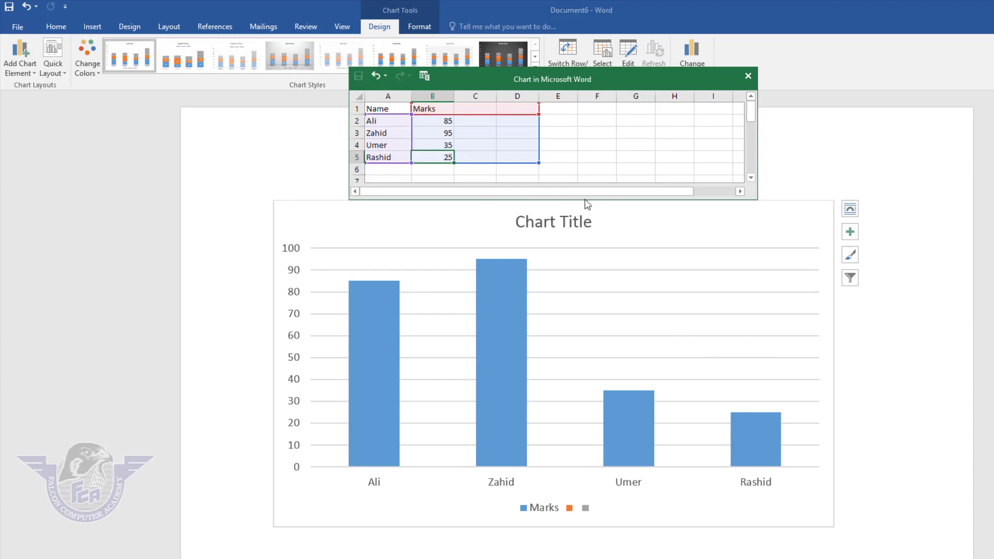
{"action": "type", "text": "99"}
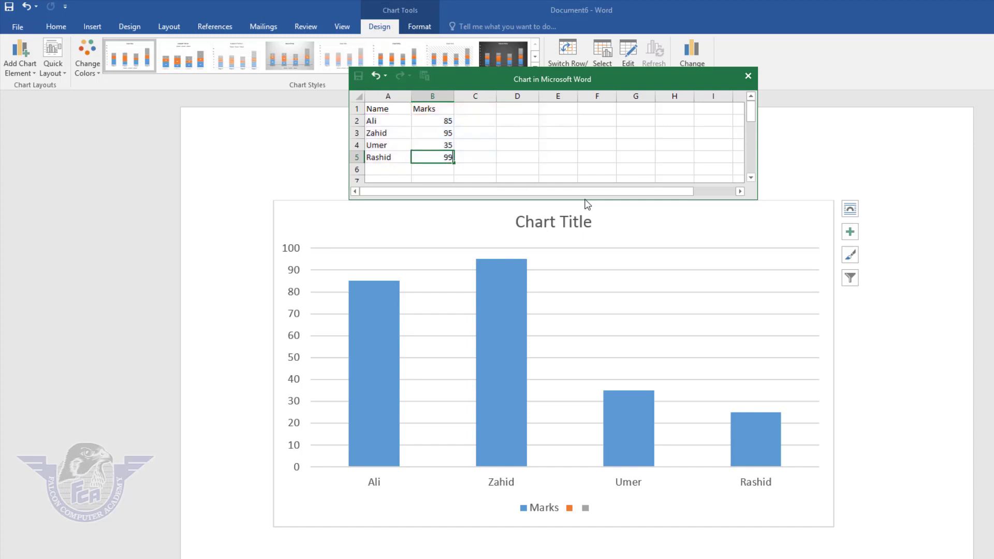
{"action": "key", "text": "Return"}
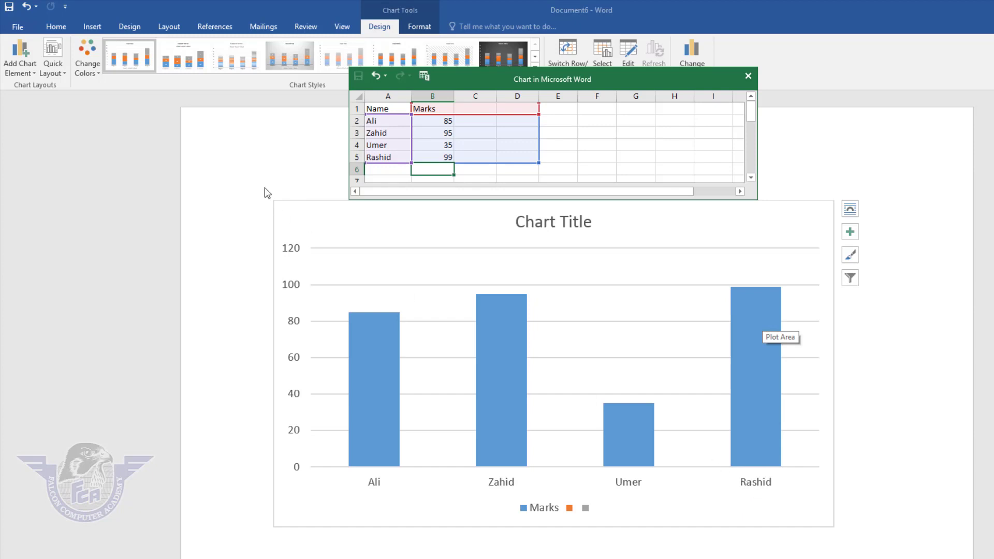
{"action": "left_click", "coordinate": [274, 204]}
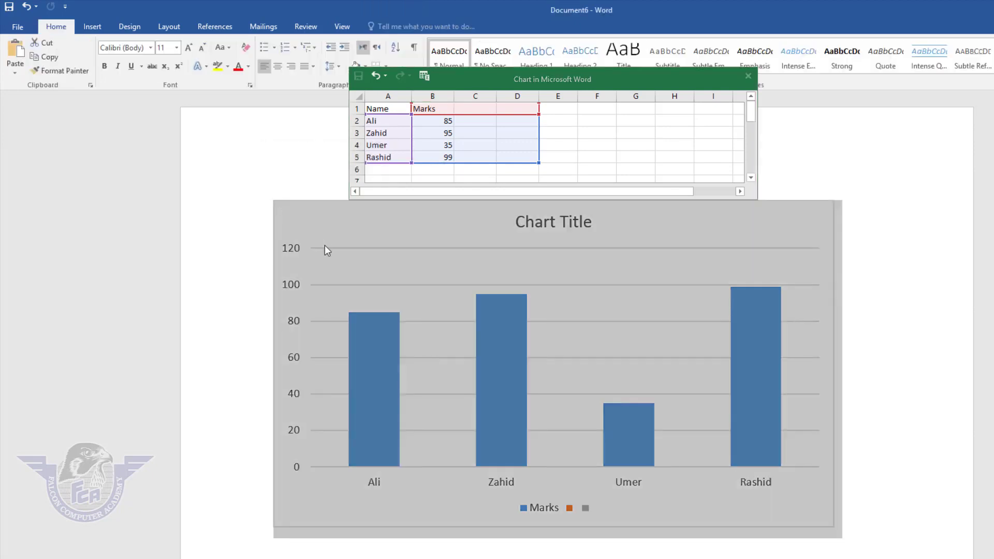
{"action": "key", "text": "Delete"}
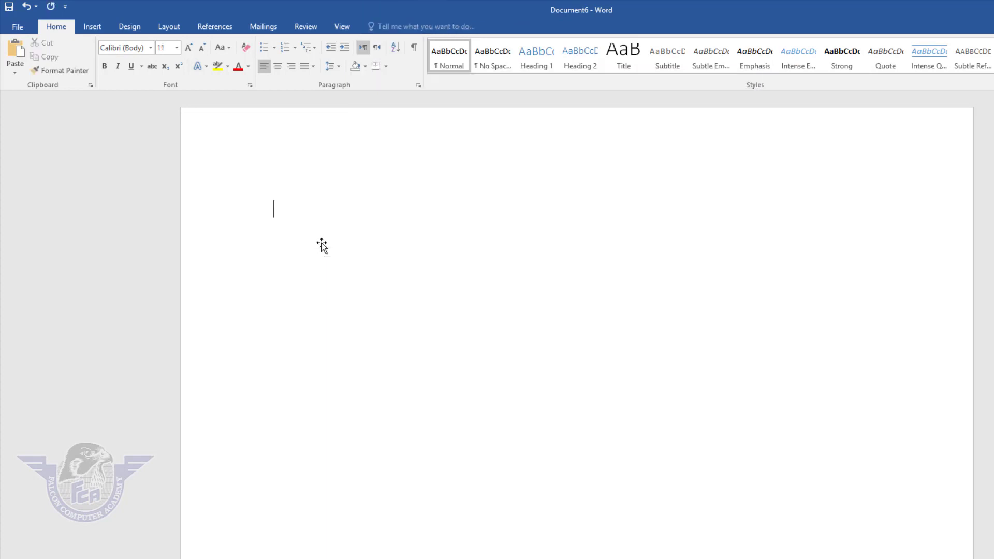
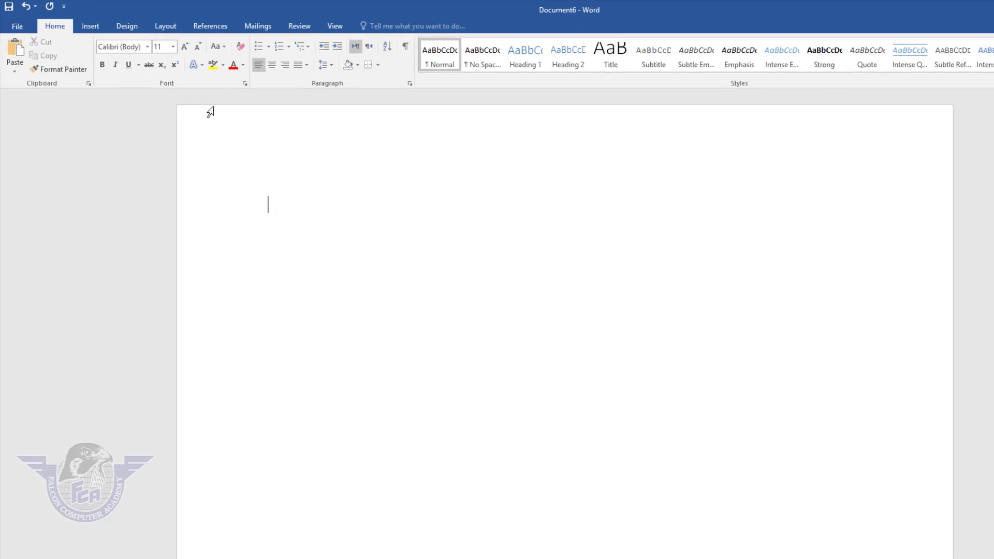
- Generate five paragraphs of sample text with =rand()
{"action": "type", "text": "=ran"}
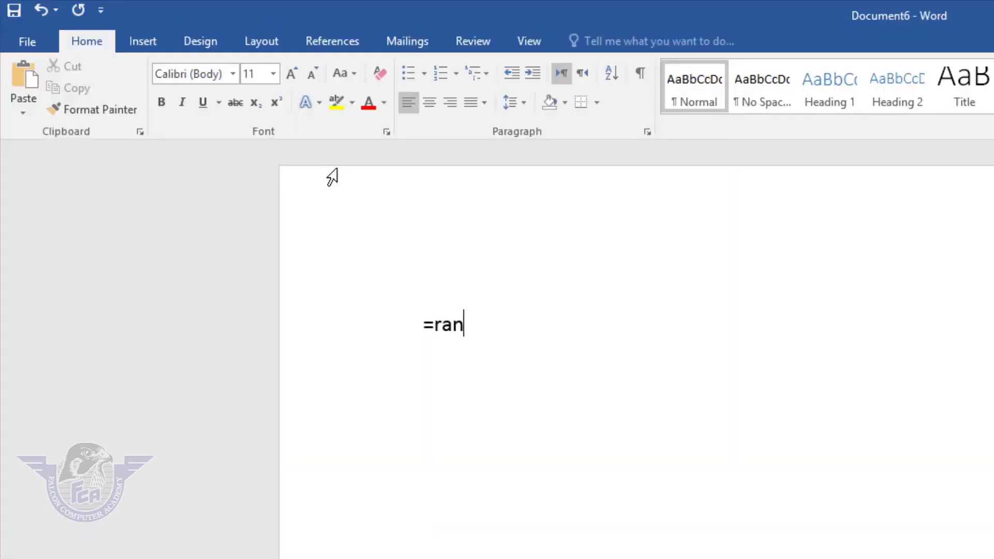
{"action": "type", "text": "d("}
{"action": "type", "text": ")"}
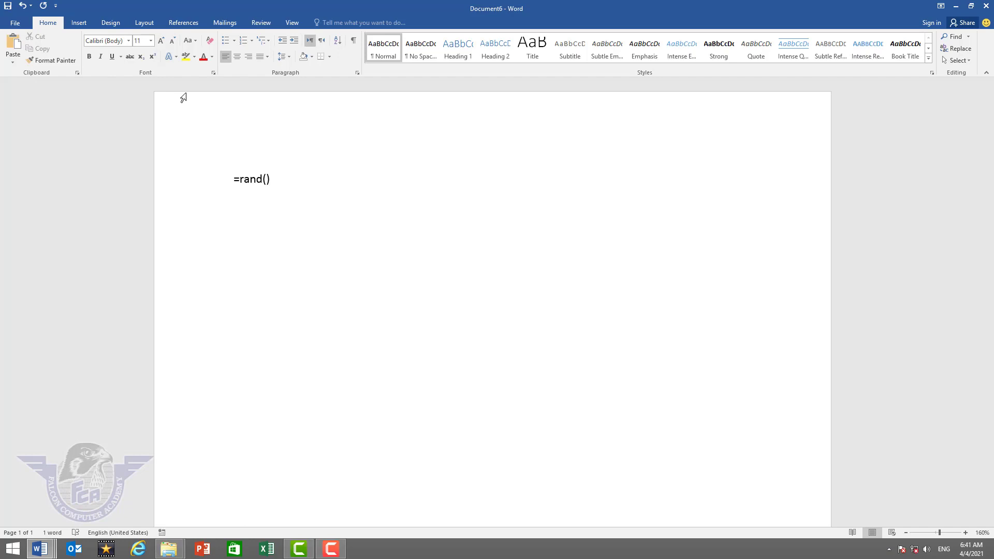
{"action": "key", "text": "Return"}
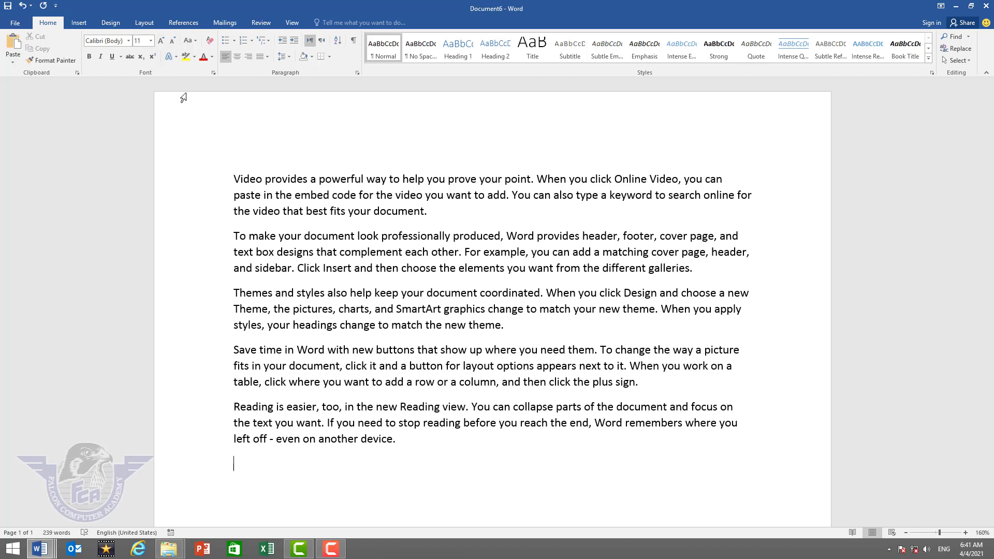
- Set 3 copies on the Print page, keeping Microsoft XPS Document Writer as printer
{"action": "key", "text": "ctrl+p"}
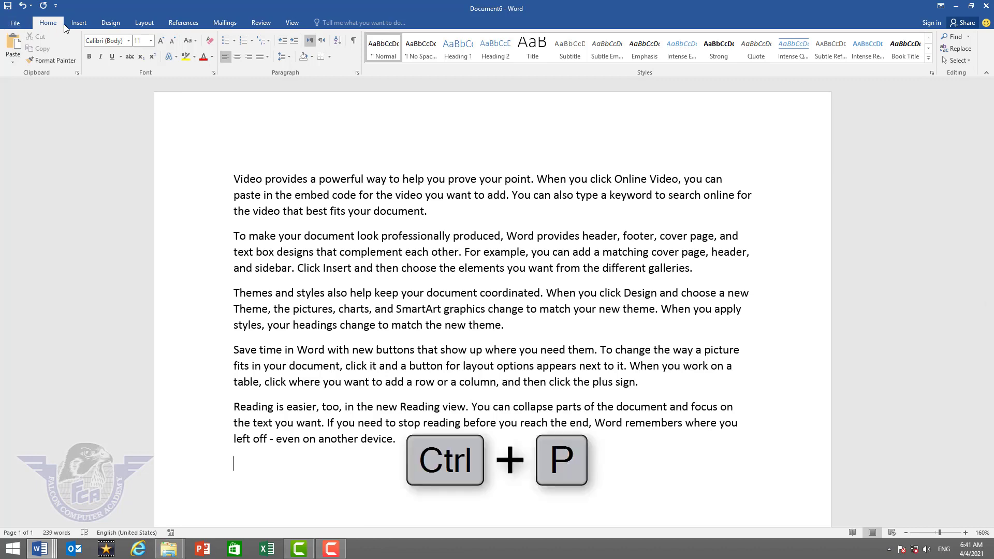
{"action": "left_click", "coordinate": [20, 23]}
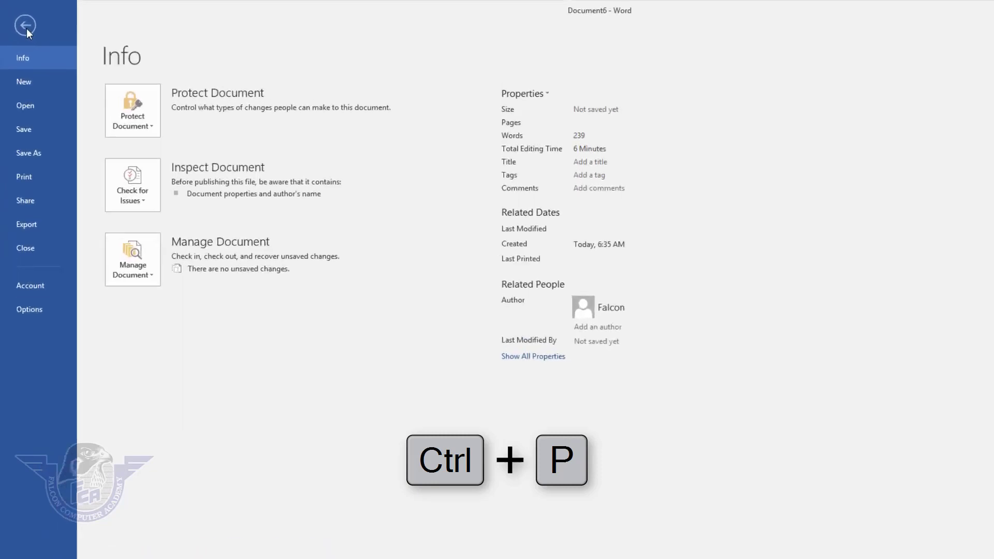
{"action": "left_click", "coordinate": [49, 260]}
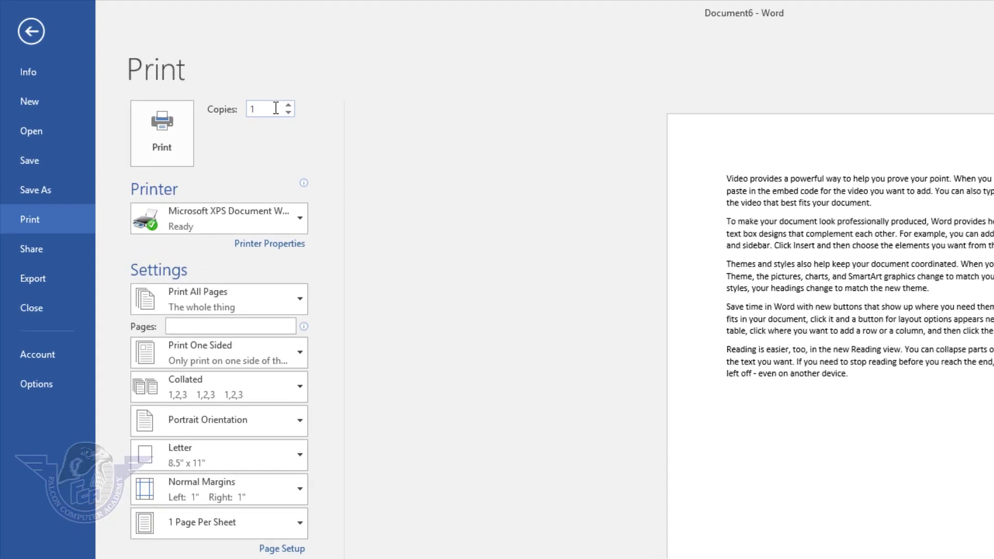
{"action": "left_click", "coordinate": [288, 105]}
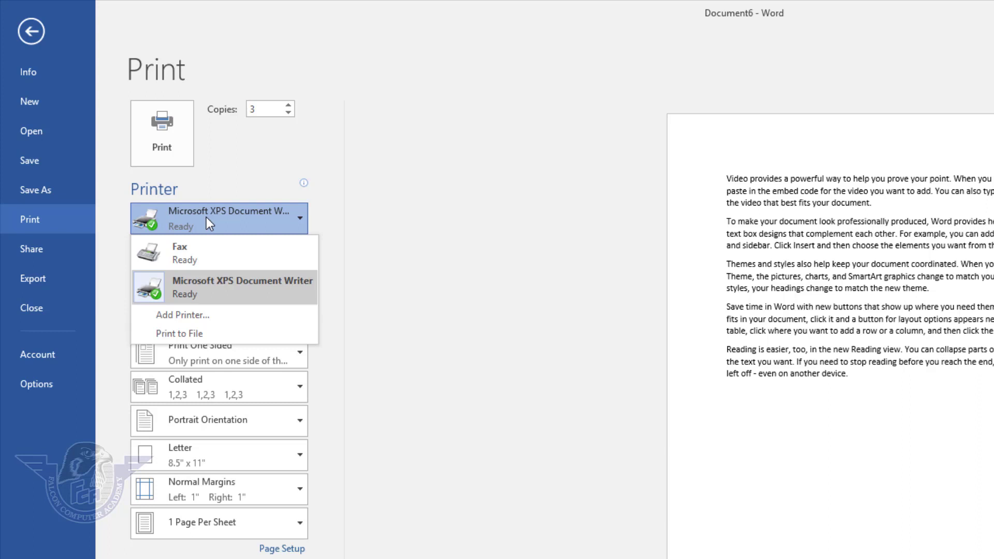
{"action": "left_click", "coordinate": [206, 290]}
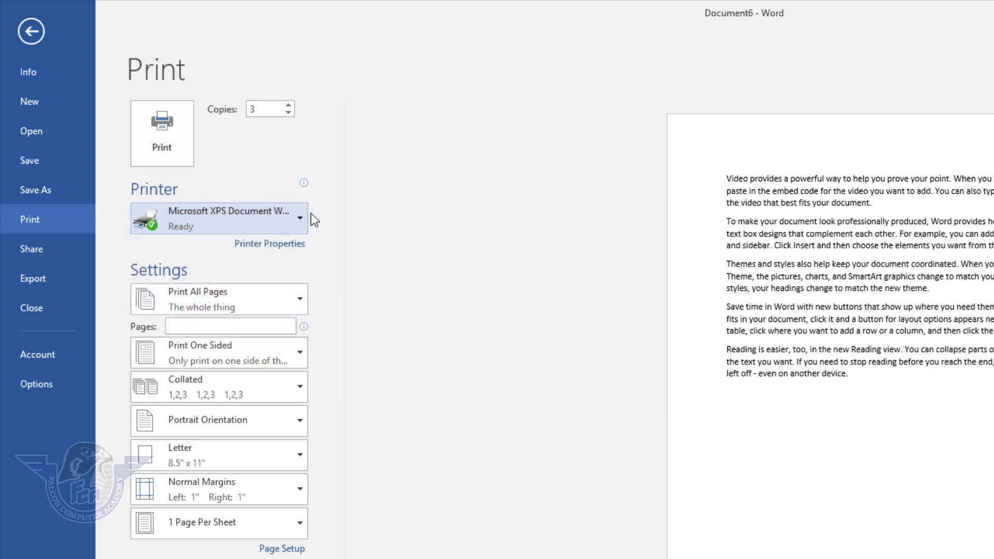
{"action": "left_click", "coordinate": [214, 291]}
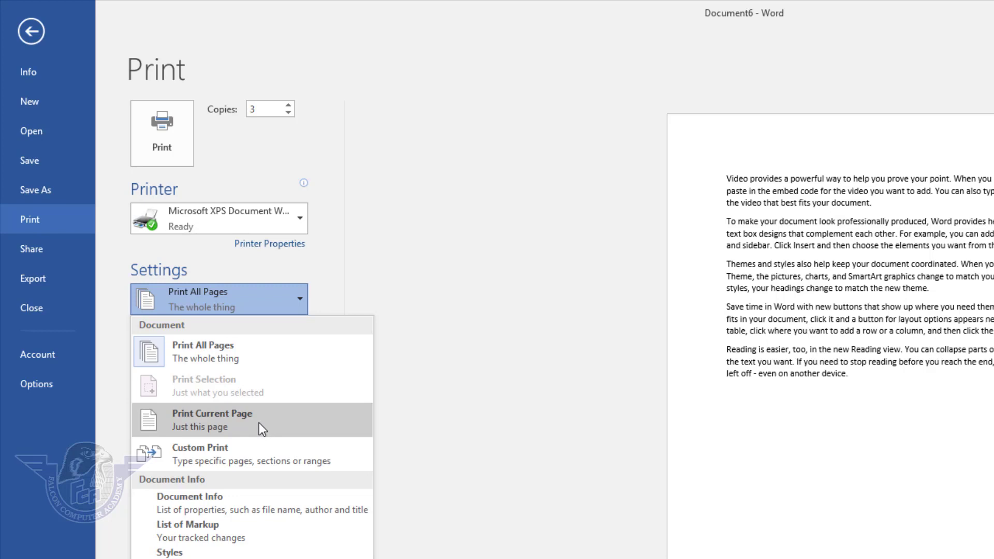
- Print only custom pages 3,8,10-20, keeping one-sided printing
{"action": "left_click", "coordinate": [220, 446]}
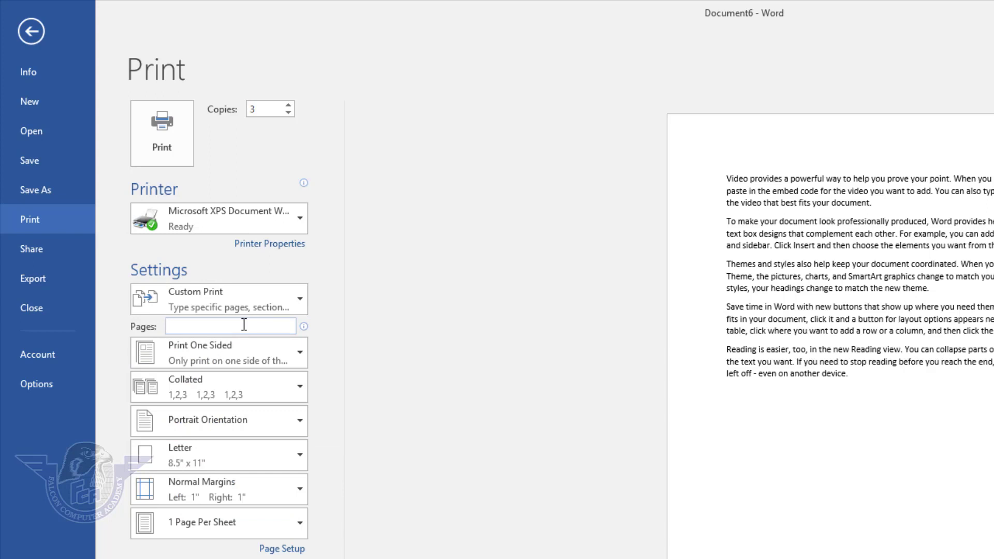
{"action": "type", "text": "3"}
{"action": "type", "text": ","}
{"action": "type", "text": "8"}
{"action": "type", "text": ","}
{"action": "type", "text": "10-"}
{"action": "type", "text": "20"}
{"action": "left_click", "coordinate": [233, 352]}
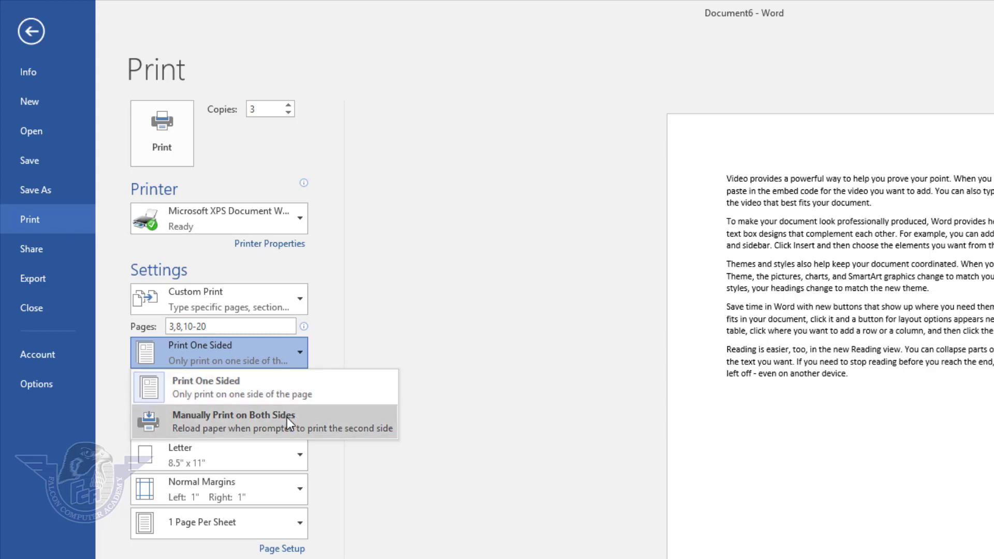
{"action": "left_click", "coordinate": [269, 356]}
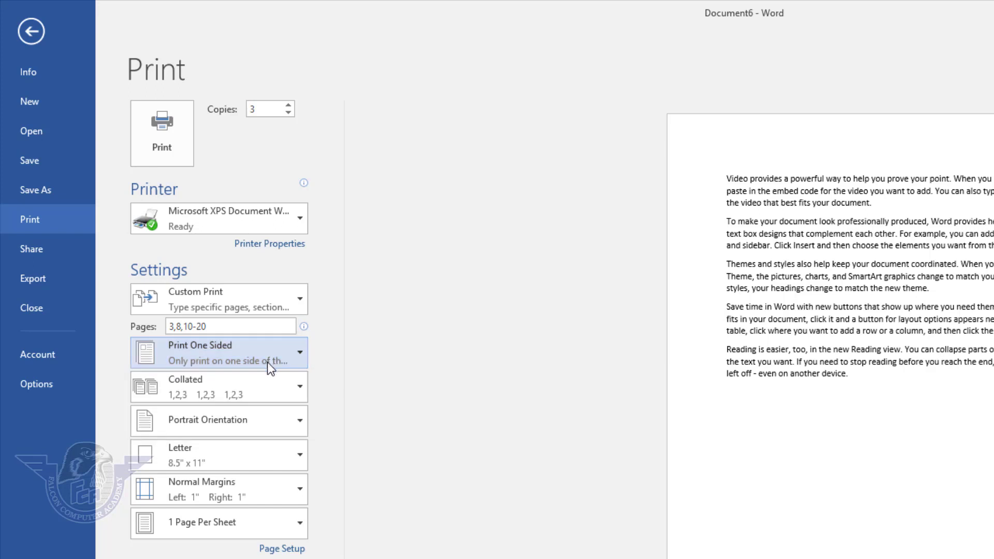
{"action": "left_click", "coordinate": [240, 386]}
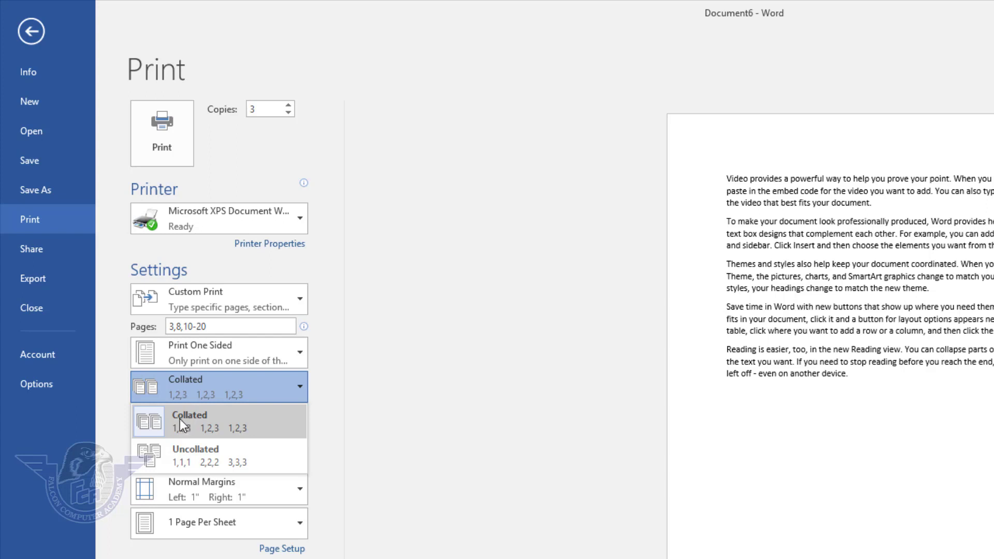
- Make the printout uncollated in Landscape orientation
{"action": "left_click", "coordinate": [191, 445]}
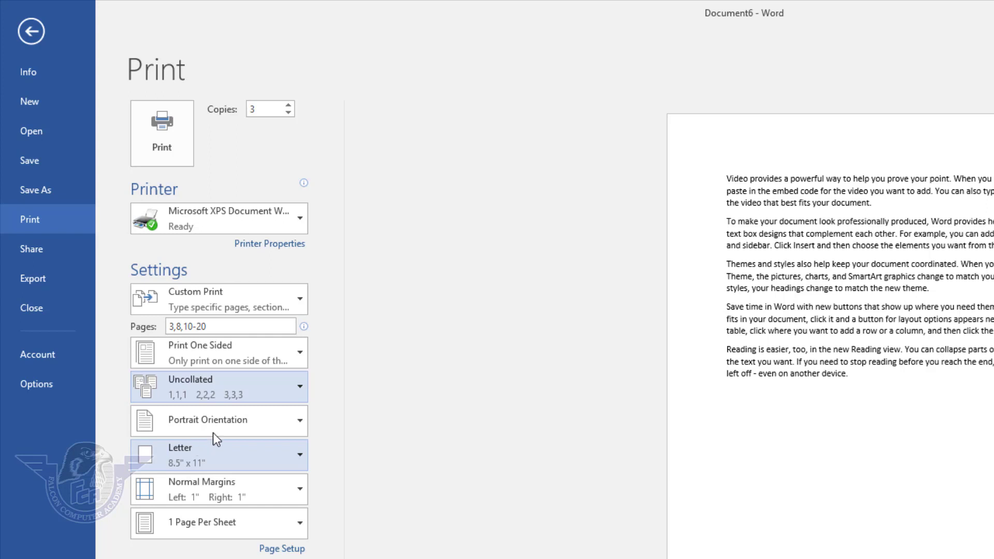
{"action": "left_click", "coordinate": [229, 419]}
{"action": "left_click", "coordinate": [212, 457]}
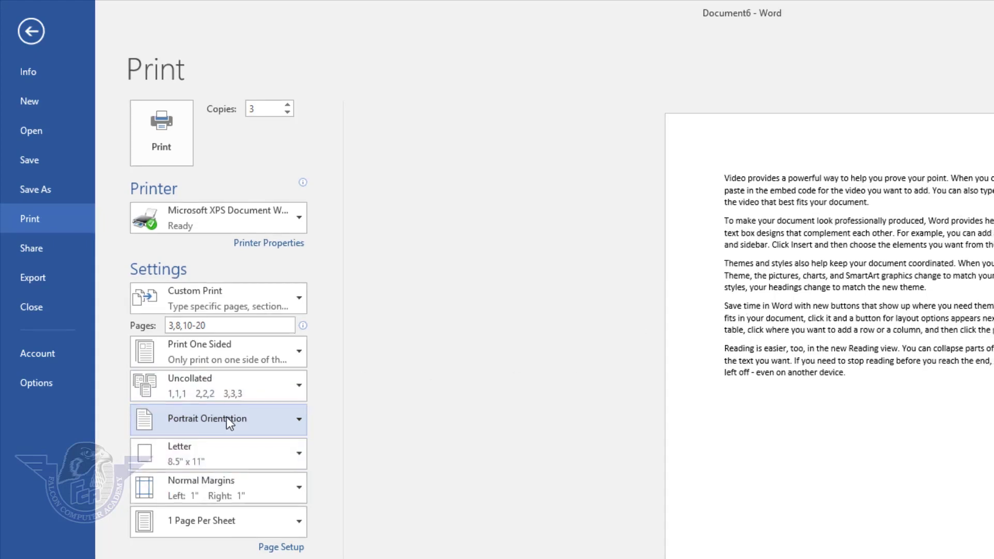
{"action": "left_click", "coordinate": [226, 417]}
{"action": "left_click", "coordinate": [116, 325]}
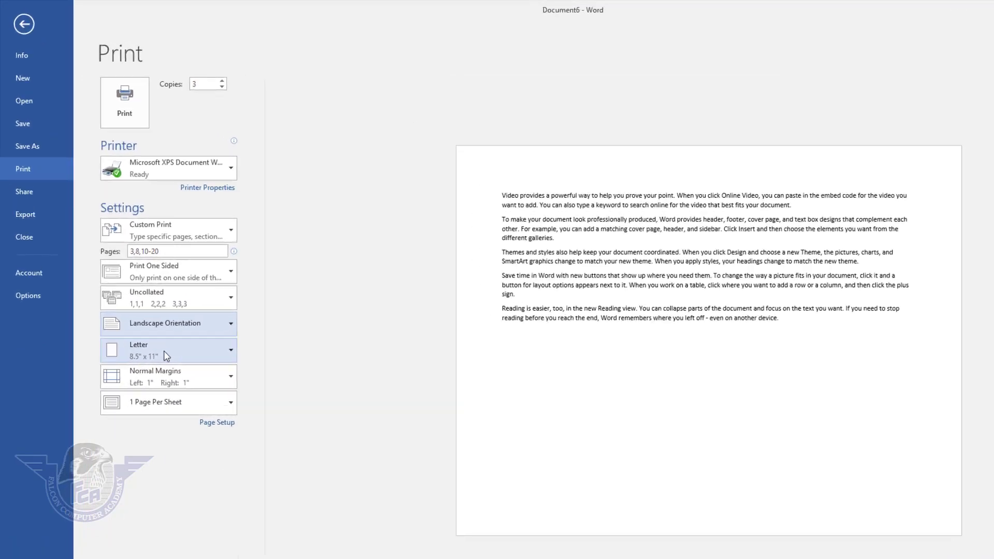
- Keep Letter paper size (after trying A4) and Normal margins
{"action": "left_click", "coordinate": [142, 303]}
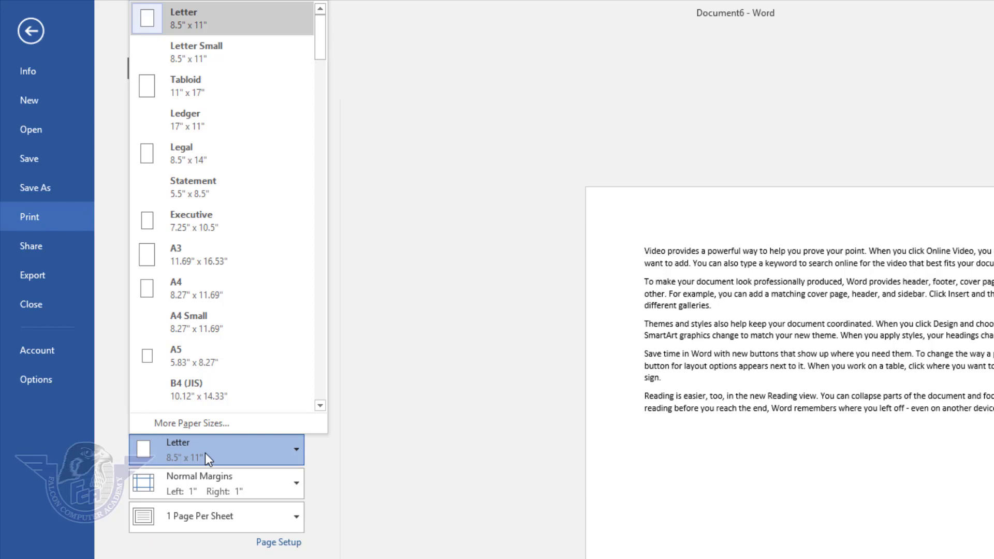
{"action": "left_click", "coordinate": [213, 279]}
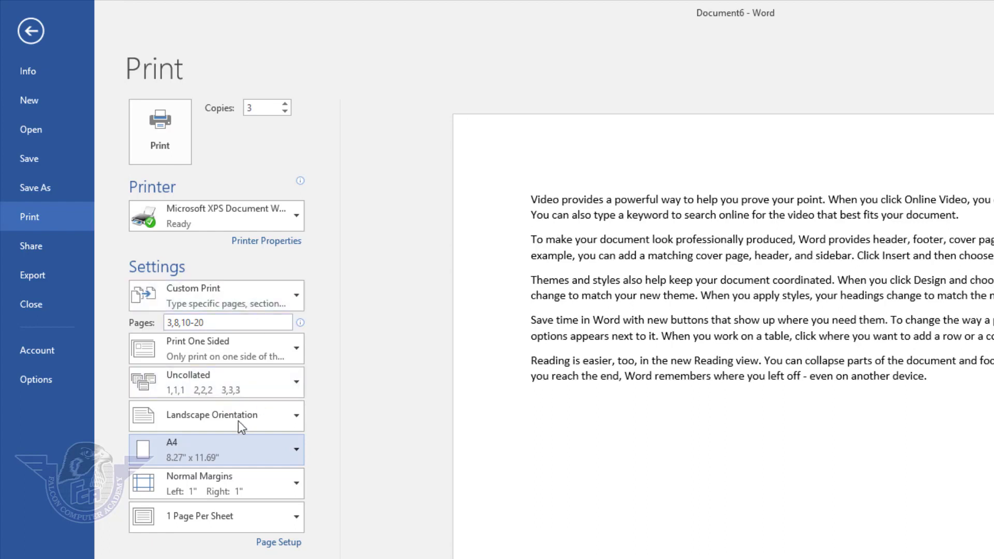
{"action": "left_click", "coordinate": [170, 445]}
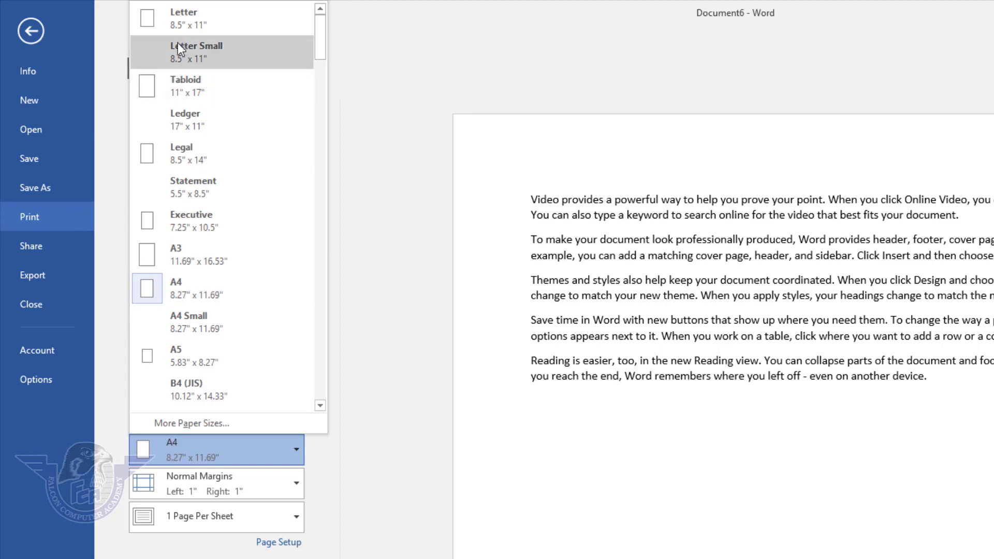
{"action": "left_click", "coordinate": [188, 17]}
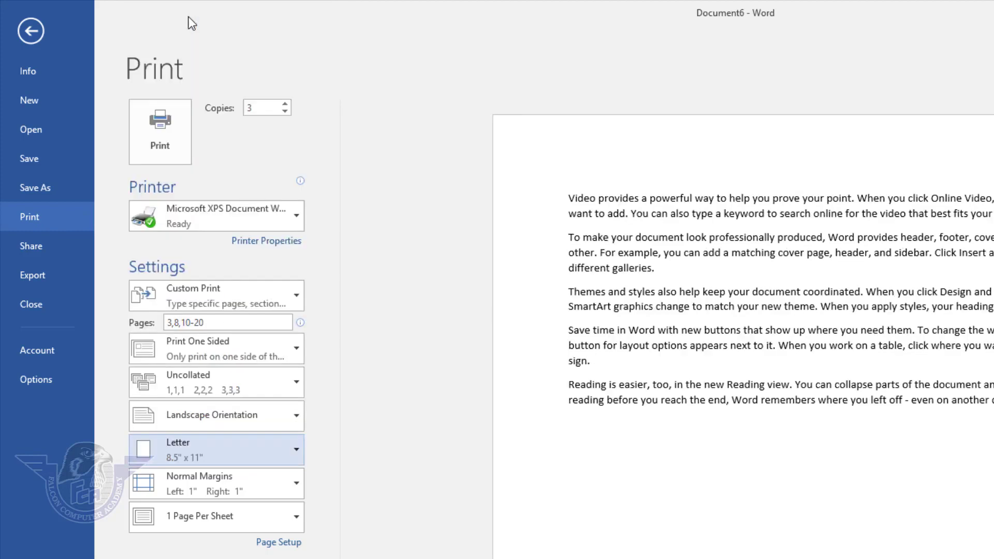
{"action": "left_click", "coordinate": [265, 485]}
{"action": "left_click", "coordinate": [235, 165]}
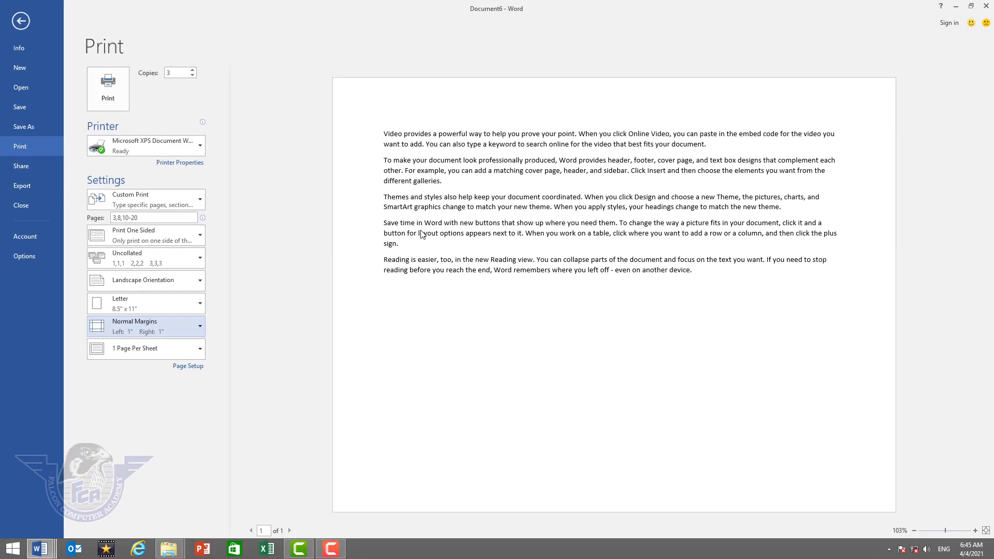
- Restrict editing to No changes (Read only), with Everyone ticked as an exception
{"action": "key", "text": "Escape"}
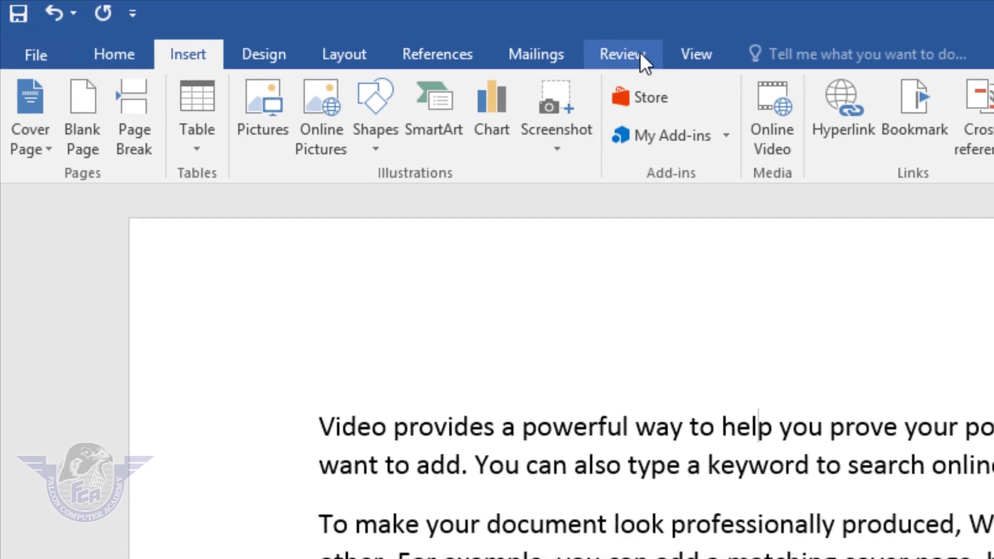
{"action": "left_click", "coordinate": [637, 55]}
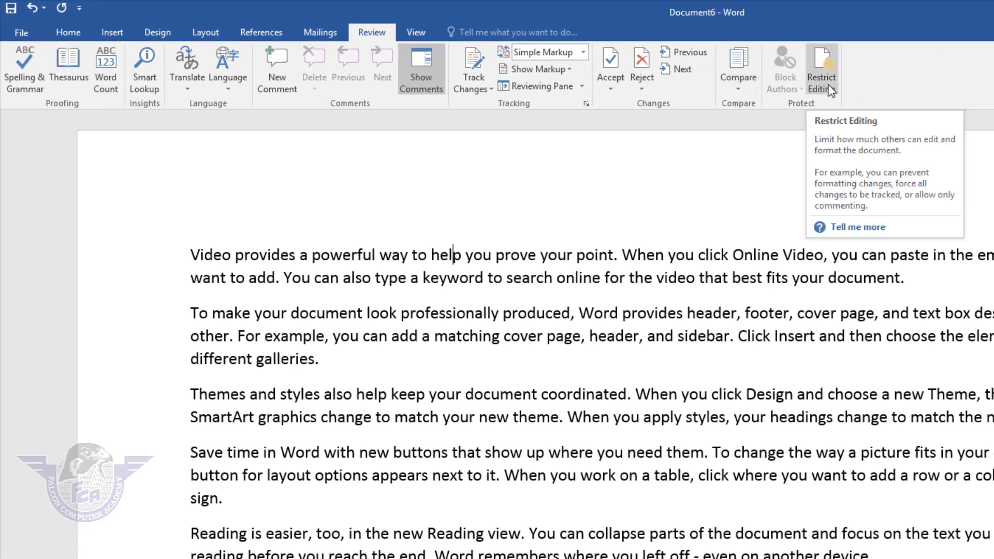
{"action": "left_click", "coordinate": [822, 78]}
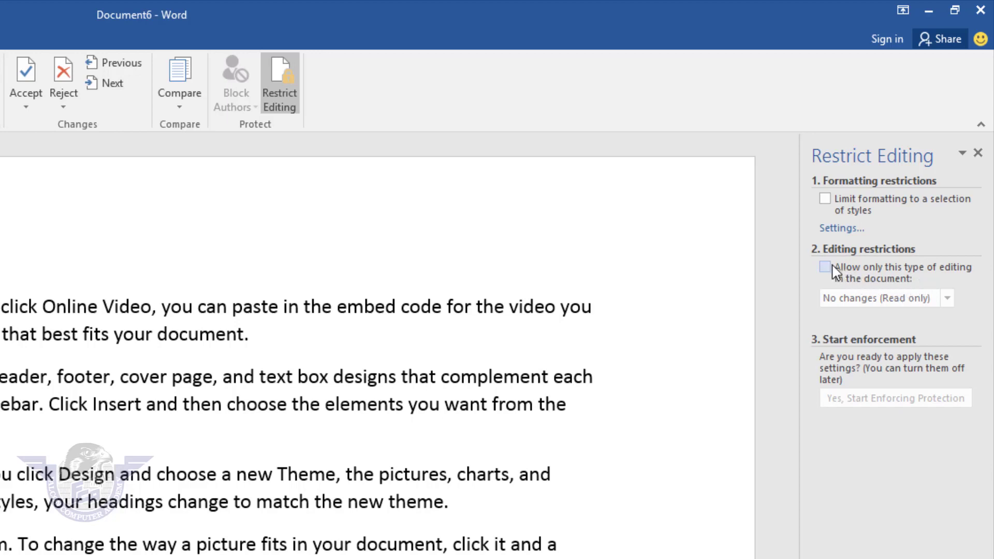
{"action": "left_click", "coordinate": [825, 267]}
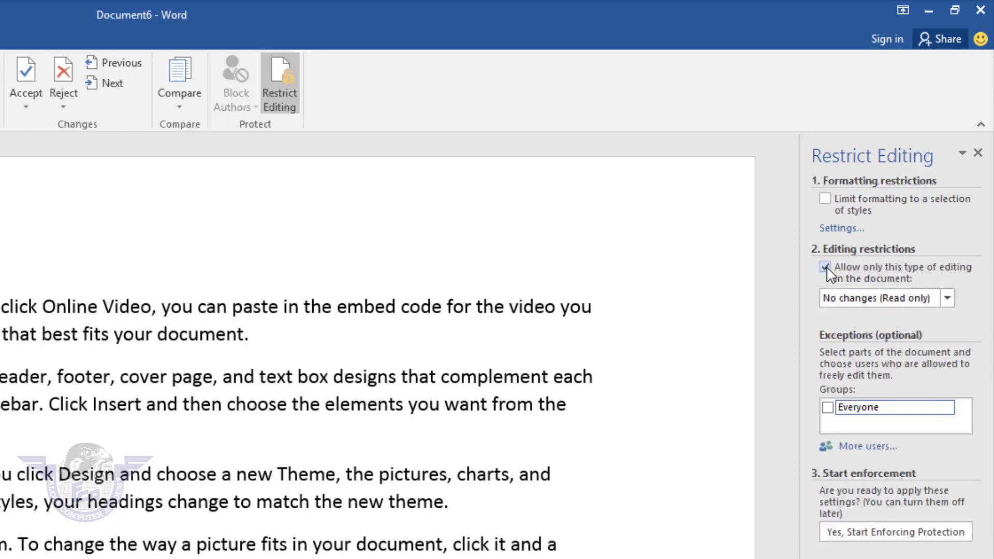
{"action": "left_click", "coordinate": [868, 300]}
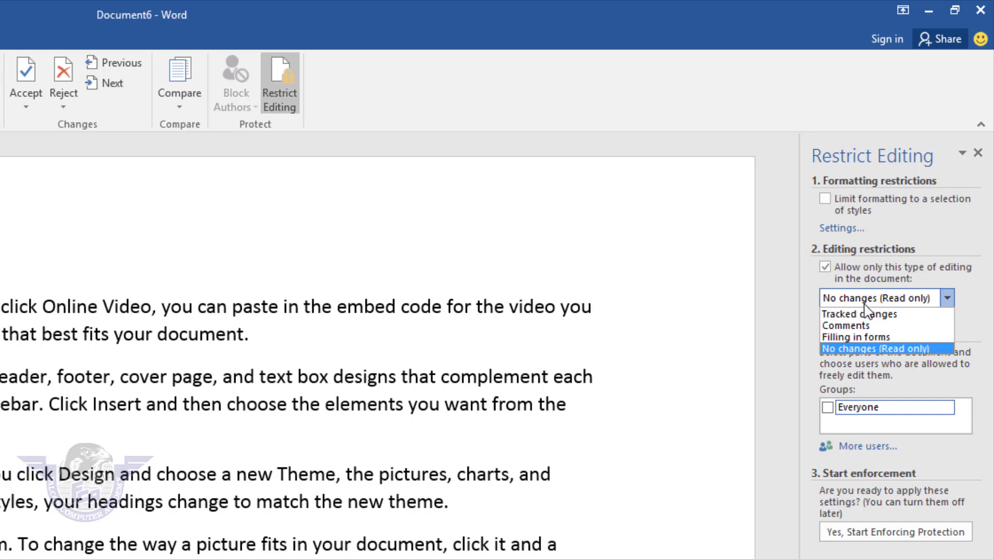
{"action": "left_click", "coordinate": [849, 349]}
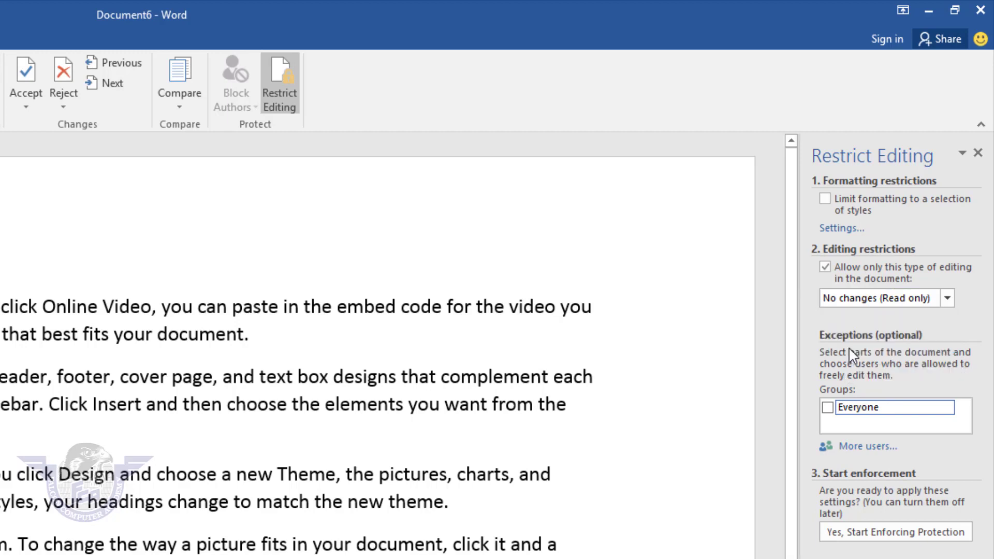
{"action": "left_click", "coordinate": [827, 407]}
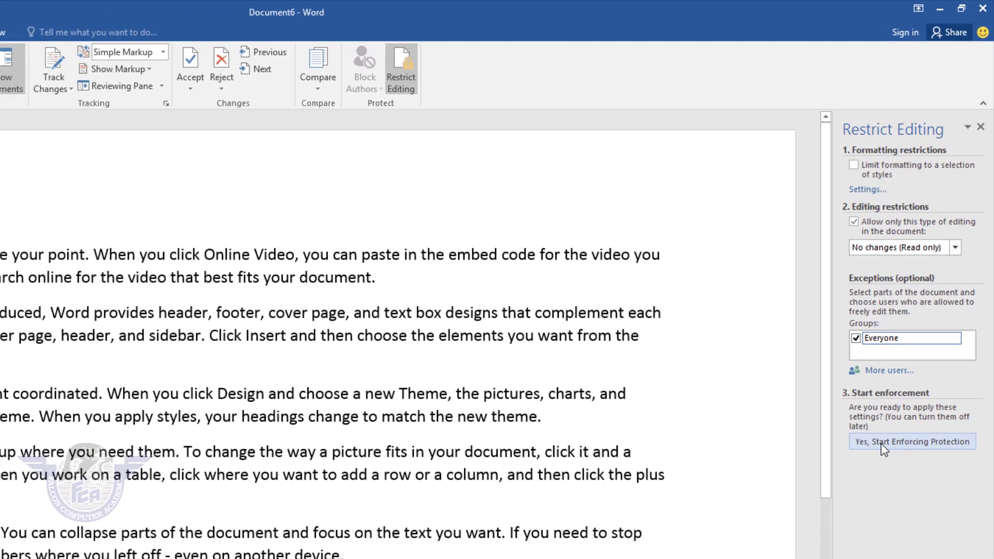
{"action": "left_click", "coordinate": [878, 443]}
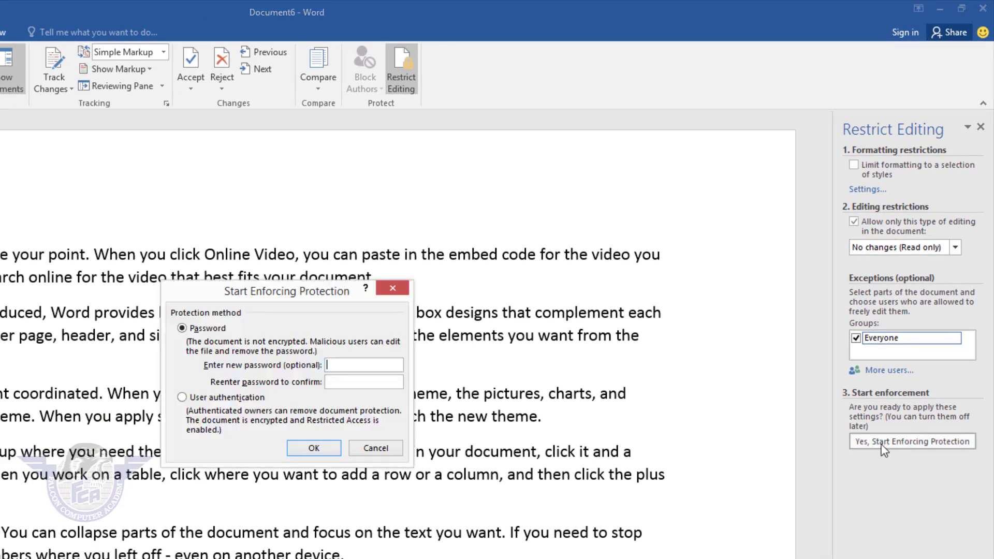
{"action": "left_click", "coordinate": [370, 366]}
{"action": "left_click", "coordinate": [365, 383]}
{"action": "left_click", "coordinate": [314, 448]}
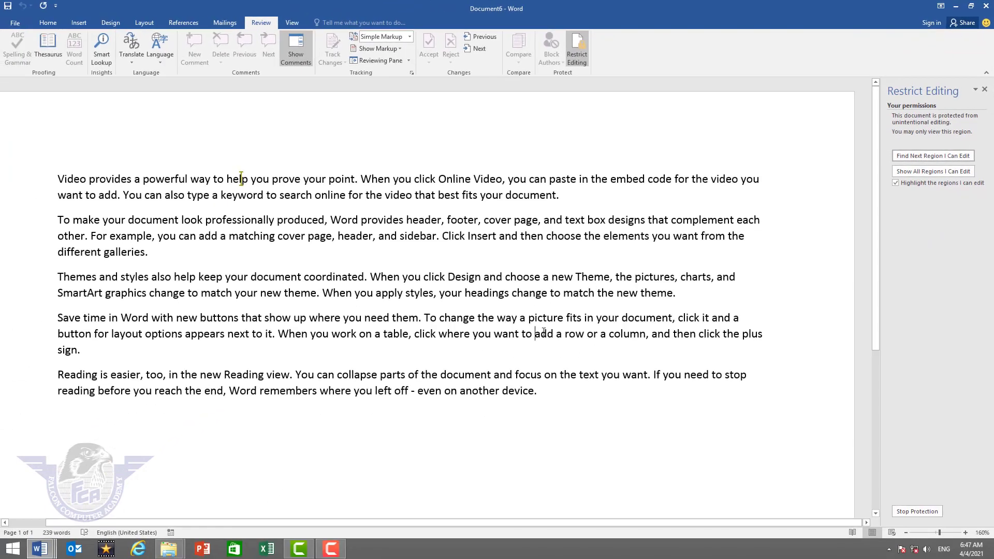
{"action": "left_click_drag", "start_coordinate": [554, 334], "coordinate": [70, 204]}
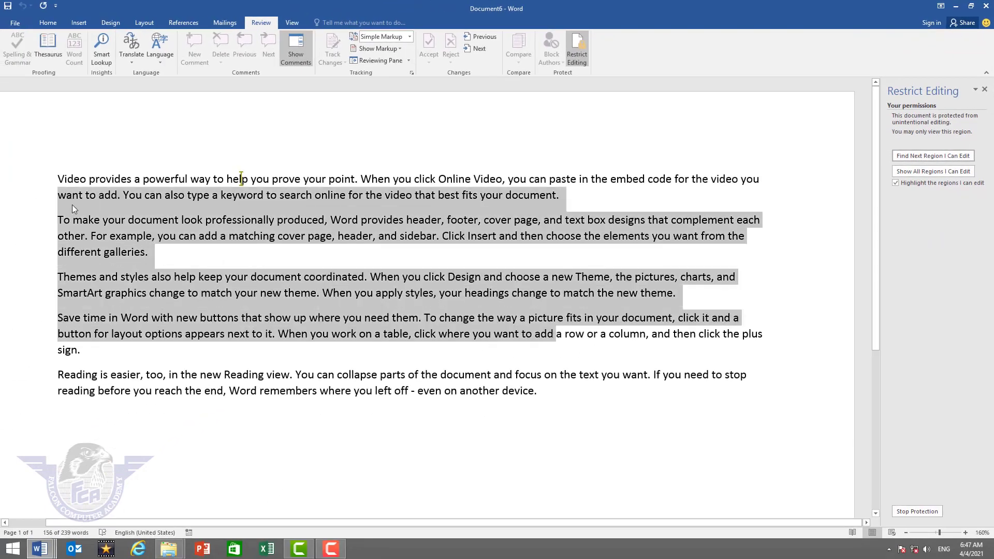
{"action": "key", "text": "Delete"}
{"action": "key", "text": "Delete"}
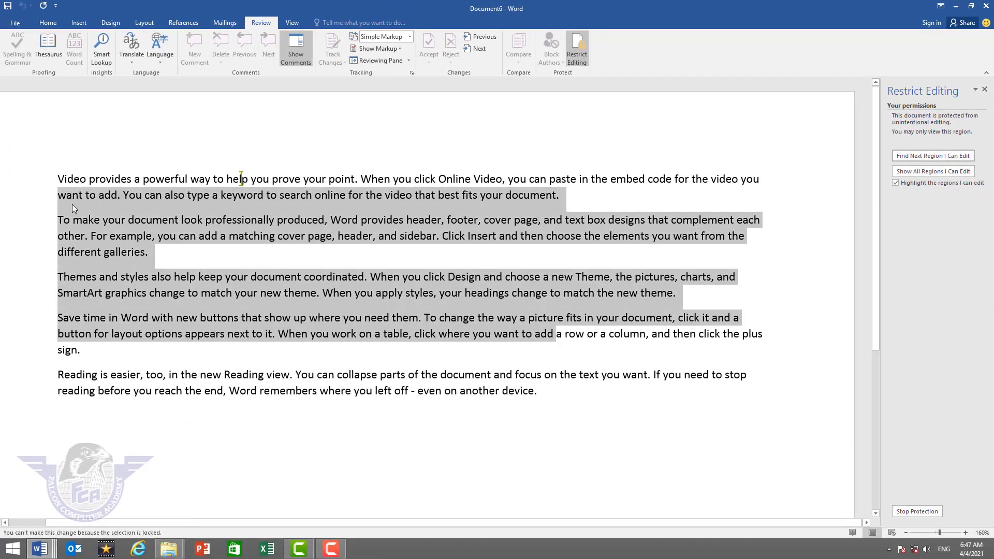
{"action": "key", "text": "Delete"}
{"action": "left_click", "coordinate": [54, 23]}
{"action": "left_click", "coordinate": [381, 279]}
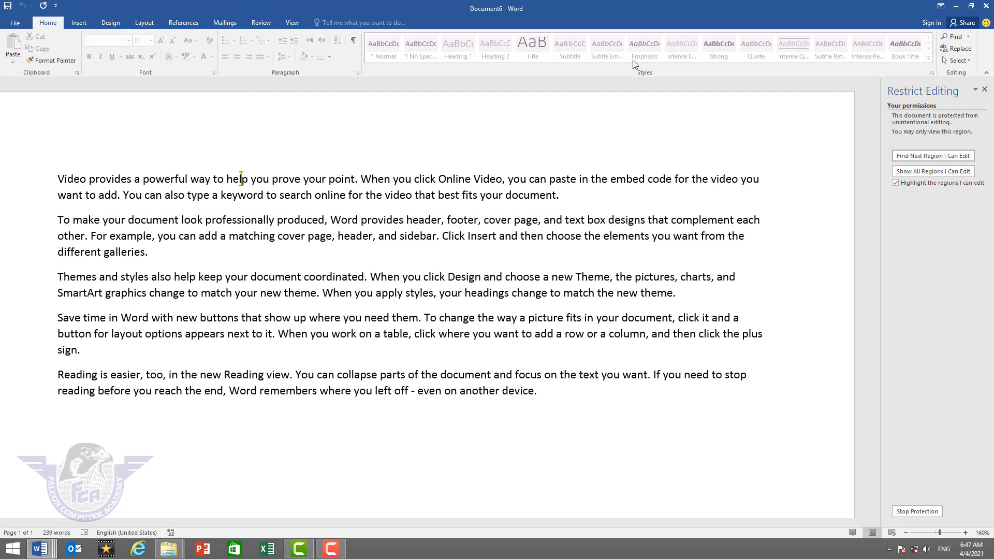
{"action": "left_click", "coordinate": [292, 23]}
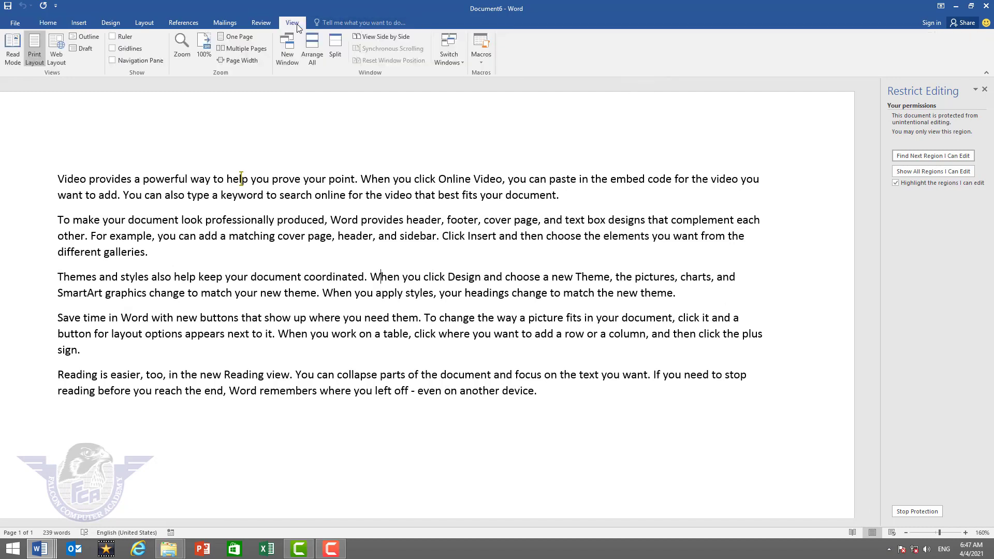
{"action": "left_click", "coordinate": [266, 22]}
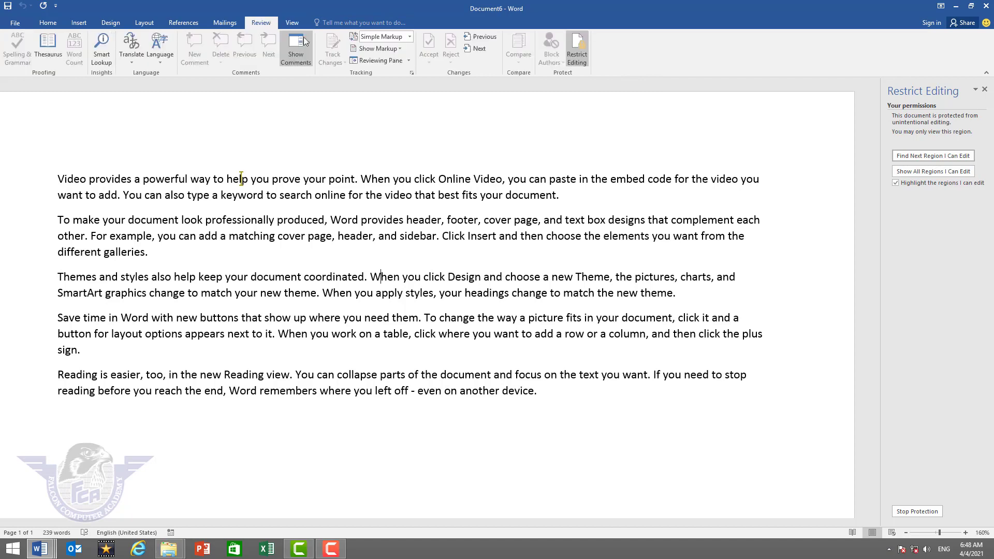
{"action": "left_click", "coordinate": [516, 334]}
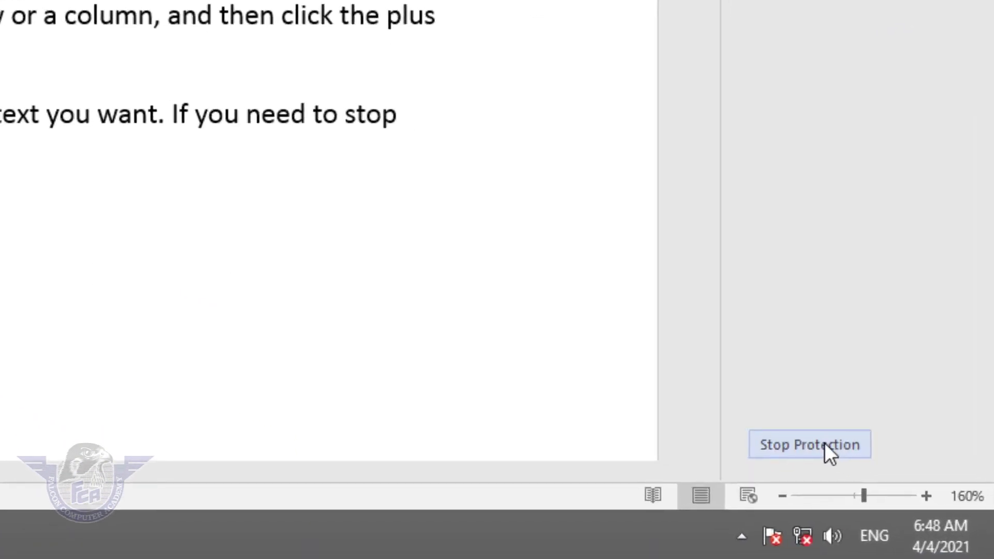
- Stop the document protection by entering the protection password
{"action": "left_click", "coordinate": [825, 451]}
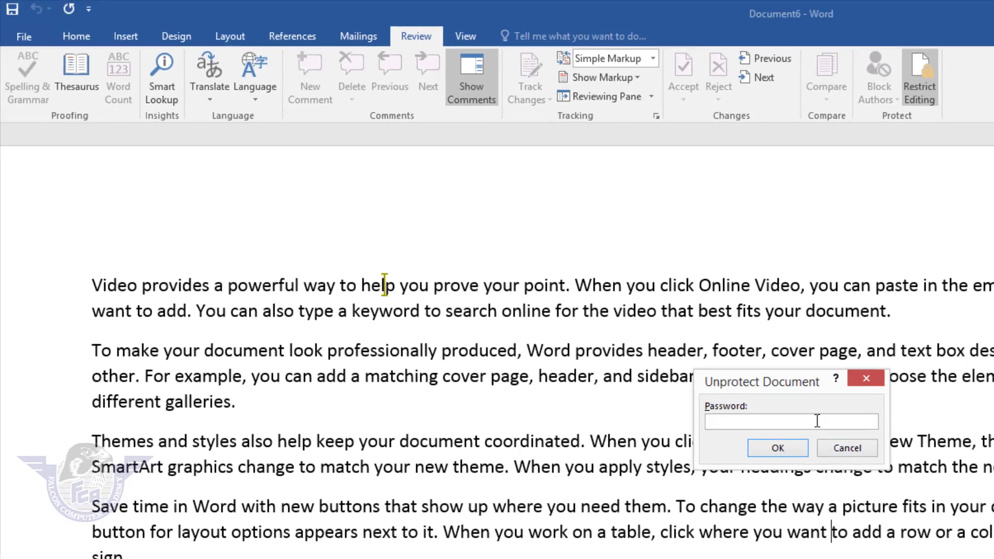
{"action": "key", "text": "Return"}
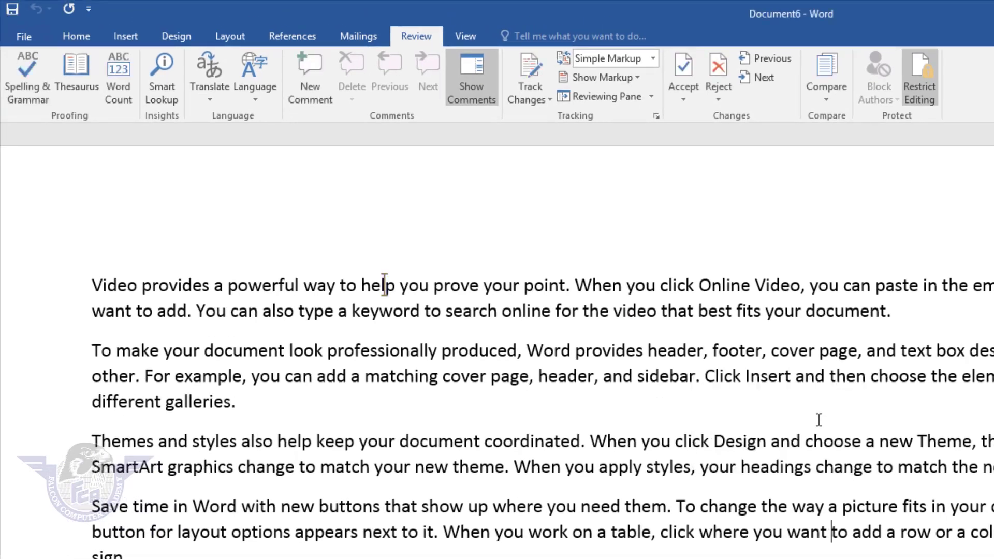
- Replace the text from 'graphics' through 'sign' with 'jljljljll' and start a new line
{"action": "left_click_drag", "start_coordinate": [140, 555], "coordinate": [226, 468]}
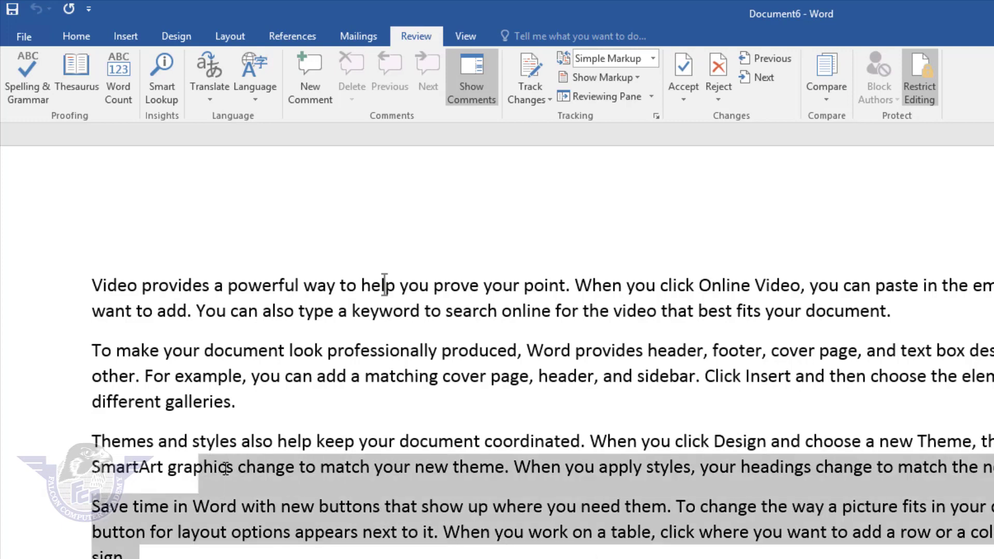
{"action": "key", "text": "BackSpace"}
{"action": "type", "text": "jljl"}
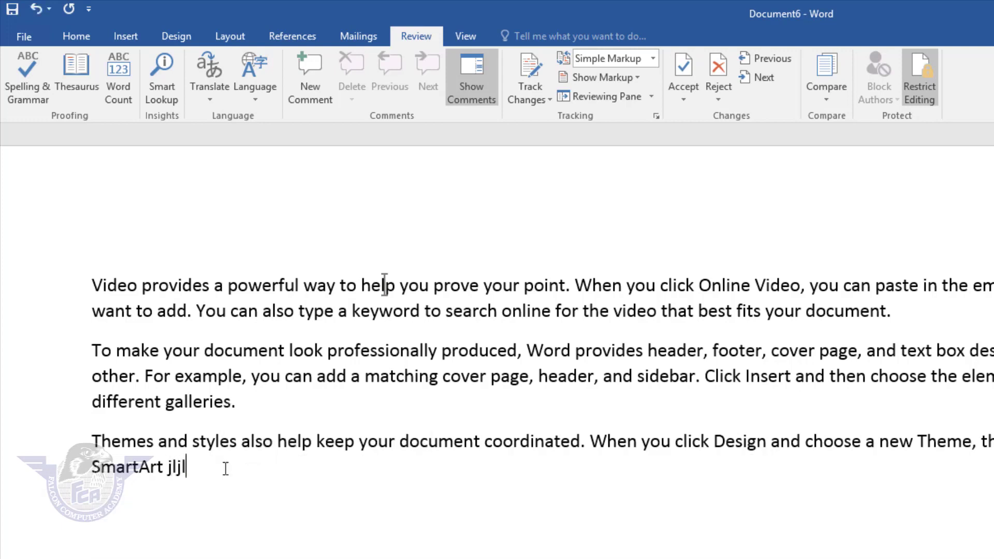
{"action": "type", "text": "jljll"}
{"action": "key", "text": "Return"}
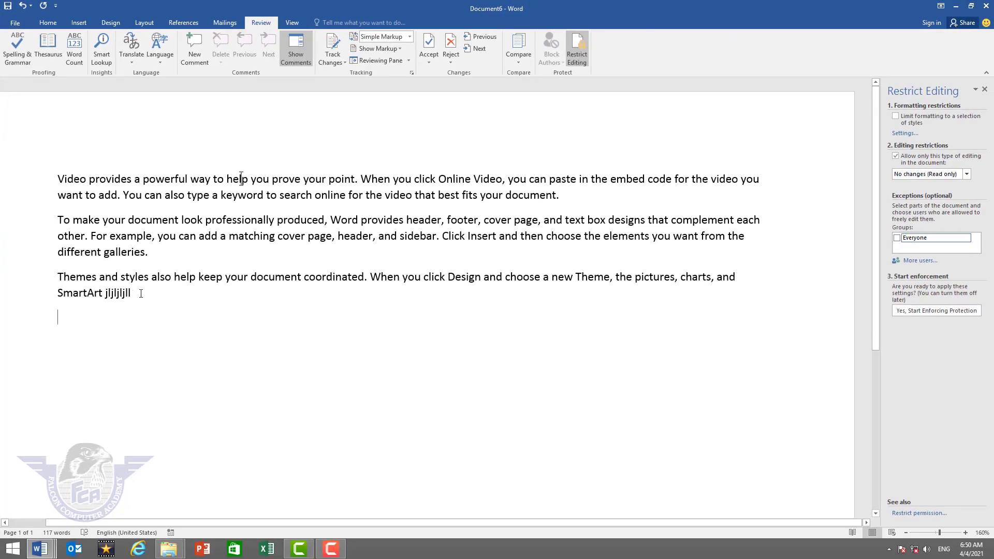
- Clear the document and type Falcon Computer Academy, Office management, MS Word and File button
{"action": "key", "text": "ctrl+a"}
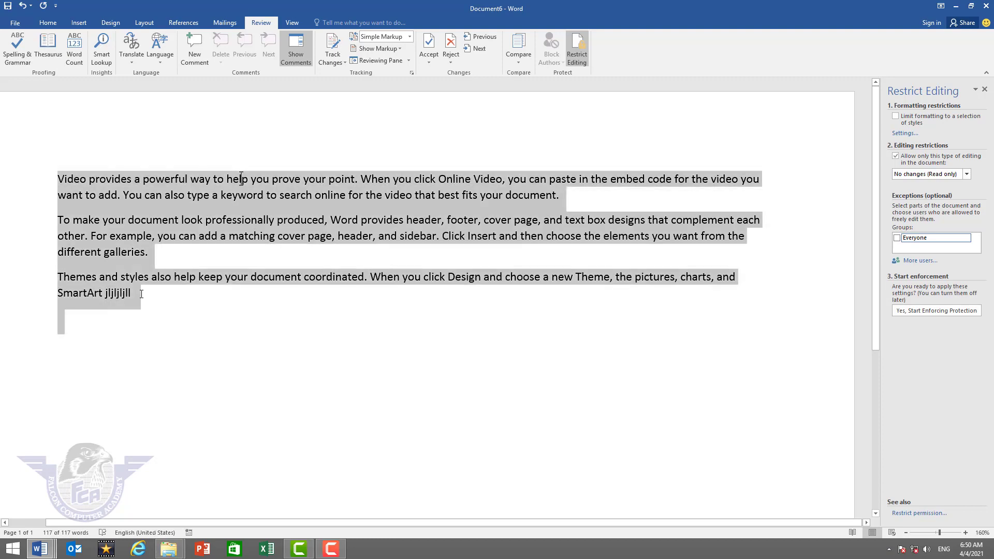
{"action": "key", "text": "Delete"}
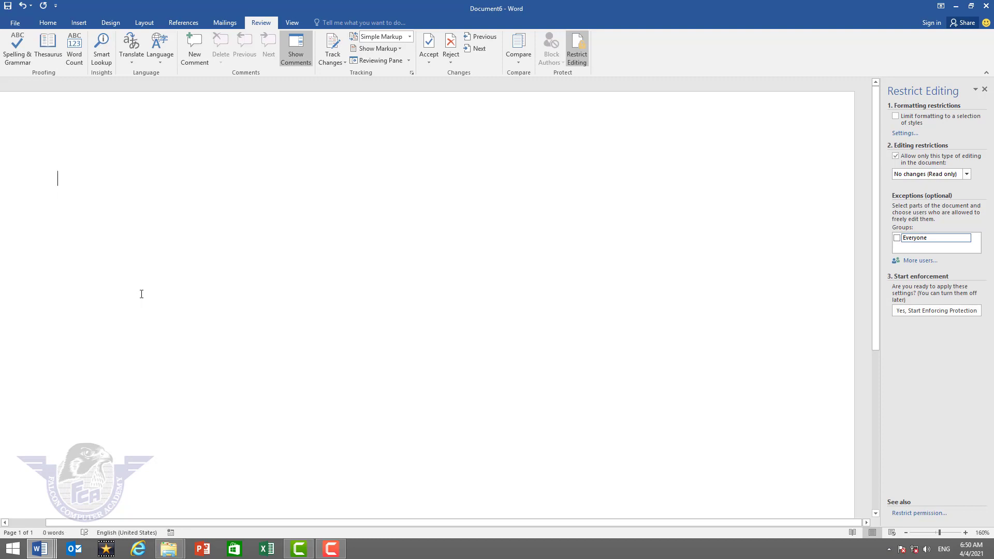
{"action": "type", "text": "Falcon Computer "}
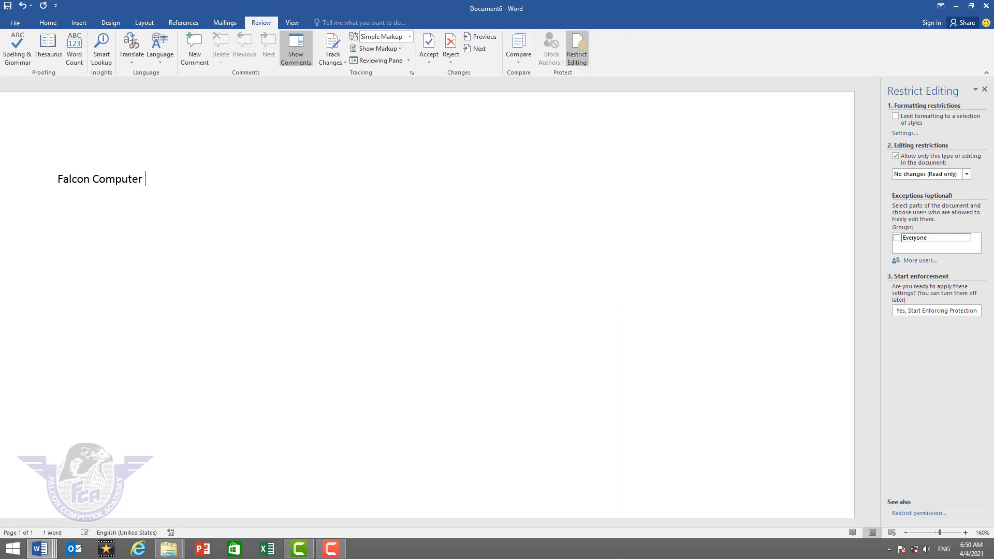
{"action": "type", "text": "Academy "}
{"action": "type", "text": "Off"}
{"action": "type", "text": "ice management"}
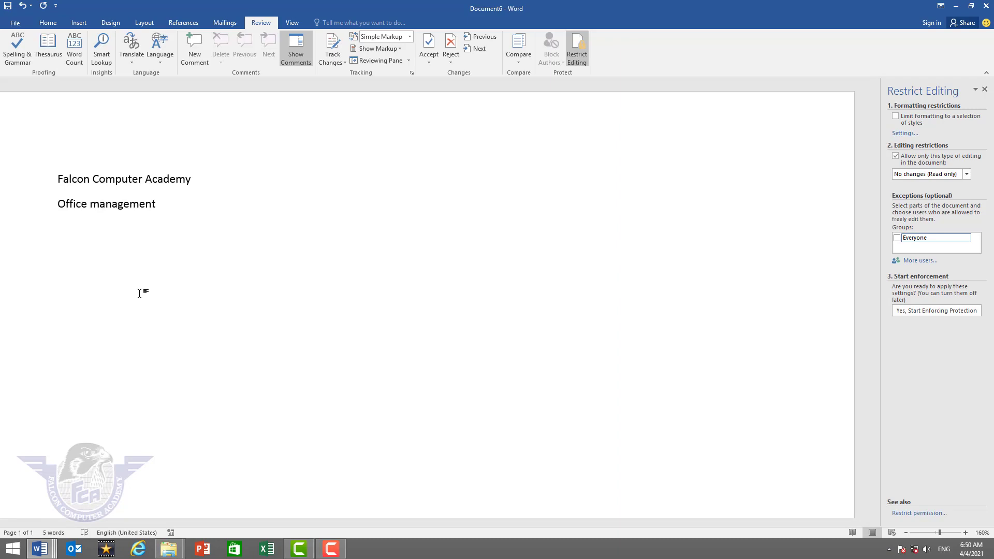
{"action": "key", "text": "Return"}
{"action": "type", "text": "MS Word"}
{"action": "key", "text": "Return"}
{"action": "type", "text": "Fil"}
{"action": "type", "text": "e button"}
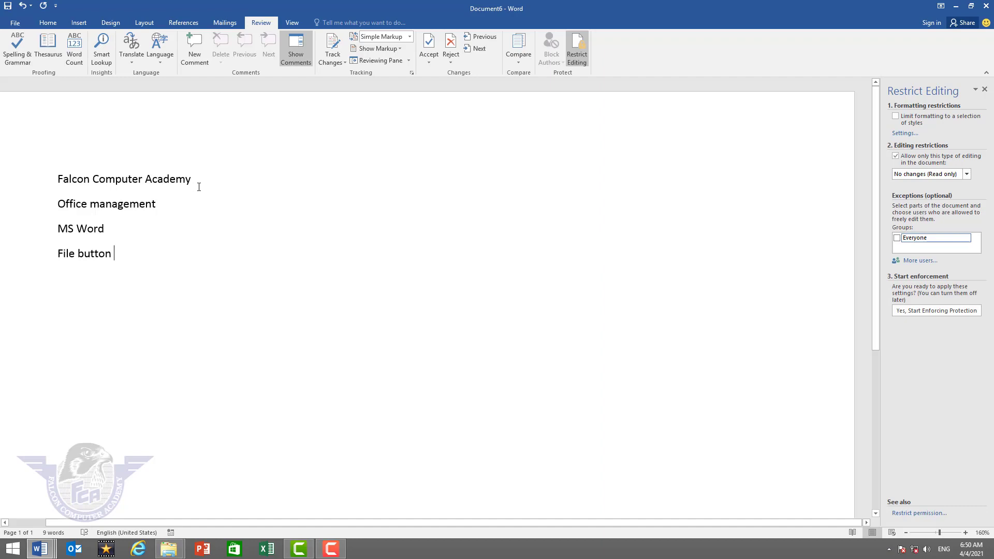
- Set Falcon Computer Academy to font size 26 and Office management to 22
{"action": "left_click_drag", "start_coordinate": [197, 184], "coordinate": [56, 179]}
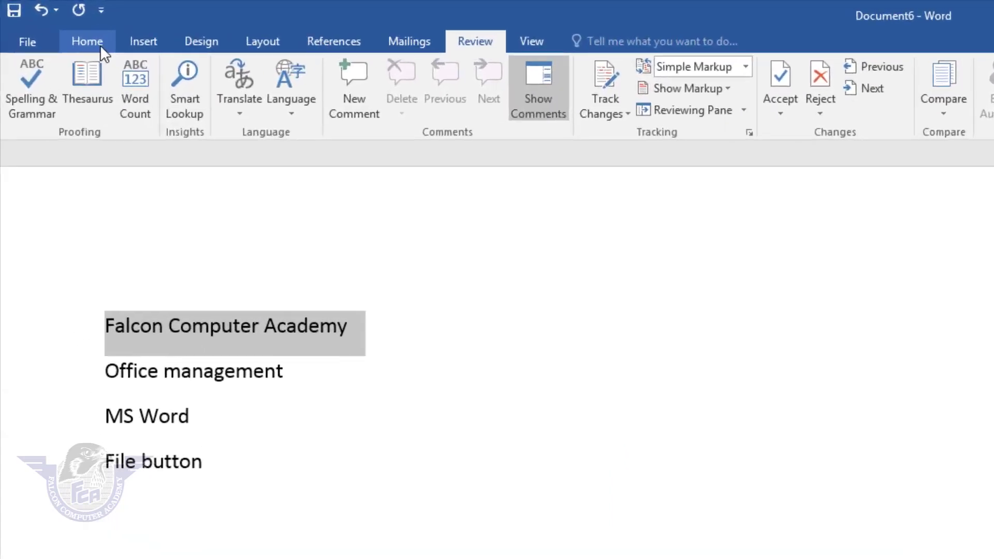
{"action": "left_click", "coordinate": [61, 28]}
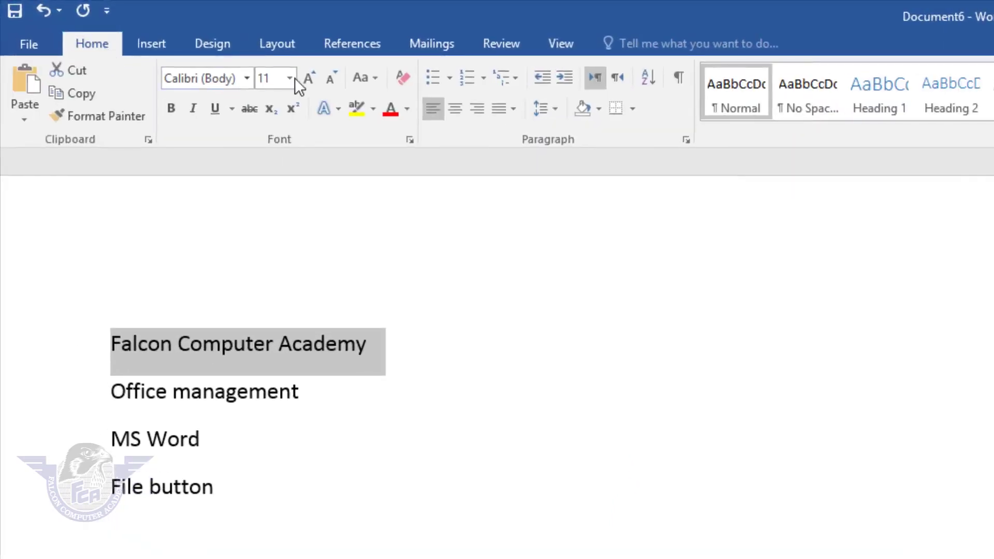
{"action": "left_click", "coordinate": [290, 78]}
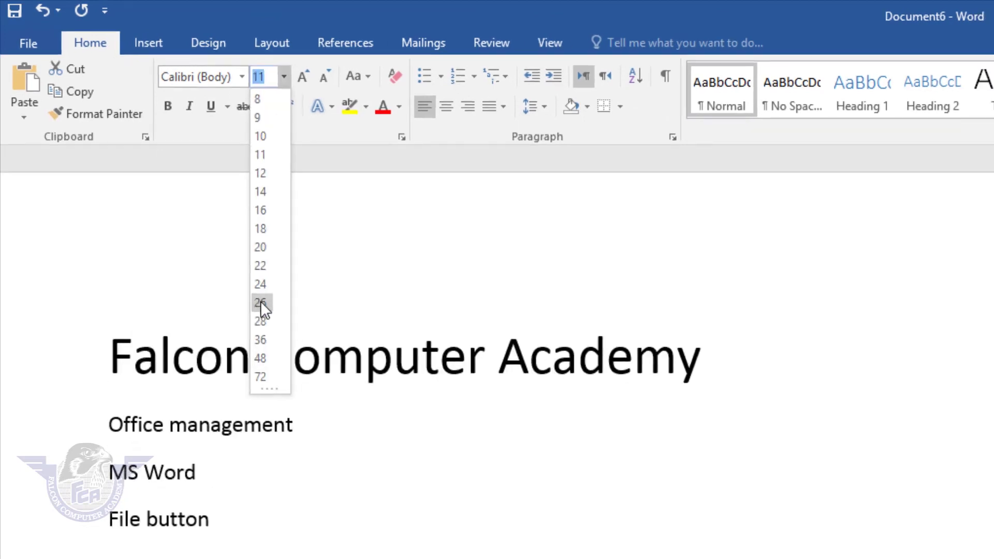
{"action": "left_click", "coordinate": [265, 309]}
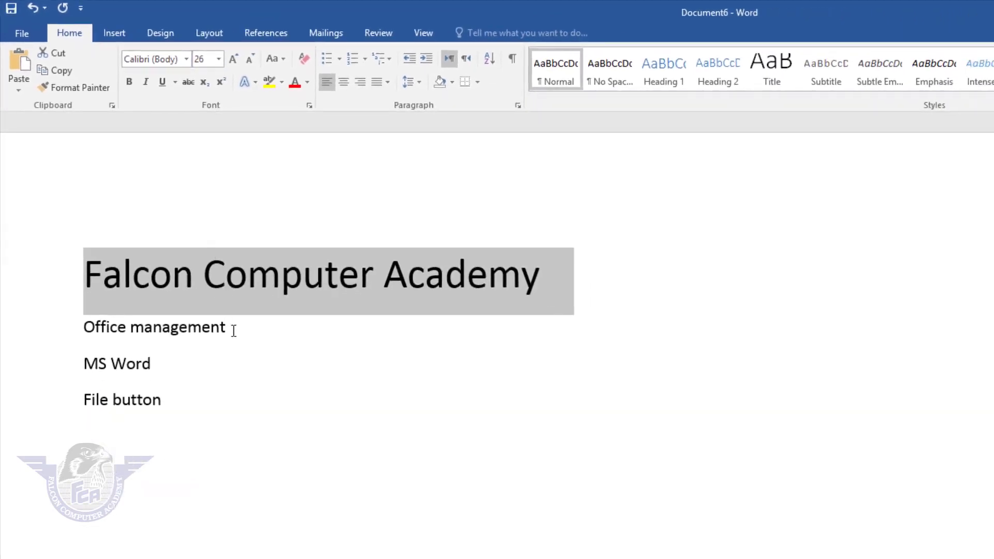
{"action": "mouse_move", "coordinate": [235, 327]}
{"action": "left_mouse_down"}
{"action": "mouse_move", "coordinate": [88, 314]}
{"action": "mouse_move", "coordinate": [87, 327]}
{"action": "left_mouse_up"}
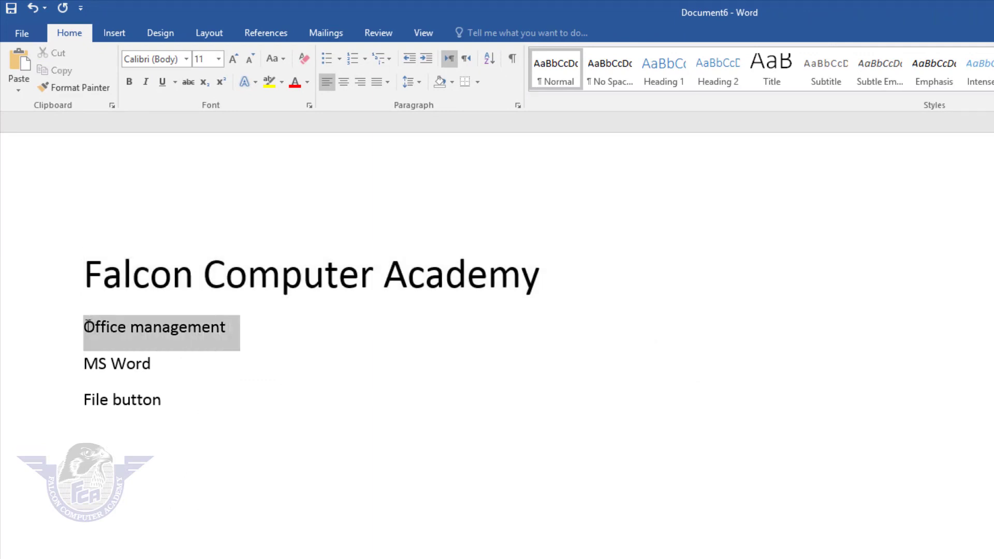
{"action": "left_click", "coordinate": [219, 61]}
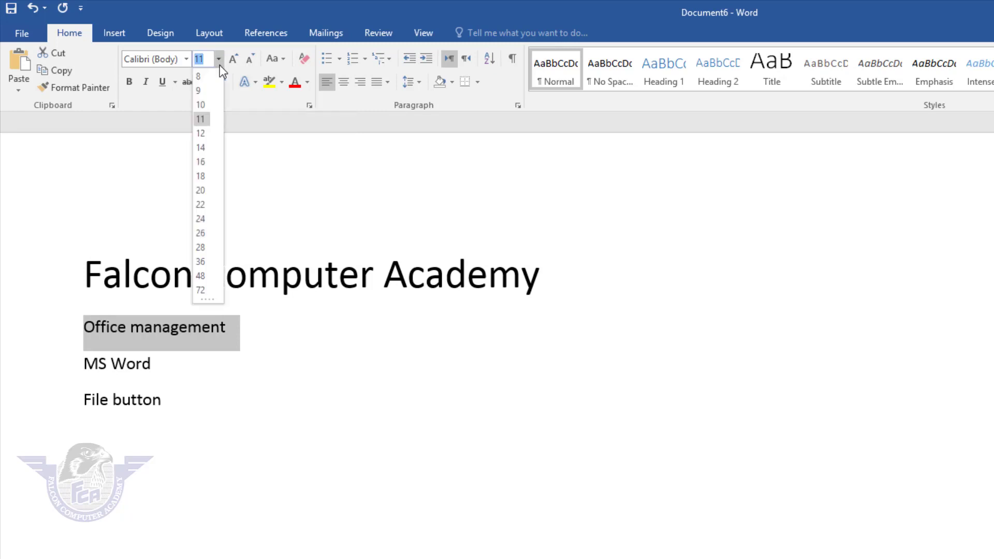
{"action": "left_click", "coordinate": [201, 205]}
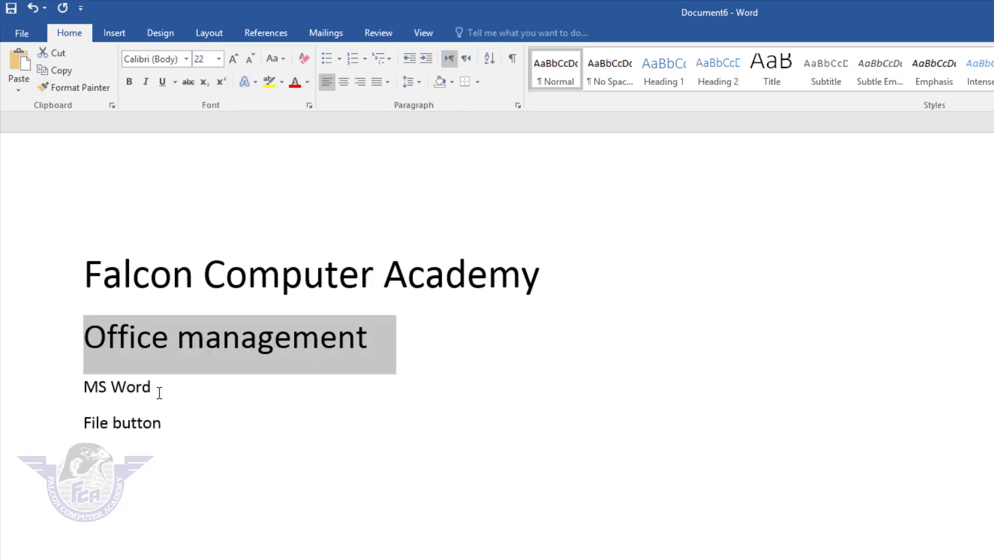
- Set MS Word to font size 14, leaving the File button line unchanged
{"action": "left_click_drag", "start_coordinate": [150, 387], "coordinate": [84, 389]}
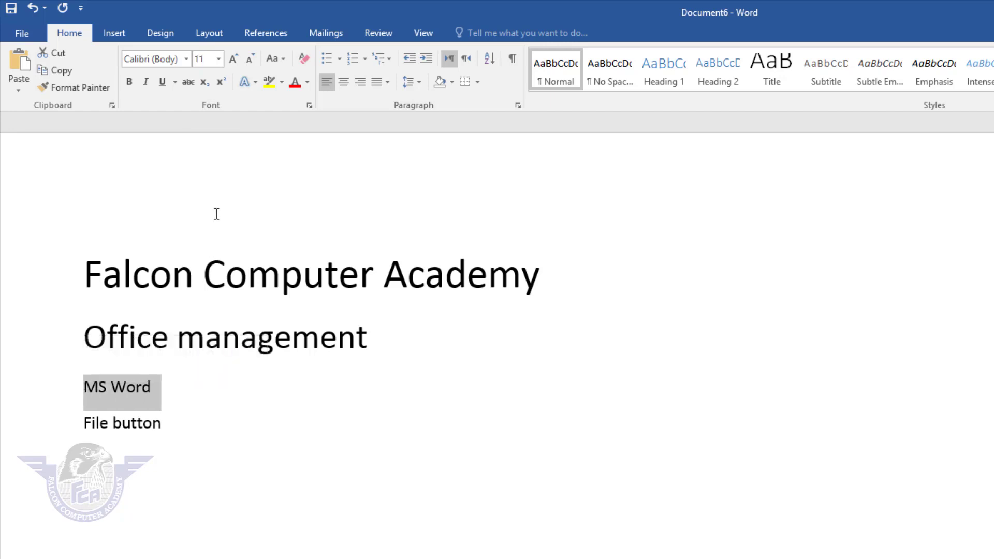
{"action": "left_click", "coordinate": [218, 59]}
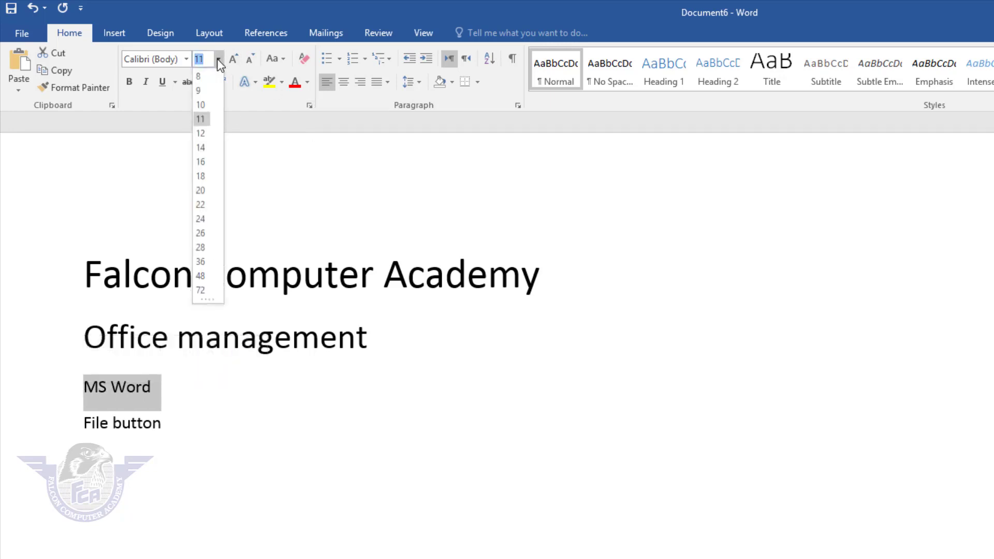
{"action": "left_click", "coordinate": [204, 149]}
{"action": "left_click", "coordinate": [182, 436]}
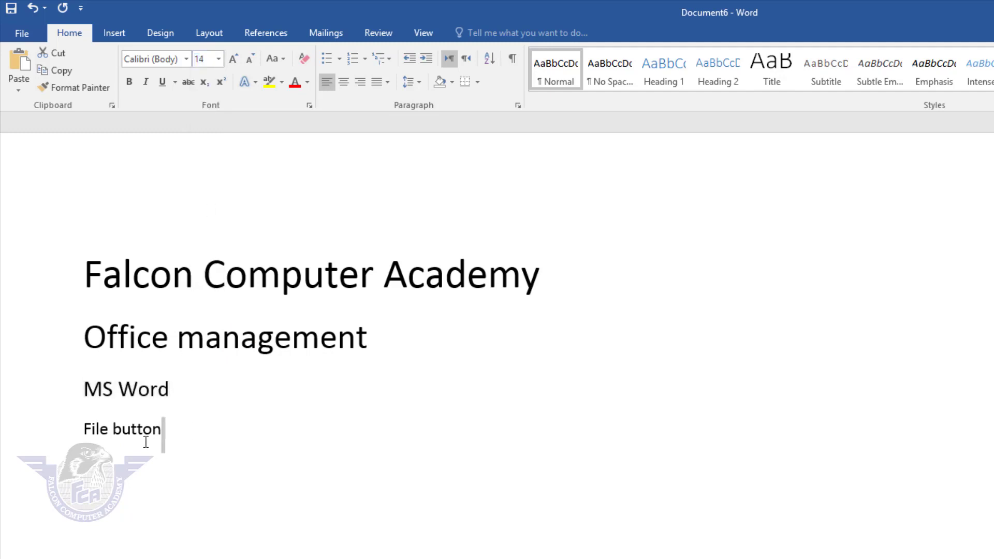
{"action": "left_click_drag", "start_coordinate": [145, 442], "coordinate": [86, 438]}
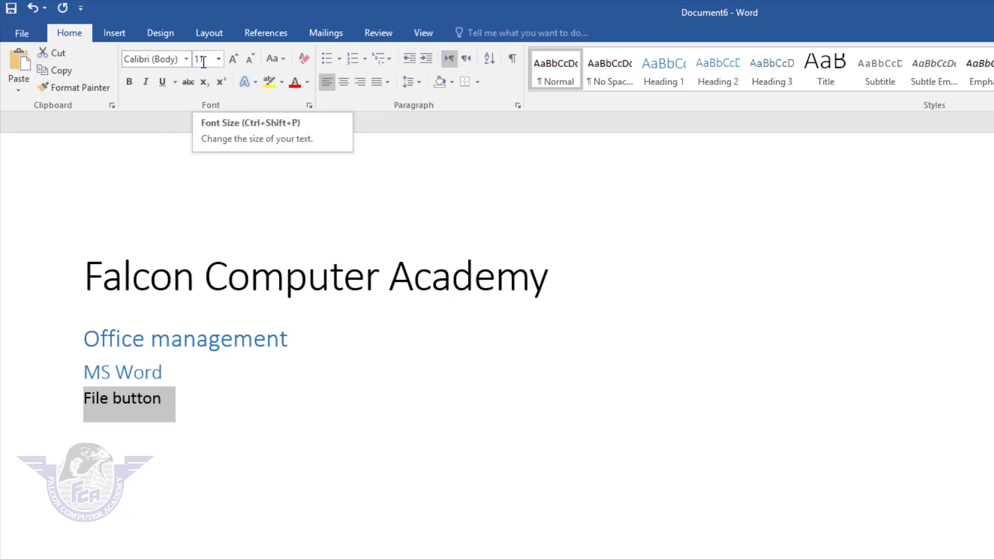
{"action": "key", "text": "Right"}
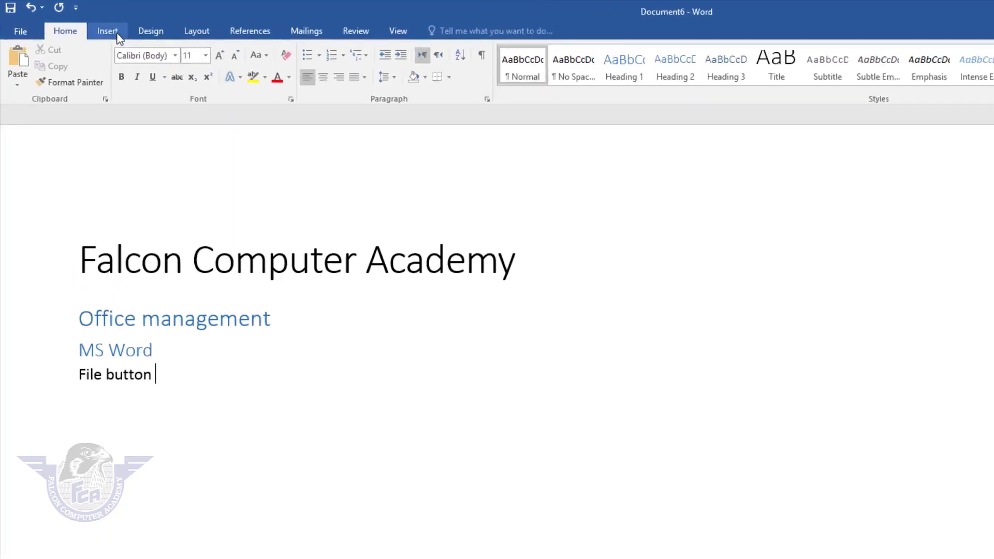
- Insert the picture DM0X_YkWAAAYTln.jpg from D:\Wallpaper\pic below the File button line
{"action": "left_click", "coordinate": [83, 22]}
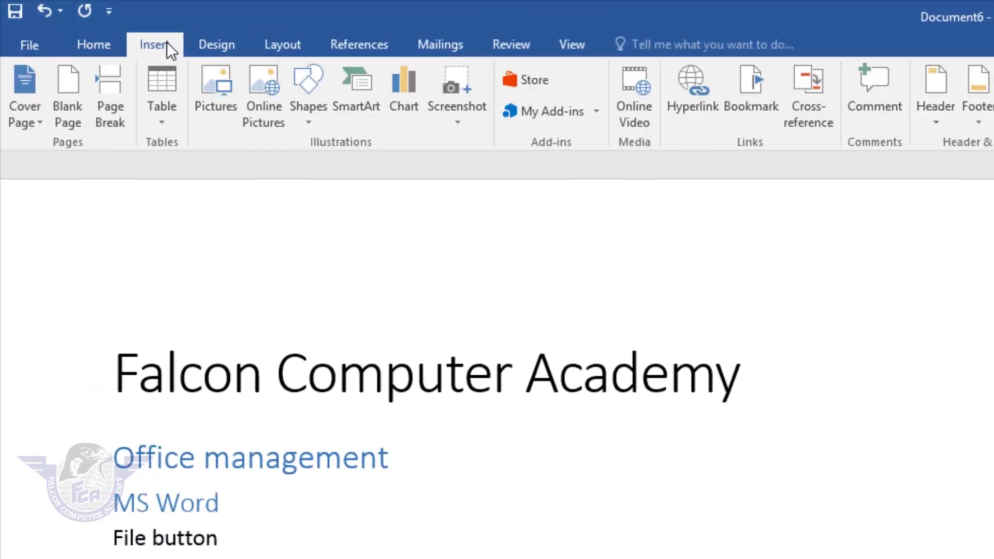
{"action": "left_click", "coordinate": [221, 98]}
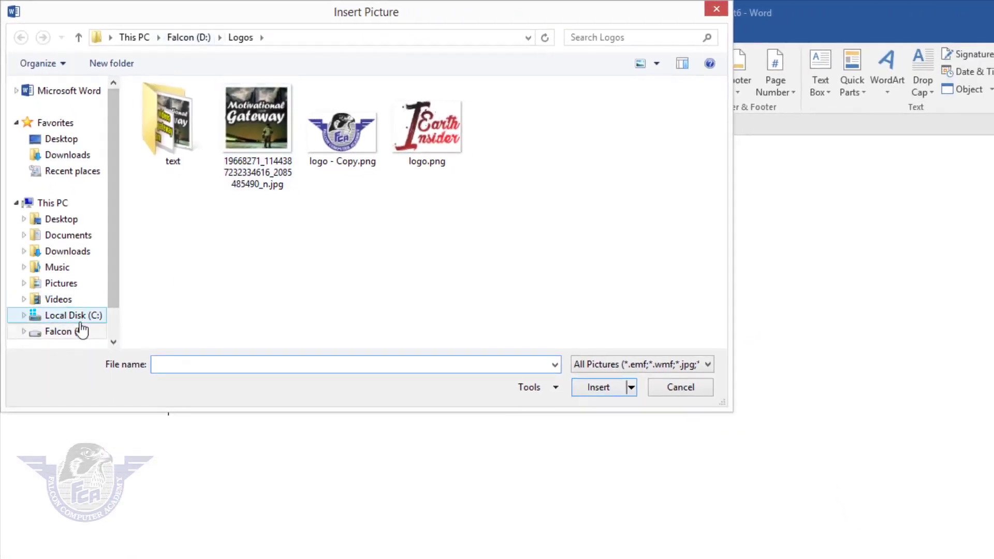
{"action": "left_click", "coordinate": [78, 334]}
{"action": "left_click", "coordinate": [396, 284]}
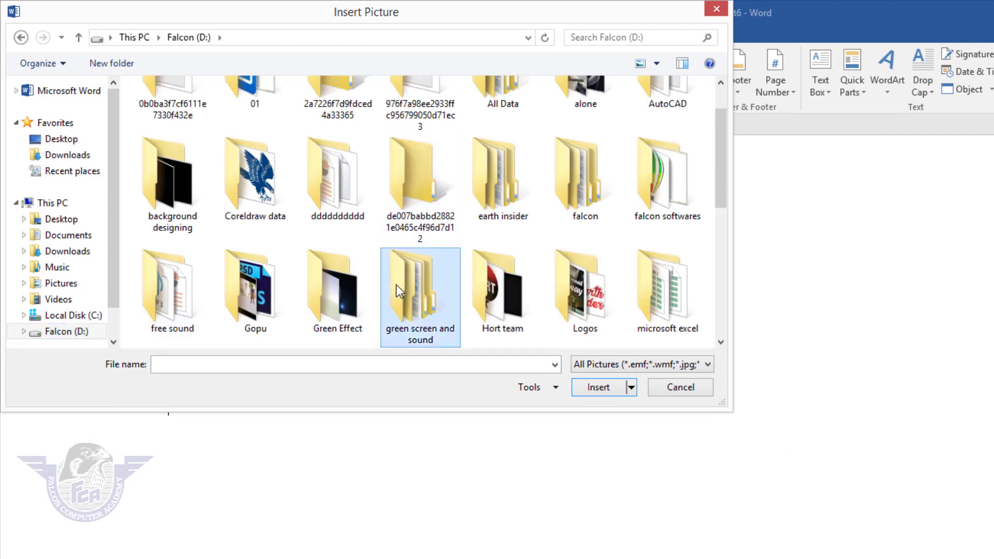
{"action": "scroll", "coordinate": [393, 284], "scroll_direction": "down", "scroll_amount": 5}
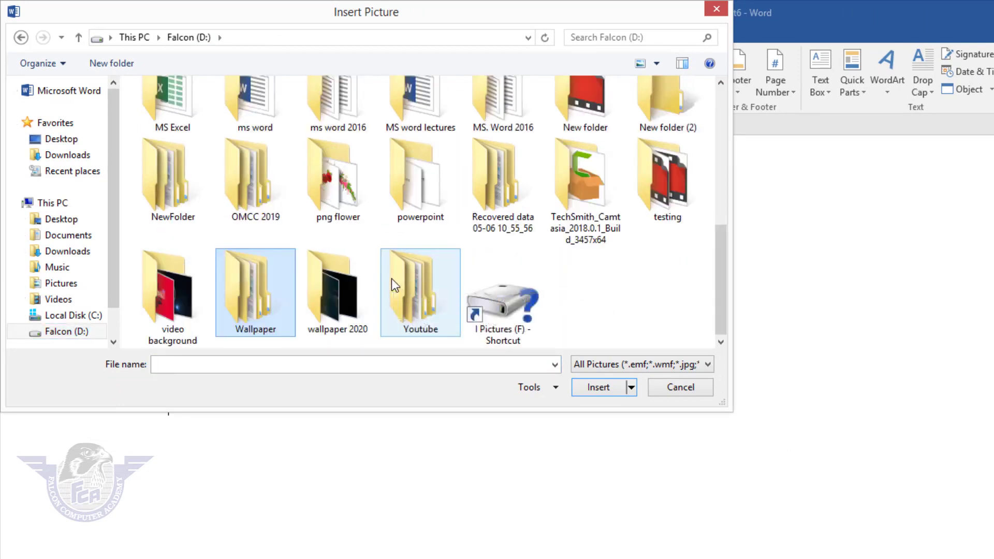
{"action": "key", "text": "Return"}
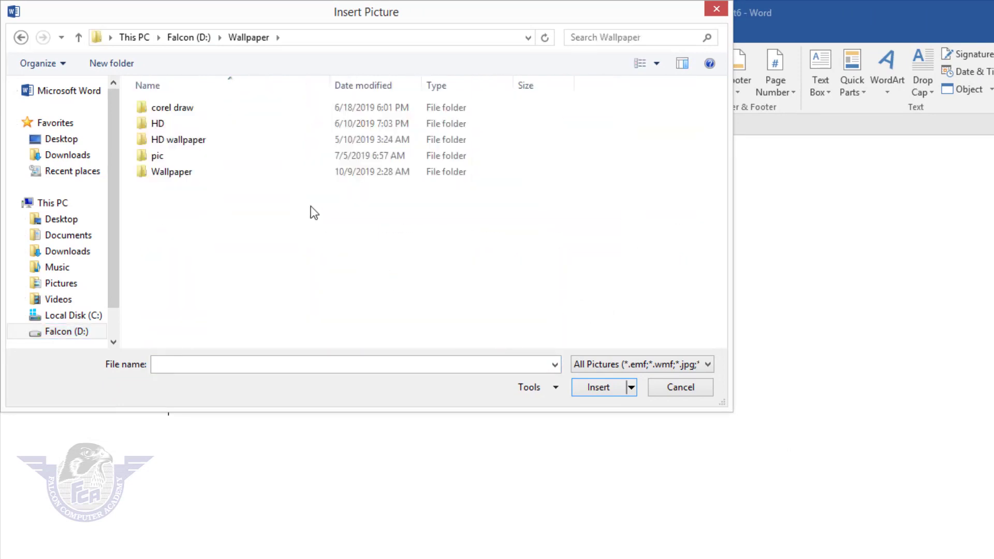
{"action": "double_click", "coordinate": [188, 155]}
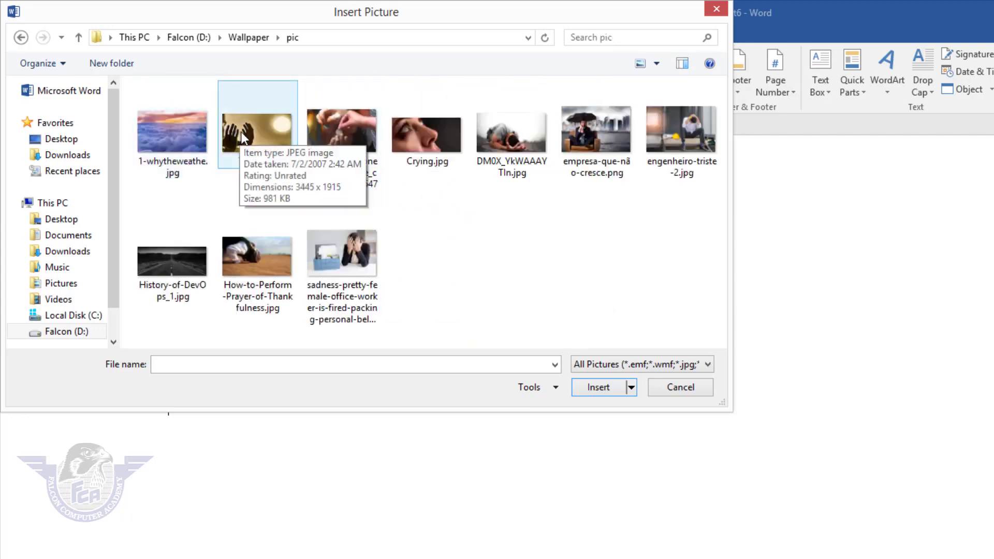
{"action": "left_click", "coordinate": [592, 137]}
{"action": "left_click", "coordinate": [516, 142]}
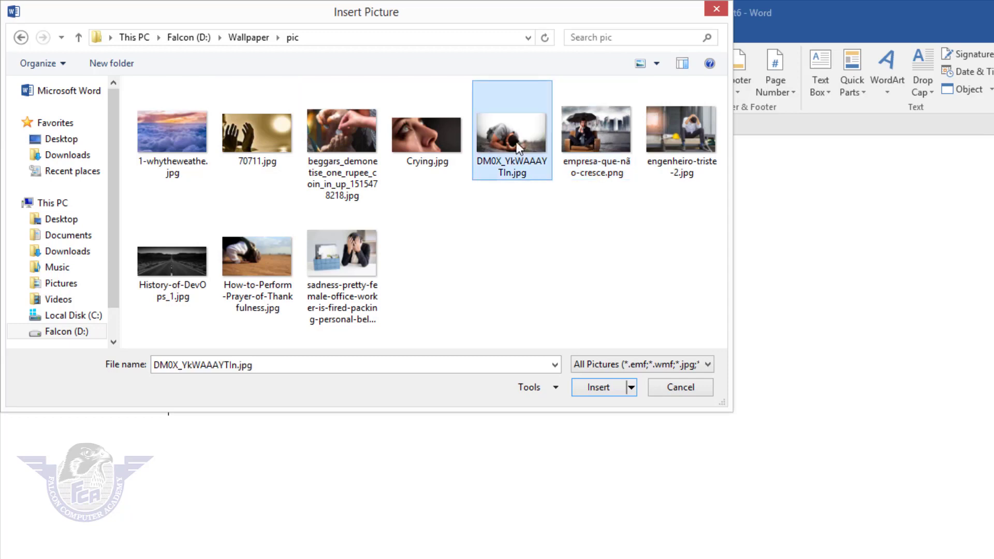
{"action": "left_click", "coordinate": [604, 386]}
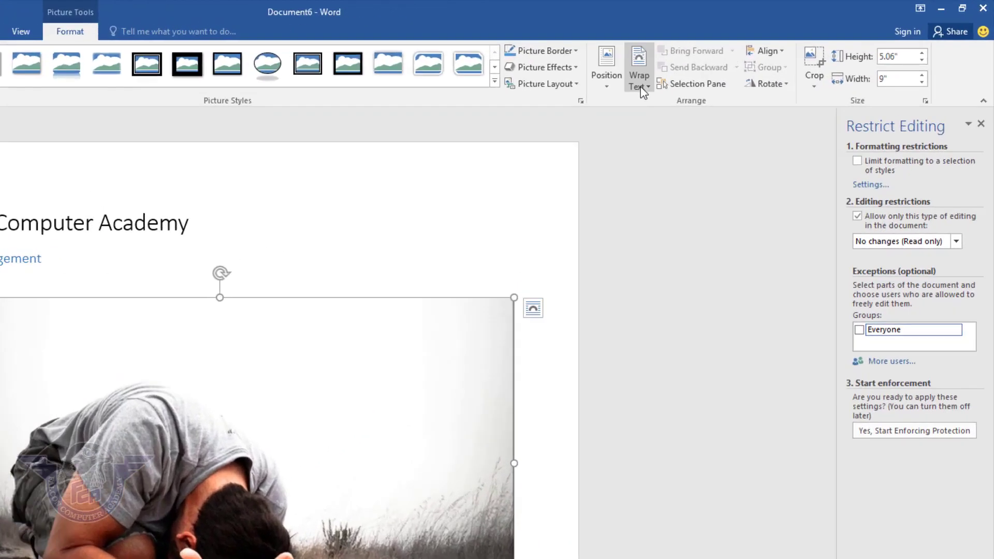
- Give the photo Square text wrapping and resize it to about 2.53" by 4.49"
{"action": "left_click", "coordinate": [738, 54]}
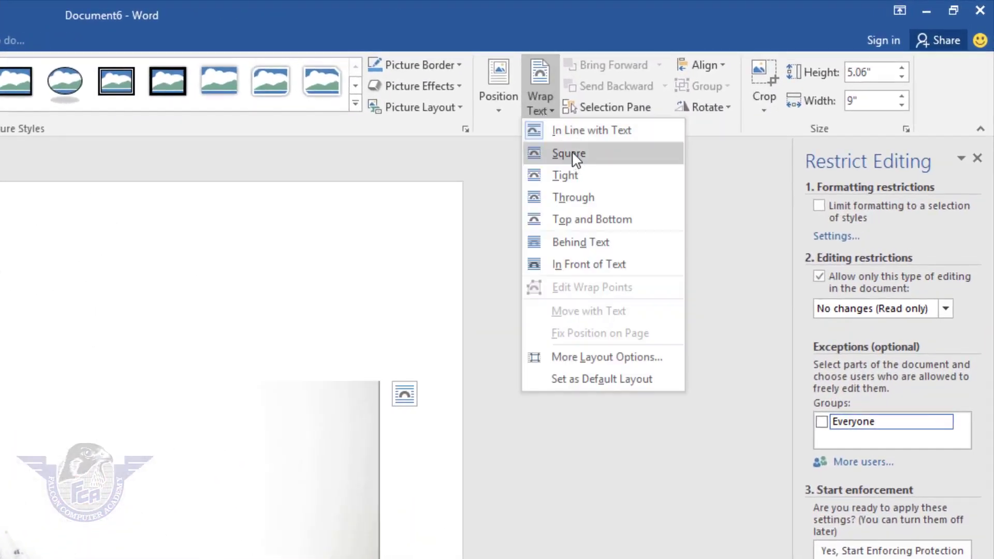
{"action": "left_click", "coordinate": [573, 156]}
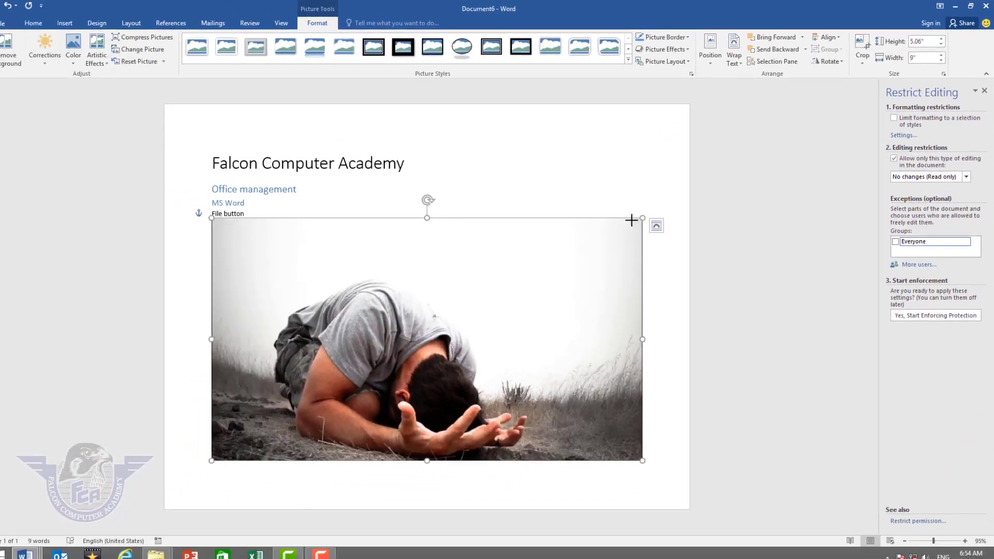
{"action": "left_click_drag", "start_coordinate": [632, 219], "coordinate": [329, 396]}
{"action": "left_click_drag", "start_coordinate": [272, 425], "coordinate": [414, 302]}
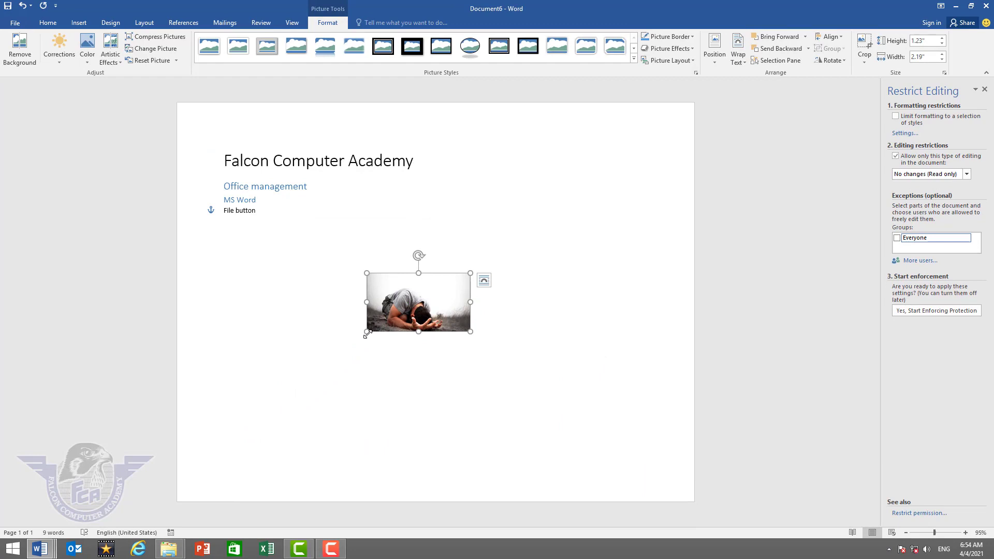
{"action": "left_click_drag", "start_coordinate": [367, 331], "coordinate": [285, 396]}
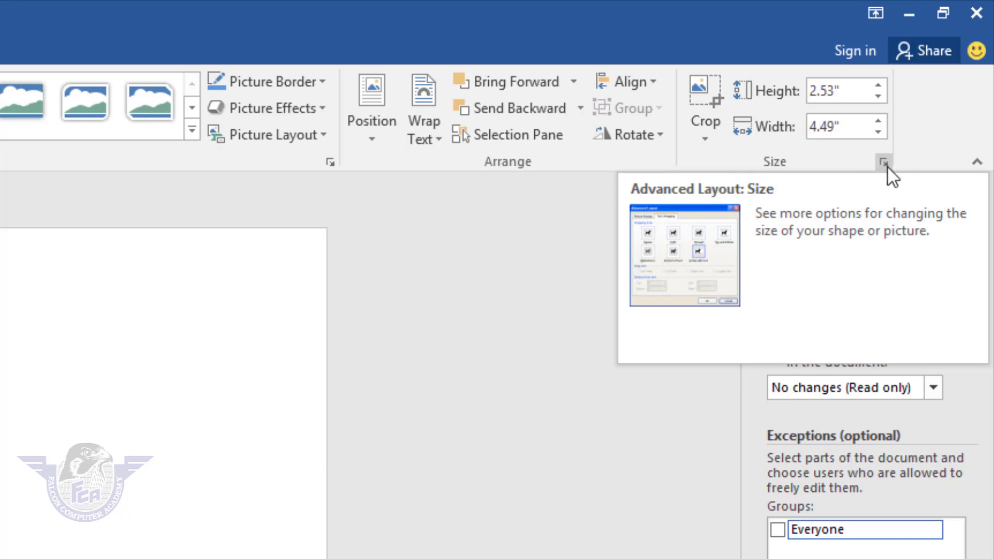
- Resize the kneeling-man photo to 2" by 2" with aspect ratio unlocked, then centre it on the page
{"action": "left_click", "coordinate": [885, 164]}
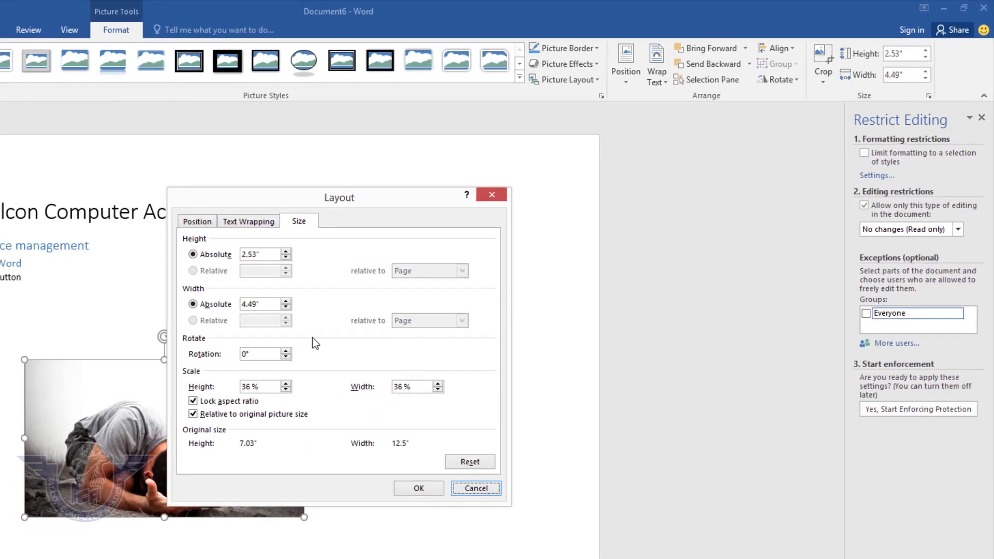
{"action": "left_click", "coordinate": [231, 403]}
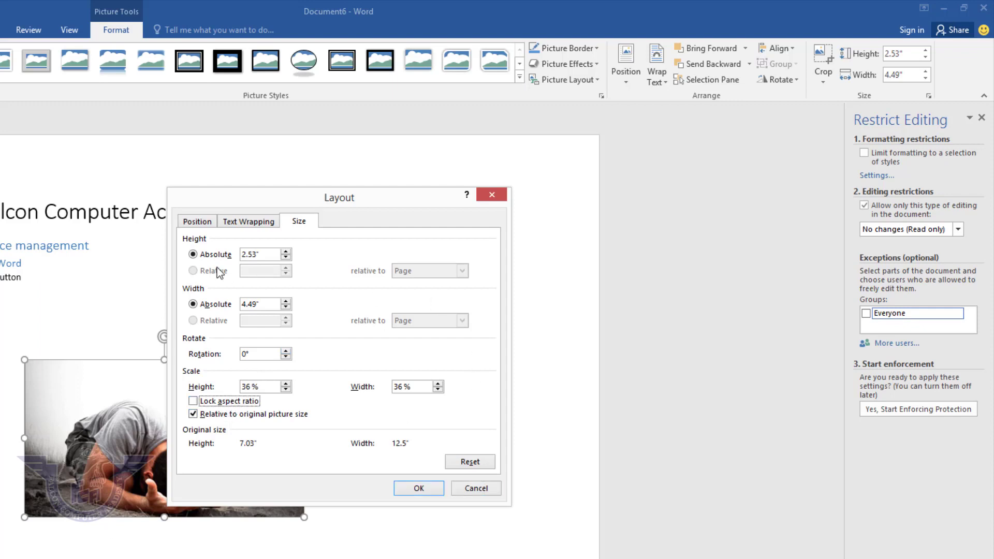
{"action": "left_click_drag", "start_coordinate": [271, 254], "coordinate": [218, 258]}
{"action": "type", "text": "2"}
{"action": "left_click_drag", "start_coordinate": [263, 304], "coordinate": [230, 307]}
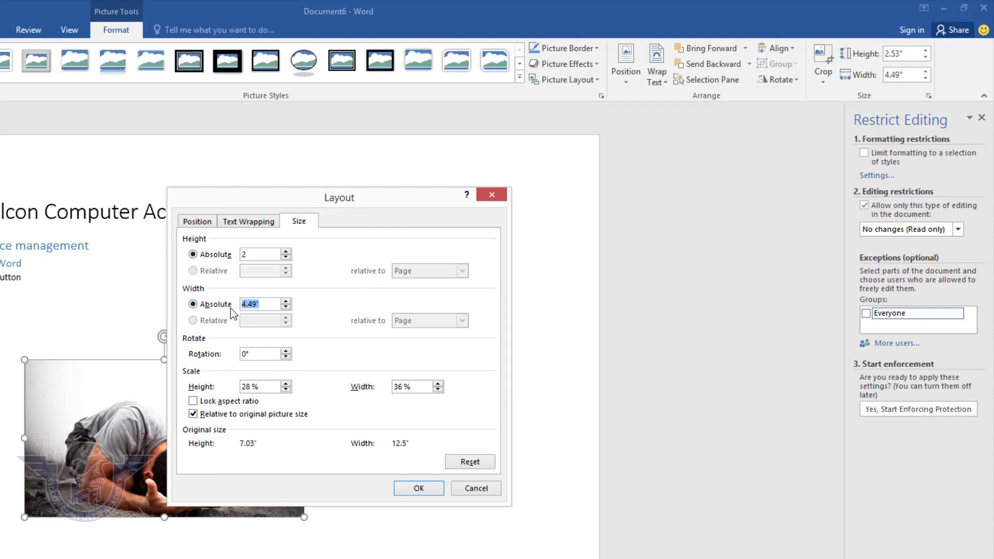
{"action": "type", "text": "2"}
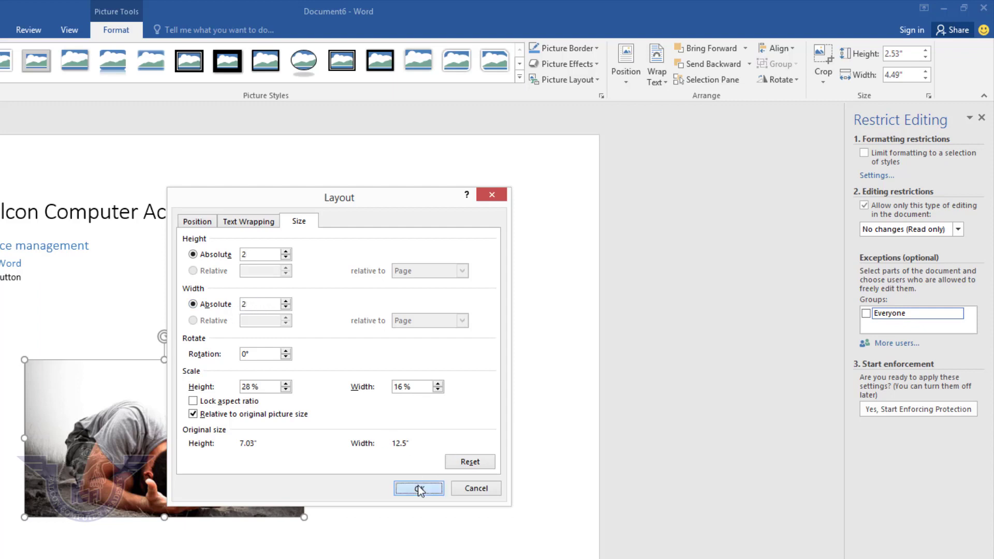
{"action": "left_click", "coordinate": [418, 487]}
{"action": "mouse_move", "coordinate": [115, 432]}
{"action": "left_mouse_down"}
{"action": "mouse_move", "coordinate": [362, 358]}
{"action": "mouse_move", "coordinate": [294, 351]}
{"action": "left_mouse_up"}
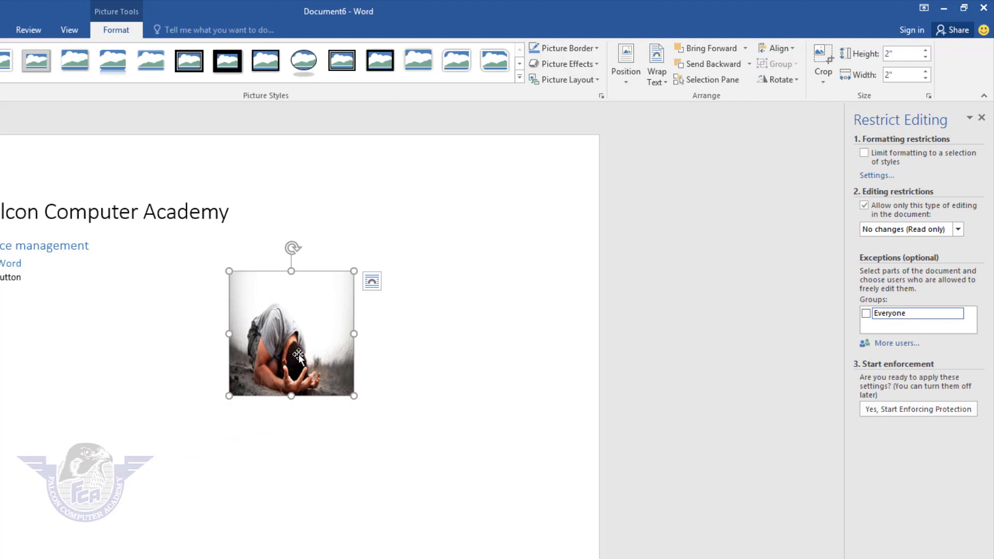
- Shift the square photo left and down, then draw an oval at the top right of the page
{"action": "left_click_drag", "start_coordinate": [294, 352], "coordinate": [192, 395]}
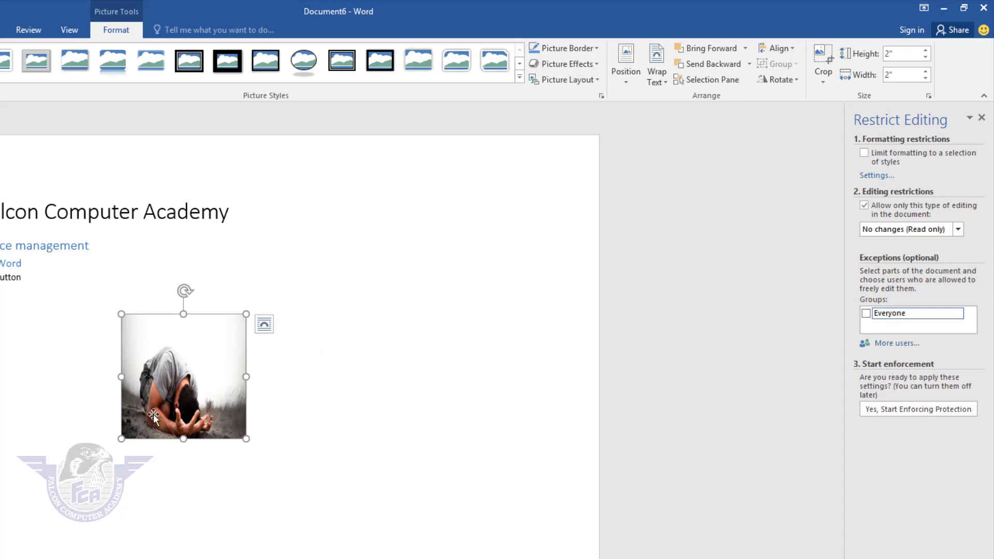
{"action": "key", "text": "alt+n"}
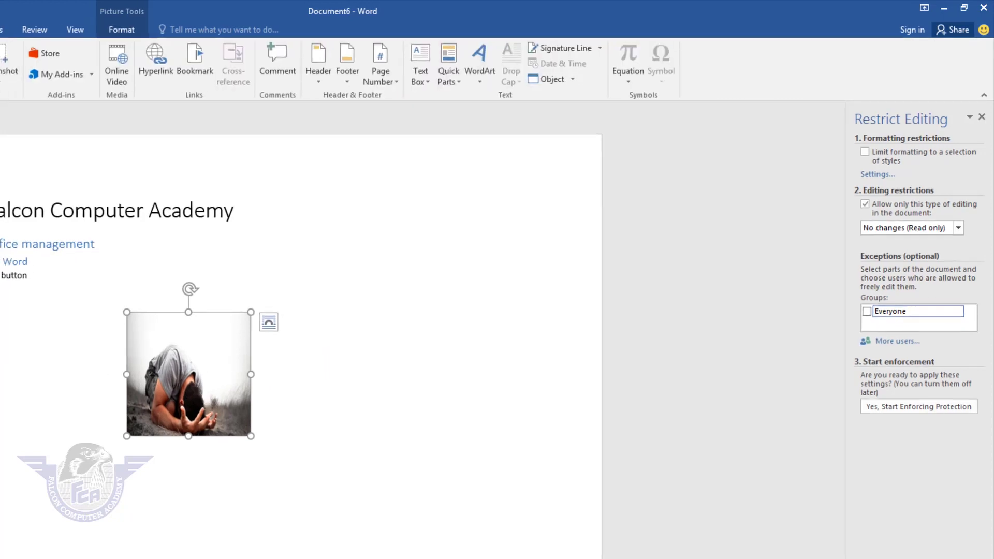
{"action": "left_click", "coordinate": [86, 54]}
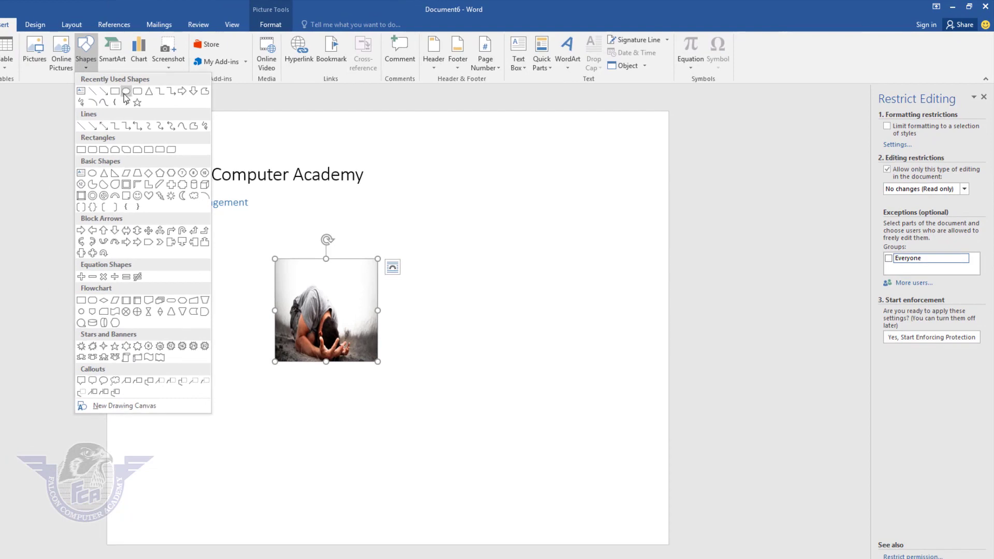
{"action": "left_click", "coordinate": [125, 92]}
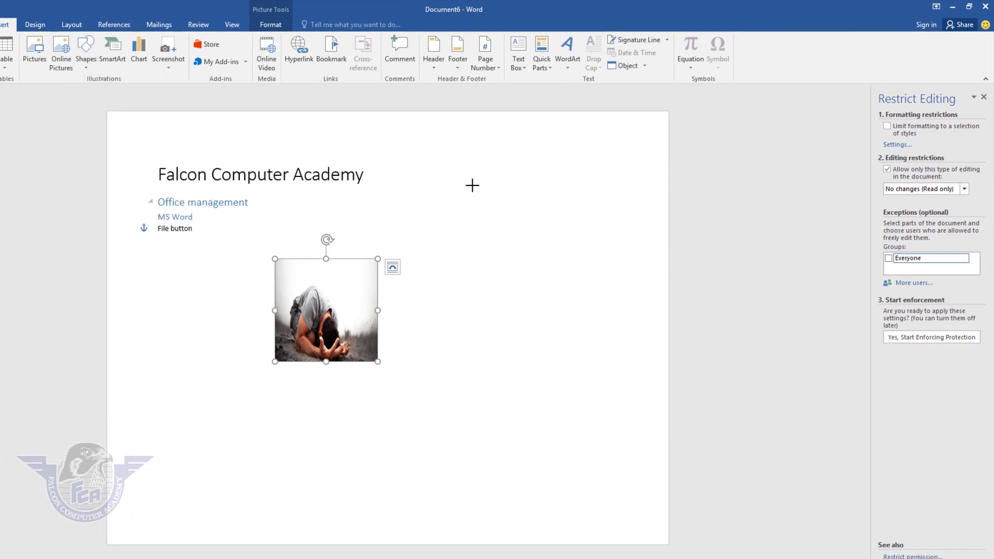
{"action": "left_click_drag", "start_coordinate": [472, 154], "coordinate": [581, 278]}
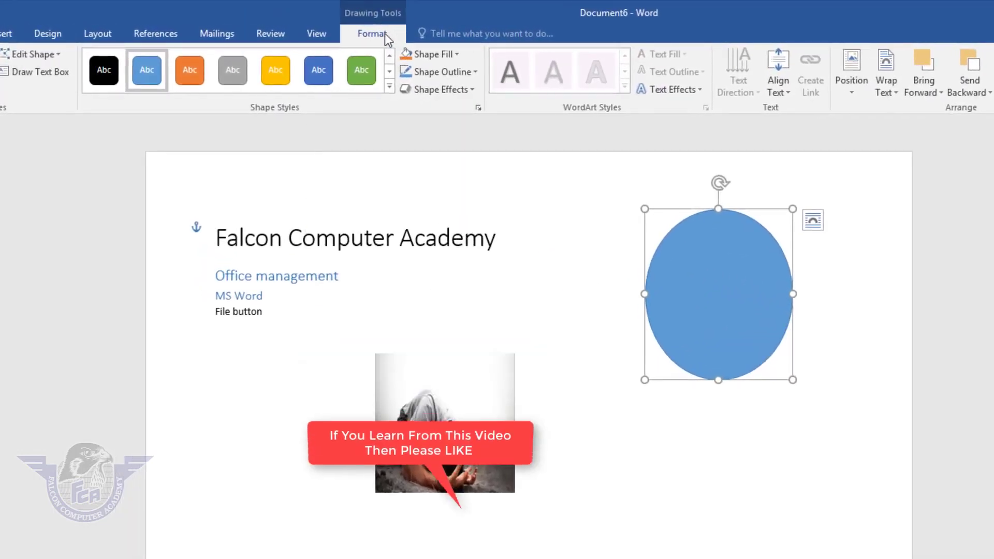
- Fill the oval with the desert prayer photo from the computer and nudge it into place
{"action": "left_click", "coordinate": [441, 55]}
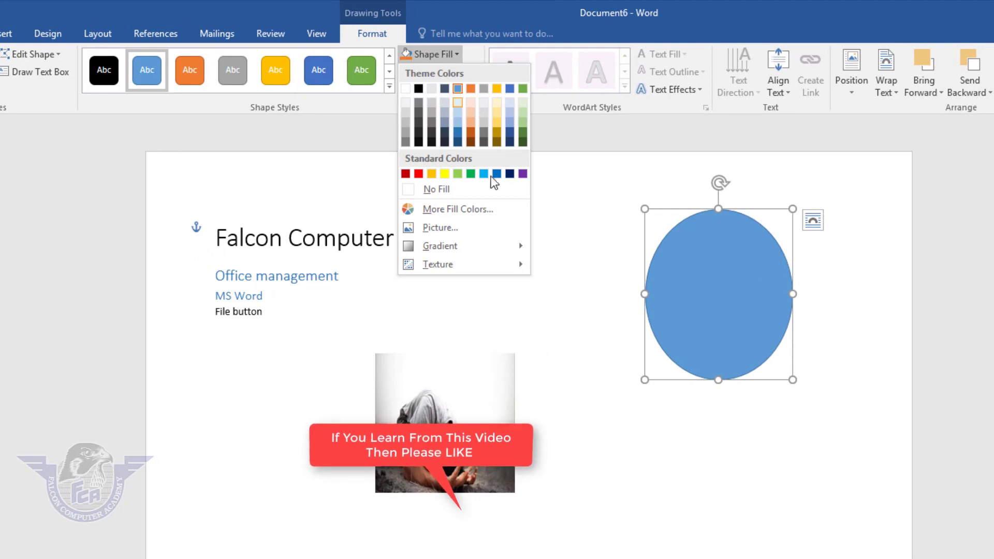
{"action": "left_click", "coordinate": [441, 228]}
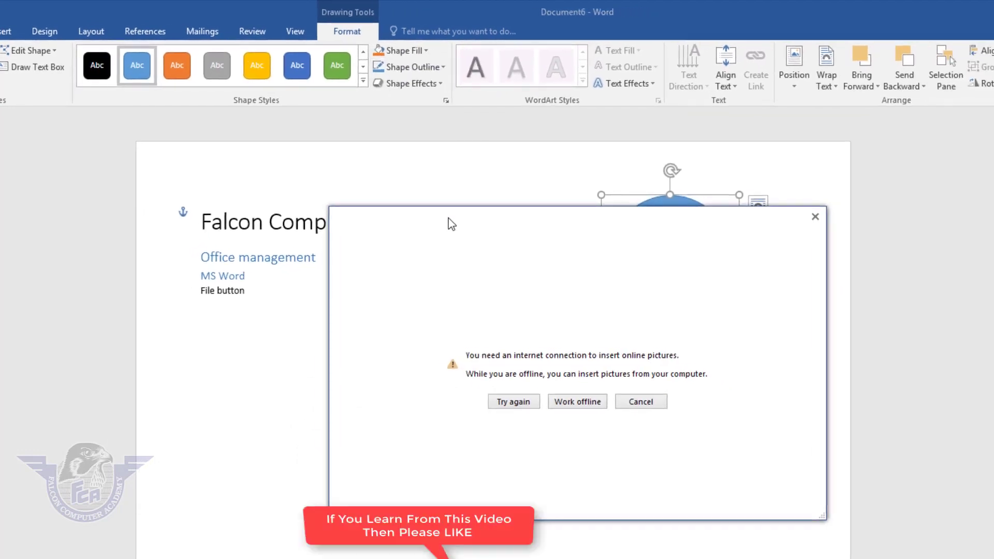
{"action": "left_click", "coordinate": [547, 381]}
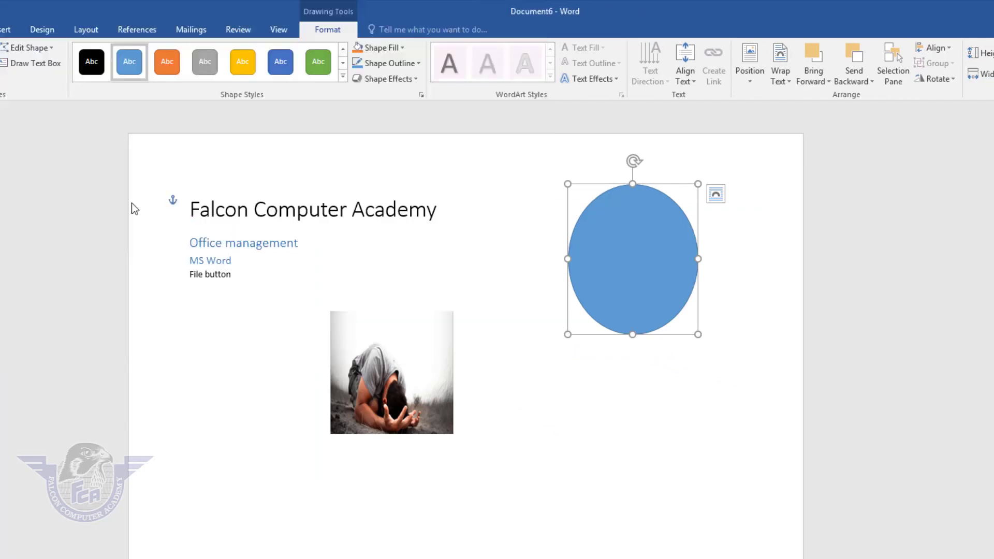
{"action": "double_click", "coordinate": [133, 207]}
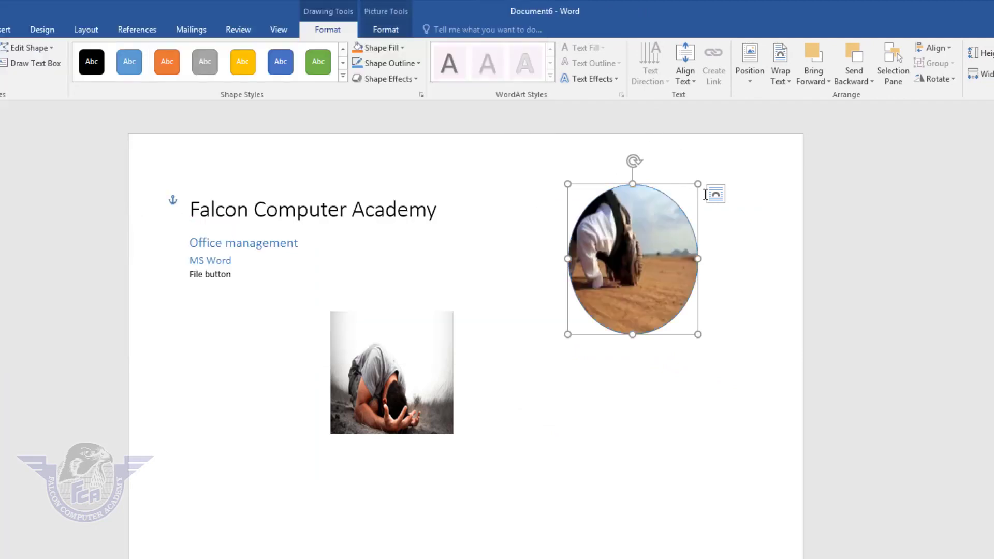
{"action": "left_click", "coordinate": [748, 239]}
{"action": "mouse_move", "coordinate": [668, 230]}
{"action": "left_mouse_down"}
{"action": "mouse_move", "coordinate": [610, 357]}
{"action": "mouse_move", "coordinate": [690, 253]}
{"action": "left_mouse_up"}
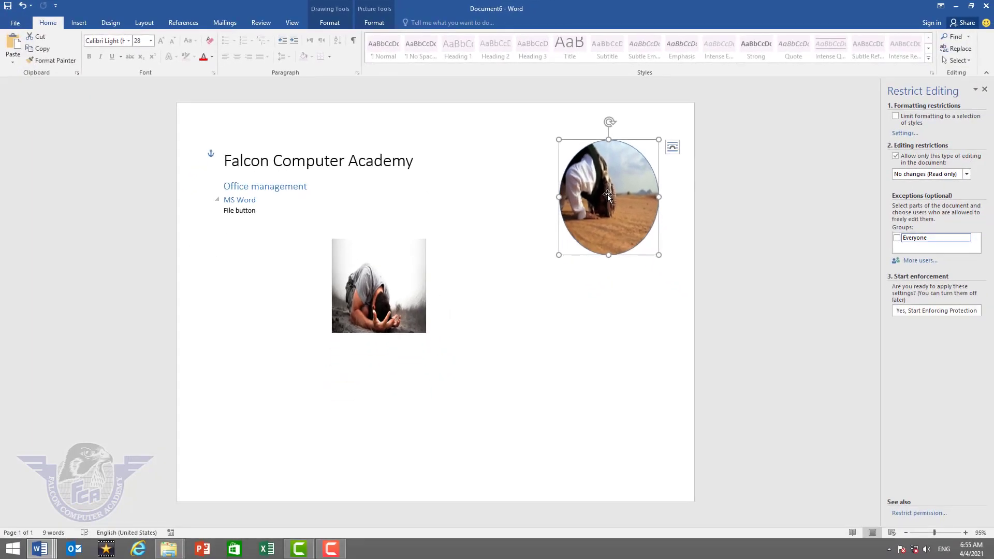
{"action": "key", "text": "Escape"}
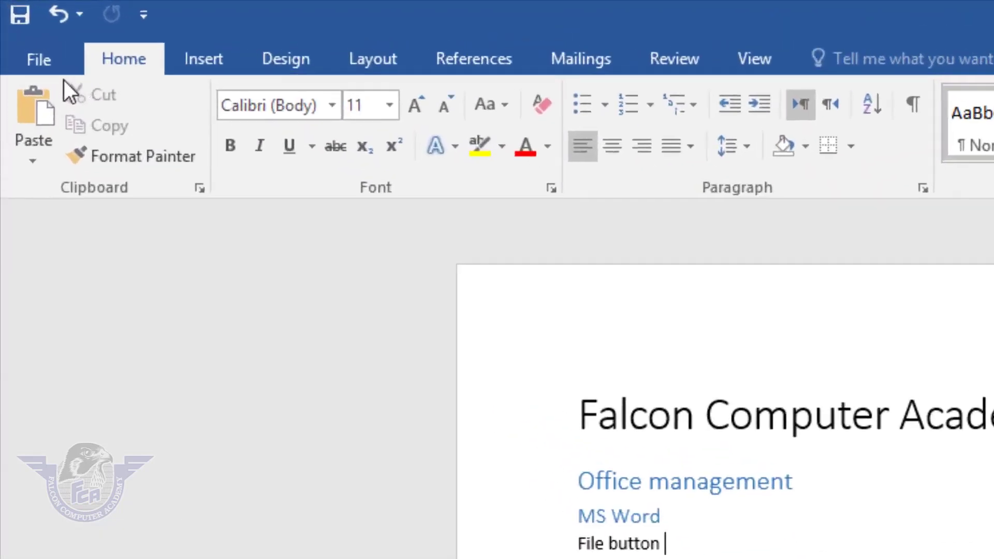
- Create a blank document, Document7, and zoom in on its empty page
{"action": "left_click", "coordinate": [52, 61]}
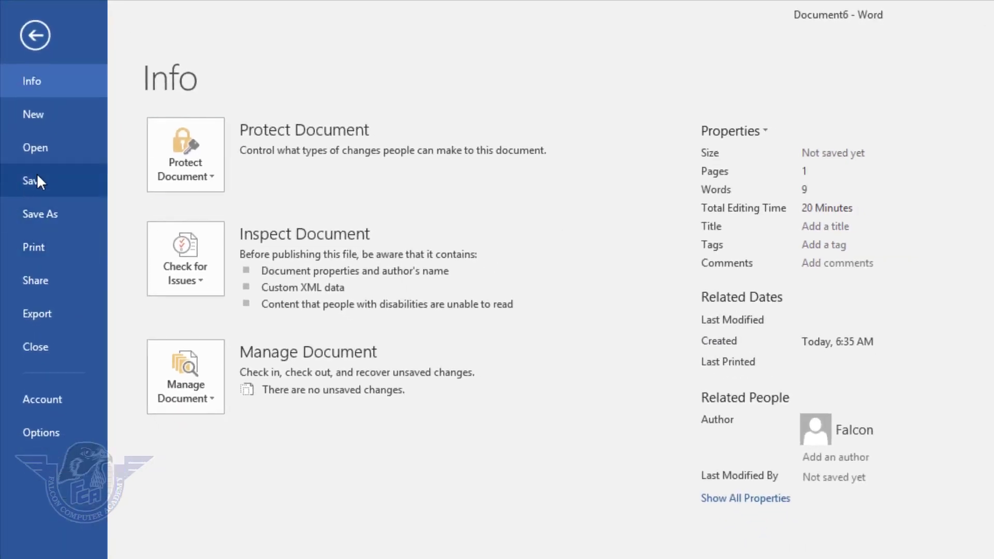
{"action": "left_click", "coordinate": [58, 118]}
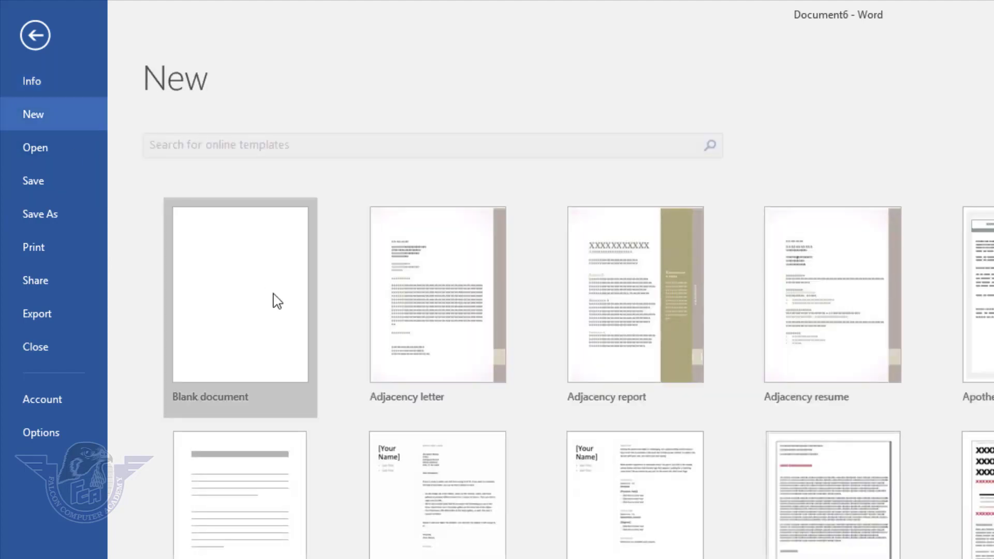
{"action": "left_click", "coordinate": [277, 301]}
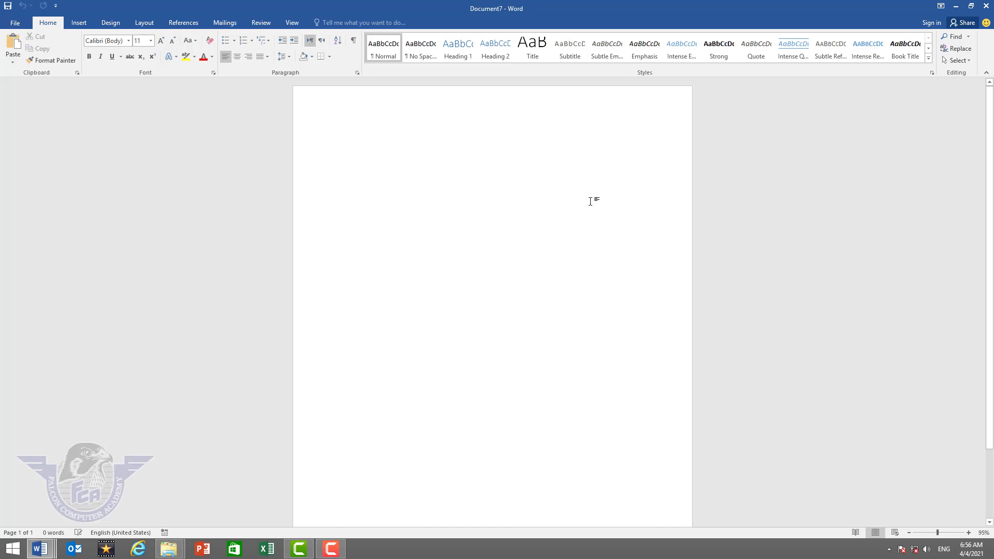
{"action": "left_click", "coordinate": [968, 532]}
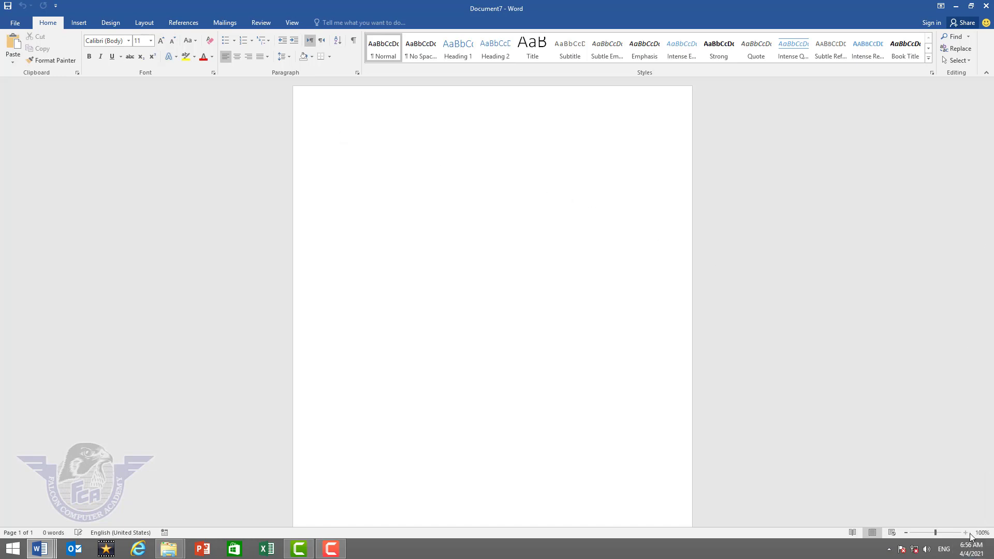
{"action": "left_click", "coordinate": [968, 532]}
{"action": "left_click", "coordinate": [964, 532]}
{"action": "left_click", "coordinate": [964, 532]}
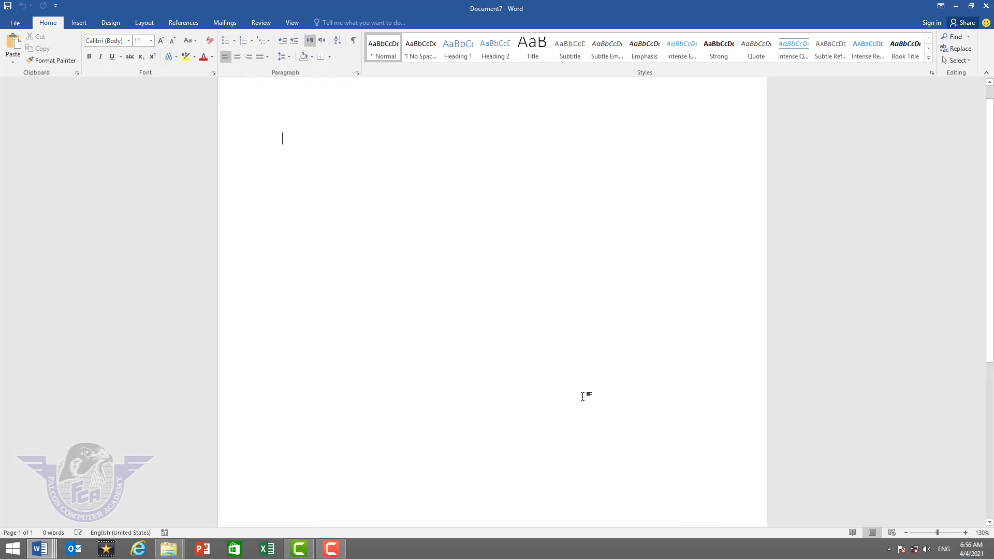
{"action": "scroll", "coordinate": [498, 387], "scroll_direction": "up", "scroll_amount": 1, "text": "ctrl"}
{"action": "scroll", "coordinate": [498, 385], "scroll_direction": "up", "scroll_amount": 1, "text": "ctrl"}
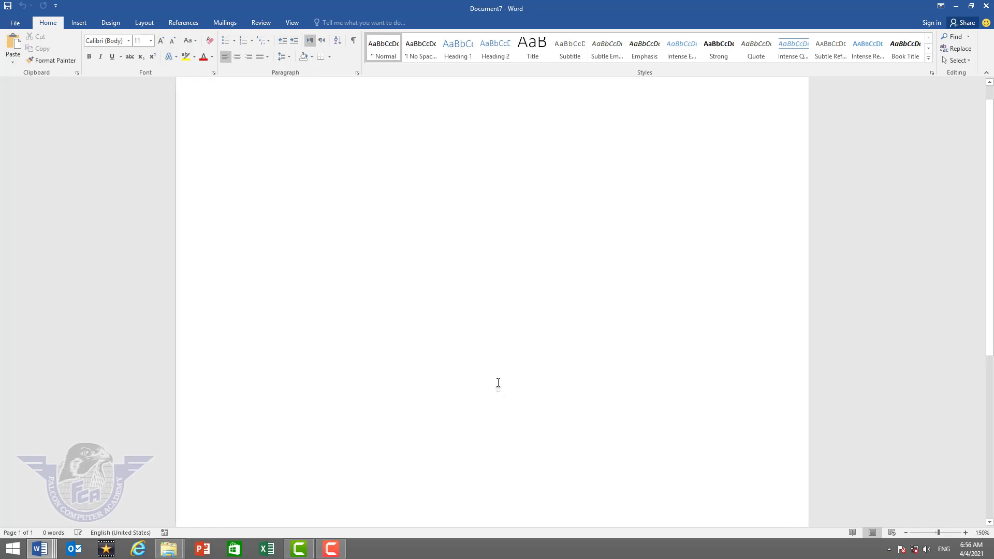
{"action": "scroll", "coordinate": [498, 386], "scroll_direction": "up", "scroll_amount": 1, "text": "ctrl"}
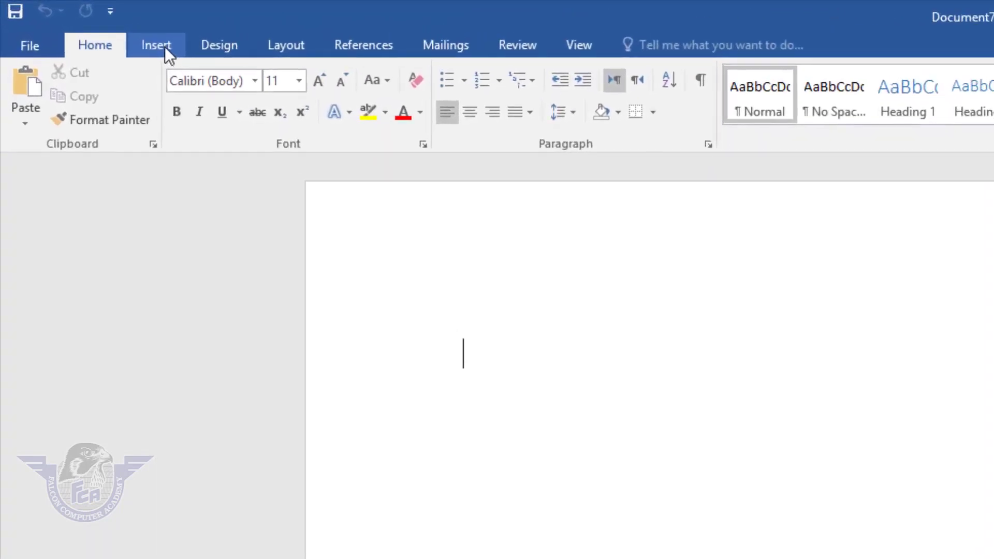
- Insert a 10-column, 8-row table from the Insert Table grid
{"action": "left_click", "coordinate": [164, 45]}
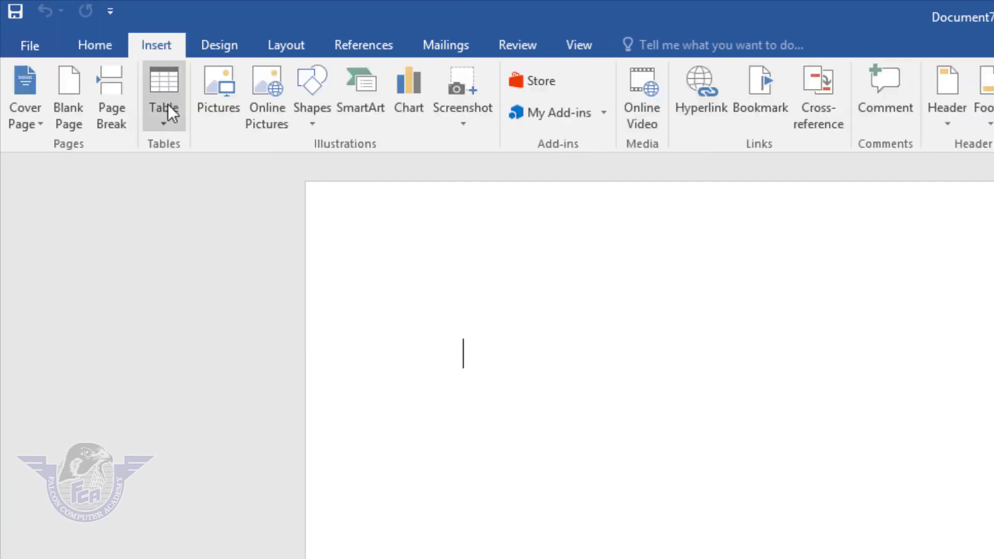
{"action": "left_click", "coordinate": [165, 123]}
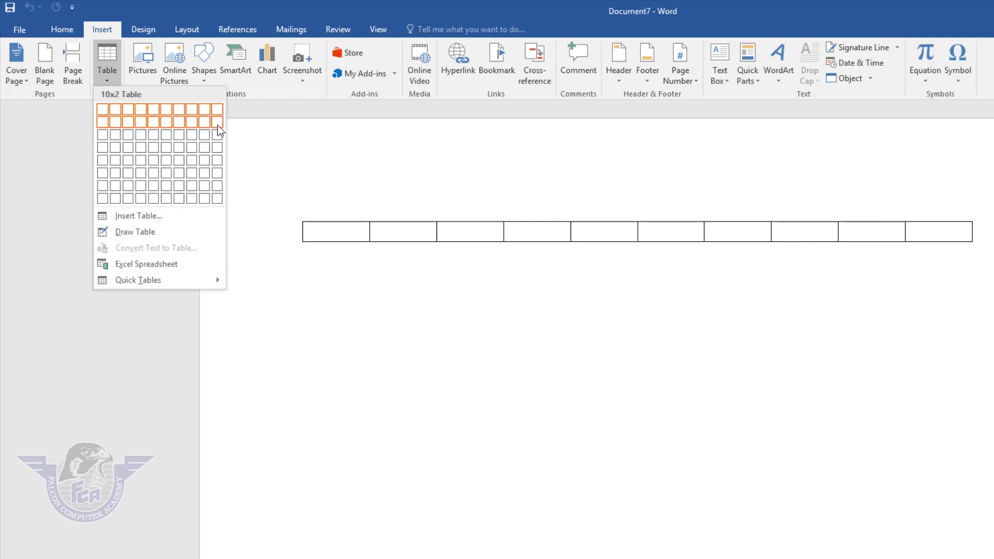
{"action": "left_click", "coordinate": [217, 198]}
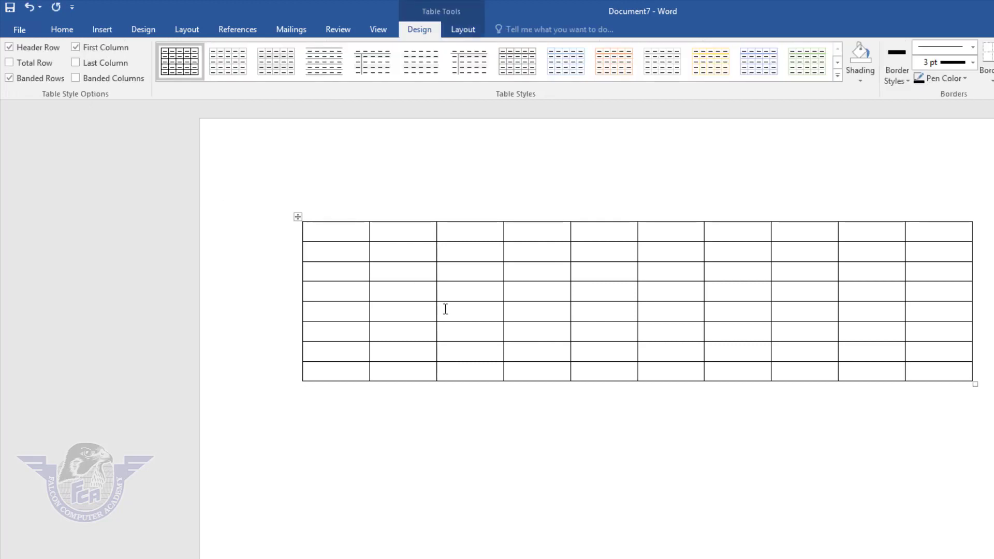
- Select everything and delete the table, leaving the page blank
{"action": "key", "text": "ctrl+a"}
{"action": "key", "text": "Delete"}
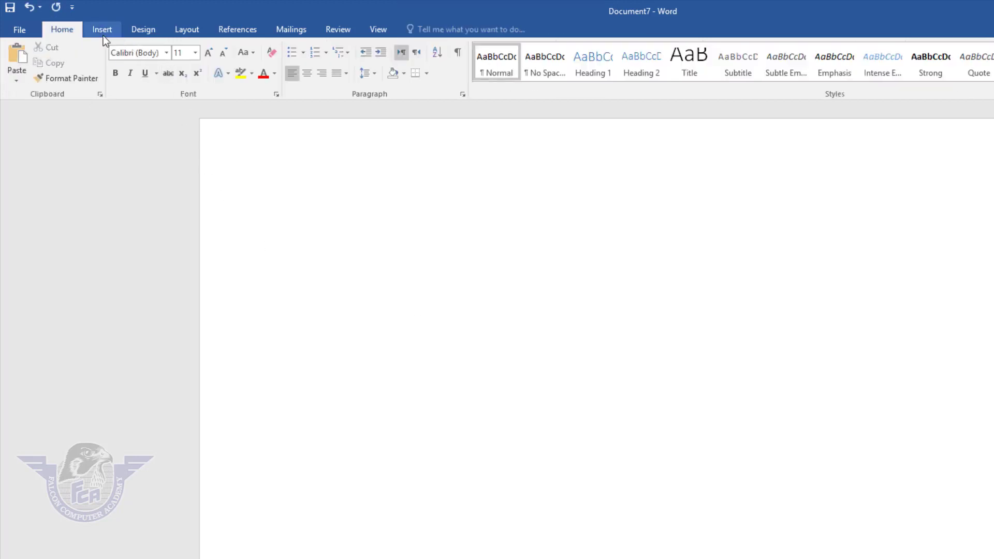
{"action": "left_click", "coordinate": [104, 31]}
- Create an 8-column, 20-row table through the Insert Table dialog
{"action": "left_click", "coordinate": [110, 79]}
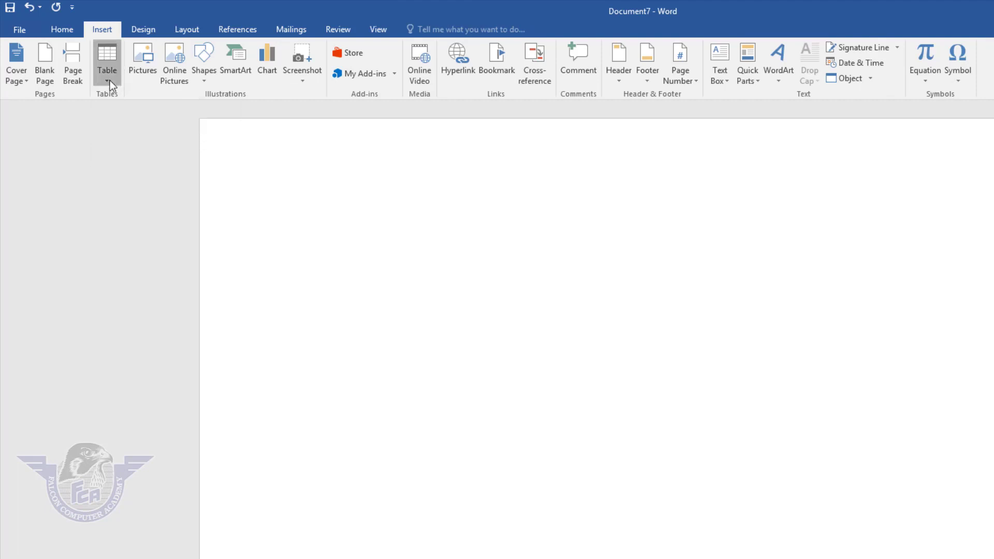
{"action": "left_click", "coordinate": [141, 215]}
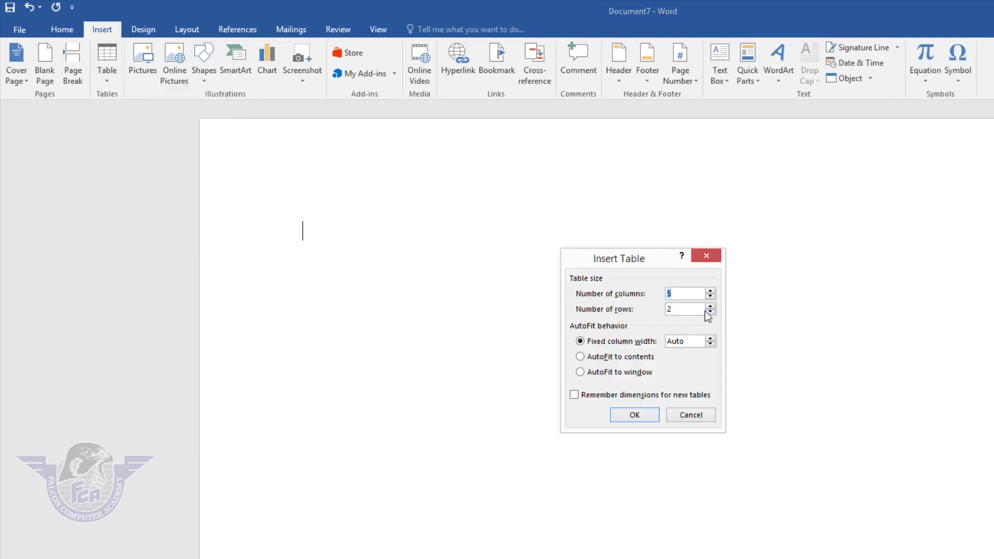
{"action": "type", "text": "8"}
{"action": "type", "text": "0"}
{"action": "left_click", "coordinate": [635, 416]}
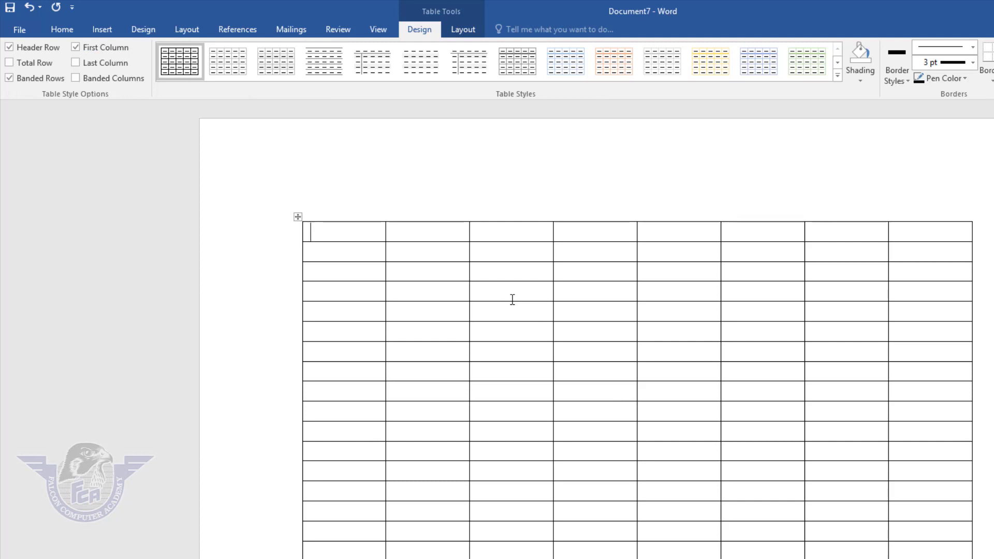
- Type 'Falcon computer academy' in the first cell, then headers Name, Class, Roll no and Subject
{"action": "type", "text": "Falcon co"}
{"action": "type", "text": "mputer academy"}
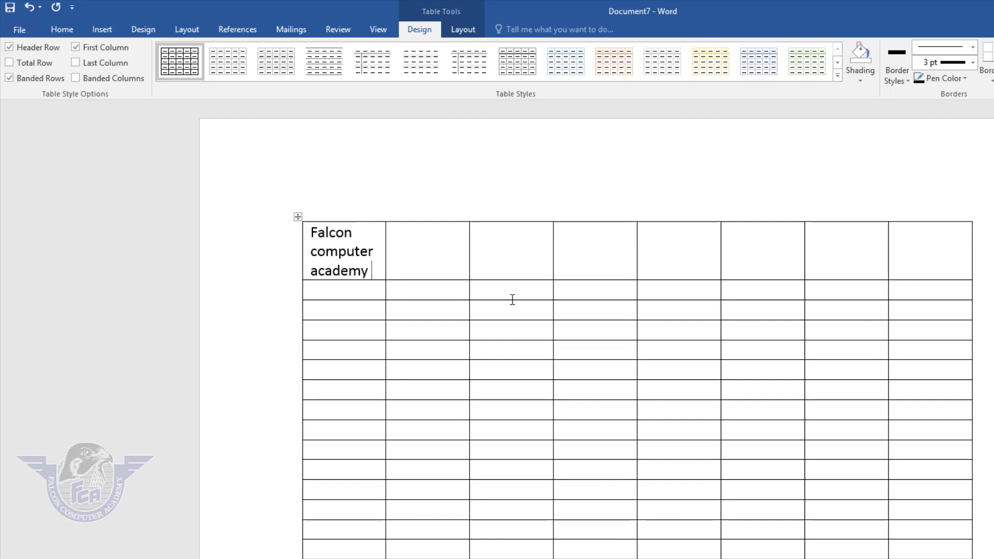
{"action": "key", "text": "Down"}
{"action": "type", "text": "Name"}
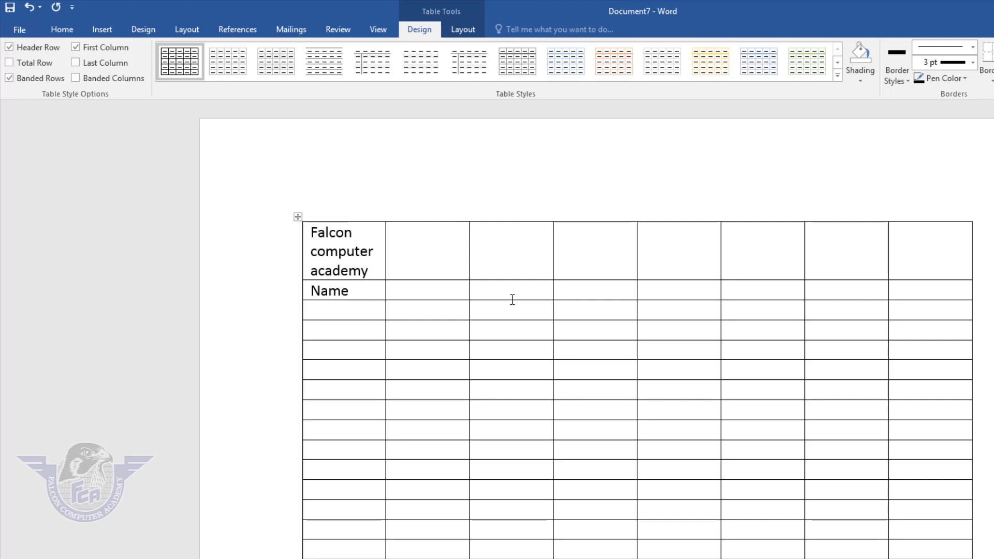
{"action": "type", "text": "lass"}
{"action": "key", "text": "Tab"}
{"action": "type", "text": "Roll no"}
{"action": "key", "text": "Tab"}
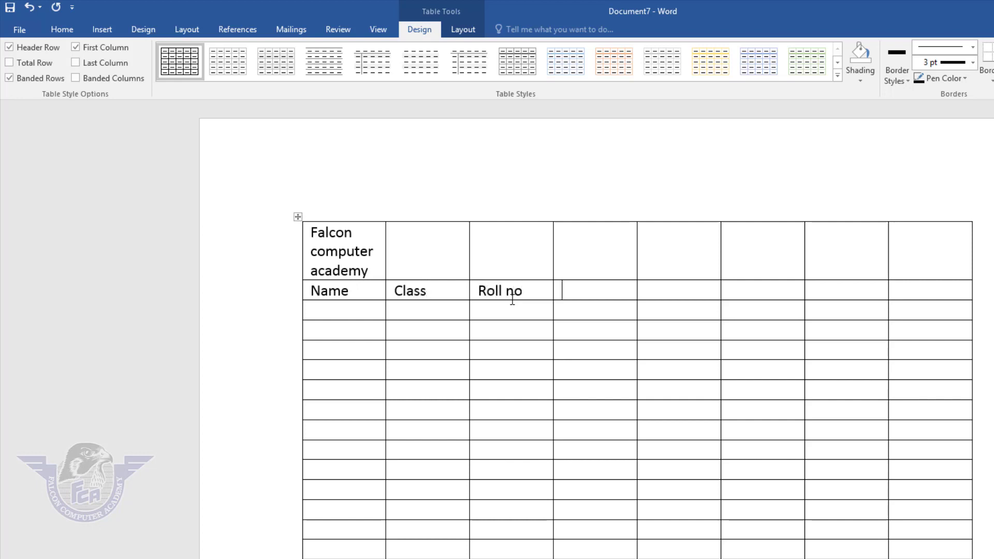
{"action": "type", "text": "Subject"}
- Continue the second row with headers Marks, Total, Obtained and Result
{"action": "key", "text": "Tab"}
{"action": "type", "text": "Marks"}
{"action": "key", "text": "Tab"}
{"action": "type", "text": "Total"}
{"action": "key", "text": "Tab"}
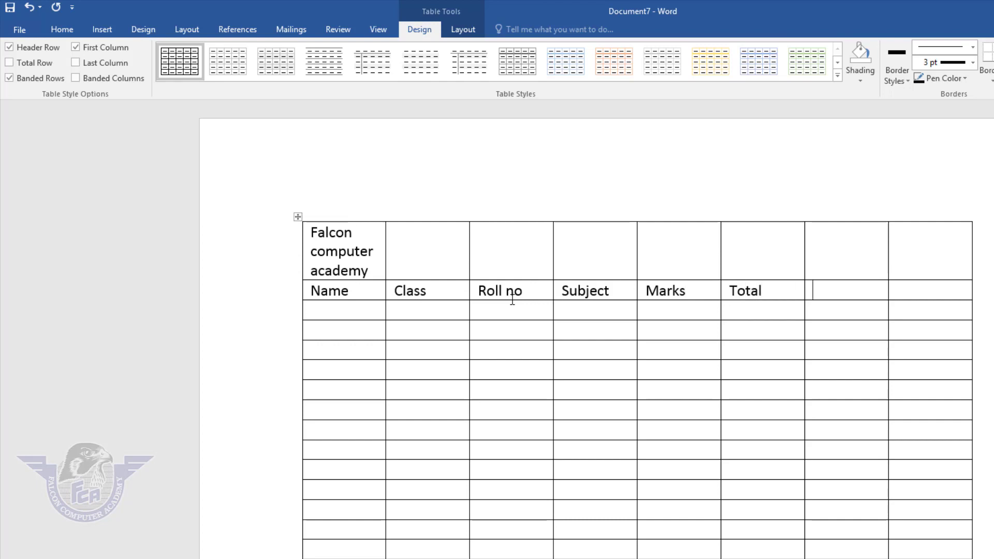
{"action": "type", "text": "Obtained"}
{"action": "key", "text": "Tab"}
{"action": "type", "text": "Resu"}
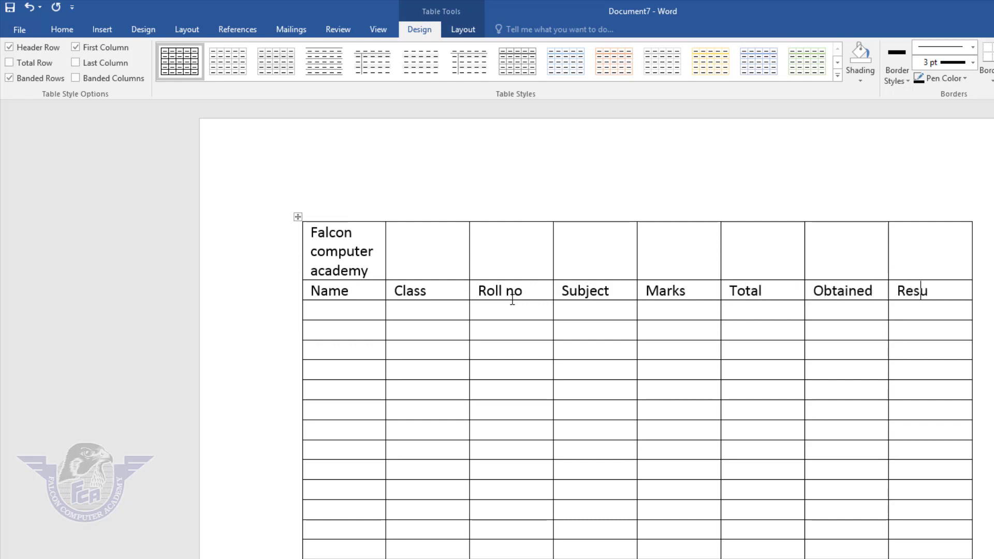
{"action": "type", "text": "lt"}
- Merge the table's top row into one cell and centre 'Falcon computer academy' in it
{"action": "mouse_move", "coordinate": [350, 250]}
{"action": "left_mouse_down"}
{"action": "mouse_move", "coordinate": [823, 261]}
{"action": "mouse_move", "coordinate": [942, 254]}
{"action": "left_mouse_up"}
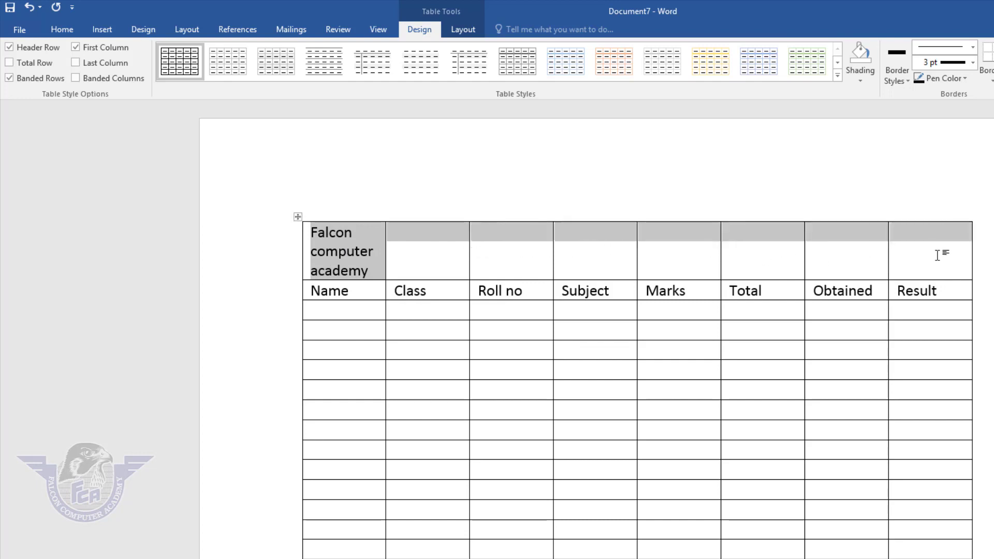
{"action": "left_click", "coordinate": [464, 28]}
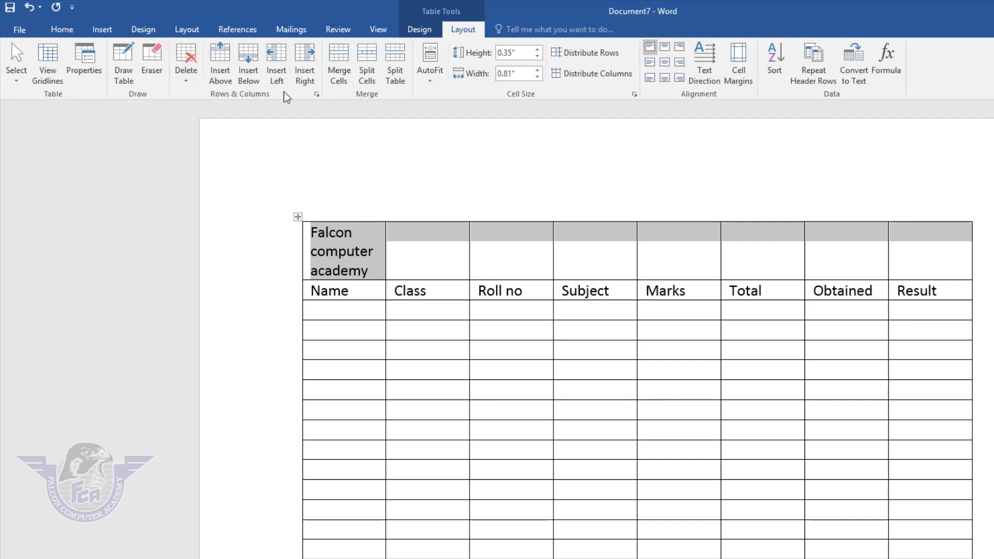
{"action": "left_click", "coordinate": [344, 75]}
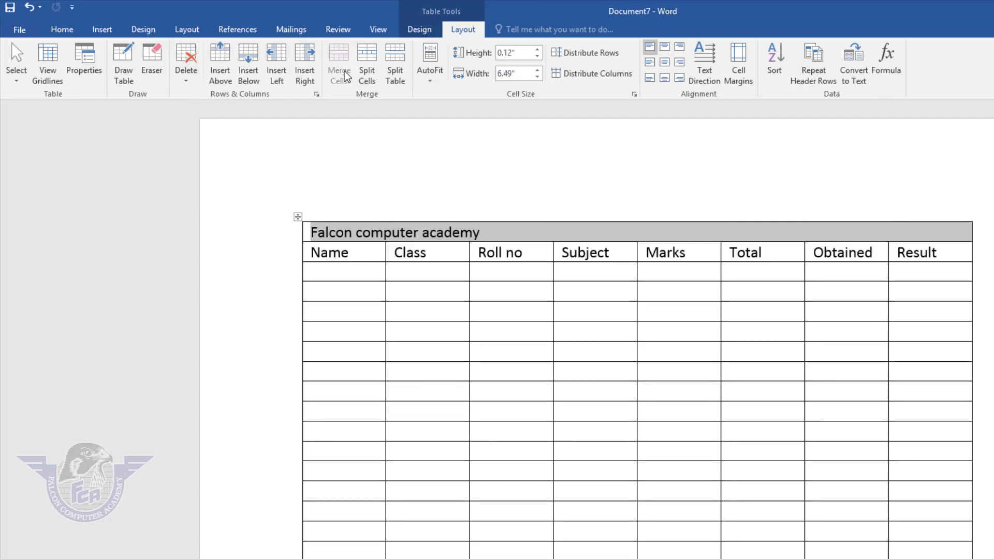
{"action": "left_click", "coordinate": [664, 63]}
{"action": "left_click", "coordinate": [604, 254]}
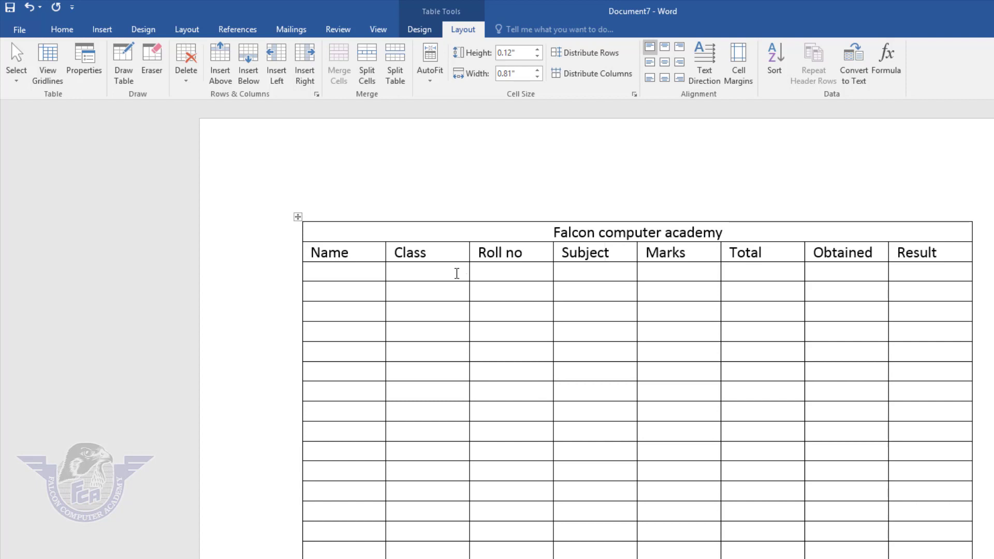
{"action": "left_click", "coordinate": [457, 273]}
- Insert a blank row above the headings, a column at the left edge, and one right of Name
{"action": "left_click", "coordinate": [357, 252]}
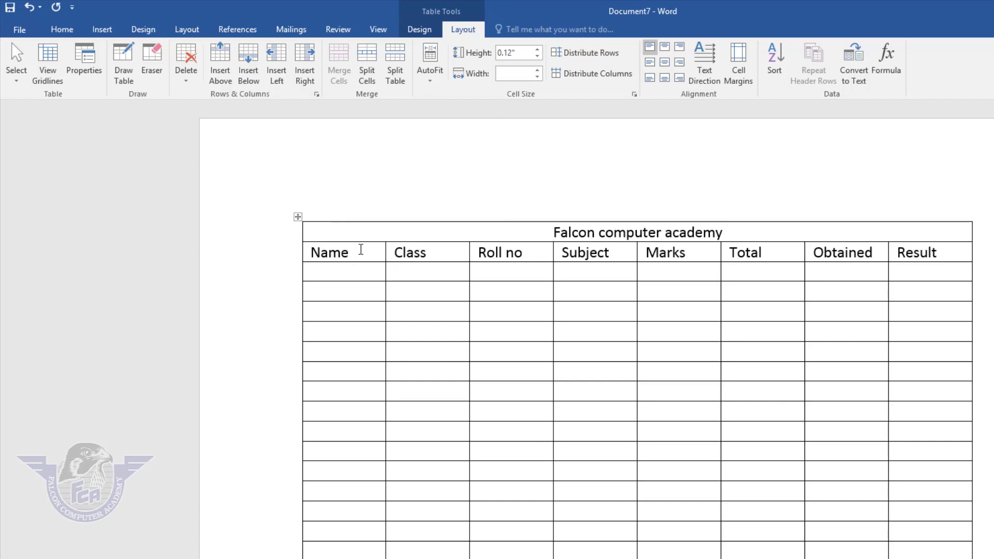
{"action": "left_click", "coordinate": [228, 79]}
{"action": "left_click", "coordinate": [333, 252]}
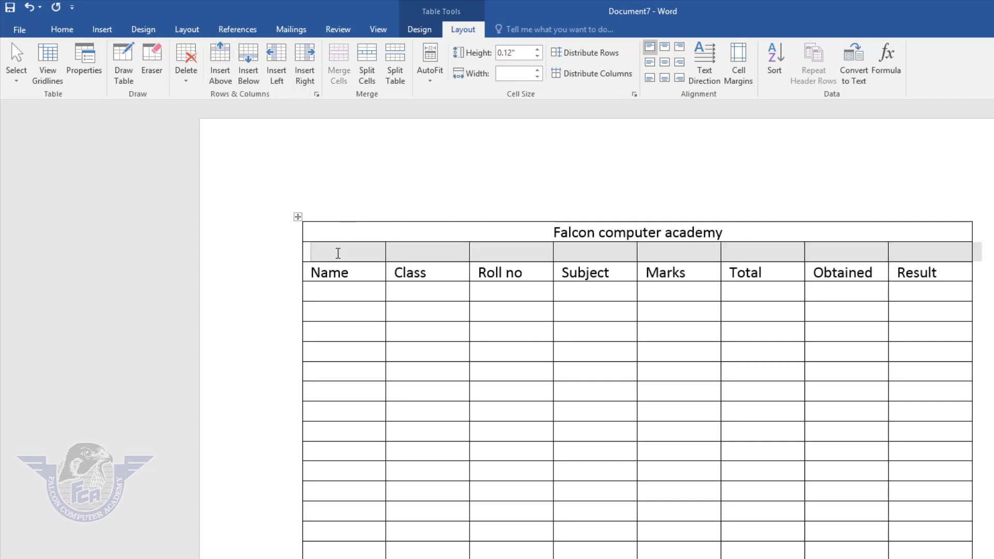
{"action": "left_click", "coordinate": [276, 78]}
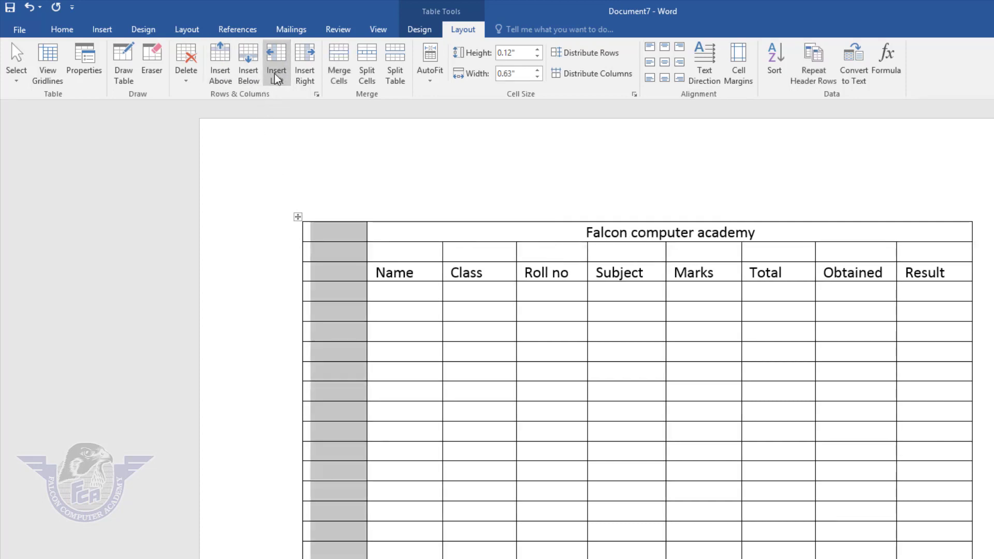
{"action": "left_click", "coordinate": [414, 274]}
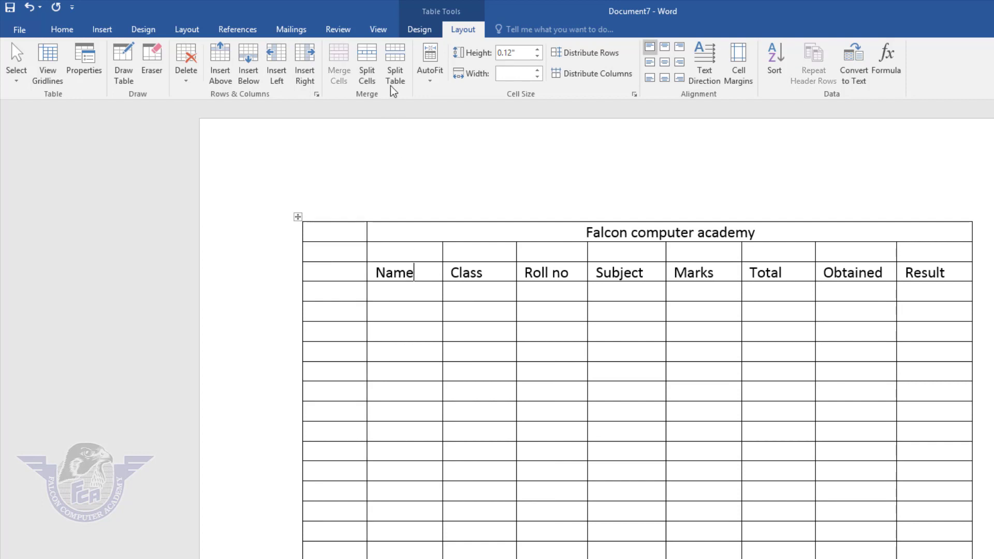
{"action": "left_click", "coordinate": [306, 71]}
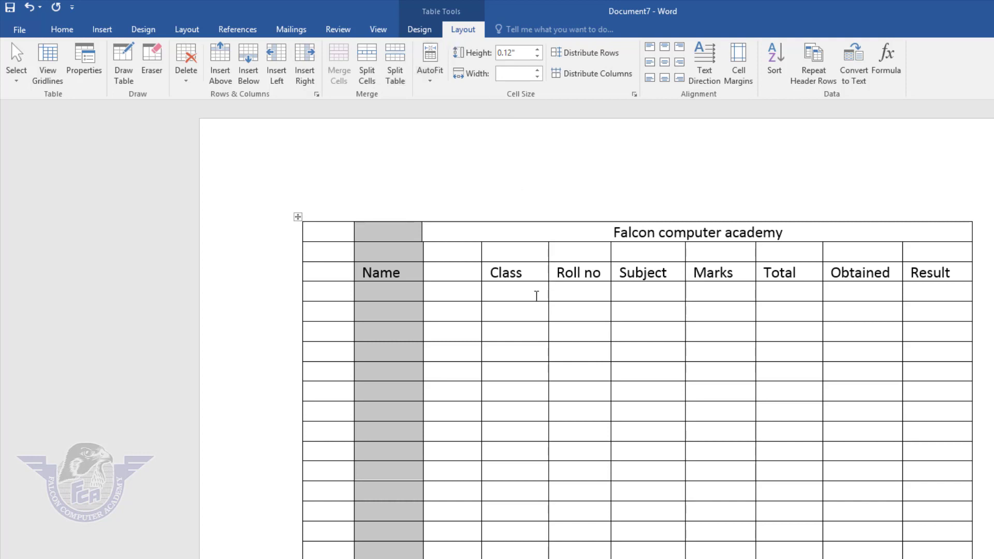
{"action": "left_click", "coordinate": [535, 295]}
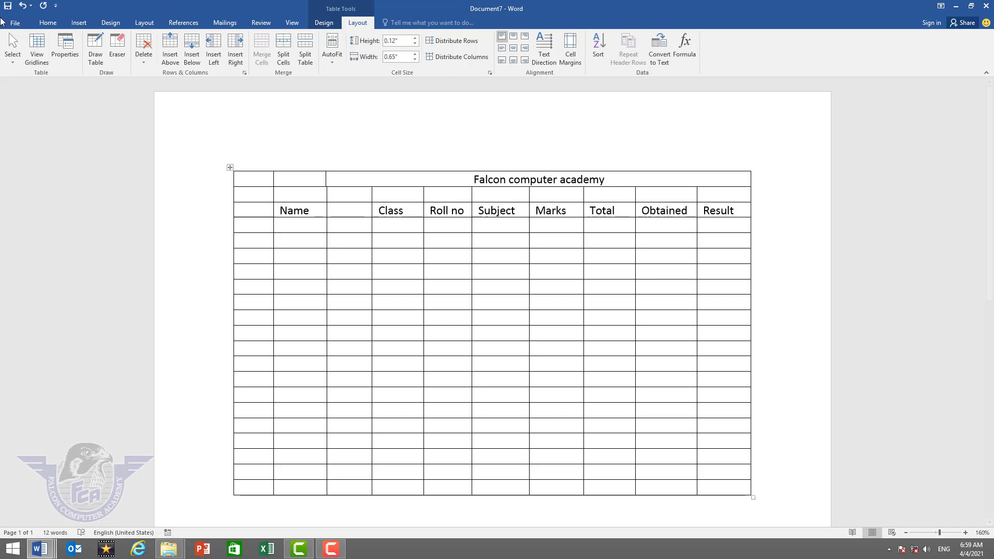
- Create another blank document, Document8, from File > New
{"action": "left_click", "coordinate": [16, 25]}
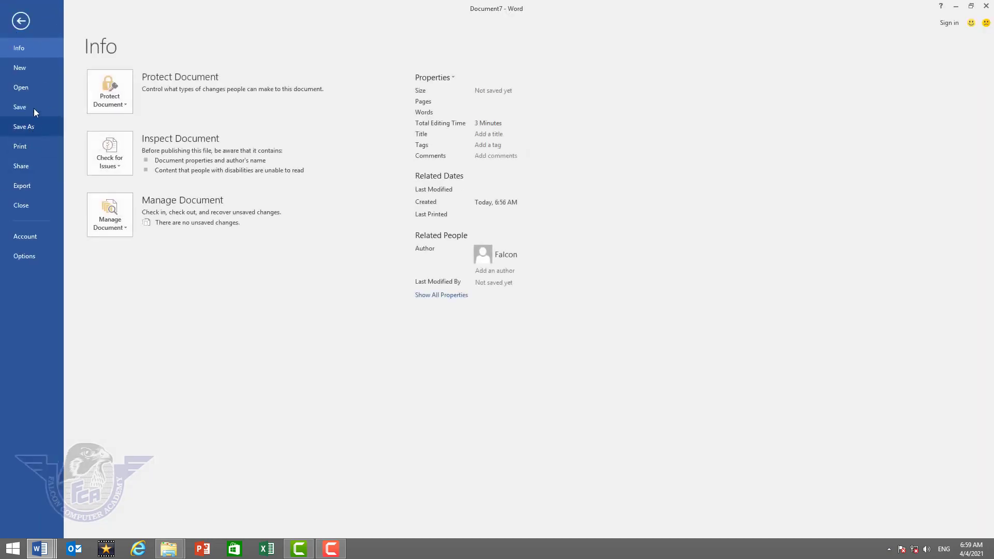
{"action": "left_click", "coordinate": [30, 71]}
{"action": "left_click", "coordinate": [138, 169]}
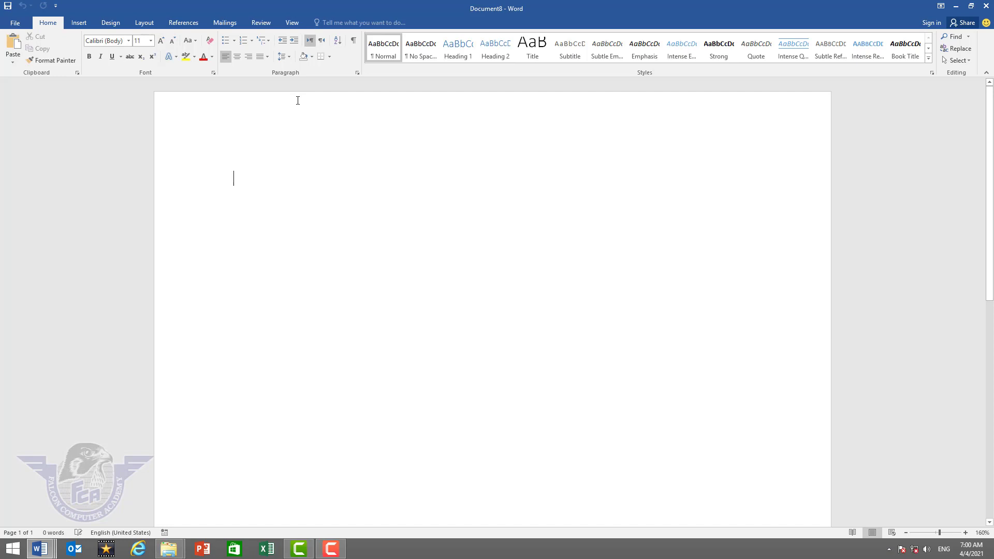
- Turn on the rulers for Document8 and bring up the Layout options
{"action": "left_click", "coordinate": [291, 22]}
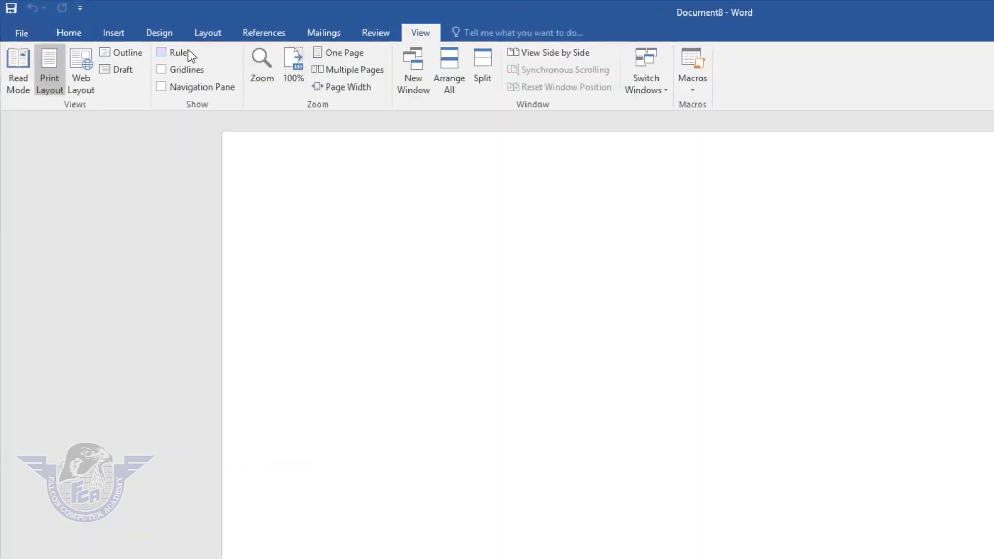
{"action": "left_click", "coordinate": [161, 53]}
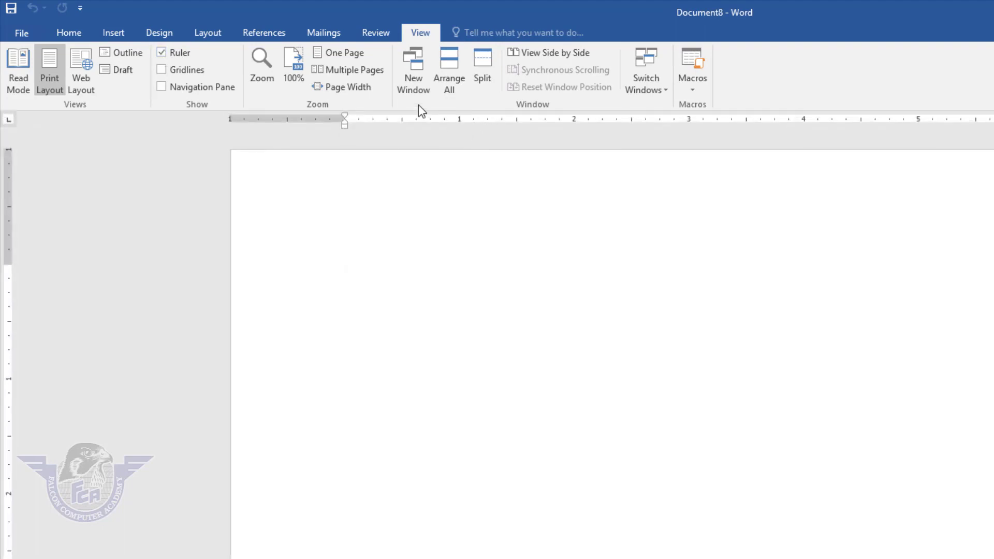
{"action": "left_click", "coordinate": [209, 35]}
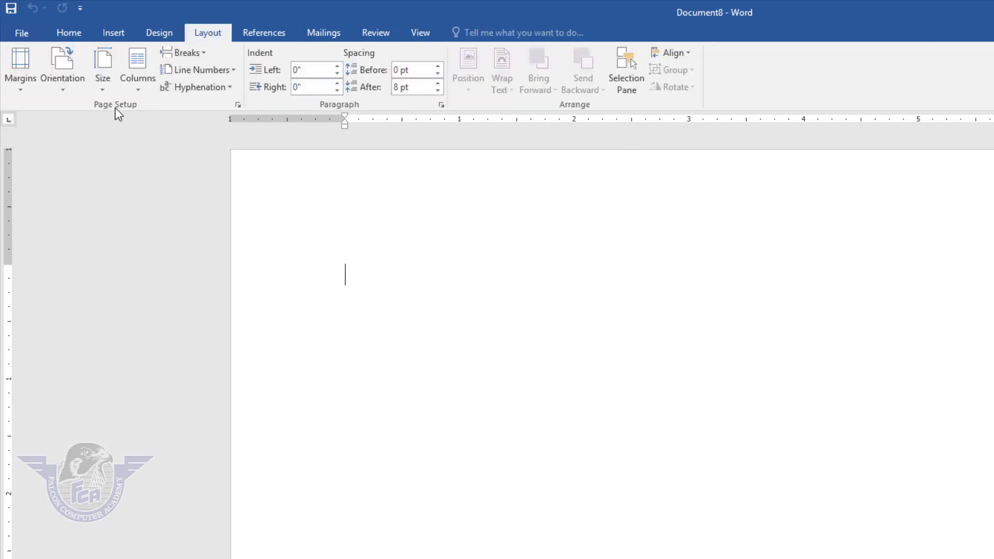
- Switch the blank page's layout to three columns
{"action": "left_click", "coordinate": [138, 89]}
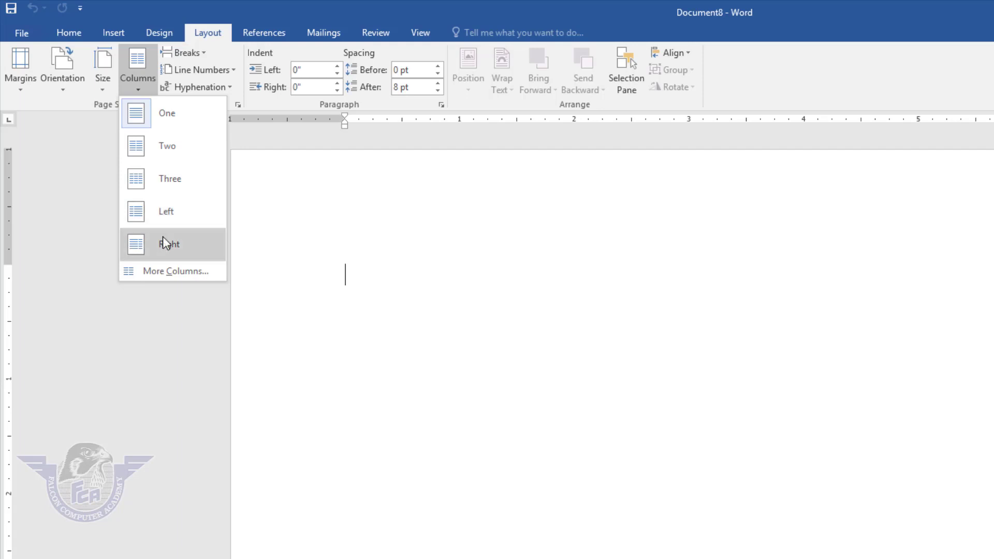
{"action": "left_click", "coordinate": [163, 179]}
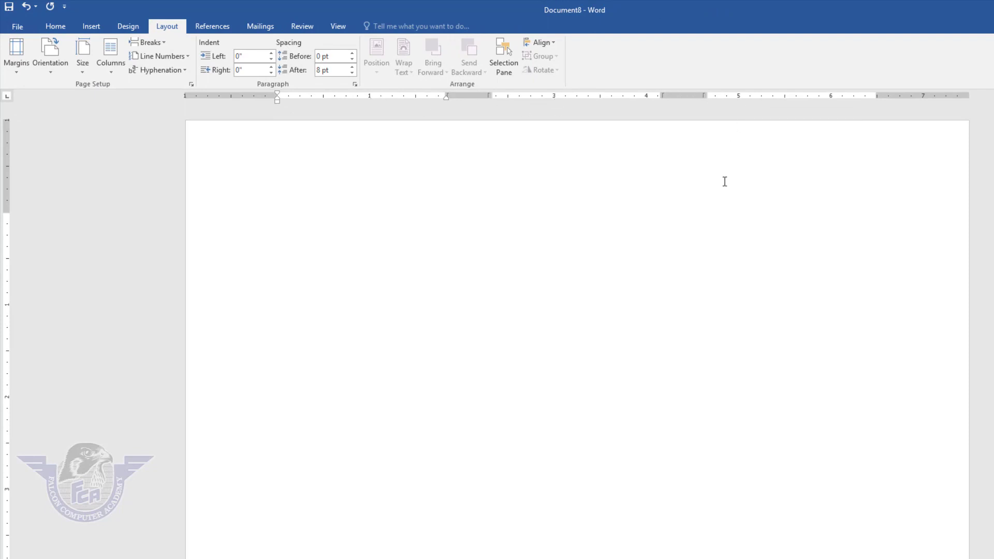
- Type 'Falcon computer academy' and repeat it with F4 on many lines down the column
{"action": "type", "text": "Falcon cmoputer a"}
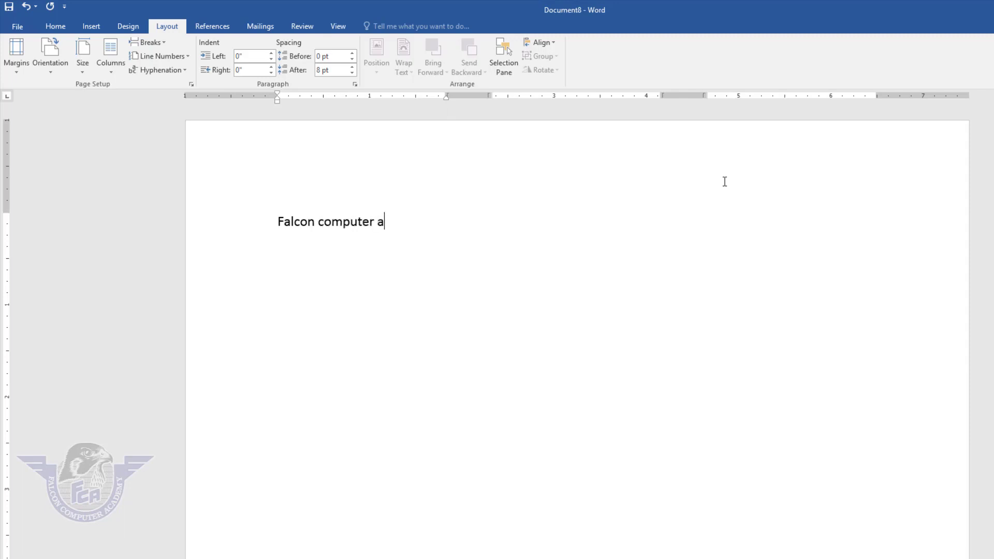
{"action": "type", "text": "cademy"}
{"action": "key", "text": "F4"}
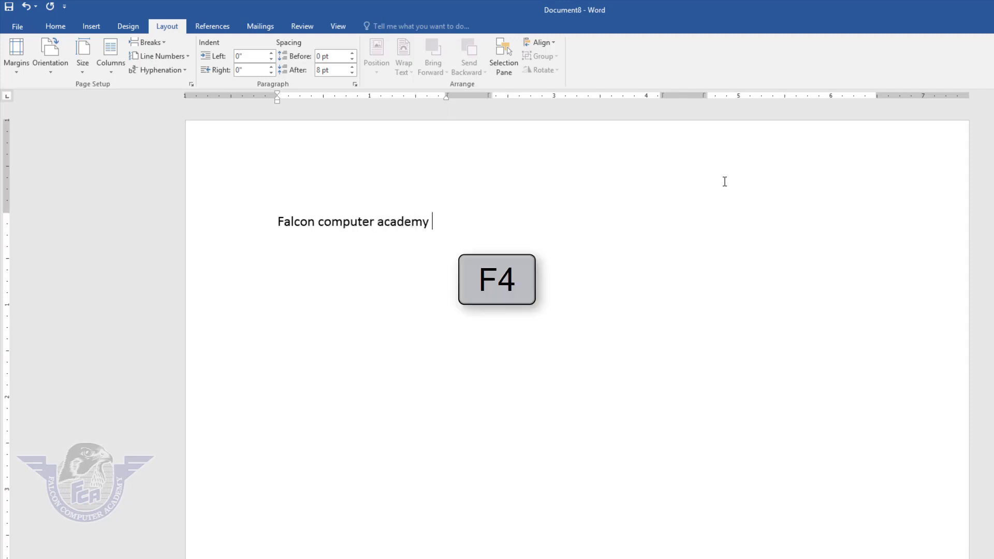
{"action": "key", "text": "F4"}
{"action": "key", "text": "F4"}
{"action": "key", "text": "F4"}
{"action": "key", "text": "F4"}
{"action": "key", "text": "F4"}
{"action": "key", "text": "F4"}
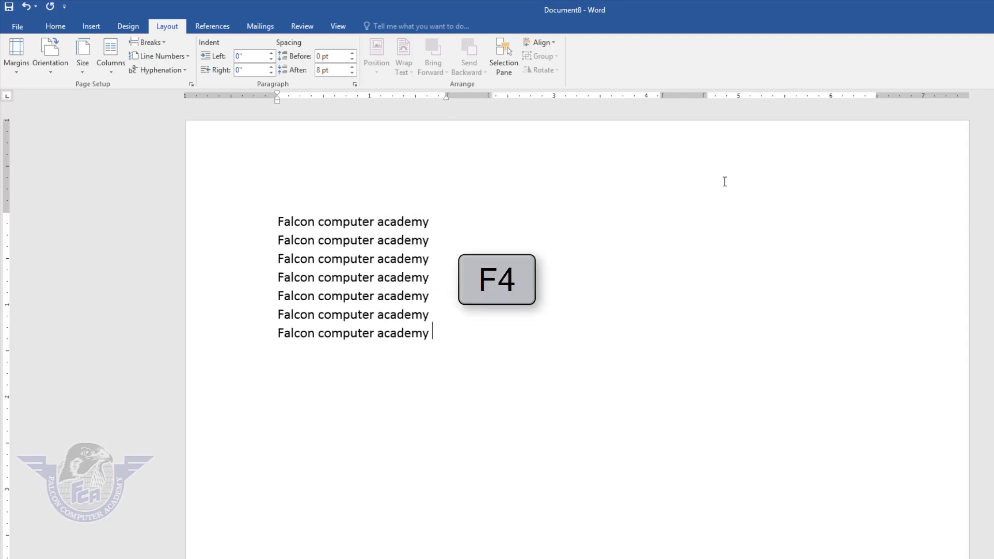
{"action": "key", "text": "F4"}
{"action": "key", "text": "F4"}
{"action": "key", "text": "F4"}
{"action": "key", "text": "F4"}
{"action": "key", "text": "F4"}
{"action": "key", "text": "F4"}
{"action": "key", "text": "F4"}
{"action": "key", "text": "F4"}
{"action": "key", "text": "F4"}
{"action": "key", "text": "F4"}
{"action": "key", "text": "F4"}
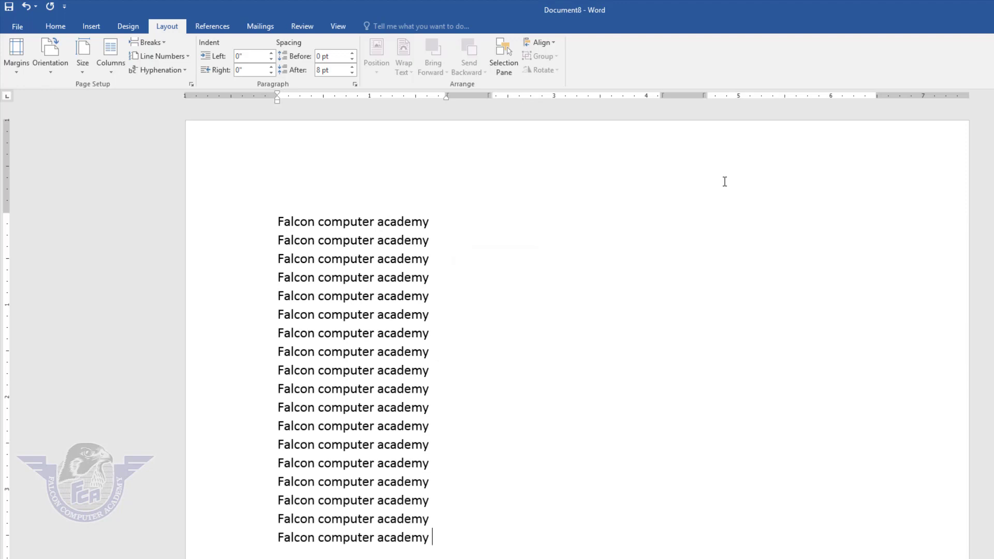
{"action": "key", "text": "F4"}
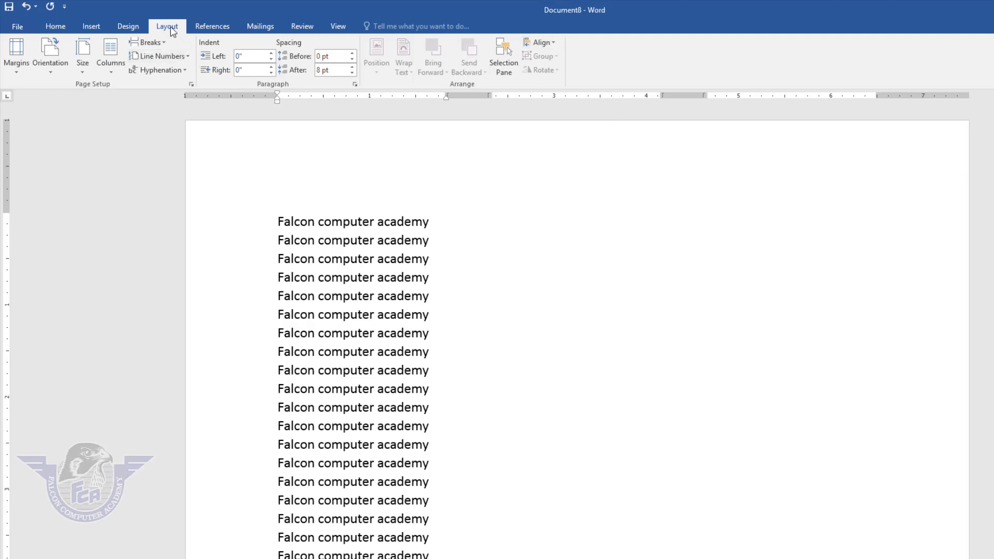
- Insert a column break after the last 'Falcon computer academy' line
{"action": "left_click", "coordinate": [164, 43]}
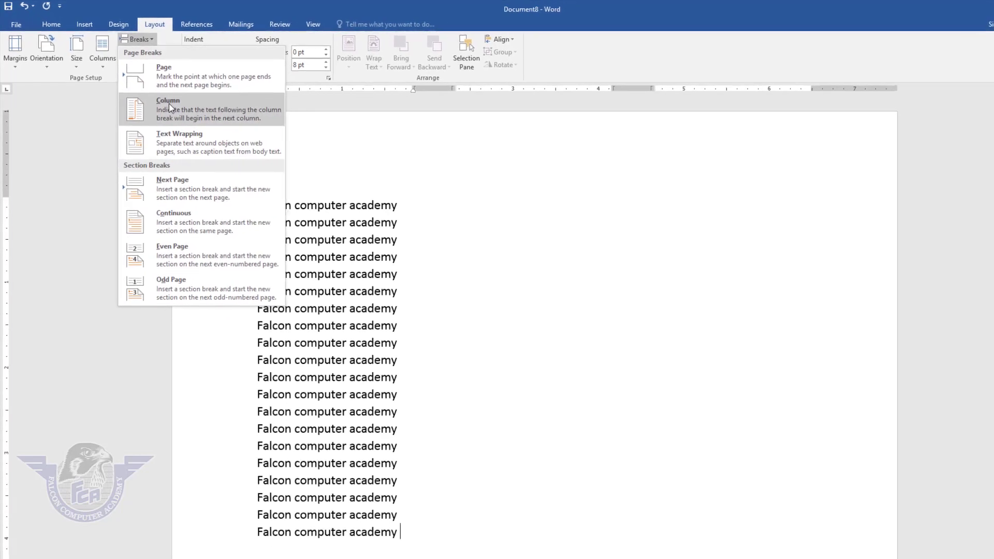
{"action": "left_click", "coordinate": [182, 110]}
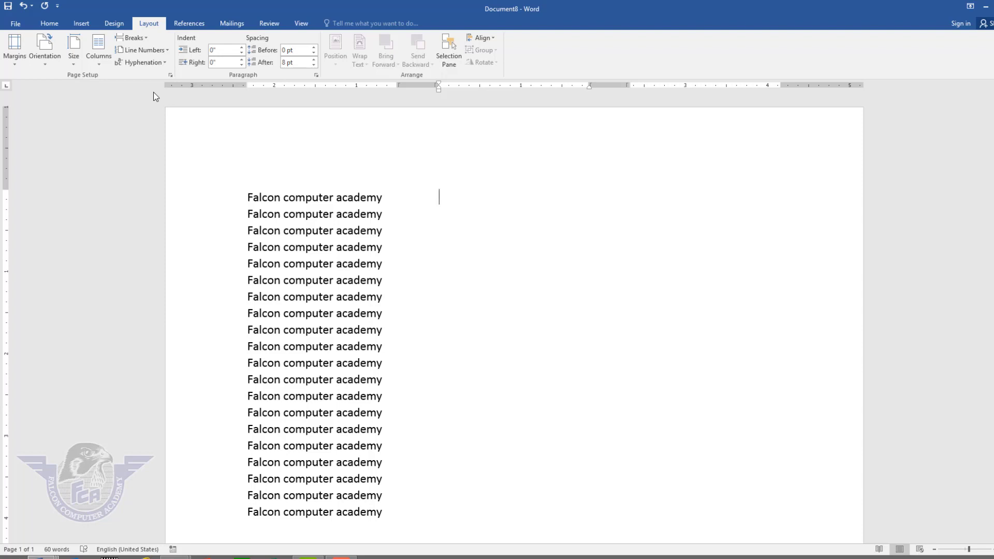
- Lay the text out in three columns with dividing lines between them
{"action": "left_click", "coordinate": [98, 64]}
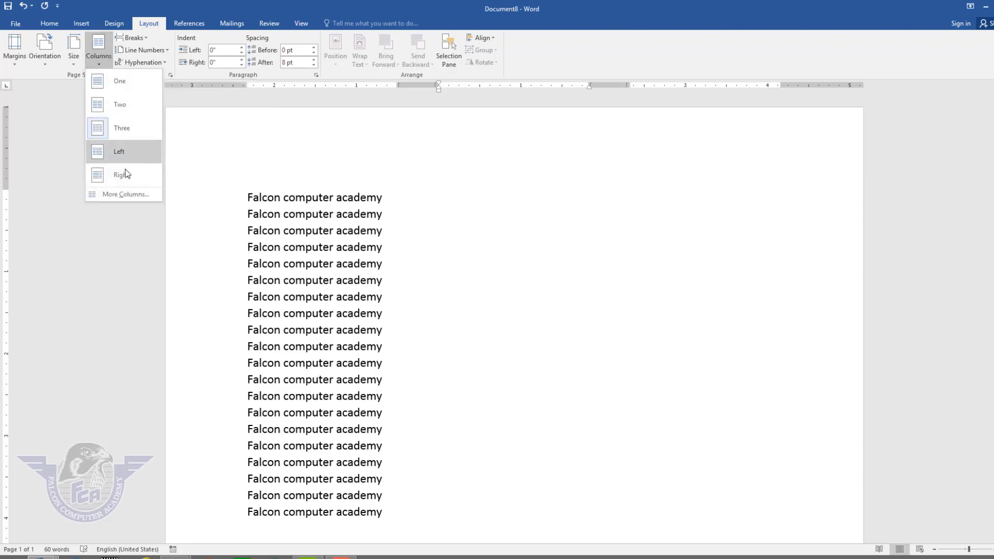
{"action": "left_click", "coordinate": [125, 194]}
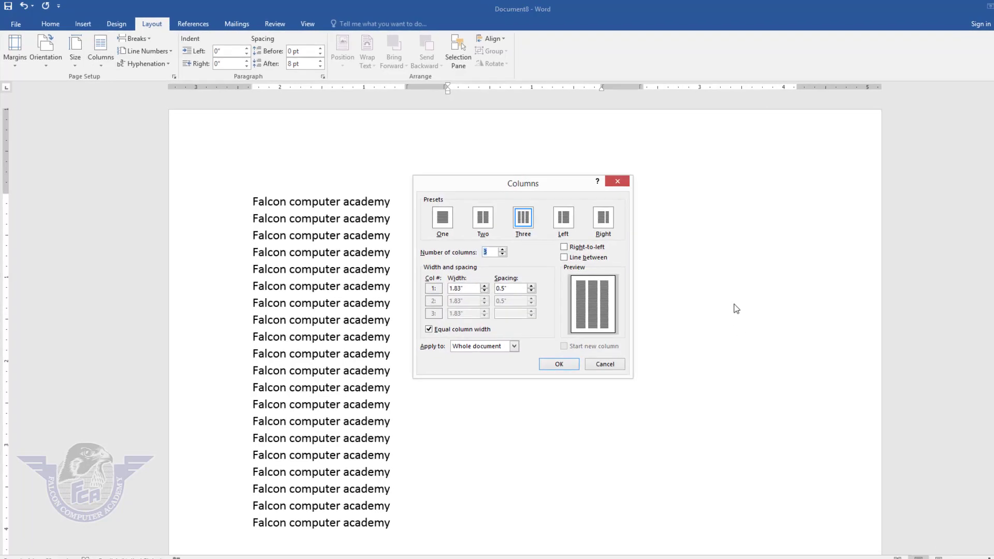
{"action": "left_click", "coordinate": [751, 326]}
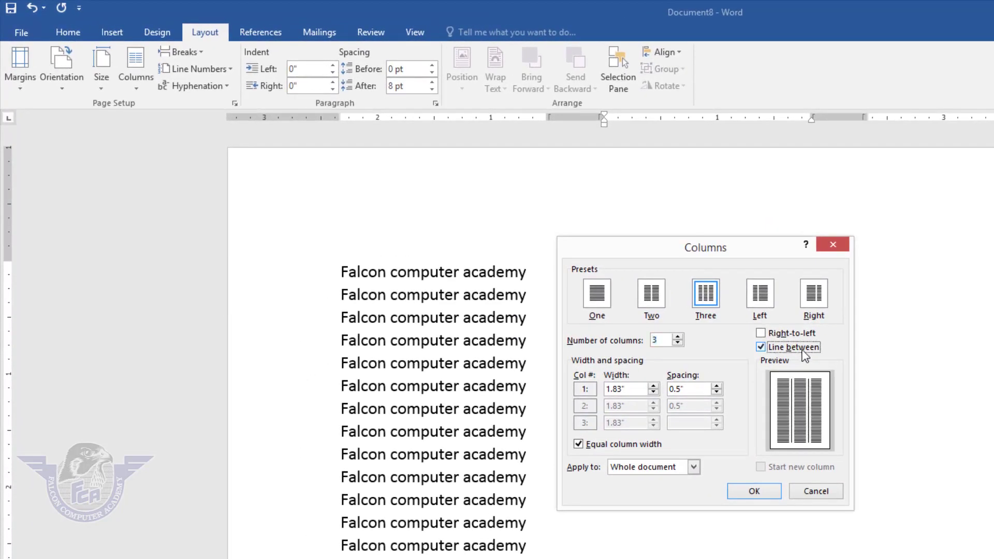
{"action": "left_click", "coordinate": [755, 491]}
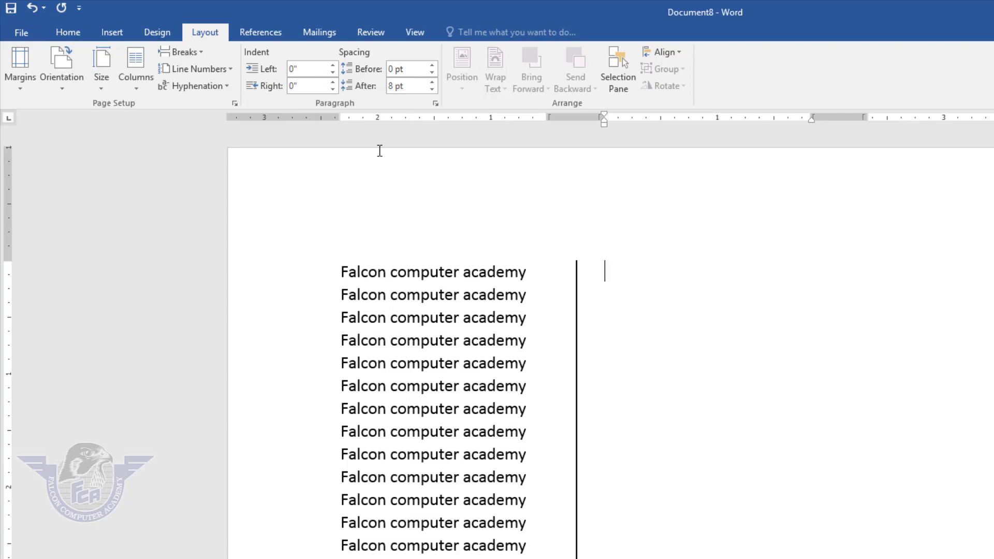
- Insert two column breaks, then return the text to a single column
{"action": "left_click", "coordinate": [189, 51]}
{"action": "left_click", "coordinate": [237, 155]}
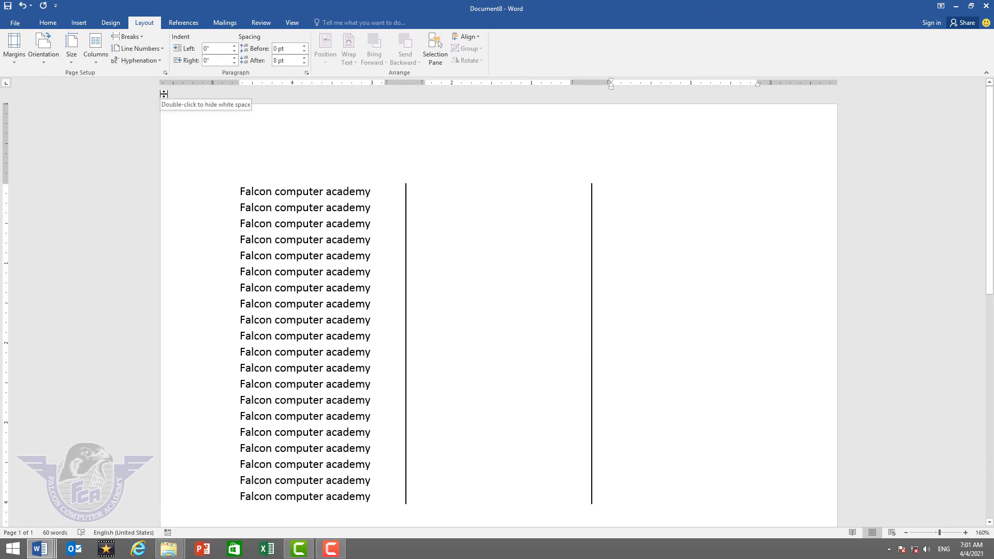
{"action": "left_click", "coordinate": [99, 64]}
{"action": "left_click", "coordinate": [105, 84]}
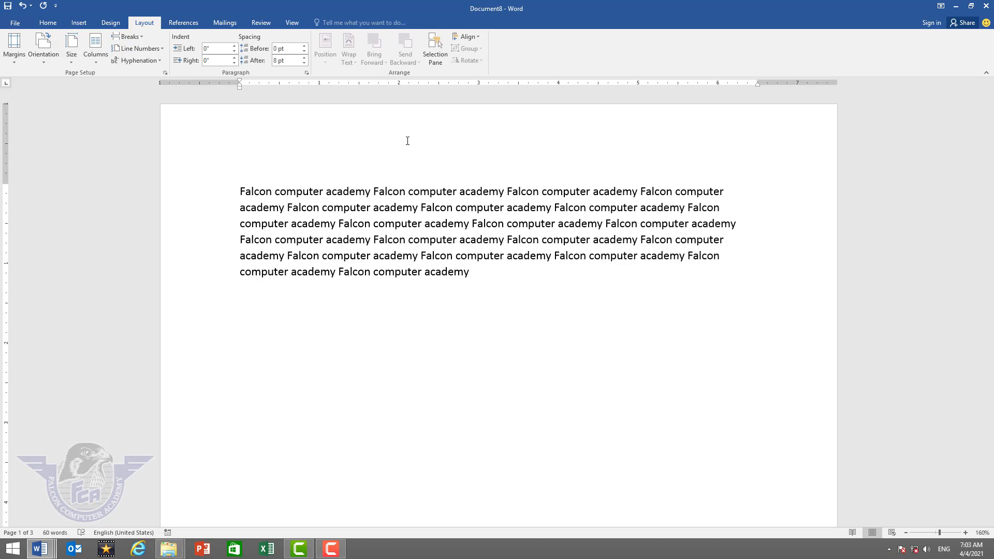
- Delete all existing text and repeat 'Our city name is Lahore' across about fifteen lines
{"action": "key", "text": "ctrl+a"}
{"action": "key", "text": "Delete"}
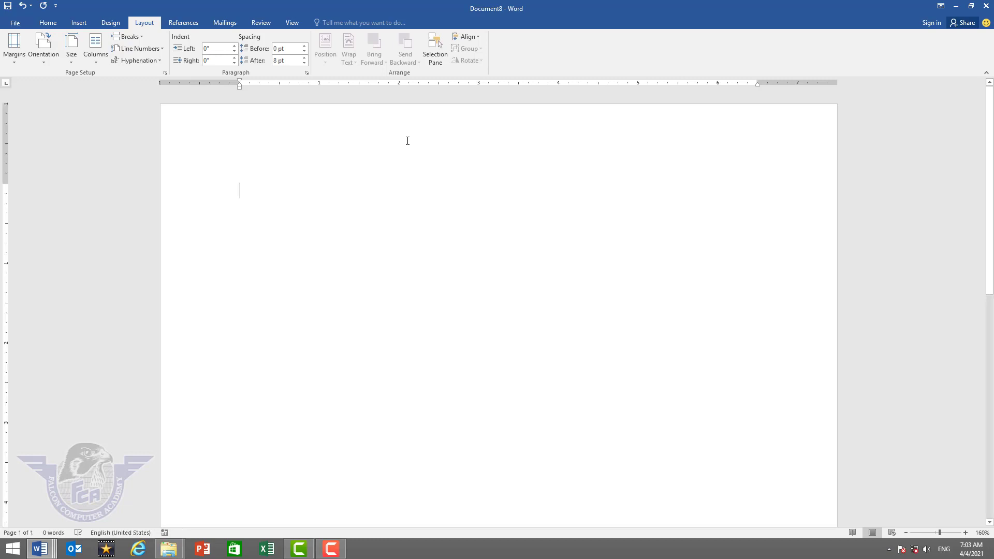
{"action": "type", "text": "Our city name"}
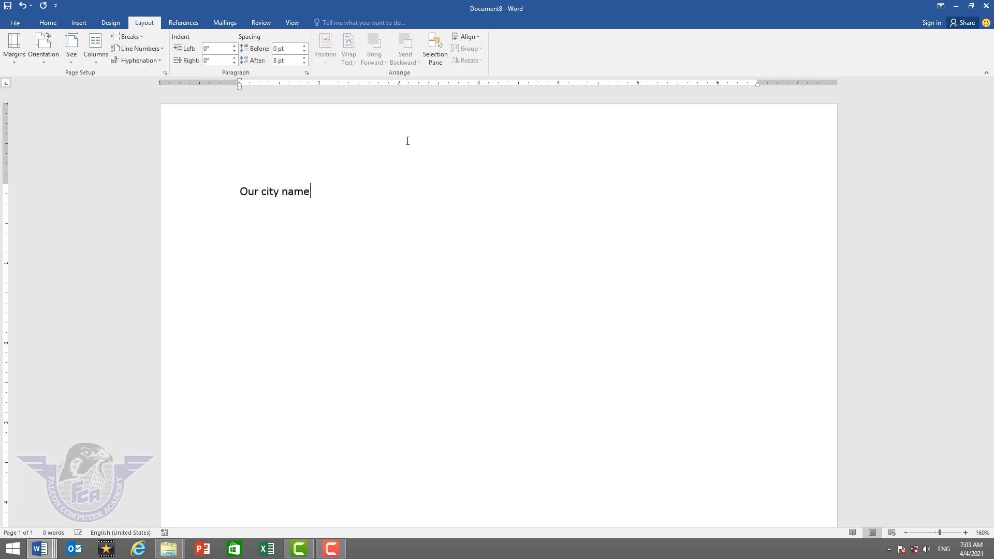
{"action": "type", "text": " is L"}
{"action": "type", "text": "ahore"}
{"action": "key", "text": "F4"}
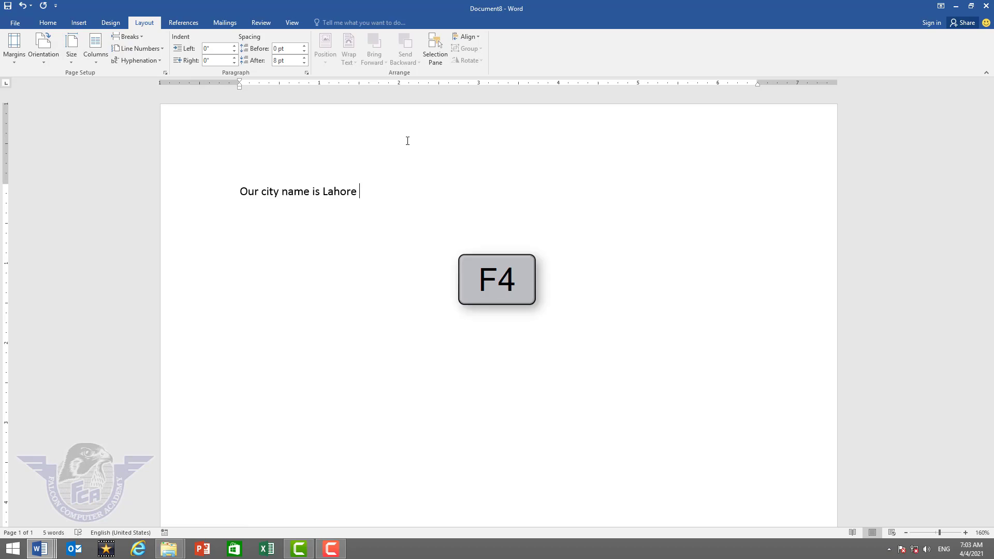
{"action": "key", "text": "F4"}
{"action": "key", "text": "F4"}
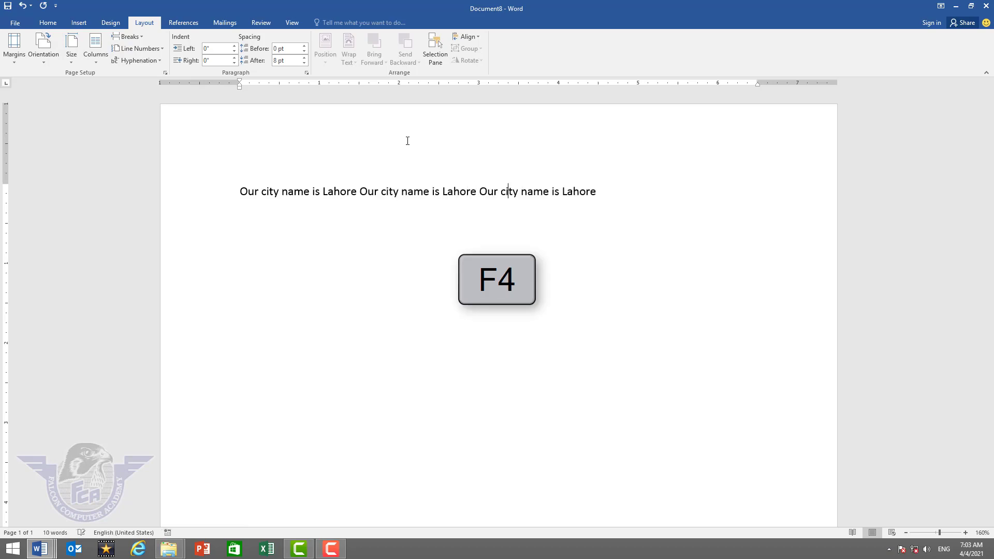
{"action": "key", "text": "F4"}
{"action": "key", "text": "F4"}
{"action": "key", "text": "F4"}
{"action": "key", "text": "F4"}
{"action": "key", "text": "F4"}
{"action": "key", "text": "F4"}
{"action": "key", "text": "F4"}
{"action": "key", "text": "F4"}
{"action": "key", "text": "F4"}
{"action": "key", "text": "F4"}
{"action": "key", "text": "F4"}
{"action": "key", "text": "F4"}
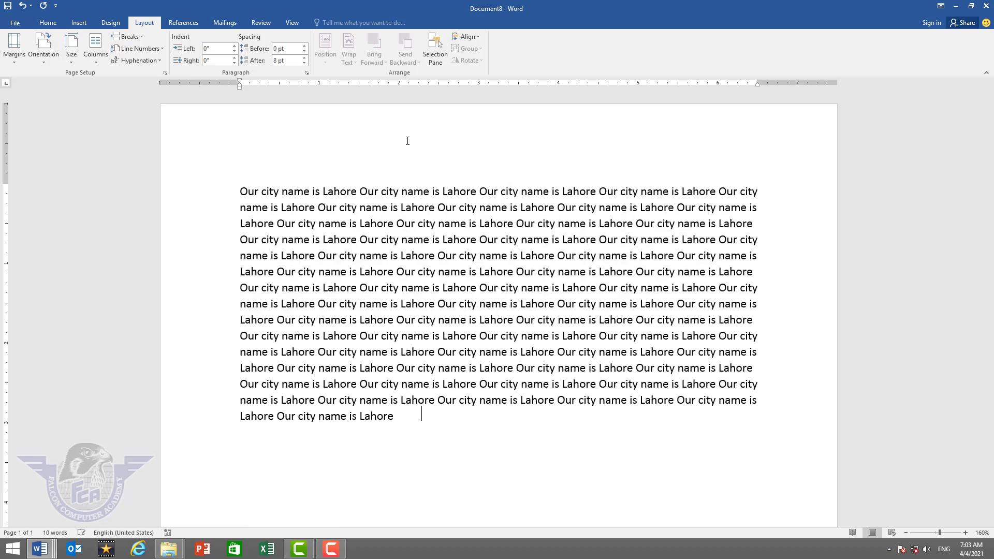
{"action": "key", "text": "F4"}
{"action": "key", "text": "F4"}
{"action": "key", "text": "F4"}
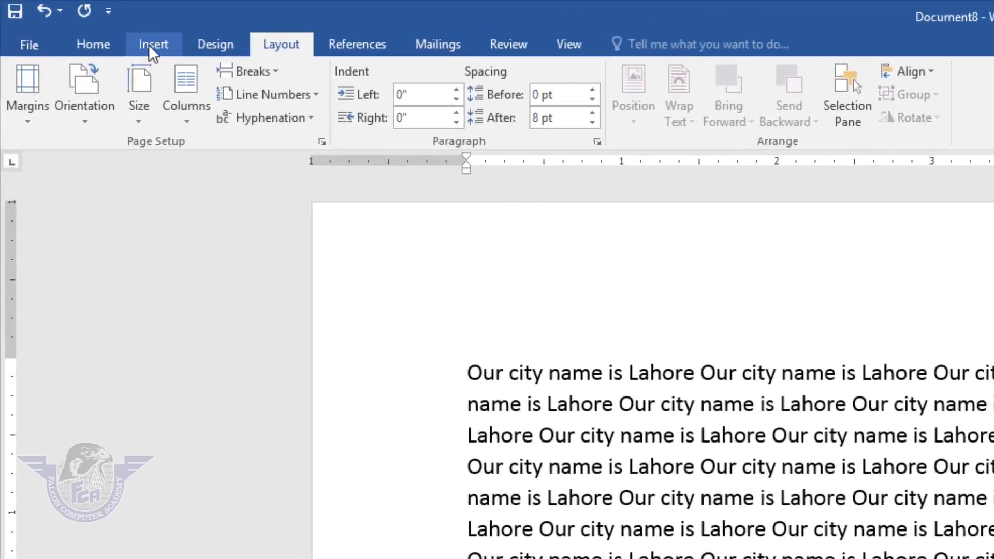
- Search for 'lahore' in the Navigation pane, highlighting all 66 matches
{"action": "left_click", "coordinate": [48, 23]}
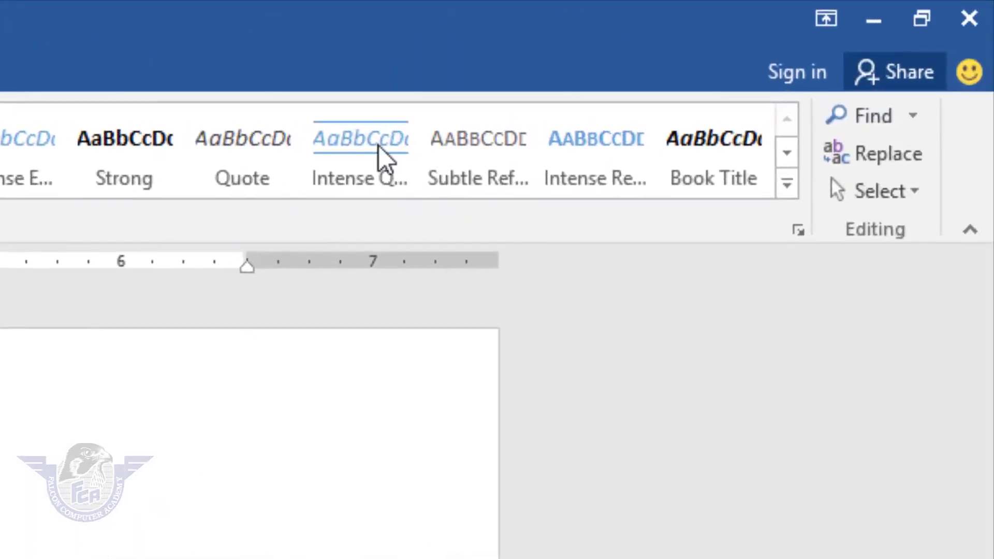
{"action": "left_click", "coordinate": [875, 115]}
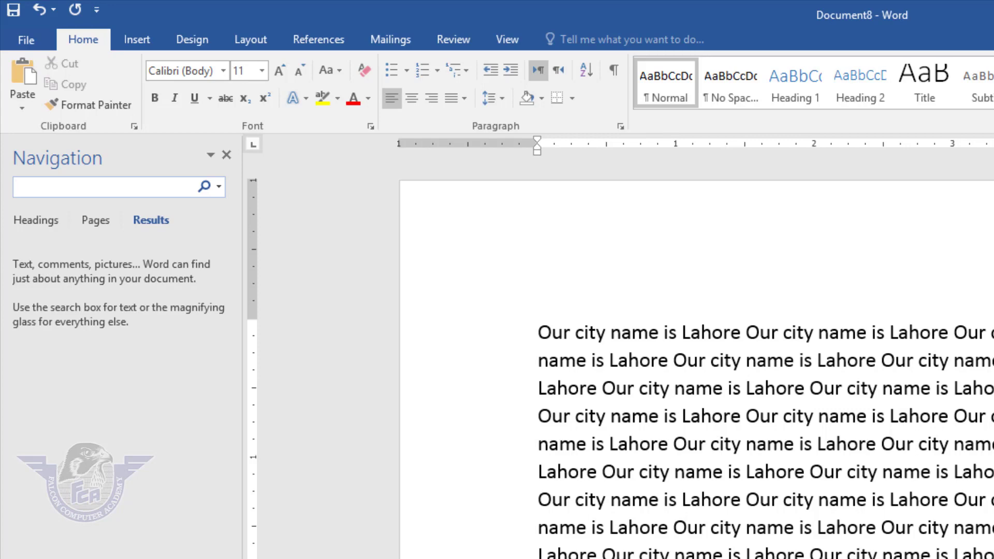
{"action": "type", "text": "l"}
{"action": "type", "text": "ahore"}
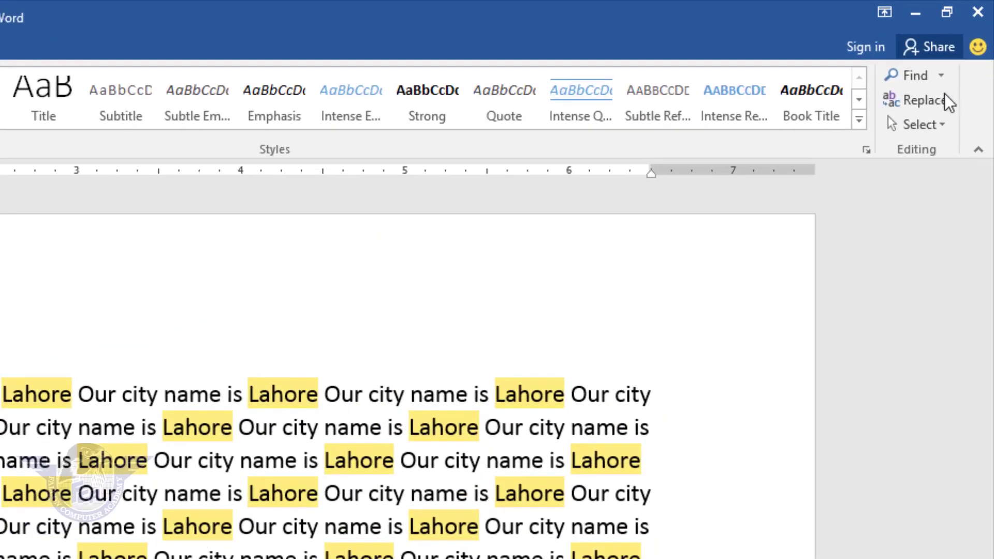
- Replace all 66 occurrences of Lahore with 'rahim yar khan' via Find and Replace
{"action": "left_click", "coordinate": [927, 101]}
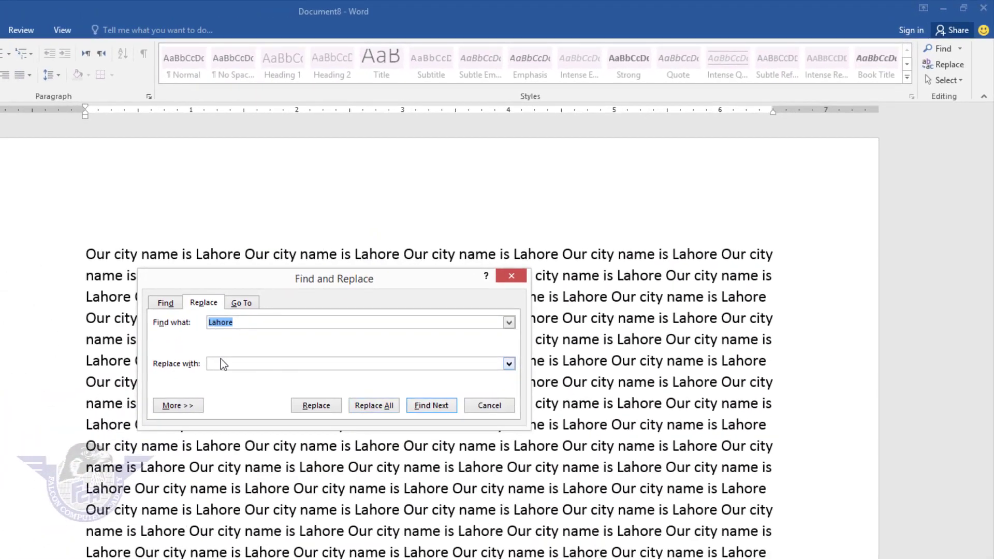
{"action": "left_click", "coordinate": [222, 363]}
{"action": "type", "text": "rahim yar kha"}
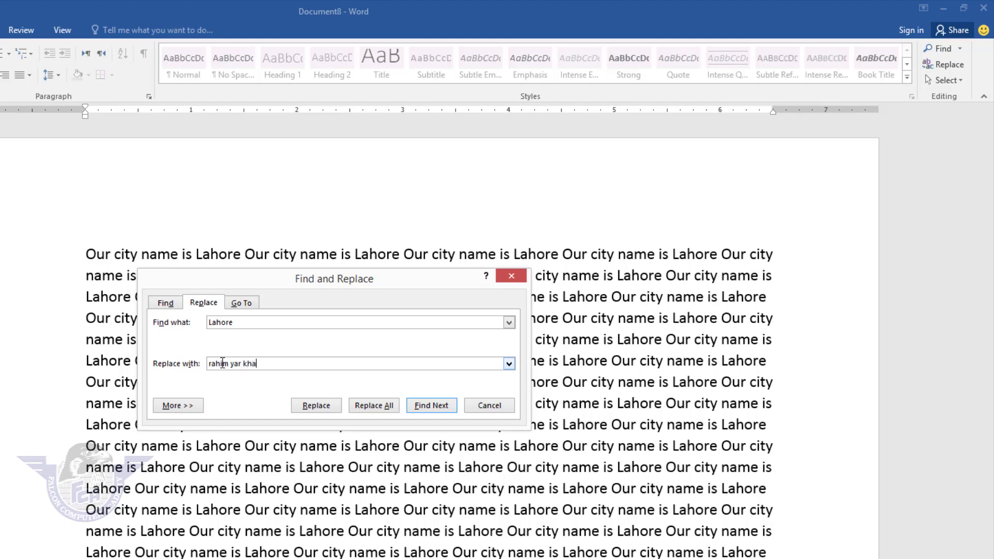
{"action": "type", "text": "n"}
{"action": "left_click", "coordinate": [367, 405]}
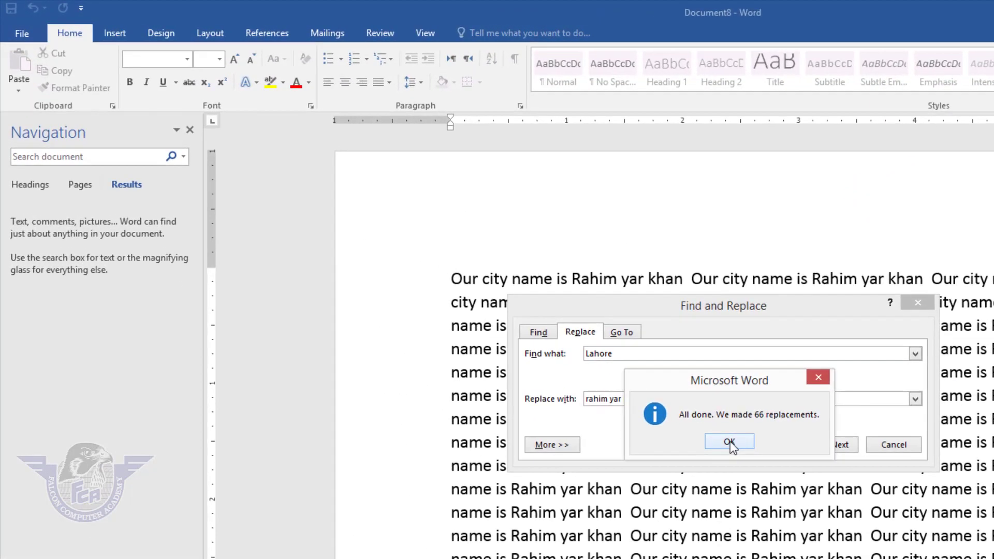
{"action": "left_click", "coordinate": [729, 442]}
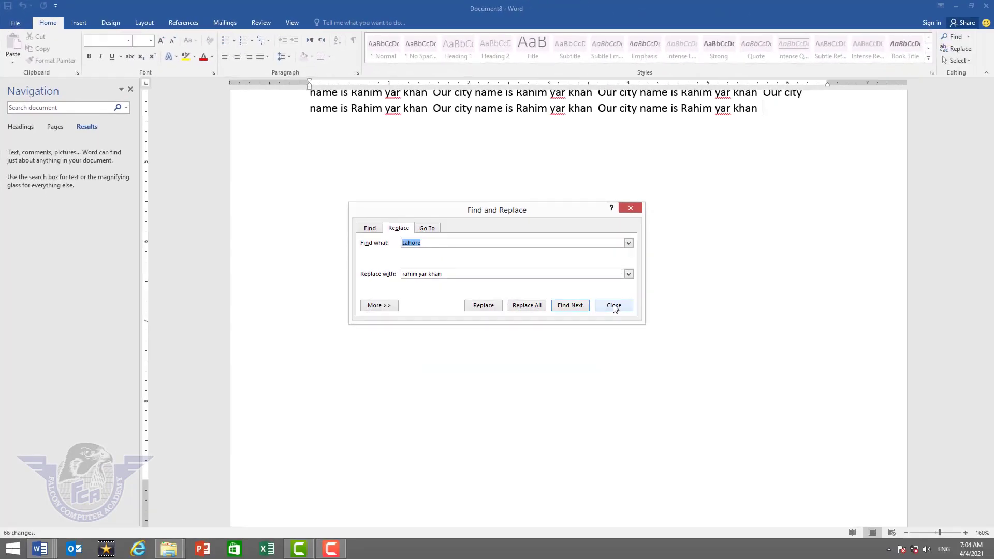
{"action": "left_click", "coordinate": [614, 305]}
- Add empty paragraphs after the text until the document reaches 18 pages
{"action": "scroll", "coordinate": [547, 278], "scroll_direction": "up", "scroll_amount": 5}
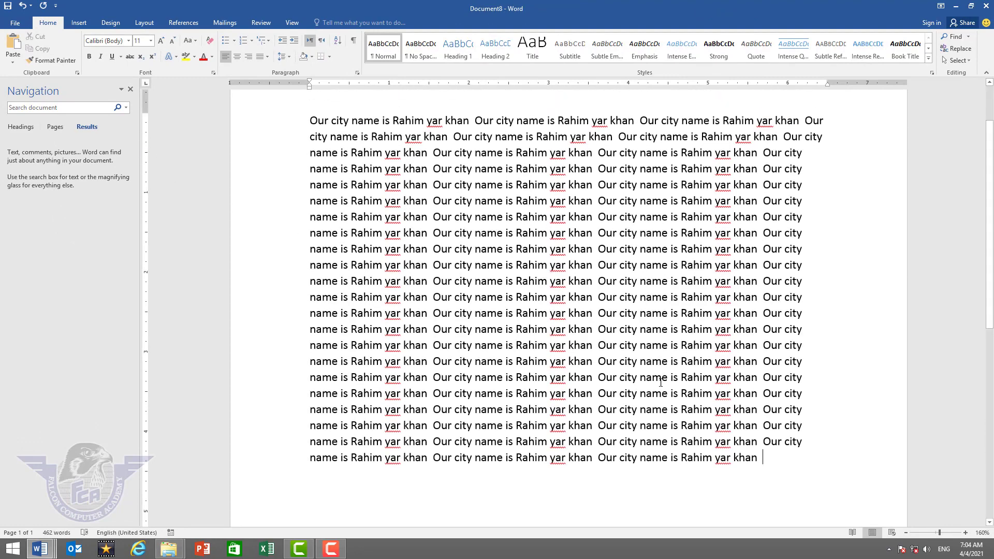
{"action": "scroll", "coordinate": [650, 376], "scroll_direction": "down", "scroll_amount": 2}
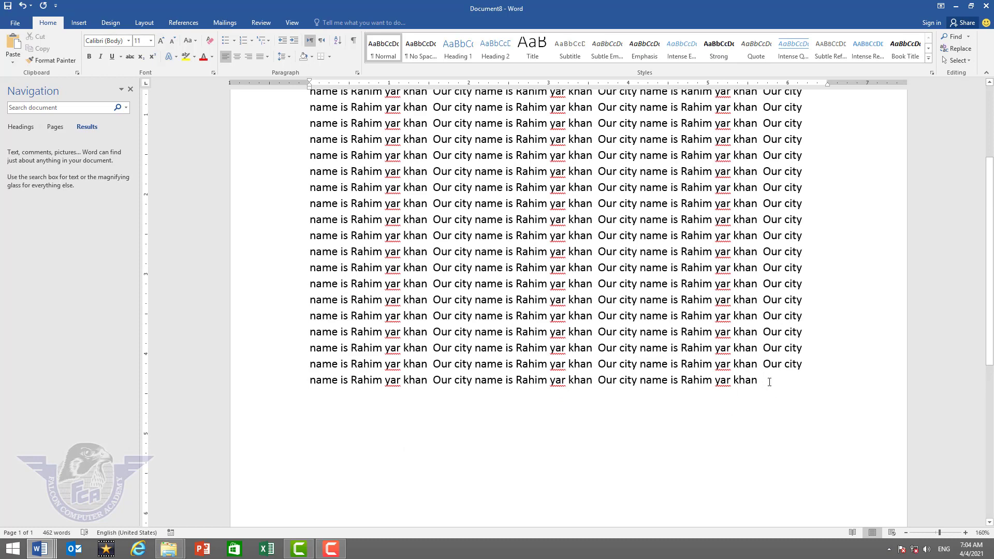
{"action": "key", "text": "Return"}
{"action": "key", "text": "Return"}
{"action": "key", "text": "Return"}
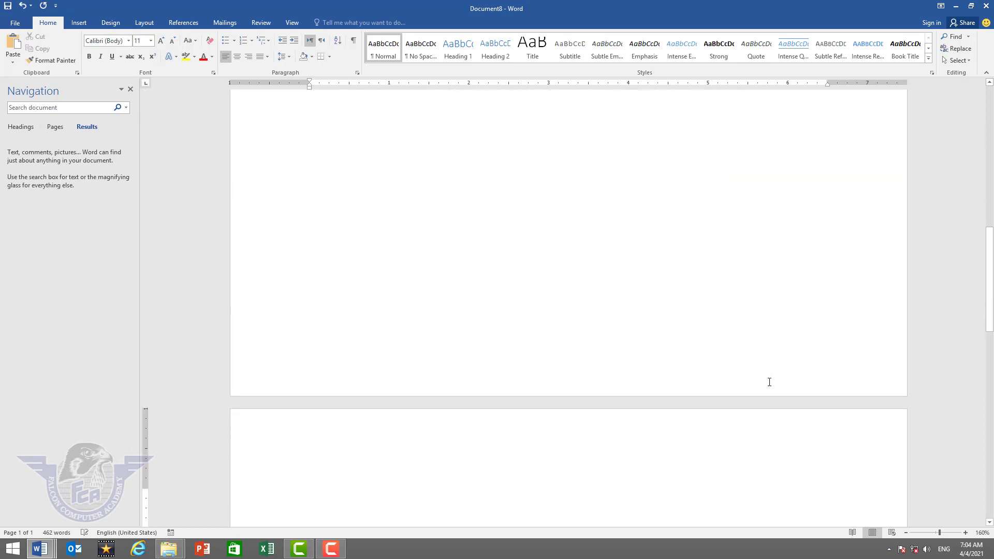
{"action": "key", "text": "Return"}
{"action": "key", "text": "Return"}
{"action": "key", "text": "Return"}
{"action": "key", "text": "Return"}
{"action": "key", "text": "Return"}
{"action": "key", "text": "Return"}
{"action": "key", "text": "Return"}
{"action": "key", "text": "Return"}
{"action": "key", "text": "Return"}
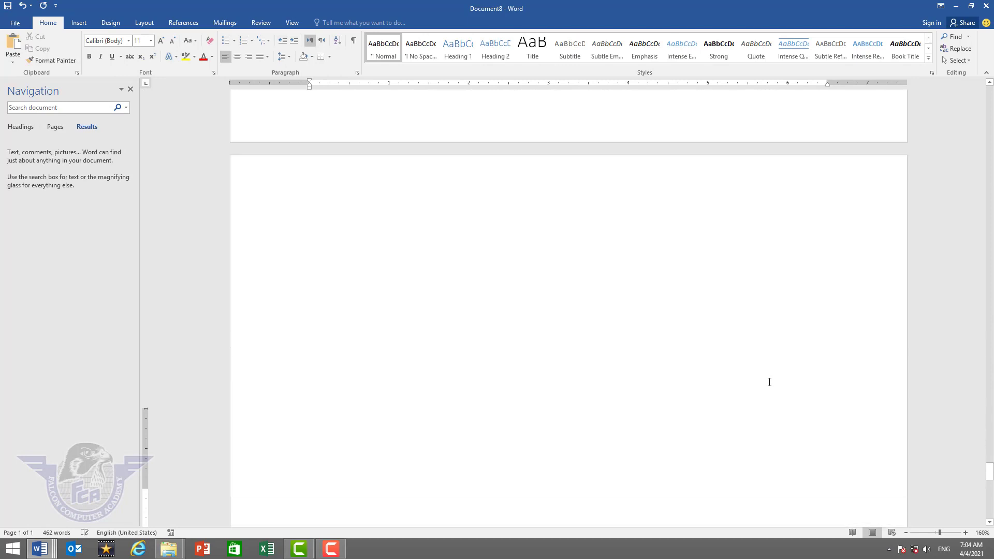
{"action": "key", "text": "Return"}
{"action": "key", "text": "Return"}
{"action": "key", "text": "Return"}
{"action": "key", "text": "Return"}
{"action": "key", "text": "Return"}
{"action": "key", "text": "Return"}
{"action": "key", "text": "Return"}
{"action": "key", "text": "Return"}
{"action": "key", "text": "Return"}
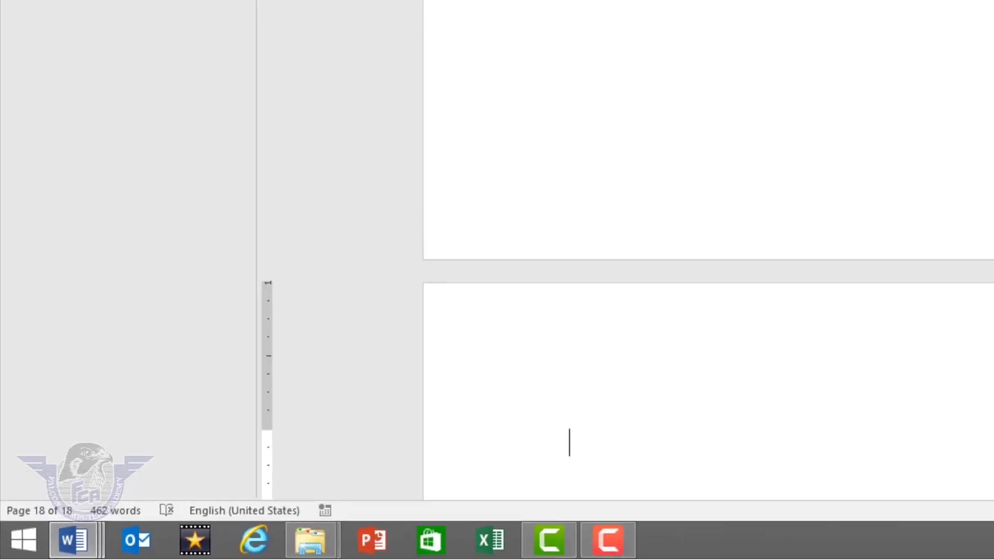
{"action": "left_click", "coordinate": [92, 477]}
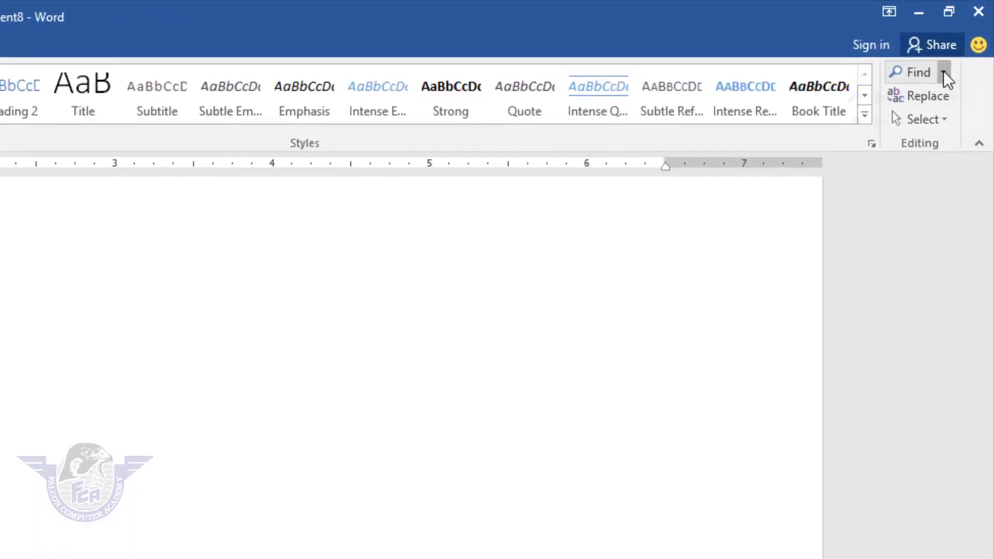
- Use Go To to jump to page 7, then to page 15
{"action": "left_click", "coordinate": [953, 58]}
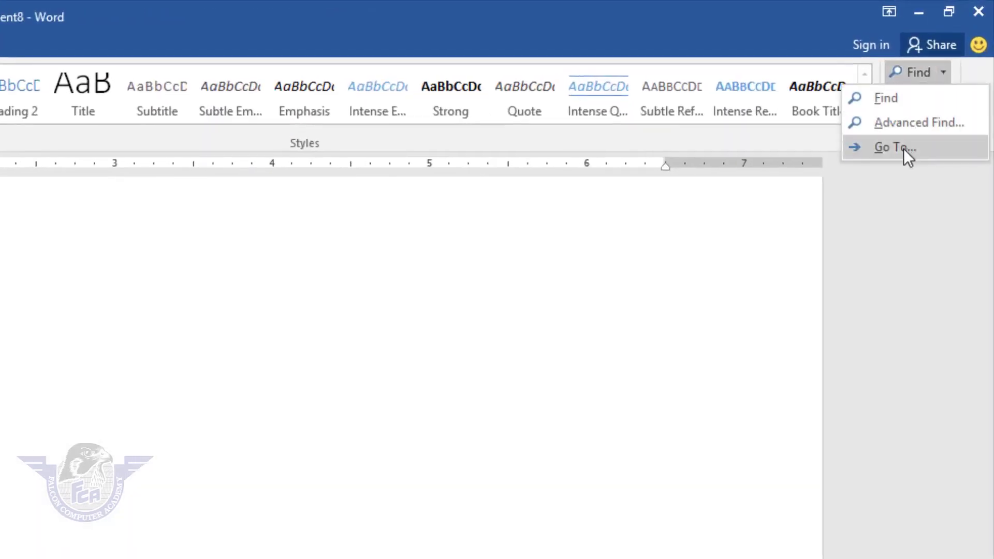
{"action": "left_click", "coordinate": [945, 74]}
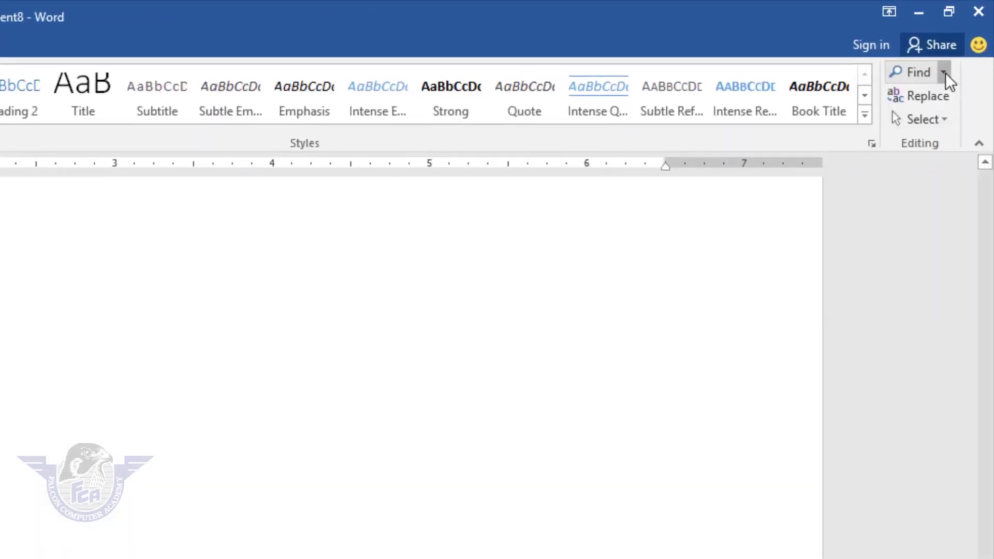
{"action": "left_click", "coordinate": [945, 73]}
{"action": "left_click", "coordinate": [911, 148]}
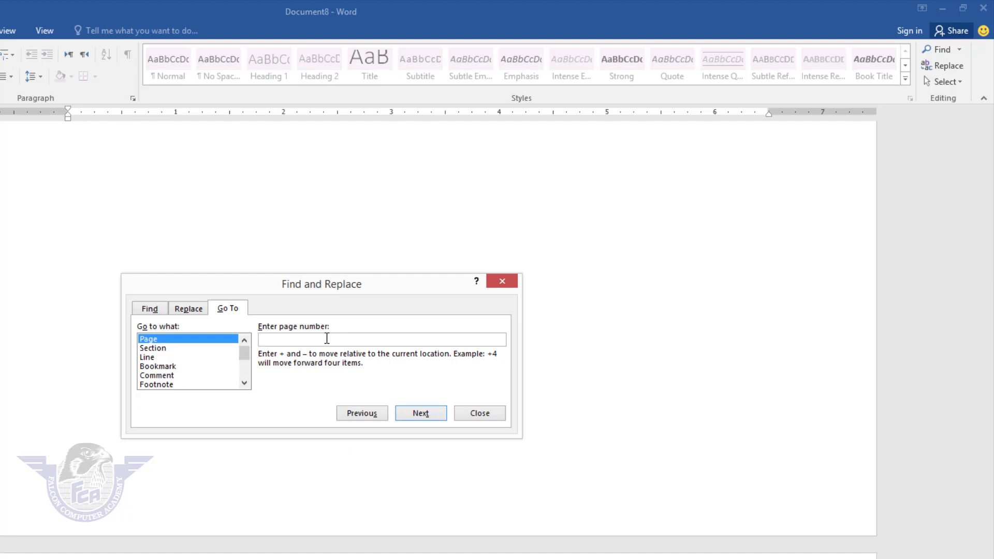
{"action": "type", "text": "7"}
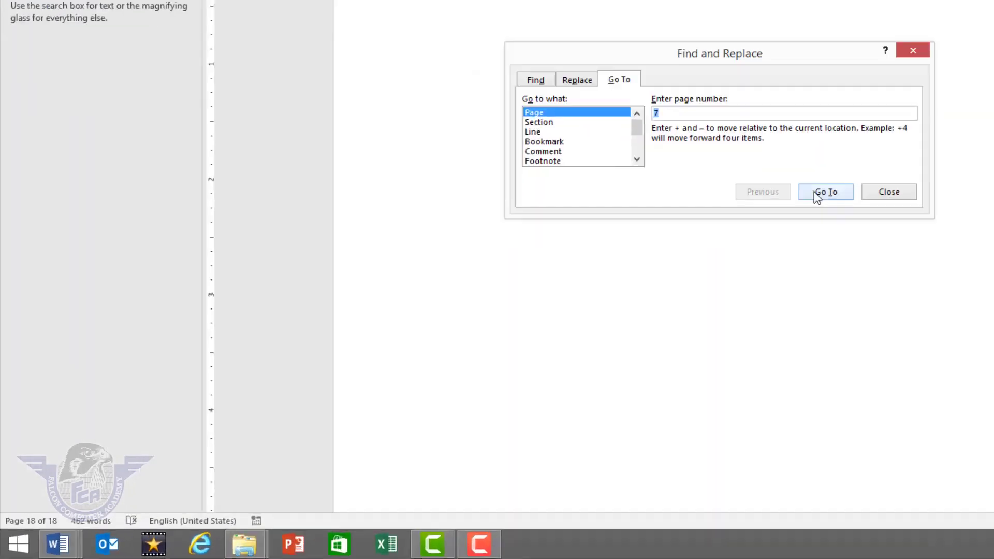
{"action": "left_click", "coordinate": [815, 192]}
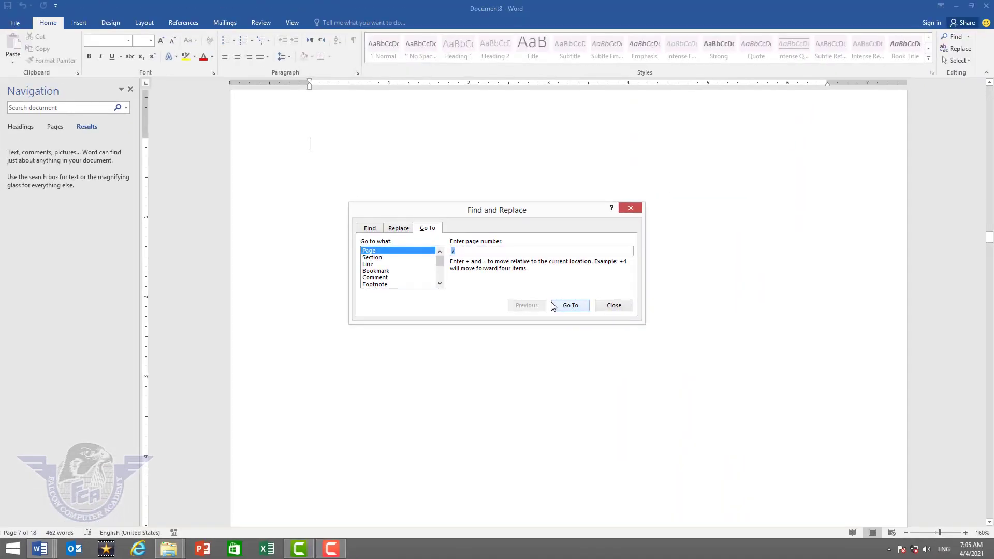
{"action": "type", "text": "15"}
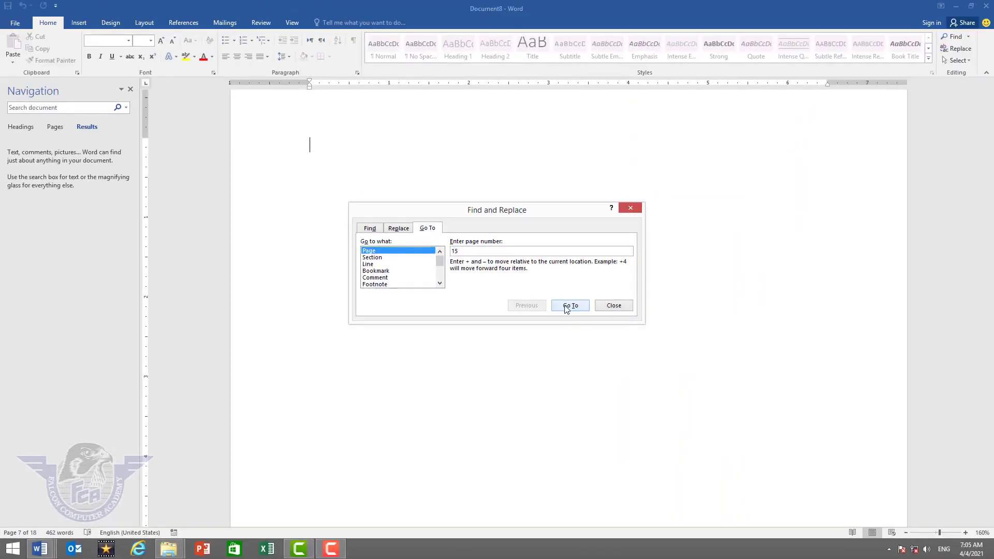
{"action": "left_click", "coordinate": [565, 306]}
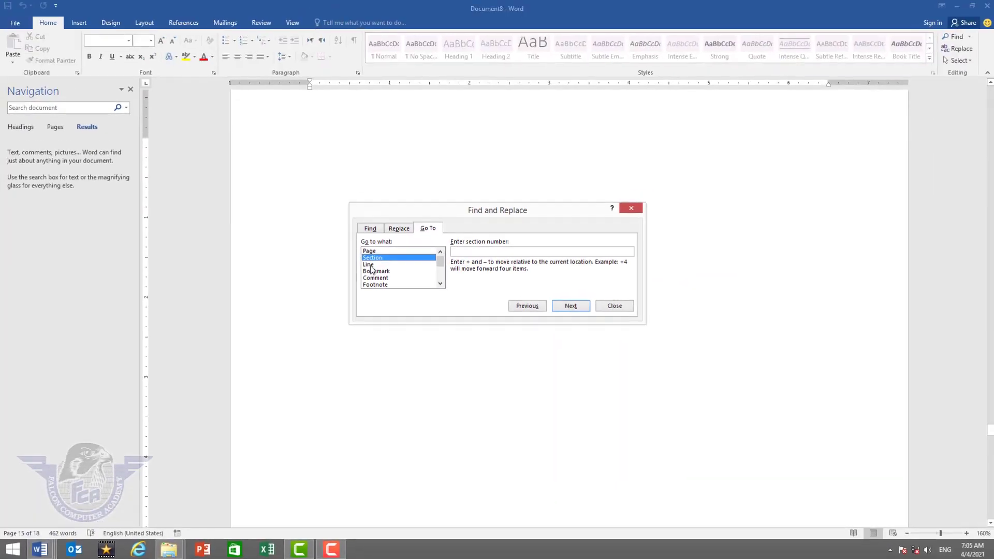
- Cycle the Go To target through Line, Bookmark, Comment and Footnote, back to Page, then close it
{"action": "left_click", "coordinate": [515, 341]}
{"action": "left_click", "coordinate": [517, 350]}
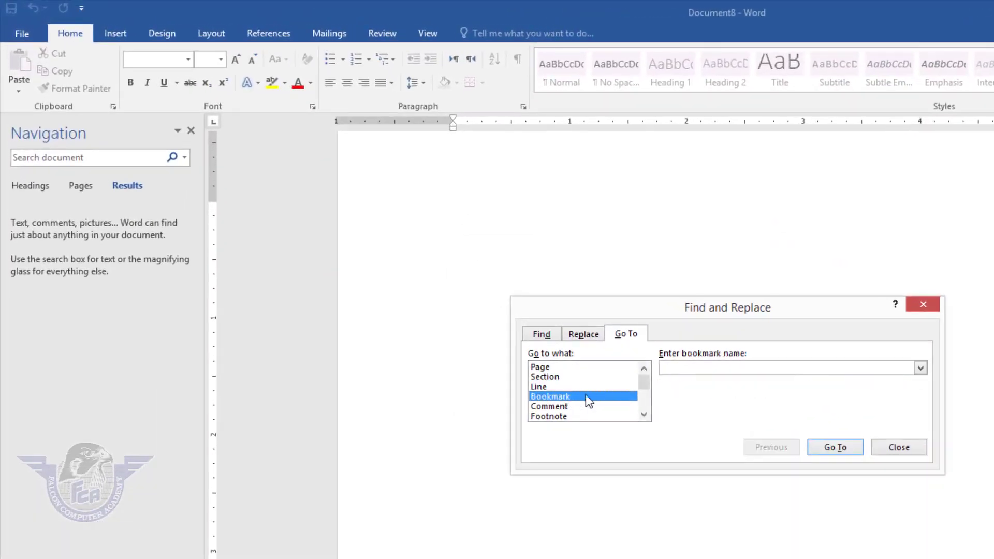
{"action": "left_click", "coordinate": [500, 360]}
{"action": "left_click", "coordinate": [561, 417]}
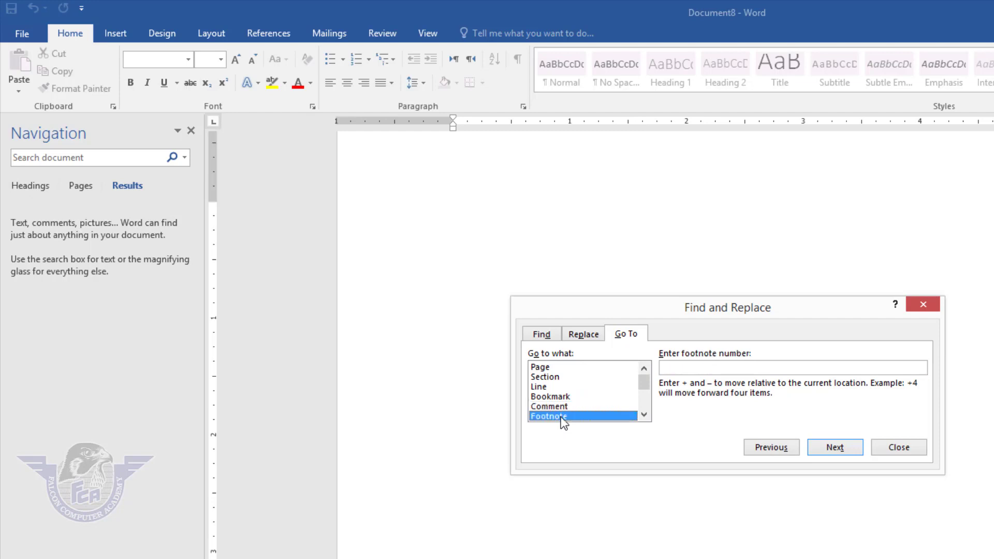
{"action": "left_click", "coordinate": [549, 368]}
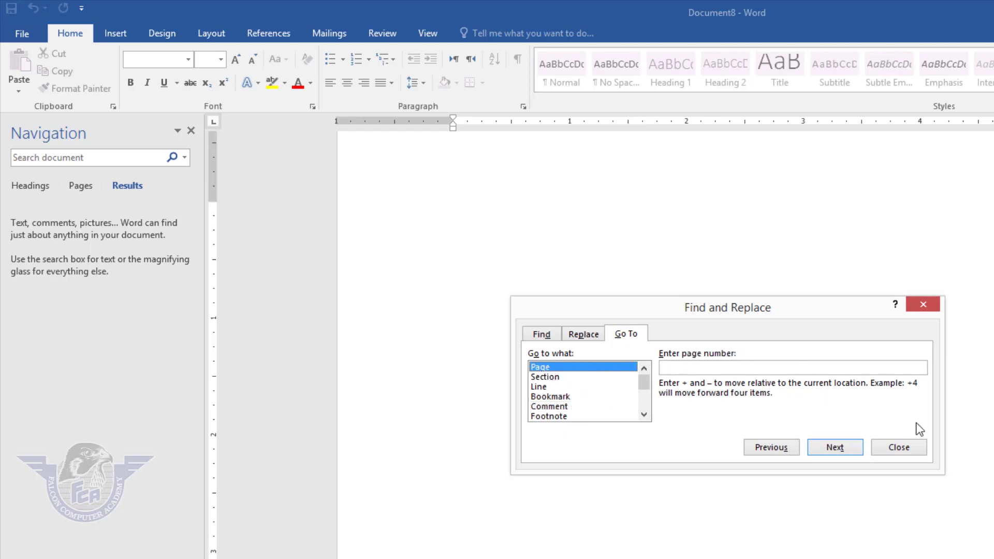
{"action": "left_click", "coordinate": [907, 450]}
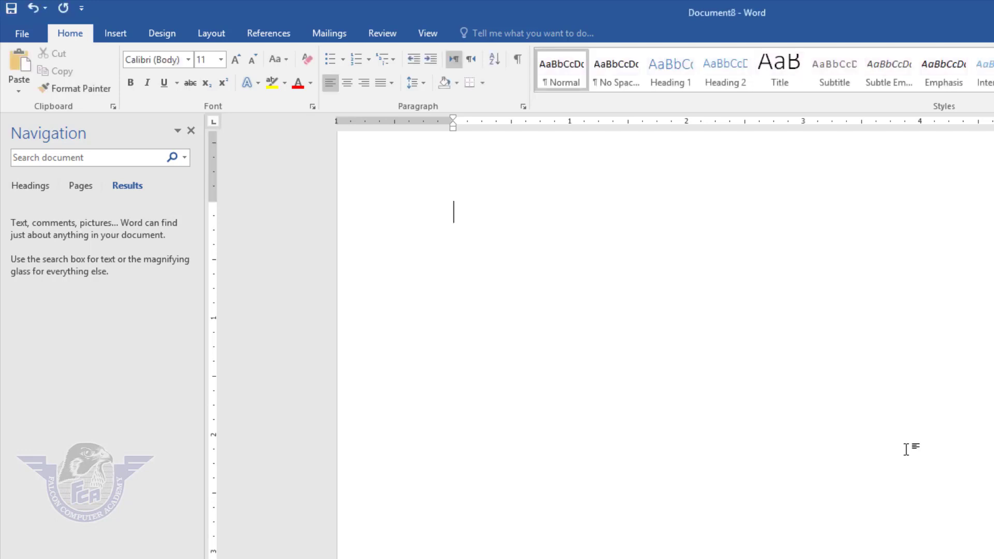
- Type 'Office management' at the top of the second page
{"action": "scroll", "coordinate": [907, 449], "scroll_direction": "up", "scroll_amount": 1}
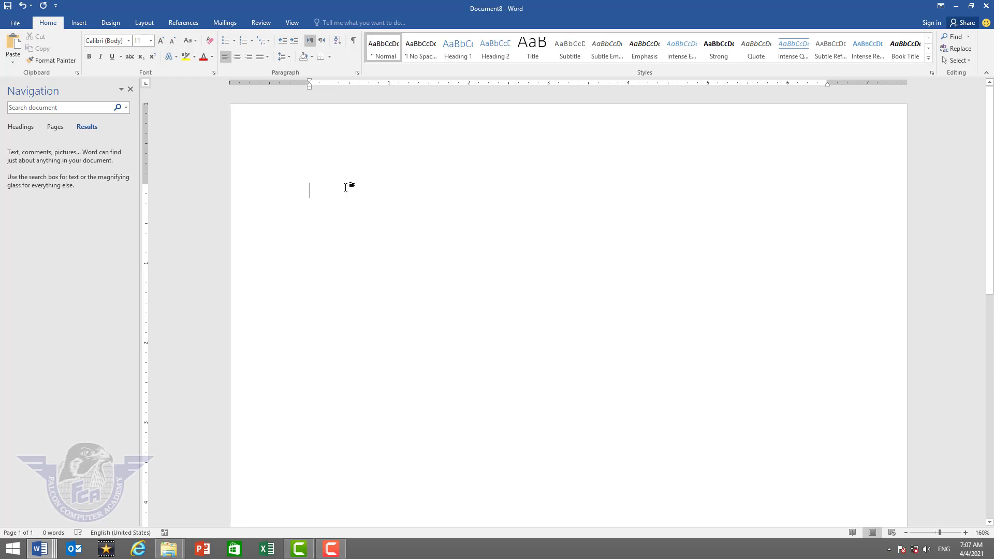
{"action": "scroll", "coordinate": [346, 187], "scroll_direction": "down", "scroll_amount": 10}
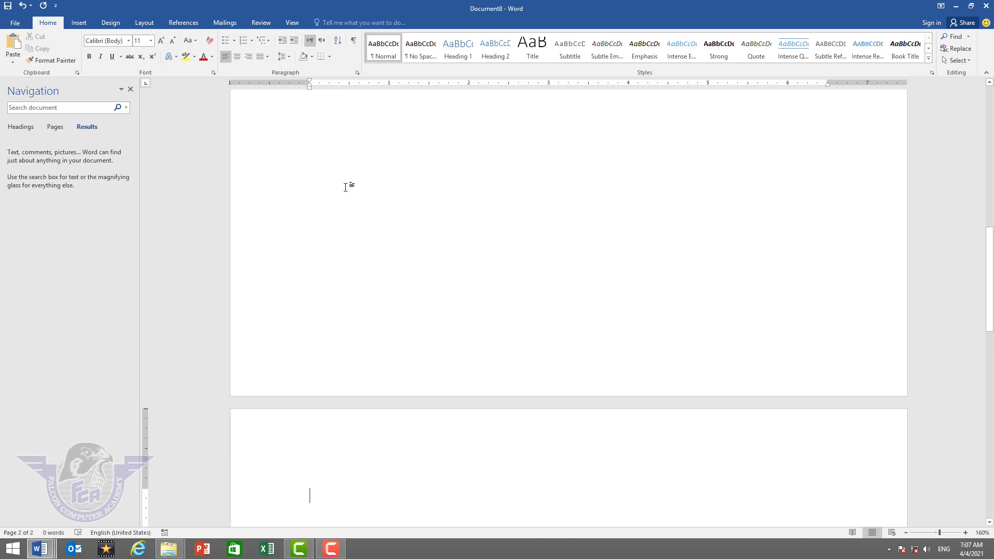
{"action": "type", "text": "Office manage"}
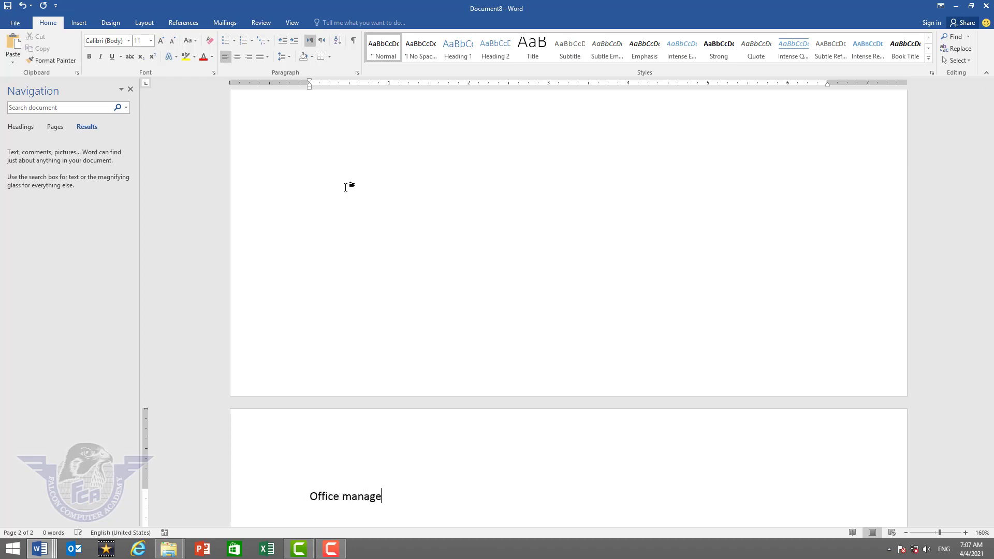
{"action": "type", "text": "ment"}
- List Word, Excel and Power point on separate lines under Office management
{"action": "key", "text": "Return"}
{"action": "type", "text": "Word"}
{"action": "key", "text": "Return"}
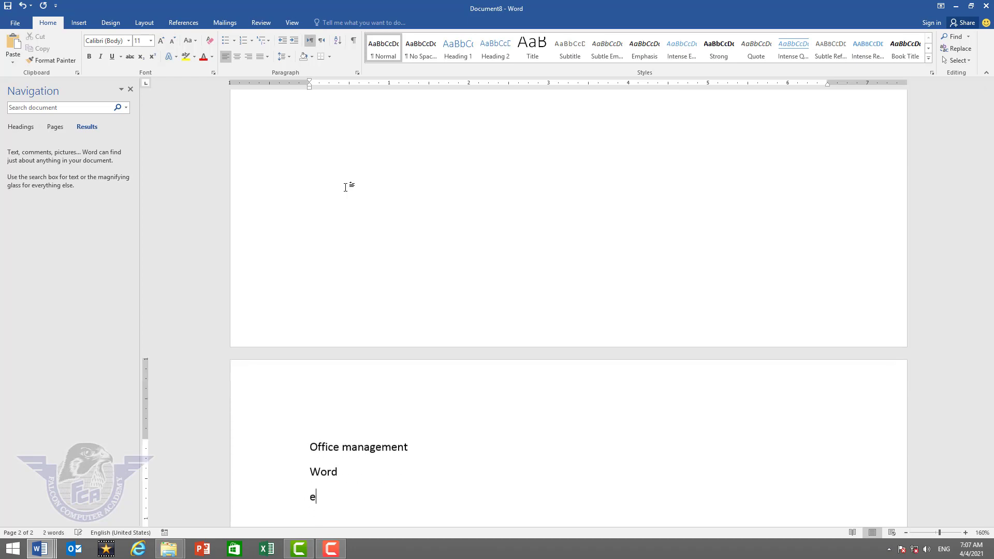
{"action": "type", "text": "xcel"}
{"action": "key", "text": "Return"}
{"action": "type", "text": "Power point"}
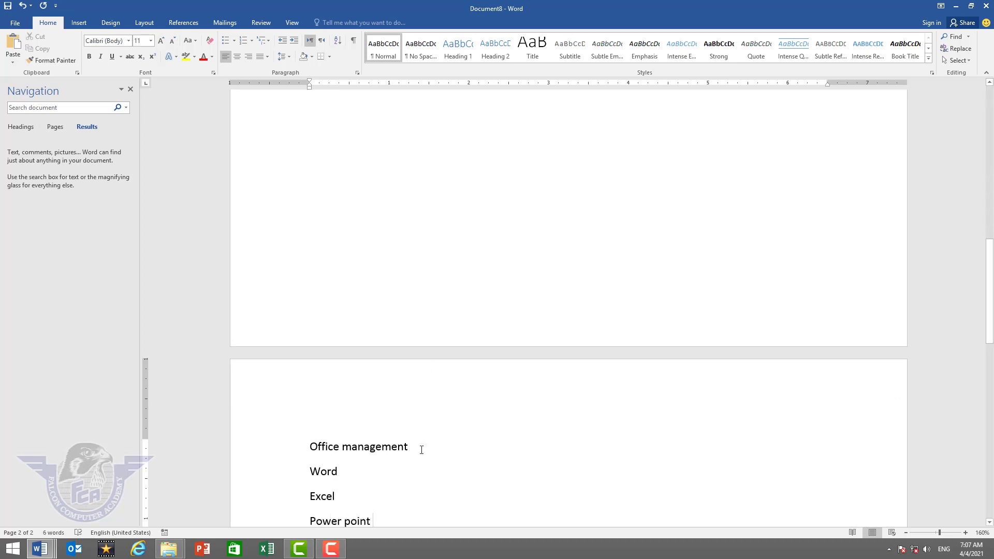
- Make Office management a Heading 1 and insert a page break after Power point
{"action": "left_click_drag", "start_coordinate": [423, 446], "coordinate": [309, 446]}
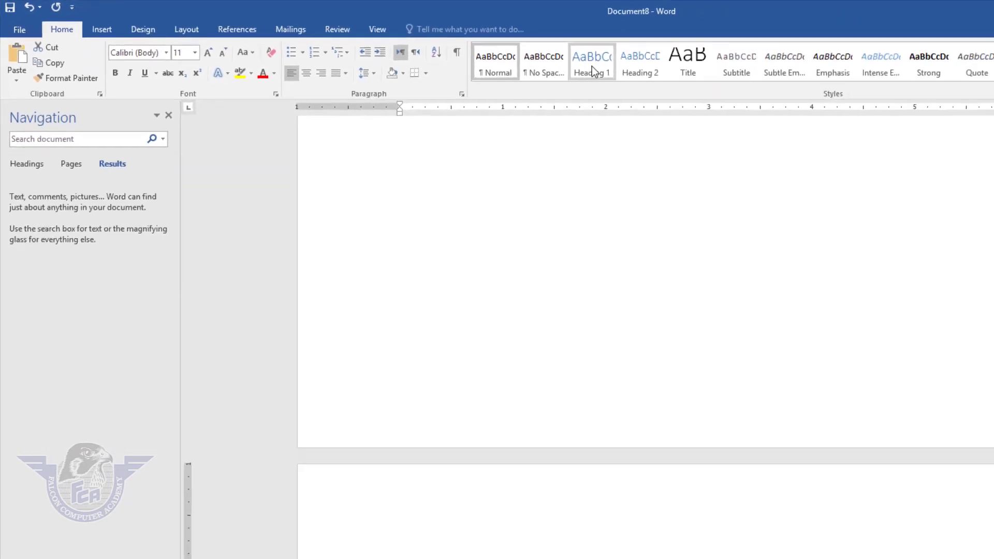
{"action": "left_click", "coordinate": [592, 67]}
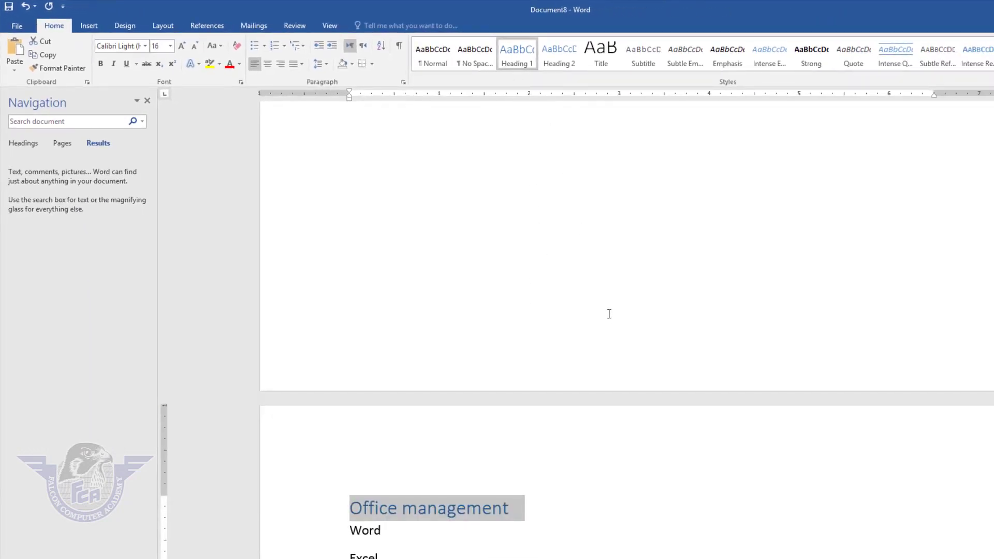
{"action": "scroll", "coordinate": [609, 316], "scroll_direction": "down", "scroll_amount": 2}
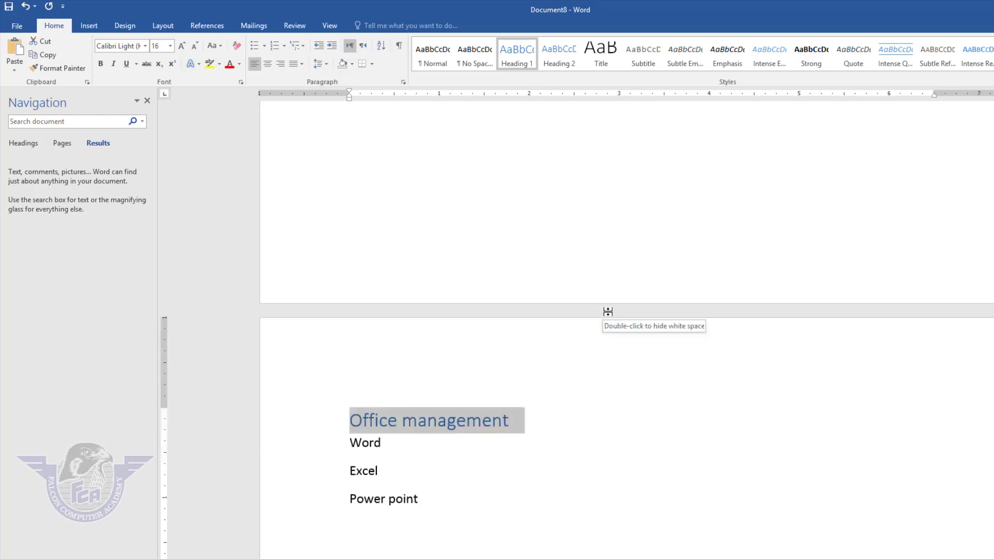
{"action": "scroll", "coordinate": [608, 311], "scroll_direction": "down", "scroll_amount": 3}
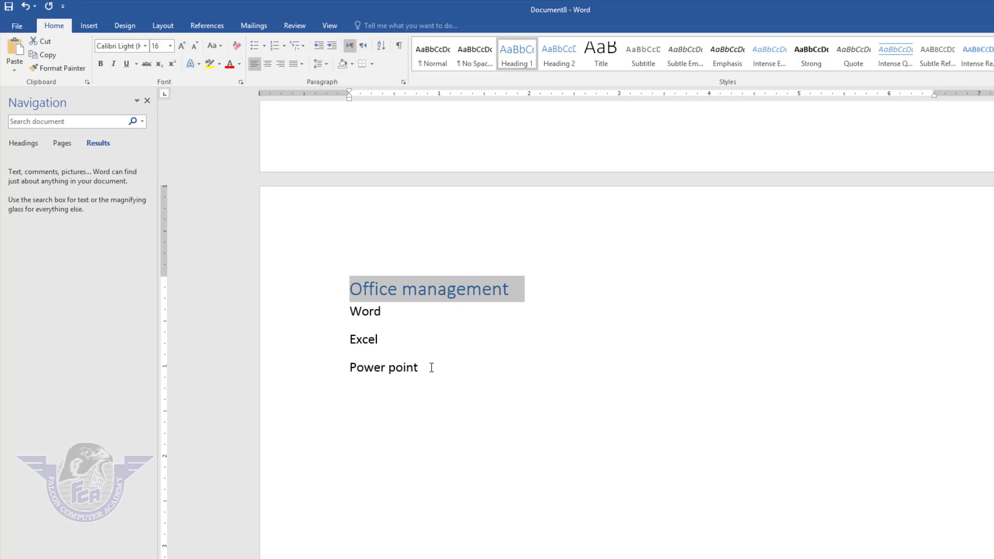
{"action": "left_click", "coordinate": [431, 368]}
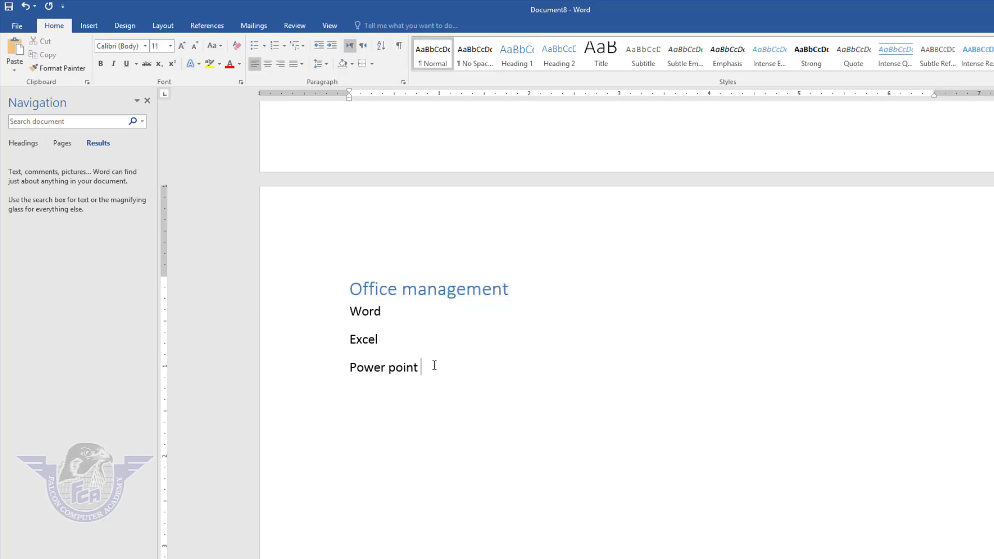
{"action": "key", "text": "ctrl+Return"}
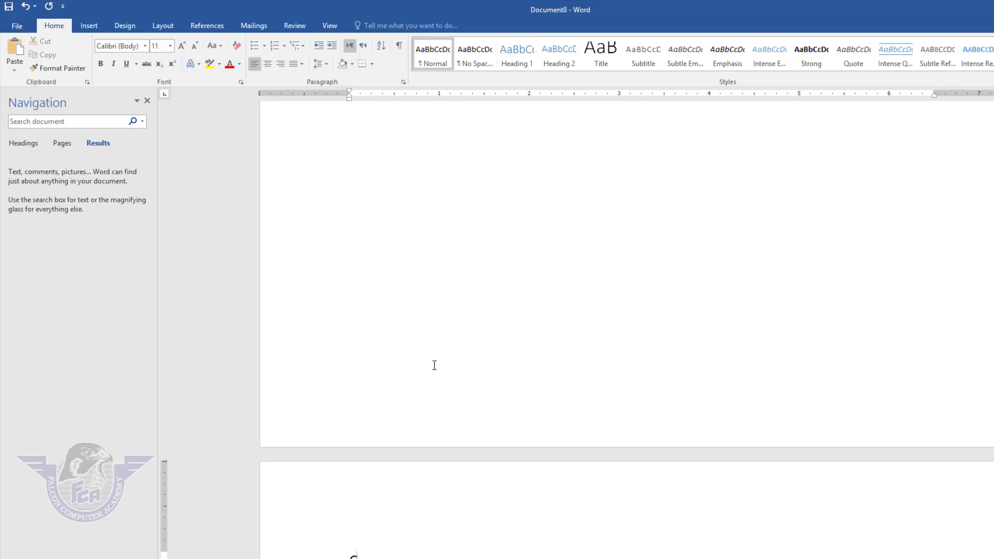
- Finish typing Graphics and list Corel, Adobe, Inpage and Illustrator beneath it
{"action": "type", "text": "hics"}
{"action": "key", "text": "Return"}
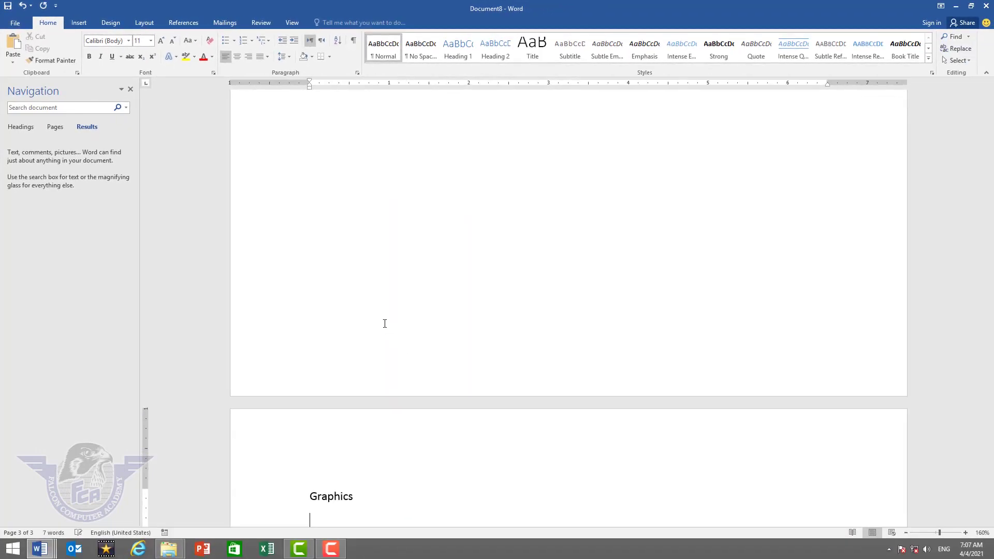
{"action": "type", "text": "Corel"}
{"action": "key", "text": "Return"}
{"action": "type", "text": "adobe"}
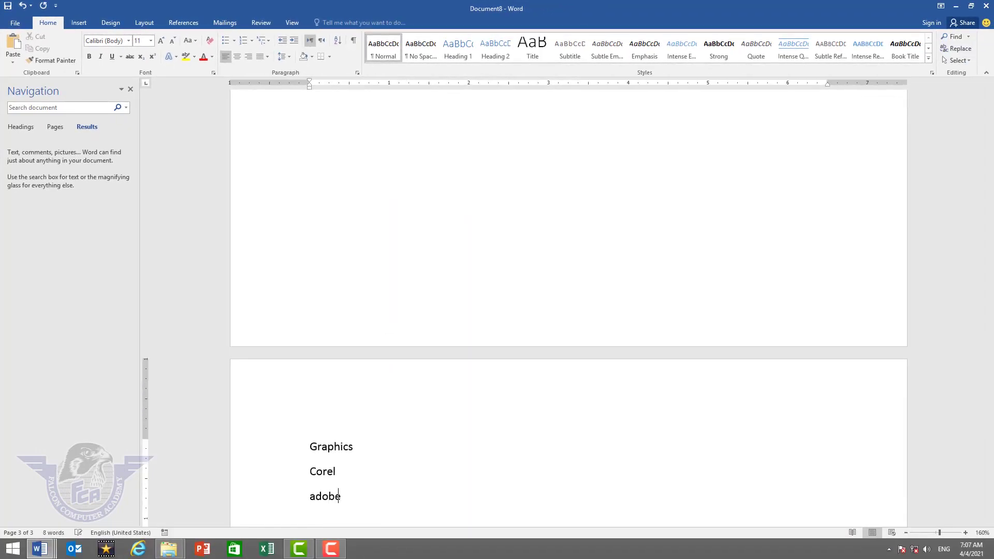
{"action": "key", "text": "Return"}
{"action": "type", "text": "inpage"}
{"action": "key", "text": "Return"}
{"action": "type", "text": "f"}
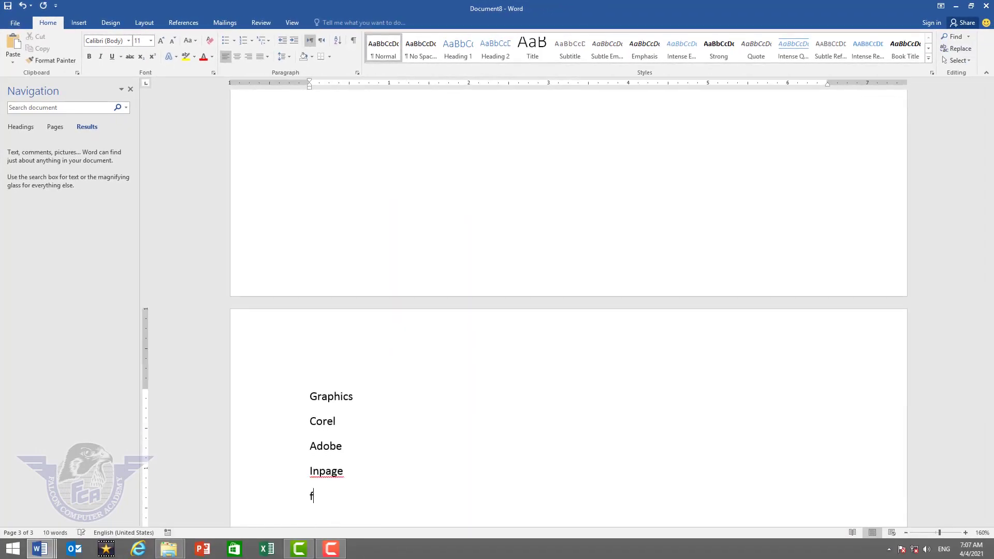
{"action": "type", "text": "r"}
{"action": "key", "text": "BackSpace"}
{"action": "key", "text": "BackSpace"}
{"action": "type", "text": "illus"}
{"action": "type", "text": "trator"}
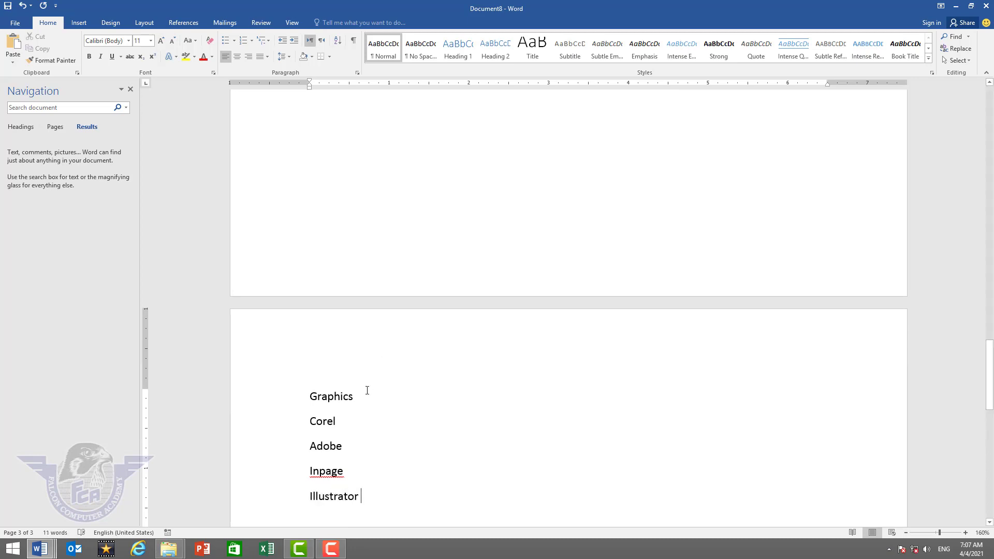
- Make Graphics a Heading 1
{"action": "left_click_drag", "start_coordinate": [364, 391], "coordinate": [309, 396]}
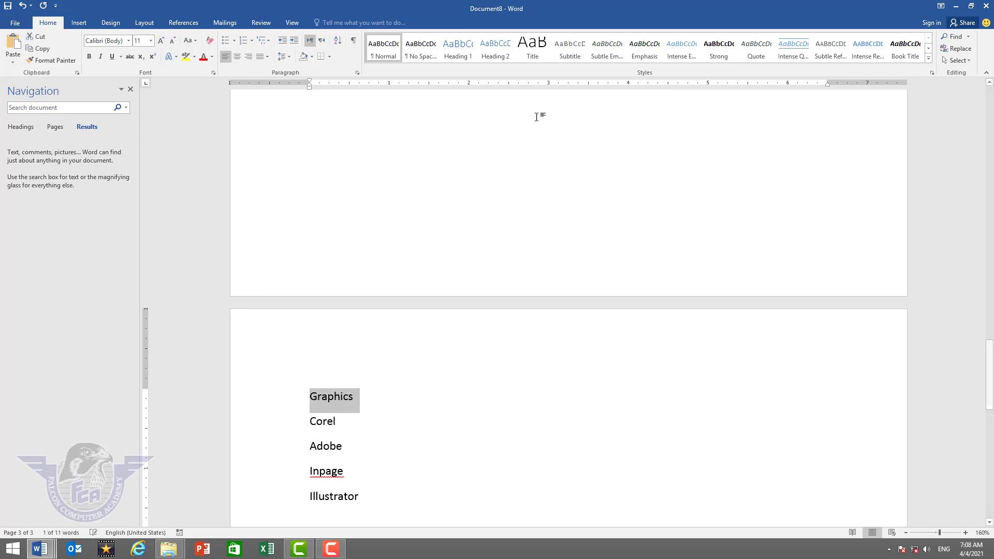
{"action": "left_click", "coordinate": [457, 47]}
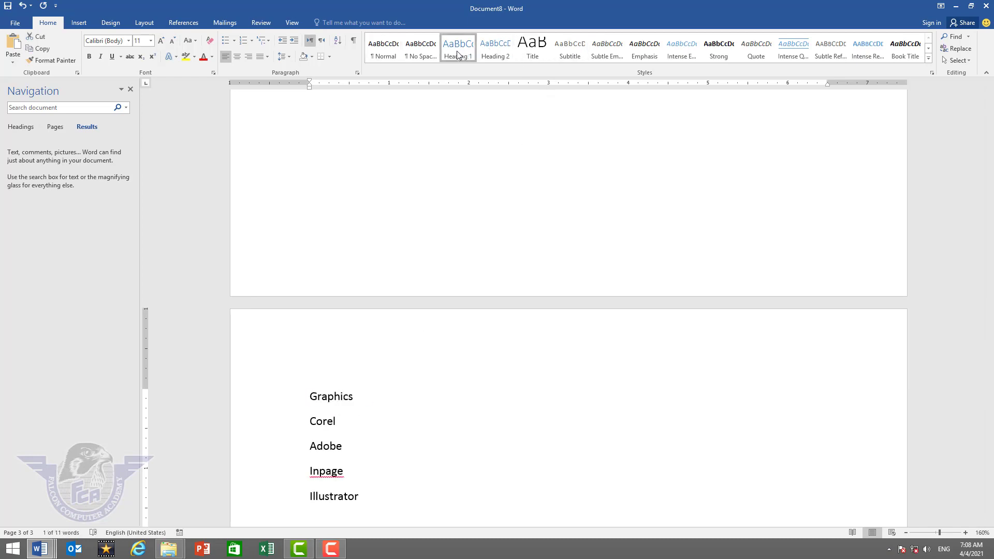
{"action": "scroll", "coordinate": [417, 415], "scroll_direction": "down", "scroll_amount": 3}
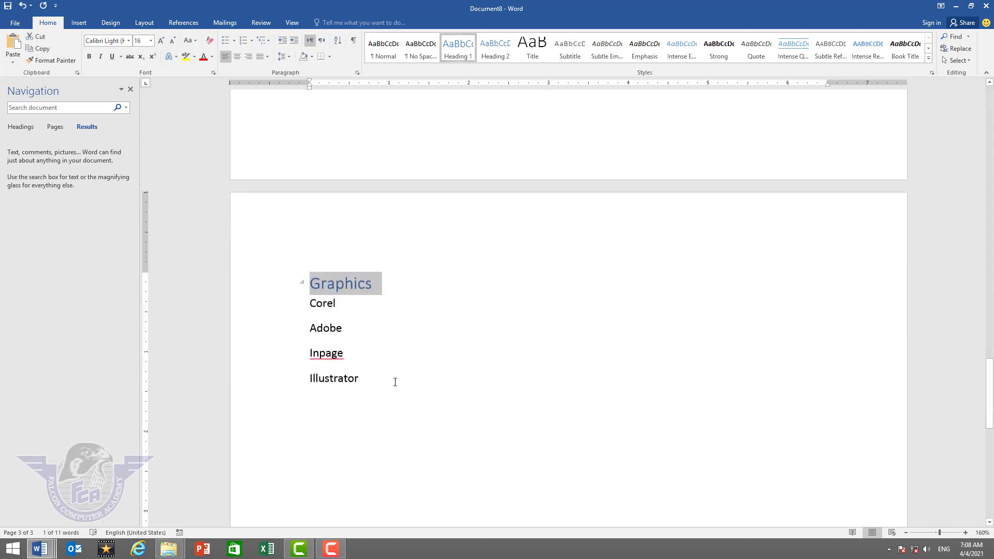
{"action": "left_click", "coordinate": [366, 378]}
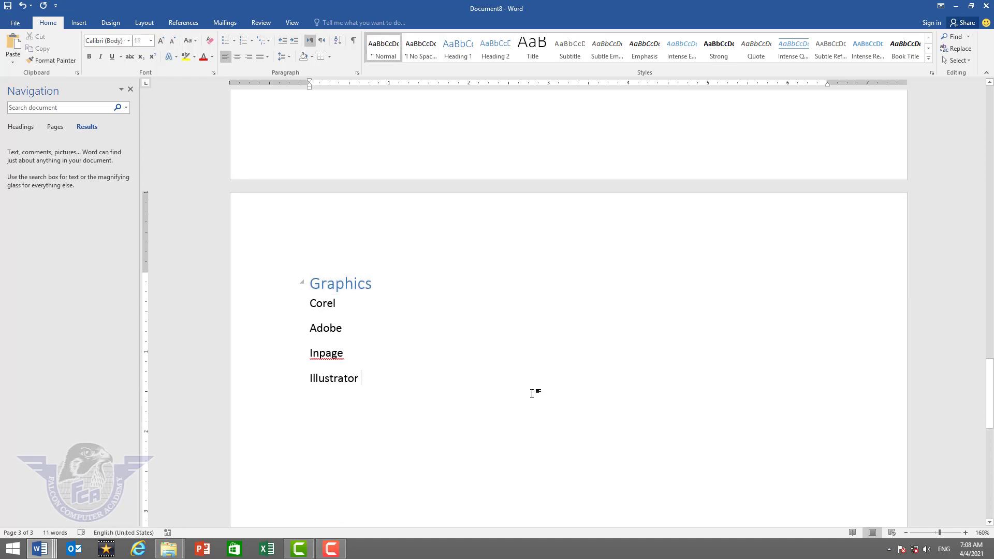
- Type Accounting, then Peach tree, Tally, Quick book and Advance excel on separate lines
{"action": "scroll", "coordinate": [532, 394], "scroll_direction": "up", "scroll_amount": 5}
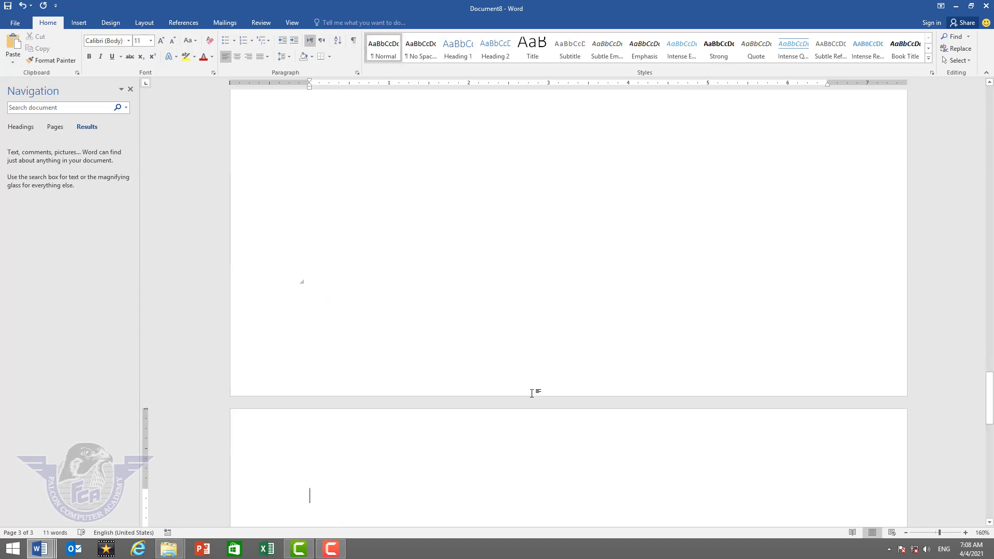
{"action": "type", "text": "Accounting "}
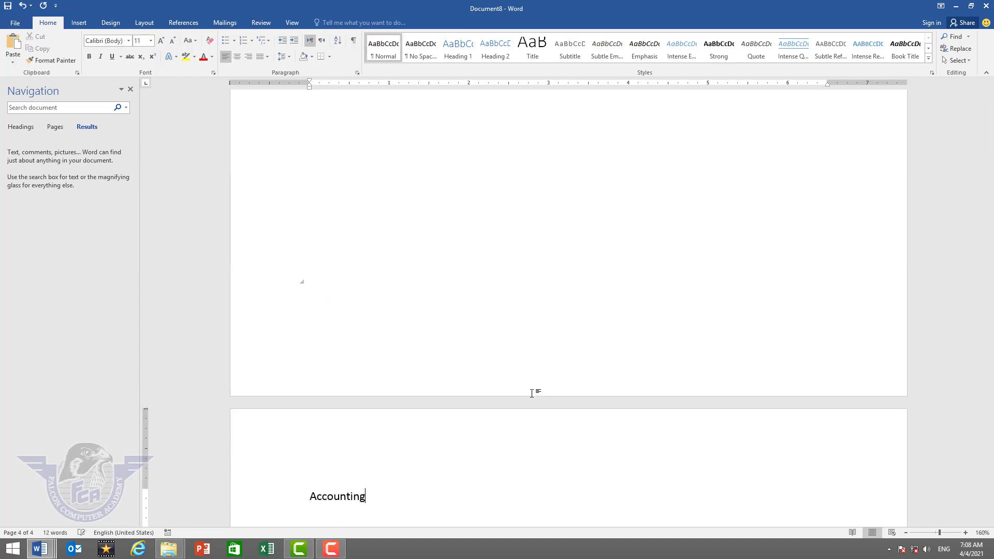
{"action": "type", "text": "Peach"}
{"action": "type", "text": " tree"}
{"action": "key", "text": "Return"}
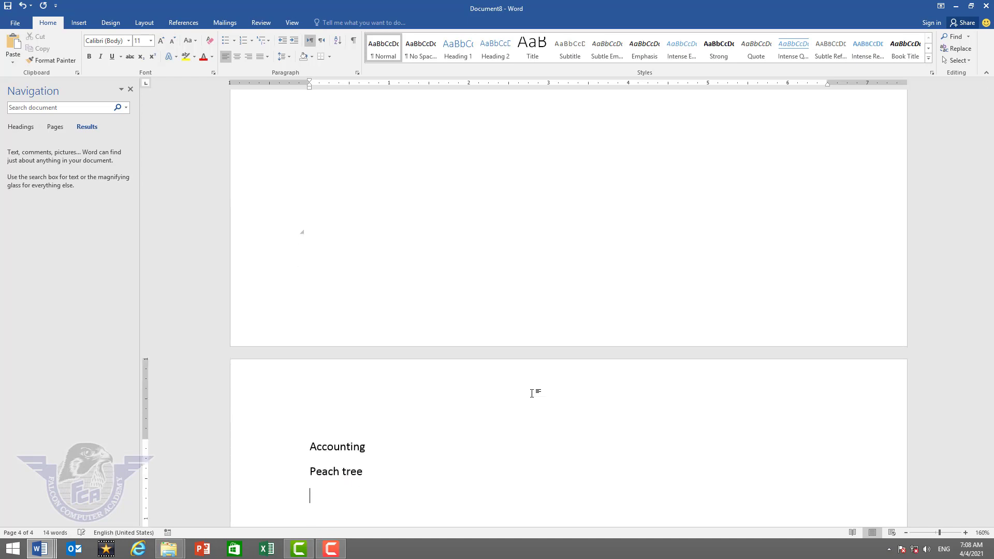
{"action": "type", "text": "tally"}
{"action": "key", "text": "Return"}
{"action": "type", "text": "Quic"}
{"action": "type", "text": "k book"}
{"action": "key", "text": "Return"}
{"action": "type", "text": "adva"}
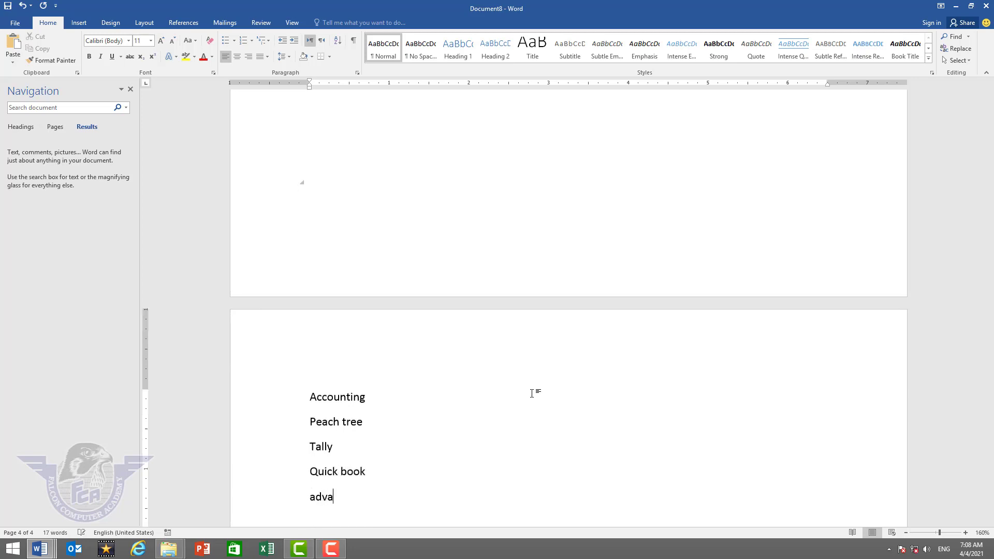
{"action": "type", "text": "nce ex"}
{"action": "type", "text": "cel"}
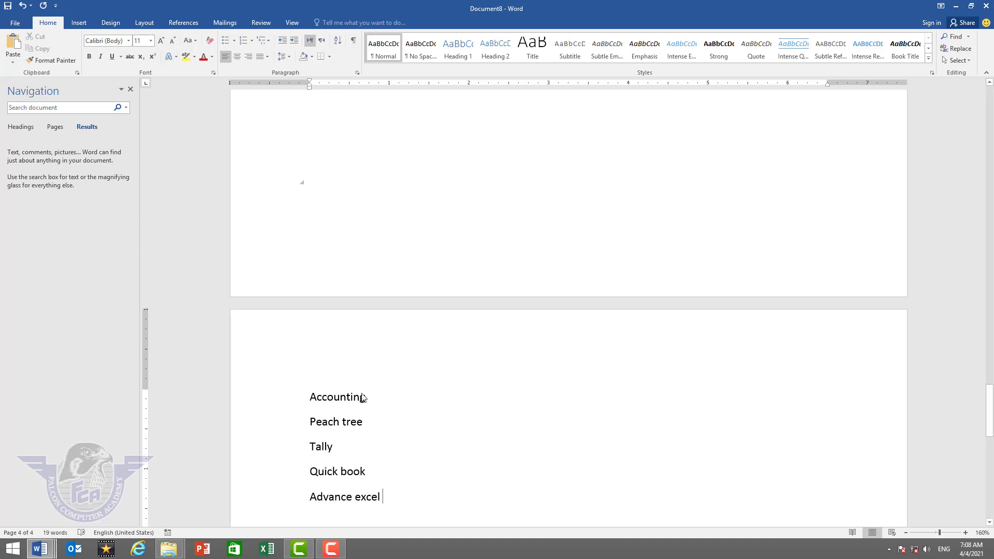
- Make Accounting a Heading 1
{"action": "left_click_drag", "start_coordinate": [370, 397], "coordinate": [298, 399]}
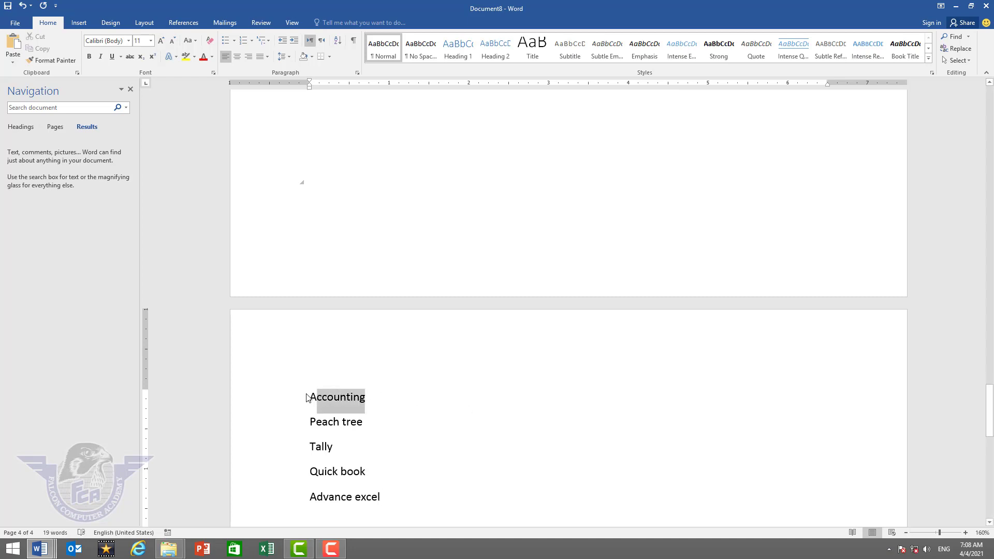
{"action": "left_click", "coordinate": [458, 47]}
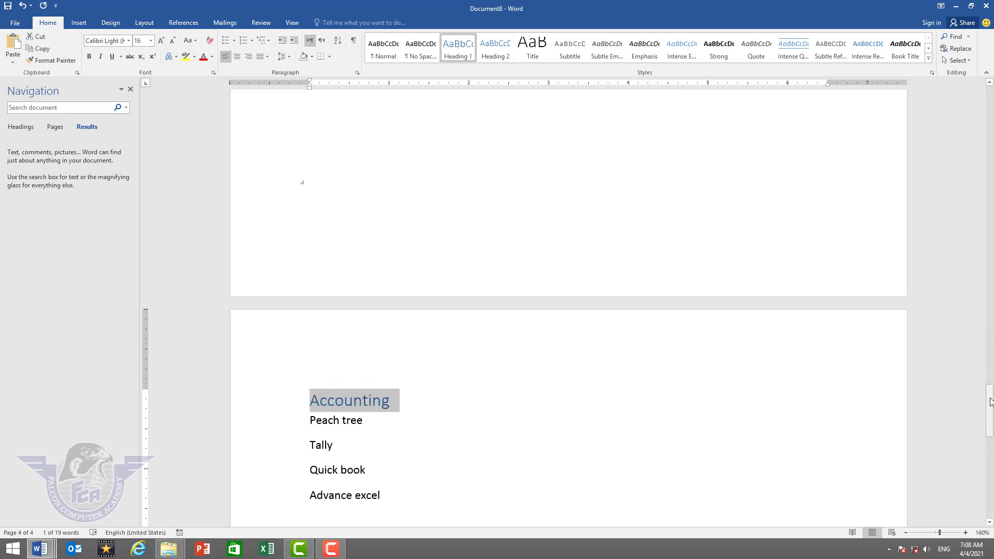
{"action": "left_click_drag", "start_coordinate": [989, 383], "coordinate": [991, 99]}
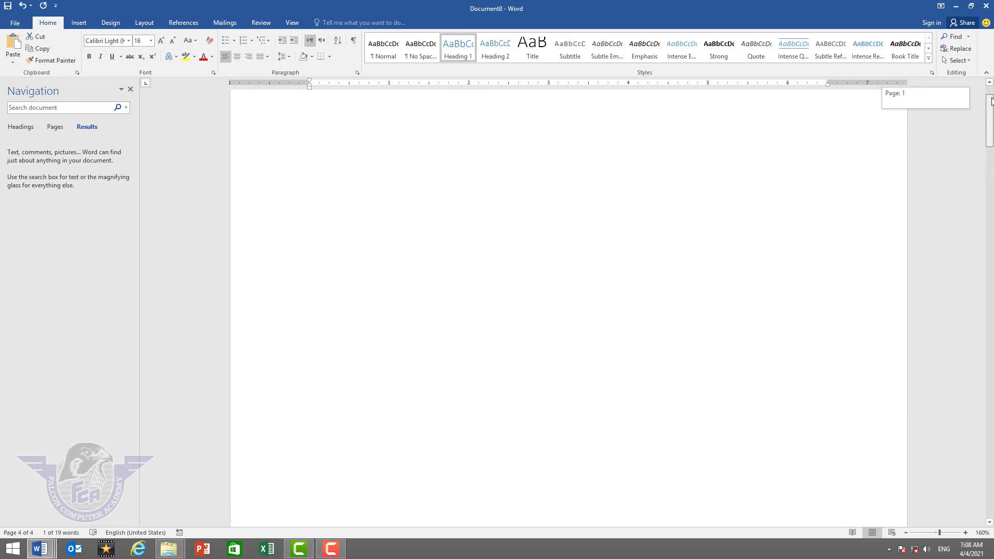
- Insert Automatic Table 1 contents at the top, listing Office management, Graphics and Accounting
{"action": "key", "text": "ctrl+Home"}
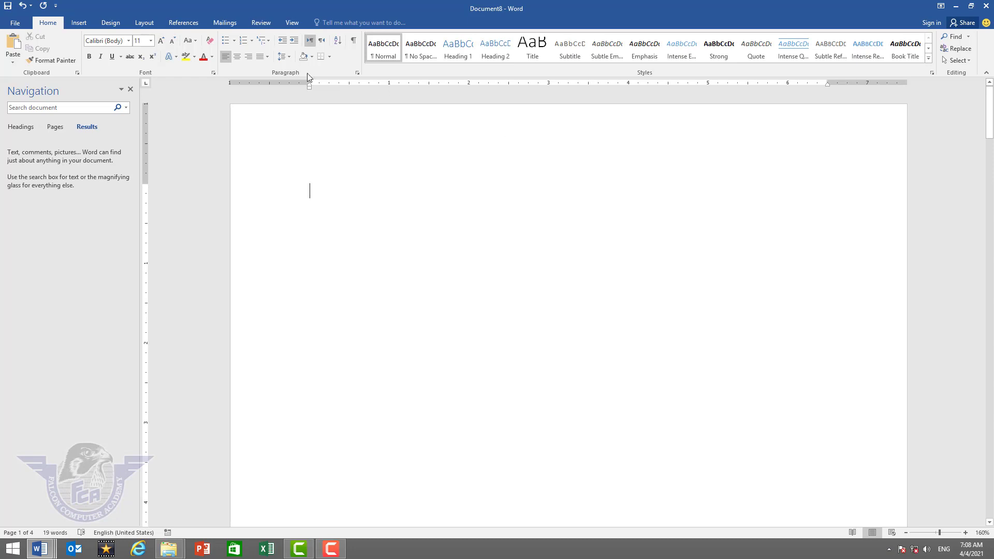
{"action": "left_click", "coordinate": [192, 23]}
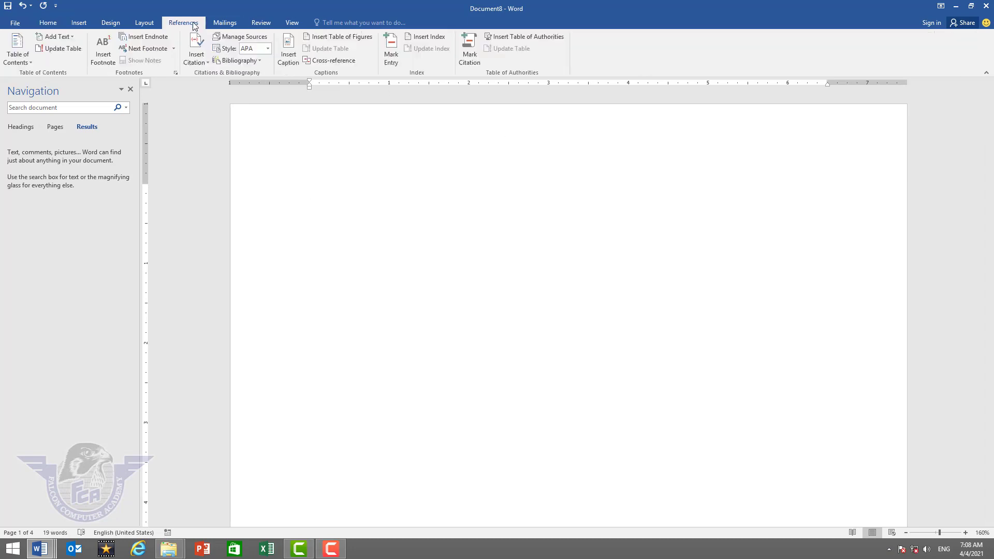
{"action": "left_click", "coordinate": [21, 56]}
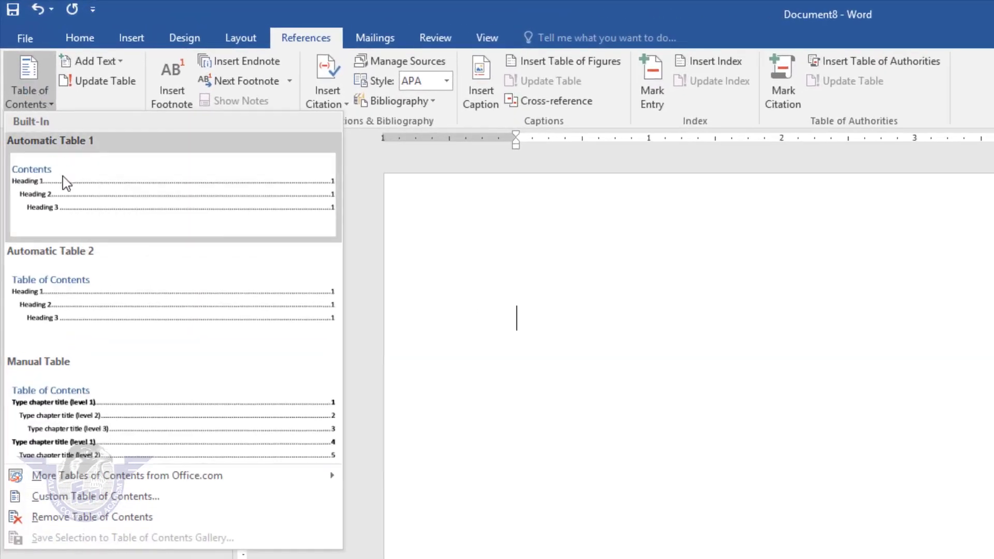
{"action": "left_click", "coordinate": [44, 151]}
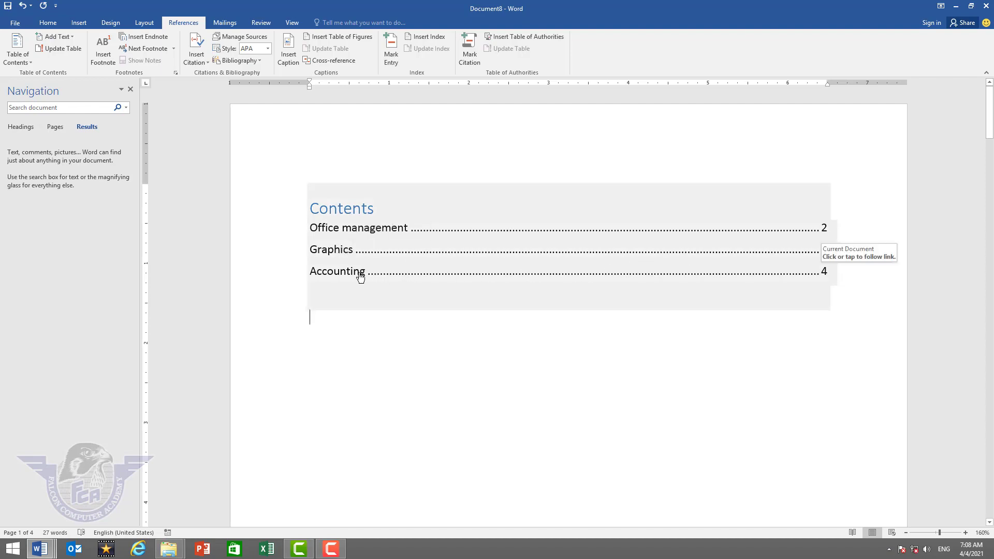
- Follow the Accounting contents link, scroll back to the contents, and show the File Info page
{"action": "left_click", "coordinate": [488, 271]}
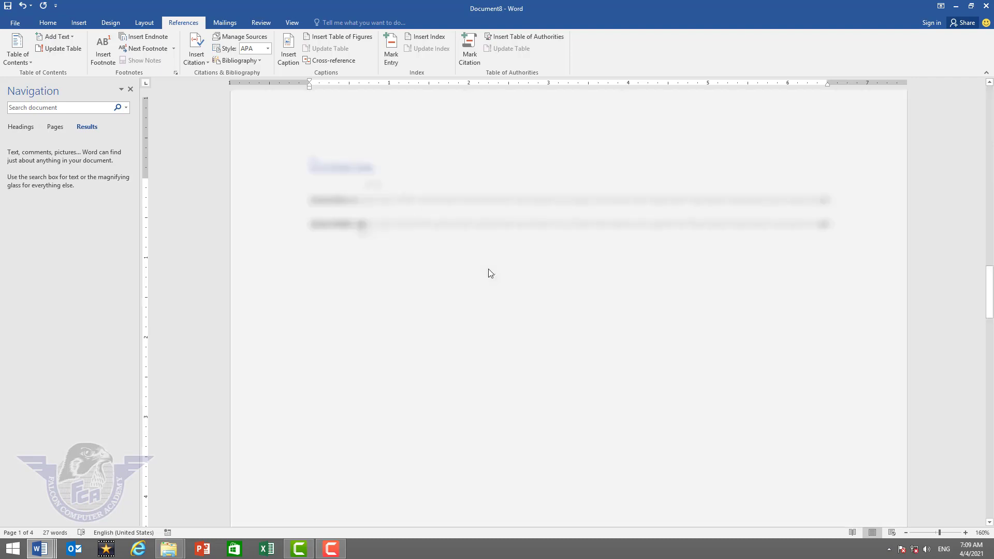
{"action": "scroll", "coordinate": [470, 300], "scroll_direction": "up", "scroll_amount": 10}
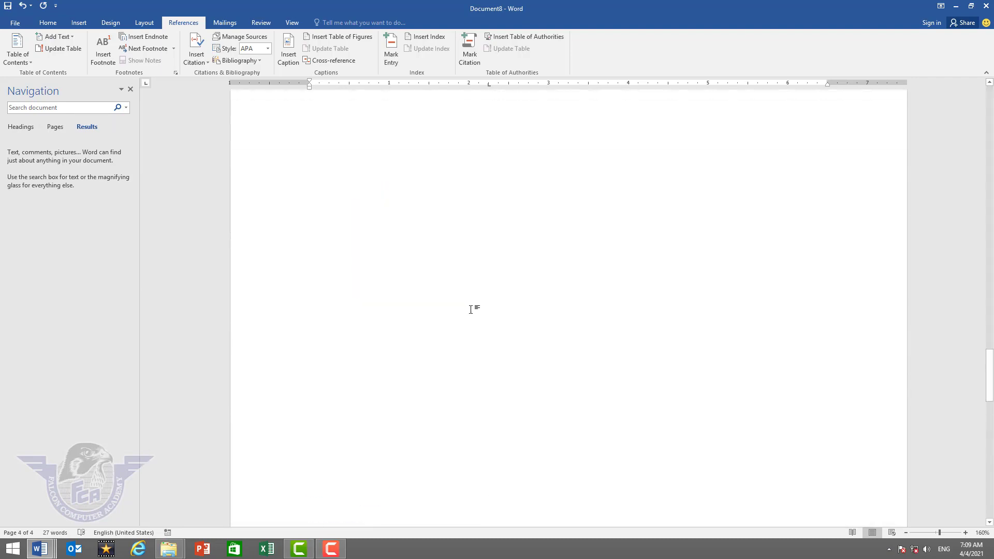
{"action": "scroll", "coordinate": [467, 317], "scroll_direction": "up", "scroll_amount": 15}
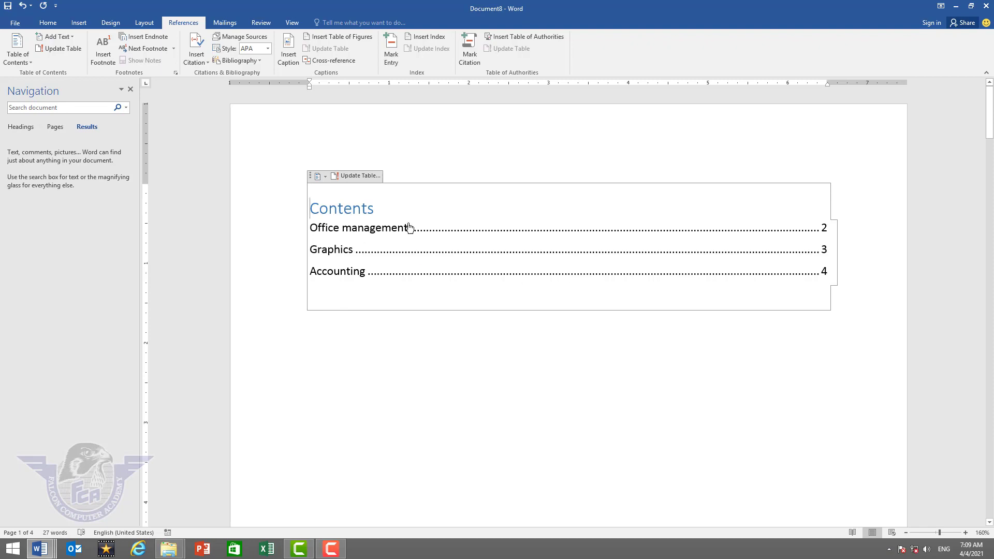
{"action": "left_click", "coordinate": [14, 25]}
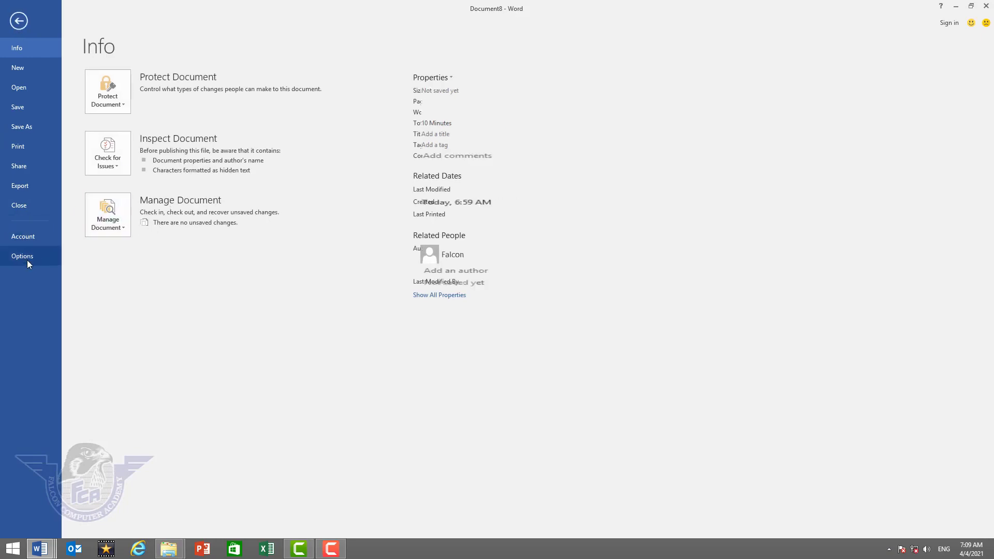
- Review the Advanced page of Word Options, then close it with OK
{"action": "left_click", "coordinate": [27, 259]}
{"action": "left_click", "coordinate": [288, 149]}
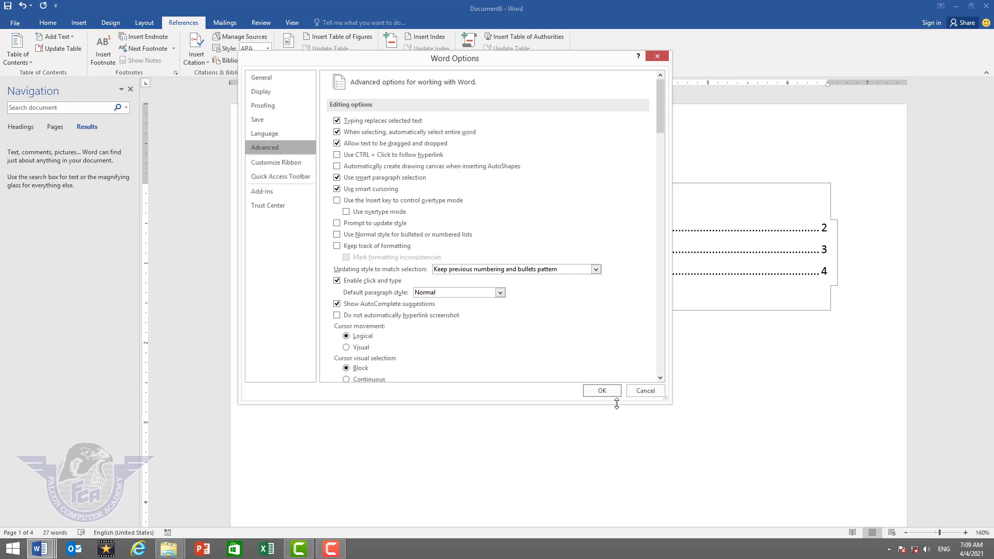
{"action": "left_click", "coordinate": [646, 391]}
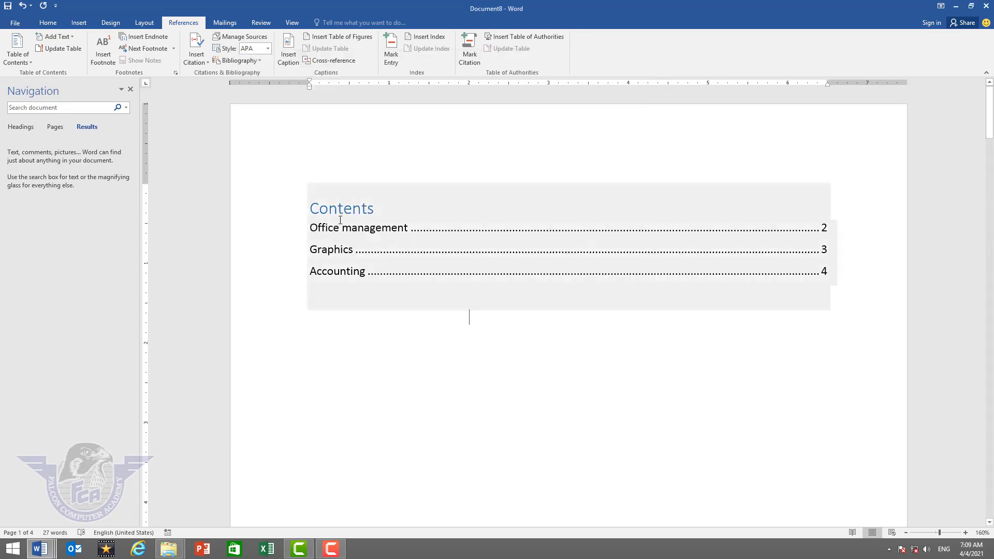
- Follow the Graphics, Office management and Accounting contents links, returning to the top between them
{"action": "left_click", "coordinate": [338, 253]}
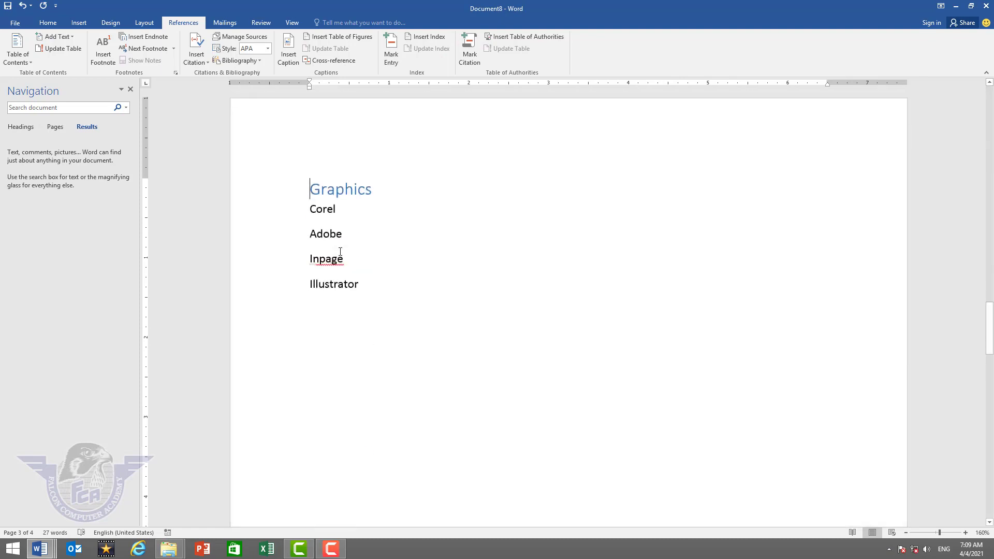
{"action": "key", "text": "ctrl+Home"}
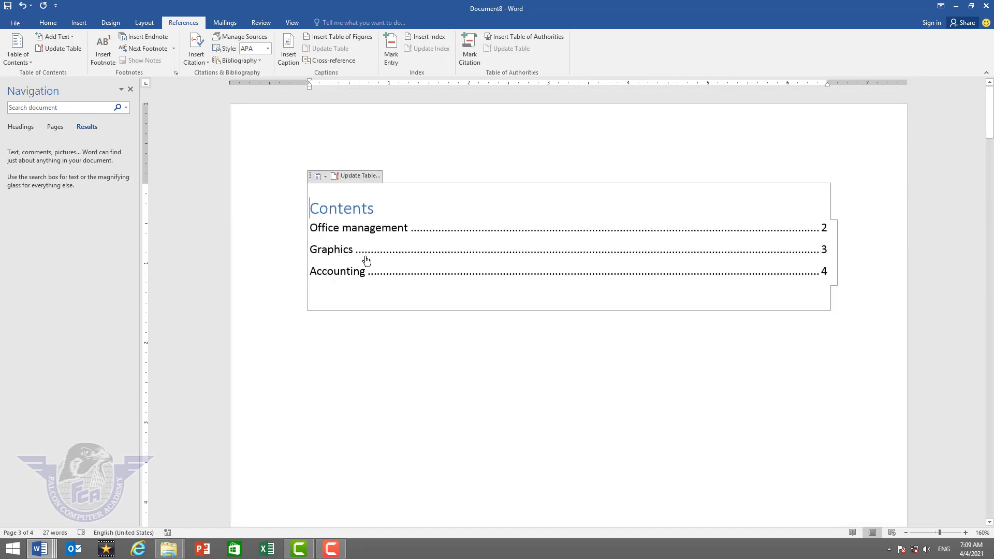
{"action": "left_click", "coordinate": [395, 226]}
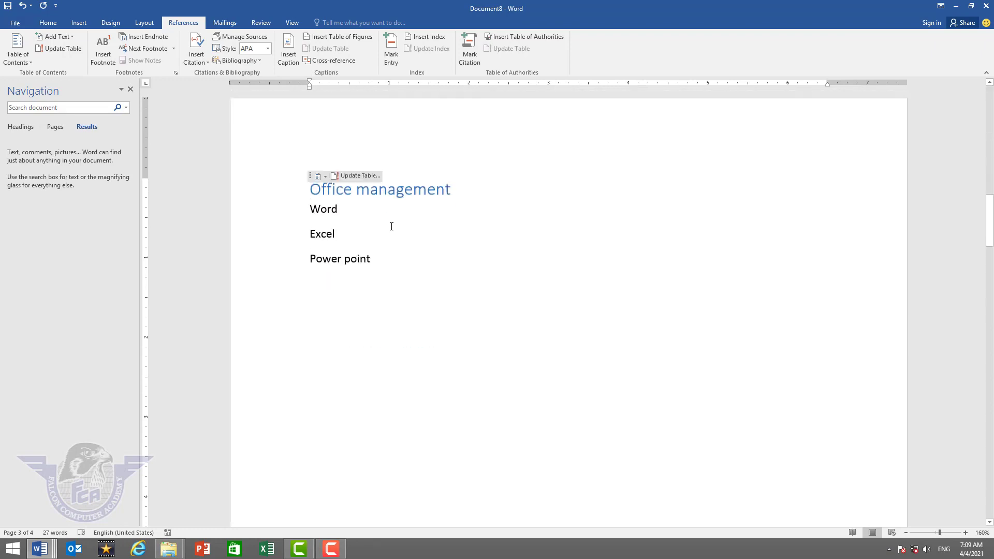
{"action": "key", "text": "ctrl+Home"}
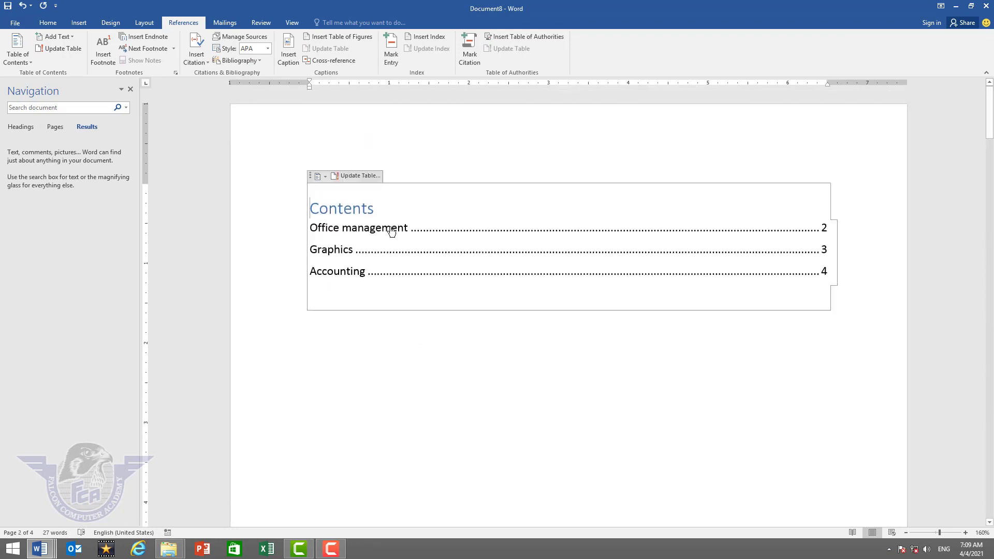
{"action": "left_click", "coordinate": [362, 276]}
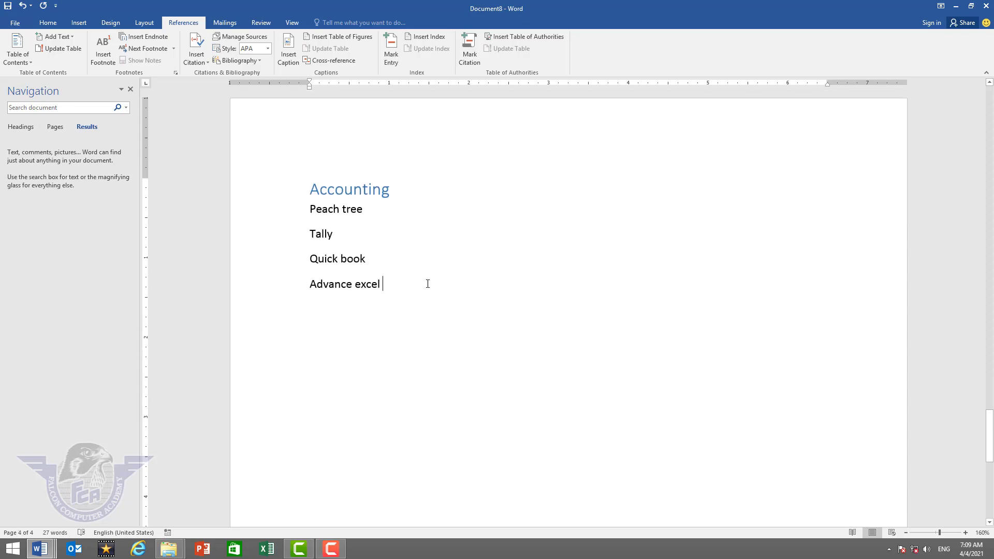
- Add a page break and list Online Job Training, Free Lancing, Youtube and Blogging on page 5
{"action": "key", "text": "ctrl+Return"}
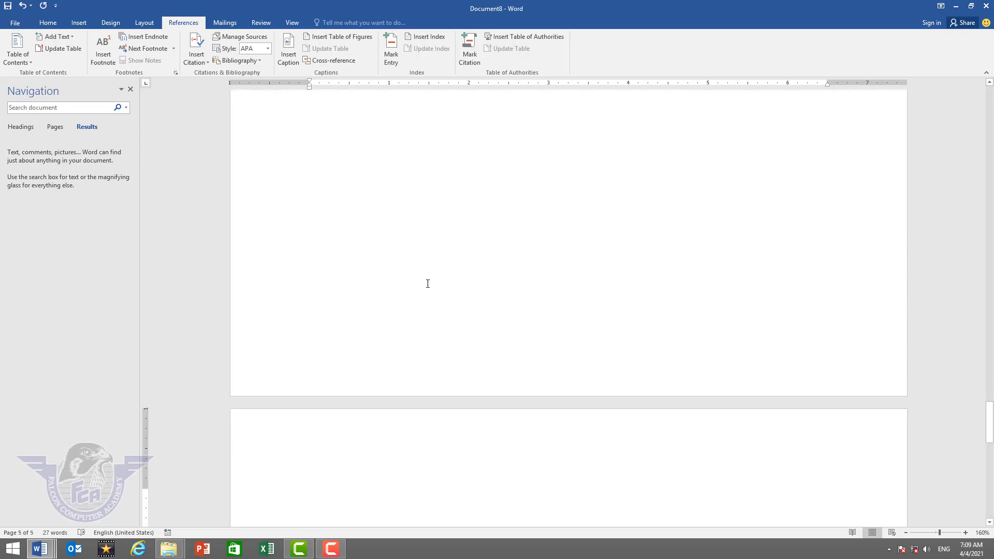
{"action": "type", "text": "O"}
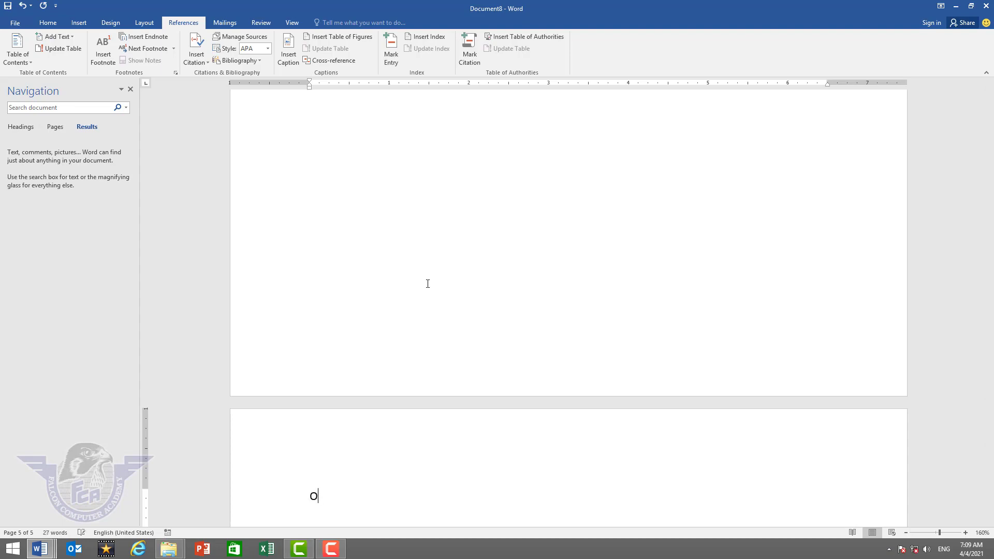
{"action": "type", "text": "nline Job Tra"}
{"action": "type", "text": "ining Free L"}
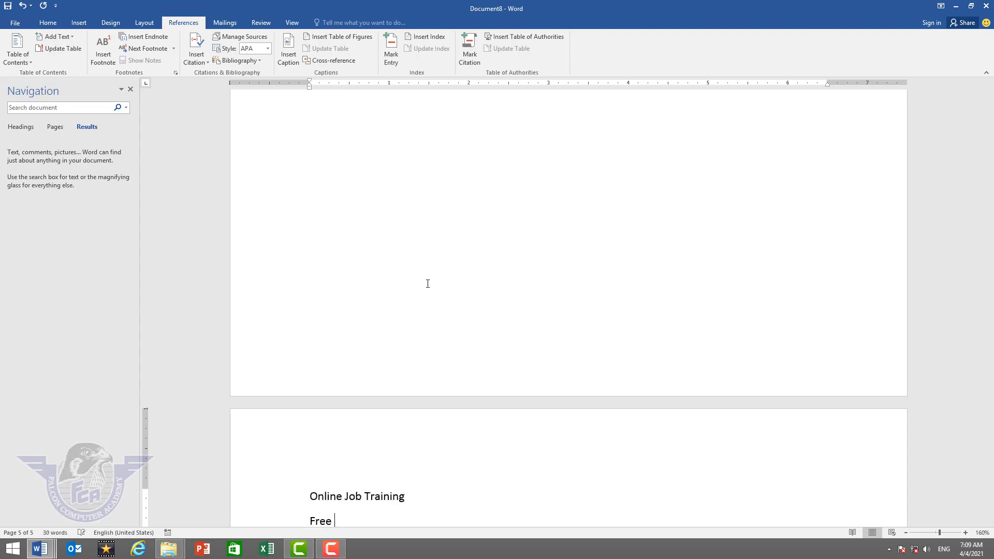
{"action": "type", "text": "ancing"}
{"action": "key", "text": "Return"}
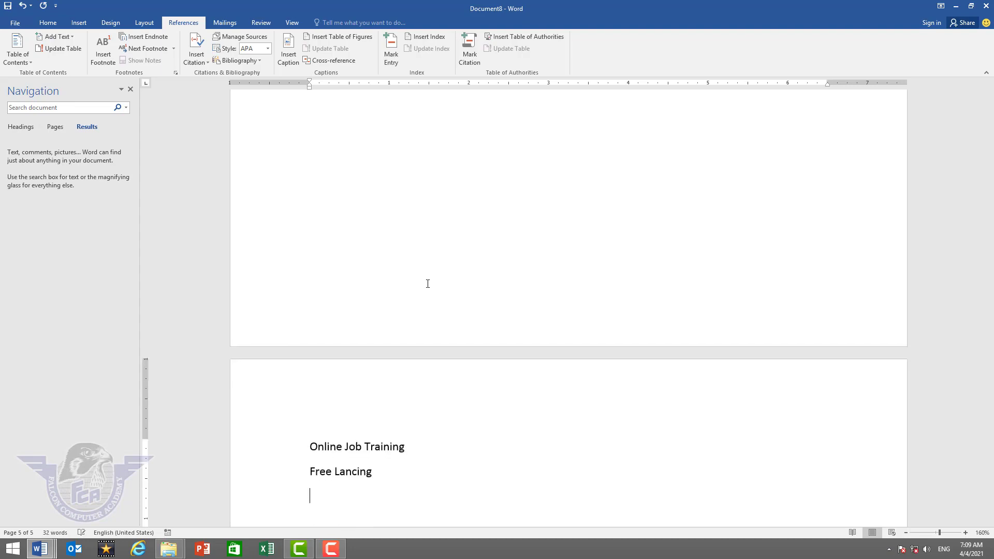
{"action": "type", "text": "youtub"}
{"action": "type", "text": "e"}
{"action": "key", "text": "Return"}
{"action": "type", "text": "blogging"}
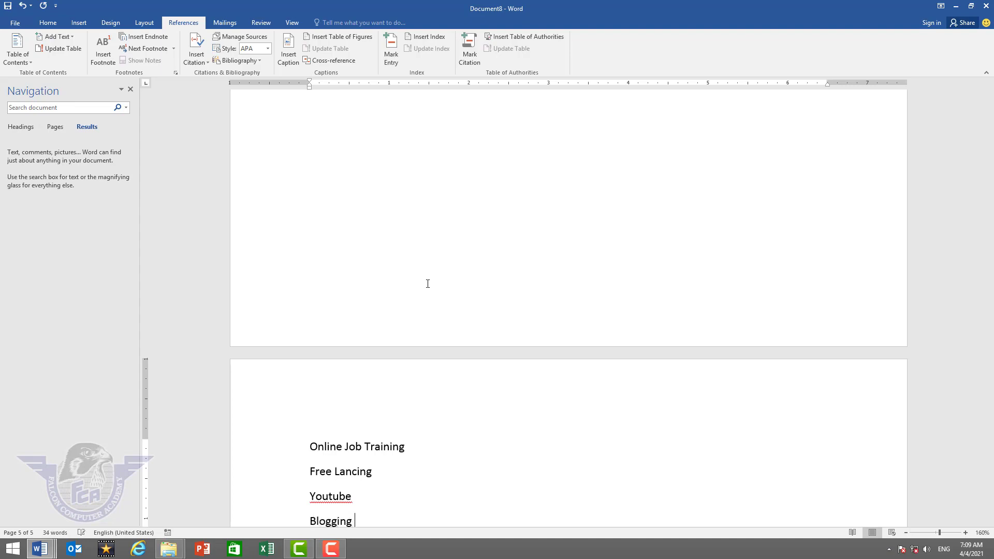
{"action": "double_click", "coordinate": [385, 446]}
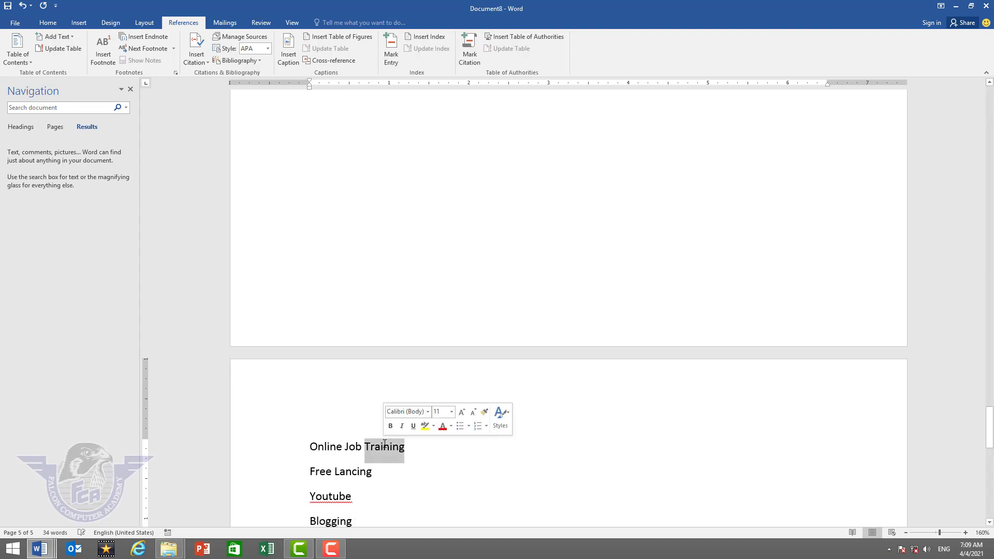
{"action": "left_click", "coordinate": [384, 446]}
{"action": "triple_click", "coordinate": [377, 446]}
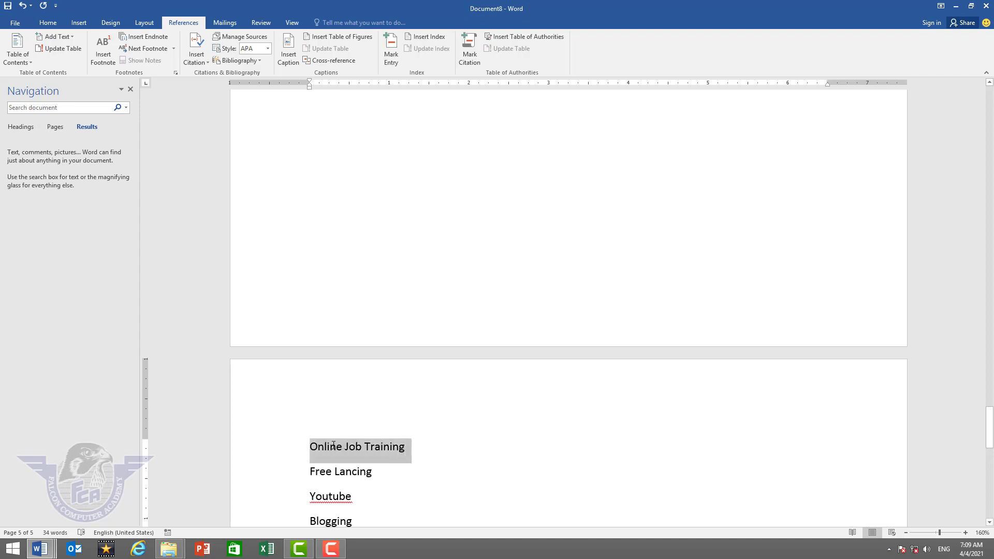
{"action": "left_click", "coordinate": [46, 26]}
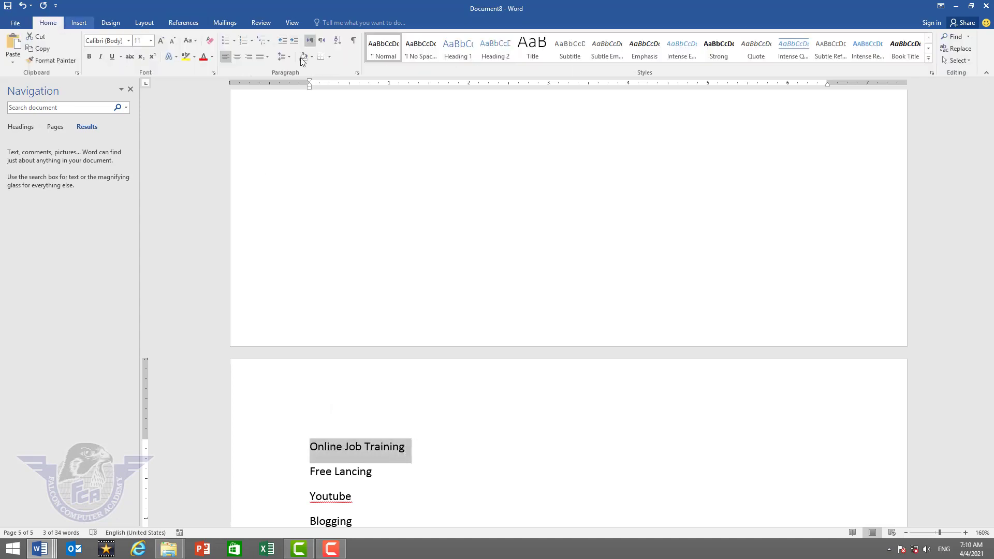
{"action": "left_click", "coordinate": [461, 52]}
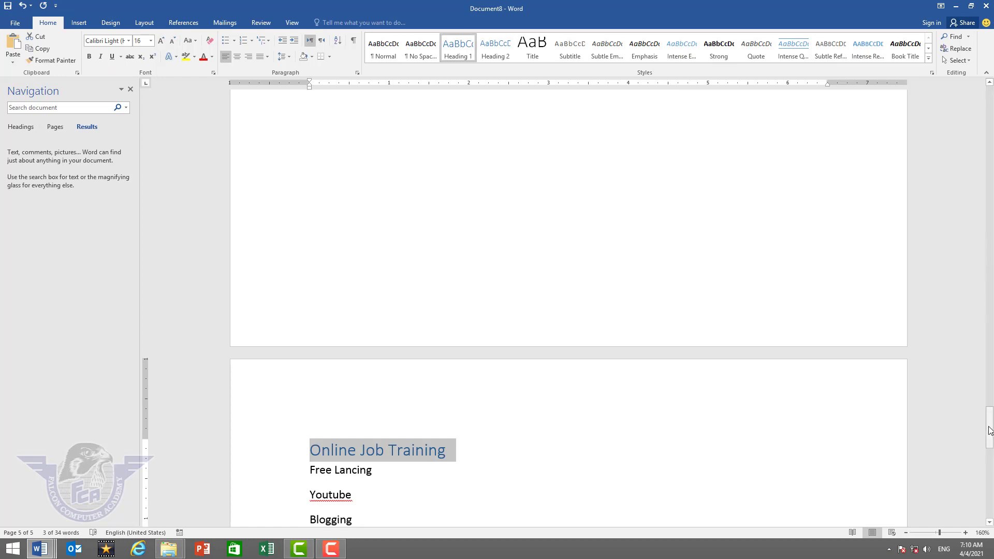
{"action": "left_click_drag", "start_coordinate": [989, 427], "coordinate": [991, 95]}
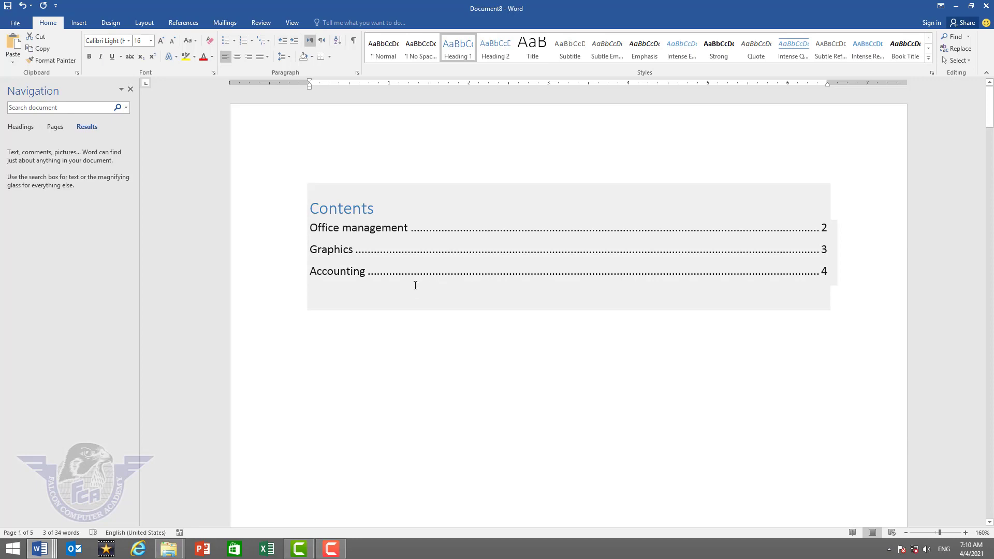
- Update the entire table of contents so it adds Online Job Training on page 5
{"action": "left_click", "coordinate": [176, 22]}
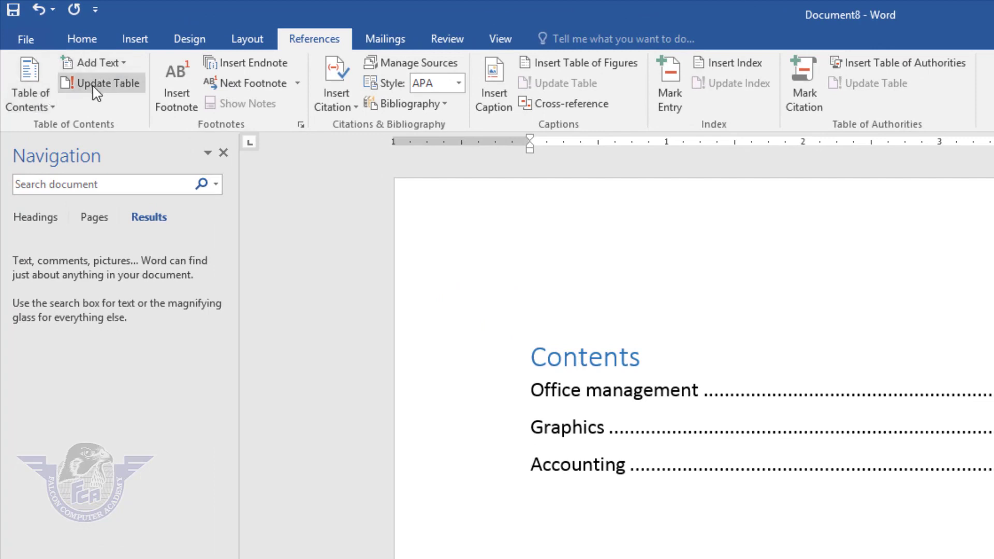
{"action": "left_click", "coordinate": [96, 93]}
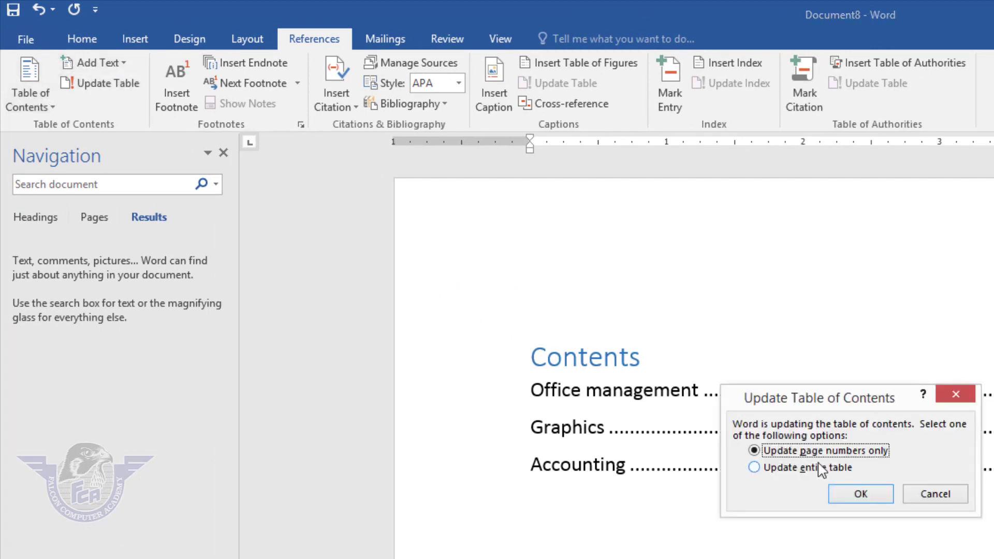
{"action": "left_click", "coordinate": [818, 467]}
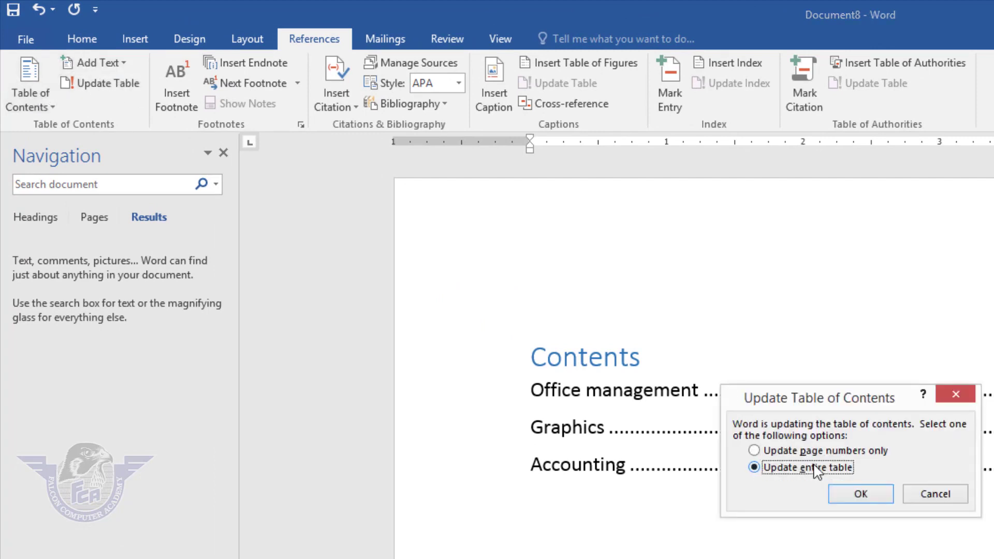
{"action": "left_click", "coordinate": [872, 498]}
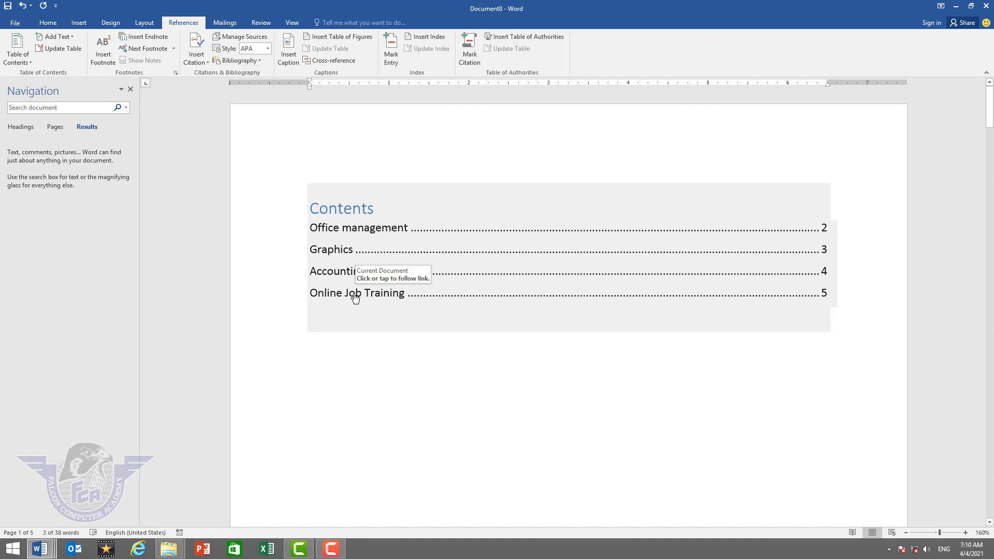
{"action": "left_click", "coordinate": [355, 297]}
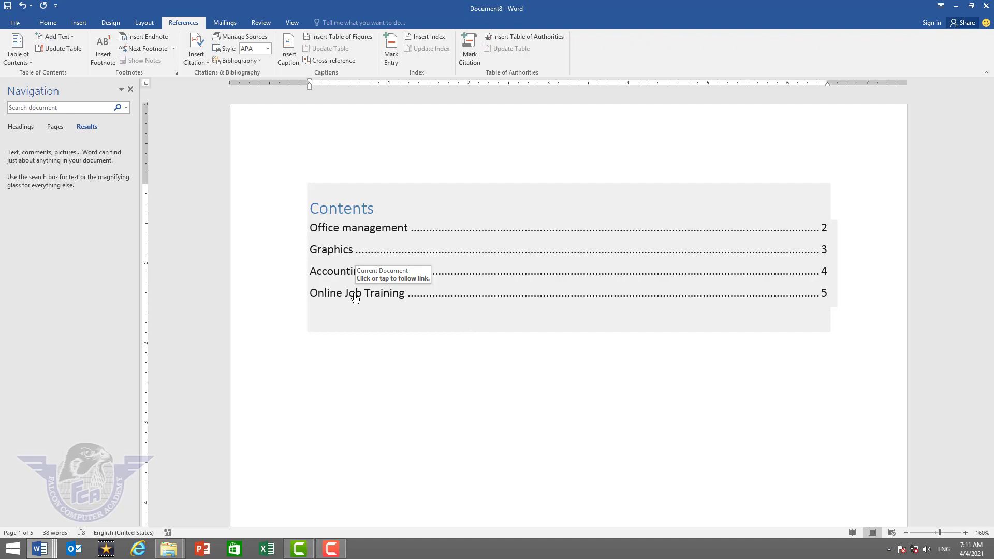
- Create a new document with Falcon on line one and the misspelling Falkon on line two
{"action": "key", "text": "ctrl+n"}
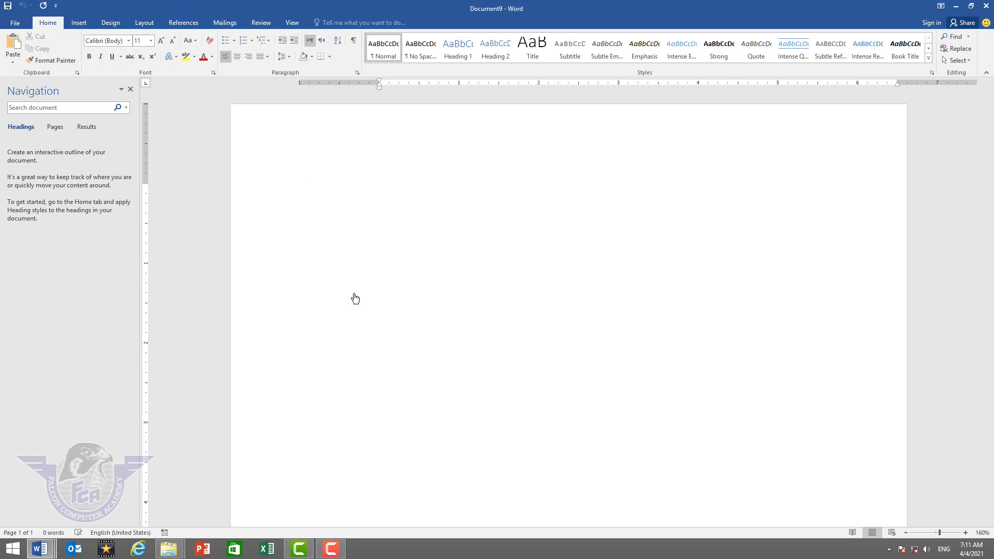
{"action": "type", "text": "Fa"}
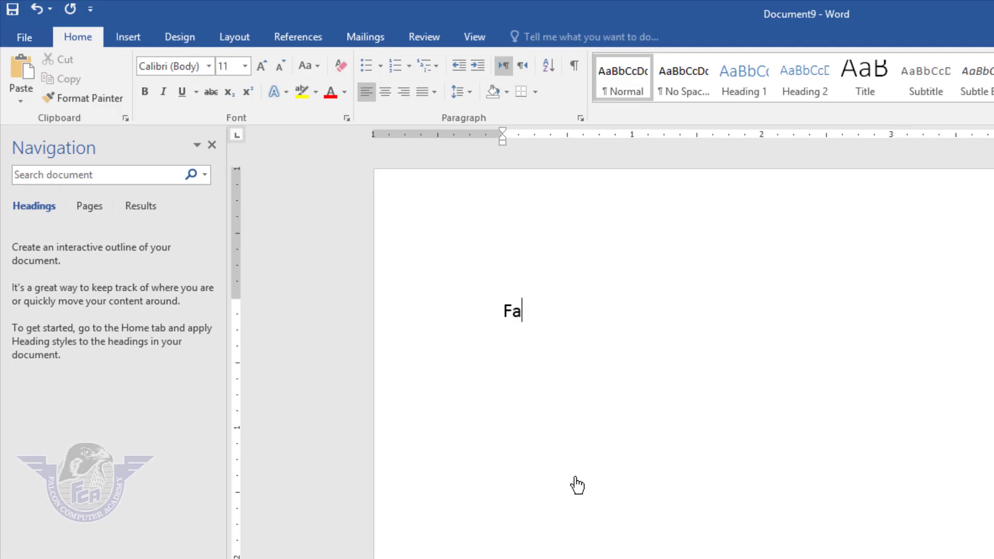
{"action": "type", "text": "lcon"}
{"action": "key", "text": "Return"}
{"action": "type", "text": "Fal"}
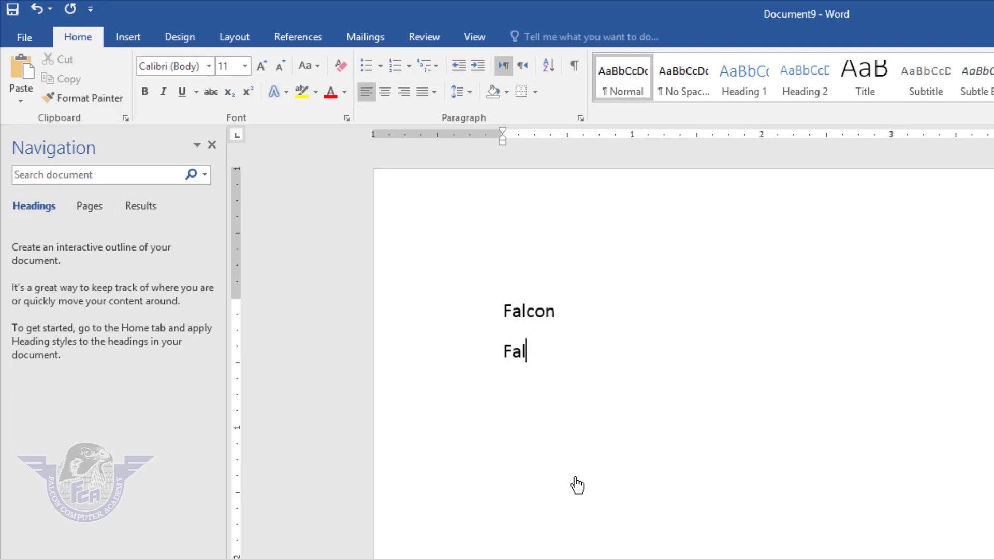
{"action": "type", "text": "kon"}
{"action": "key", "text": "Return"}
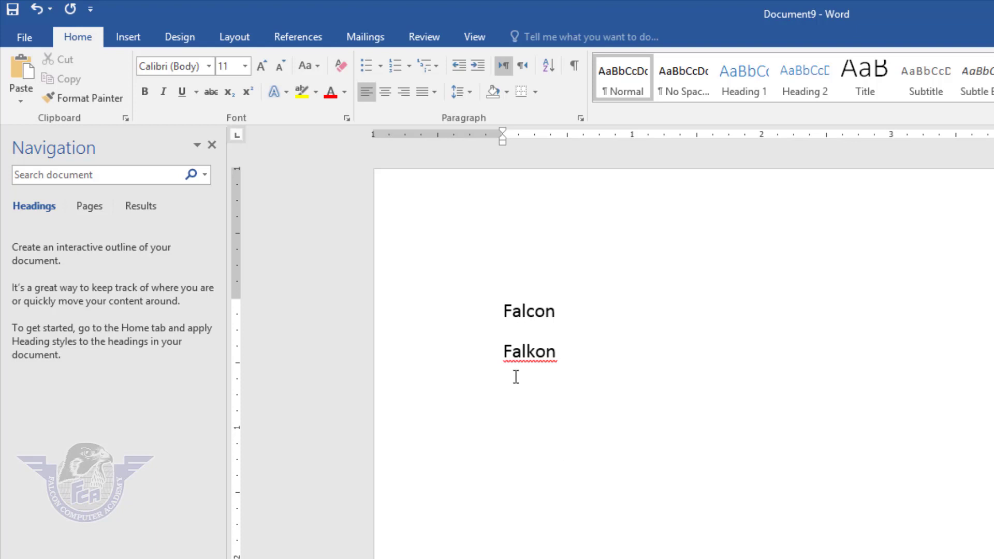
- Correct Falkon to Falcon using Review > Spelling & Grammar
{"action": "left_click_drag", "start_coordinate": [560, 356], "coordinate": [546, 356]}
{"action": "left_click", "coordinate": [424, 37]}
{"action": "left_click", "coordinate": [39, 88]}
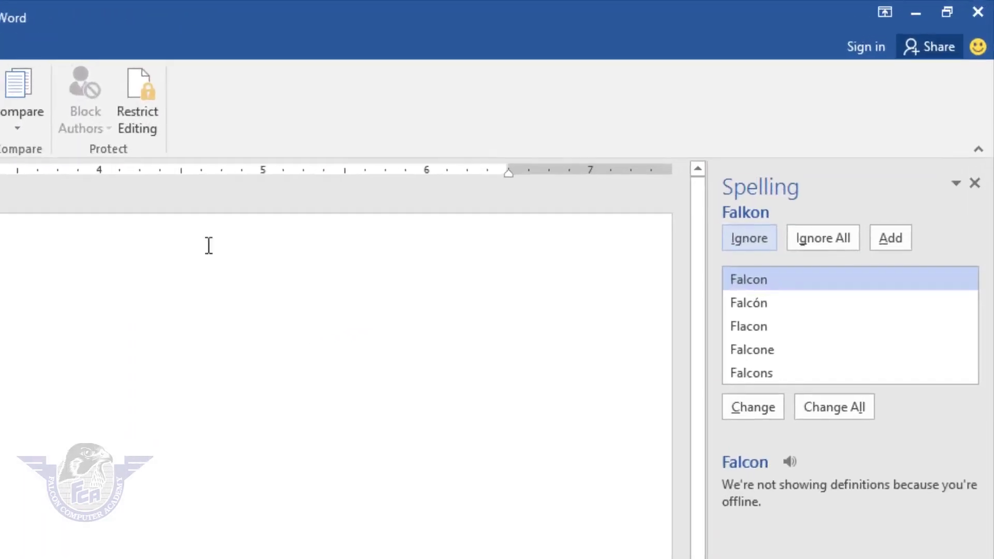
{"action": "left_click", "coordinate": [747, 282]}
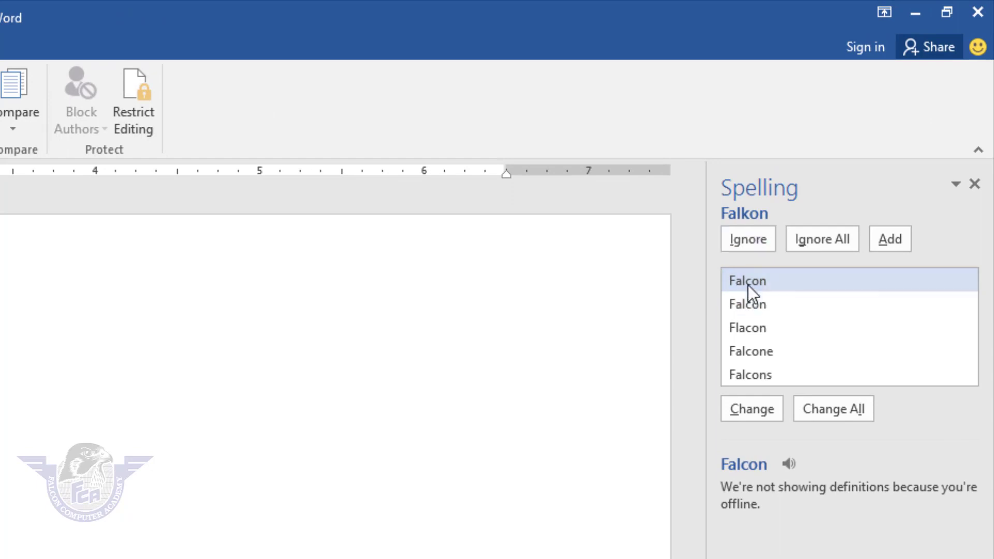
{"action": "left_click", "coordinate": [875, 199]}
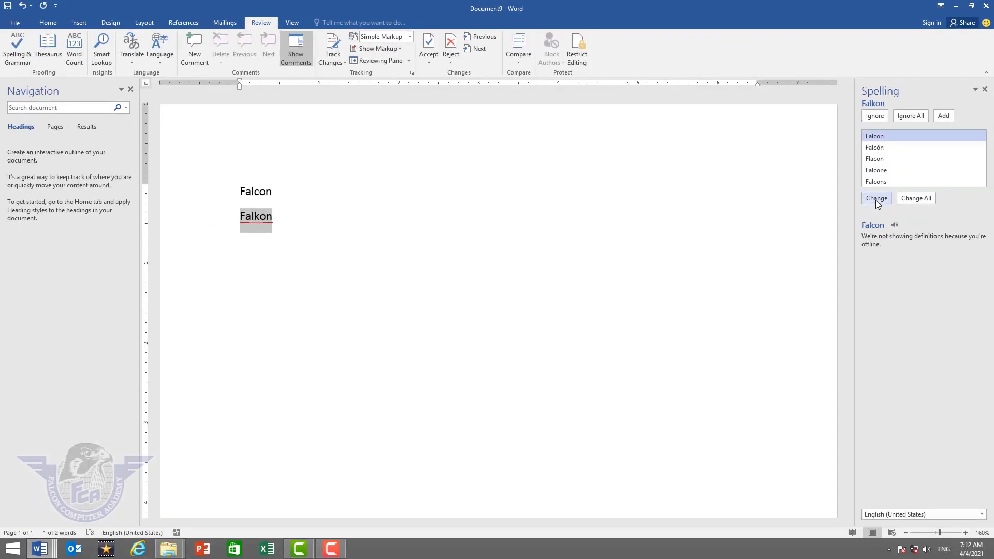
{"action": "left_click", "coordinate": [475, 304]}
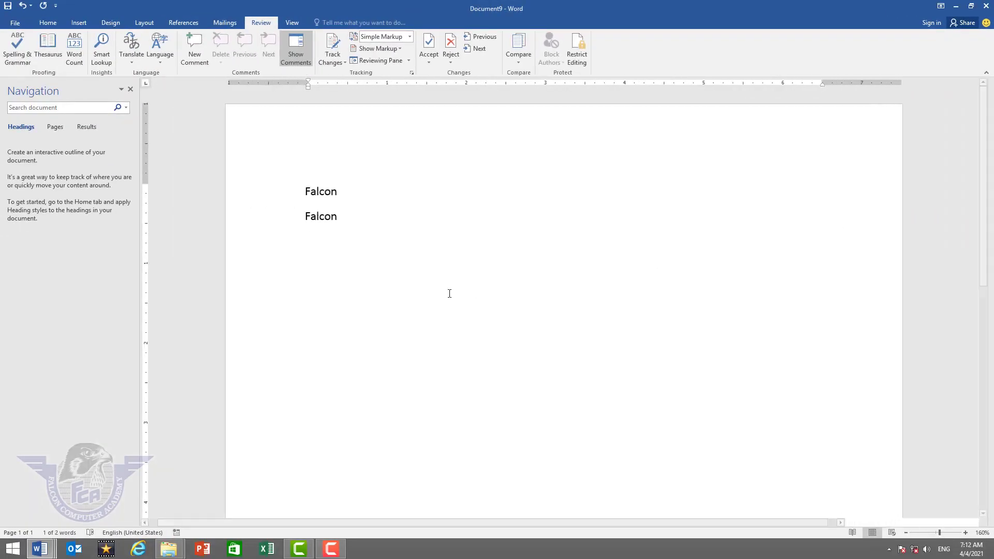
{"action": "left_click", "coordinate": [501, 304]}
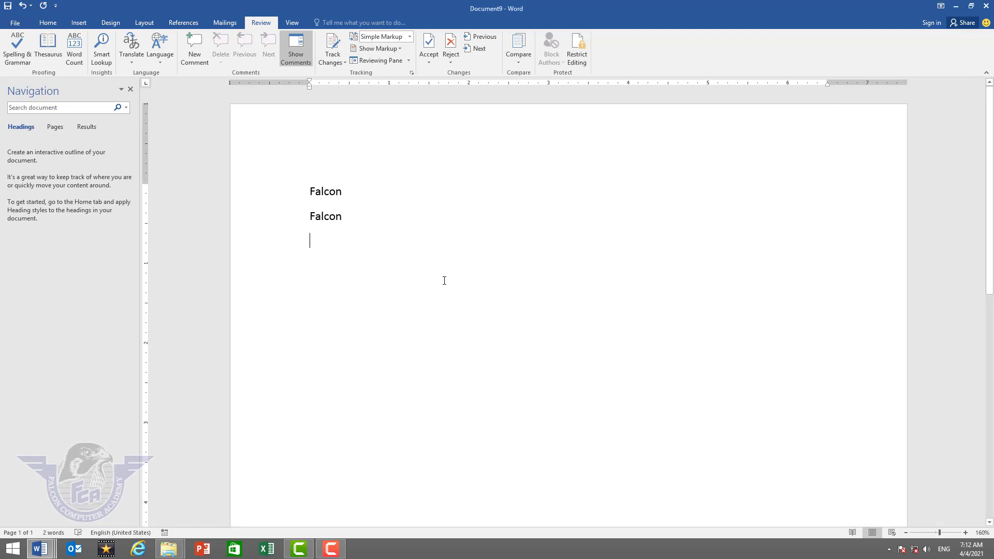
- Undo the fix, then correct Falkon to Falcon from the right-click suggestions
{"action": "key", "text": "ctrl+z"}
{"action": "left_click", "coordinate": [330, 218]}
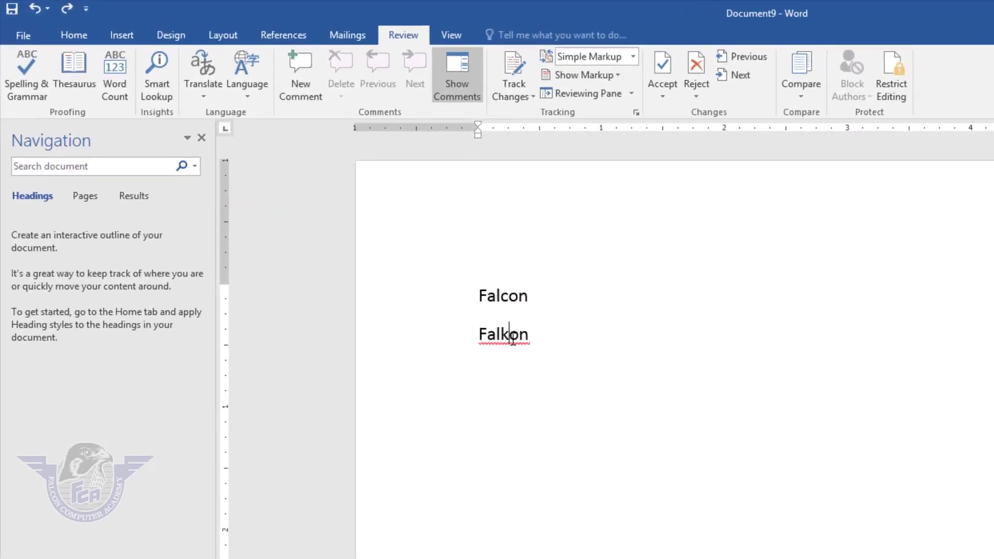
{"action": "right_click", "coordinate": [510, 335]}
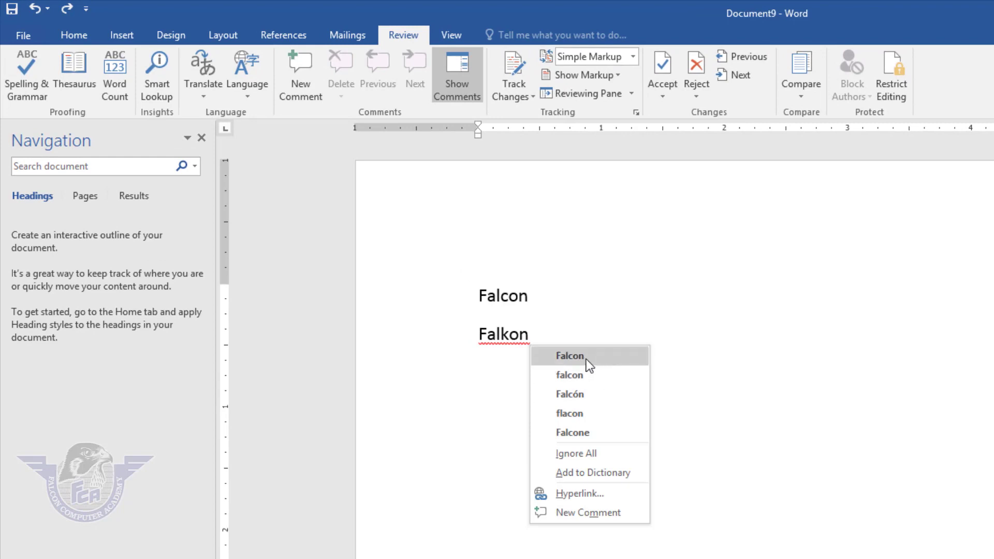
{"action": "left_click", "coordinate": [569, 356]}
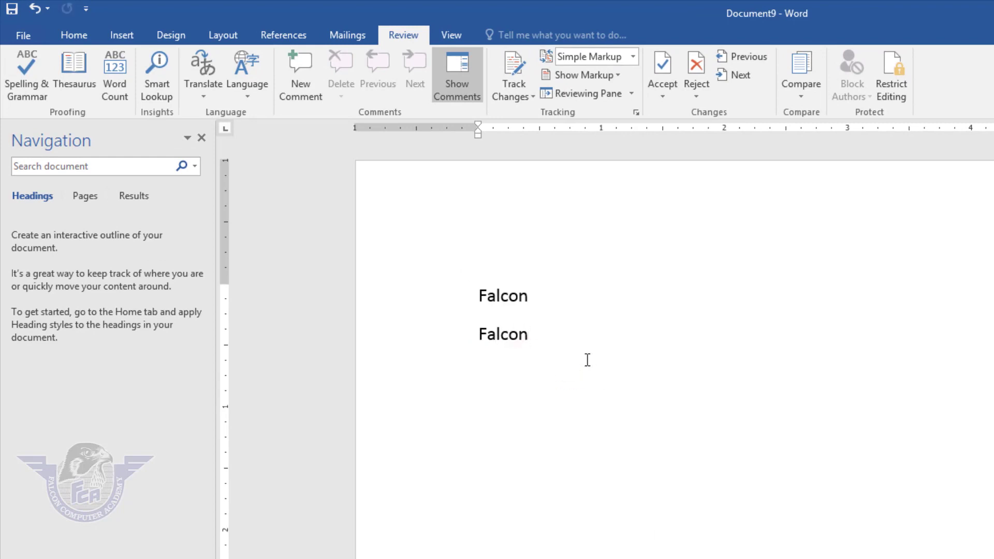
- Undo again and correct Falkon to Falcon with an F7 spell check
{"action": "key", "text": "ctrl+z"}
{"action": "left_click", "coordinate": [588, 359]}
{"action": "key", "text": "F7"}
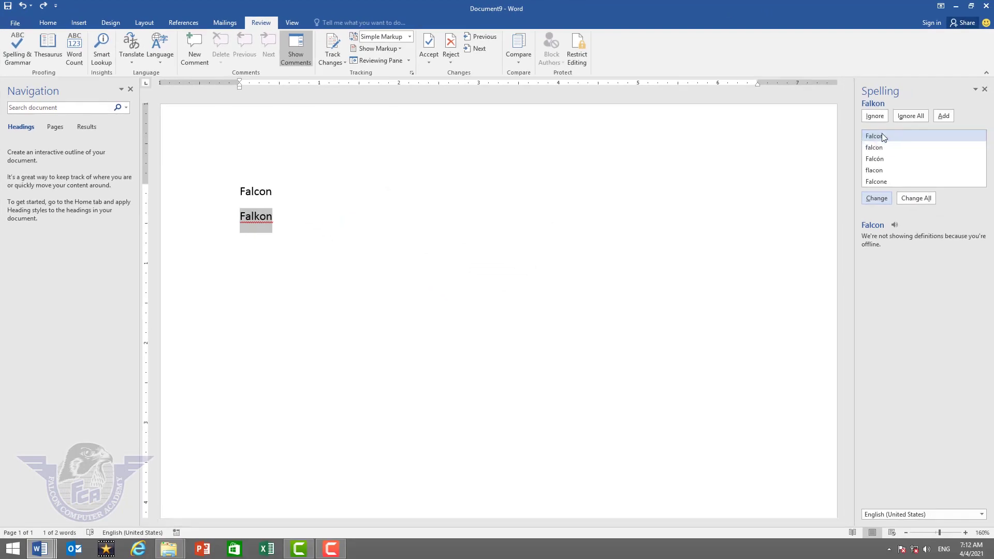
{"action": "left_click", "coordinate": [875, 200]}
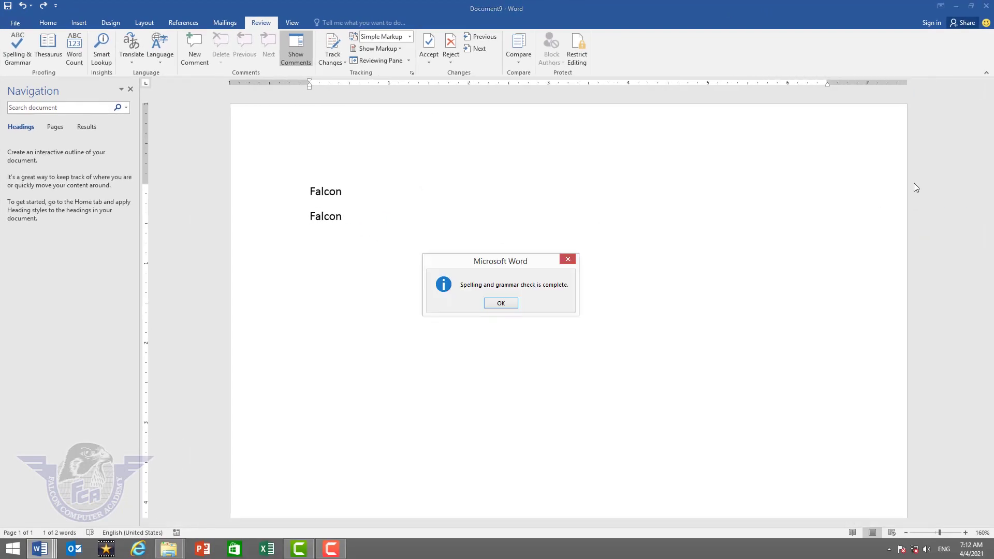
{"action": "left_click", "coordinate": [505, 304]}
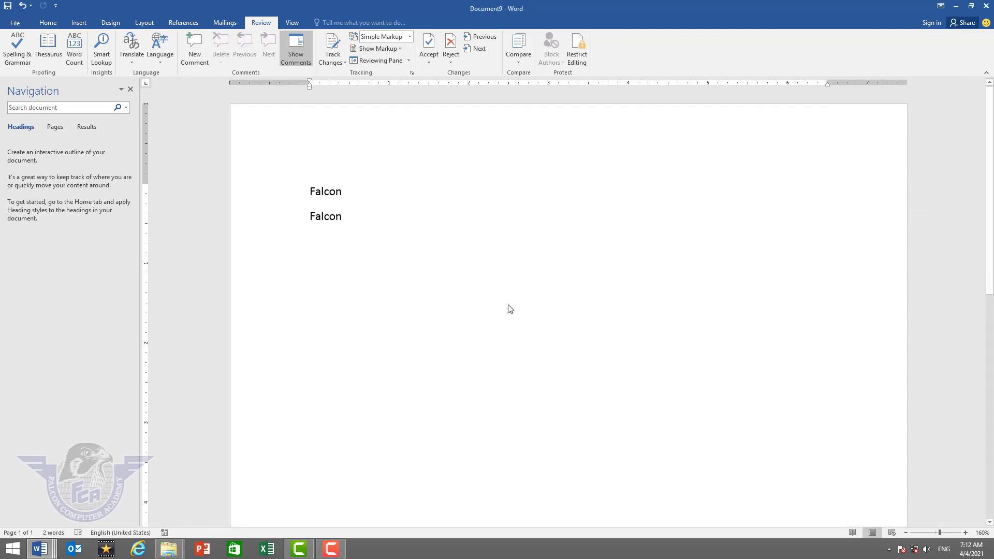
- Replace all the text with two first names on separate lines
{"action": "key", "text": "ctrl+a"}
{"action": "key", "text": "Delete"}
{"action": "type", "text": "yasir"}
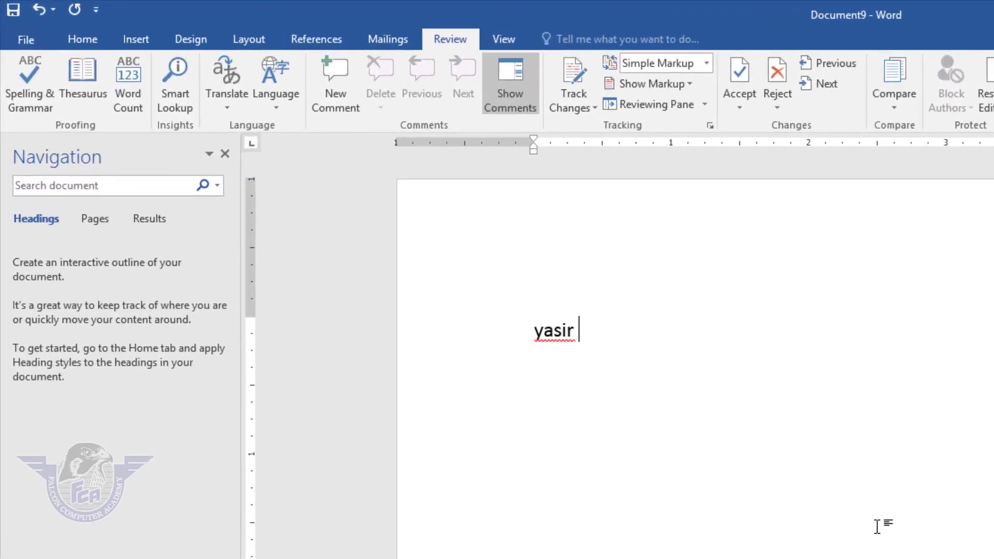
{"action": "key", "text": "Return"}
{"action": "type", "text": "john"}
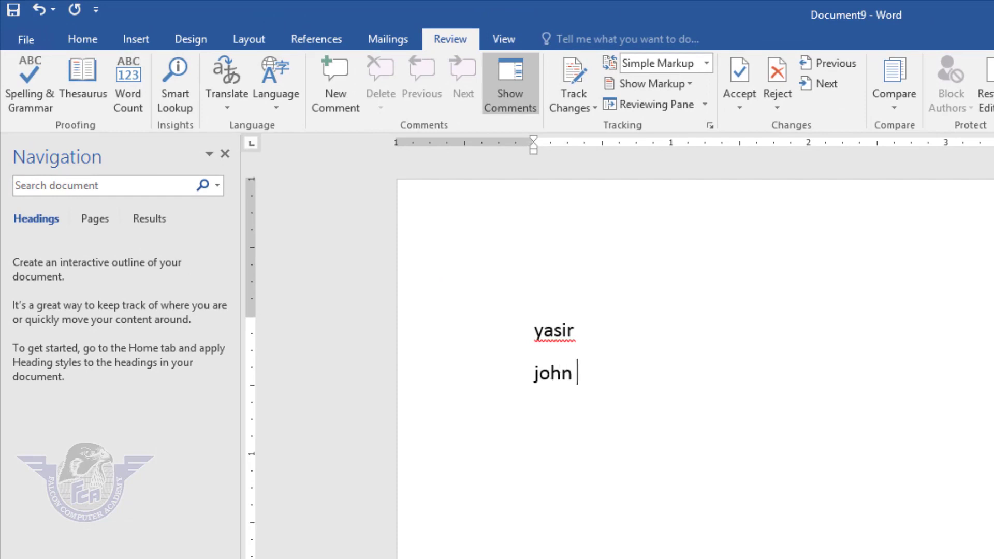
{"action": "key", "text": "Return"}
- Add the flagged first name to the dictionary through the spelling check
{"action": "left_click_drag", "start_coordinate": [582, 330], "coordinate": [529, 339]}
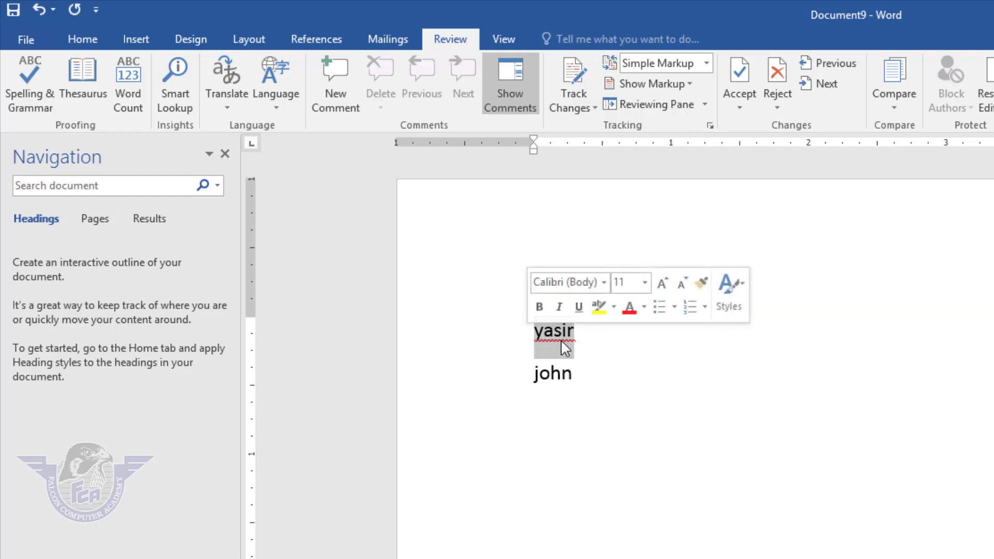
{"action": "right_click", "coordinate": [574, 342]}
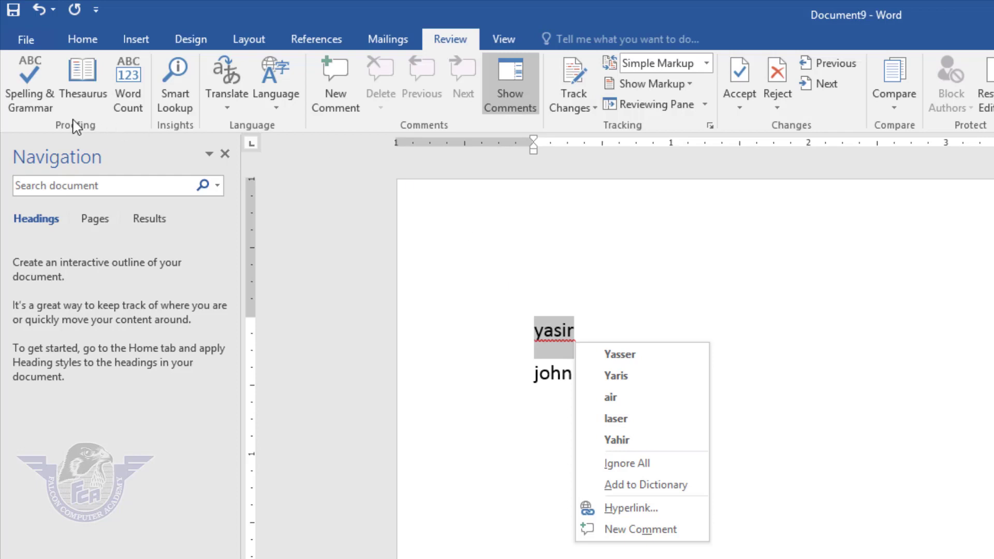
{"action": "left_click", "coordinate": [42, 95]}
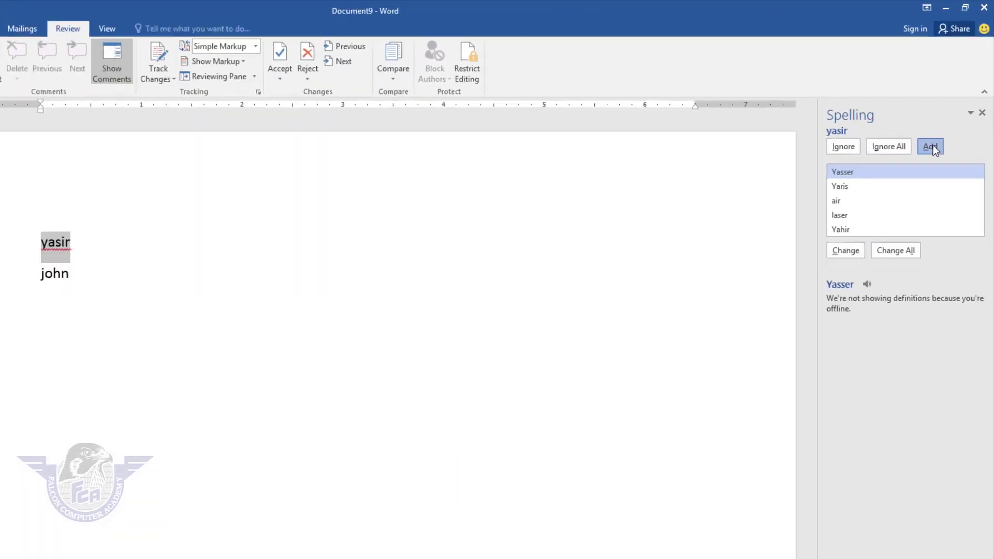
{"action": "left_click", "coordinate": [885, 252]}
{"action": "left_click", "coordinate": [479, 304]}
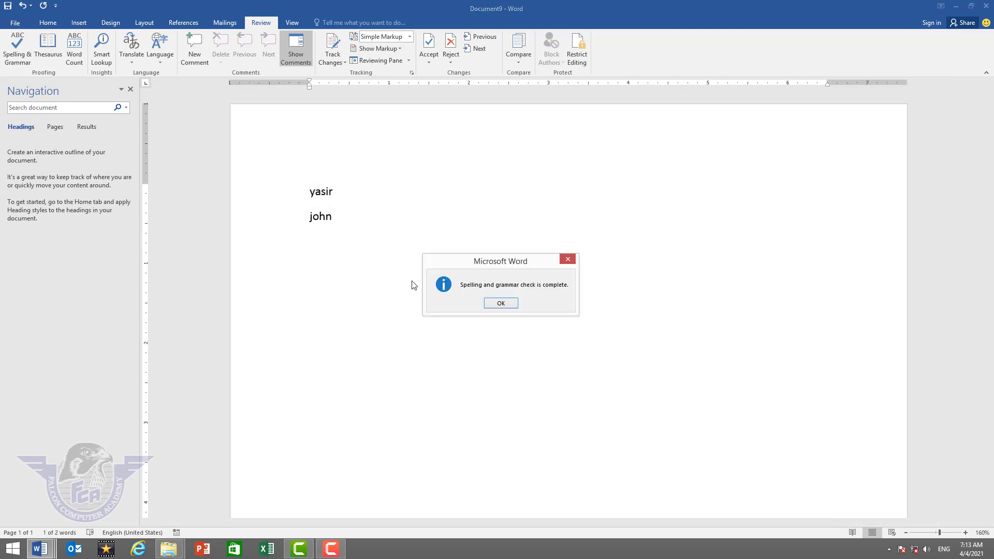
{"action": "left_click", "coordinate": [506, 302]}
- Retype the first name on the third line to confirm it is no longer flagged
{"action": "left_click", "coordinate": [406, 259]}
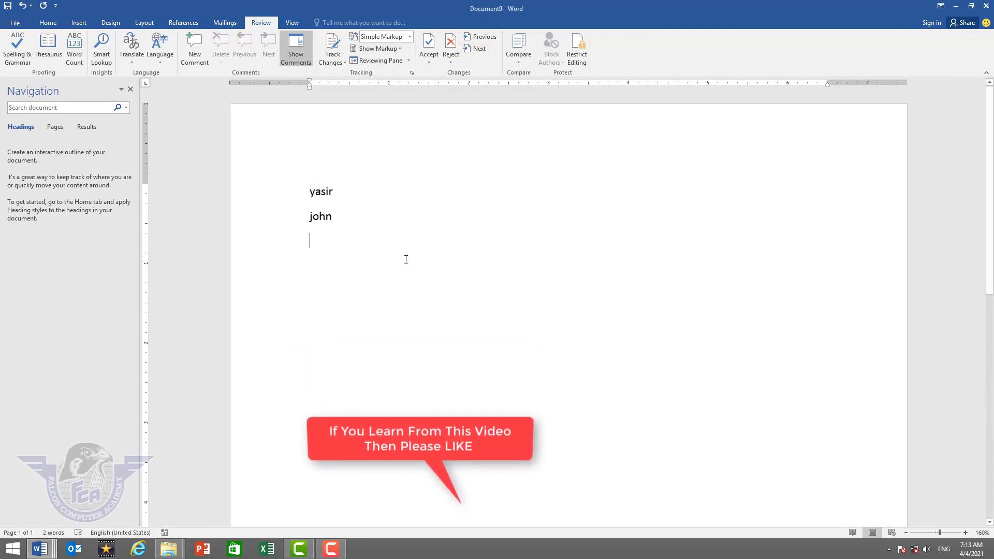
{"action": "type", "text": "yasir"}
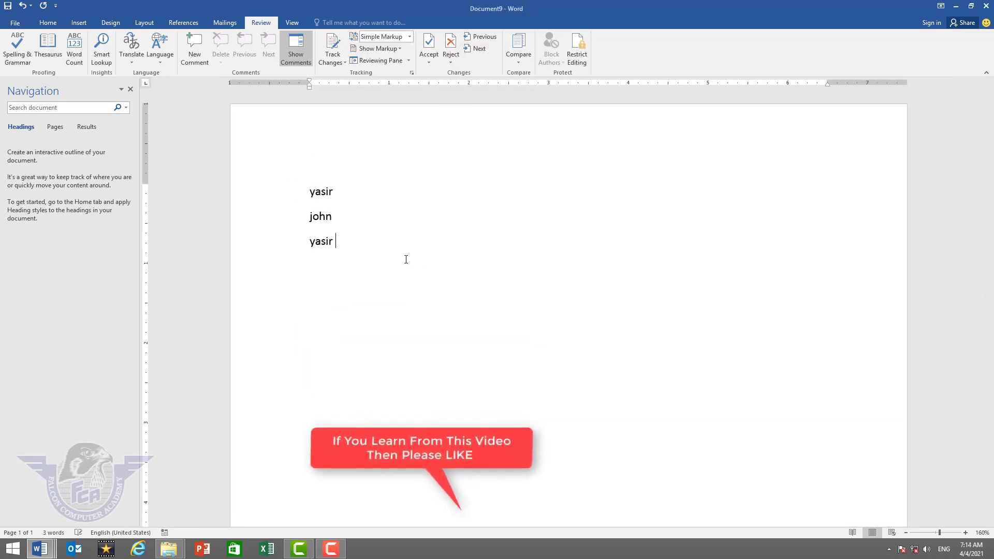
{"action": "key", "text": "Return"}
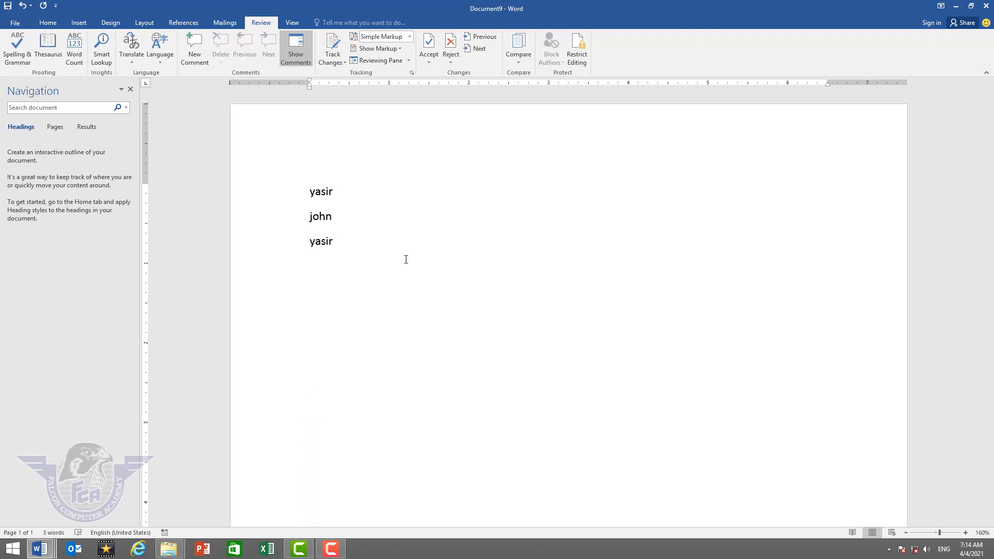
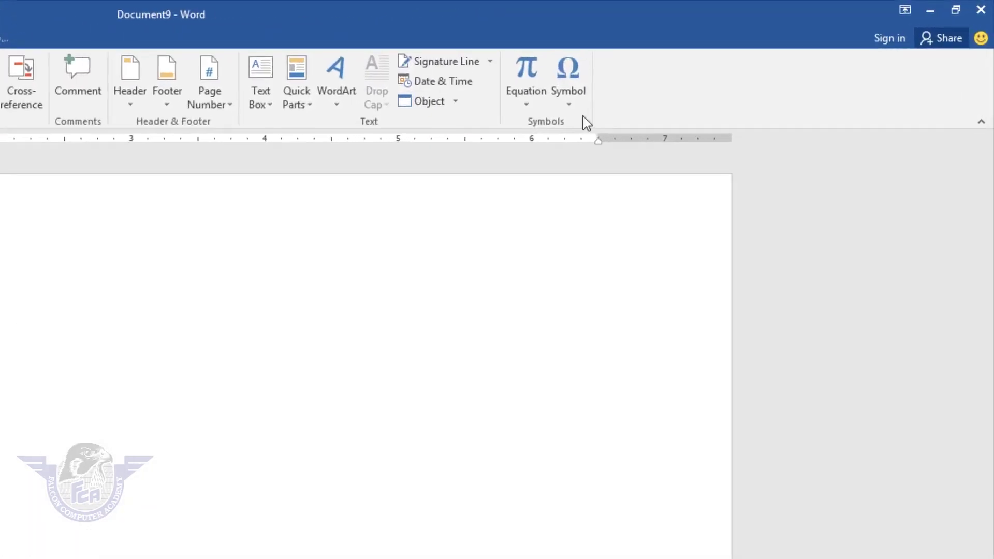
- Insert the Wingdings scissors symbol (code 34) on a new line below the three names
{"action": "left_click", "coordinate": [707, 69]}
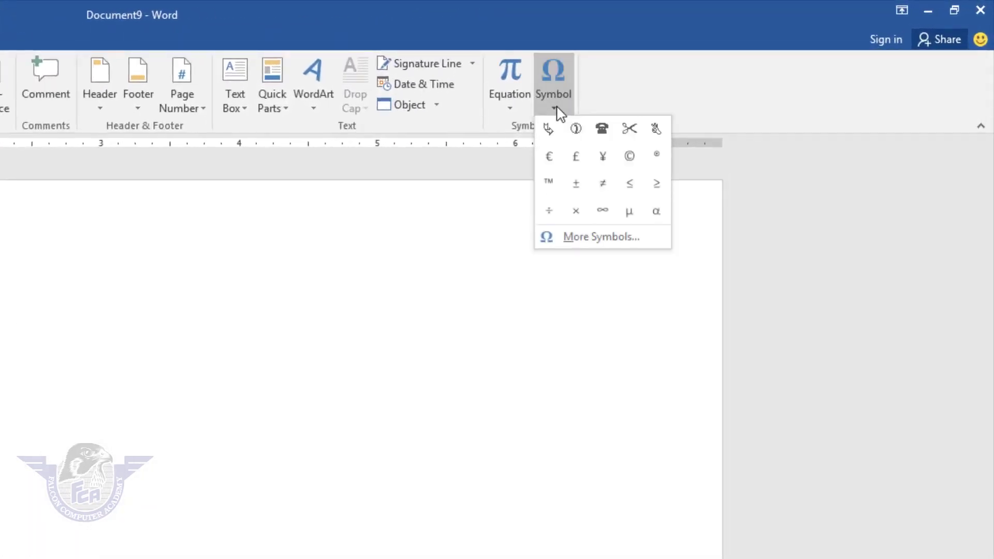
{"action": "left_click", "coordinate": [605, 243]}
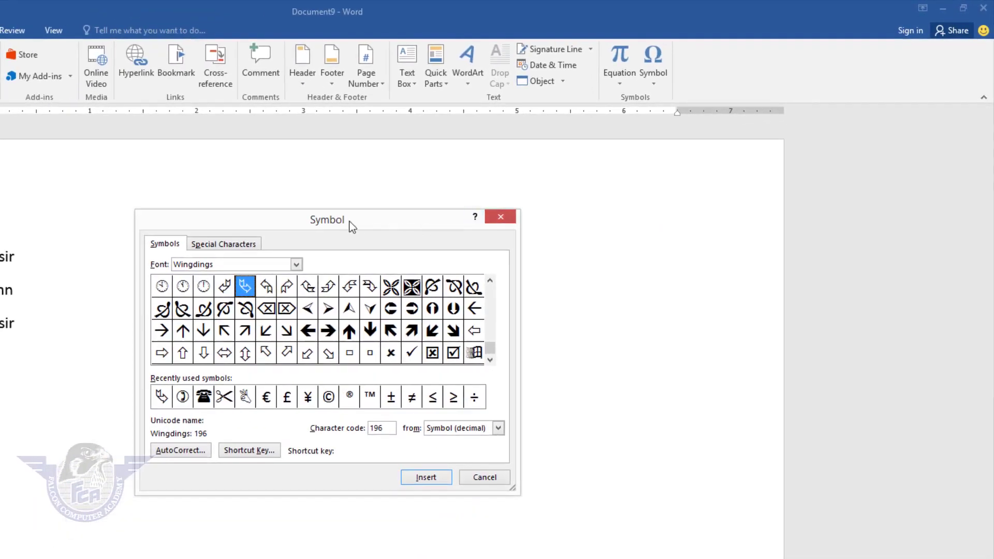
{"action": "mouse_move", "coordinate": [352, 226]}
{"action": "left_mouse_down"}
{"action": "mouse_move", "coordinate": [417, 200]}
{"action": "mouse_move", "coordinate": [435, 179]}
{"action": "left_mouse_up"}
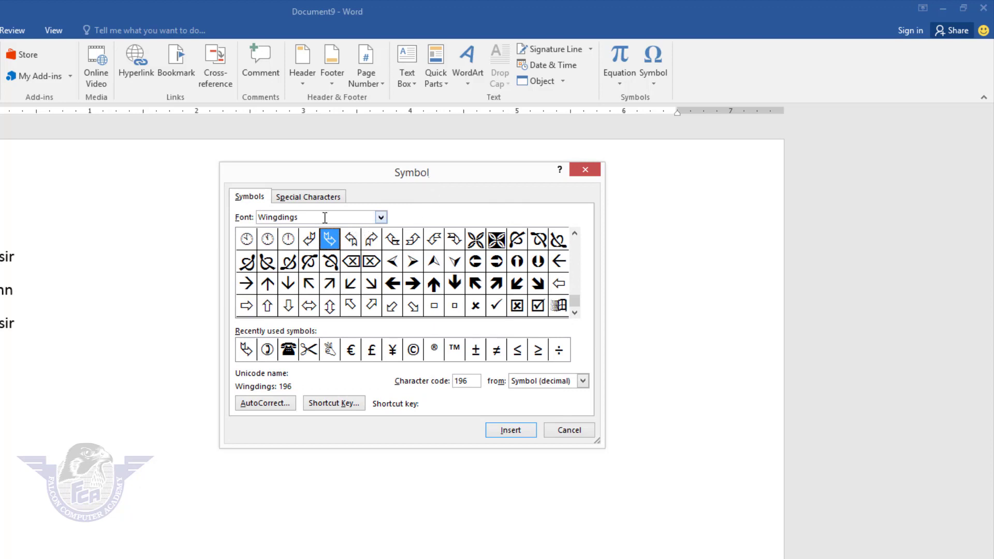
{"action": "left_click", "coordinate": [381, 218]}
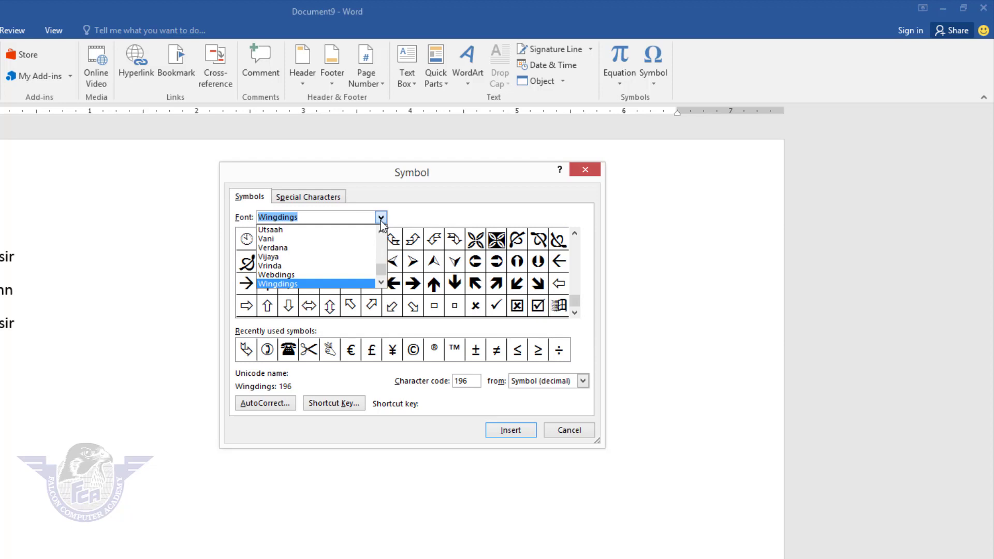
{"action": "type", "text": "win"}
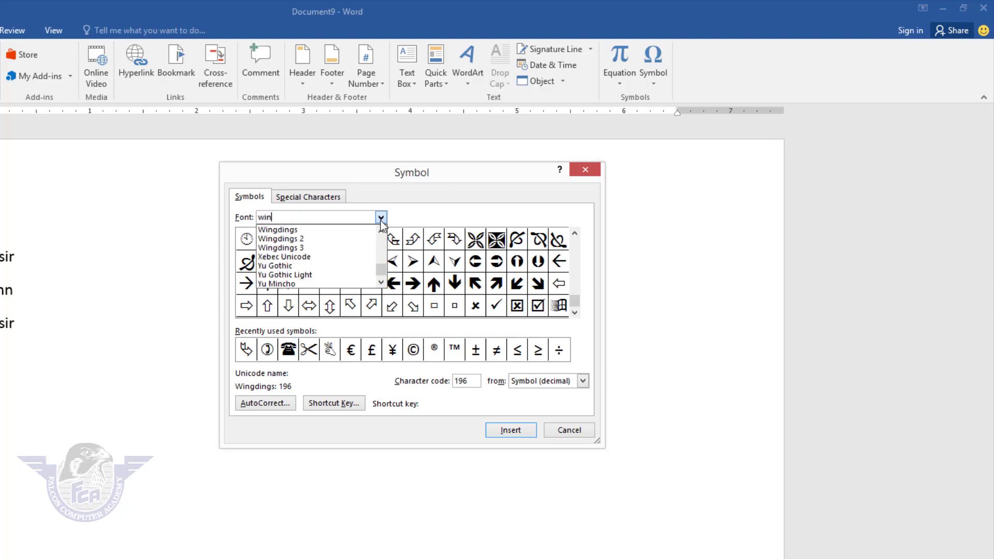
{"action": "type", "text": "g"}
{"action": "key", "text": "Down"}
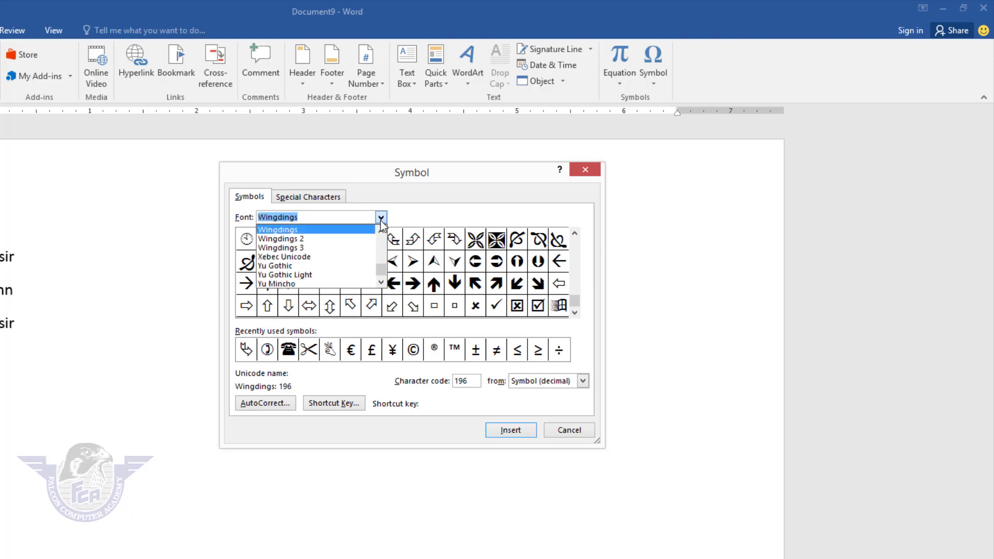
{"action": "left_click", "coordinate": [381, 220]}
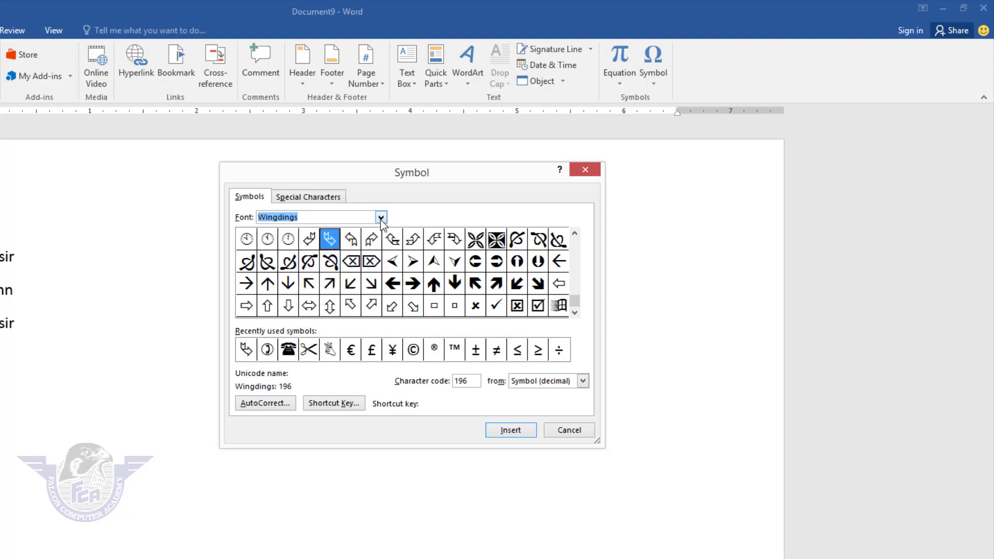
{"action": "left_click_drag", "start_coordinate": [576, 300], "coordinate": [575, 243]}
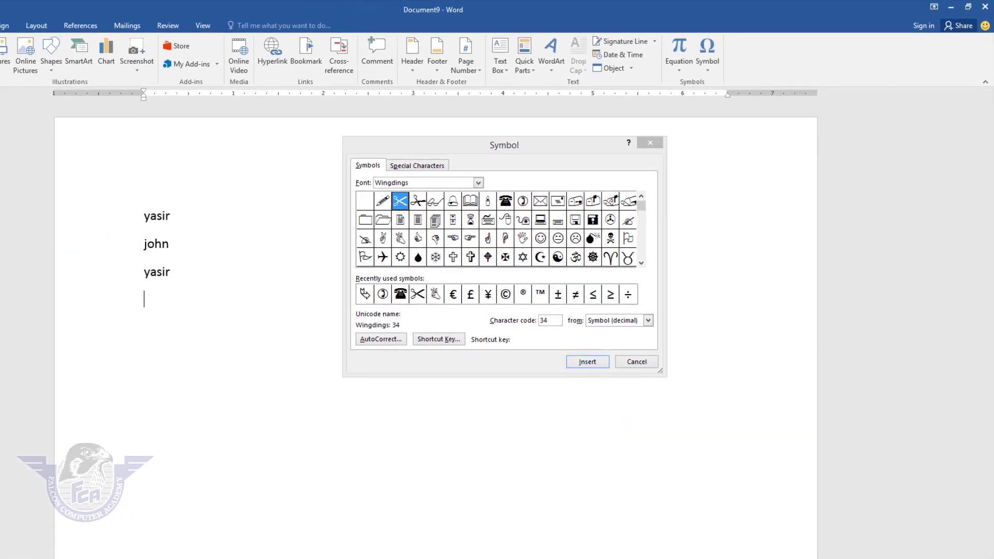
{"action": "left_click", "coordinate": [577, 365]}
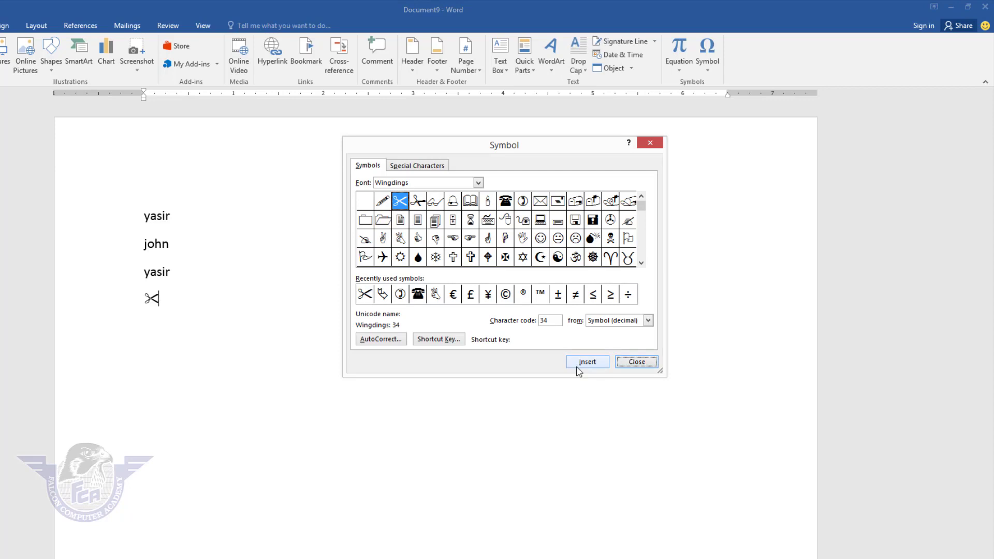
{"action": "left_click", "coordinate": [637, 361]}
- Add a long row of hyphens after the scissors, then type 'Intel' on the next line
{"action": "type", "text": "-"}
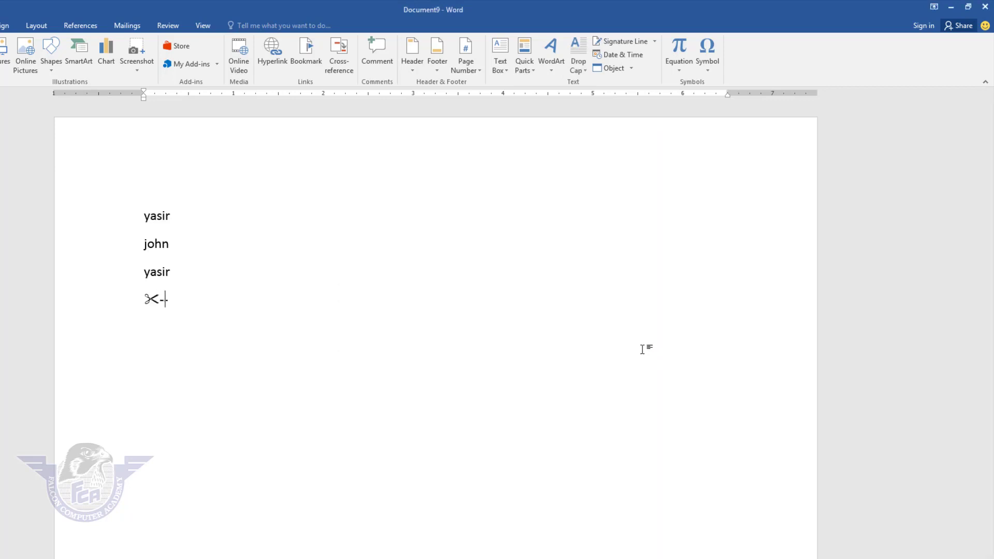
{"action": "type", "text": "----------------------------------------------------------------"}
{"action": "type", "text": "-------------------------------------"}
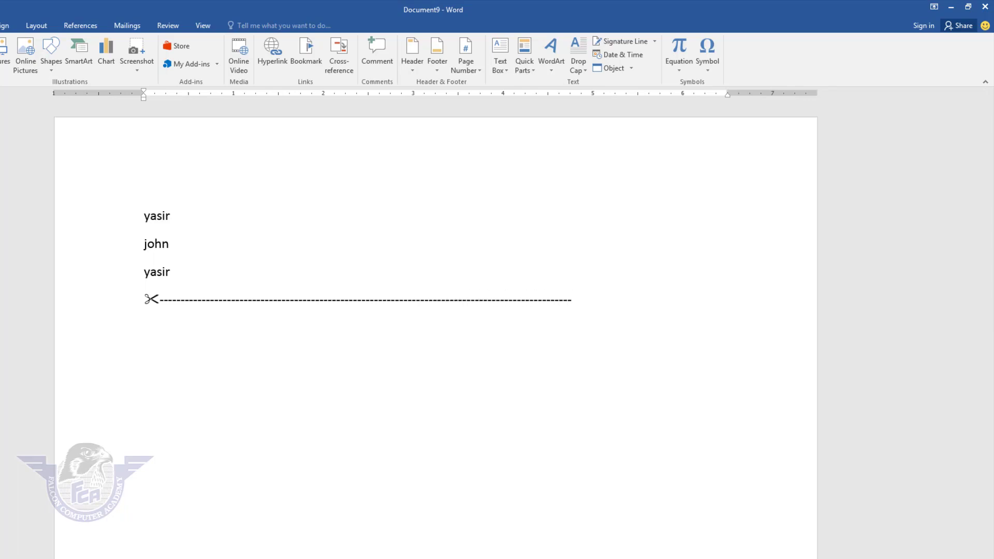
{"action": "key", "text": "Return"}
{"action": "scroll", "coordinate": [473, 444], "scroll_direction": "up", "scroll_amount": 4}
{"action": "scroll", "coordinate": [473, 444], "scroll_direction": "up", "scroll_amount": 5}
{"action": "scroll", "coordinate": [474, 444], "scroll_direction": "up", "scroll_amount": 5}
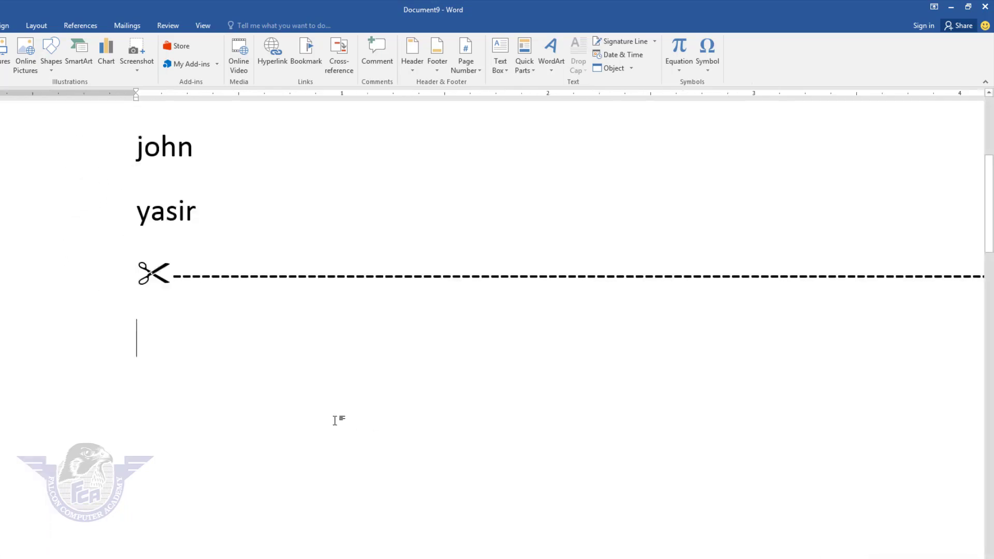
{"action": "type", "text": "Intel"}
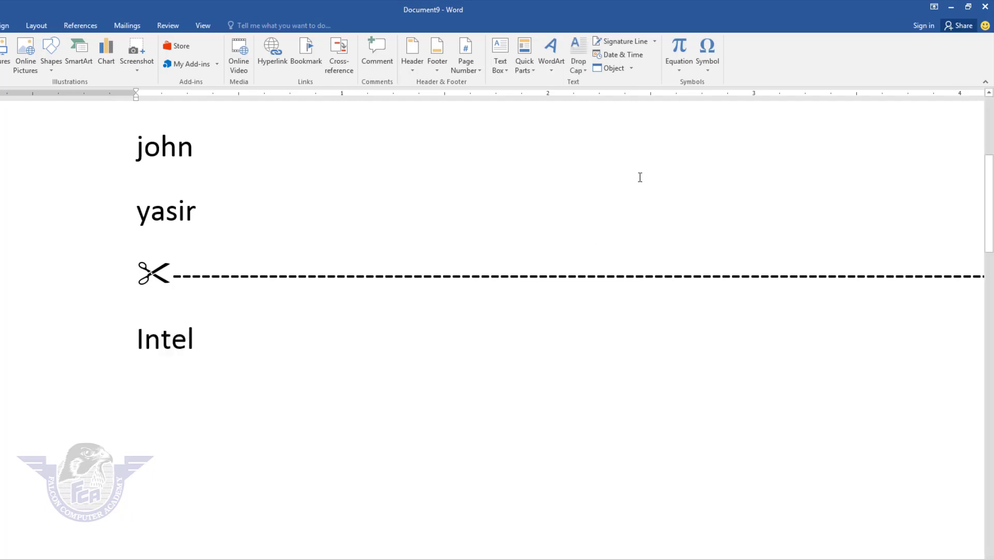
- Insert the Registered ® special character directly after 'Intel'
{"action": "left_click", "coordinate": [707, 61]}
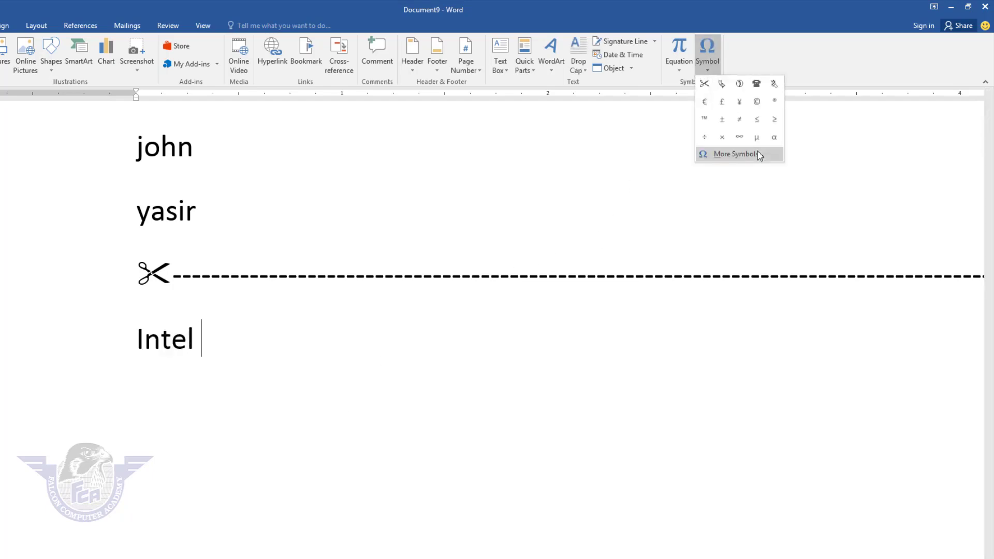
{"action": "left_click", "coordinate": [757, 153]}
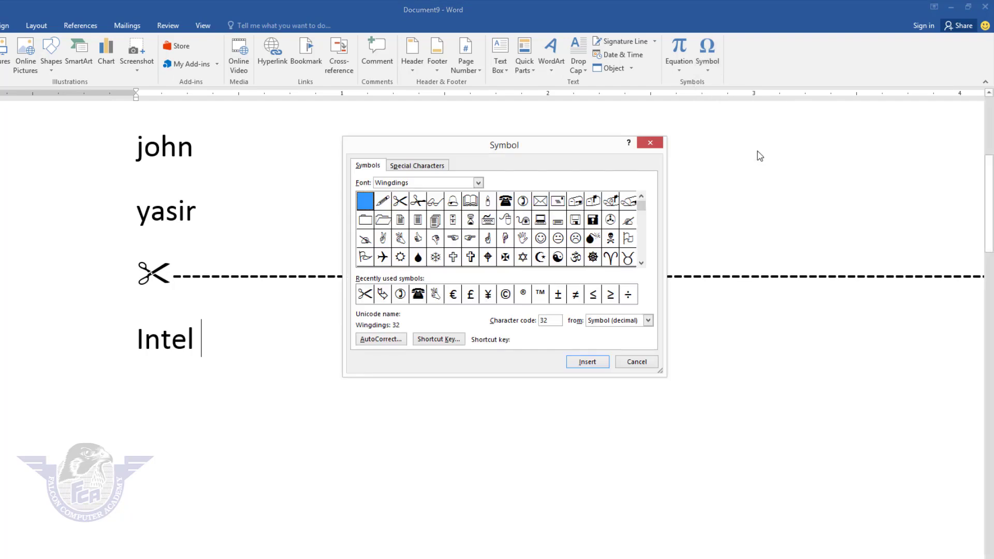
{"action": "left_click", "coordinate": [416, 167]}
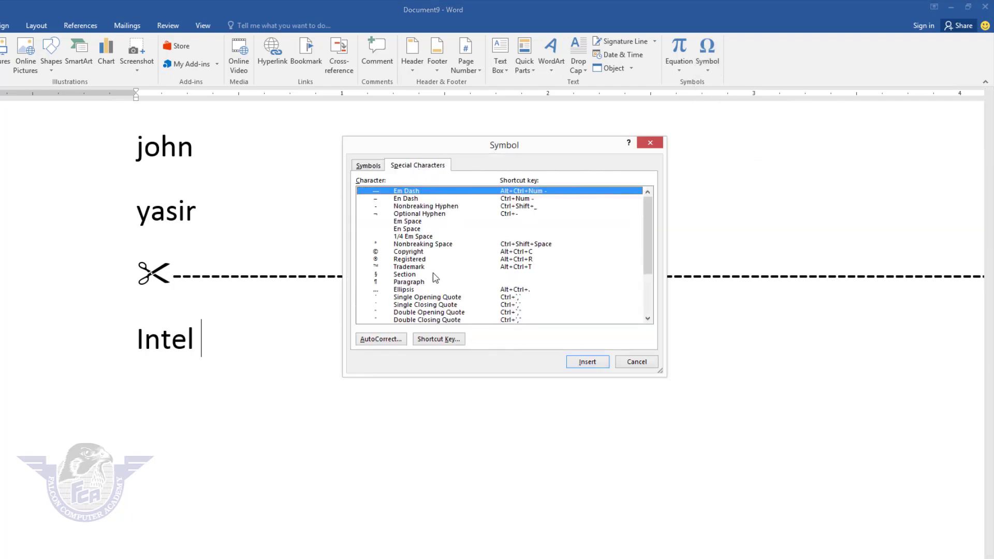
{"action": "left_click", "coordinate": [420, 259]}
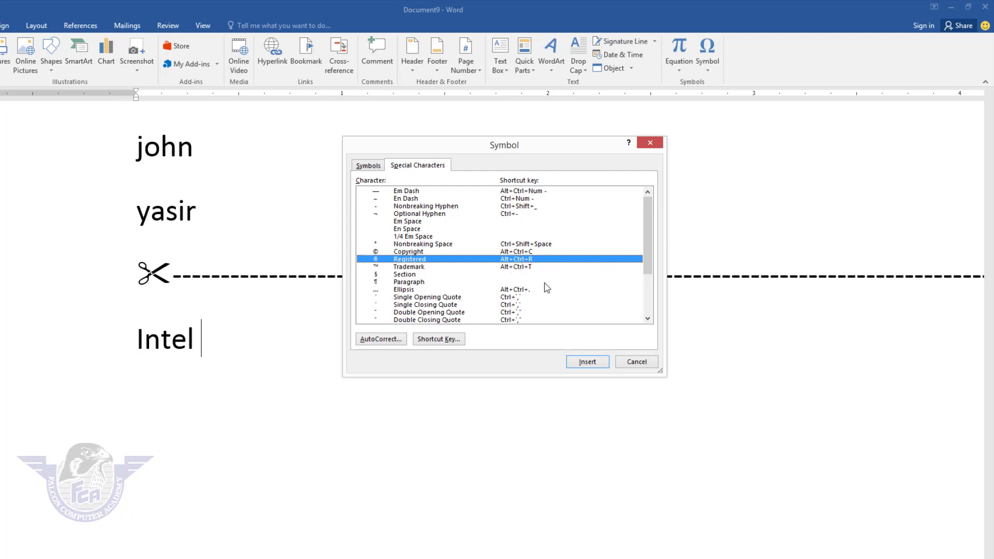
{"action": "left_click", "coordinate": [587, 362]}
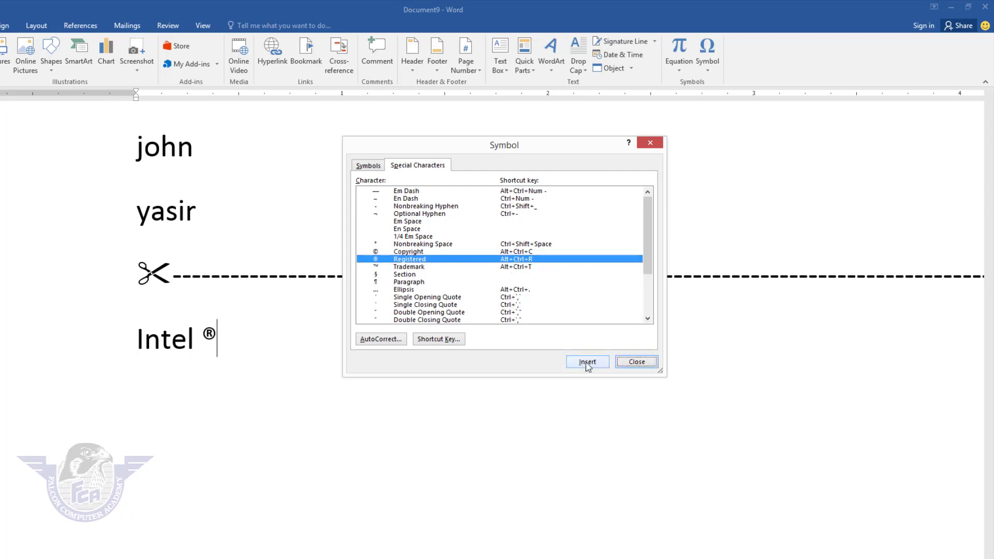
{"action": "left_click", "coordinate": [638, 363]}
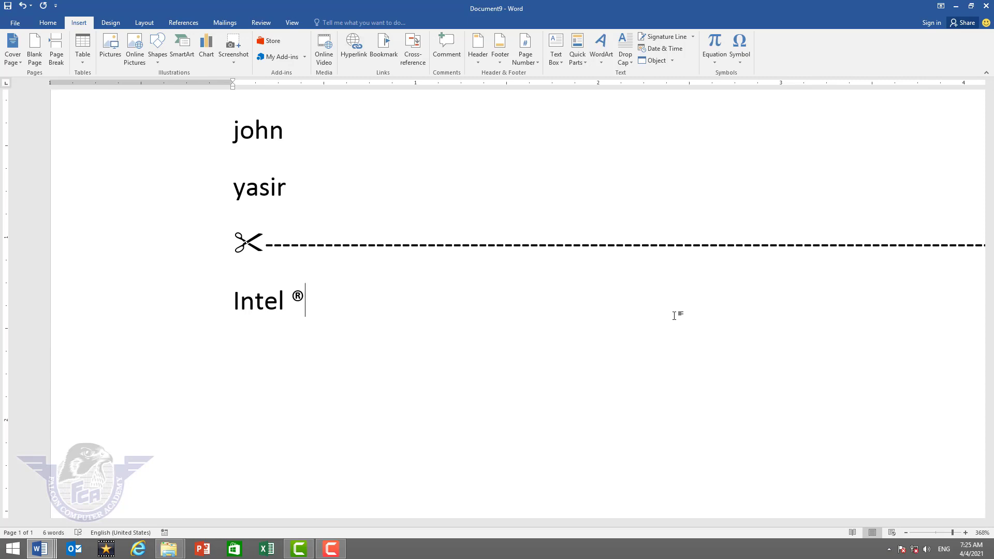
- Select all the document's content and delete it, leaving a blank page with 0 words
{"action": "scroll", "coordinate": [688, 324], "scroll_direction": "down", "scroll_amount": 5, "text": "ctrl"}
{"action": "scroll", "coordinate": [688, 324], "scroll_direction": "down", "scroll_amount": 6, "text": "ctrl"}
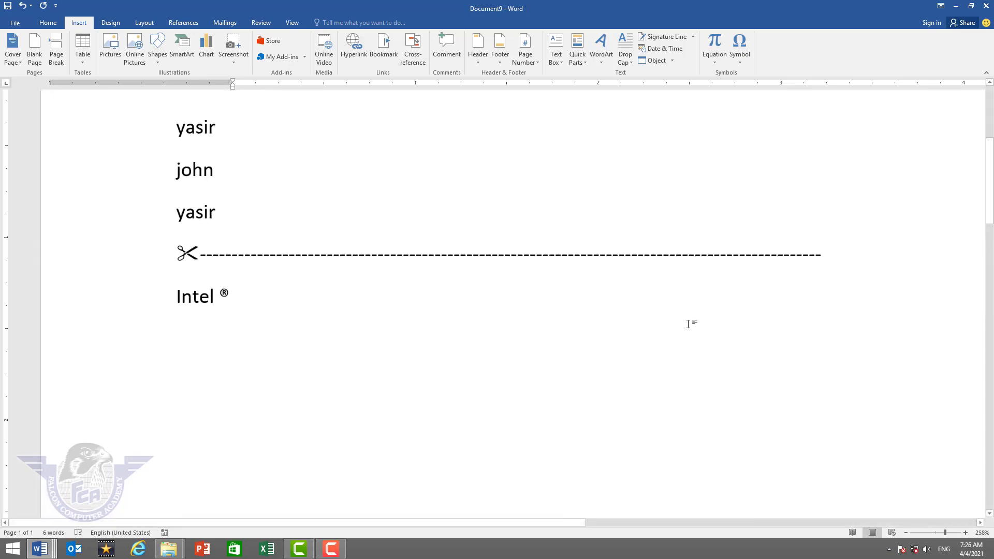
{"action": "key", "text": "ctrl+a"}
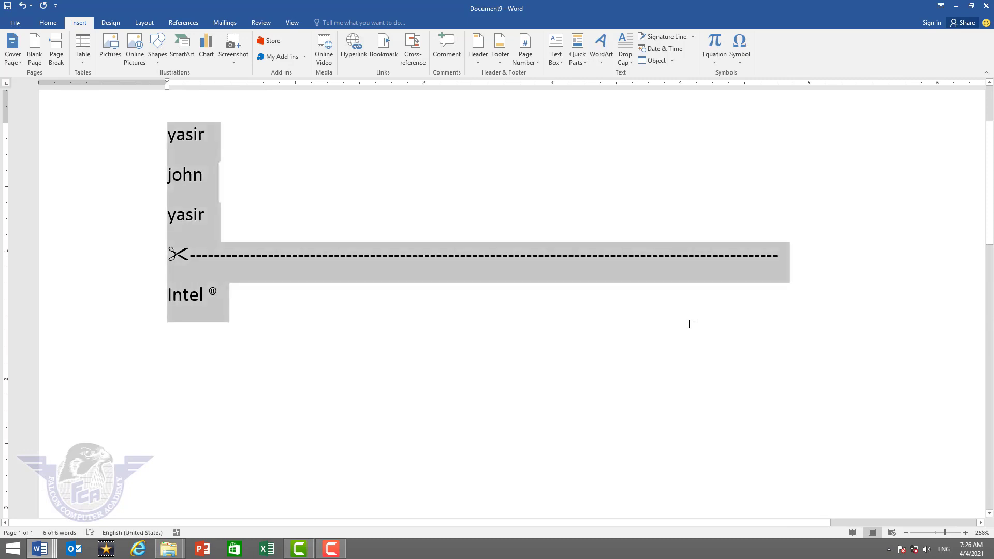
{"action": "key", "text": "Delete"}
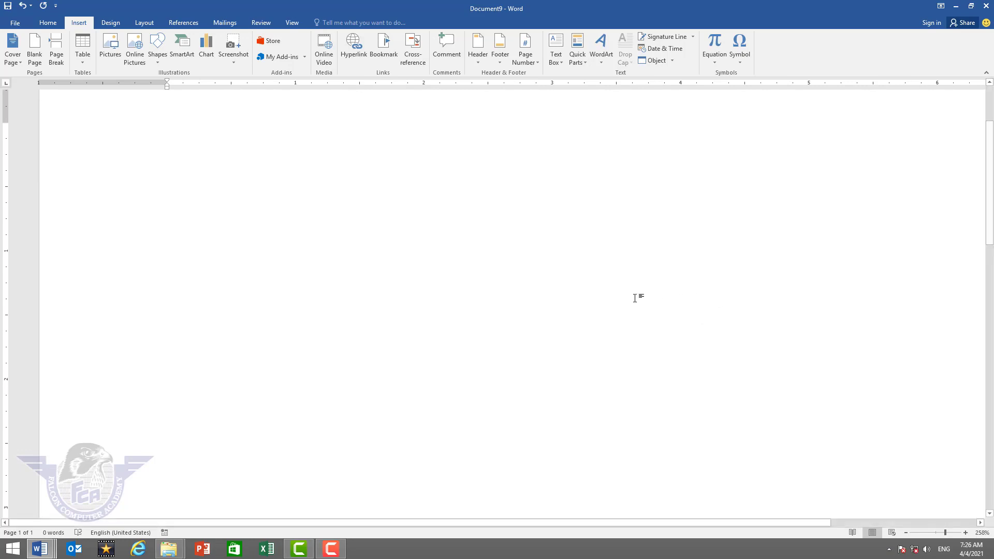
{"action": "scroll", "coordinate": [637, 297], "scroll_direction": "down", "scroll_amount": 1, "text": "ctrl"}
{"action": "scroll", "coordinate": [629, 299], "scroll_direction": "down", "scroll_amount": 7, "text": "ctrl"}
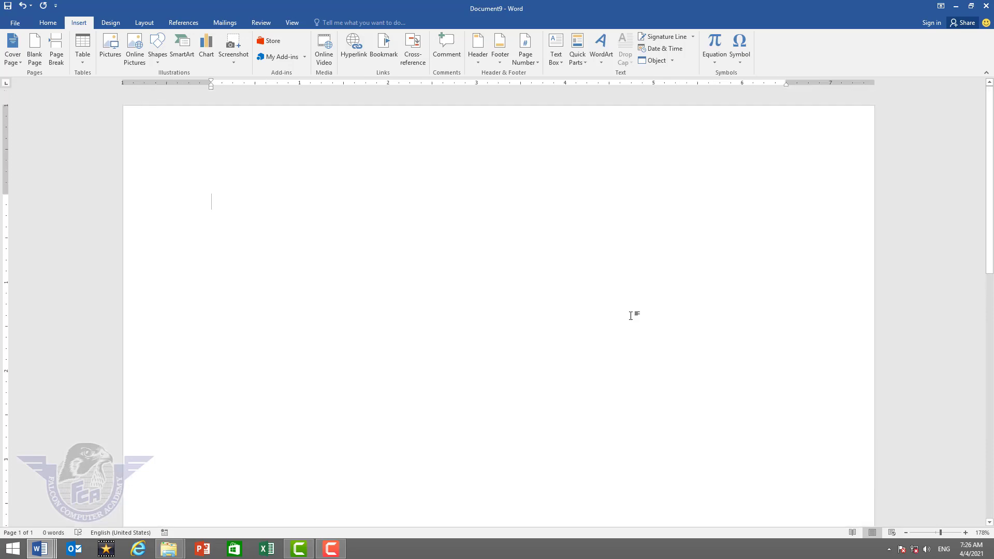
- Generate a 239-word sample paragraph with =rand(1,15) and select the whole paragraph
{"action": "type", "text": "=ra"}
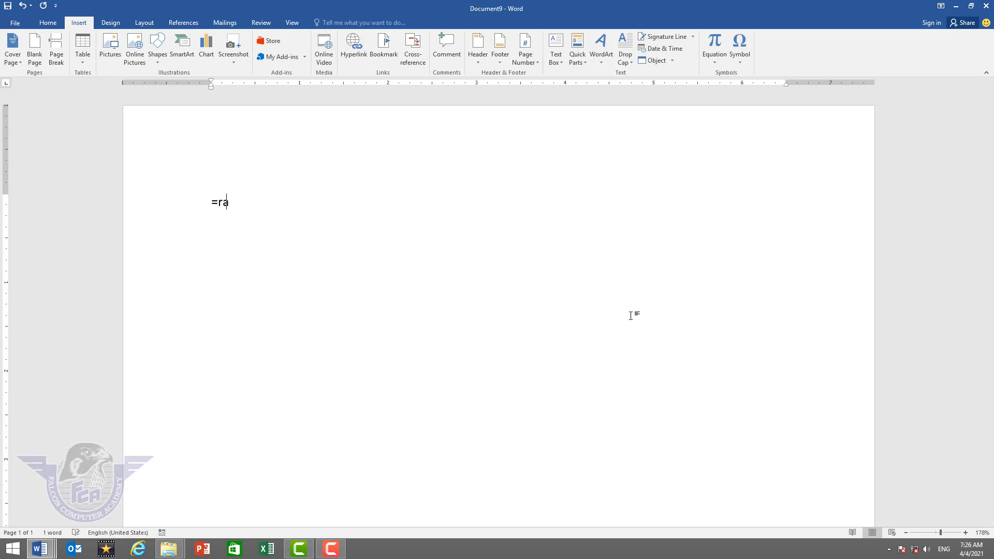
{"action": "type", "text": "nd"}
{"action": "type", "text": "("}
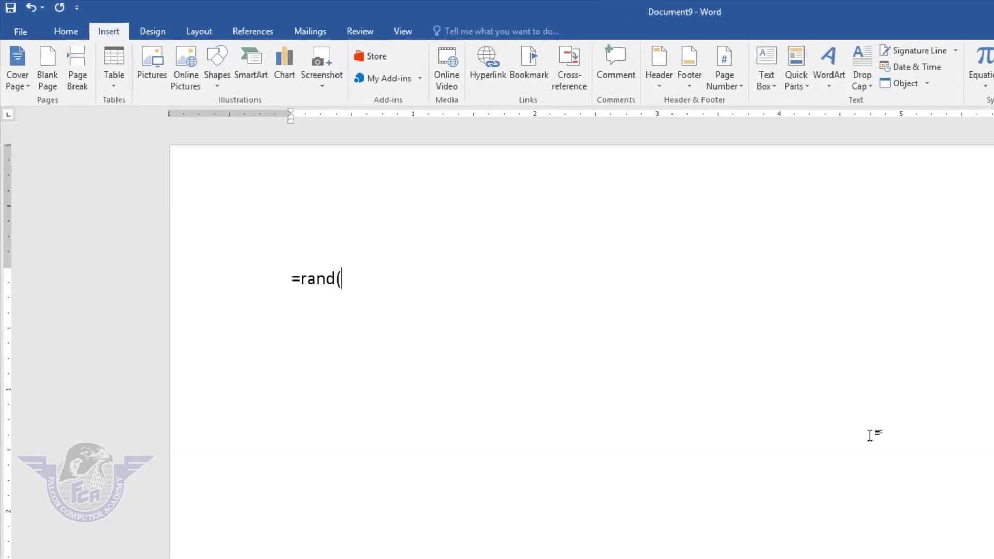
{"action": "type", "text": "1"}
{"action": "type", "text": "15)"}
{"action": "key", "text": "BackSpace"}
{"action": "key", "text": "BackSpace"}
{"action": "key", "text": "BackSpace"}
{"action": "type", "text": ",15"}
{"action": "type", "text": ")"}
{"action": "key", "text": "Return"}
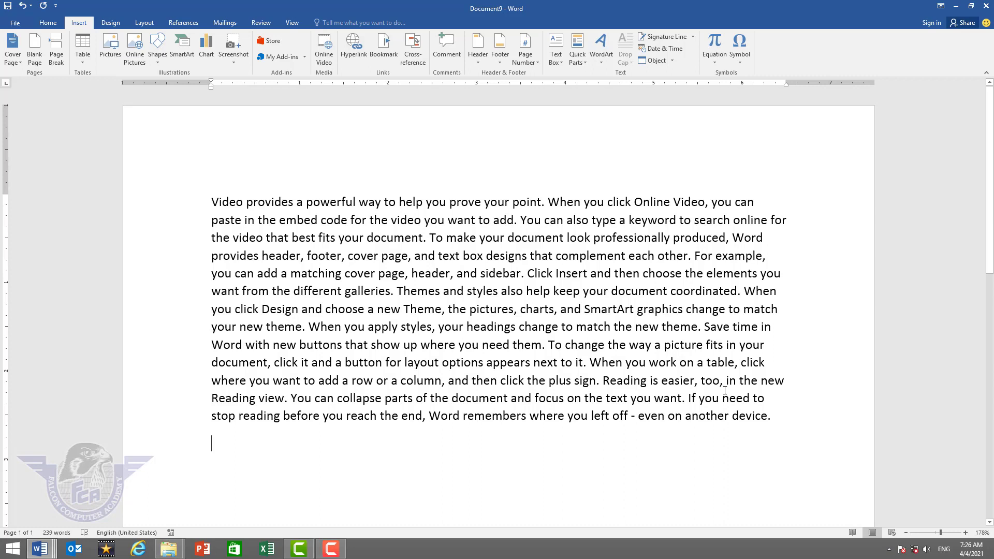
{"action": "left_click_drag", "start_coordinate": [737, 412], "coordinate": [187, 204]}
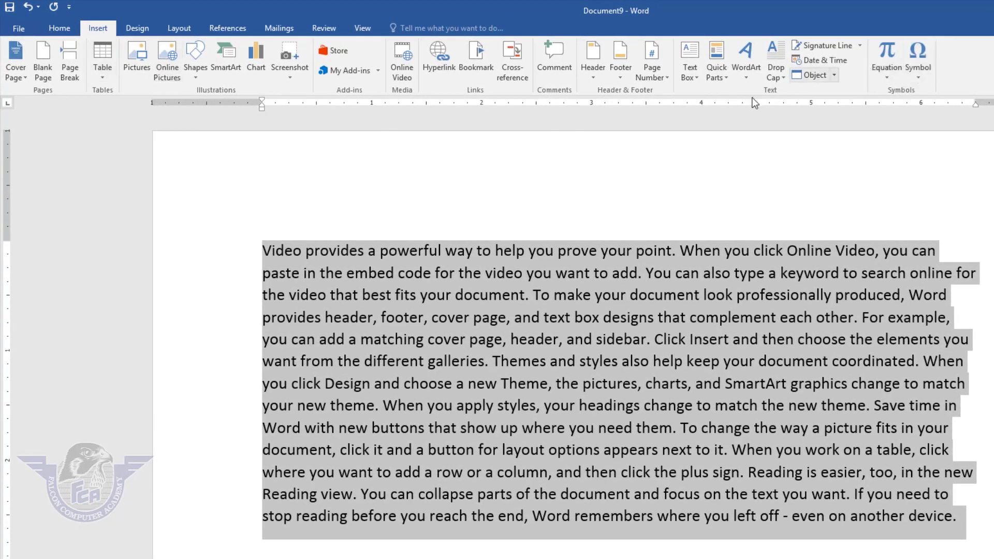
- Give the paragraph a dropped capital V, then set it to drop 6 lines
{"action": "left_click", "coordinate": [784, 79]}
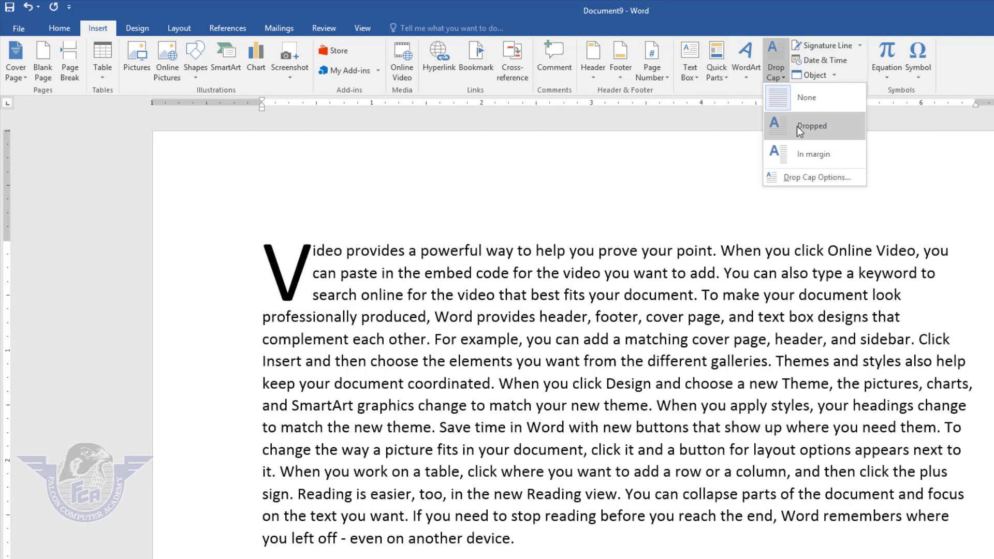
{"action": "left_click", "coordinate": [796, 126]}
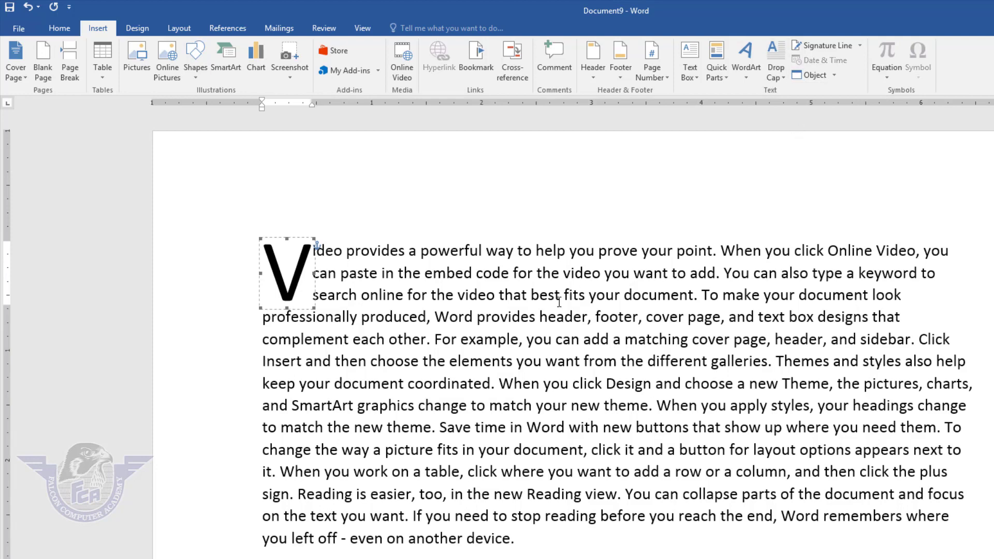
{"action": "left_click", "coordinate": [541, 301]}
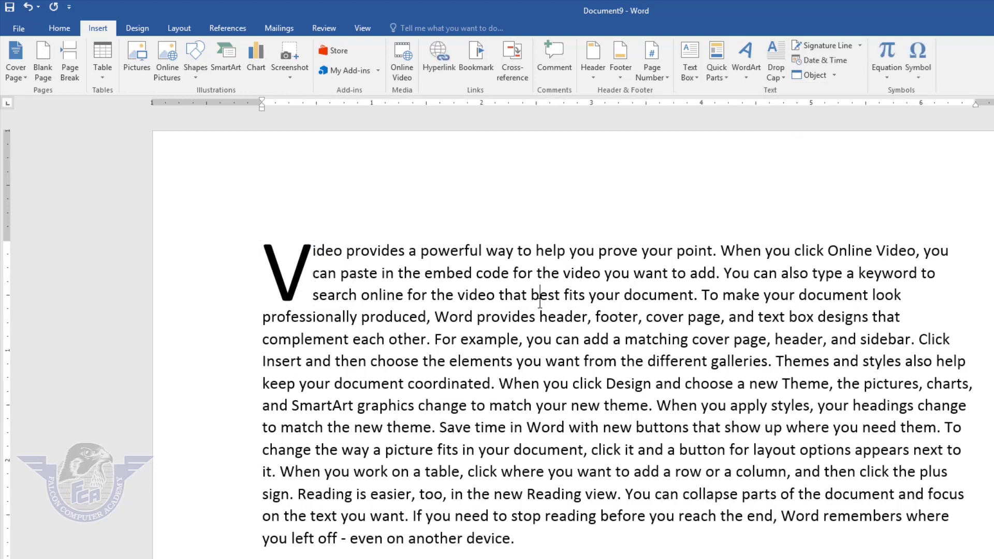
{"action": "left_click_drag", "start_coordinate": [524, 537], "coordinate": [831, 158]}
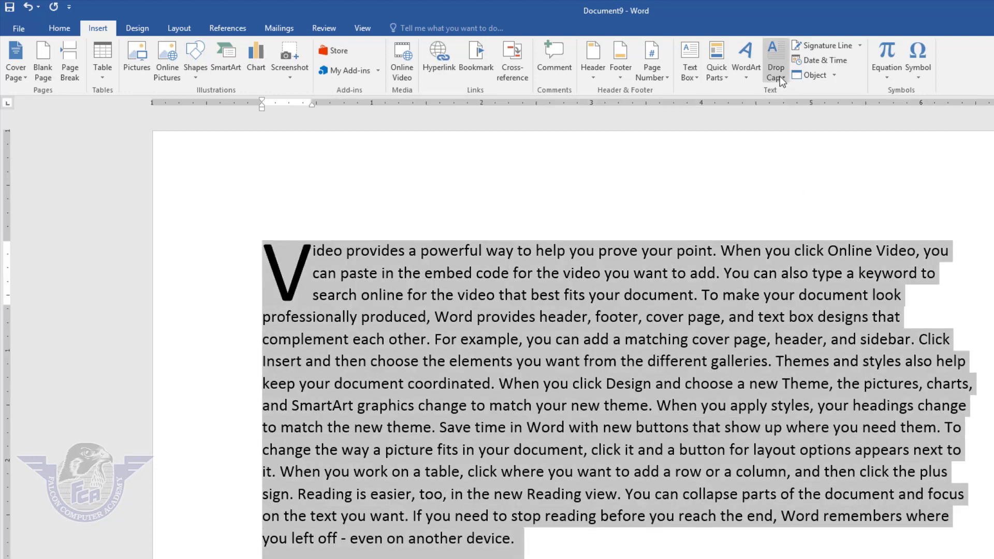
{"action": "left_click", "coordinate": [781, 77]}
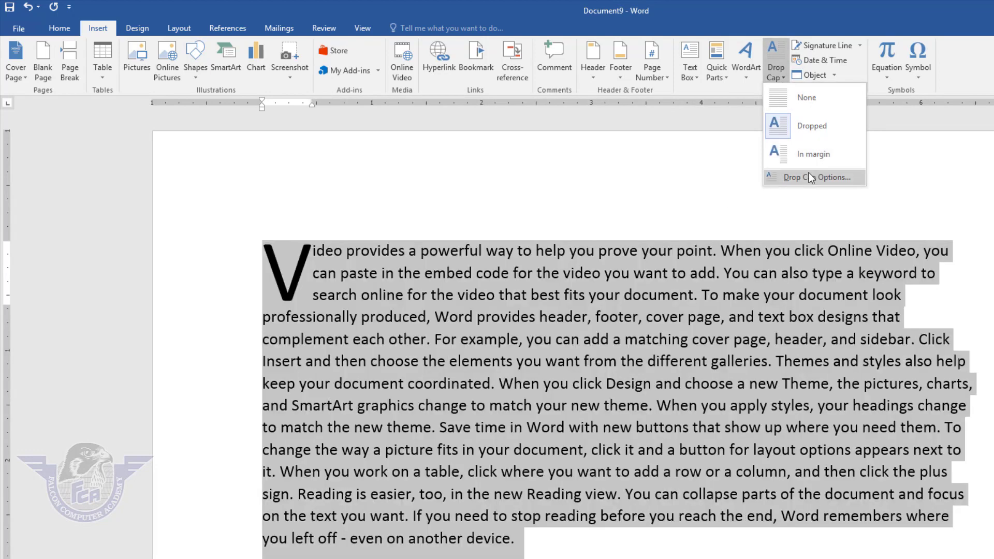
{"action": "left_click", "coordinate": [809, 175]}
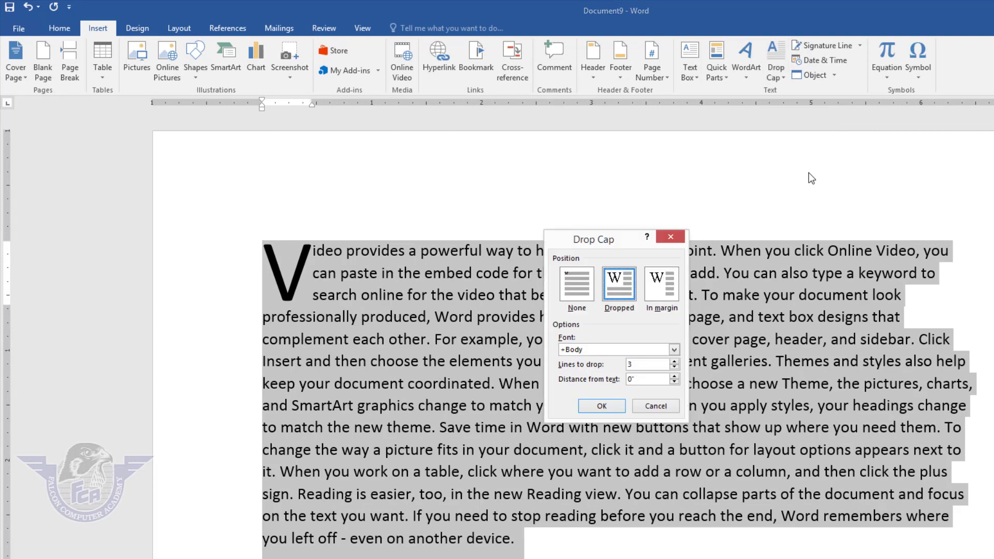
{"action": "left_click", "coordinate": [674, 361]}
{"action": "left_click", "coordinate": [674, 362]}
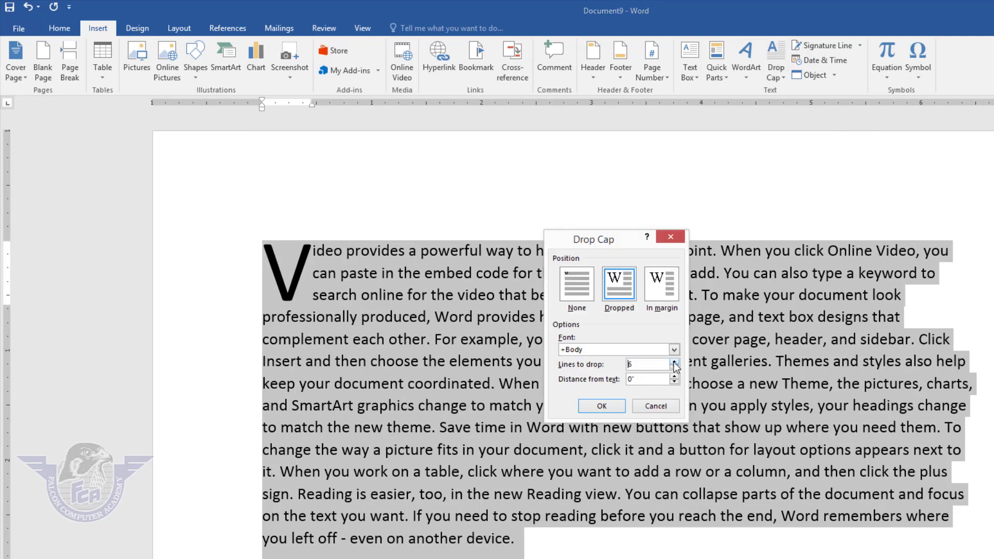
{"action": "left_click", "coordinate": [603, 408]}
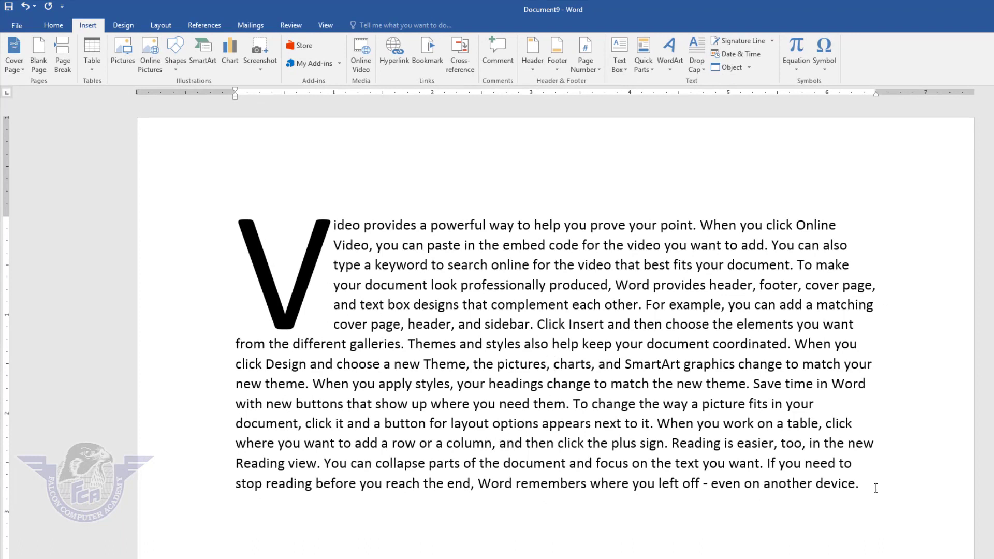
- Set the paragraph's drop cap to None so it starts with an ordinary V
{"action": "mouse_move", "coordinate": [875, 489]}
{"action": "left_mouse_down"}
{"action": "mouse_move", "coordinate": [487, 383]}
{"action": "mouse_move", "coordinate": [336, 226]}
{"action": "left_mouse_up"}
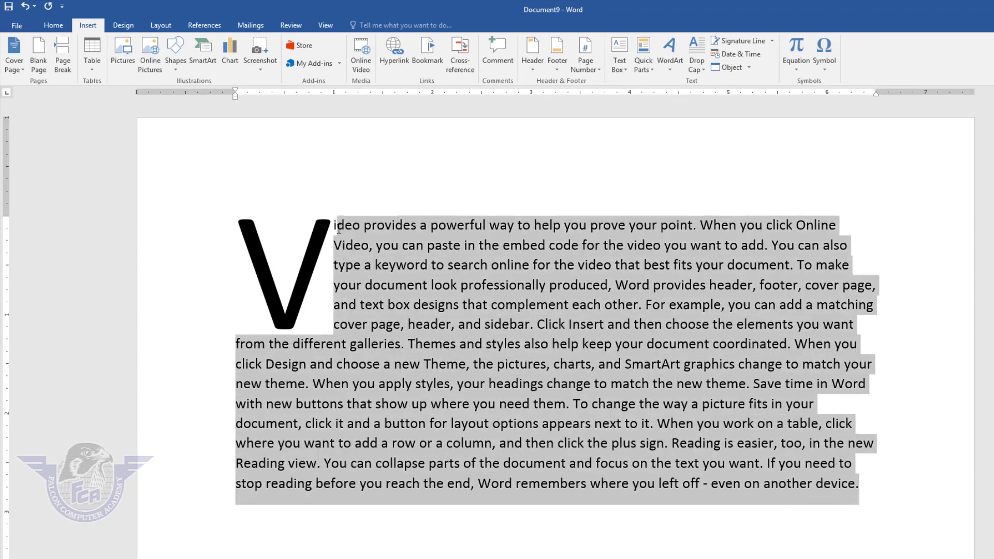
{"action": "left_click", "coordinate": [696, 60]}
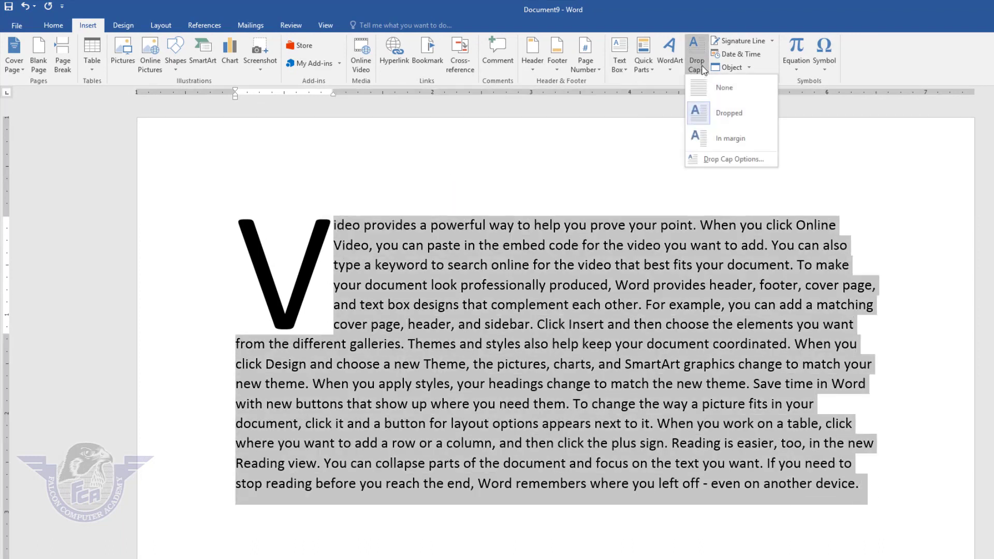
{"action": "left_click", "coordinate": [705, 88]}
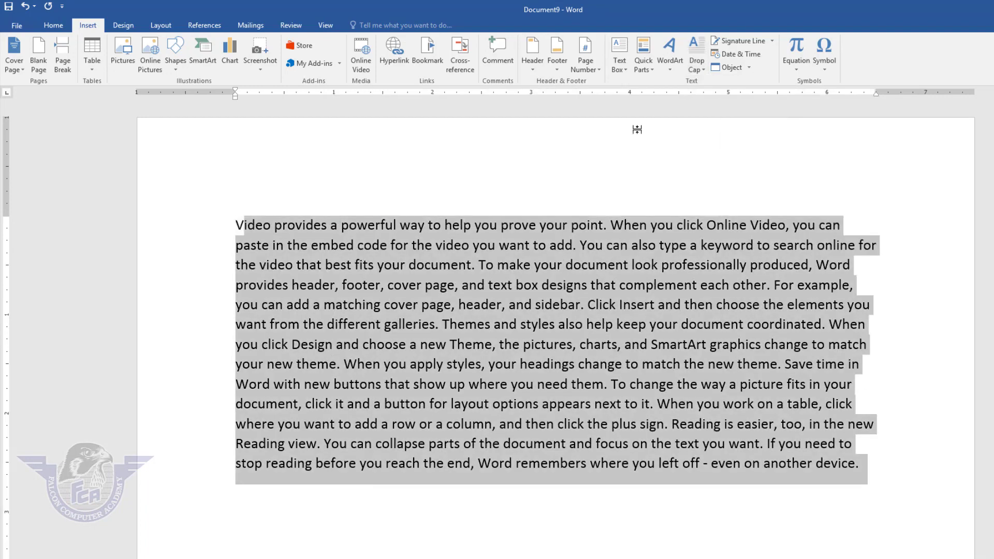
{"action": "left_click", "coordinate": [516, 243]}
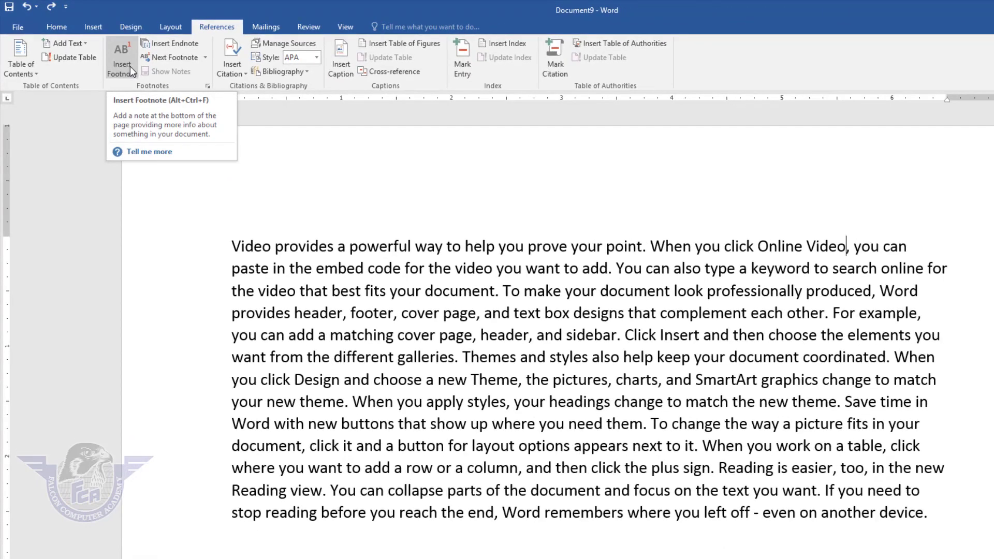
- Add footnote 1 after 'Online Video' reading 'Please visit my youtube channel'
{"action": "left_click", "coordinate": [128, 66]}
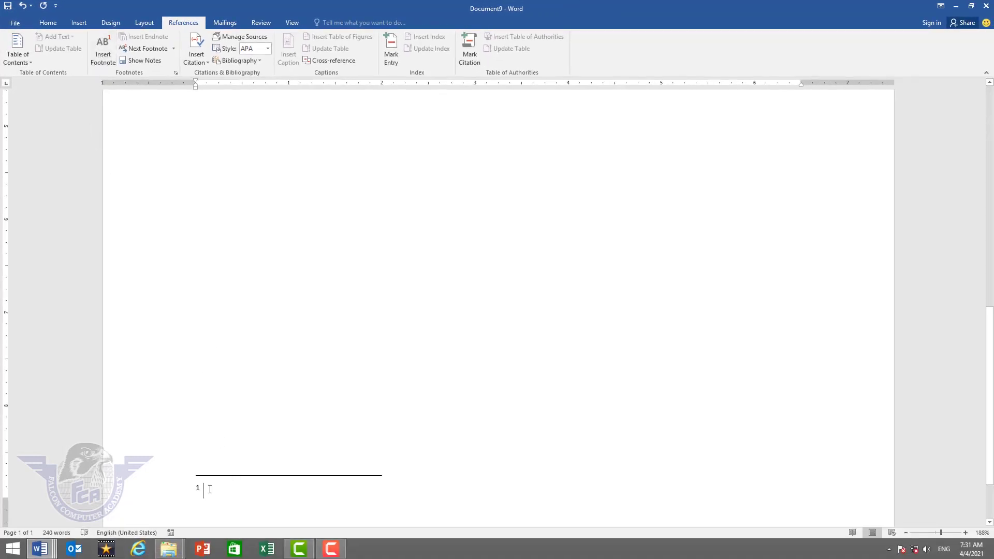
{"action": "type", "text": "Plea"}
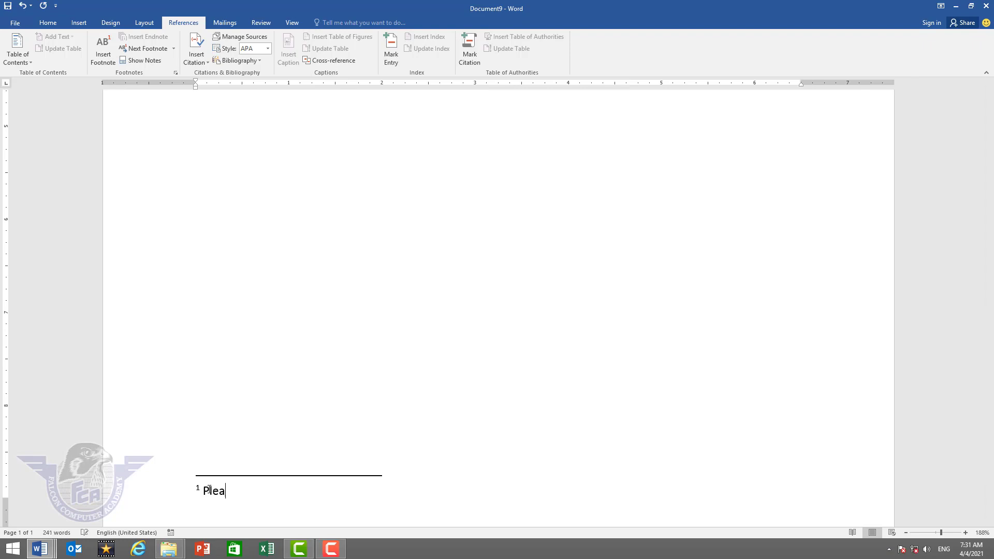
{"action": "type", "text": "se visity"}
{"action": "key", "text": "BackSpace"}
{"action": "type", "text": "my youtube"}
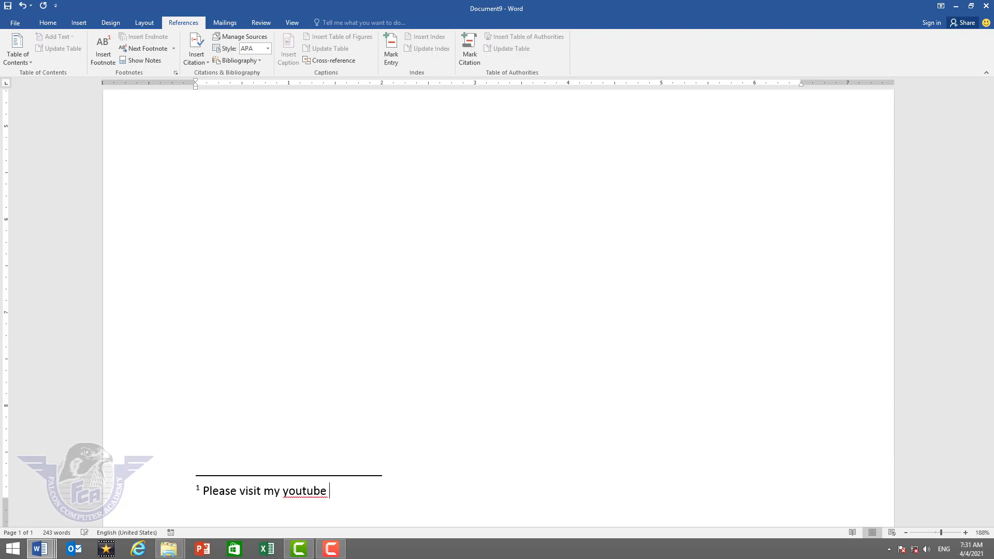
{"action": "type", "text": " channel"}
{"action": "scroll", "coordinate": [386, 346], "scroll_direction": "up", "scroll_amount": 3}
{"action": "scroll", "coordinate": [386, 346], "scroll_direction": "up", "scroll_amount": 5}
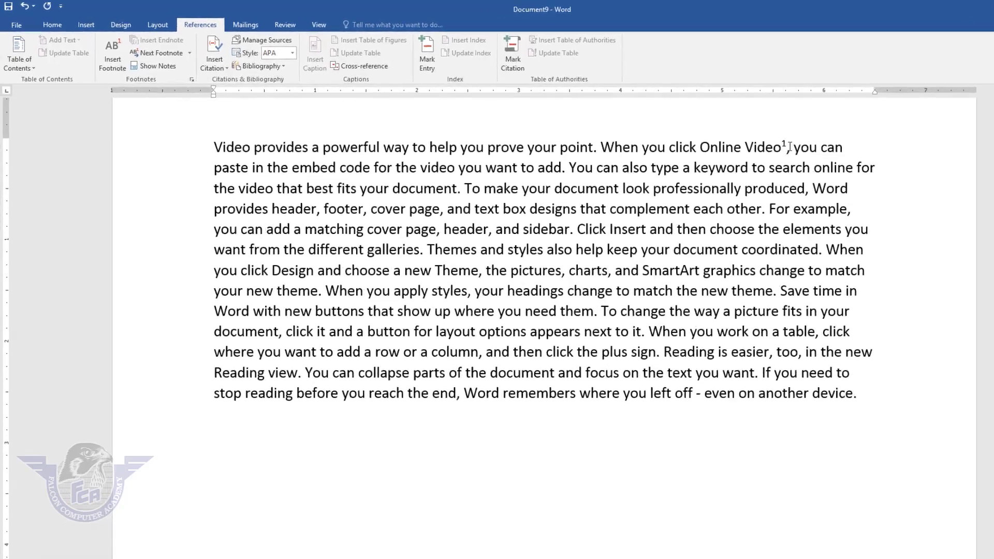
{"action": "scroll", "coordinate": [663, 362], "scroll_direction": "down", "scroll_amount": 4}
{"action": "scroll", "coordinate": [803, 439], "scroll_direction": "down", "scroll_amount": 6}
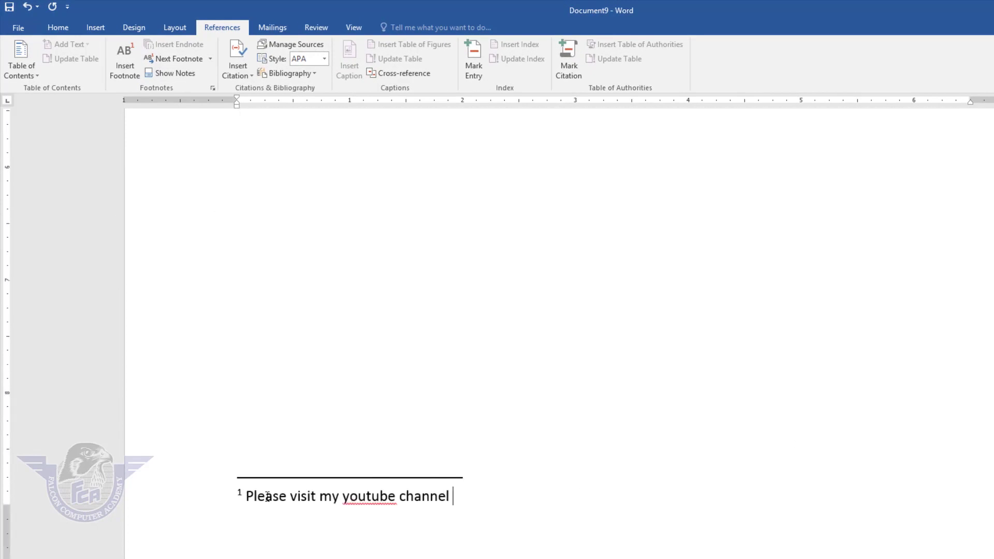
{"action": "scroll", "coordinate": [591, 430], "scroll_direction": "up", "scroll_amount": 4}
{"action": "scroll", "coordinate": [583, 435], "scroll_direction": "up", "scroll_amount": 4}
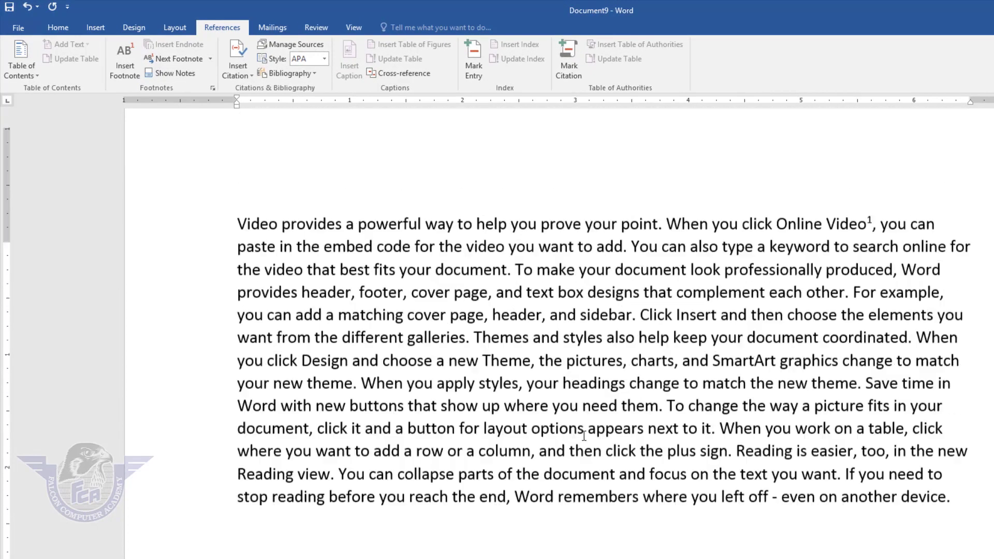
{"action": "scroll", "coordinate": [584, 435], "scroll_direction": "up", "scroll_amount": 1}
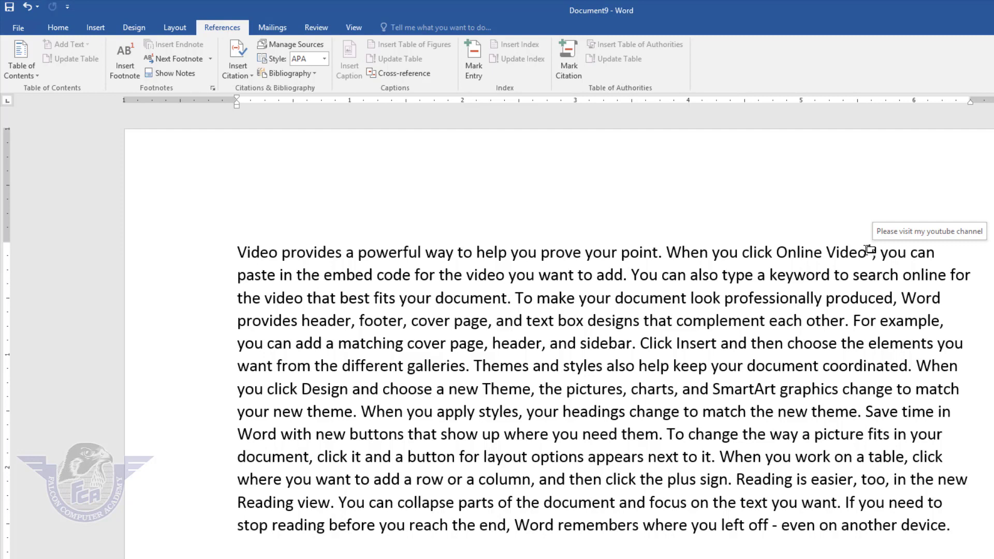
- Add footnote 2 after 'text box' with the text 'insert autoshape'
{"action": "left_click", "coordinate": [583, 322]}
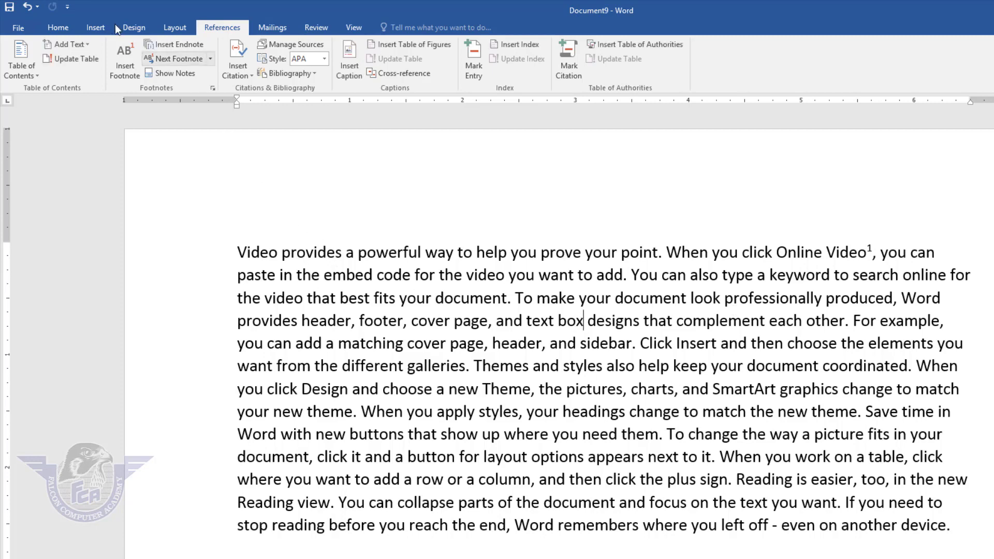
{"action": "left_click", "coordinate": [124, 67]}
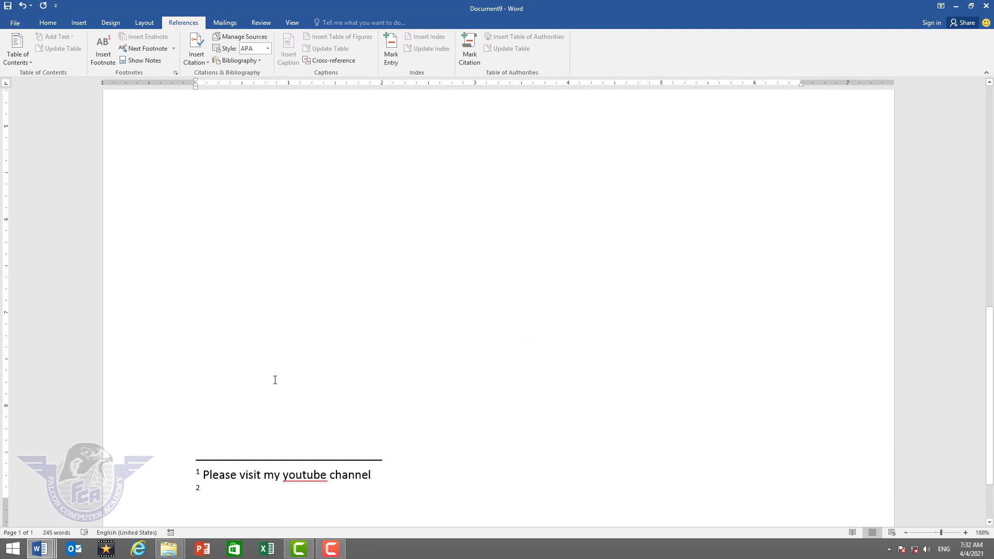
{"action": "type", "text": "insert auto"}
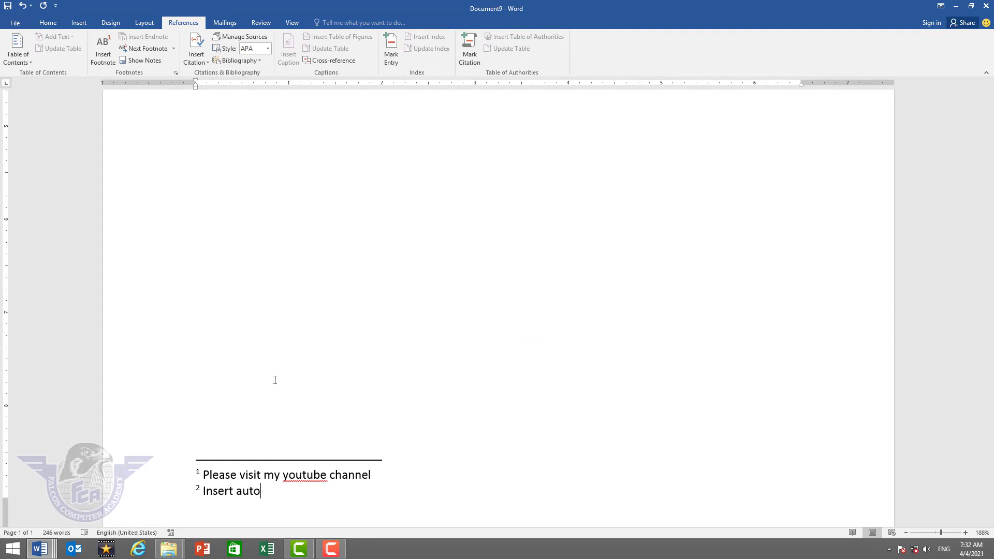
{"action": "type", "text": "shape"}
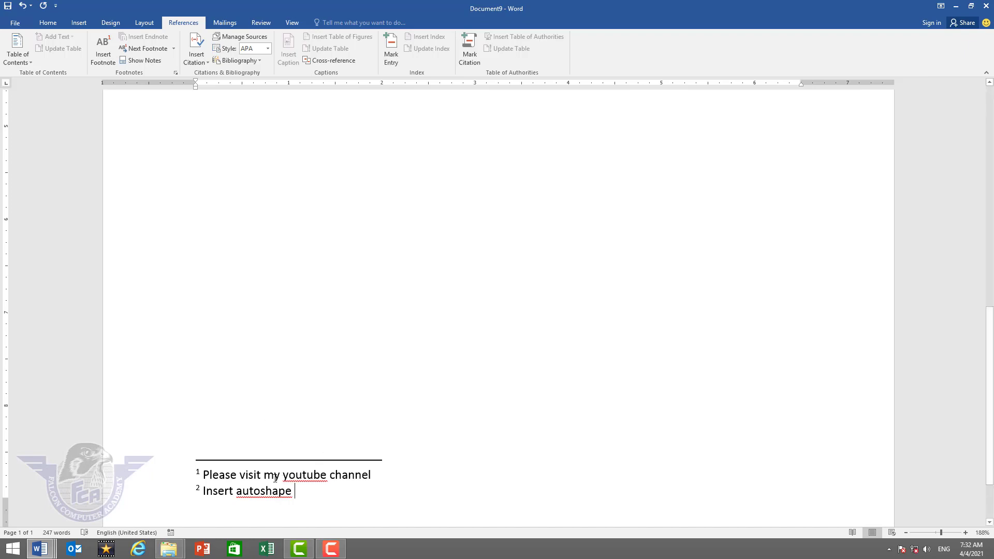
{"action": "key", "text": "Left"}
{"action": "key", "text": "Down"}
{"action": "scroll", "coordinate": [348, 402], "scroll_direction": "up", "scroll_amount": 5}
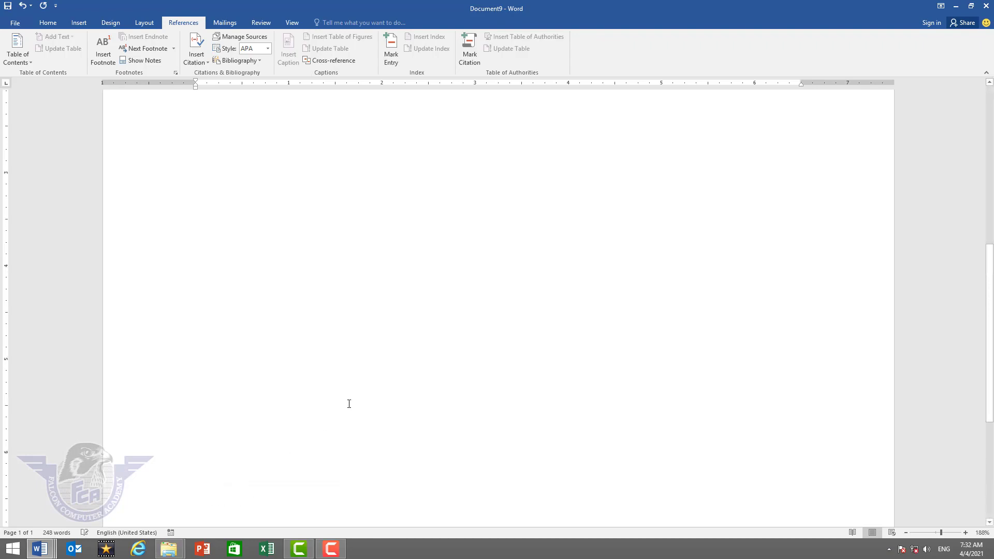
{"action": "scroll", "coordinate": [352, 401], "scroll_direction": "up", "scroll_amount": 5}
{"action": "scroll", "coordinate": [352, 401], "scroll_direction": "up", "scroll_amount": 2}
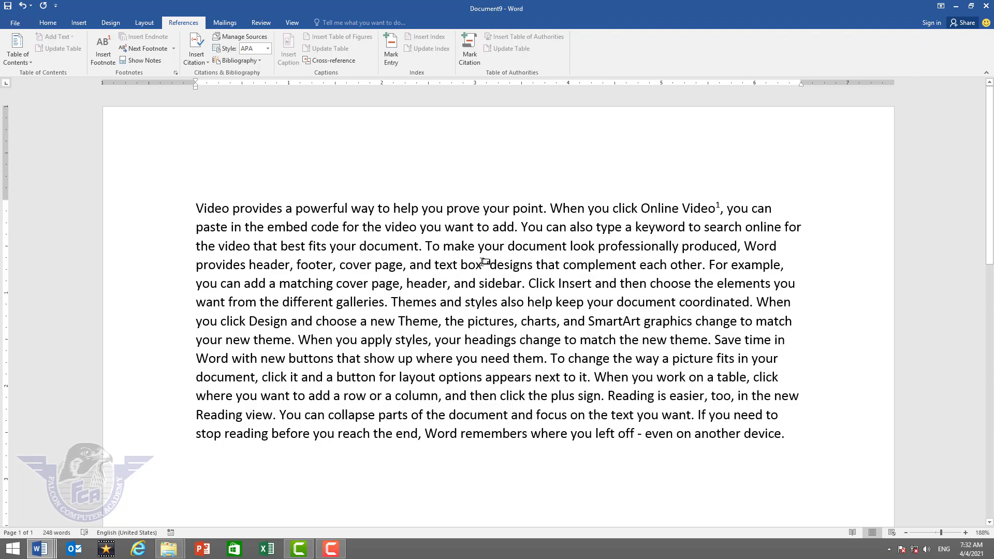
{"action": "mouse_move", "coordinate": [483, 262]}
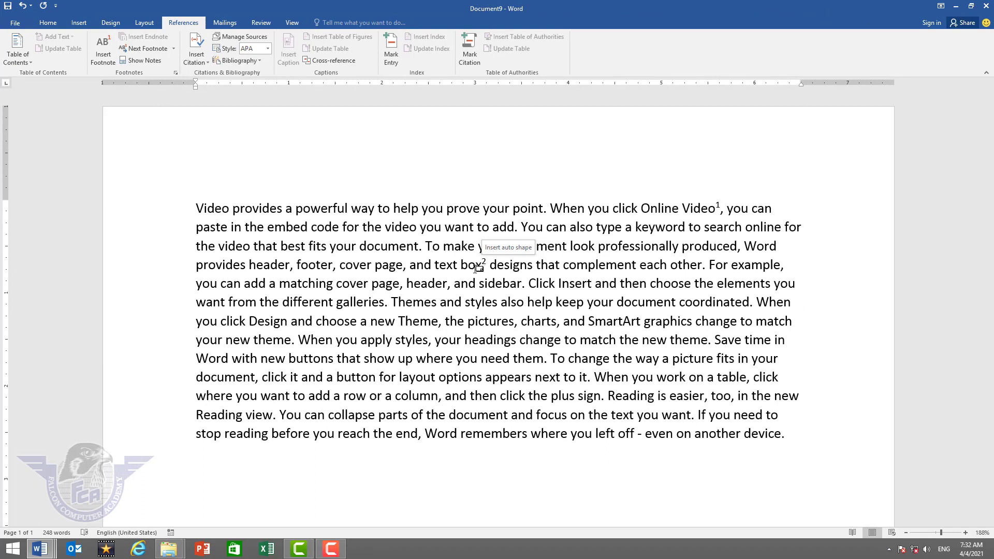
{"action": "scroll", "coordinate": [449, 248], "scroll_direction": "down", "scroll_amount": 3}
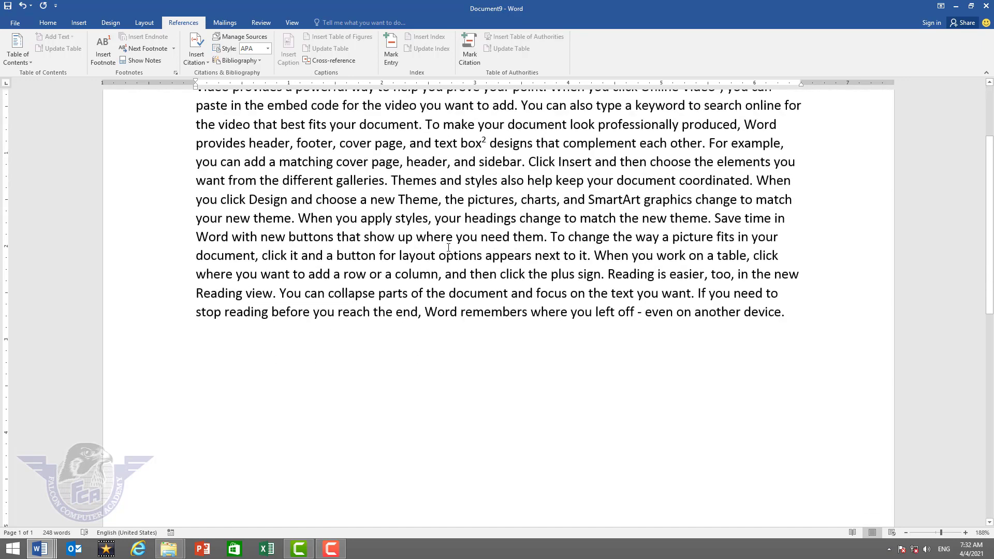
{"action": "scroll", "coordinate": [367, 281], "scroll_direction": "up", "scroll_amount": 3}
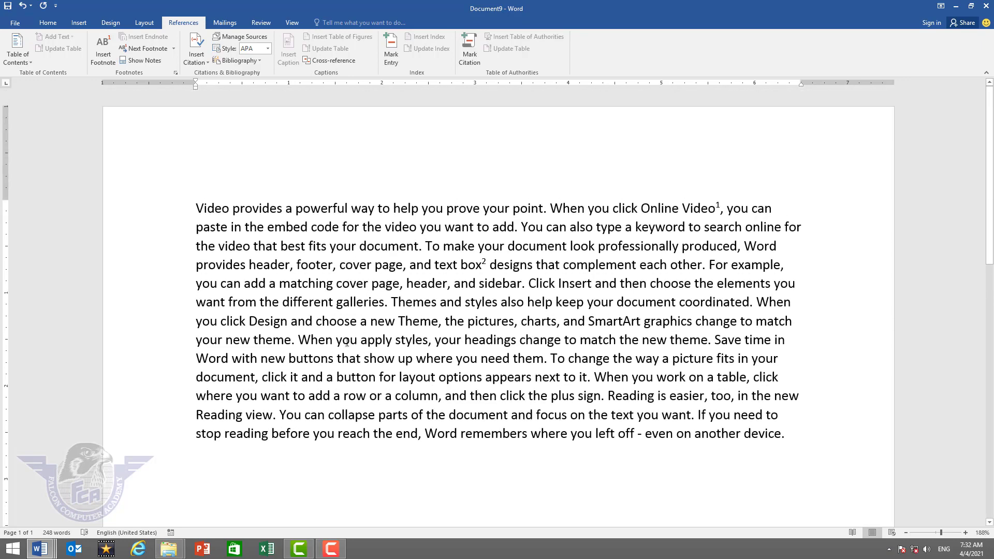
- Place an endnote marked i right after the word 'Design', leaving its note empty
{"action": "left_click", "coordinate": [288, 322]}
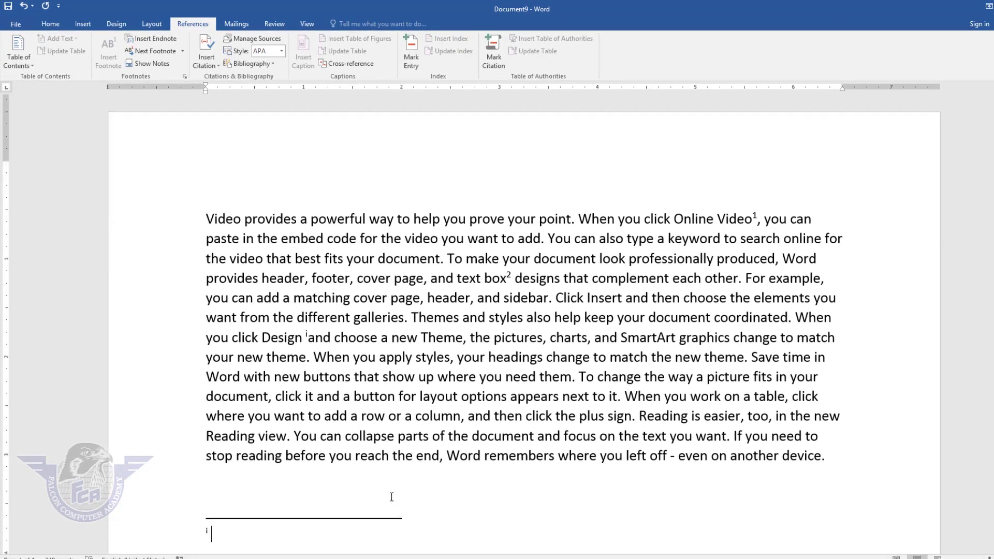
{"action": "scroll", "coordinate": [392, 496], "scroll_direction": "down", "scroll_amount": 5}
{"action": "scroll", "coordinate": [392, 495], "scroll_direction": "down", "scroll_amount": 5}
{"action": "scroll", "coordinate": [392, 493], "scroll_direction": "down", "scroll_amount": 5}
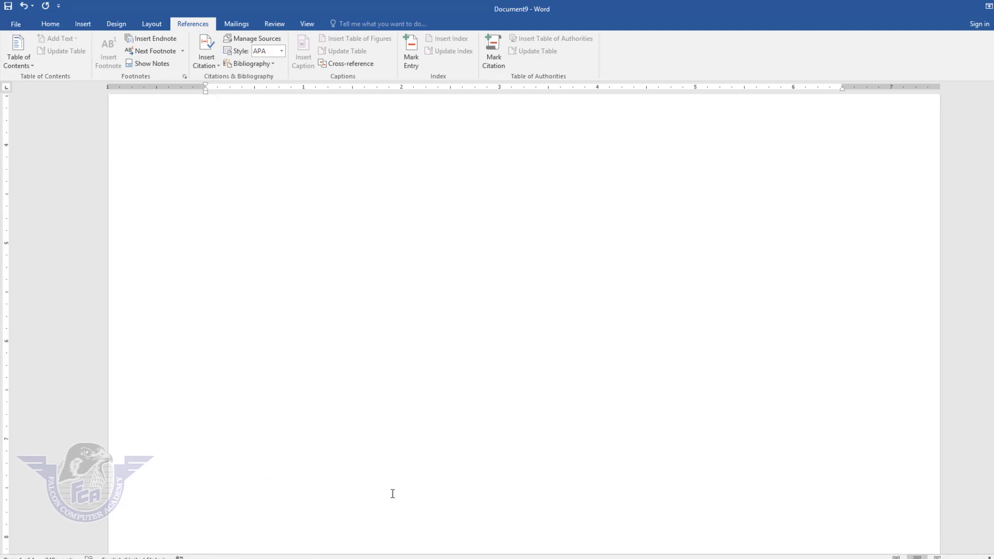
{"action": "scroll", "coordinate": [392, 494], "scroll_direction": "up", "scroll_amount": 5}
{"action": "scroll", "coordinate": [392, 494], "scroll_direction": "up", "scroll_amount": 3}
{"action": "scroll", "coordinate": [392, 493], "scroll_direction": "up", "scroll_amount": 3}
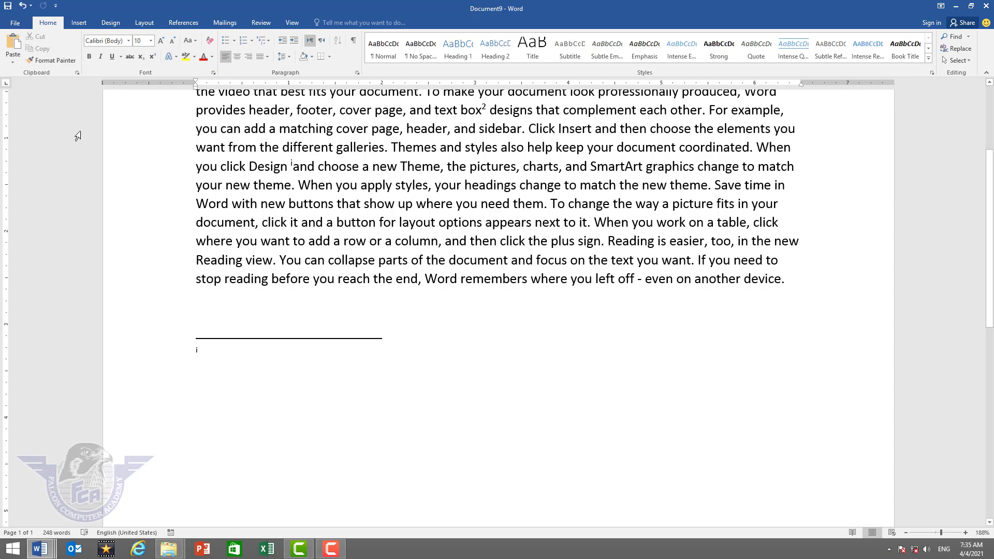
{"action": "left_click", "coordinate": [18, 22]}
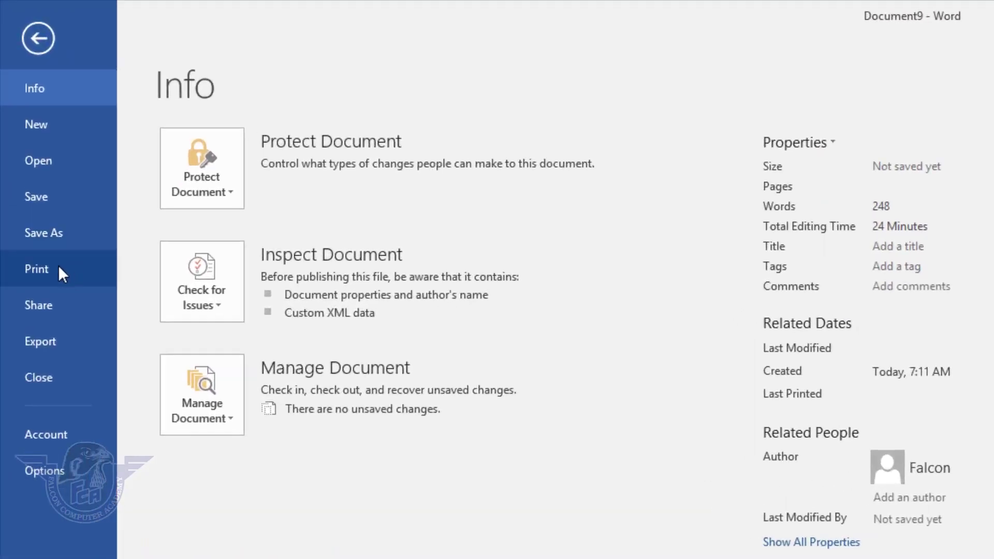
{"action": "left_click", "coordinate": [57, 131]}
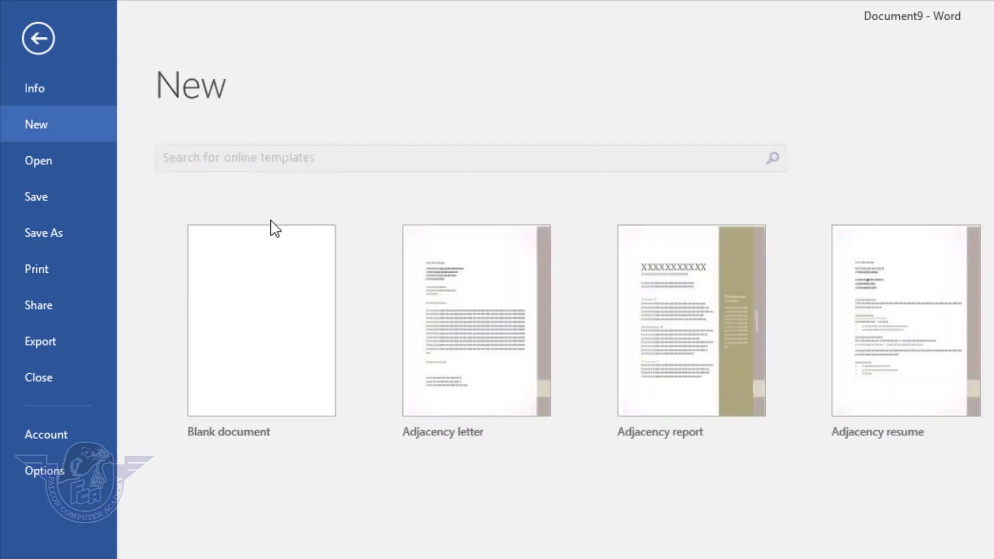
{"action": "left_click", "coordinate": [256, 282]}
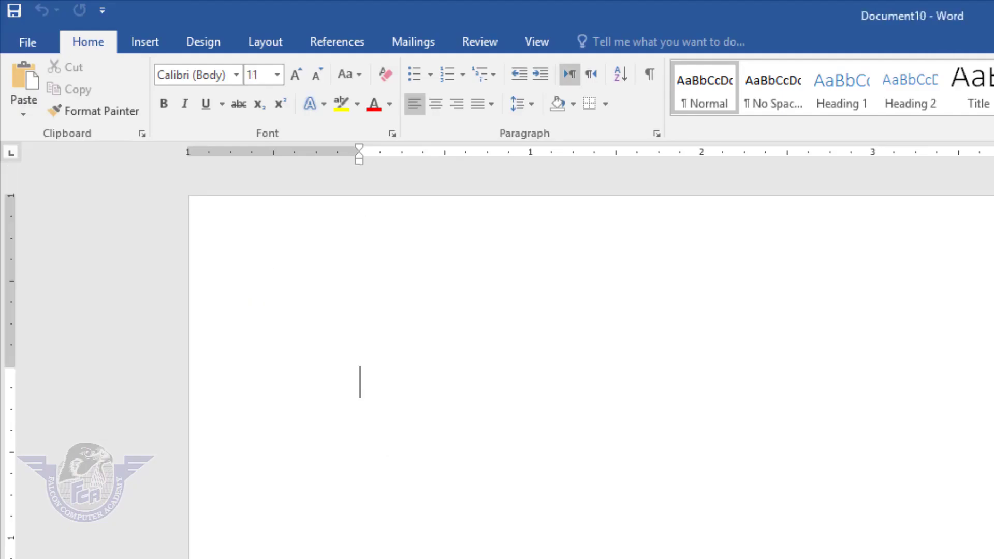
{"action": "left_click_drag", "start_coordinate": [936, 532], "coordinate": [925, 533]}
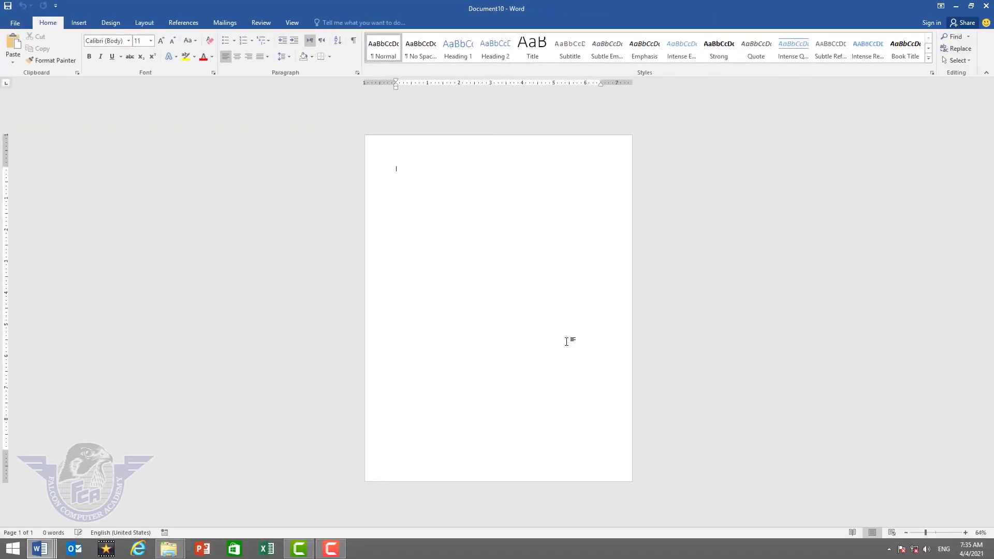
{"action": "key", "text": "ctrl+Return"}
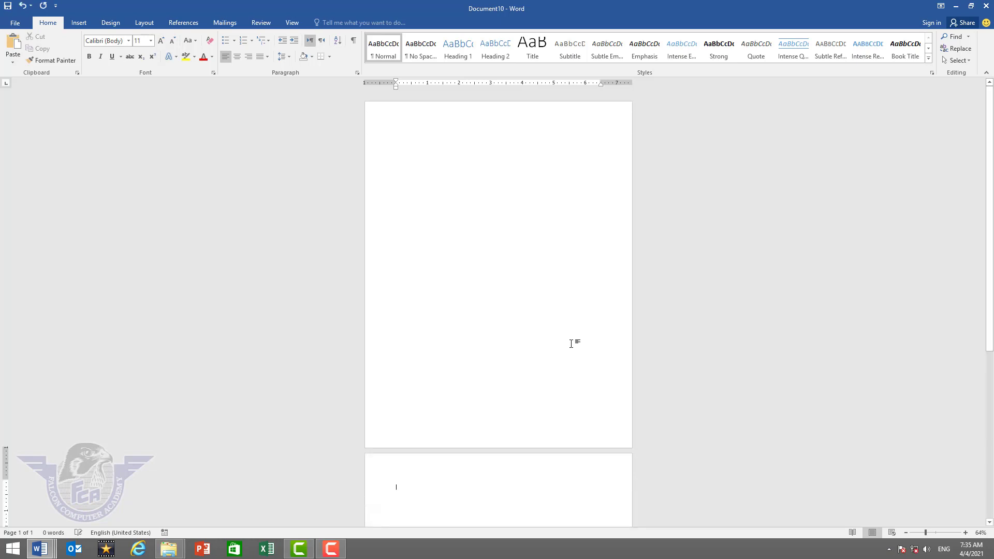
{"action": "left_click_drag", "start_coordinate": [925, 533], "coordinate": [914, 532]}
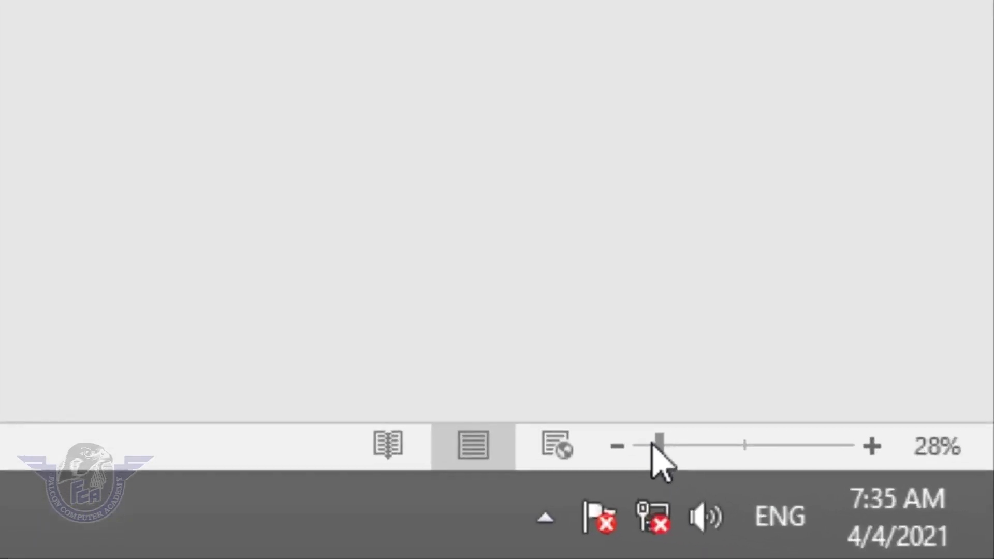
{"action": "left_click_drag", "start_coordinate": [653, 446], "coordinate": [649, 446]}
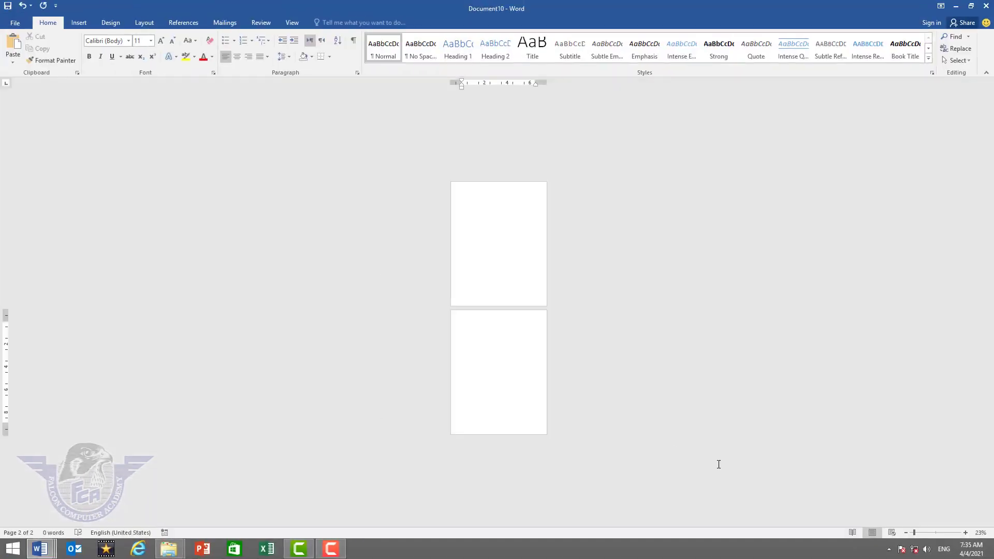
{"action": "key", "text": "ctrl+Return"}
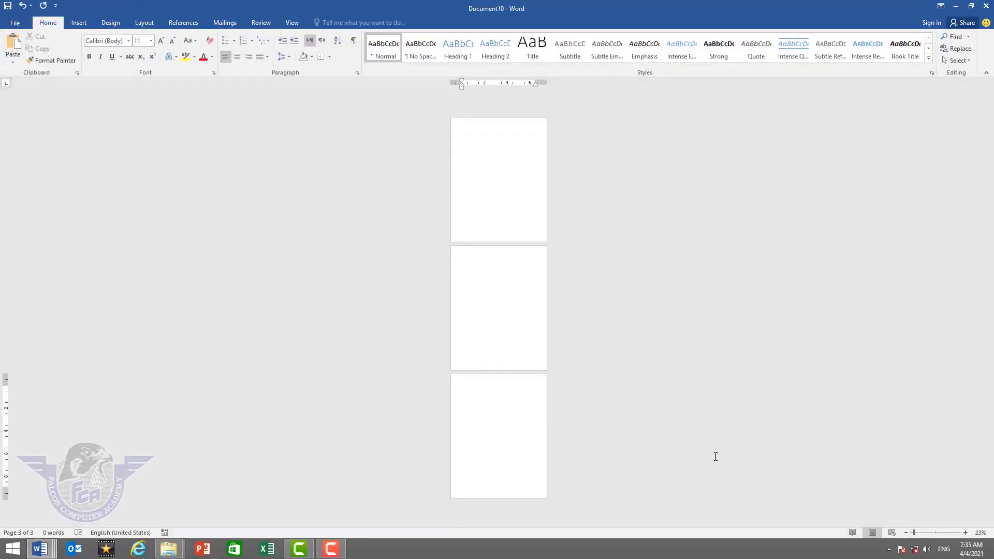
- Set the pages to Landscape orientation on Legal (8.5" x 14") paper
{"action": "left_click", "coordinate": [153, 24]}
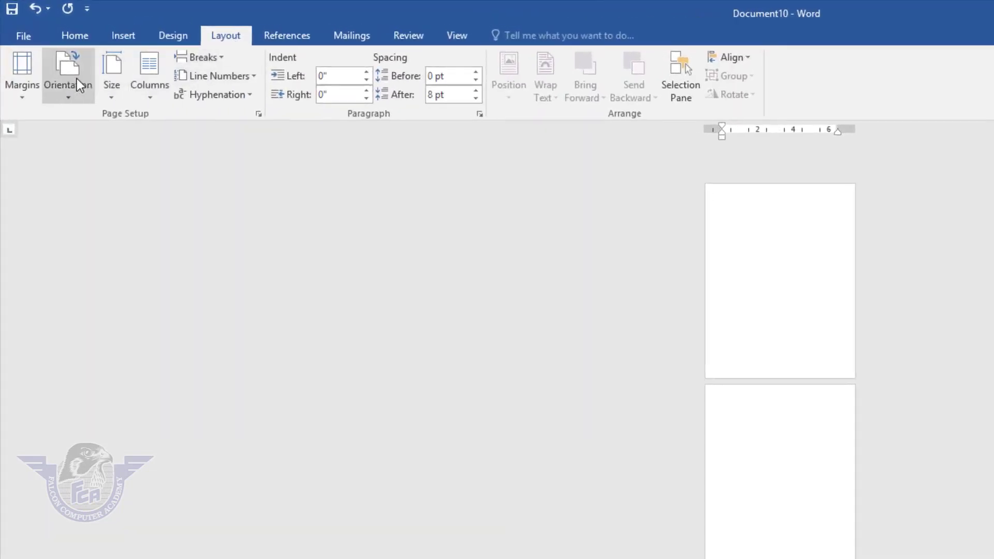
{"action": "left_click", "coordinate": [75, 81]}
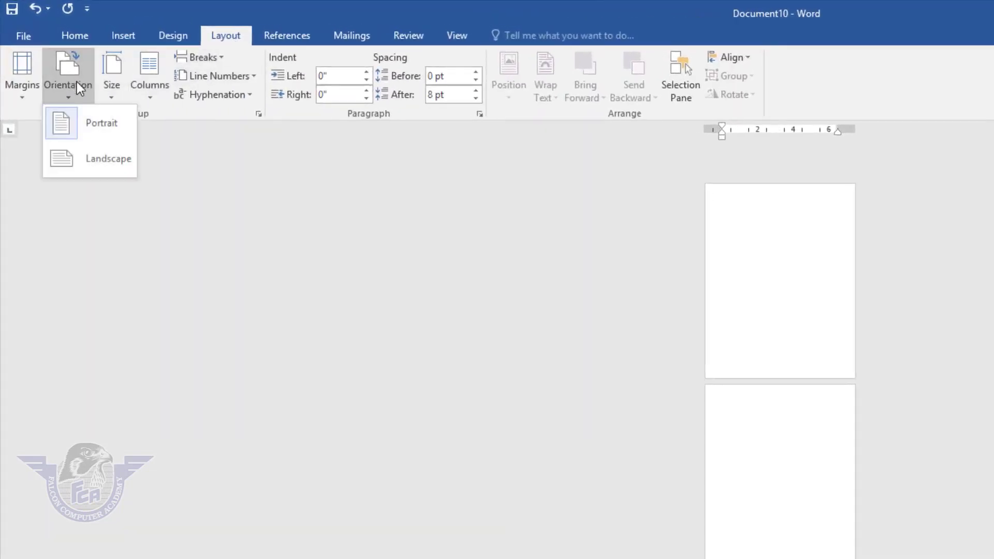
{"action": "left_click", "coordinate": [123, 163]}
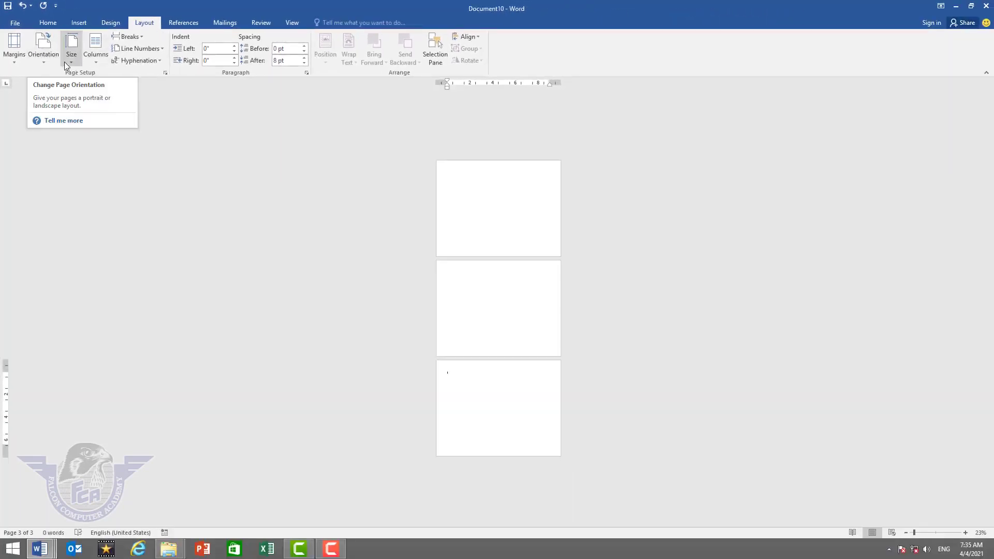
{"action": "left_click", "coordinate": [70, 61]}
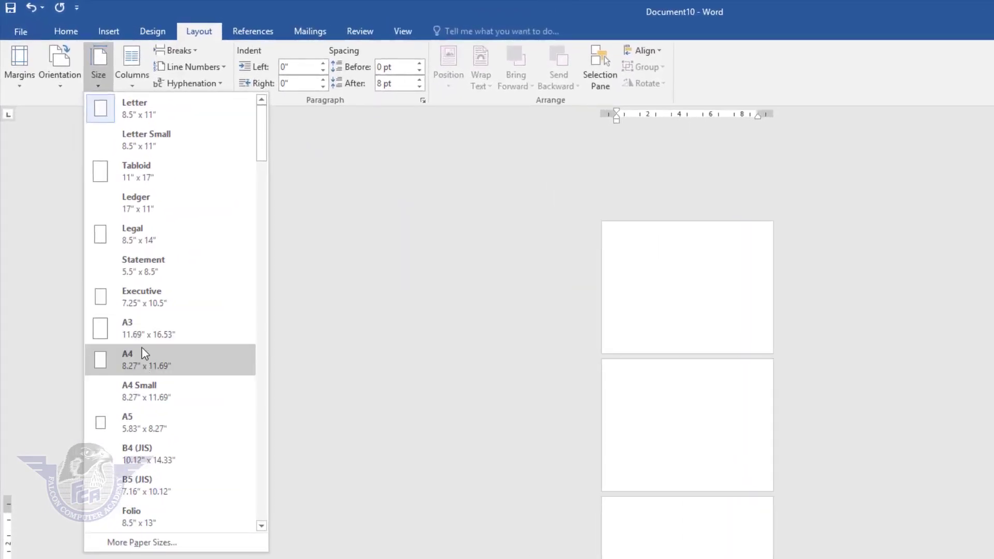
{"action": "left_click", "coordinate": [150, 232]}
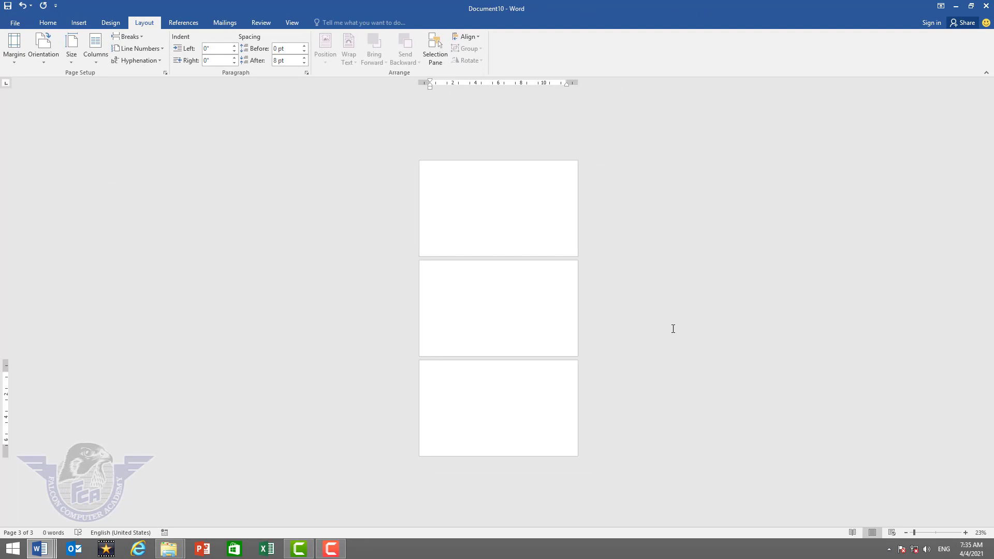
- Delete all document content, leaving one blank landscape page, and zoom to 42%
{"action": "double_click", "coordinate": [478, 427]}
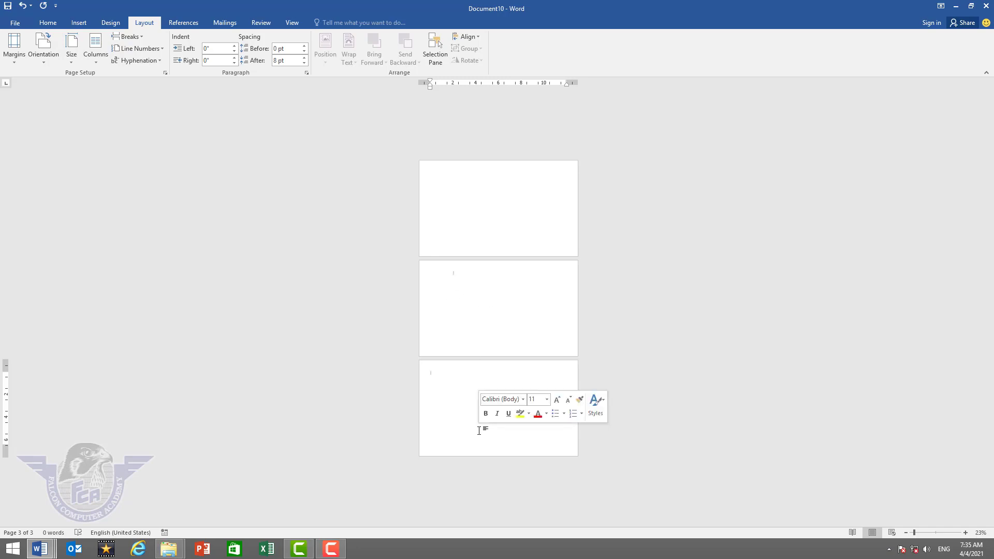
{"action": "key", "text": "ctrl+a"}
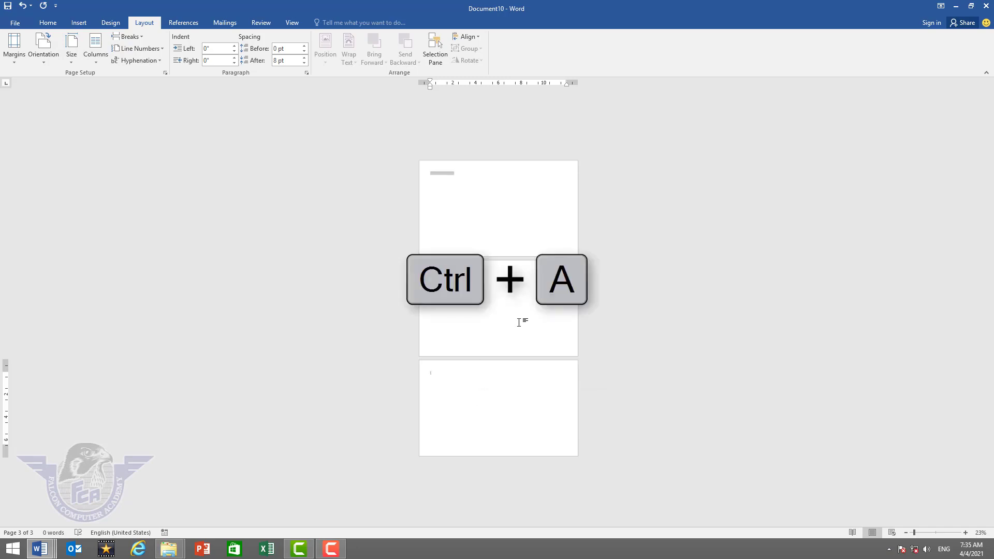
{"action": "key", "text": "Delete"}
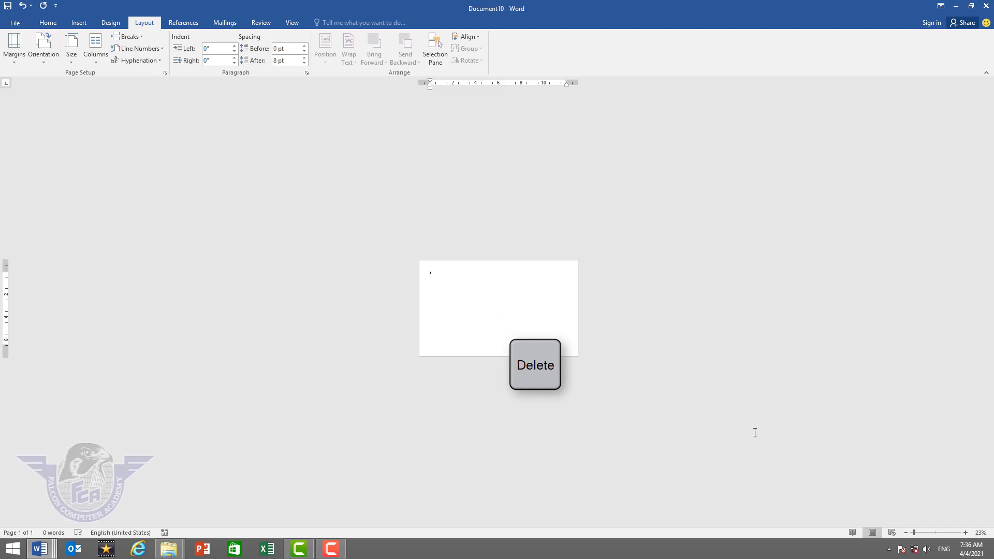
{"action": "left_click_drag", "start_coordinate": [914, 533], "coordinate": [924, 532]}
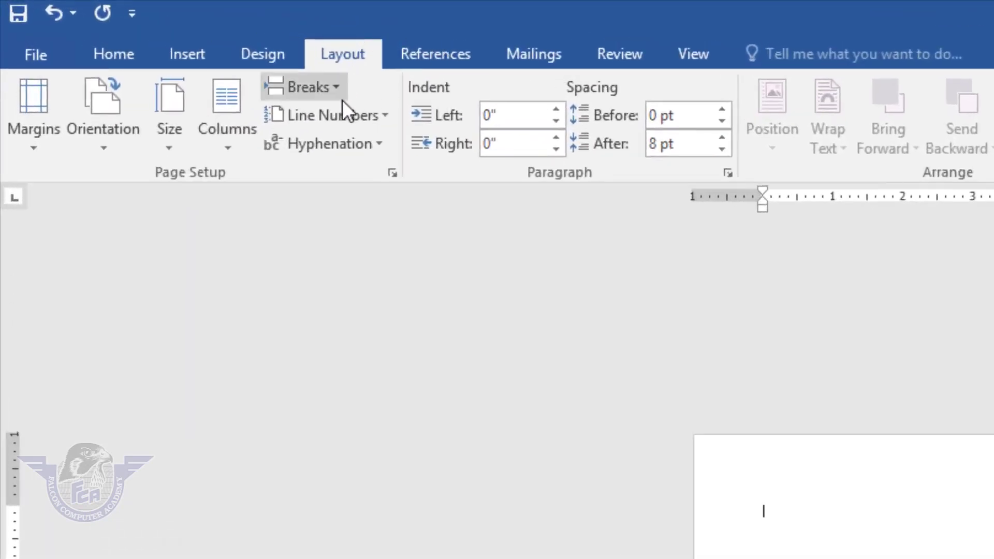
- Insert a Next Page section break and set only the new section to portrait orientation
{"action": "left_click", "coordinate": [331, 91]}
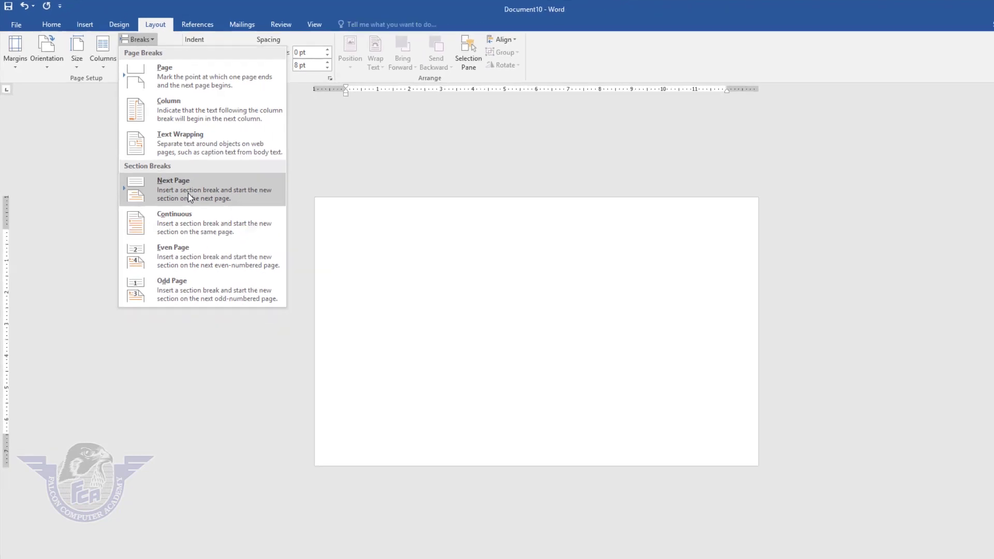
{"action": "left_click", "coordinate": [188, 193]}
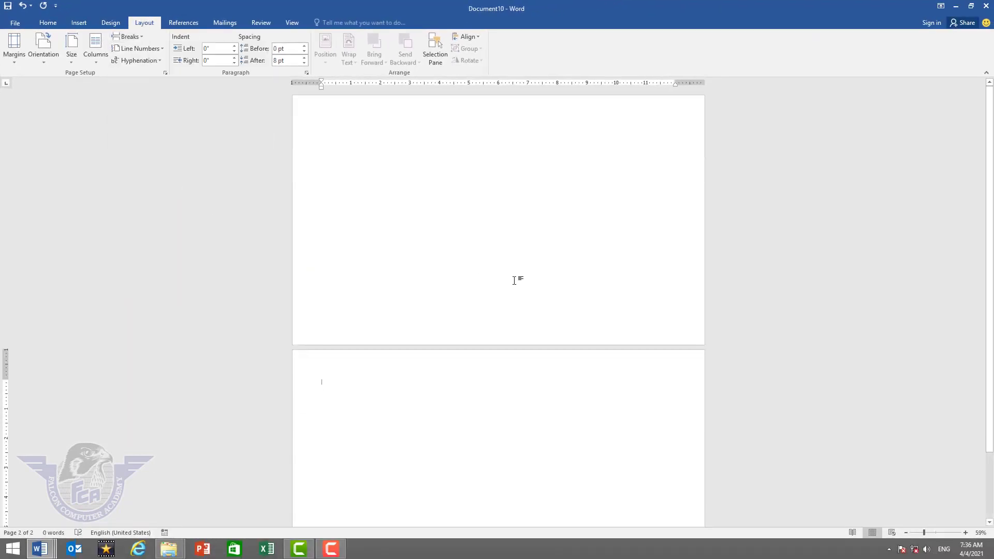
{"action": "left_click", "coordinate": [73, 64]}
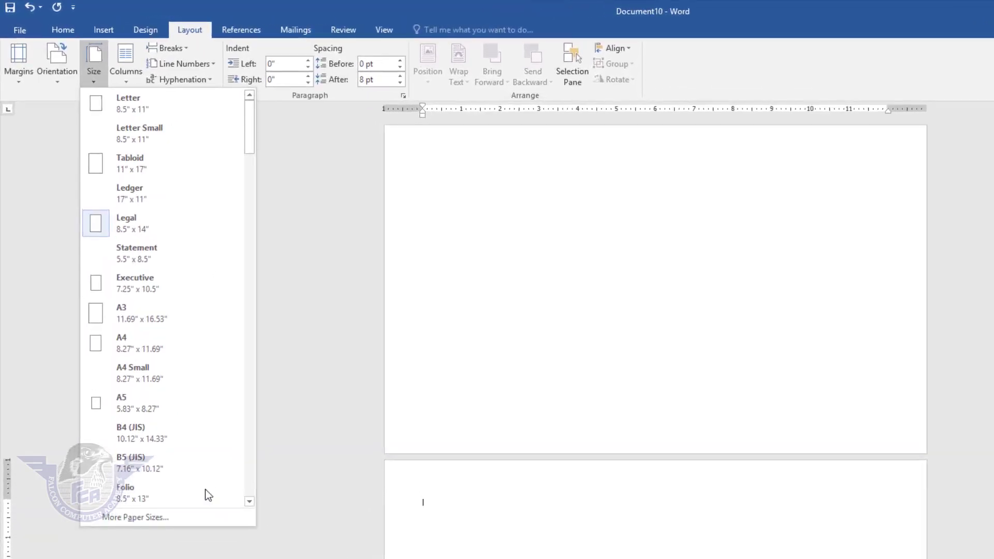
{"action": "left_click", "coordinate": [137, 454]}
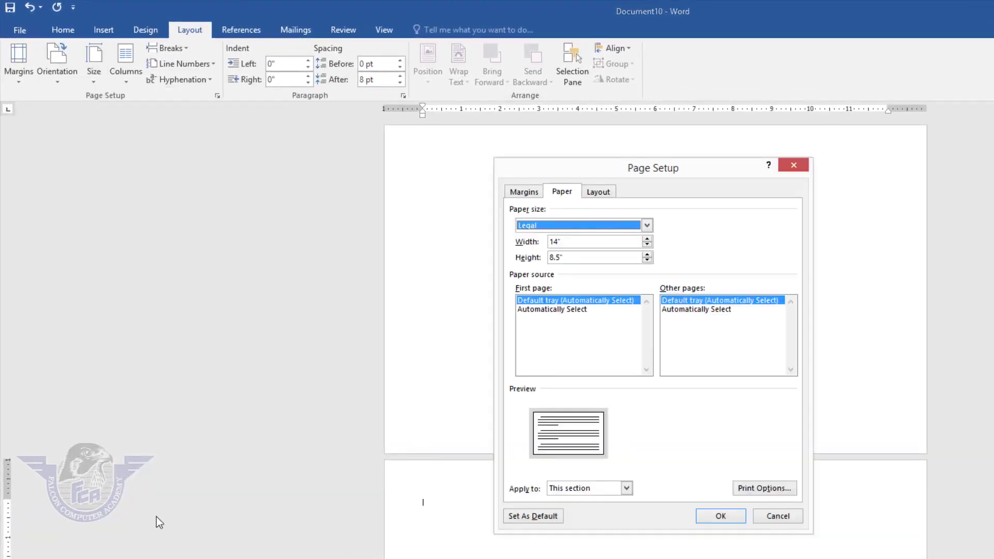
{"action": "left_click", "coordinate": [598, 488]}
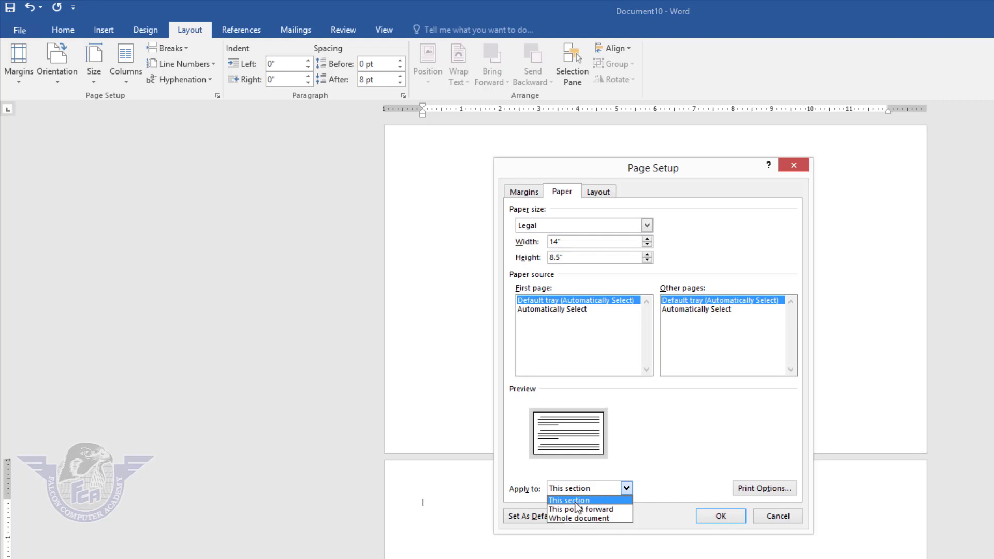
{"action": "left_click", "coordinate": [575, 501]}
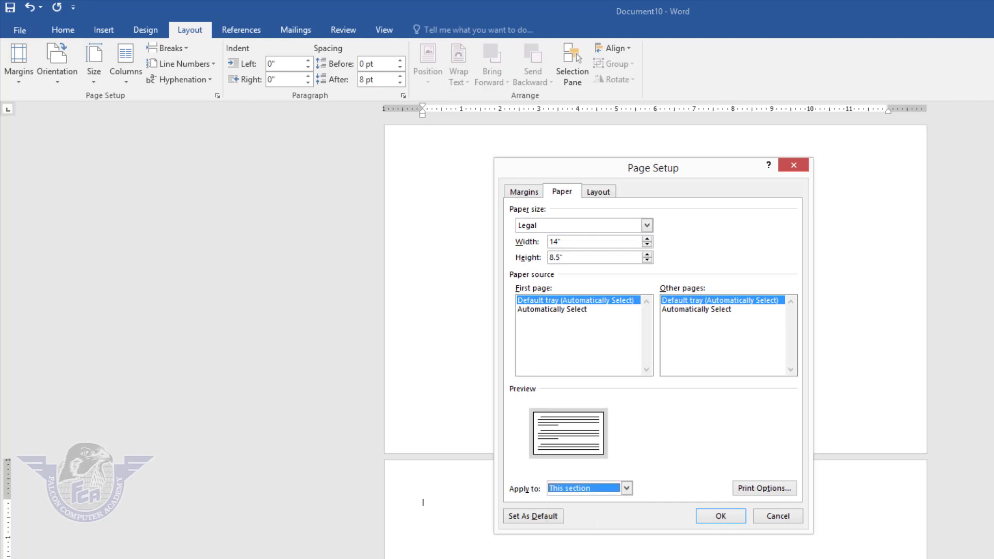
{"action": "left_click", "coordinate": [533, 192]}
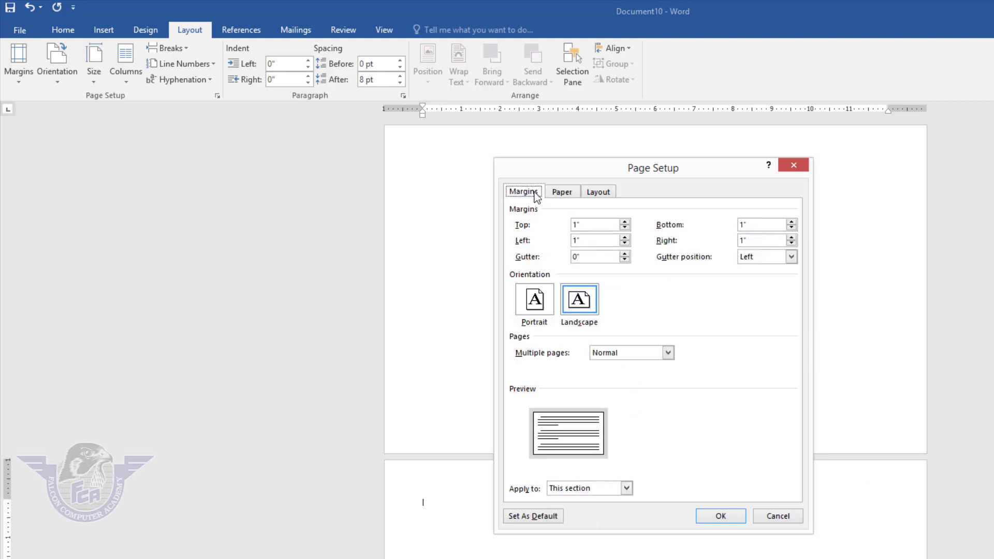
{"action": "left_click", "coordinate": [539, 305]}
{"action": "left_click", "coordinate": [722, 511]}
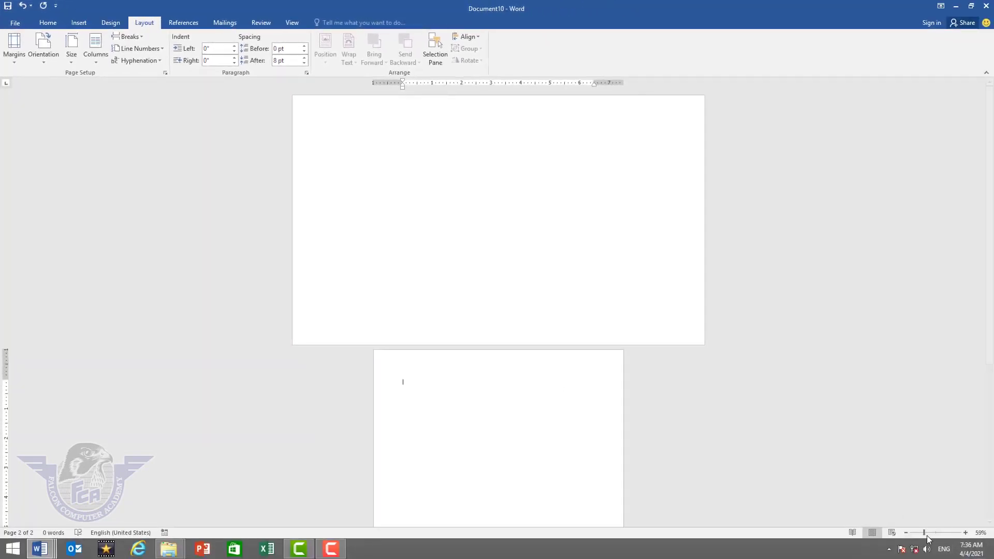
- Zoom out to 26%, place the cursor on the landscape first page, and show Design tools
{"action": "left_click_drag", "start_coordinate": [924, 534], "coordinate": [916, 538]}
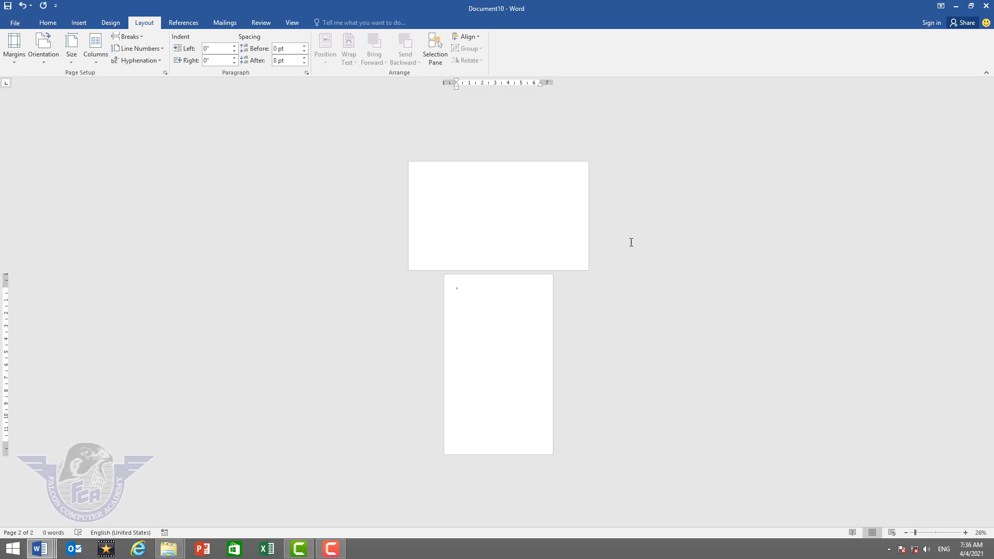
{"action": "left_click", "coordinate": [457, 193]}
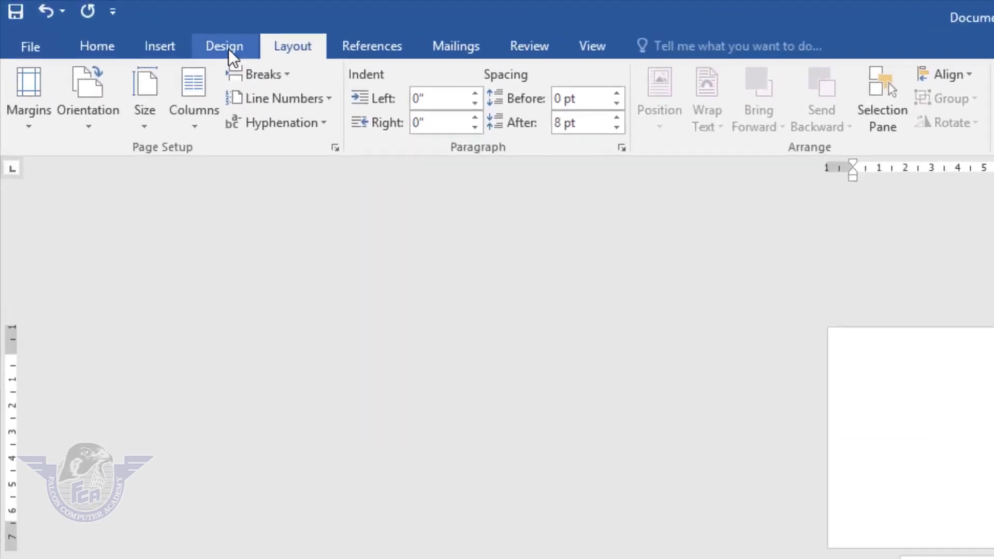
{"action": "left_click", "coordinate": [228, 49]}
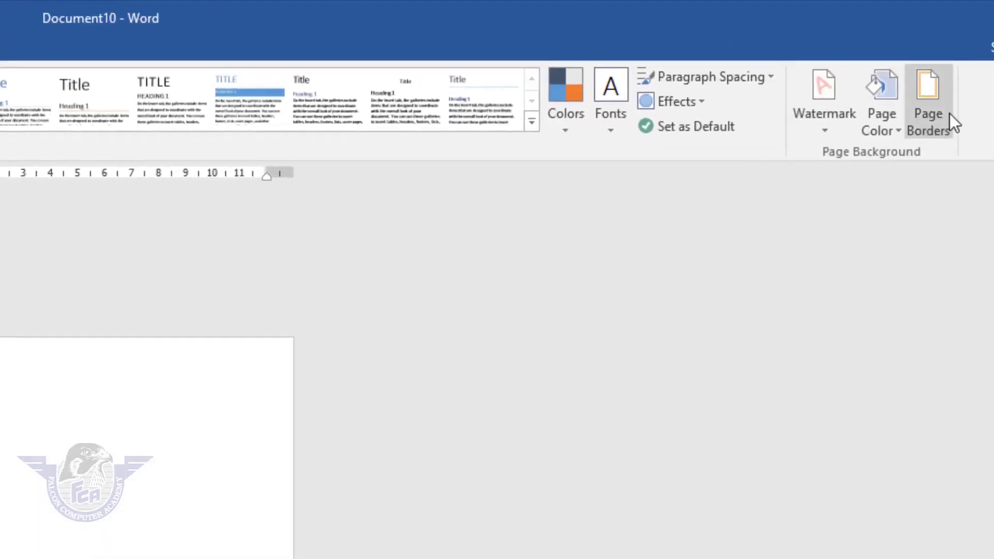
- Apply a red-and-black star art page border to the first page's section only
{"action": "left_click", "coordinate": [943, 113]}
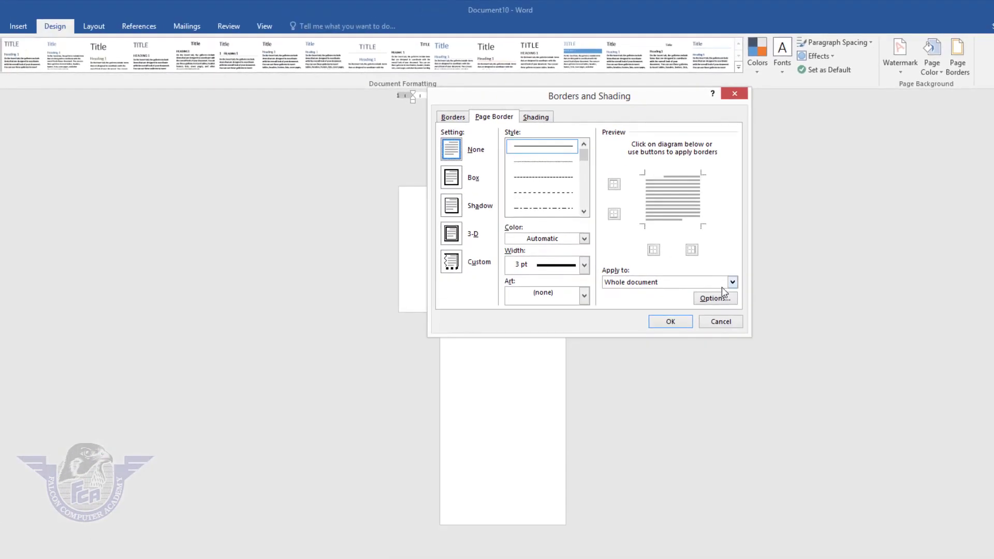
{"action": "left_click", "coordinate": [681, 284]}
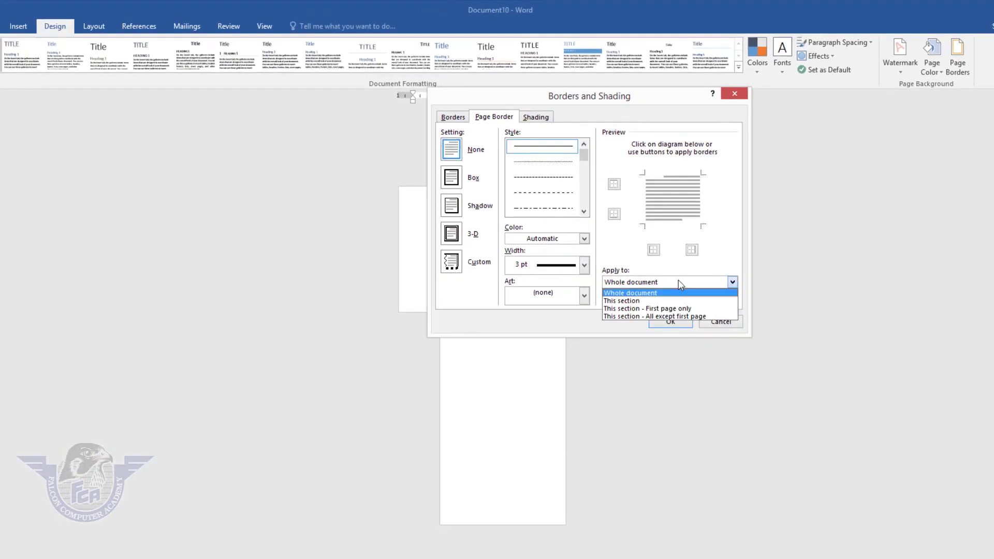
{"action": "left_click", "coordinate": [634, 302]}
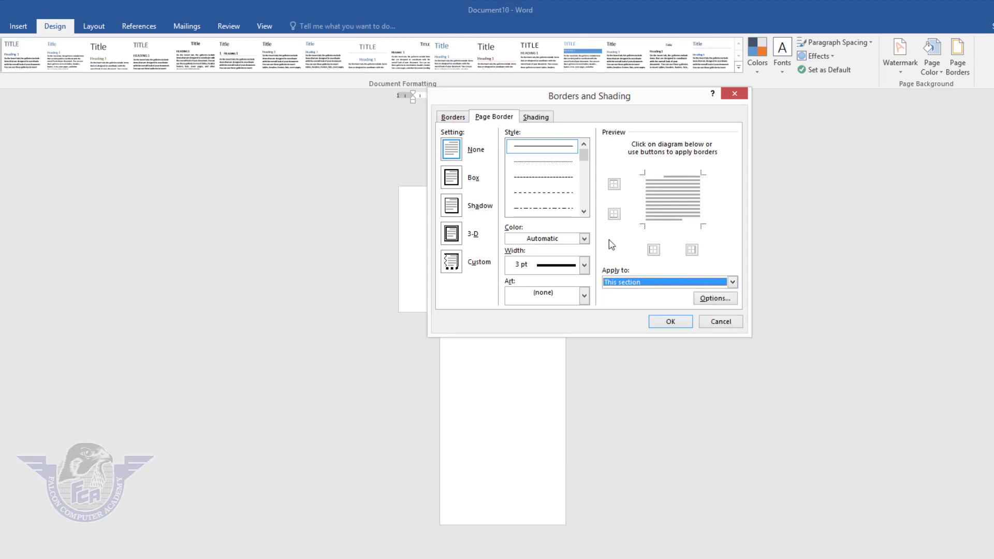
{"action": "left_click", "coordinate": [585, 296]}
{"action": "scroll", "coordinate": [564, 351], "scroll_direction": "down", "scroll_amount": 5}
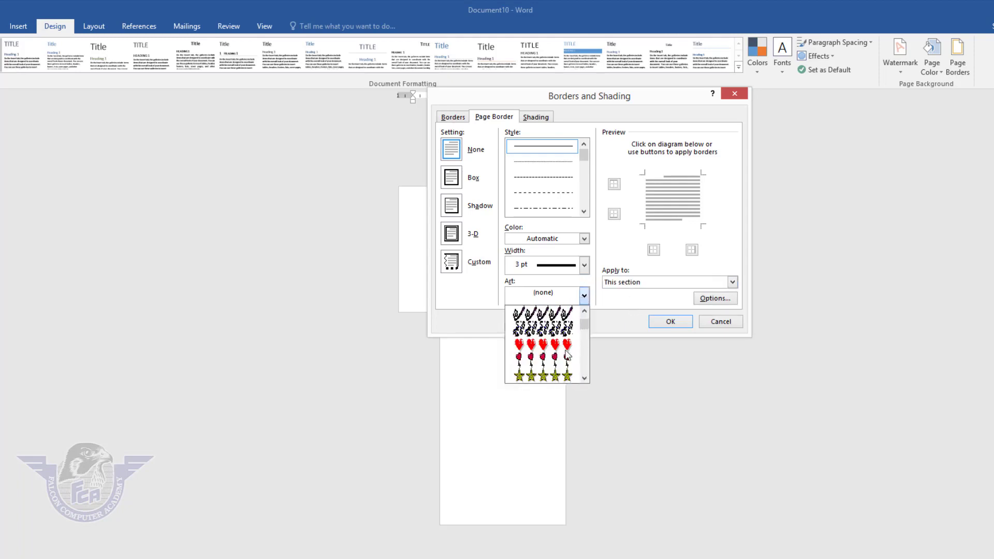
{"action": "scroll", "coordinate": [565, 350], "scroll_direction": "down", "scroll_amount": 3}
{"action": "scroll", "coordinate": [566, 349], "scroll_direction": "down", "scroll_amount": 3}
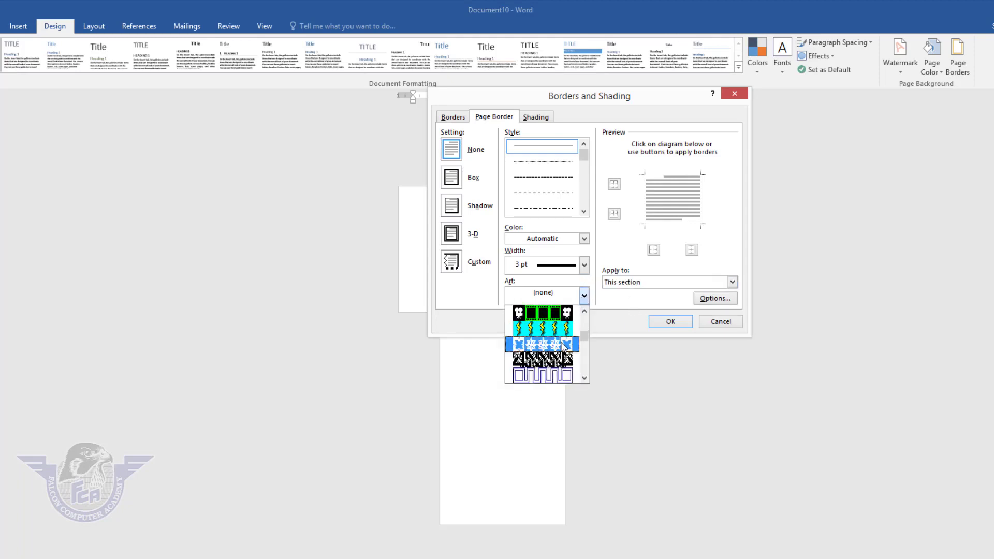
{"action": "left_click", "coordinate": [566, 345]}
{"action": "left_click", "coordinate": [676, 322]}
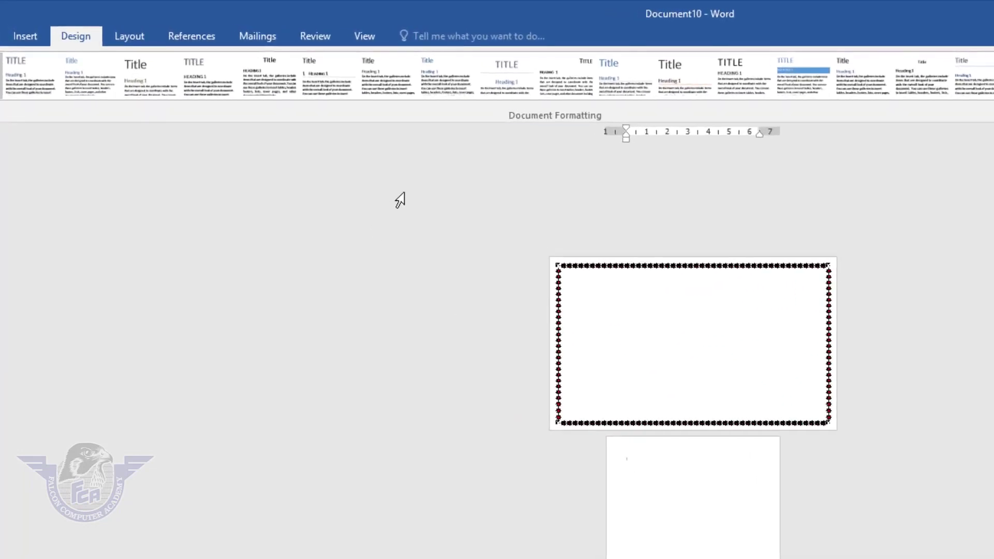
- Apply the red apple art page border to the portrait second page's section only
{"action": "left_click", "coordinate": [971, 57]}
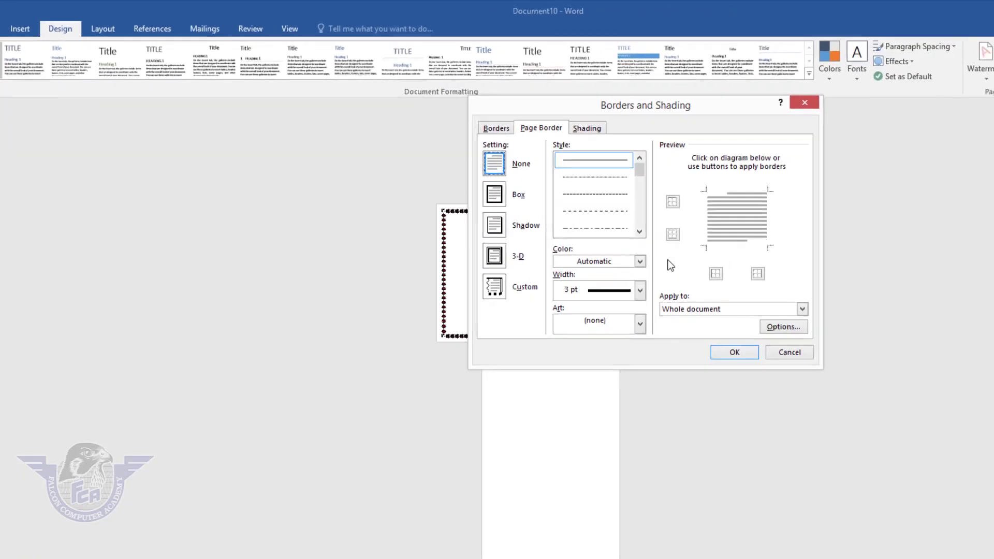
{"action": "left_click", "coordinate": [592, 300]}
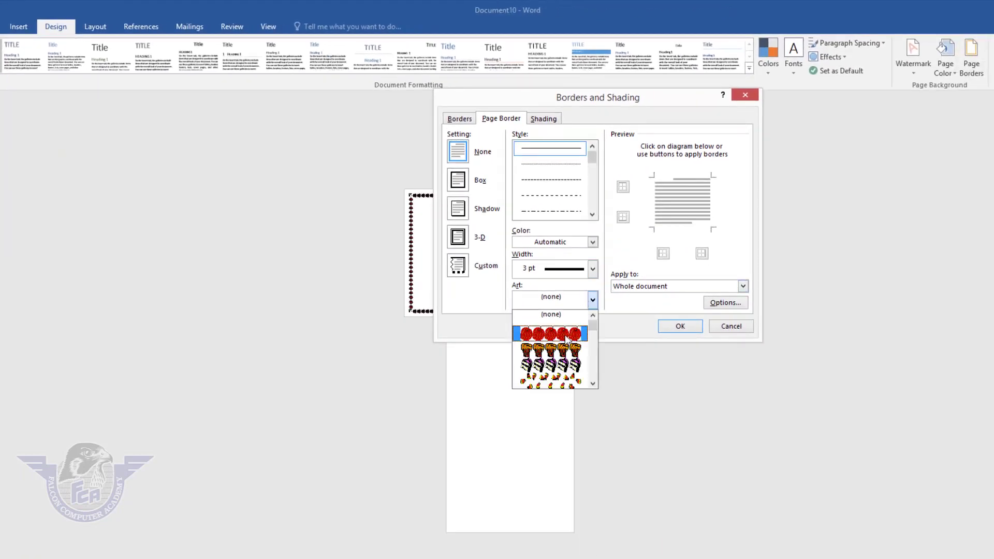
{"action": "left_click", "coordinate": [564, 335]}
{"action": "left_click", "coordinate": [674, 286]}
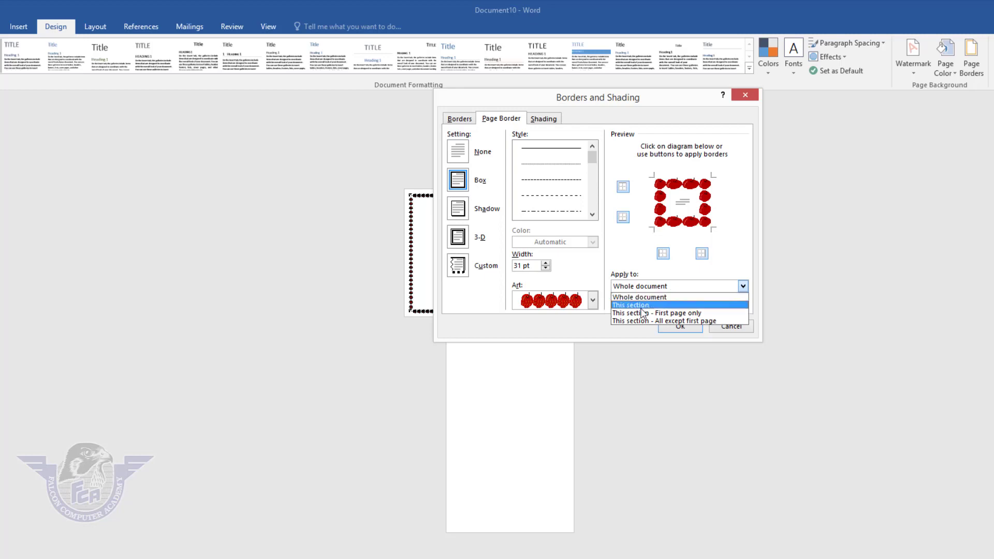
{"action": "left_click", "coordinate": [668, 302]}
{"action": "left_click", "coordinate": [669, 327]}
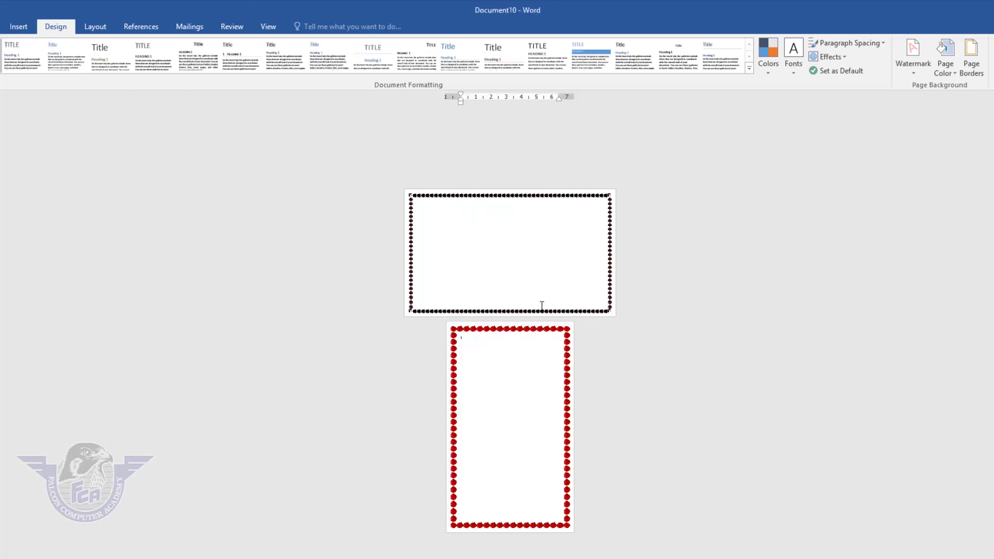
{"action": "scroll", "coordinate": [510, 297], "scroll_direction": "up", "scroll_amount": 3, "text": "ctrl"}
{"action": "scroll", "coordinate": [509, 293], "scroll_direction": "up", "scroll_amount": 4, "text": "ctrl"}
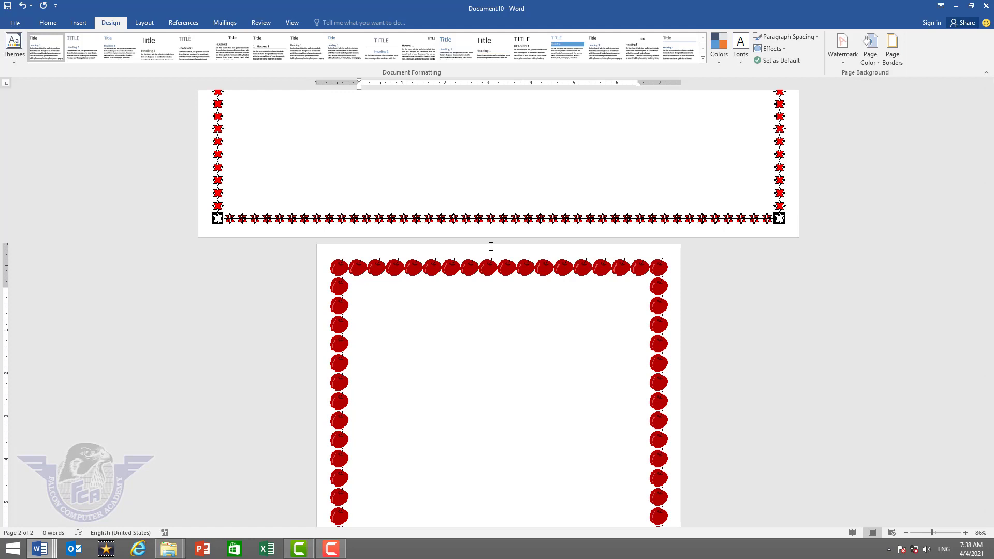
- Start a new blank document and type the 'File Button' and 'New' lines
{"action": "key", "text": "ctrl+n"}
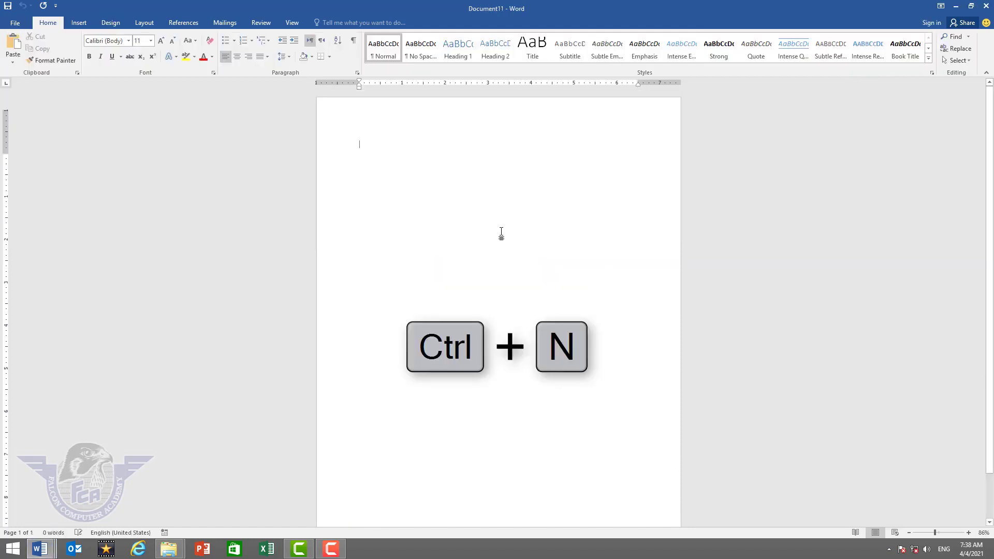
{"action": "scroll", "coordinate": [496, 228], "scroll_direction": "up", "scroll_amount": 2, "text": "ctrl"}
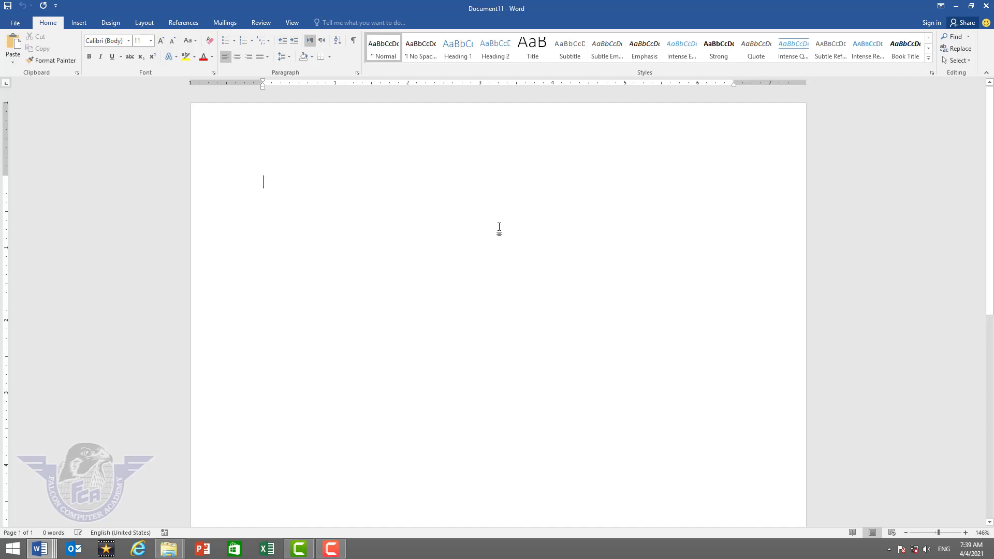
{"action": "type", "text": "Fi"}
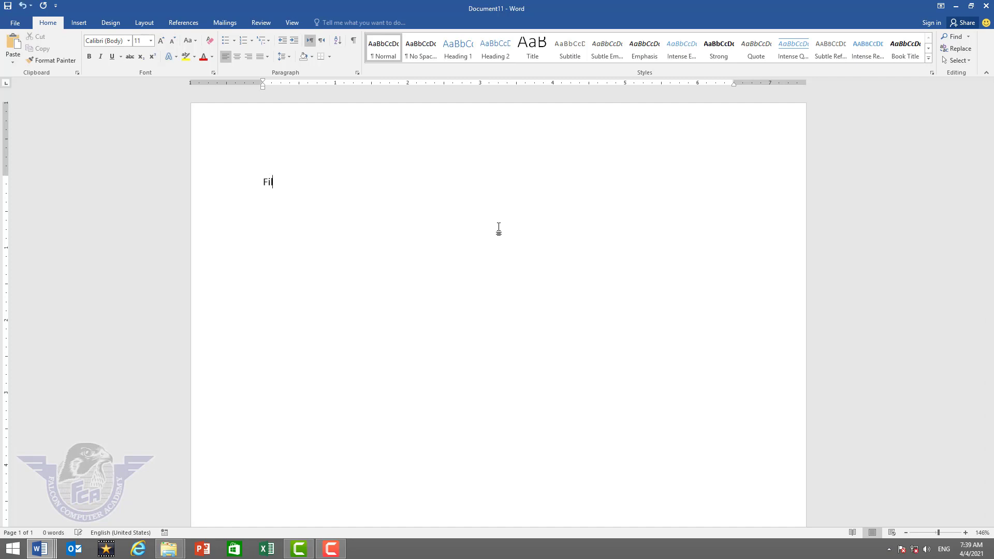
{"action": "type", "text": "le Button "}
{"action": "type", "text": "New"}
{"action": "key", "text": "Return"}
- Add Save, close, open and save as lines, then select New through Save as
{"action": "type", "text": "Save"}
{"action": "key", "text": "Return"}
{"action": "type", "text": "clos"}
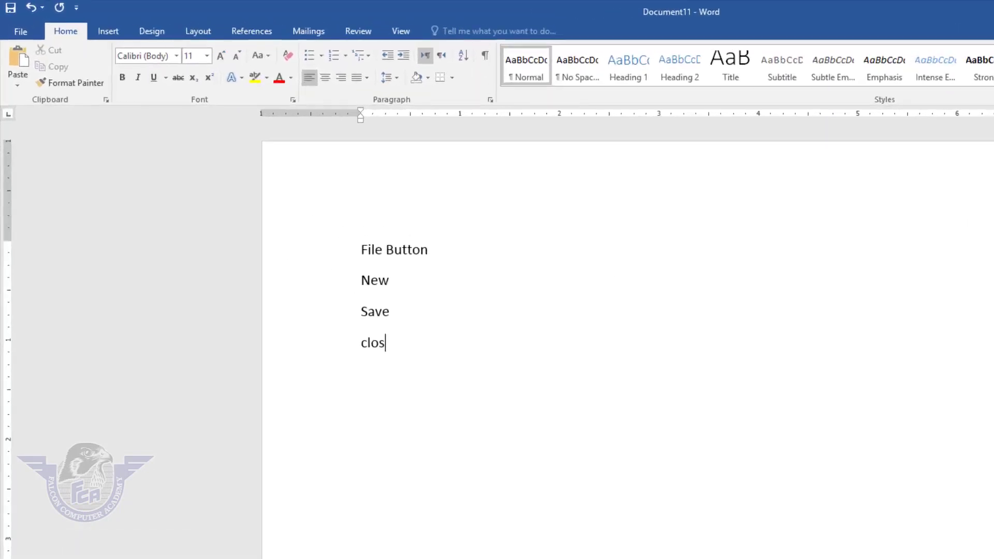
{"action": "type", "text": "e"}
{"action": "key", "text": "Return"}
{"action": "type", "text": "open"}
{"action": "key", "text": "Return"}
{"action": "type", "text": "save as"}
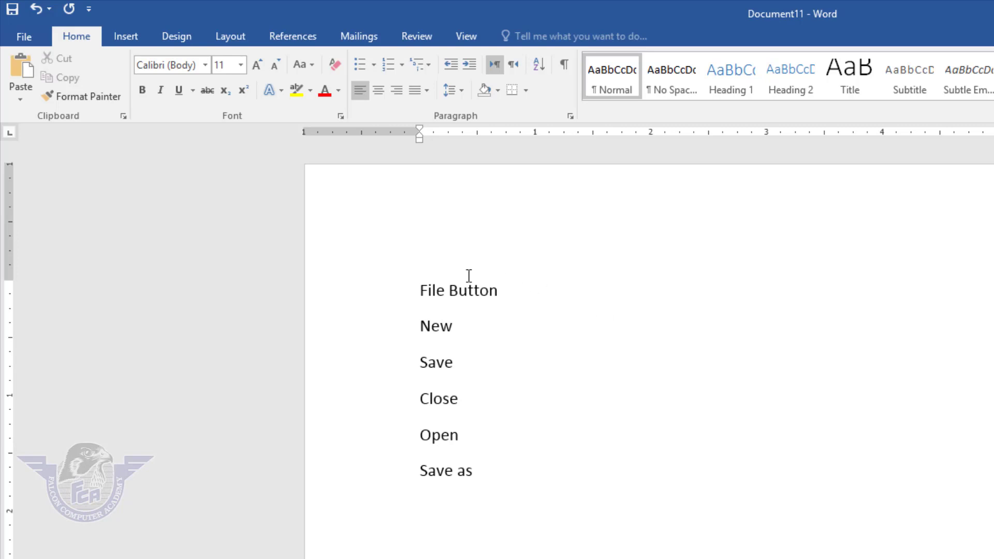
{"action": "left_click_drag", "start_coordinate": [500, 291], "coordinate": [408, 299]}
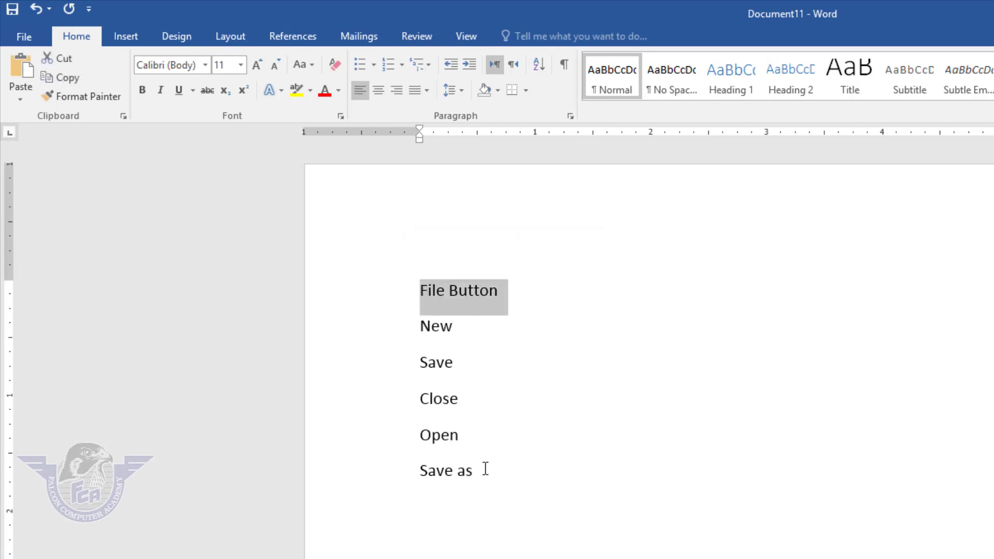
{"action": "left_click_drag", "start_coordinate": [485, 468], "coordinate": [411, 330]}
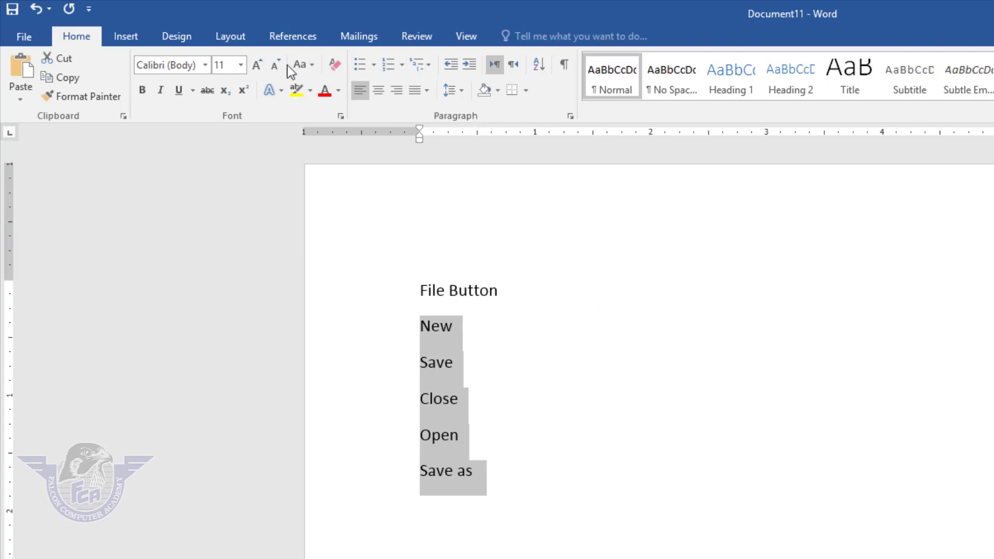
- Give New through Save as checkmark bullets and add password and recent as bulleted items
{"action": "left_click", "coordinate": [373, 67]}
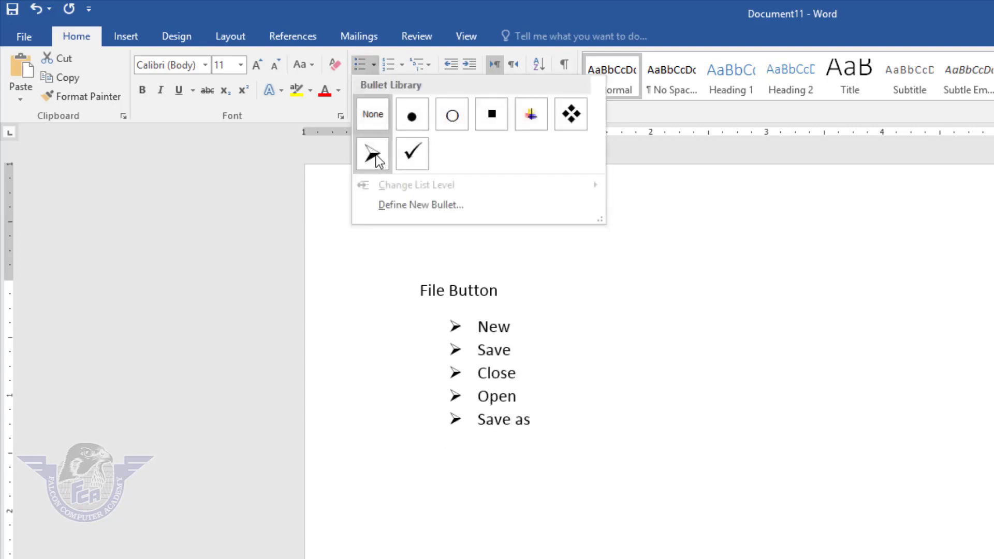
{"action": "left_click", "coordinate": [409, 162]}
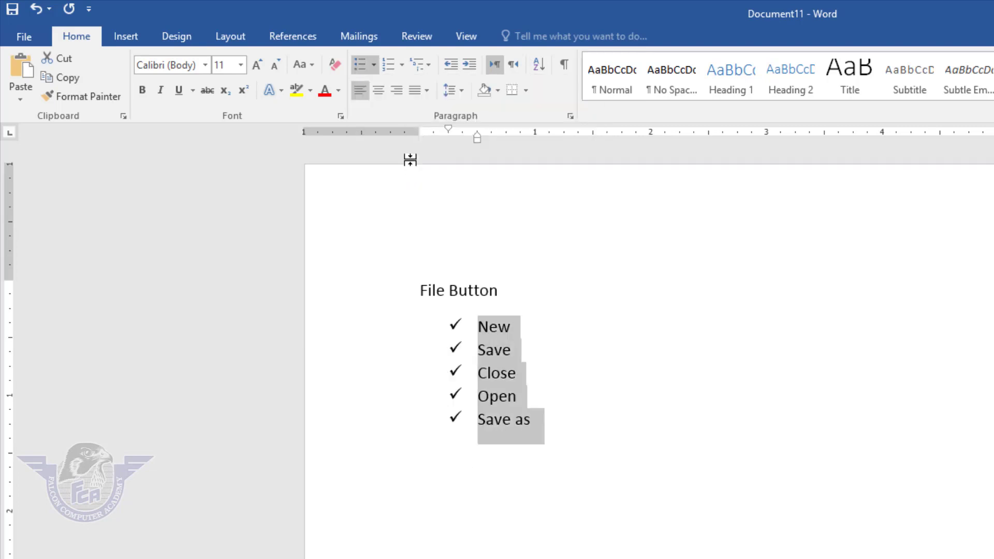
{"action": "left_click", "coordinate": [545, 421]}
{"action": "key", "text": "Return"}
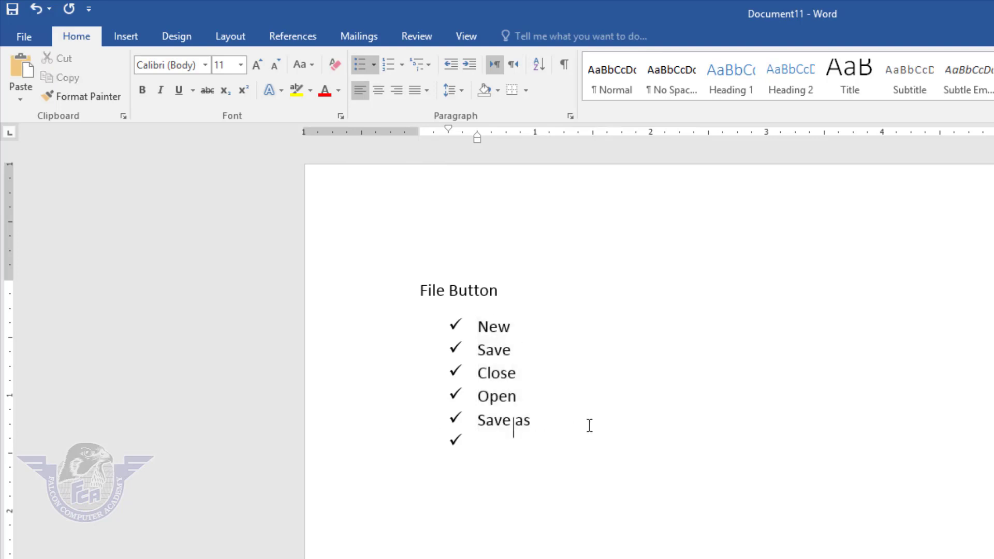
{"action": "type", "text": "pass"}
{"action": "type", "text": "word"}
{"action": "key", "text": "Return"}
{"action": "type", "text": "recent"}
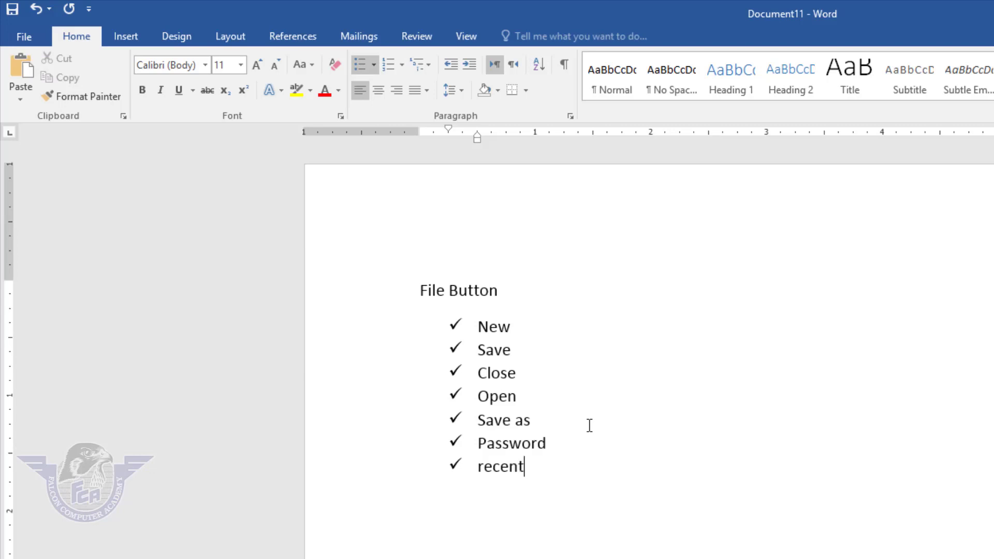
{"action": "key", "text": "Return"}
{"action": "key", "text": "Return"}
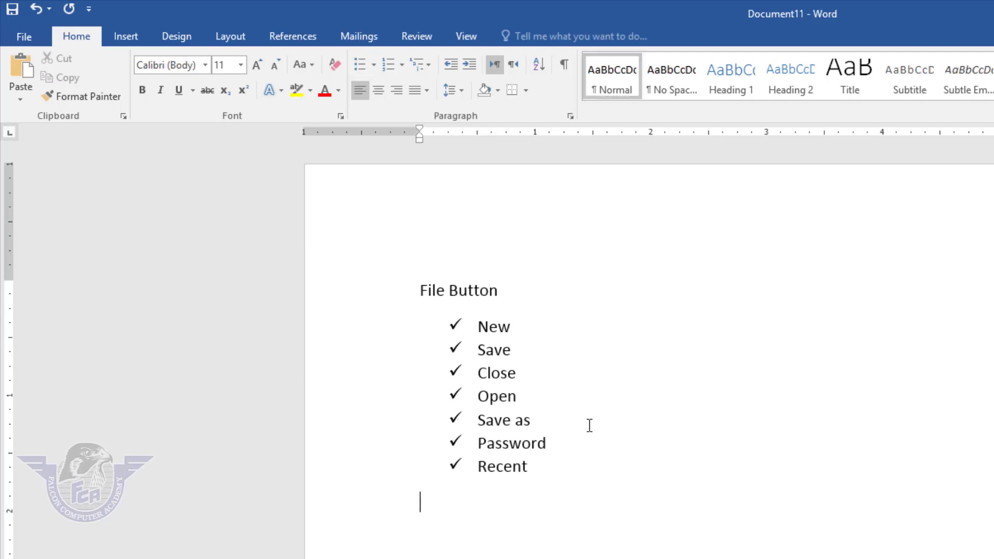
- Remove the checkmark bullets and define a new Wingdings character 220 arrow bullet for the list
{"action": "mouse_move", "coordinate": [526, 465]}
{"action": "left_mouse_down"}
{"action": "mouse_move", "coordinate": [464, 358]}
{"action": "mouse_move", "coordinate": [465, 331]}
{"action": "left_mouse_up"}
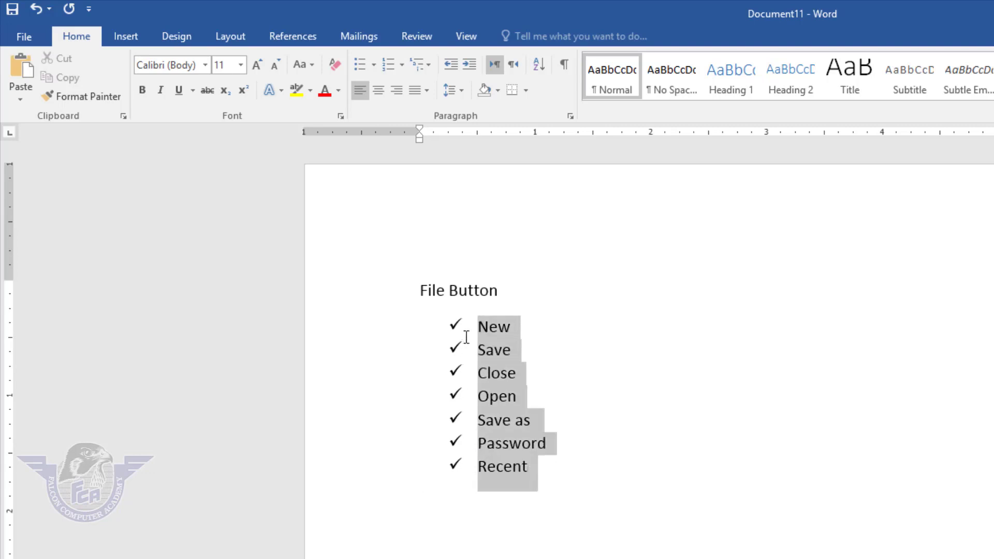
{"action": "left_click", "coordinate": [375, 67]}
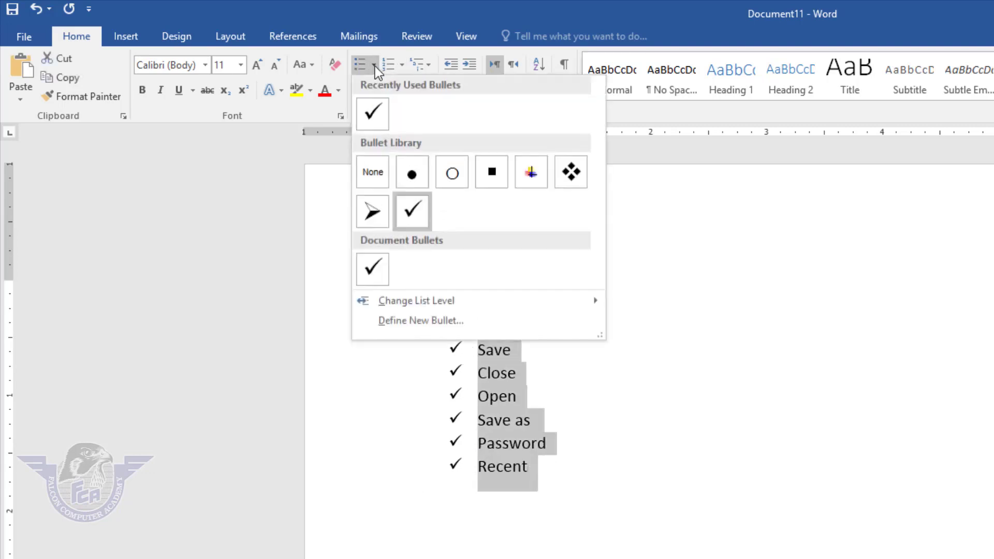
{"action": "left_click", "coordinate": [386, 173]}
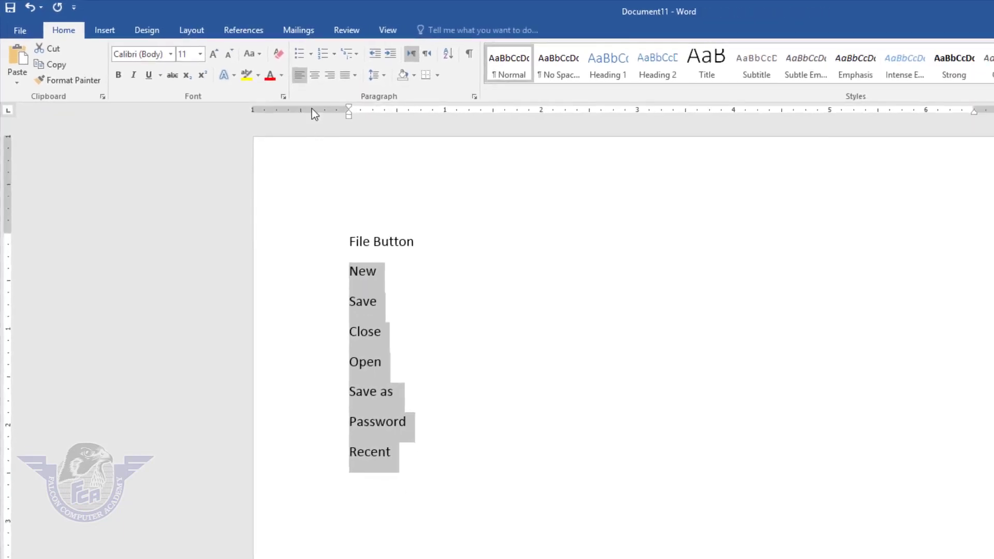
{"action": "left_click", "coordinate": [310, 59]}
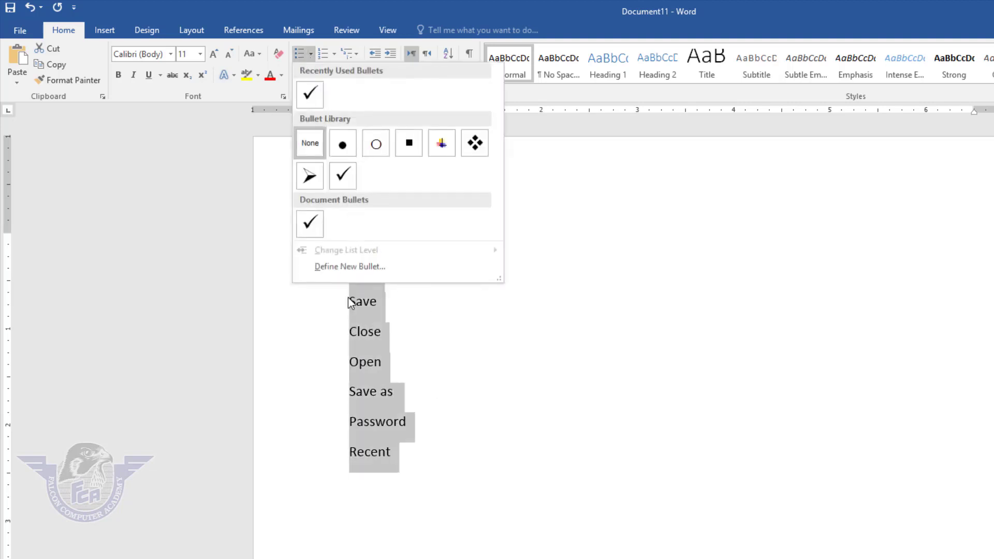
{"action": "left_click", "coordinate": [346, 267]}
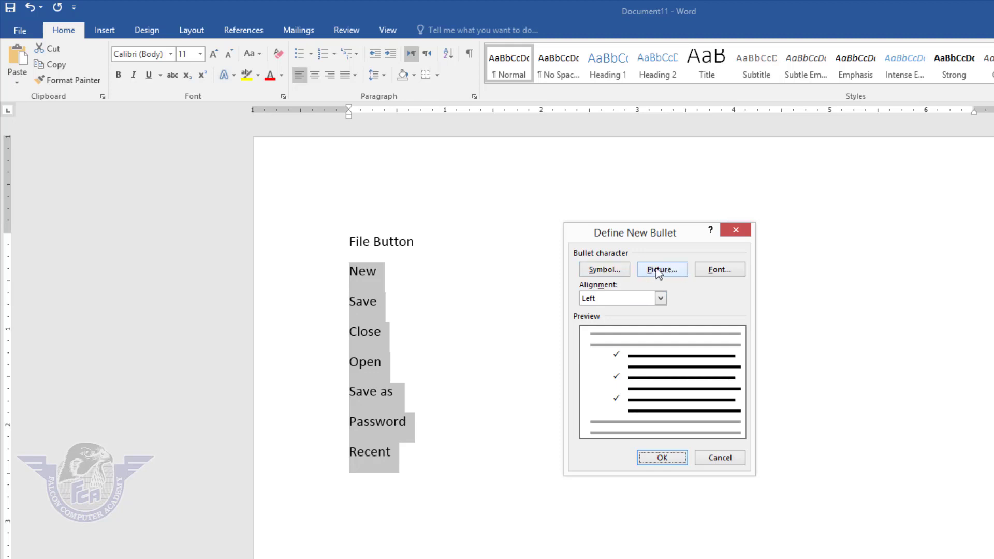
{"action": "left_click", "coordinate": [607, 270]}
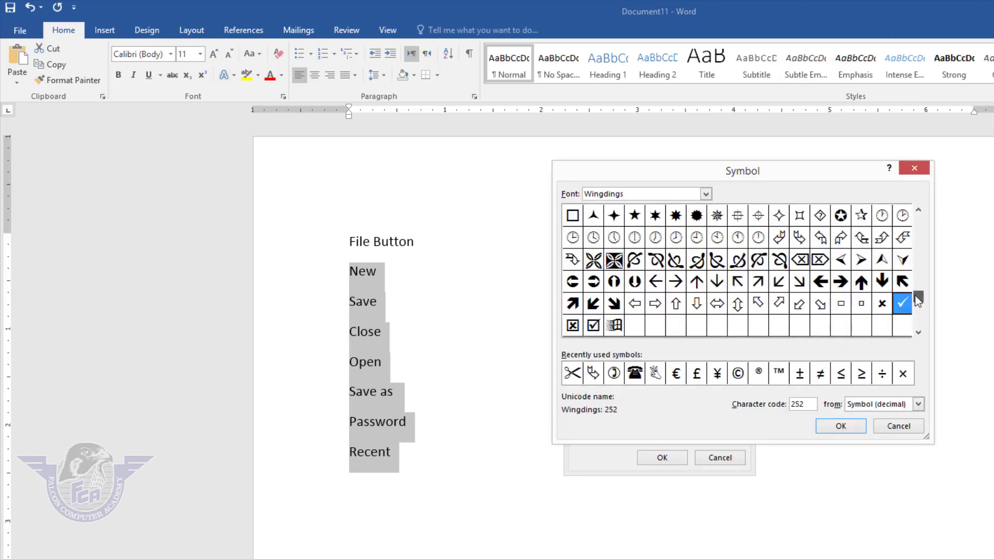
{"action": "left_click_drag", "start_coordinate": [918, 319], "coordinate": [914, 295]}
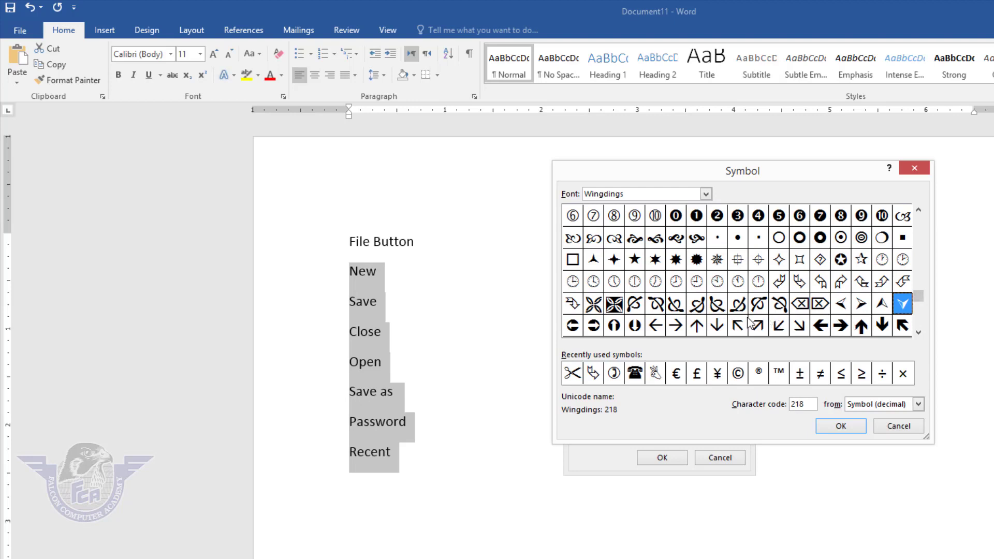
{"action": "left_click", "coordinate": [594, 325]}
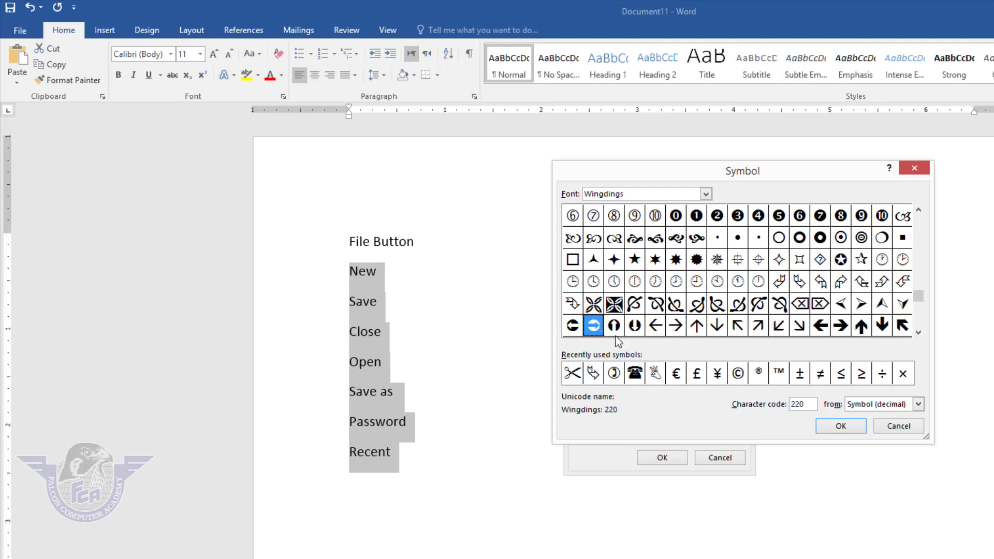
{"action": "left_click", "coordinate": [840, 425]}
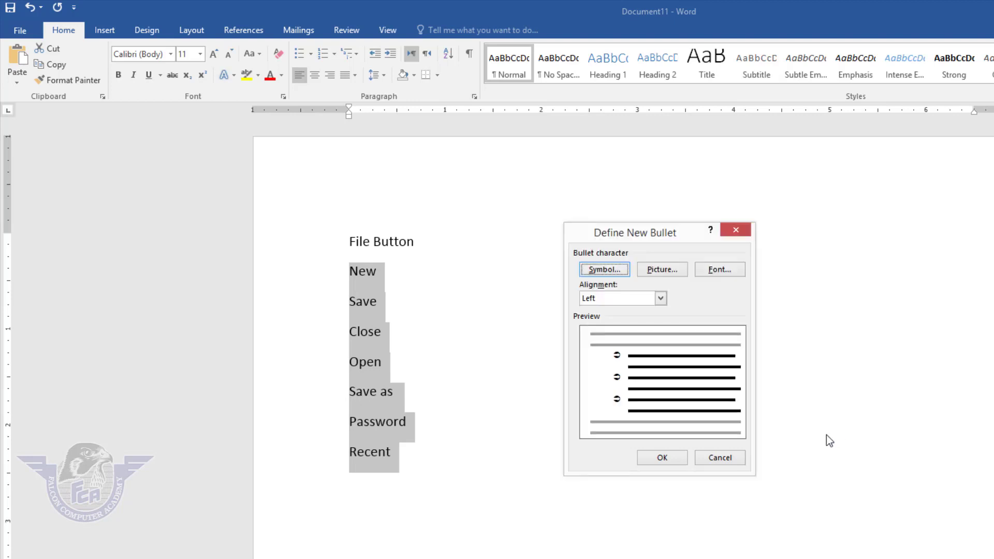
{"action": "left_click", "coordinate": [661, 459]}
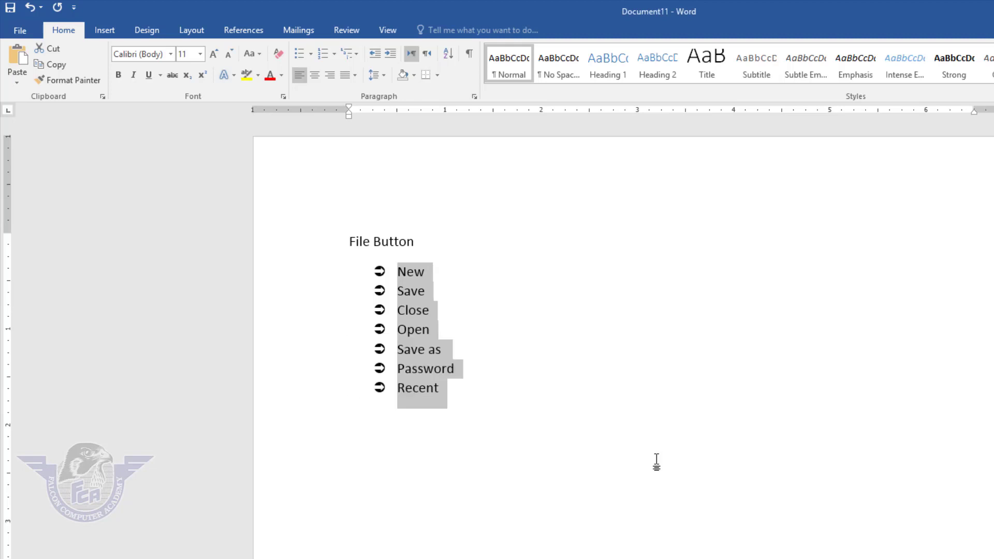
{"action": "left_click", "coordinate": [601, 447]}
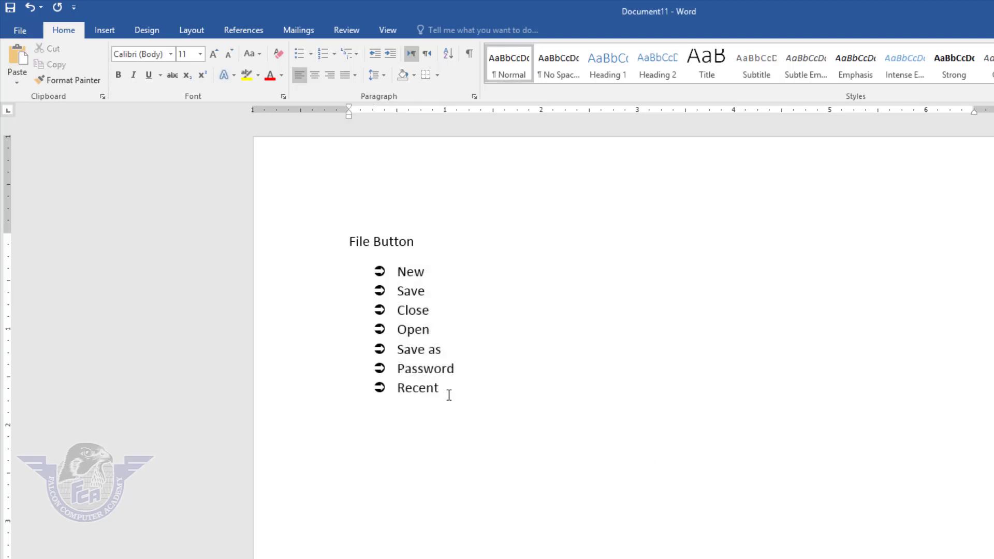
- Apply A, B, C lettered numbering to New through Recent, then set numbering to None
{"action": "left_click_drag", "start_coordinate": [440, 393], "coordinate": [397, 270]}
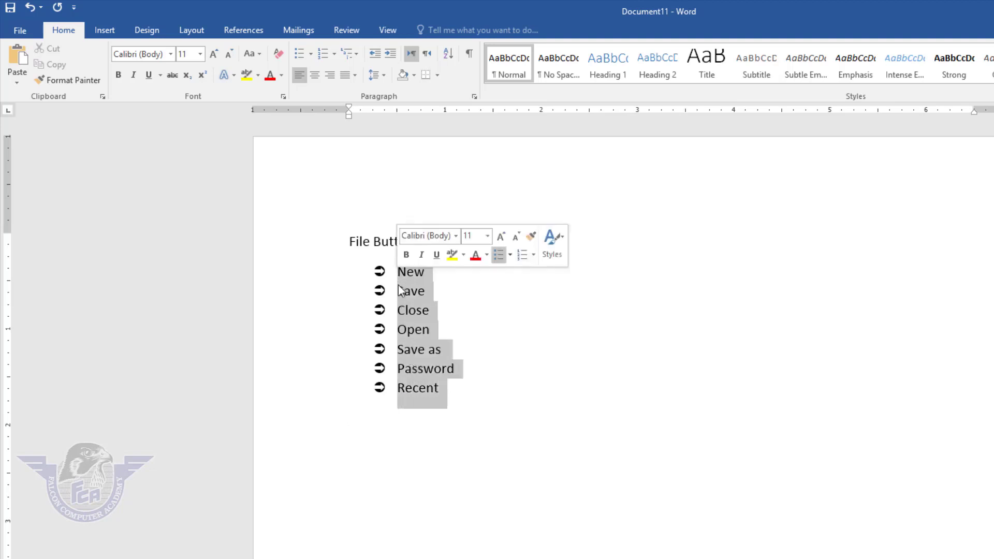
{"action": "left_click", "coordinate": [334, 54]}
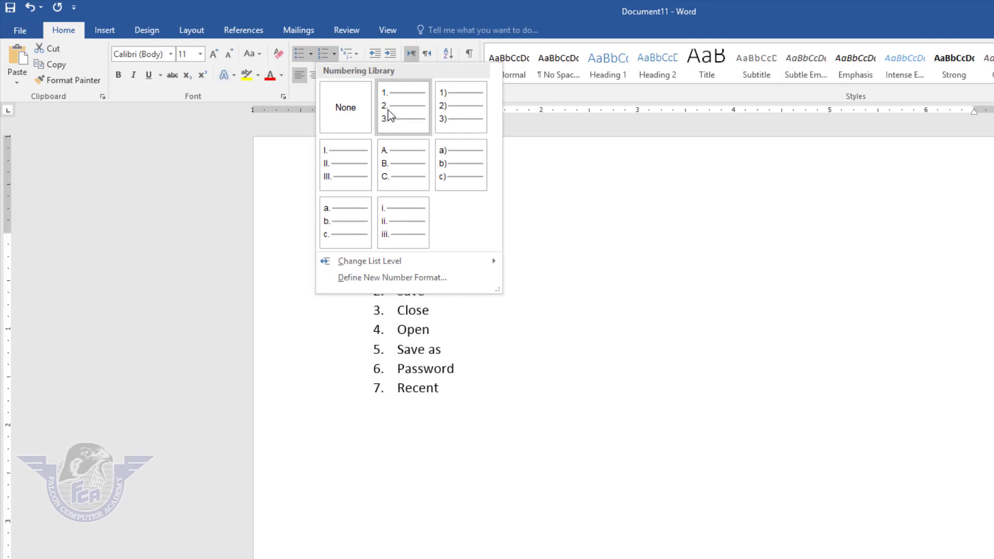
{"action": "left_click", "coordinate": [389, 162]}
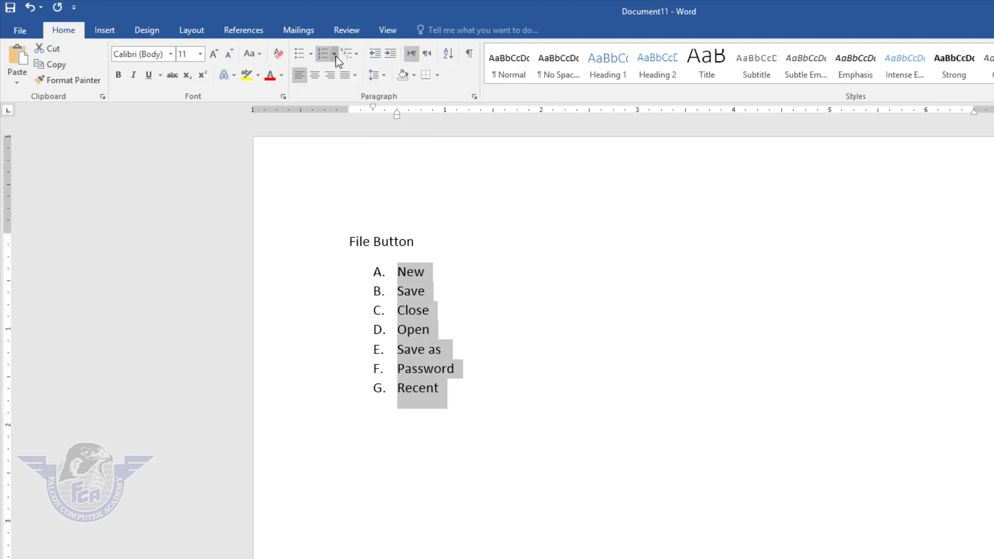
{"action": "left_click", "coordinate": [335, 57]}
{"action": "left_click", "coordinate": [337, 173]}
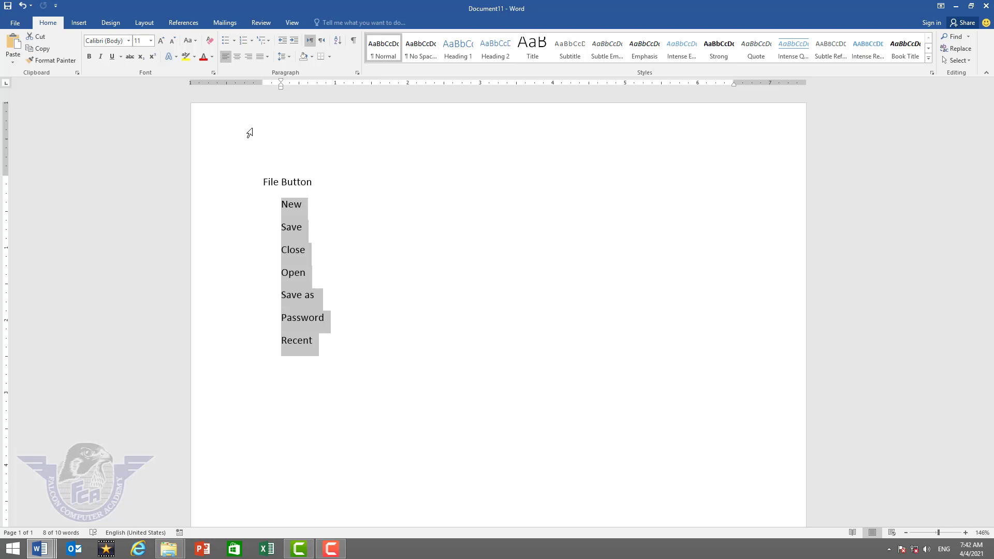
- Select the whole list from File Button through Recent and cut it
{"action": "left_click", "coordinate": [364, 321]}
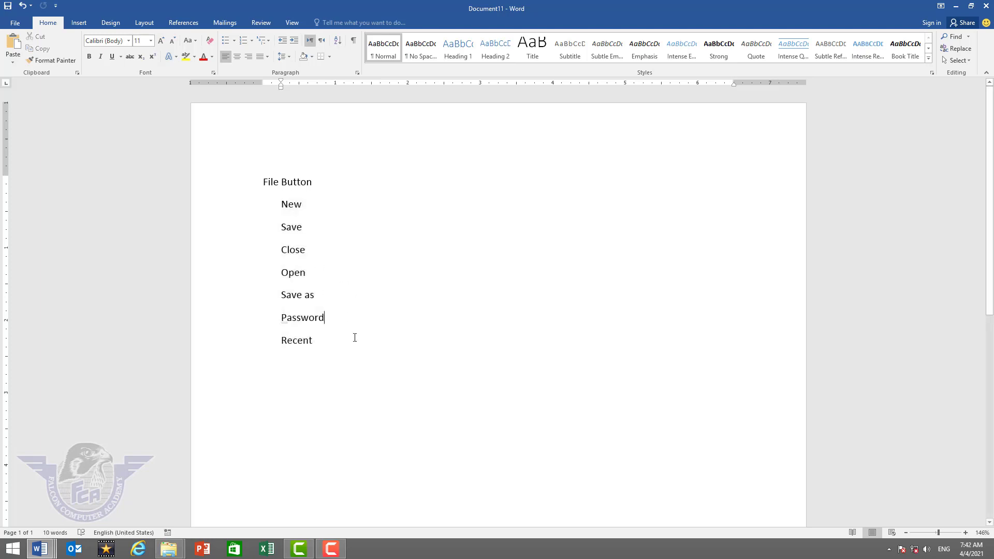
{"action": "mouse_move", "coordinate": [313, 341]}
{"action": "left_mouse_down"}
{"action": "mouse_move", "coordinate": [249, 232]}
{"action": "mouse_move", "coordinate": [252, 181]}
{"action": "left_mouse_up"}
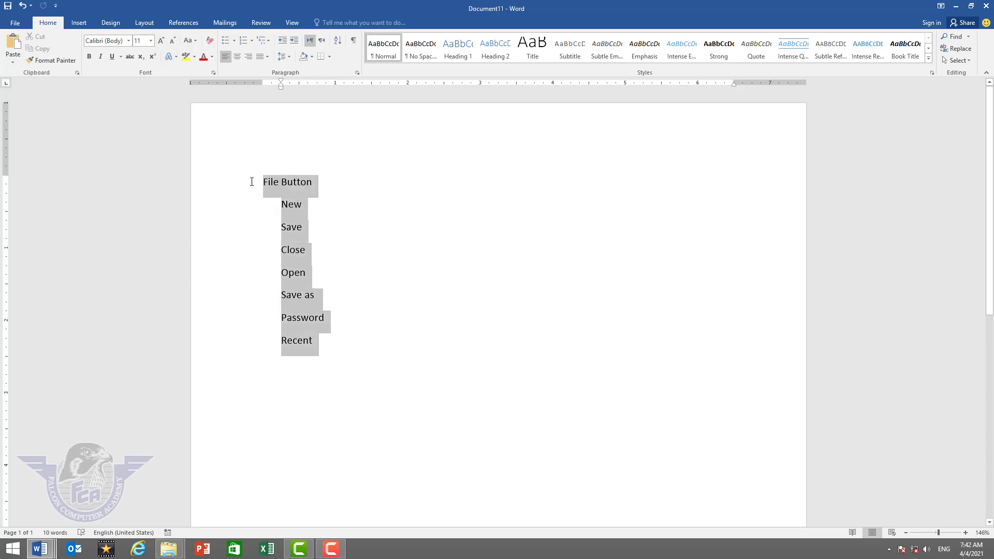
{"action": "left_click", "coordinate": [343, 340]}
{"action": "mouse_move", "coordinate": [343, 341]}
{"action": "left_mouse_down"}
{"action": "mouse_move", "coordinate": [262, 275]}
{"action": "mouse_move", "coordinate": [257, 179]}
{"action": "mouse_move", "coordinate": [227, 230]}
{"action": "mouse_move", "coordinate": [197, 348]}
{"action": "left_mouse_up"}
{"action": "left_click", "coordinate": [222, 186]}
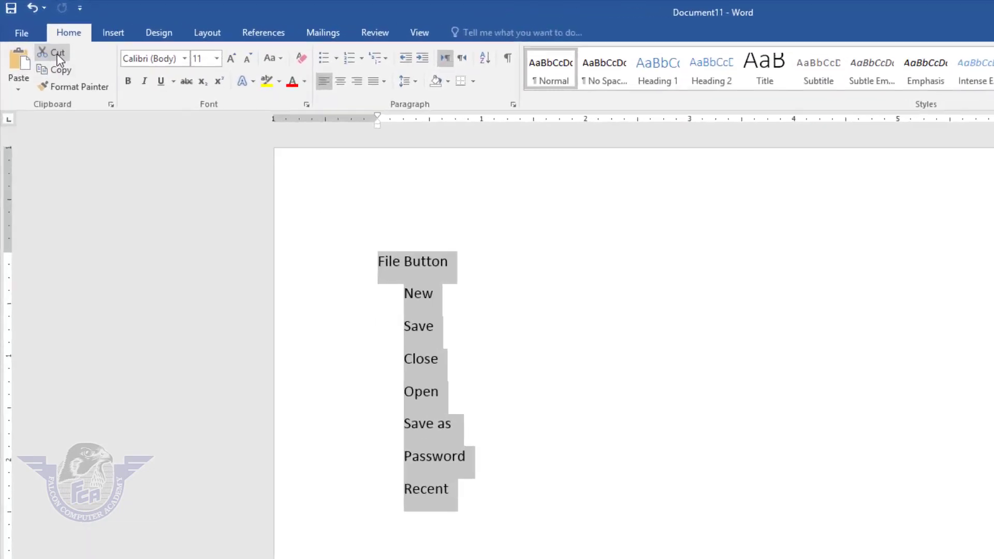
{"action": "left_click", "coordinate": [57, 54]}
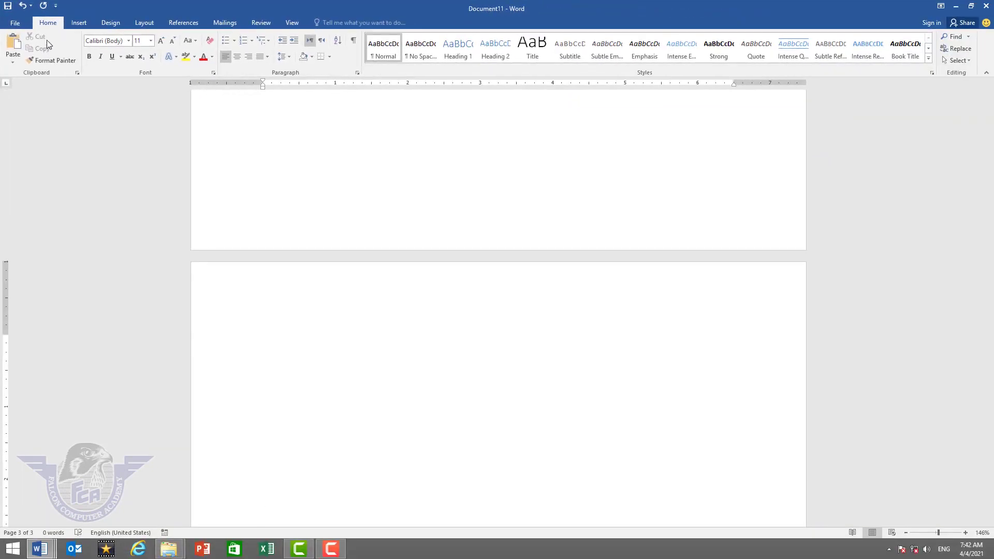
- Paste the list back and undo changes until it becomes a lettered A–G list
{"action": "left_click", "coordinate": [14, 44]}
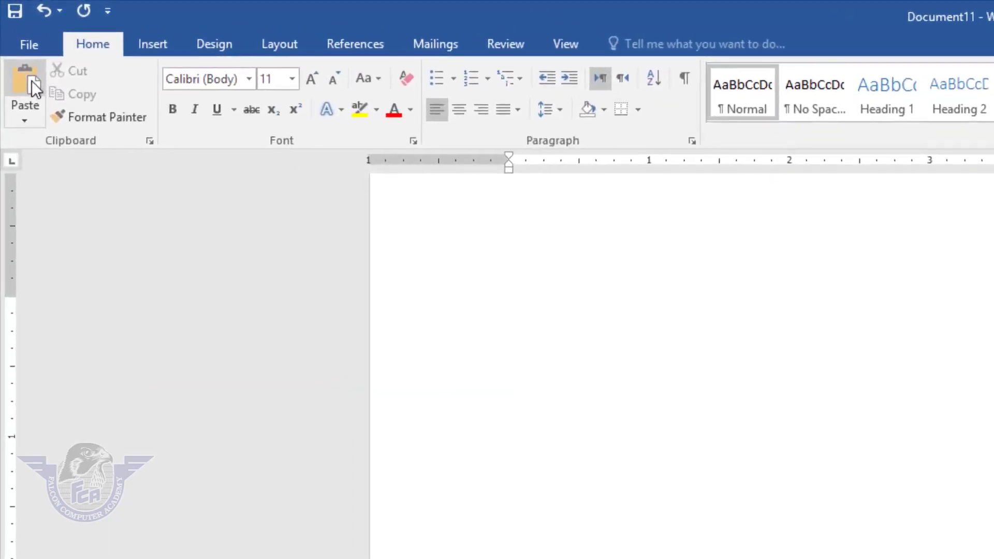
{"action": "key", "text": "ctrl+Return"}
{"action": "key", "text": "ctrl+z"}
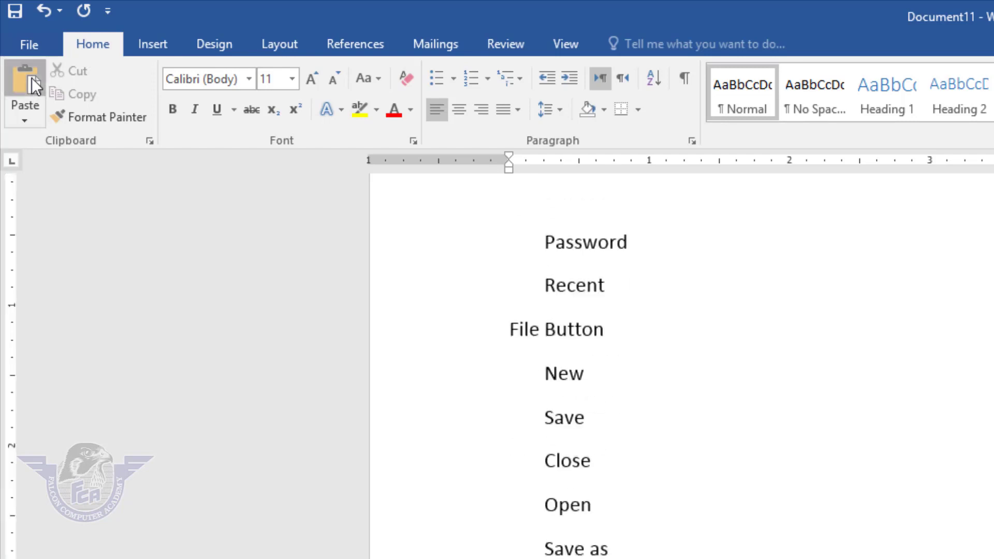
{"action": "key", "text": "ctrl+z"}
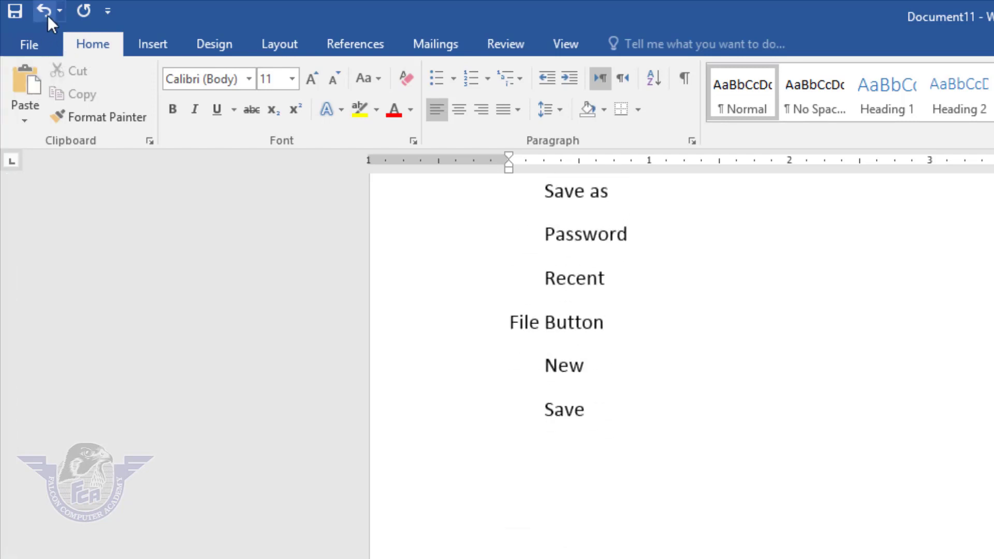
{"action": "left_click", "coordinate": [49, 14]}
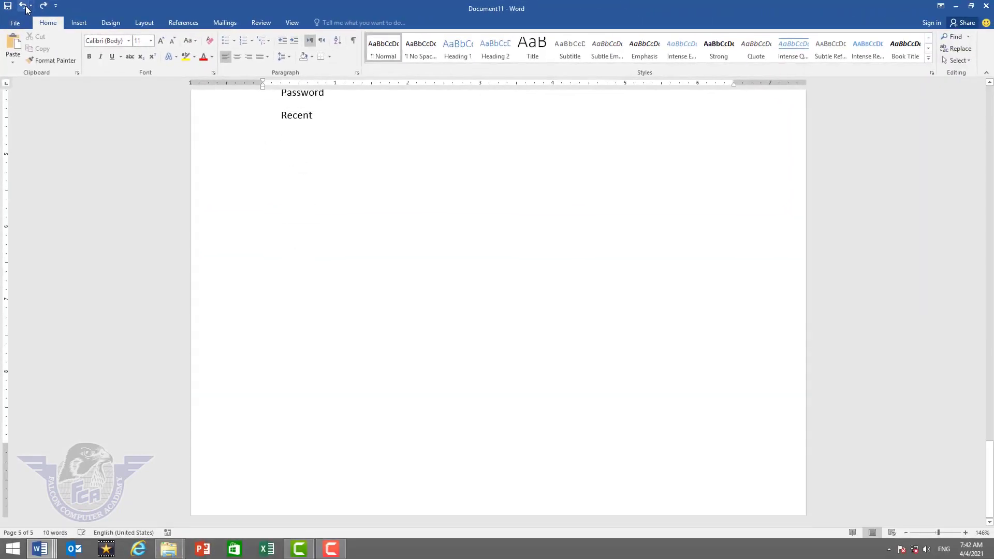
{"action": "left_click", "coordinate": [23, 6]}
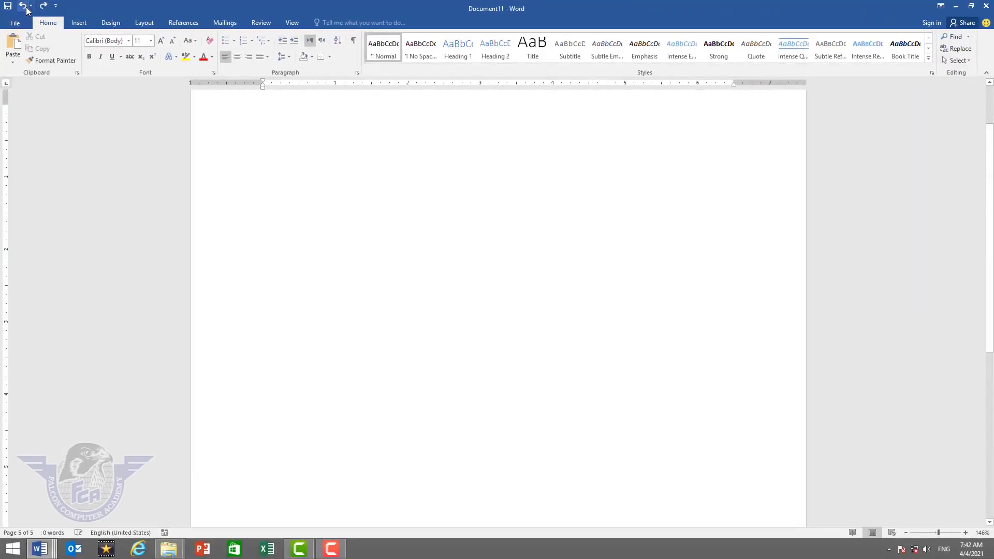
{"action": "left_click", "coordinate": [23, 6]}
{"action": "left_click", "coordinate": [23, 6]}
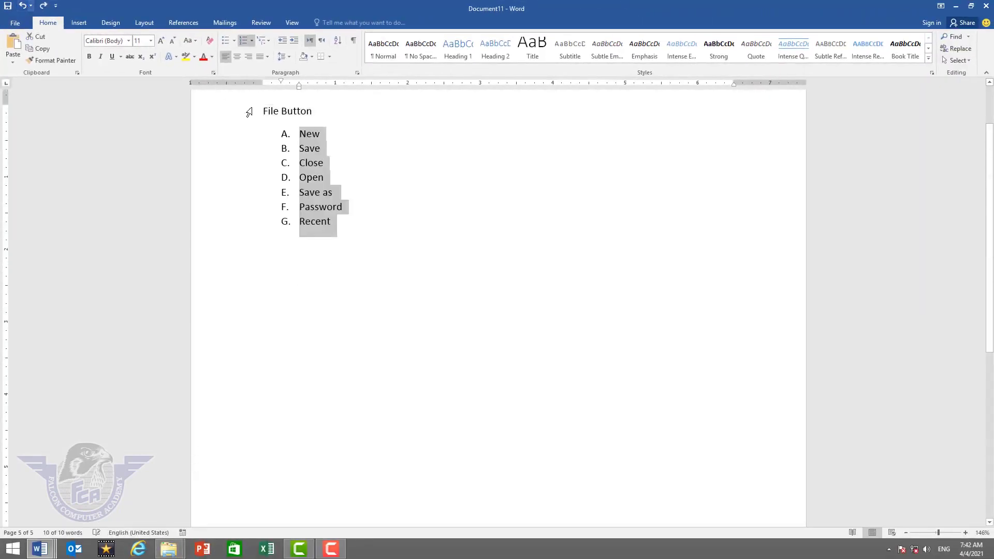
- Copy the lettered list, paste three copies below it, and select all document text
{"action": "left_click", "coordinate": [42, 49]}
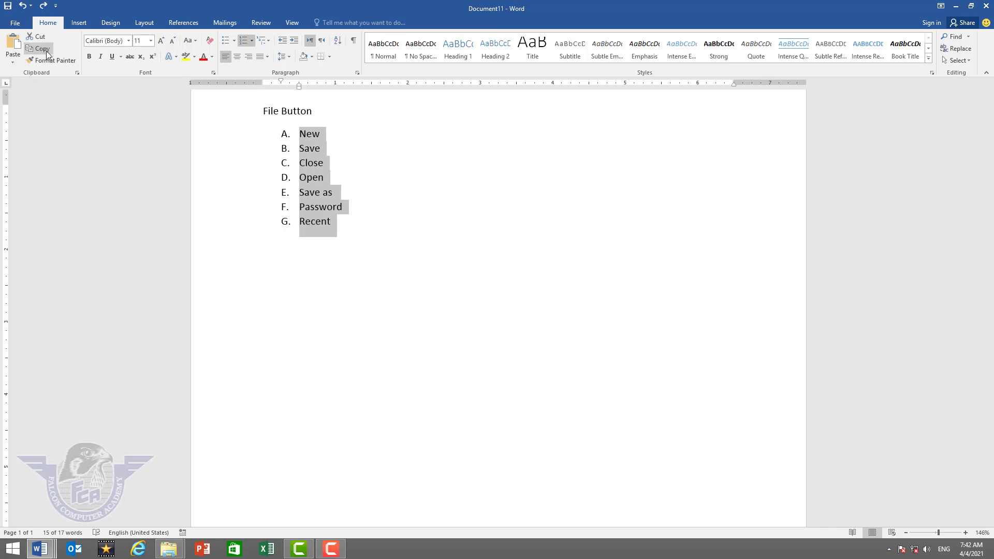
{"action": "left_click", "coordinate": [325, 296]}
{"action": "key", "text": "Return"}
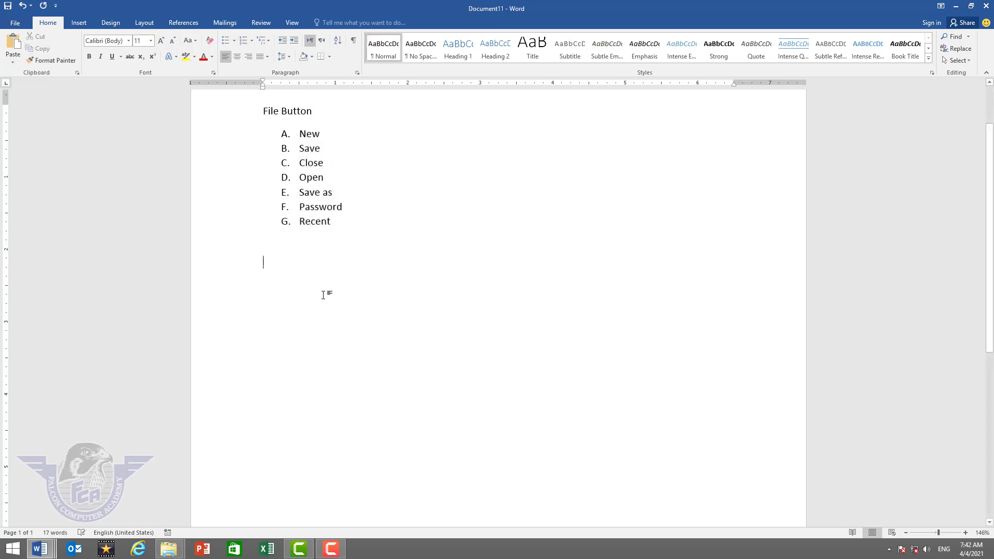
{"action": "key", "text": "Return"}
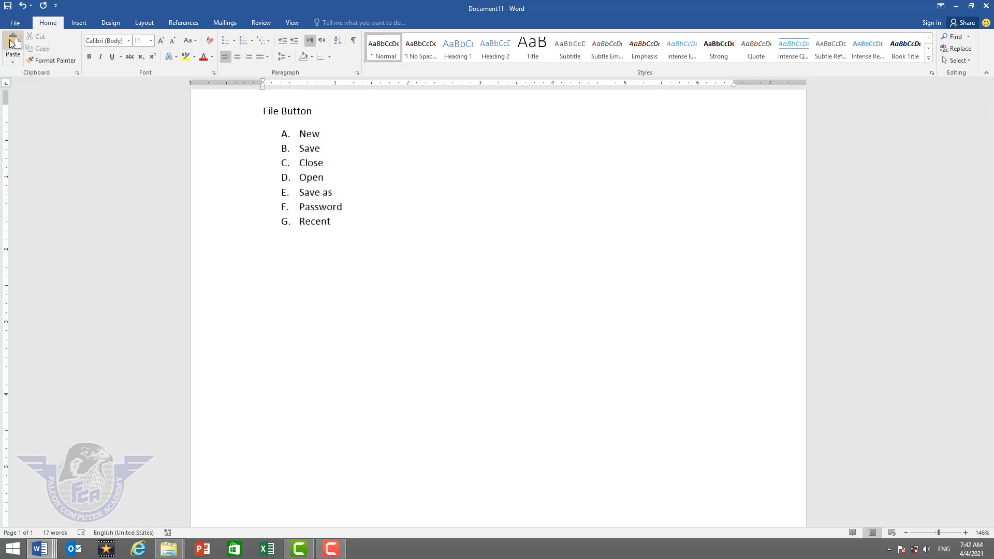
{"action": "left_click", "coordinate": [10, 44]}
{"action": "left_click", "coordinate": [9, 44]}
{"action": "left_click", "coordinate": [9, 44]}
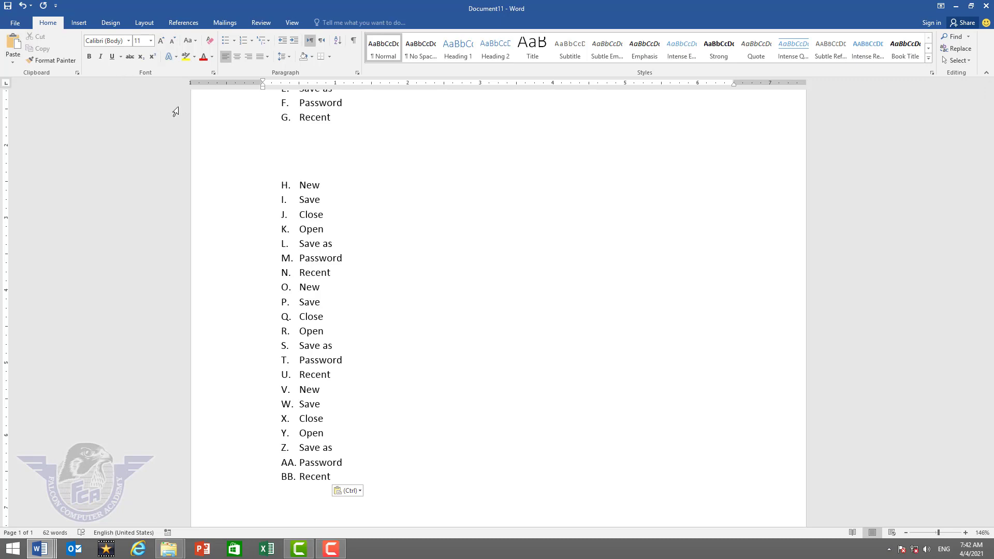
{"action": "key", "text": "ctrl+a"}
- Replace the selected text with two lines: 'Office management' and 'Graphics'
{"action": "key", "text": "Delete"}
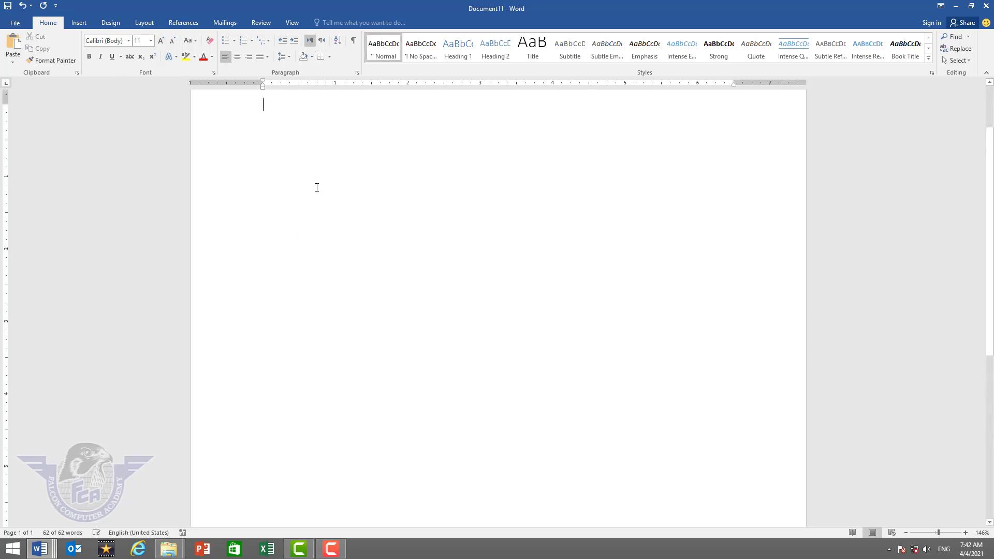
{"action": "type", "text": "Office"}
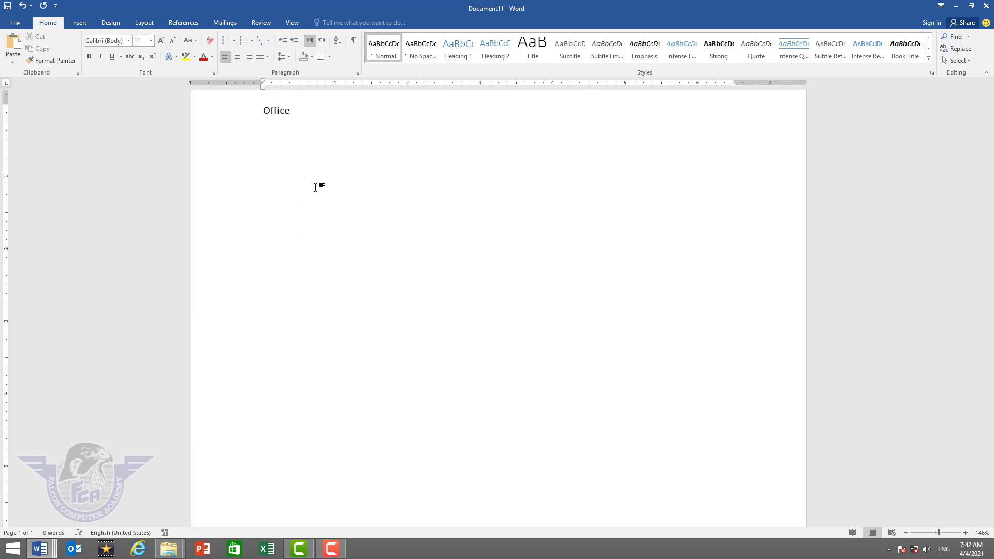
{"action": "type", "text": " management"}
{"action": "key", "text": "Return"}
{"action": "key", "text": "Return"}
{"action": "key", "text": "Return"}
{"action": "key", "text": "Return"}
{"action": "type", "text": "Graphcis"}
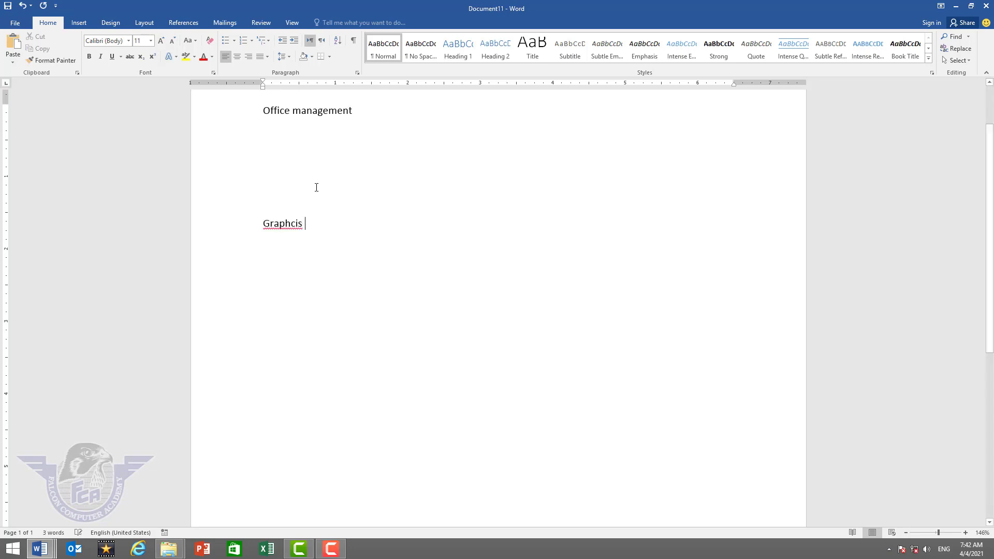
{"action": "key", "text": "BackSpace"}
{"action": "key", "text": "BackSpace"}
{"action": "key", "text": "BackSpace"}
{"action": "type", "text": "ics"}
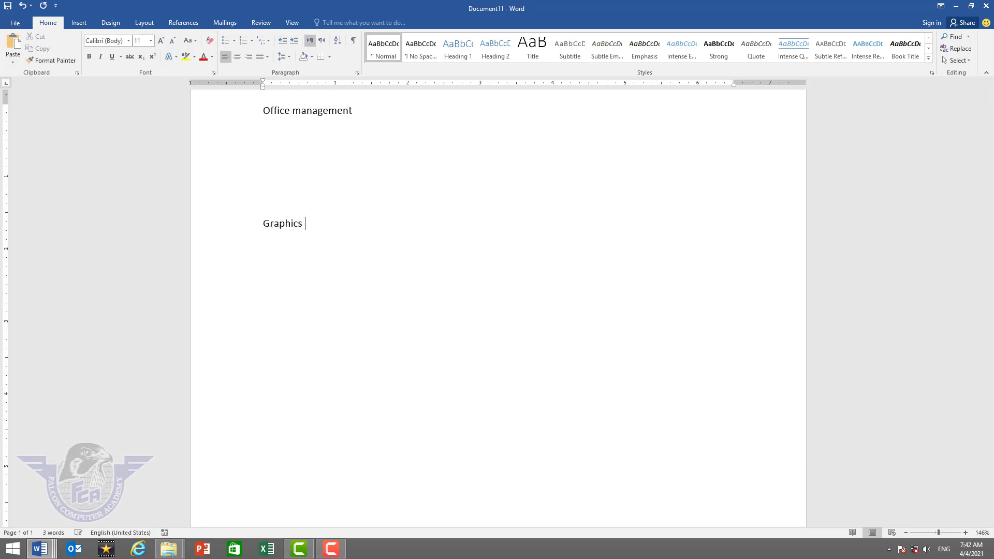
- Make 'Office management' bold, italic, underlined, red, 26 pt in the _PDMS_Pencil font
{"action": "left_click_drag", "start_coordinate": [333, 111], "coordinate": [251, 107]}
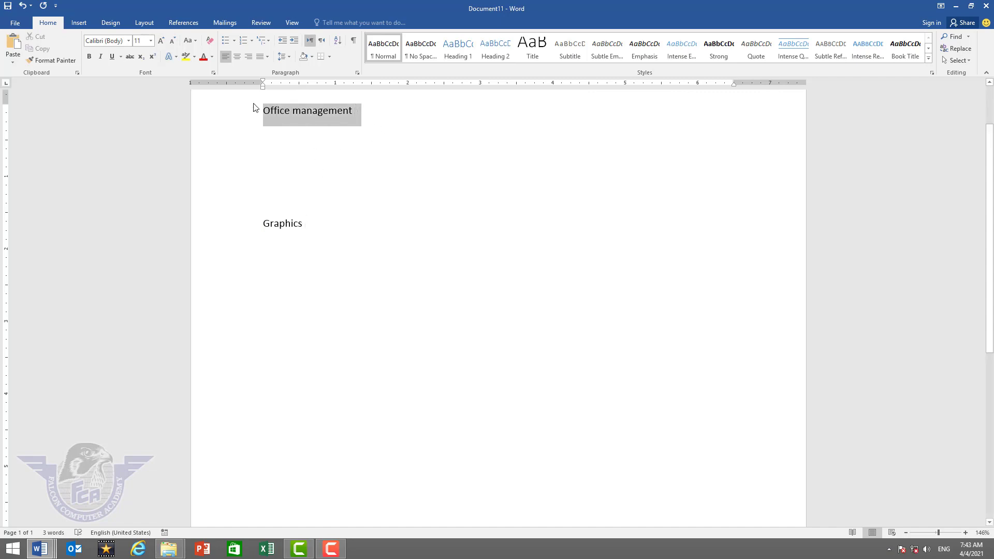
{"action": "left_click", "coordinate": [89, 57]}
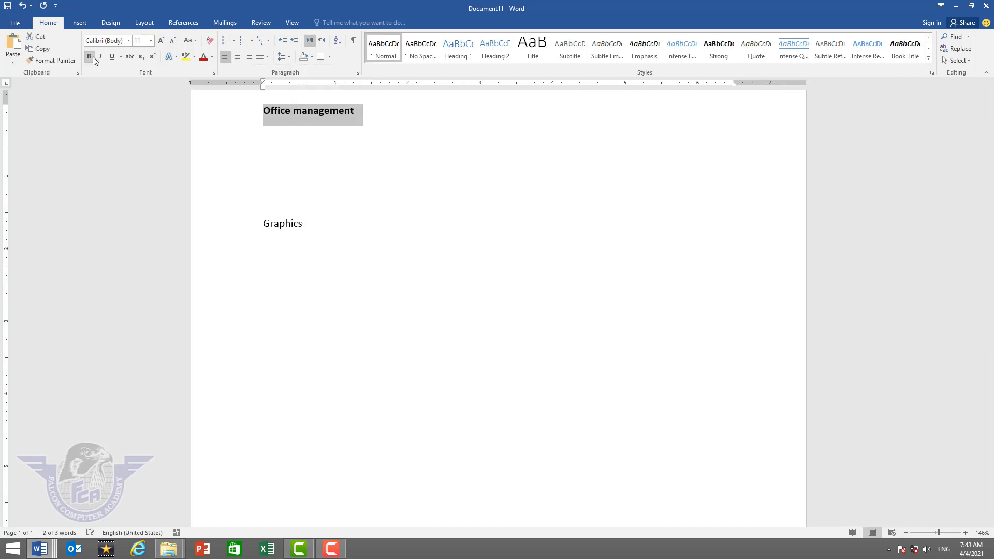
{"action": "left_click", "coordinate": [102, 58]}
{"action": "left_click", "coordinate": [112, 57]}
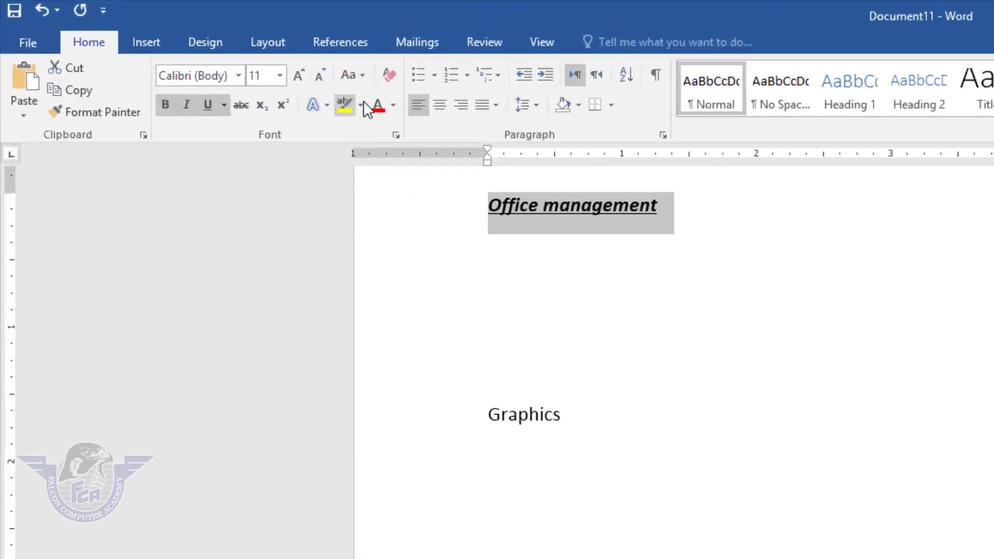
{"action": "left_click", "coordinate": [446, 126]}
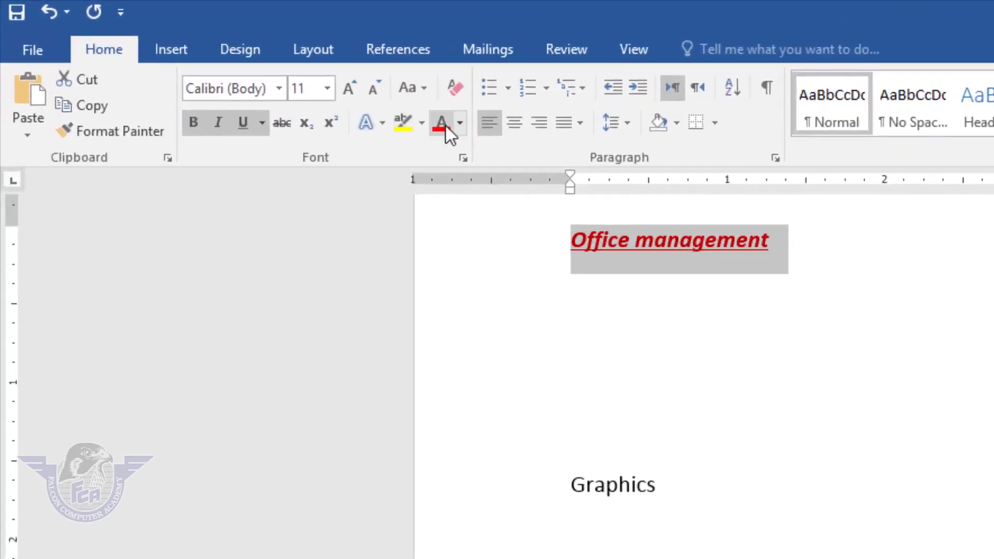
{"action": "left_click", "coordinate": [327, 89]}
{"action": "left_click", "coordinate": [305, 344]}
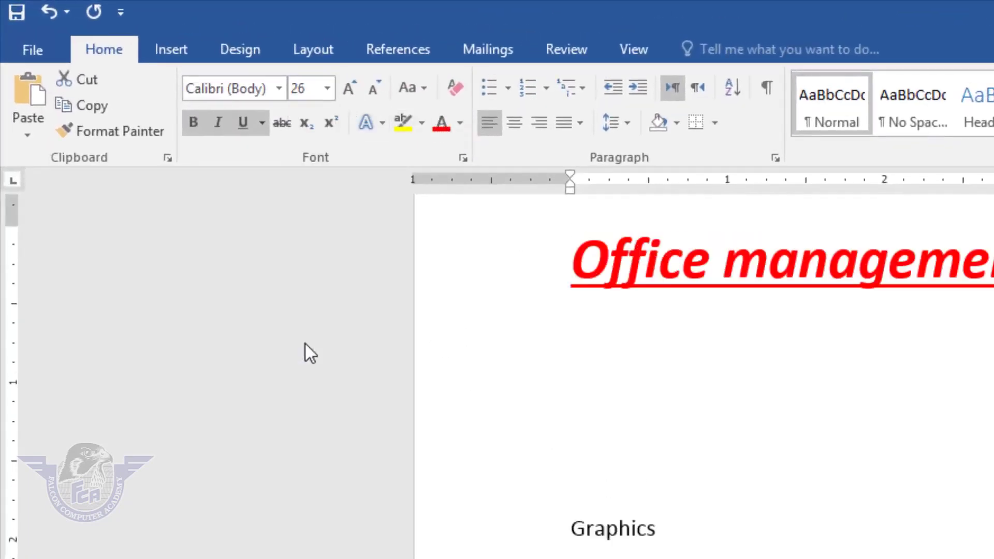
{"action": "left_click", "coordinate": [280, 88]}
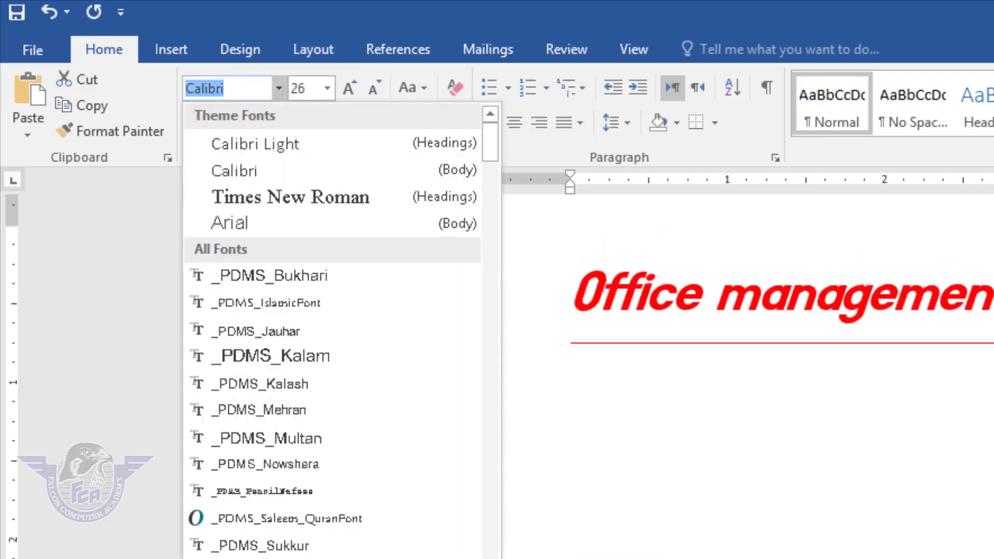
{"action": "left_click", "coordinate": [239, 402]}
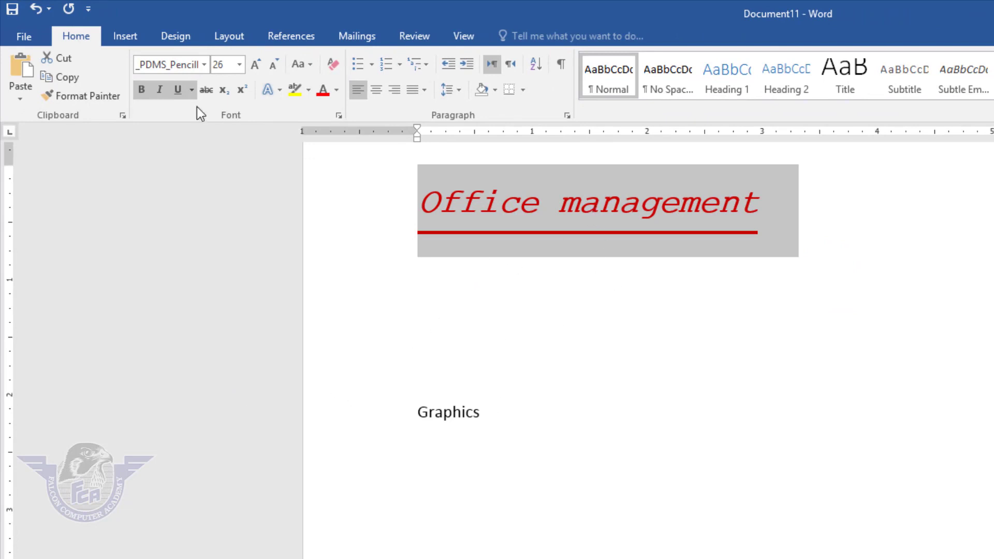
{"action": "left_click", "coordinate": [105, 95]}
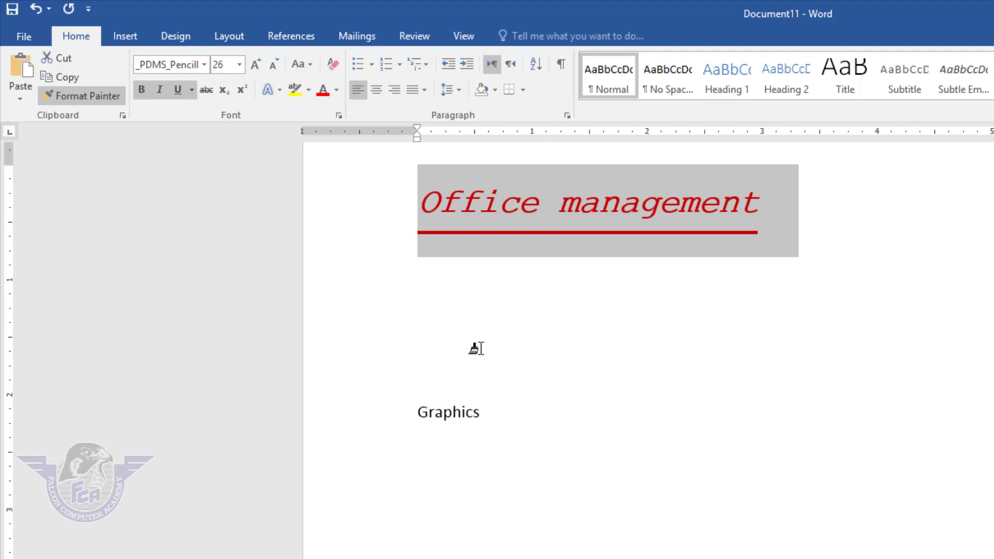
- Paint the heading's red, italic, underlined 26-pt formatting onto 'Graphics', then select both lines
{"action": "left_click_drag", "start_coordinate": [484, 414], "coordinate": [388, 421]}
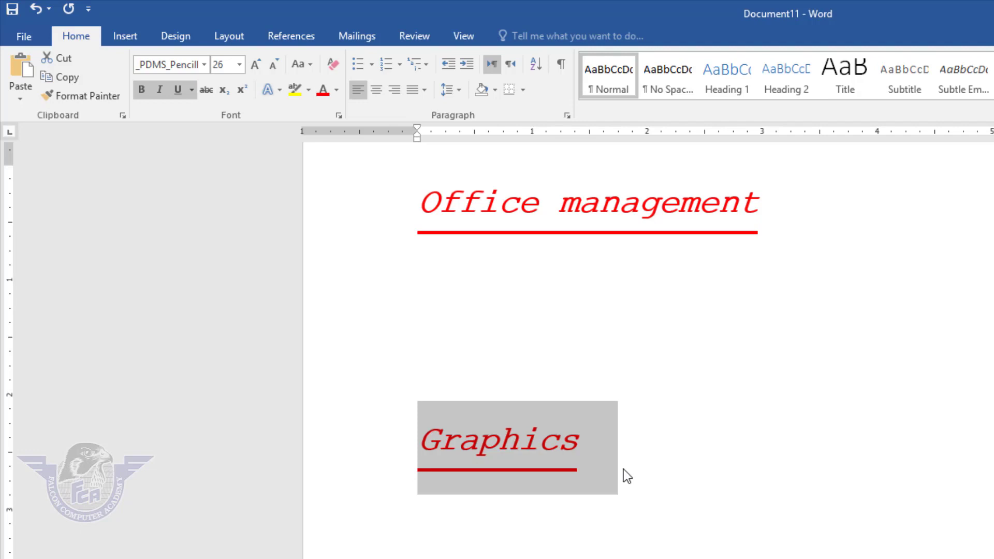
{"action": "mouse_move", "coordinate": [640, 466]}
{"action": "left_mouse_down"}
{"action": "mouse_move", "coordinate": [400, 295]}
{"action": "mouse_move", "coordinate": [392, 209]}
{"action": "left_mouse_up"}
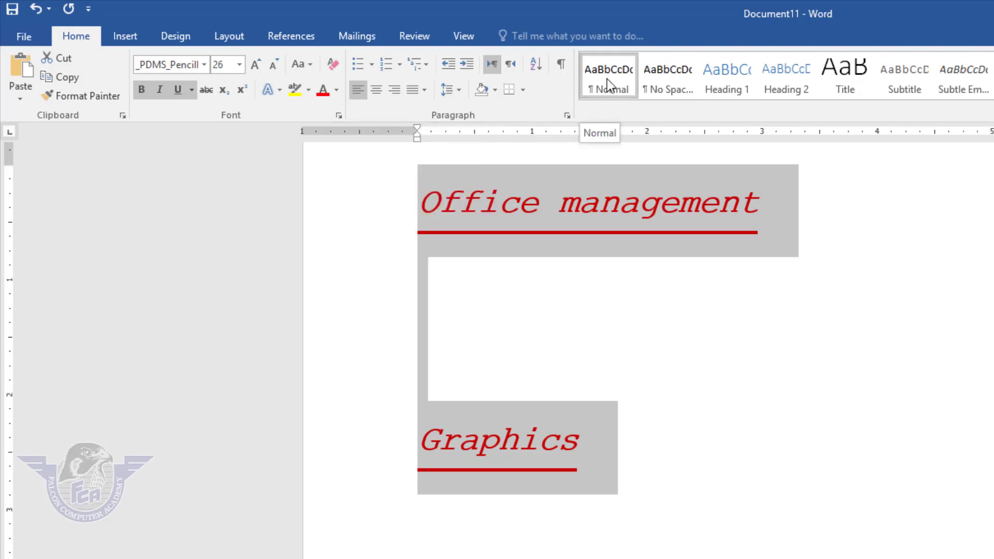
- Clear all formatting from the two selected headings, then delete them
{"action": "left_click", "coordinate": [335, 67]}
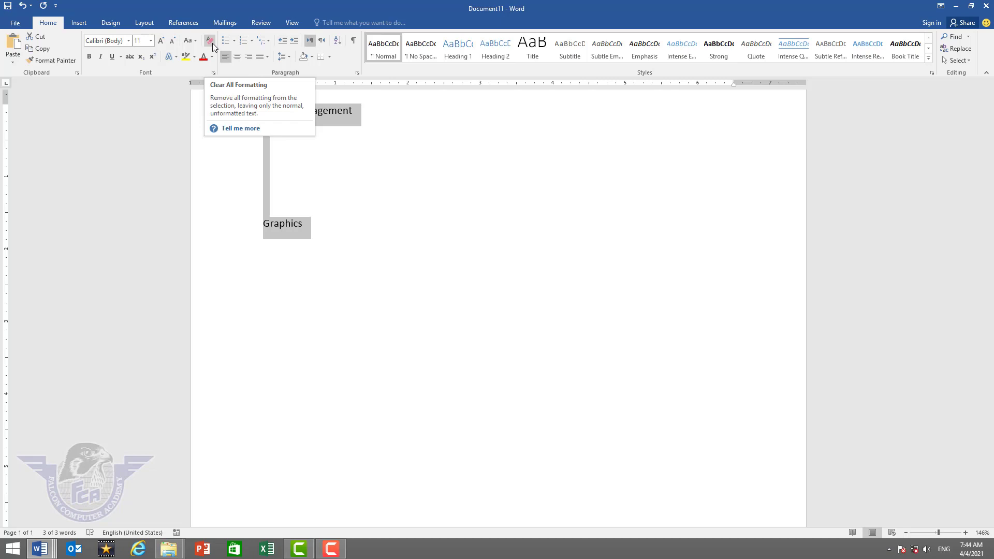
{"action": "key", "text": "Delete"}
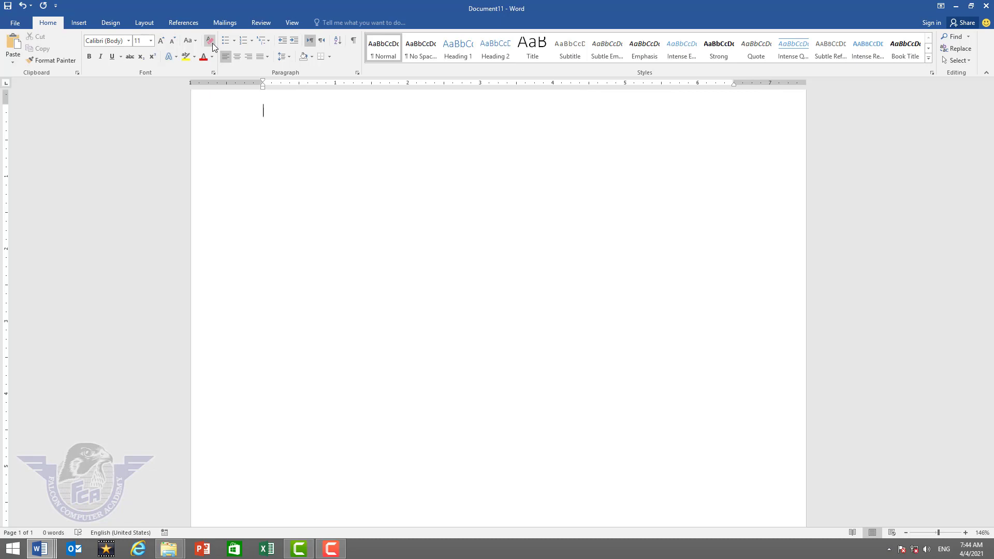
- Type the first six first names of the list, one per line
{"action": "type", "text": "zahid"}
{"action": "key", "text": "Return"}
{"action": "type", "text": "zeeshan"}
{"action": "key", "text": "Return"}
{"action": "type", "text": "ma"}
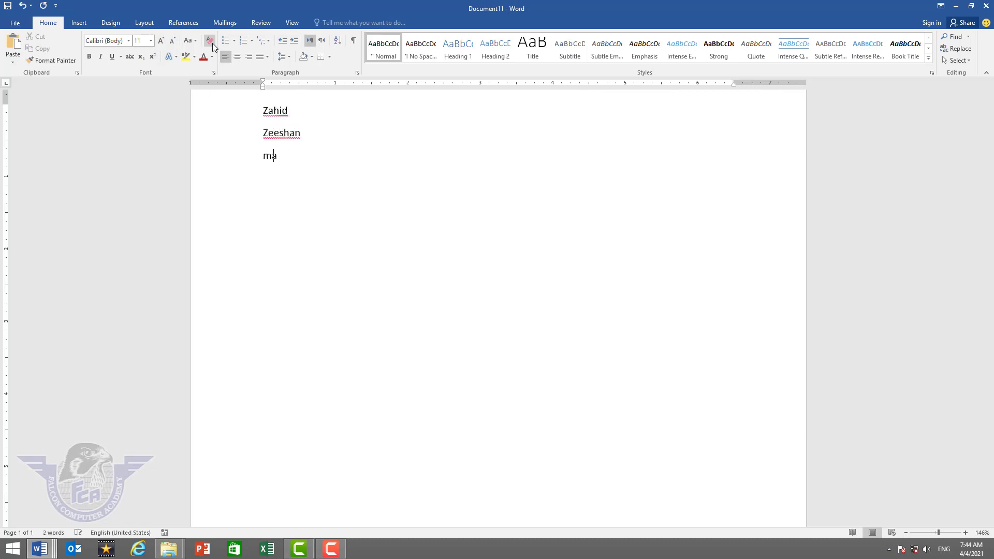
{"action": "type", "text": "jid"}
{"action": "key", "text": "Return"}
{"action": "type", "text": "yasir"}
{"action": "key", "text": "Return"}
{"action": "type", "text": "dee"}
{"action": "type", "text": "pak"}
{"action": "key", "text": "Return"}
{"action": "type", "text": "umair"}
{"action": "key", "text": "Return"}
- Type six more first names, one per line, fixing typos to finish the twelve-name list
{"action": "type", "text": "Cha"}
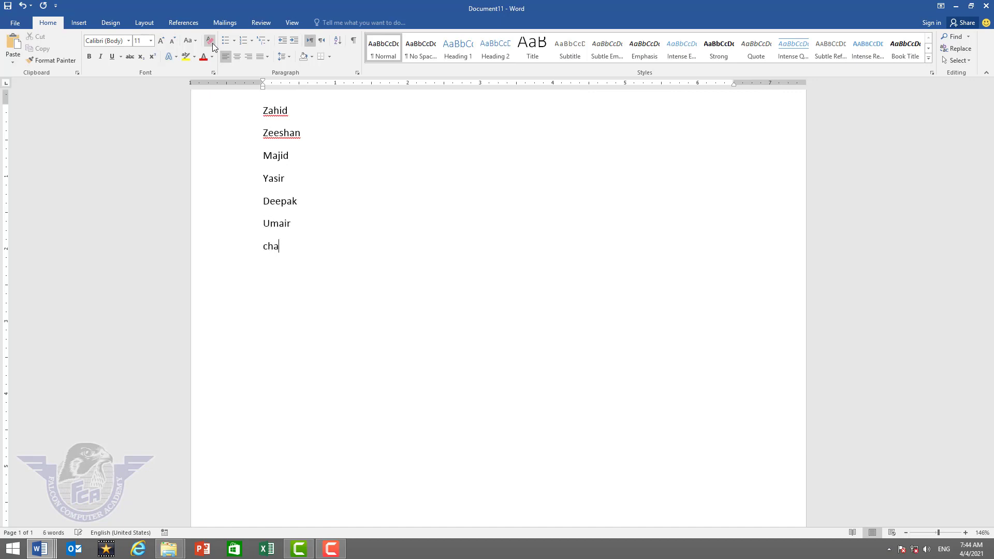
{"action": "type", "text": "nd"}
{"action": "key", "text": "Return"}
{"action": "type", "text": "anis"}
{"action": "key", "text": "BackSpace"}
{"action": "type", "text": "l"}
{"action": "key", "text": "Return"}
{"action": "type", "text": "j"}
{"action": "type", "text": "aved"}
{"action": "key", "text": "Return"}
{"action": "type", "text": "g"}
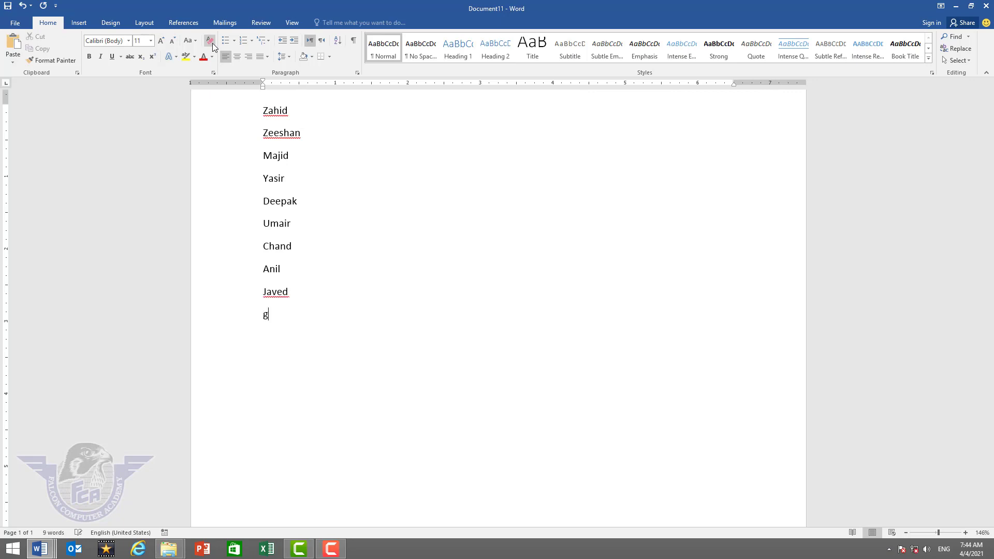
{"action": "type", "text": "opal"}
{"action": "key", "text": "Return"}
{"action": "type", "text": "ma"}
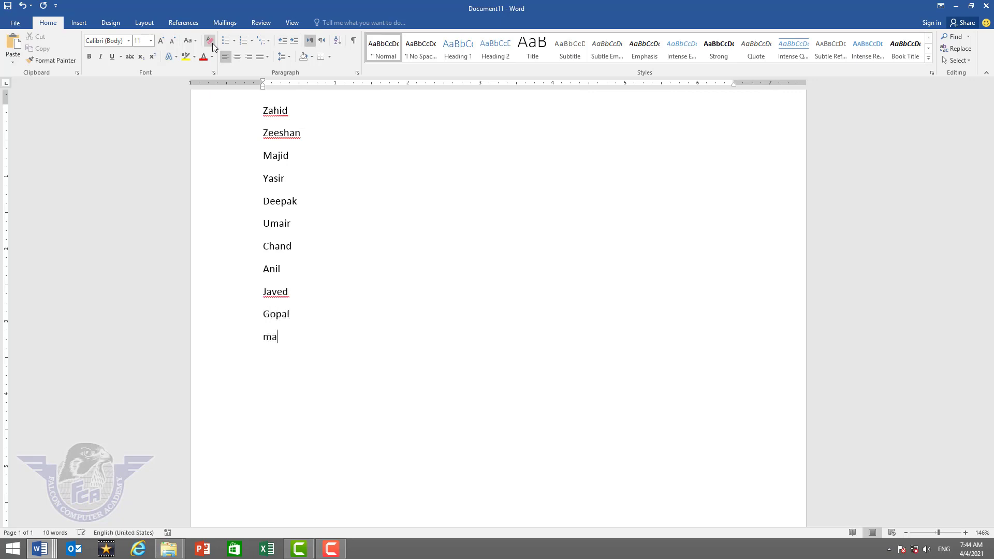
{"action": "type", "text": "j"}
{"action": "key", "text": "BackSpace"}
{"action": "key", "text": "BackSpace"}
{"action": "key", "text": "BackSpace"}
{"action": "type", "text": "farooq"}
{"action": "key", "text": "Return"}
{"action": "type", "text": "bi"}
{"action": "type", "text": "lal"}
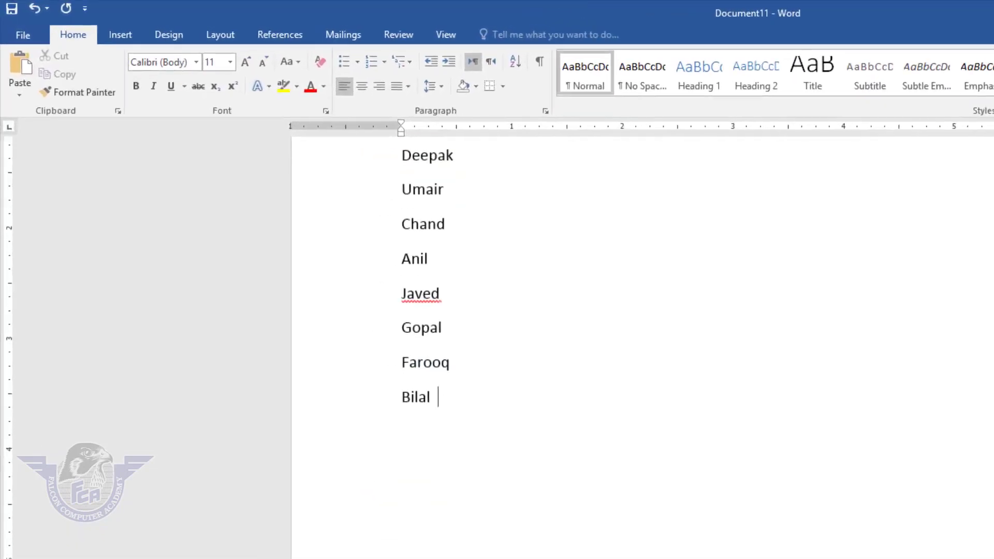
{"action": "scroll", "coordinate": [557, 319], "scroll_direction": "up", "scroll_amount": 3}
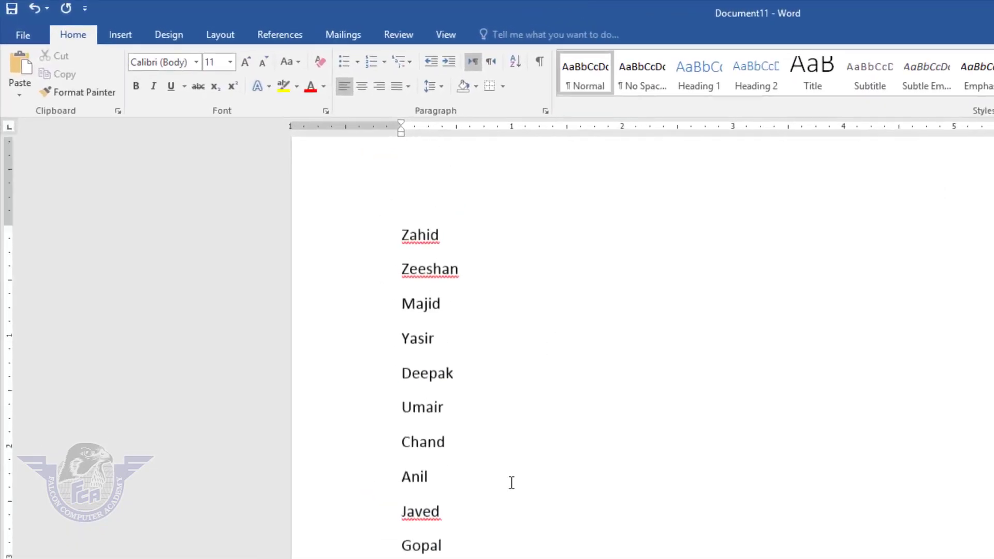
- Select the whole name list and sort it ascending, A to Z
{"action": "left_click_drag", "start_coordinate": [354, 546], "coordinate": [390, 240]}
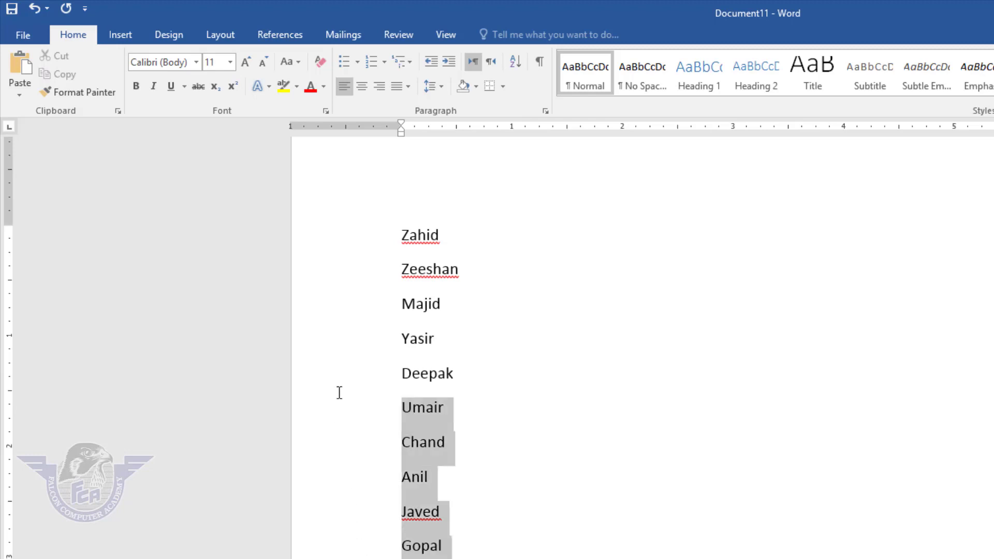
{"action": "left_click", "coordinate": [515, 61]}
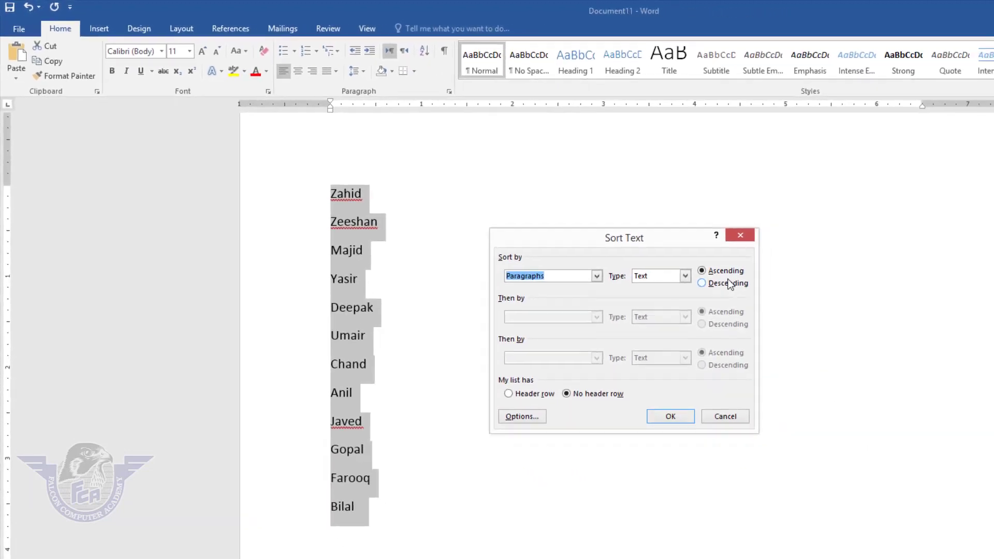
{"action": "left_click", "coordinate": [738, 274]}
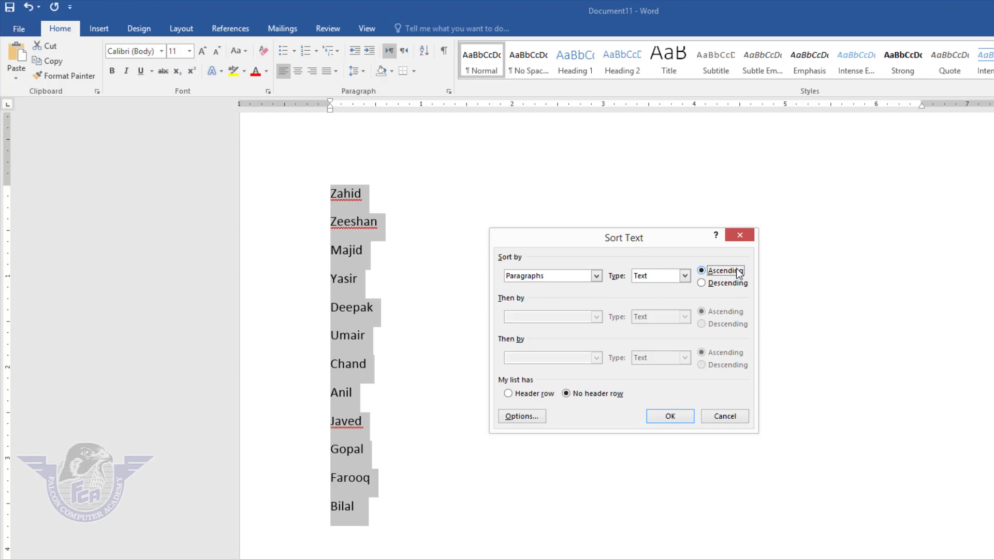
{"action": "left_click", "coordinate": [668, 417]}
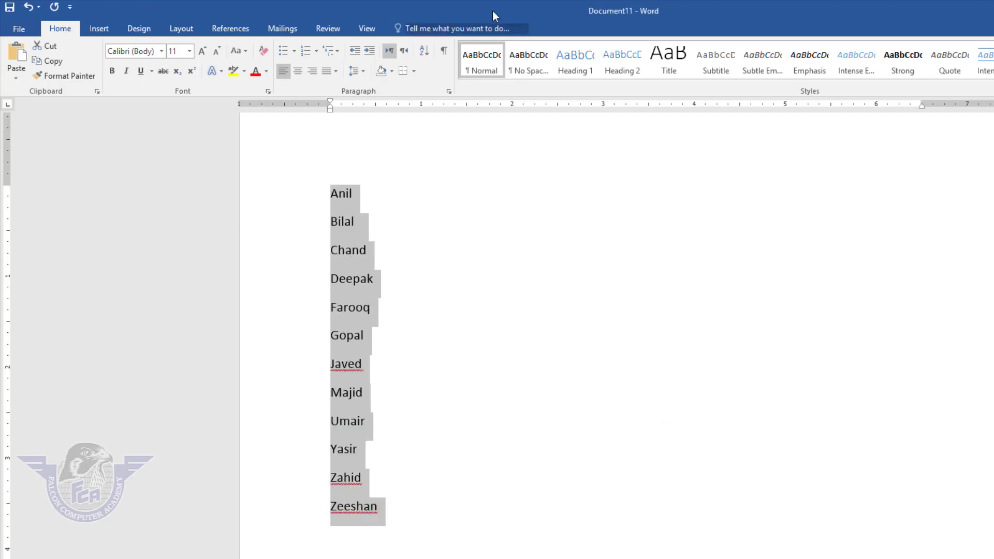
- Re-sort the names descending, Z to A, then delete the entire list
{"action": "left_click", "coordinate": [424, 51]}
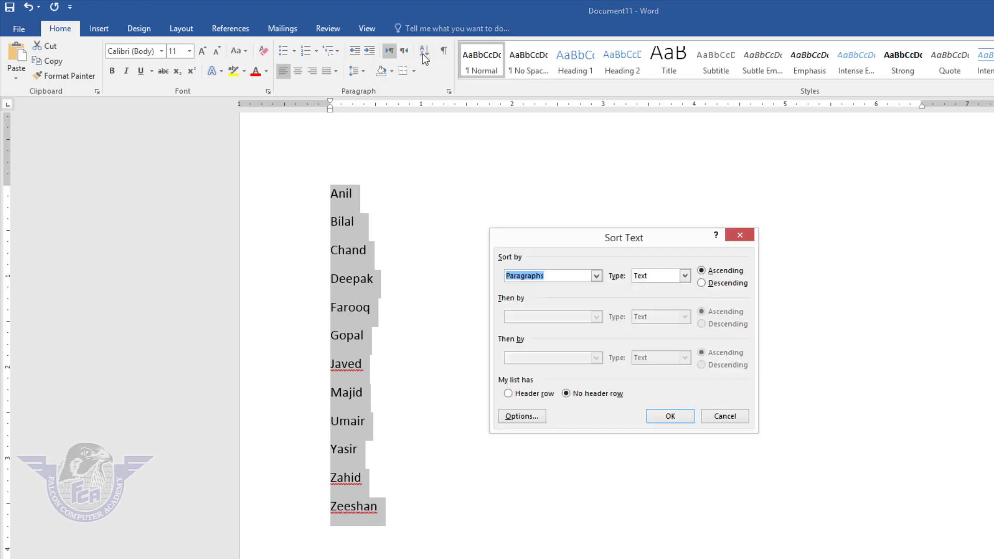
{"action": "left_click", "coordinate": [722, 284]}
{"action": "left_click", "coordinate": [684, 418]}
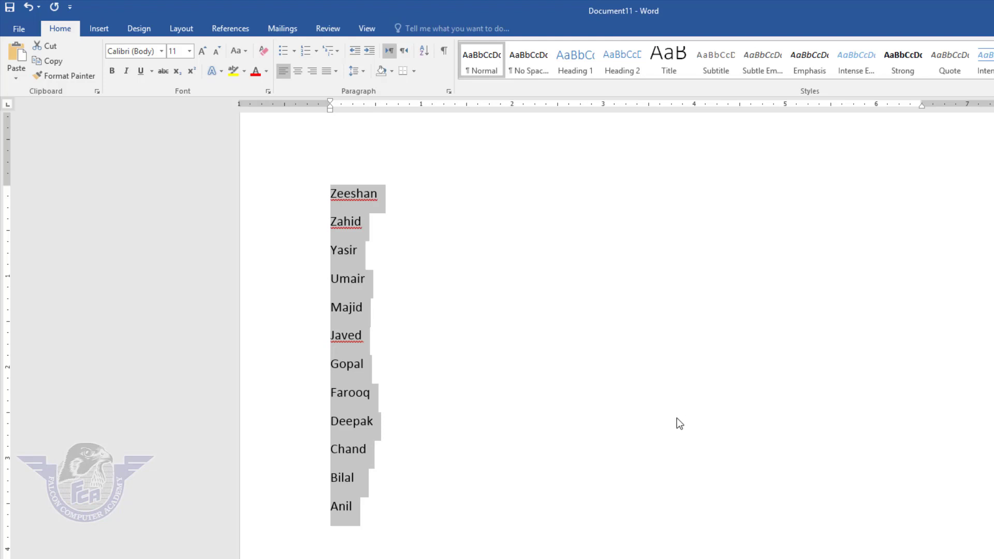
{"action": "key", "text": "Delete"}
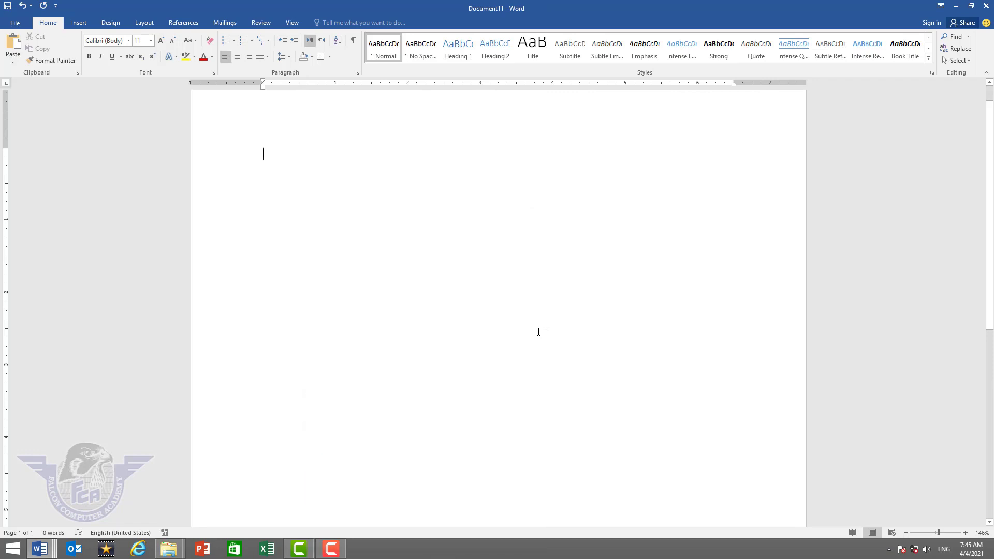
- Type a tab-separated heading row: name, class, roll no, subject, marks, result
{"action": "type", "text": "name"}
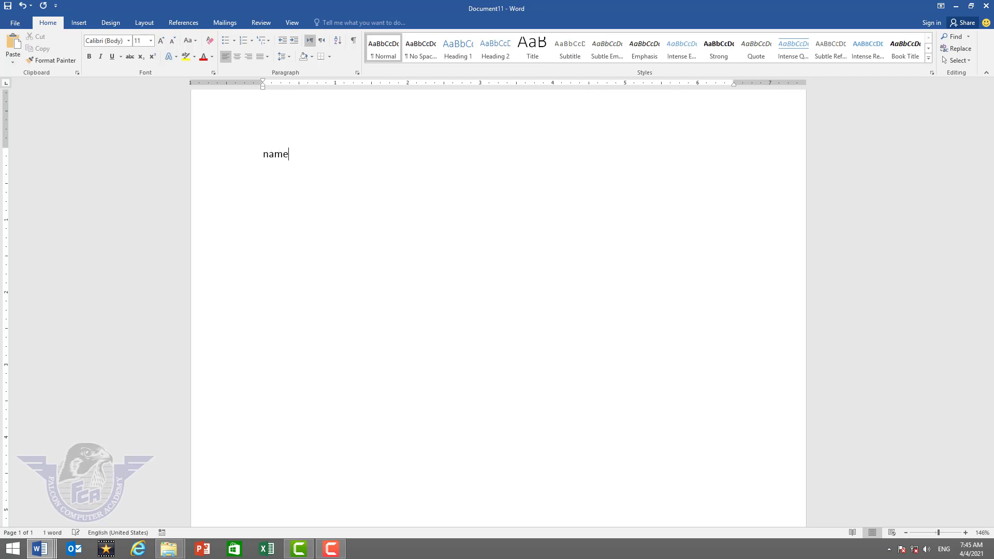
{"action": "key", "text": "Tab"}
{"action": "key", "text": "Tab"}
{"action": "type", "text": "cla"}
{"action": "type", "text": "ss roll no "}
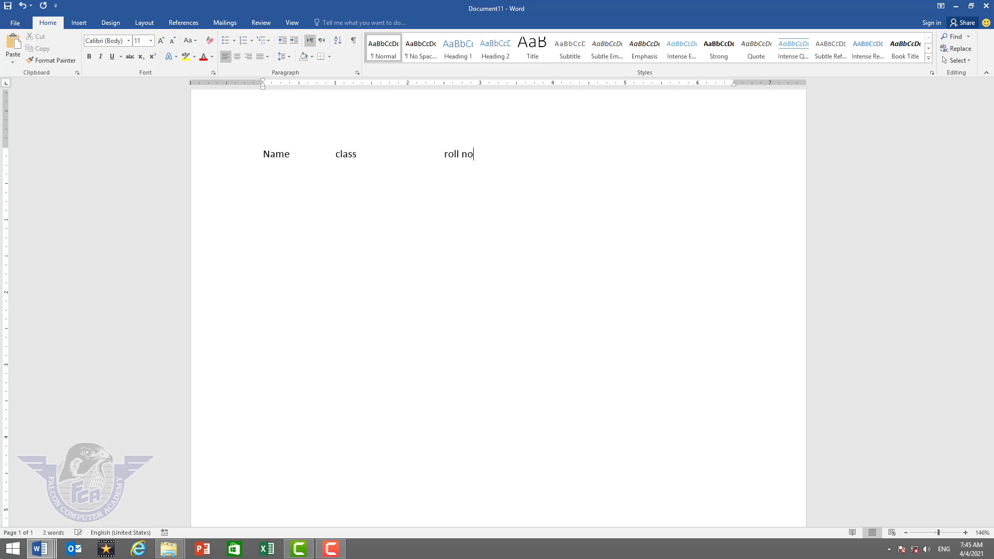
{"action": "type", "text": "subject "}
{"action": "type", "text": "mar"}
{"action": "type", "text": "ks re"}
{"action": "type", "text": "sult"}
{"action": "key", "text": "Return"}
{"action": "left_click", "coordinate": [354, 42]}
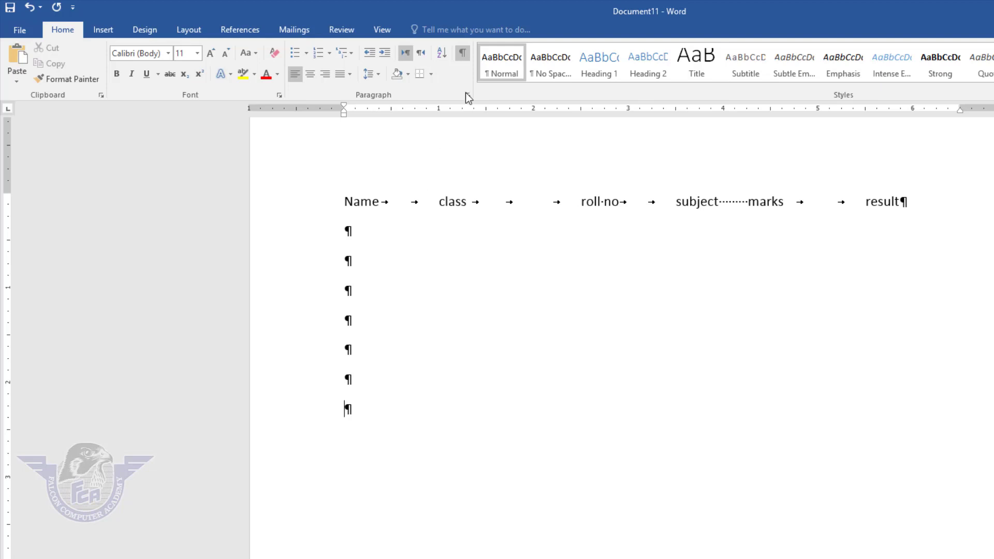
{"action": "left_click", "coordinate": [463, 54]}
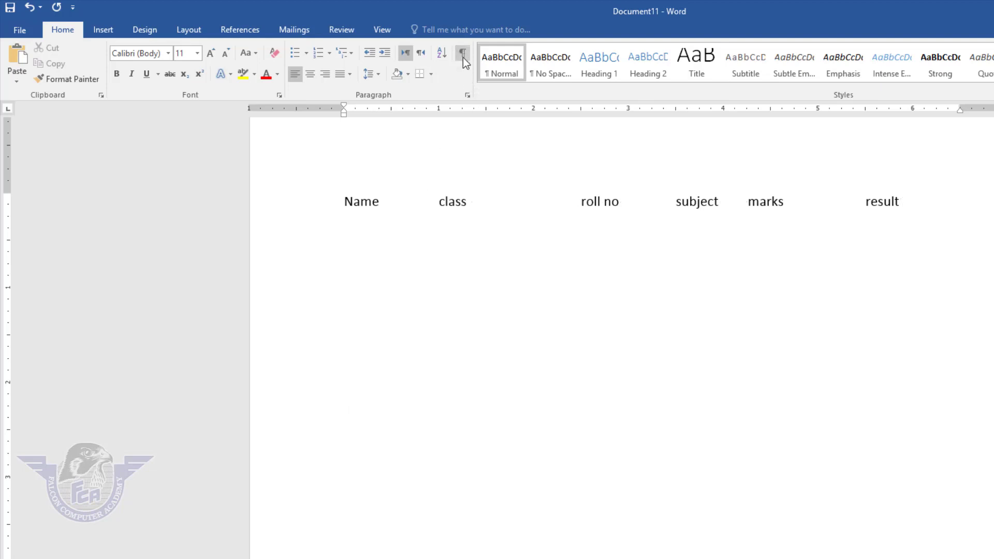
{"action": "key", "text": "BackSpace"}
{"action": "key", "text": "BackSpace"}
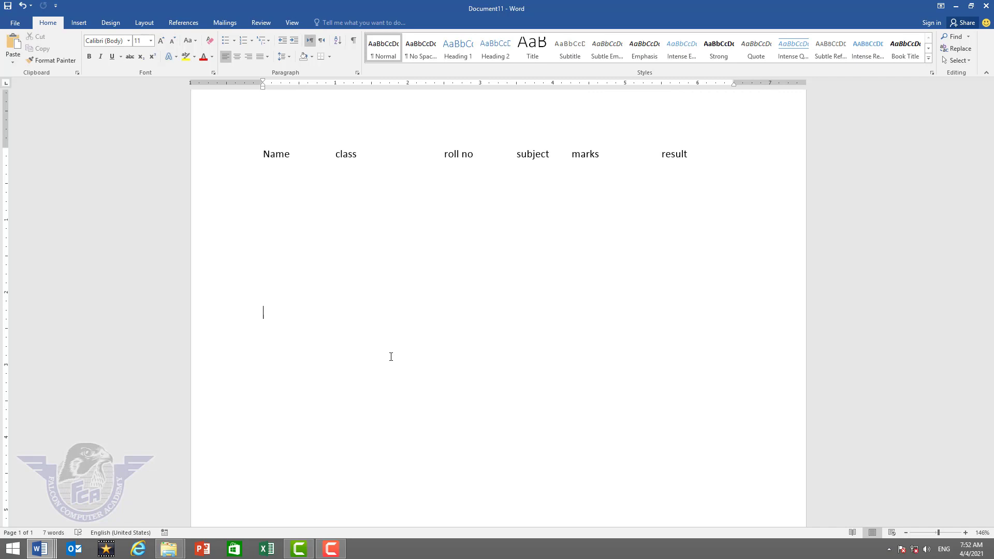
- Create a new blank document from the File menu
{"action": "left_click", "coordinate": [24, 22]}
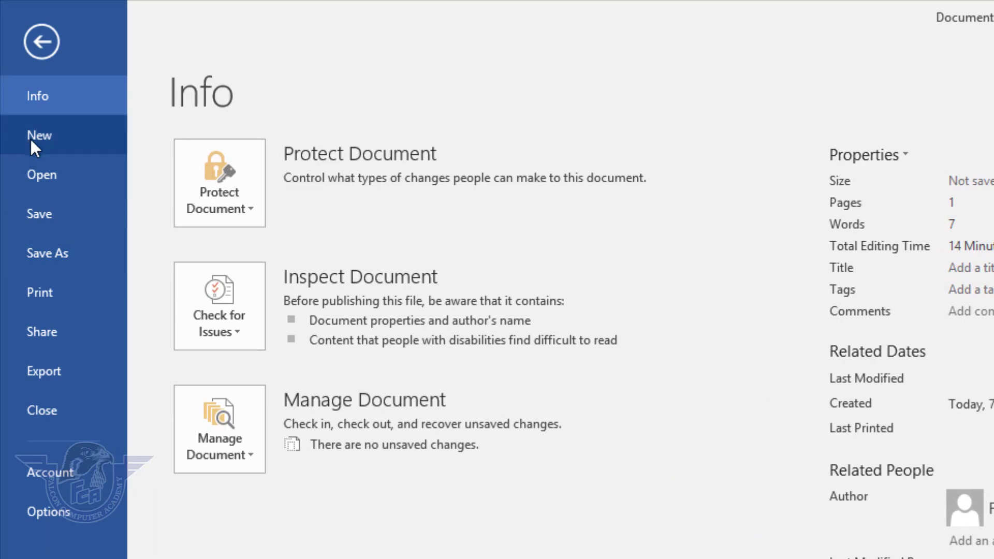
{"action": "left_click", "coordinate": [37, 136]}
{"action": "left_click", "coordinate": [278, 279]}
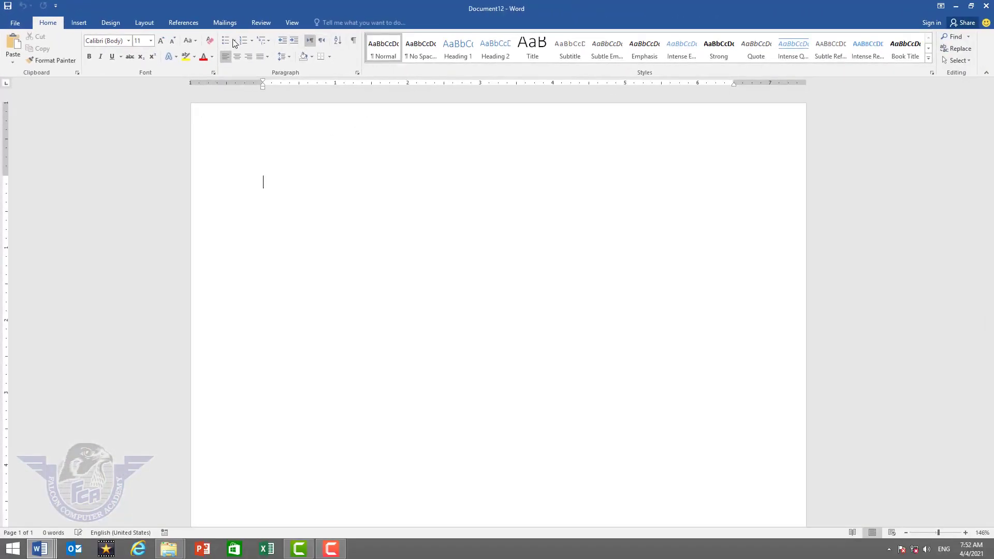
- Launch the Step-by-Step Mail Merge Wizard from the Mailings tab
{"action": "left_click", "coordinate": [226, 23]}
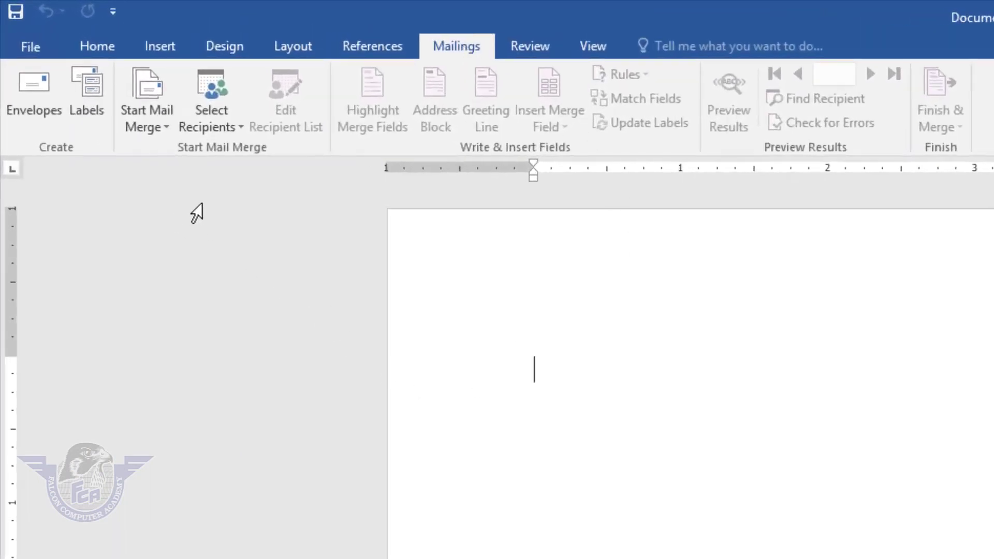
{"action": "left_click", "coordinate": [165, 130]}
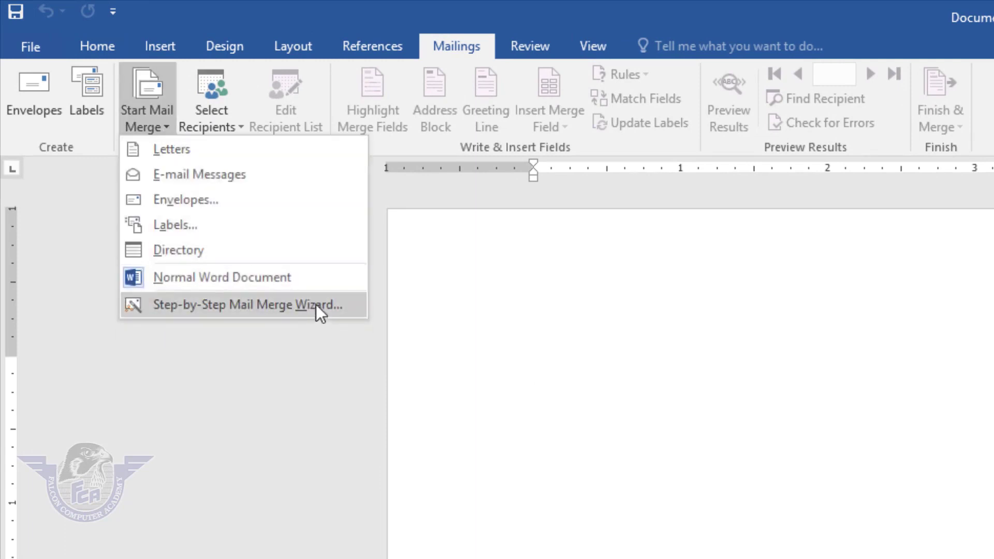
{"action": "left_click", "coordinate": [316, 305]}
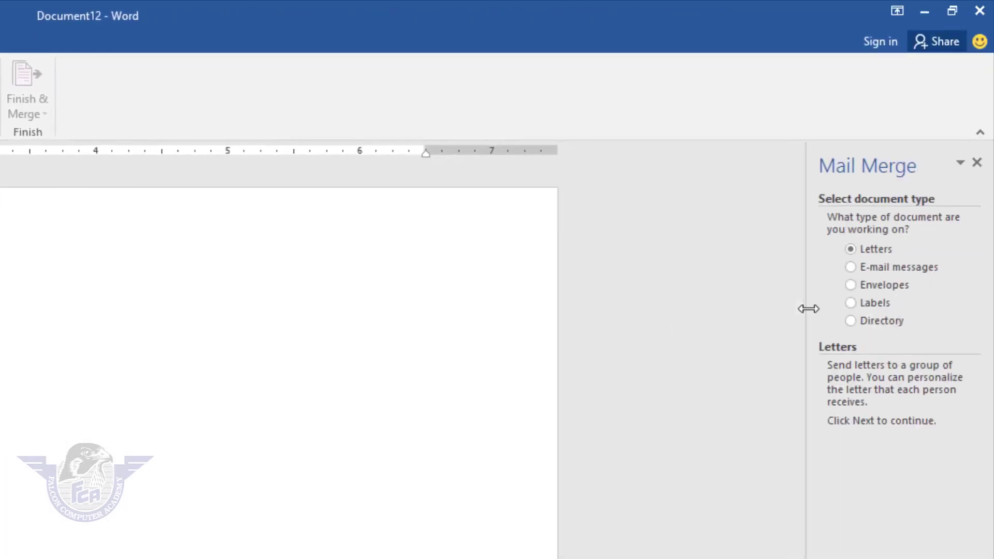
- Widen the Mail Merge pane, advance to Select recipients, and choose Type a new list
{"action": "left_click_drag", "start_coordinate": [808, 309], "coordinate": [592, 313]}
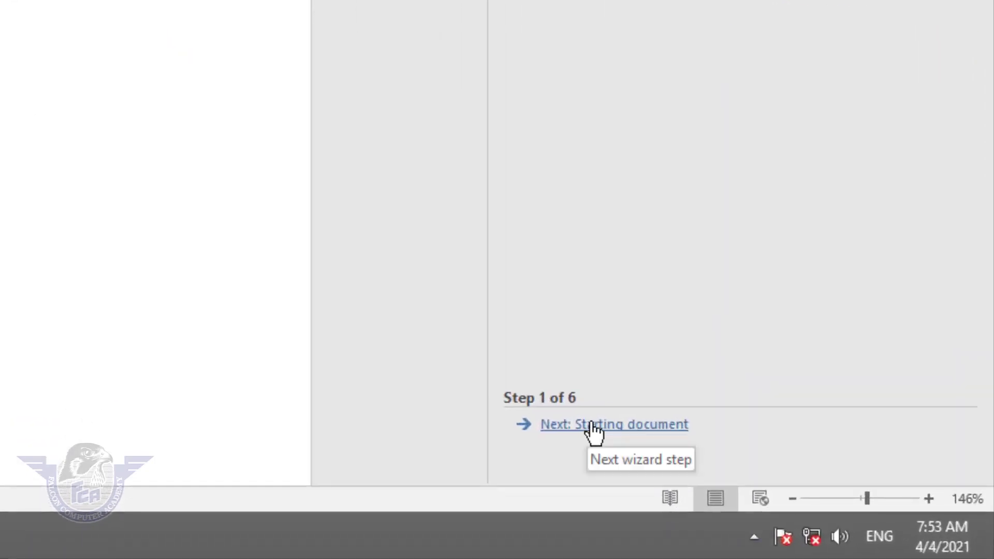
{"action": "left_click", "coordinate": [590, 425]}
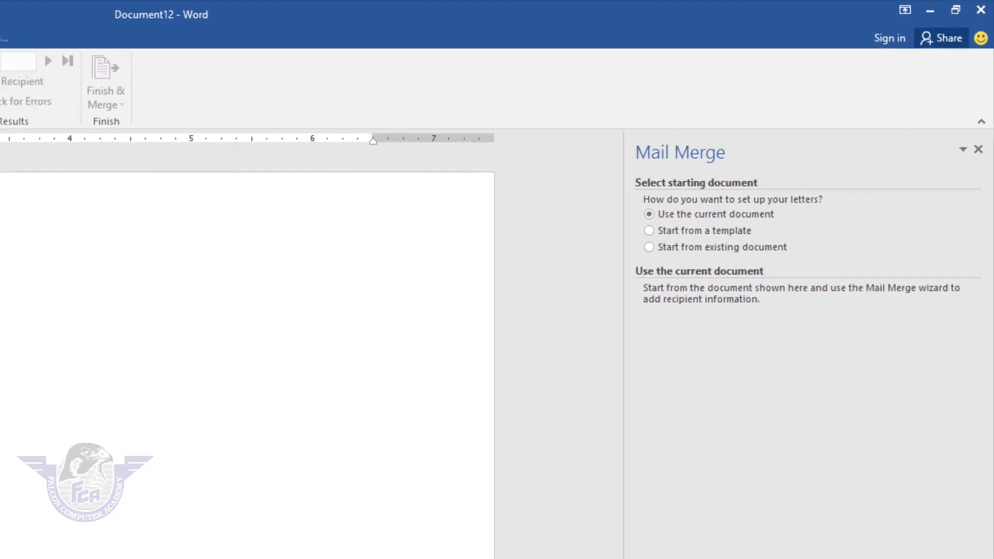
{"action": "left_click", "coordinate": [801, 500]}
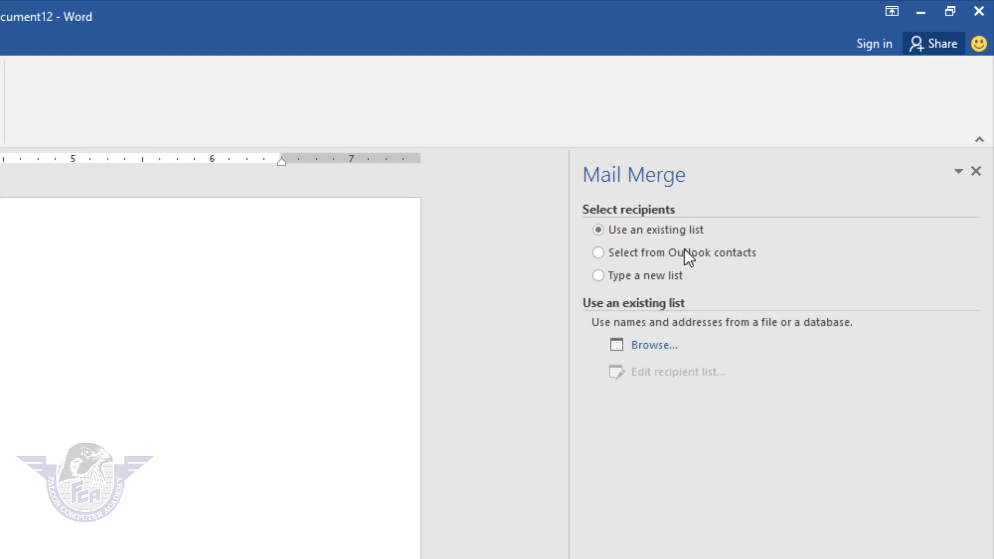
{"action": "left_click", "coordinate": [634, 278]}
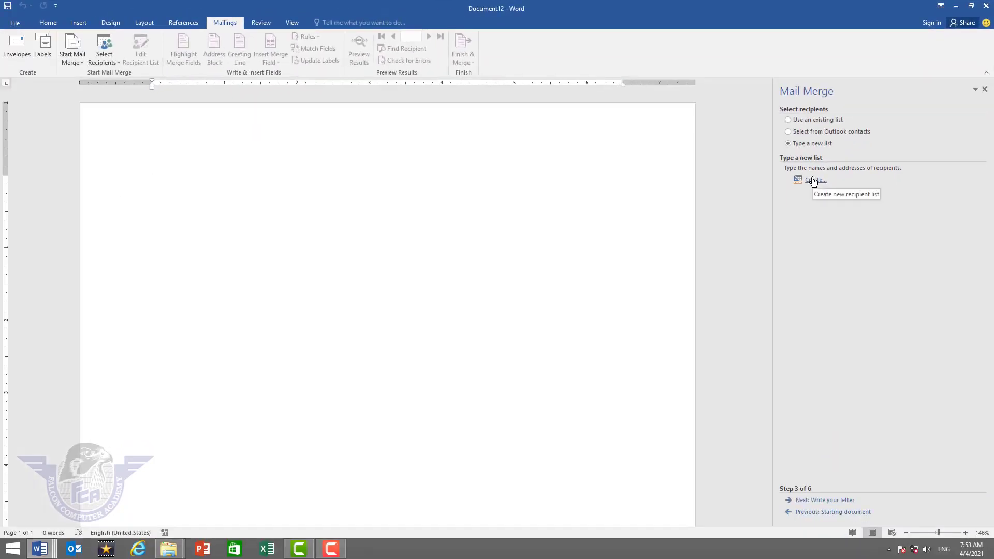
- Open the New Address List dialog with Create and scroll across its columns
{"action": "left_click", "coordinate": [813, 180]}
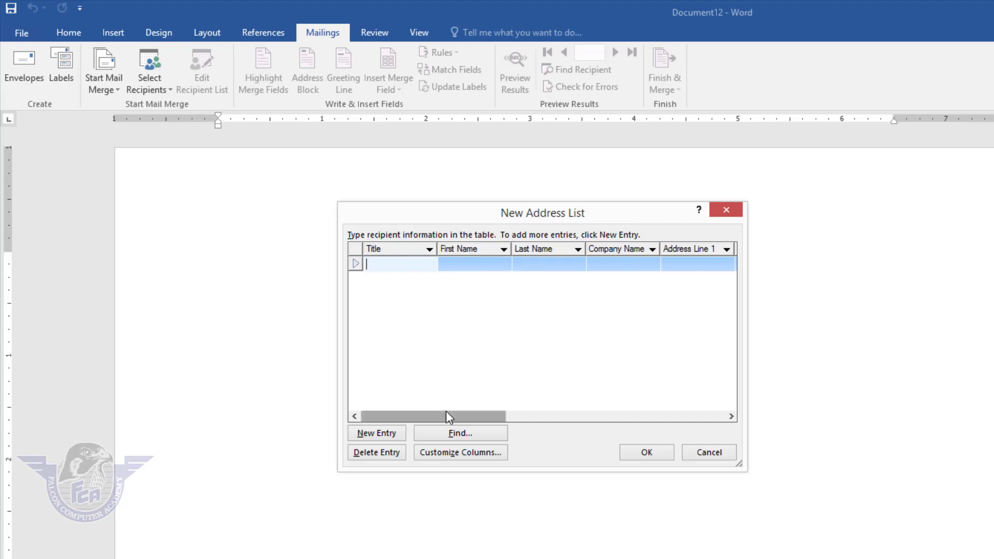
{"action": "mouse_move", "coordinate": [446, 411]}
{"action": "left_mouse_down"}
{"action": "mouse_move", "coordinate": [603, 404]}
{"action": "mouse_move", "coordinate": [629, 421]}
{"action": "mouse_move", "coordinate": [401, 402]}
{"action": "left_mouse_up"}
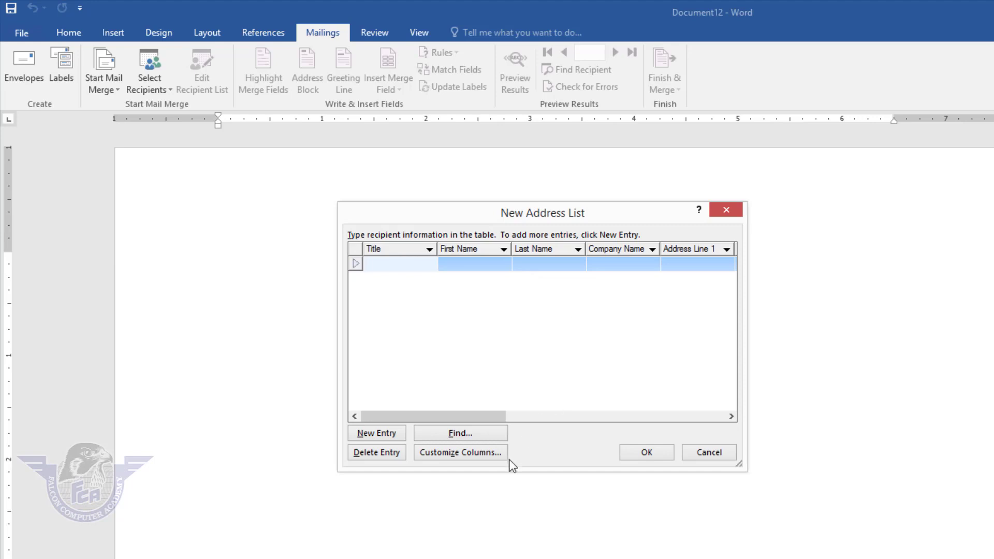
- In Customize Address List, delete the Title, Last Name, Address Line 2 and State fields
{"action": "left_click", "coordinate": [434, 454]}
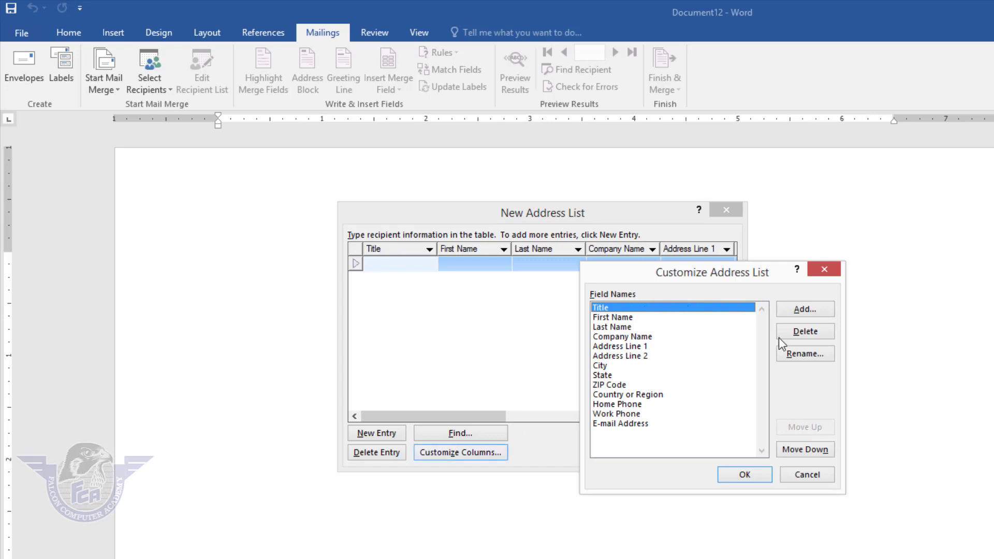
{"action": "left_click", "coordinate": [804, 332]}
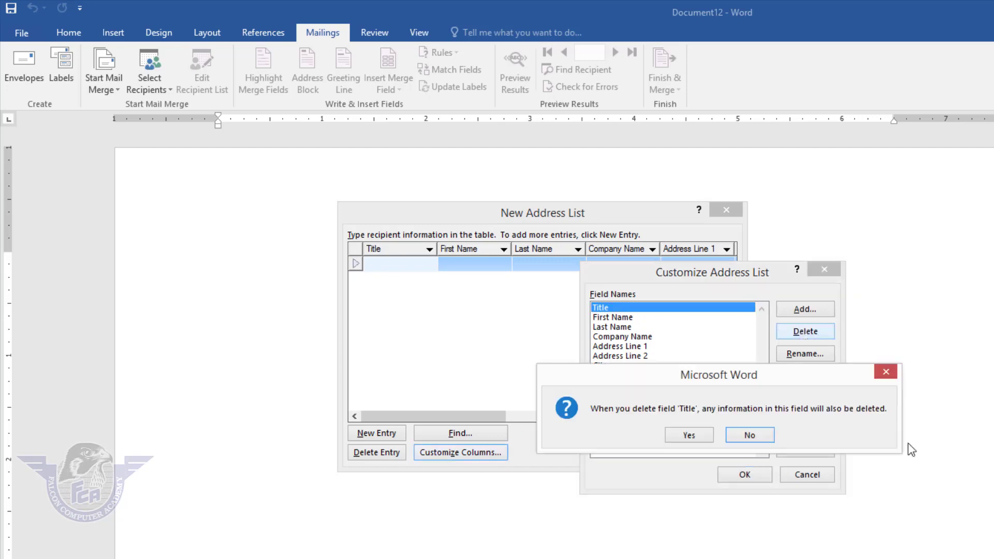
{"action": "left_click", "coordinate": [689, 435]}
{"action": "left_click", "coordinate": [629, 317]}
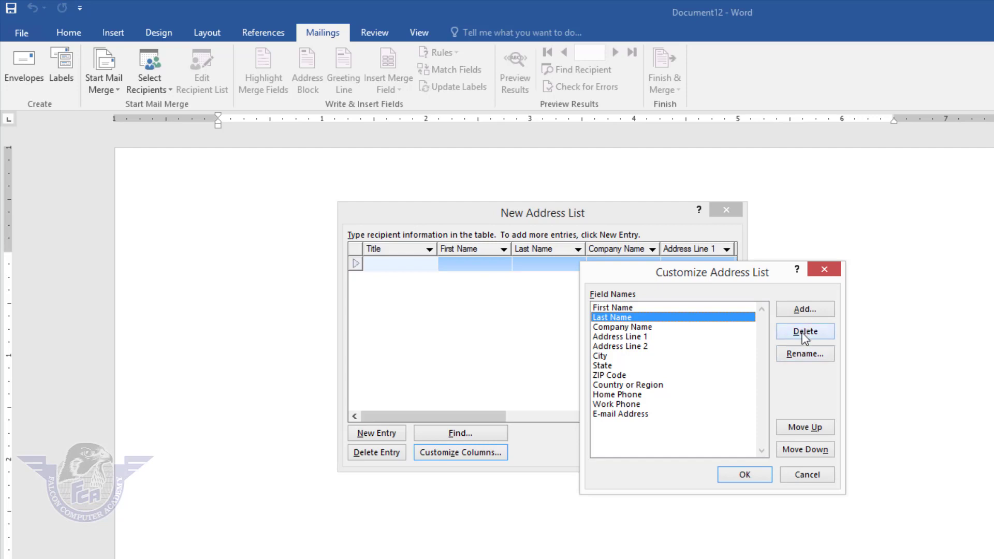
{"action": "left_click", "coordinate": [804, 332]}
{"action": "left_click", "coordinate": [690, 435]}
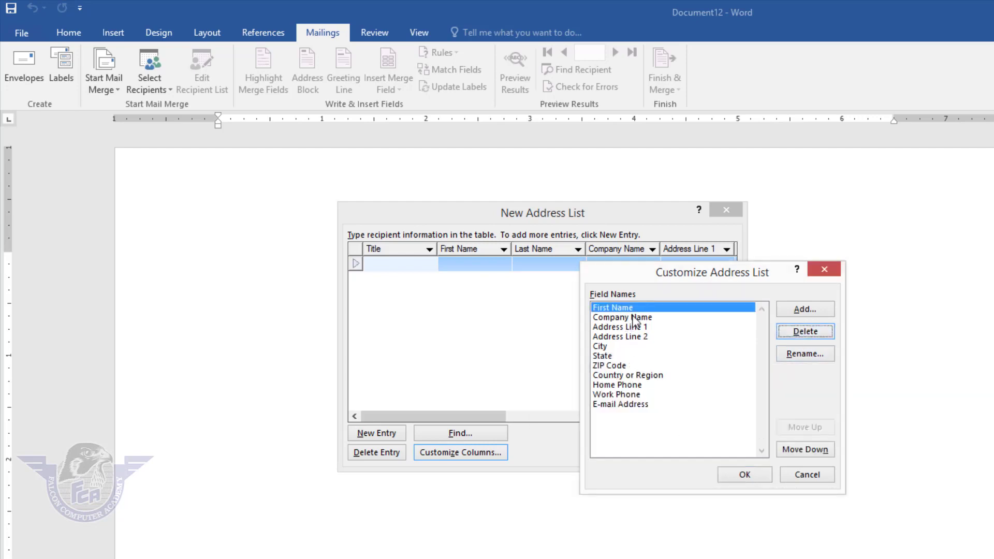
{"action": "left_click_drag", "start_coordinate": [635, 320], "coordinate": [641, 337]}
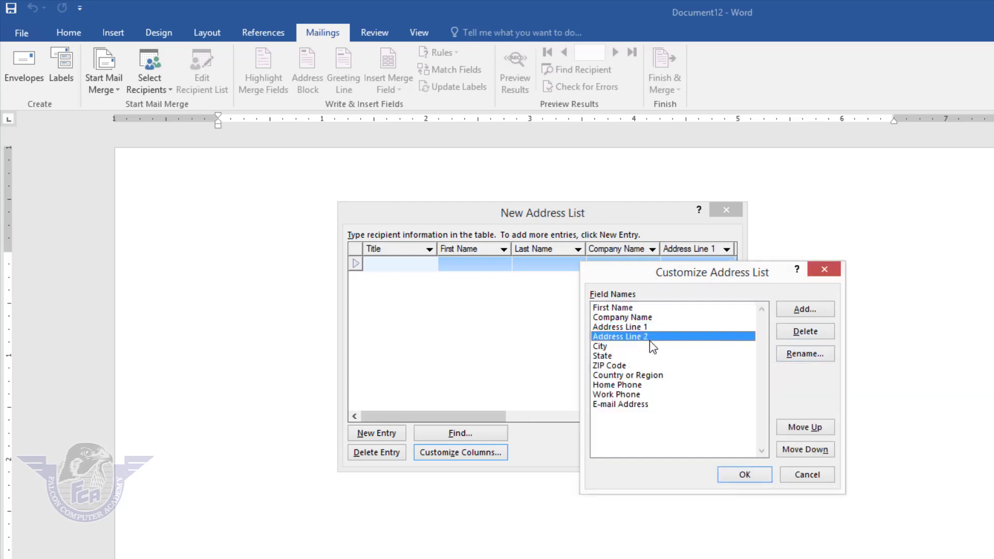
{"action": "left_click", "coordinate": [805, 332]}
{"action": "left_click", "coordinate": [689, 435]}
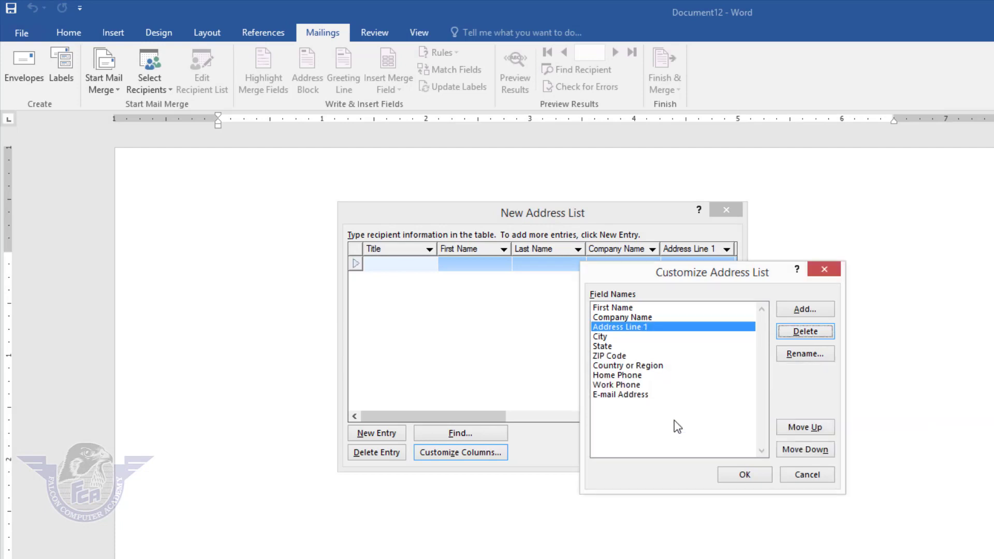
{"action": "left_click", "coordinate": [601, 346]}
{"action": "left_click", "coordinate": [817, 337]}
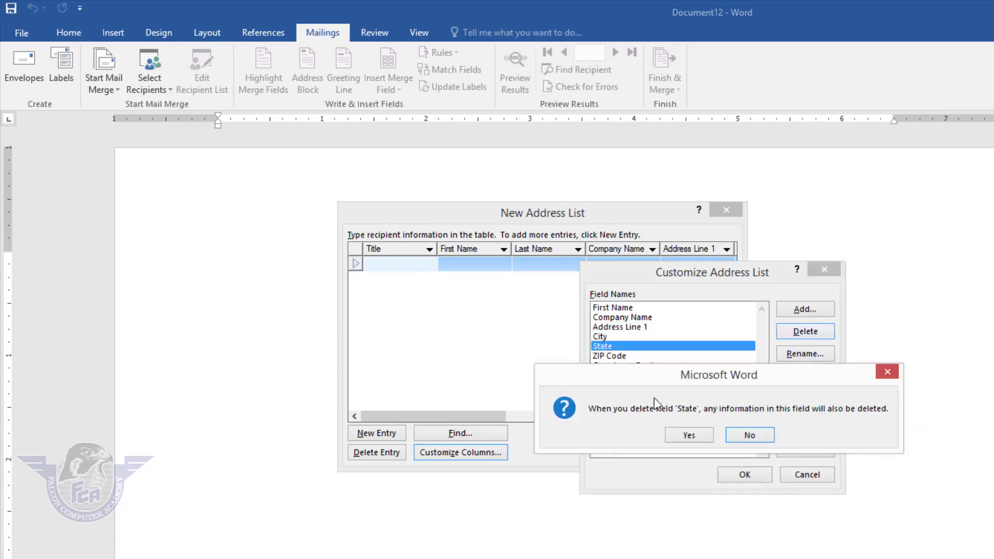
{"action": "left_click", "coordinate": [689, 434]}
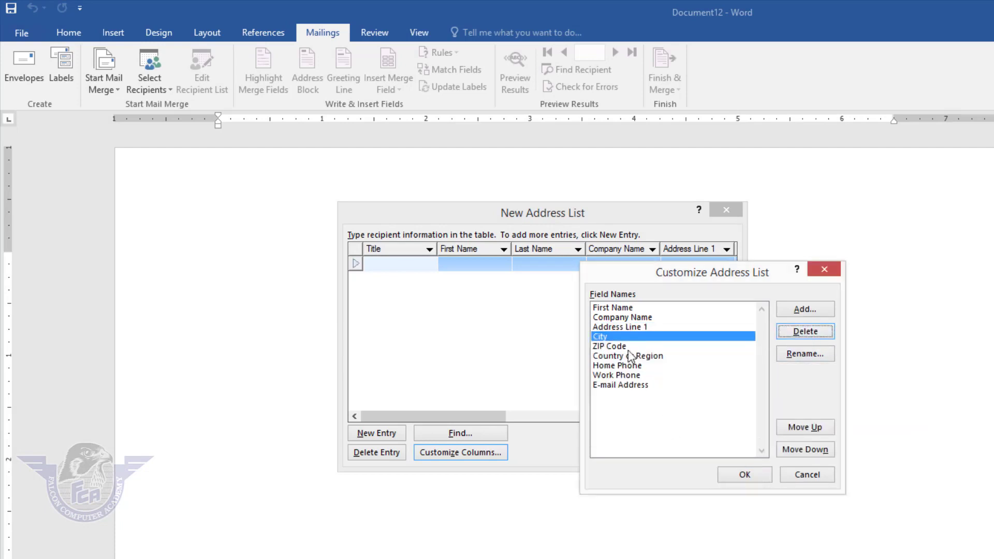
- Delete the ZIP Code, Country or Region, Home Phone and E-mail Address fields, then confirm
{"action": "left_click", "coordinate": [611, 346]}
{"action": "left_click", "coordinate": [787, 333]}
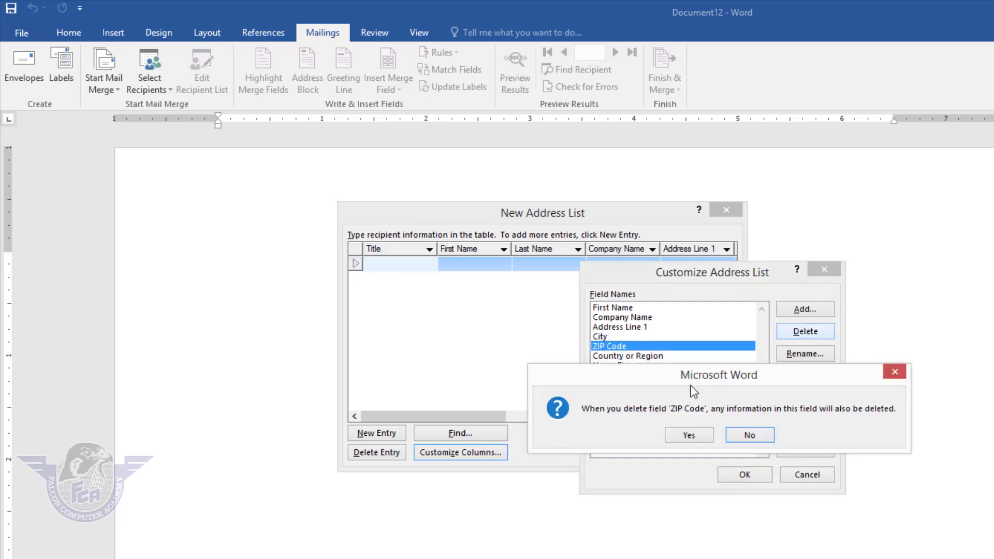
{"action": "left_click", "coordinate": [689, 435]}
{"action": "left_click", "coordinate": [663, 348]}
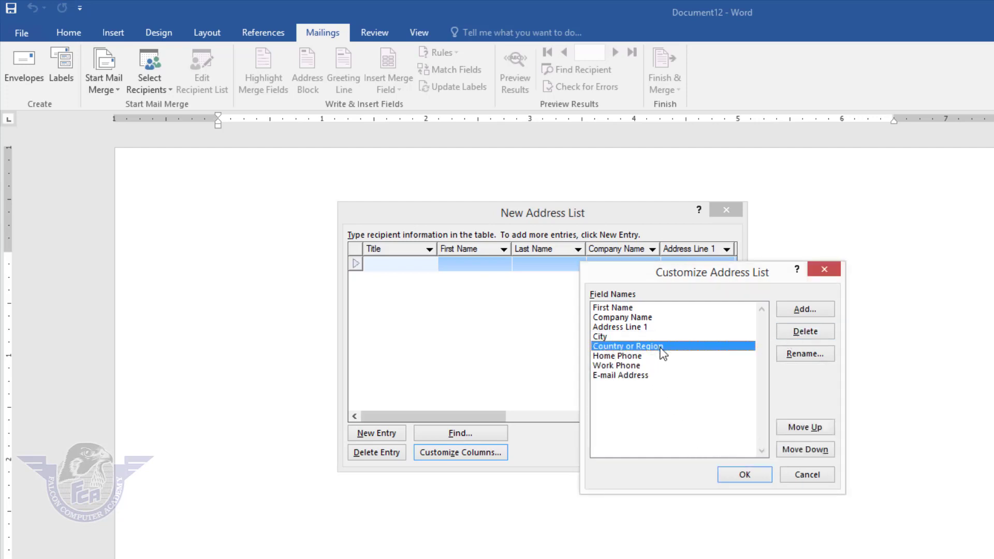
{"action": "left_click", "coordinate": [821, 334]}
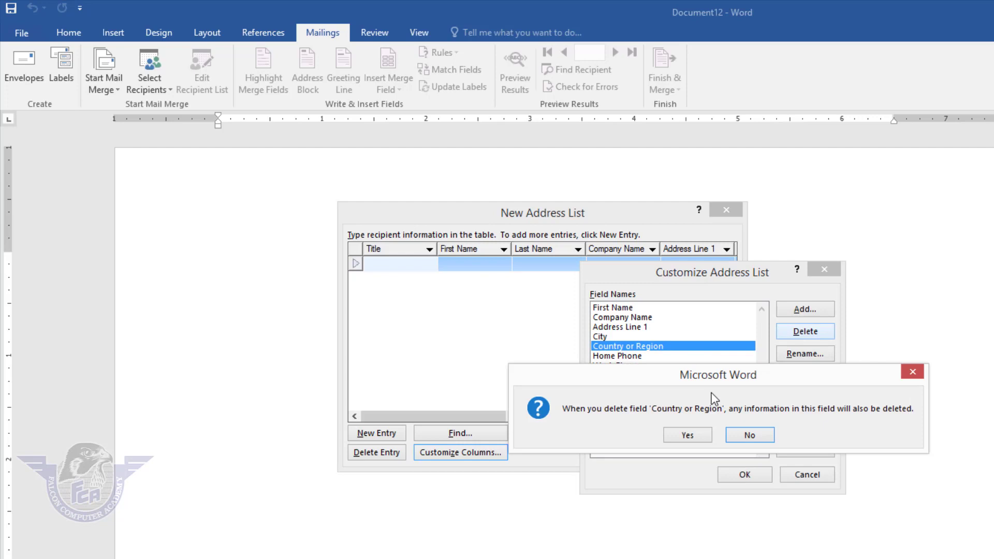
{"action": "left_click", "coordinate": [688, 435]}
{"action": "left_click", "coordinate": [615, 345]}
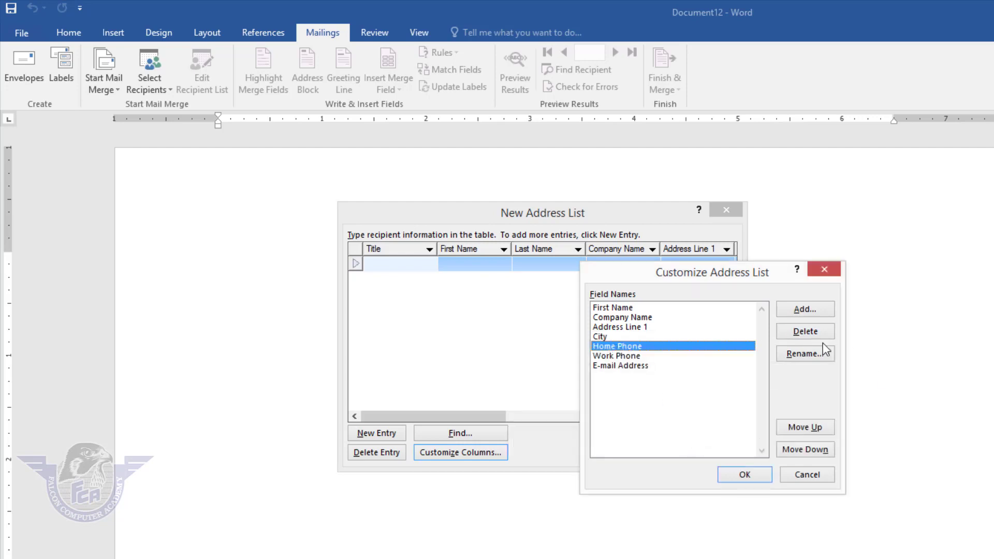
{"action": "left_click", "coordinate": [805, 334]}
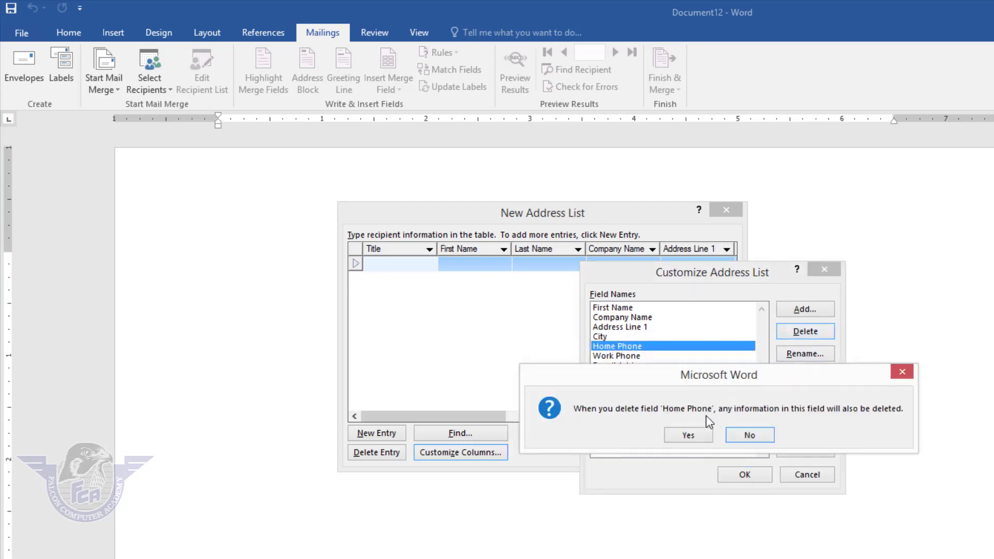
{"action": "left_click", "coordinate": [683, 432]}
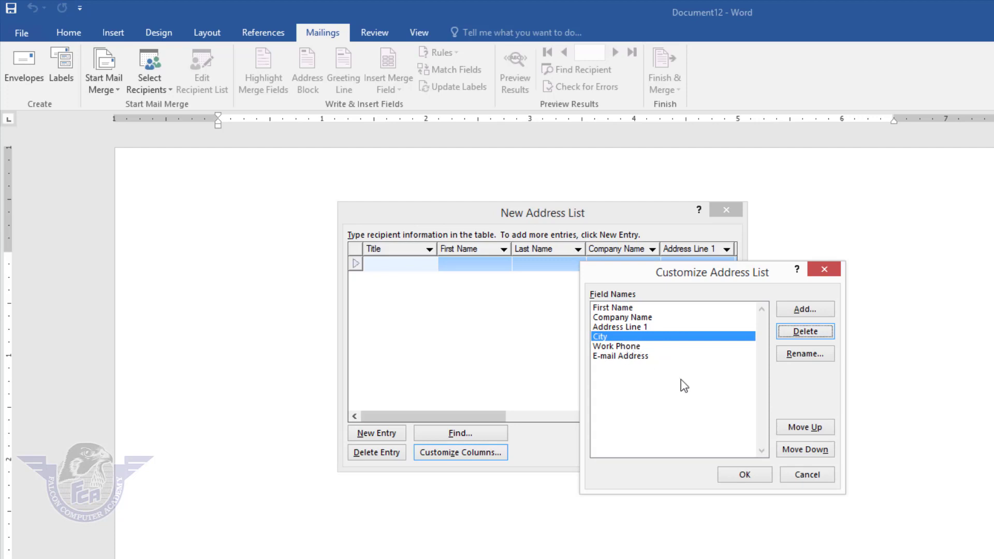
{"action": "left_click", "coordinate": [622, 356]}
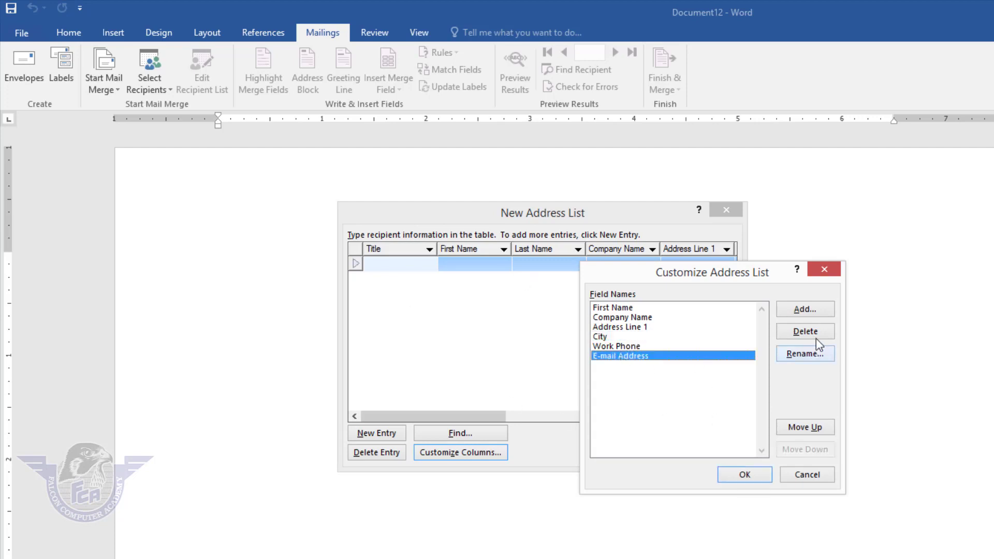
{"action": "left_click", "coordinate": [813, 334]}
{"action": "left_click", "coordinate": [698, 434]}
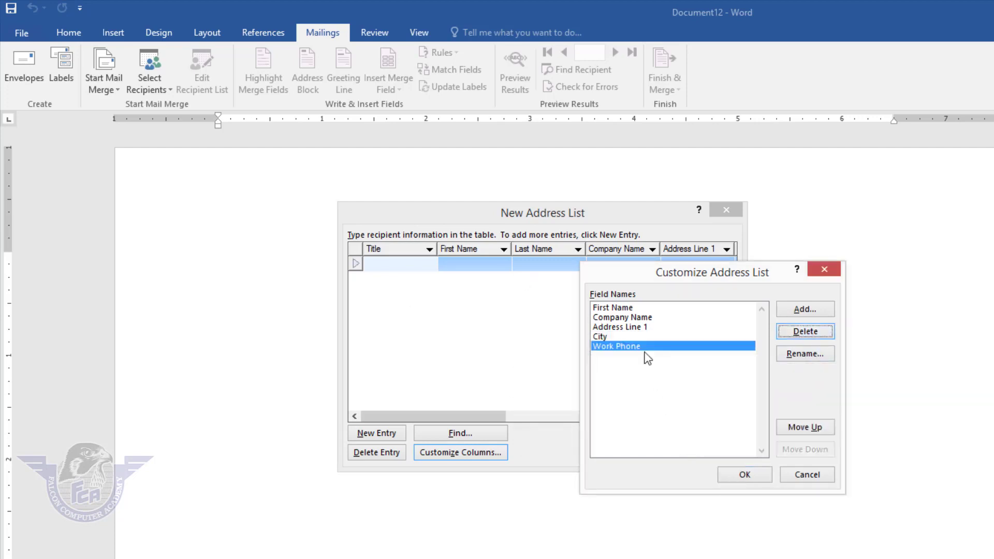
{"action": "left_click", "coordinate": [744, 475]}
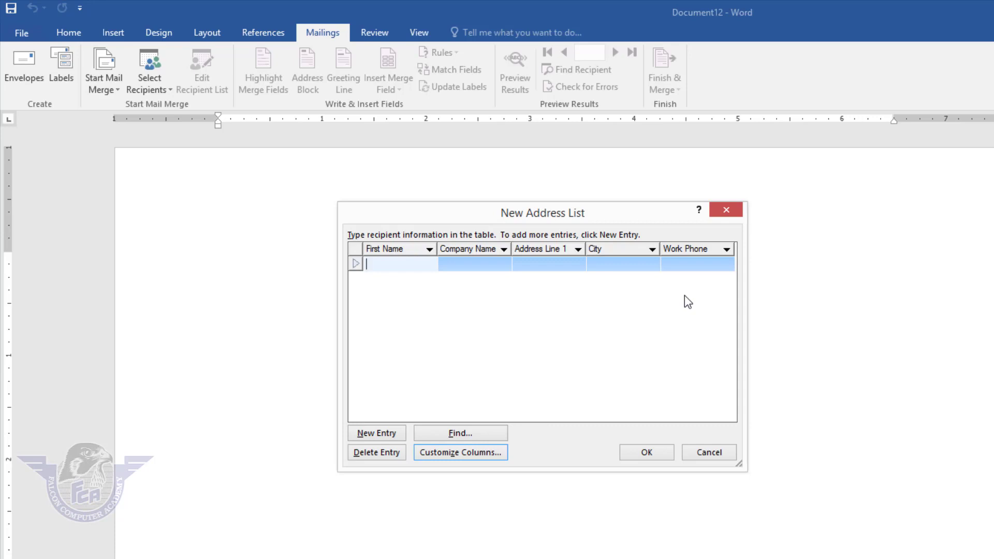
- Enter the first recipient's name, company Falcon Computer Academy, address, city and work phone
{"action": "key", "text": "Tab"}
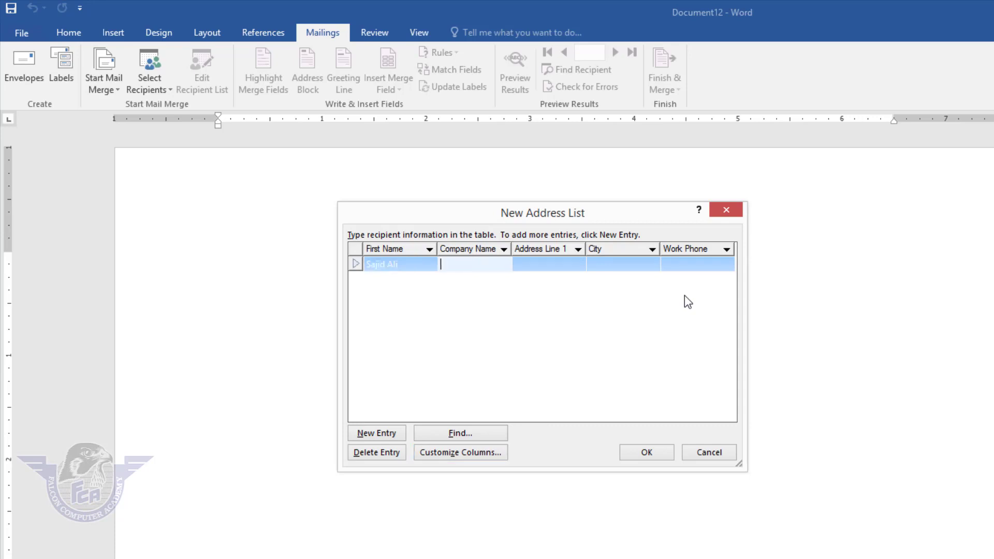
{"action": "type", "text": "Falcon COmputer"}
{"action": "key", "text": "BackSpace"}
{"action": "key", "text": "BackSpace"}
{"action": "key", "text": "BackSpace"}
{"action": "key", "text": "BackSpace"}
{"action": "key", "text": "BackSpace"}
{"action": "key", "text": "BackSpace"}
{"action": "type", "text": "Om"}
{"action": "key", "text": "BackSpace"}
{"action": "key", "text": "BackSpace"}
{"action": "type", "text": "omputer Acade"}
{"action": "type", "text": "my"}
{"action": "key", "text": "Tab"}
{"action": "type", "text": "RYK"}
{"action": "key", "text": "Tab"}
{"action": "type", "text": "RY"}
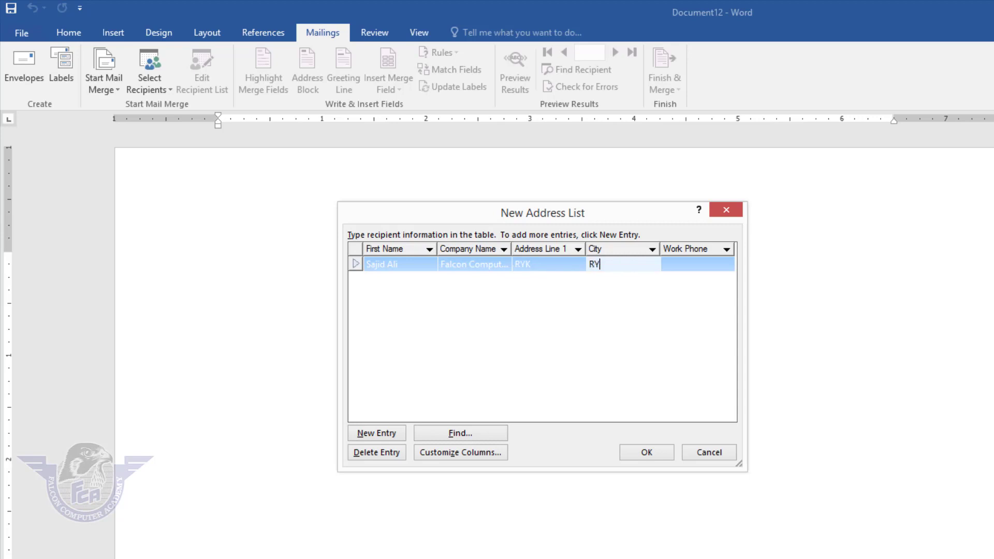
{"action": "type", "text": "K"}
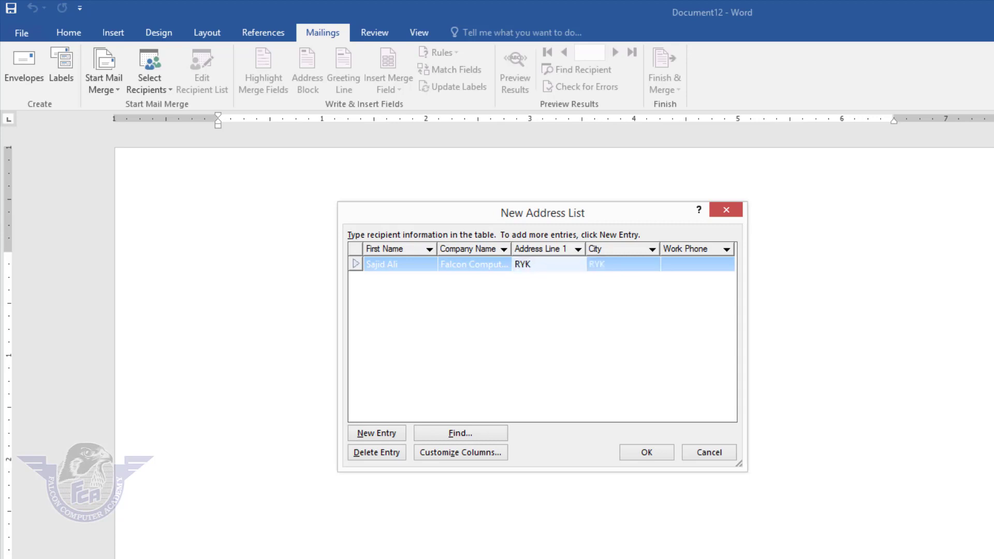
{"action": "key", "text": "Tab"}
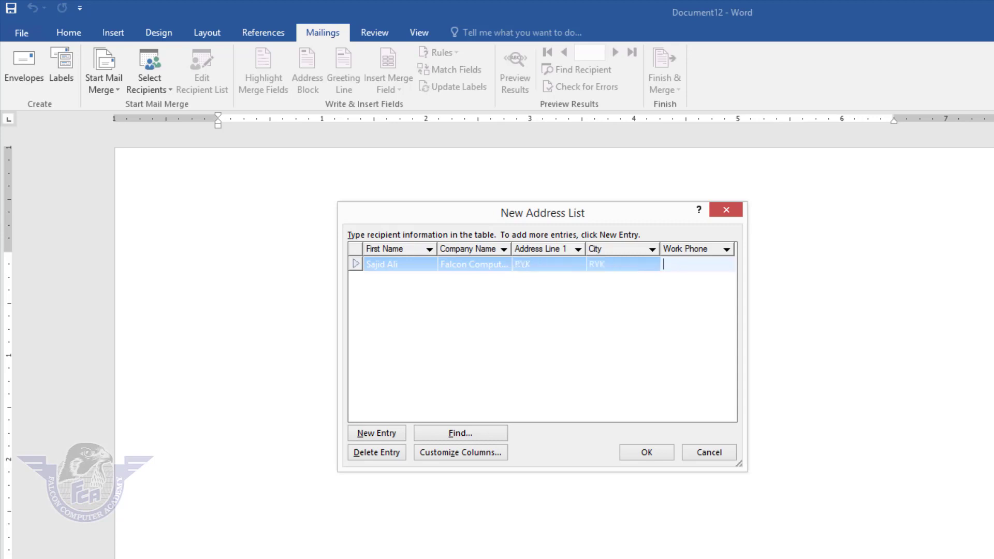
{"action": "type", "text": "4545454"}
{"action": "key", "text": "Tab"}
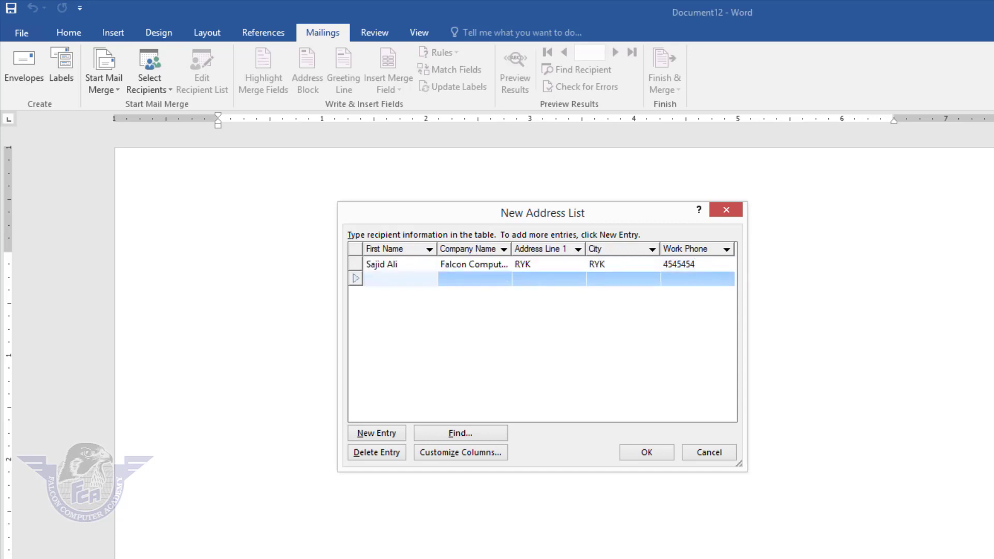
- Add the second recipient with name, company Falcon computer academy, address, city and work phone
{"action": "key", "text": "Tab"}
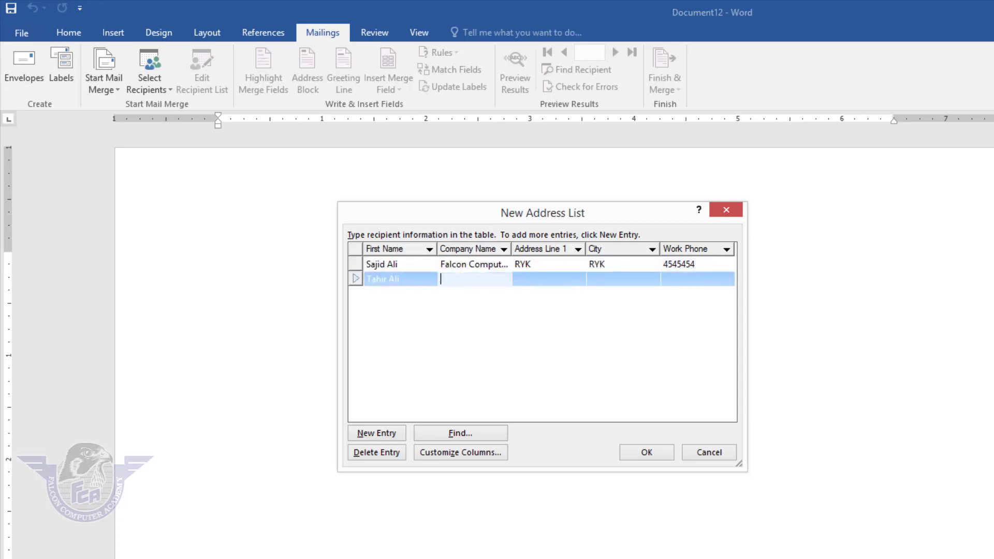
{"action": "type", "text": "Falcon computer aca"}
{"action": "type", "text": "demy"}
{"action": "key", "text": "Tab"}
{"action": "type", "text": "yk"}
{"action": "key", "text": "Tab"}
{"action": "type", "text": "ryk"}
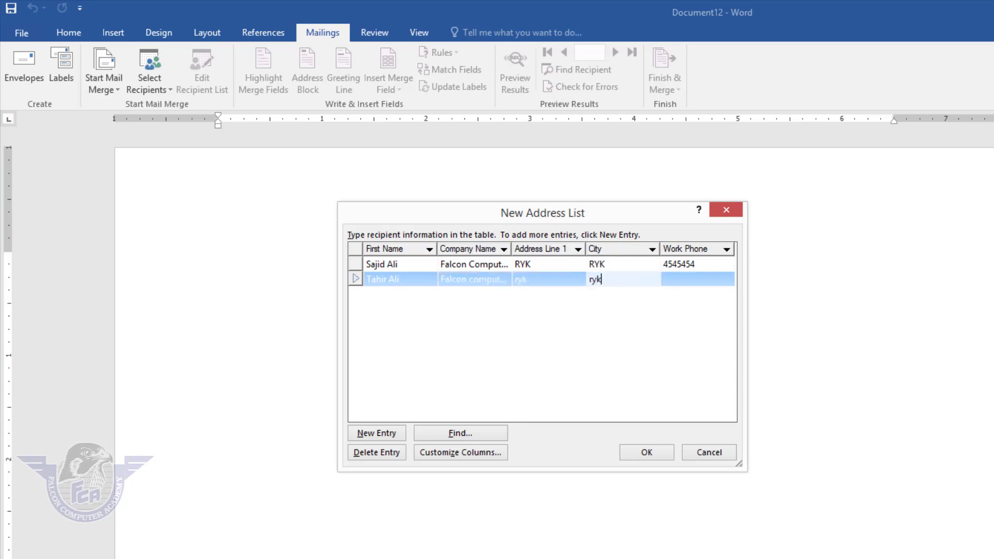
{"action": "key", "text": "Tab"}
{"action": "type", "text": "54545"}
{"action": "key", "text": "Tab"}
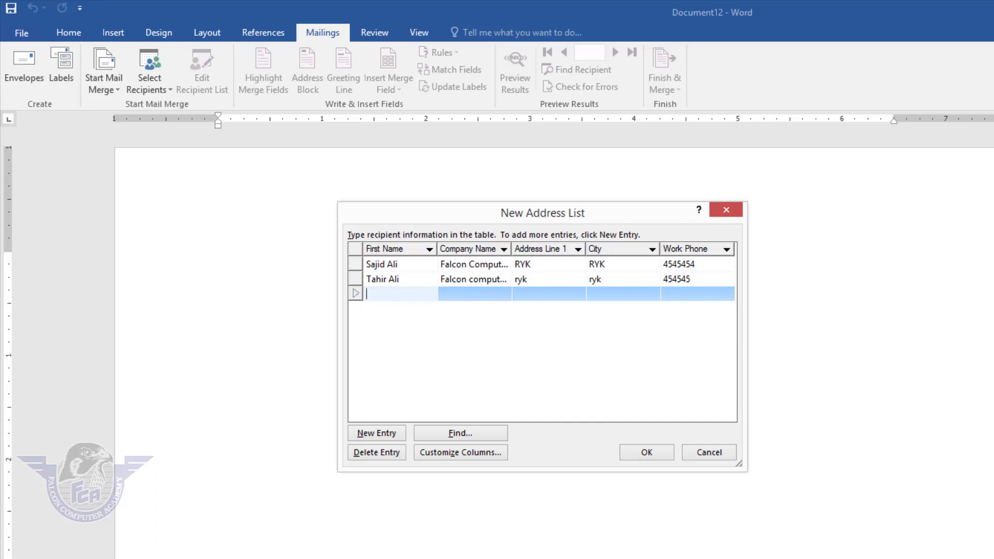
- Add the third recipient with name, company Falcon computer academy, address, city and work phone
{"action": "type", "text": "Daleep"}
{"action": "key", "text": "Tab"}
{"action": "type", "text": "Falcon co"}
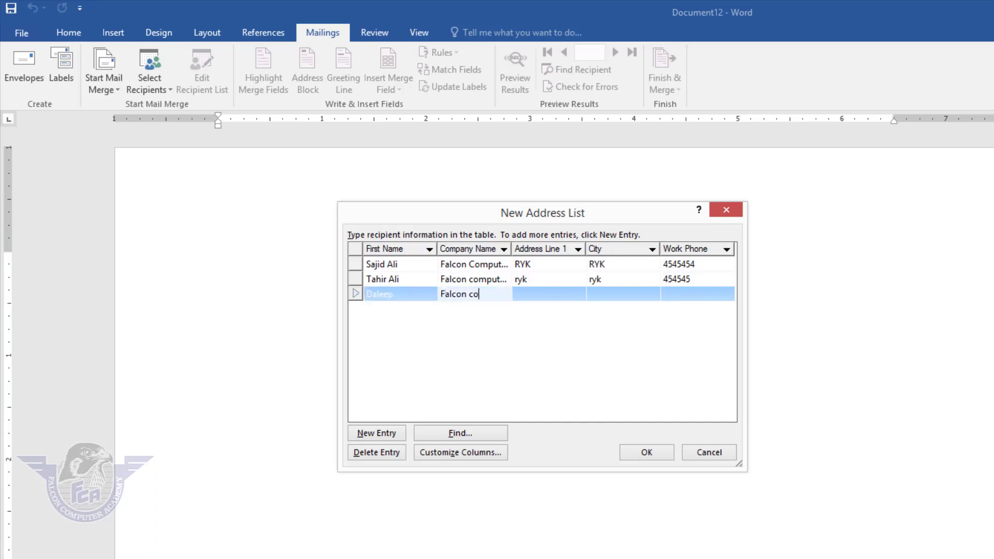
{"action": "type", "text": "mputer academy"}
{"action": "key", "text": "Tab"}
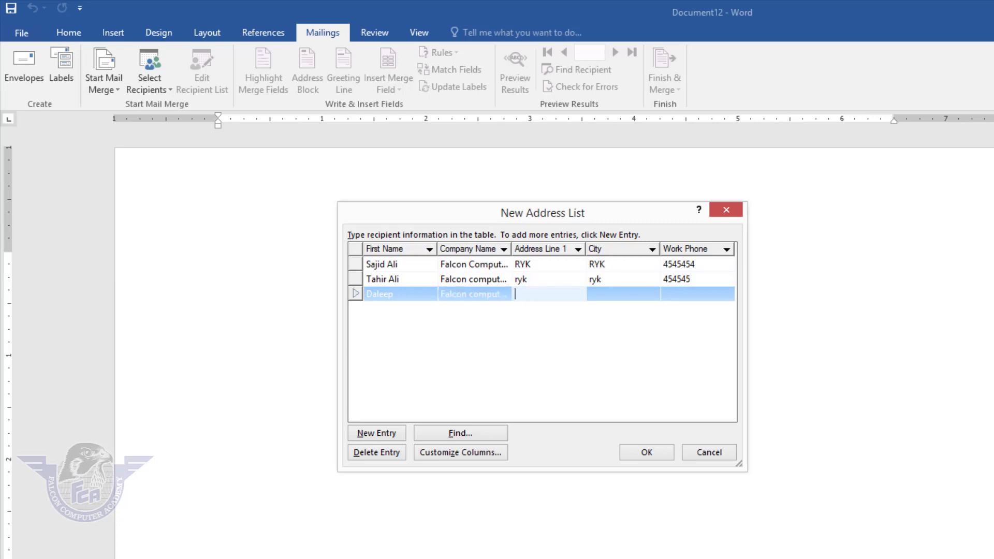
{"action": "type", "text": "rahim yar khan"}
{"action": "key", "text": "Tab"}
{"action": "type", "text": "r"}
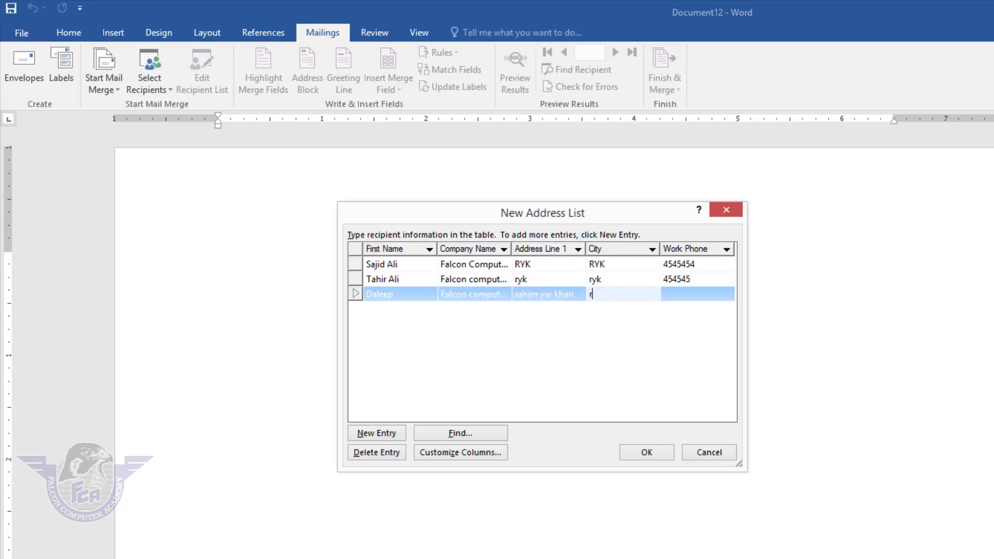
{"action": "type", "text": "yk"}
{"action": "key", "text": "Tab"}
{"action": "type", "text": "464646"}
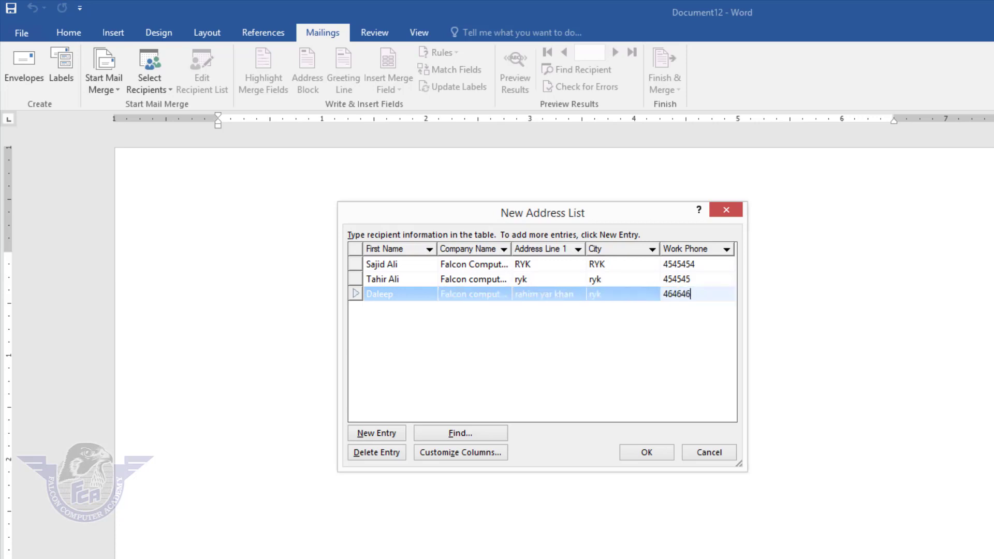
{"action": "type", "text": "4"}
{"action": "key", "text": "Tab"}
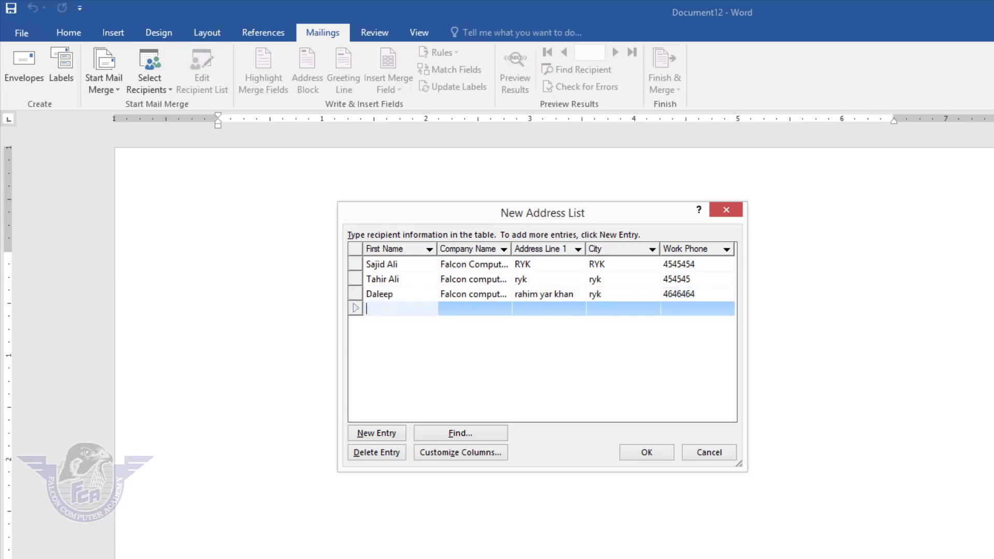
- Add the fourth recipient's name, company, address, city and work phone
{"action": "type", "text": "Gopal"}
{"action": "key", "text": "Tab"}
{"action": "type", "text": "alcon "}
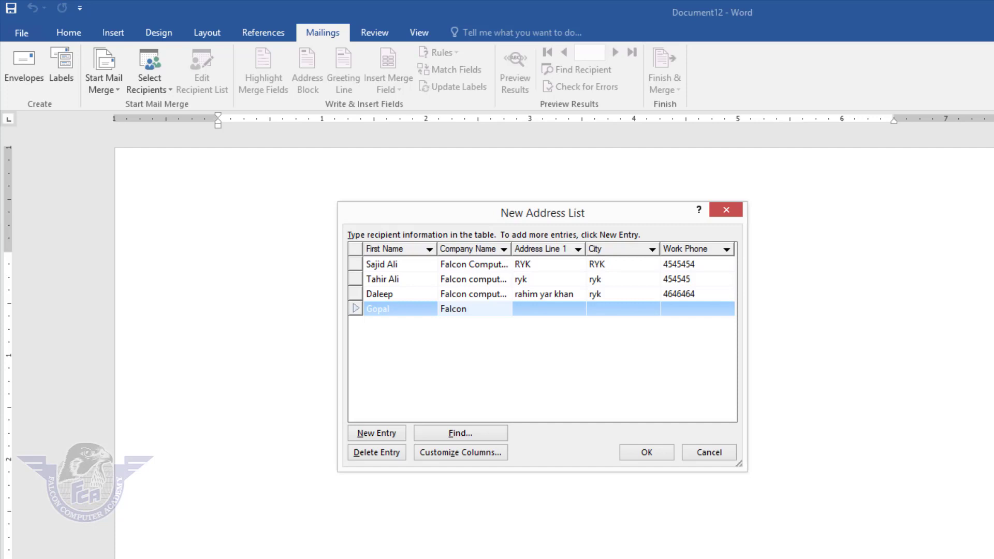
{"action": "type", "text": "Computer Academy"}
{"action": "key", "text": "Tab"}
{"action": "type", "text": "Rahim Yar KHan"}
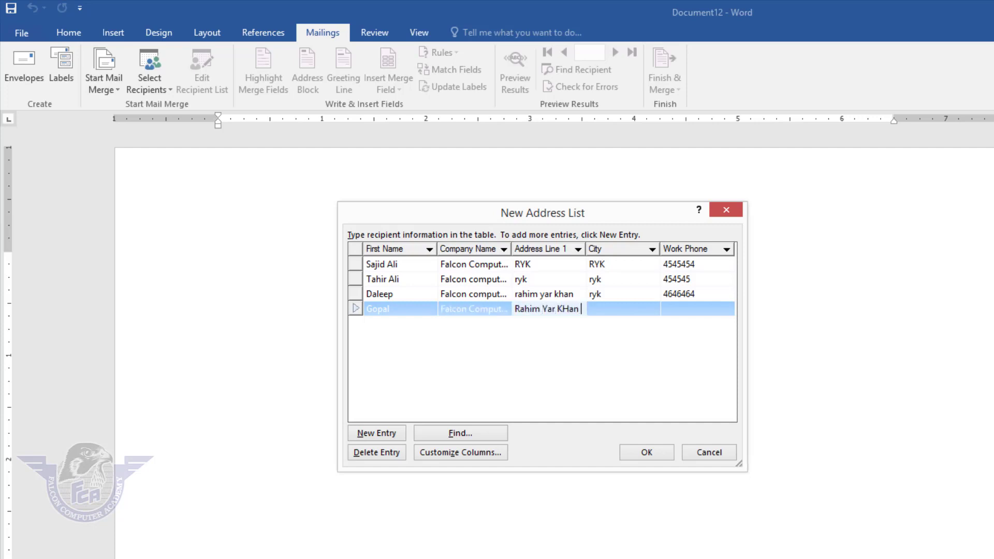
{"action": "key", "text": "Tab"}
{"action": "type", "text": "RA"}
{"action": "key", "text": "BackSpace"}
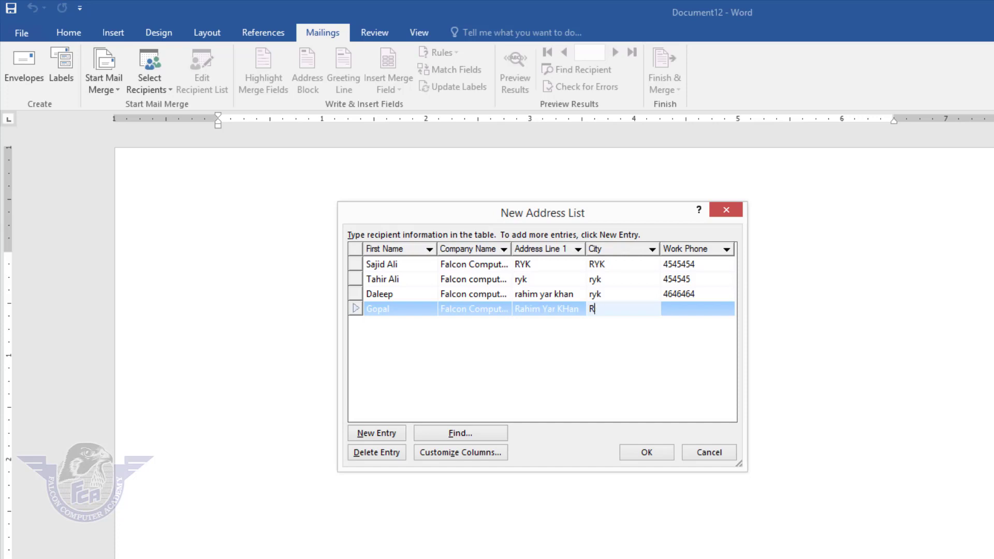
{"action": "type", "text": "yk"}
{"action": "key", "text": "Tab"}
{"action": "type", "text": "54545"}
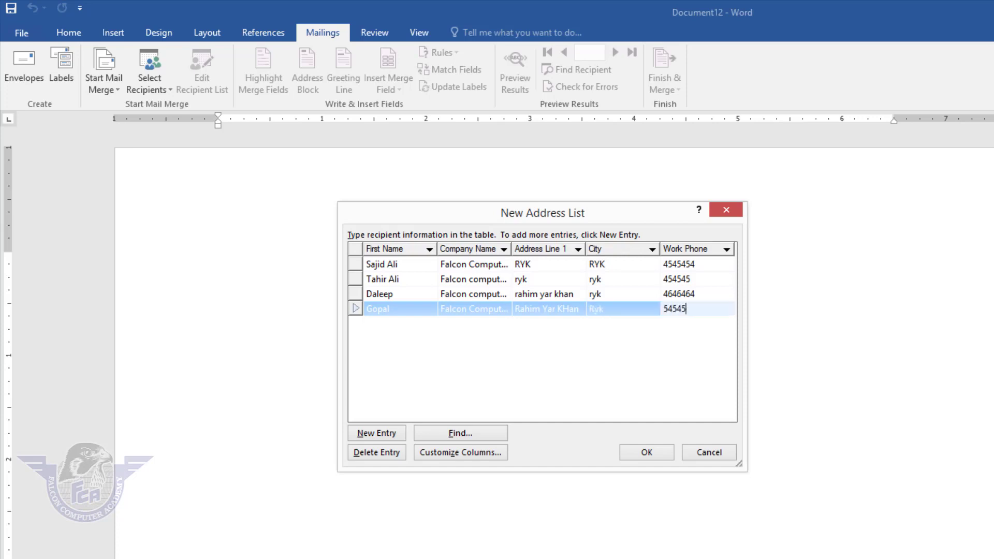
{"action": "type", "text": "4545"}
- Save the address list as 'my list' and accept the four recipients for the merge
{"action": "left_click", "coordinate": [650, 454]}
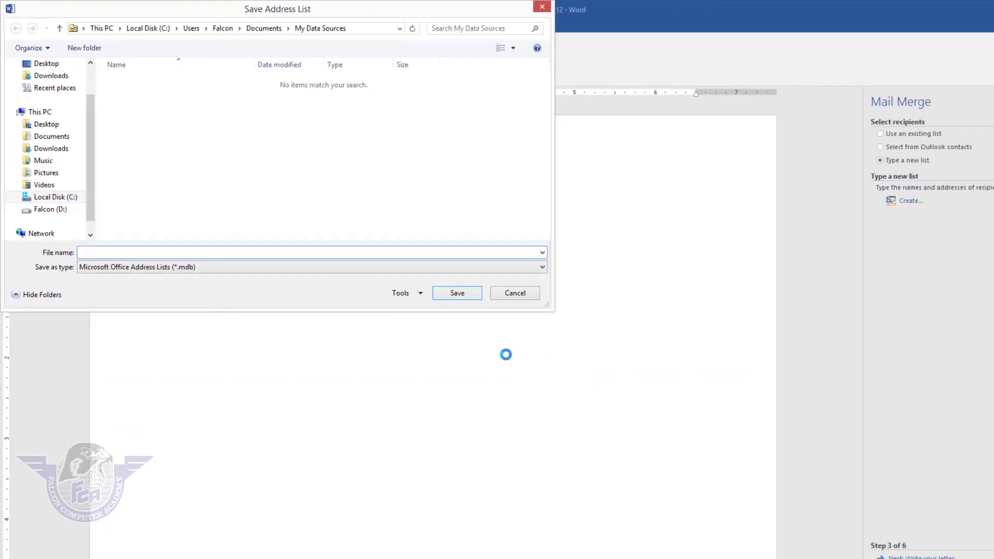
{"action": "type", "text": "my list"}
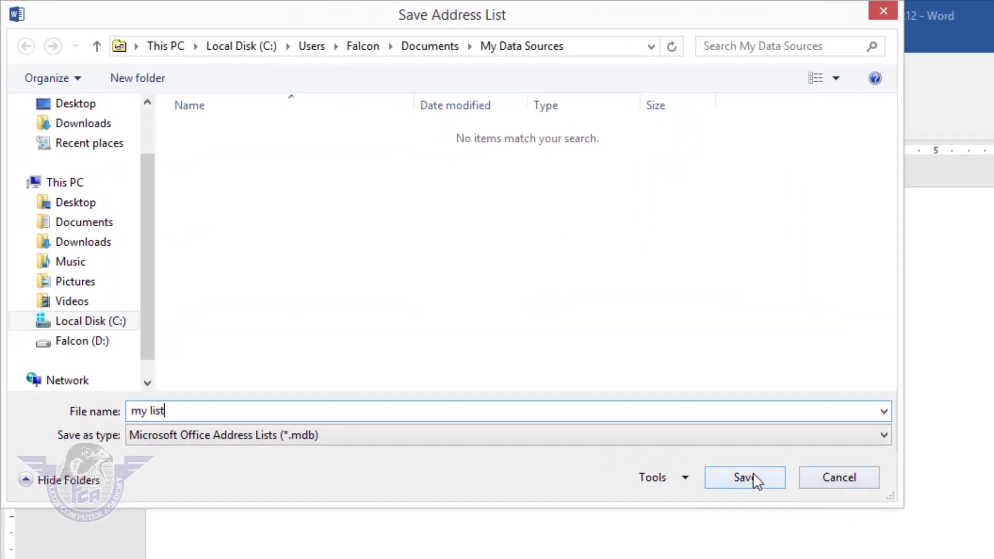
{"action": "left_click", "coordinate": [756, 480]}
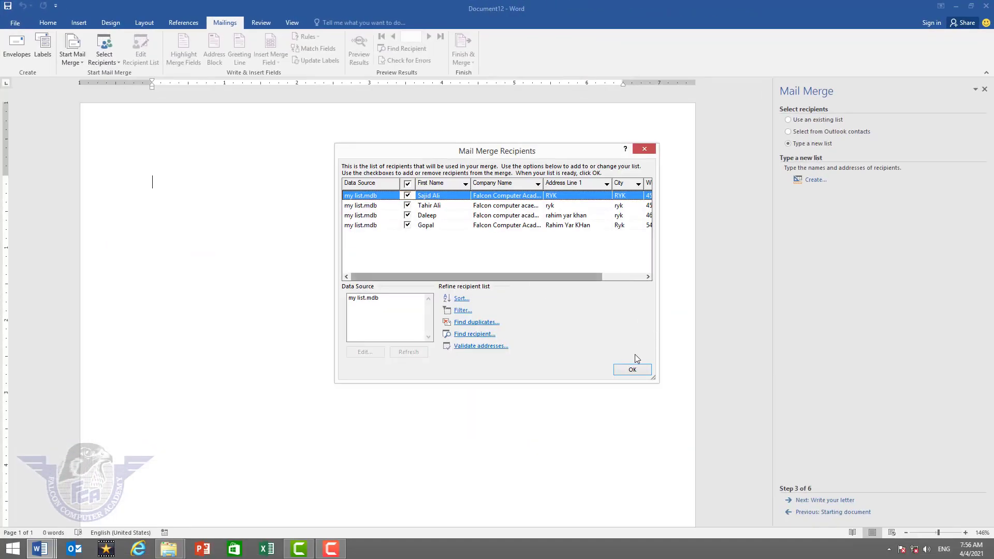
{"action": "left_click", "coordinate": [632, 369]}
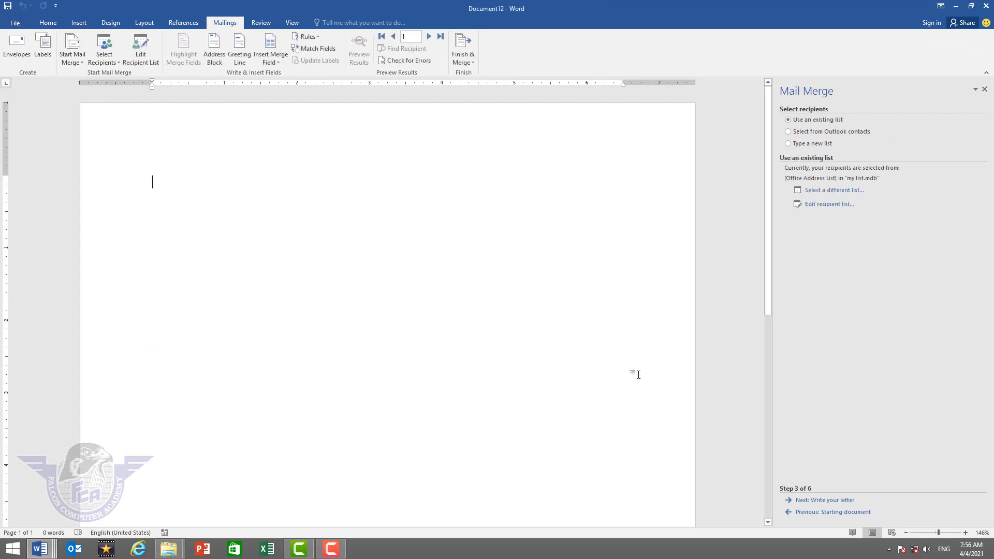
- Move to writing the letter, type 'To,' and insert the «First_Name» field below it
{"action": "left_click", "coordinate": [843, 501]}
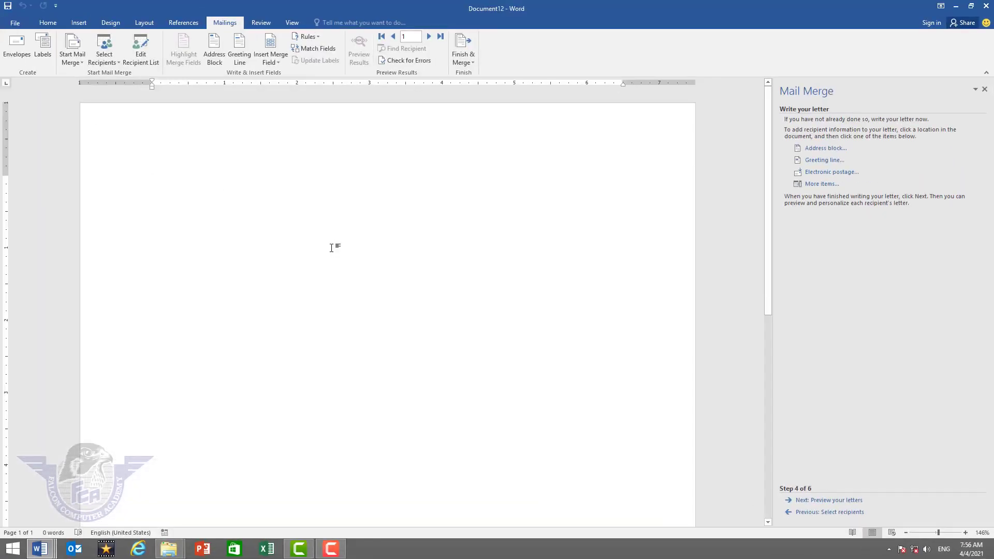
{"action": "type", "text": "To,"}
{"action": "key", "text": "Return"}
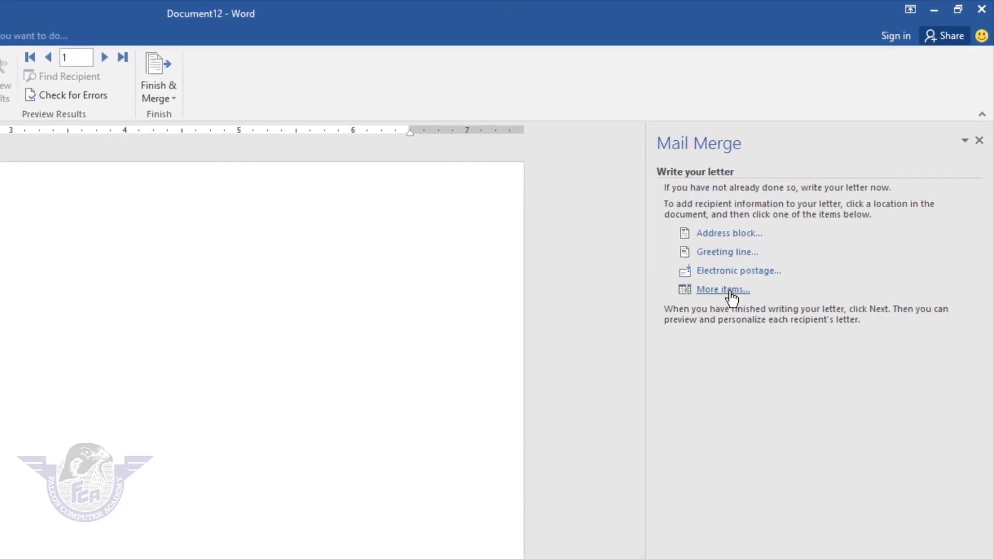
{"action": "left_click", "coordinate": [732, 294]}
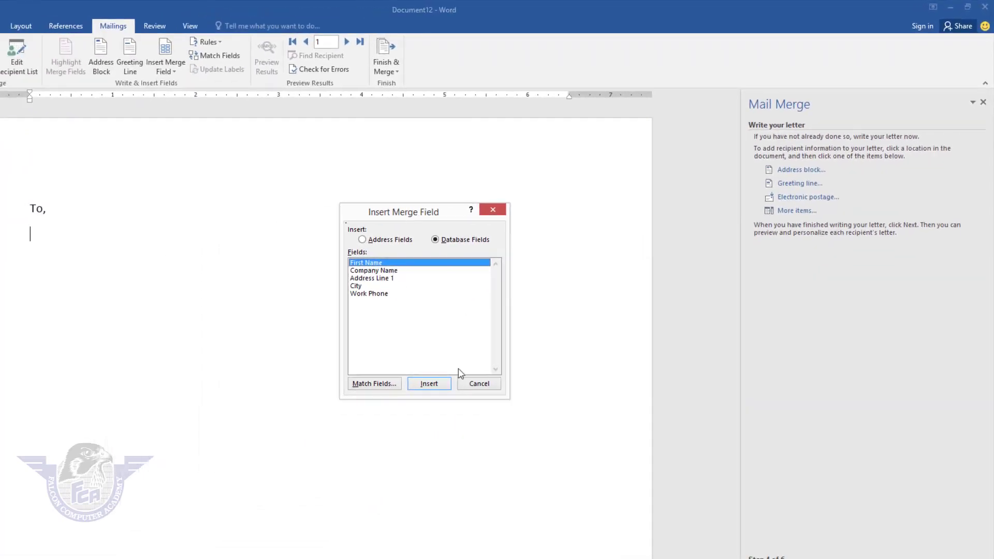
{"action": "left_click", "coordinate": [428, 383]}
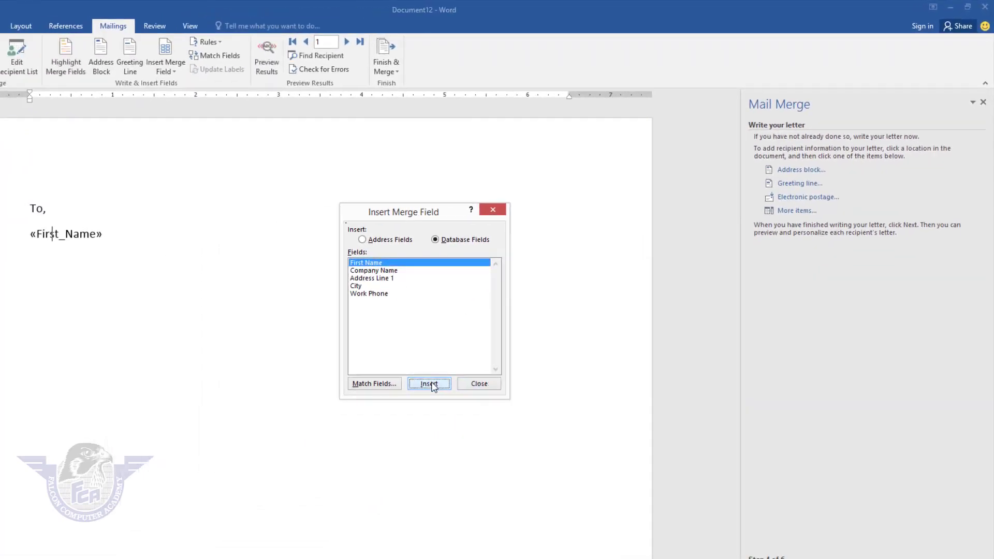
{"action": "left_click", "coordinate": [466, 387]}
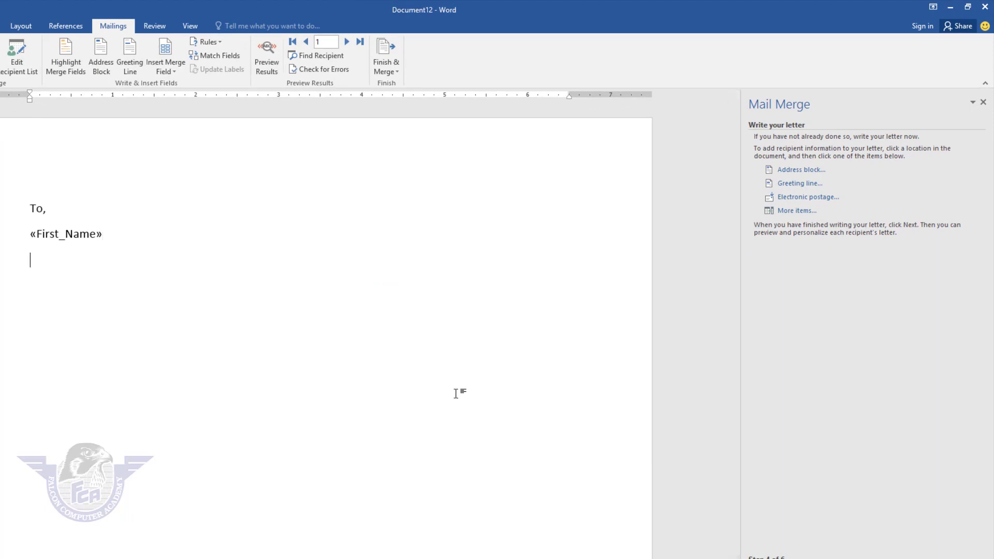
- Insert the «Company_Name» and «Address_Line_1» merge fields on their own lines
{"action": "left_click", "coordinate": [797, 211]}
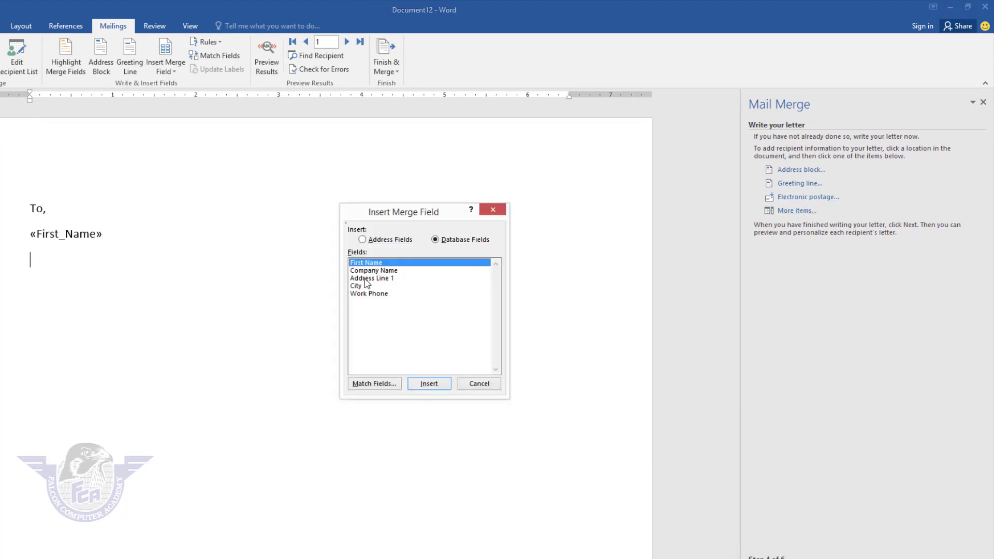
{"action": "left_click", "coordinate": [377, 270]}
{"action": "left_click", "coordinate": [443, 384]}
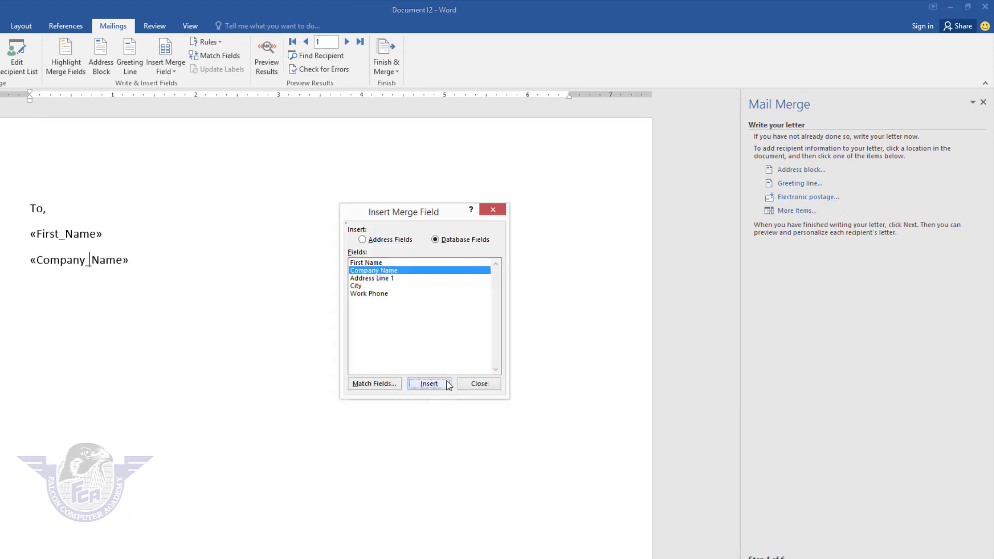
{"action": "left_click", "coordinate": [479, 383]}
{"action": "key", "text": "Return"}
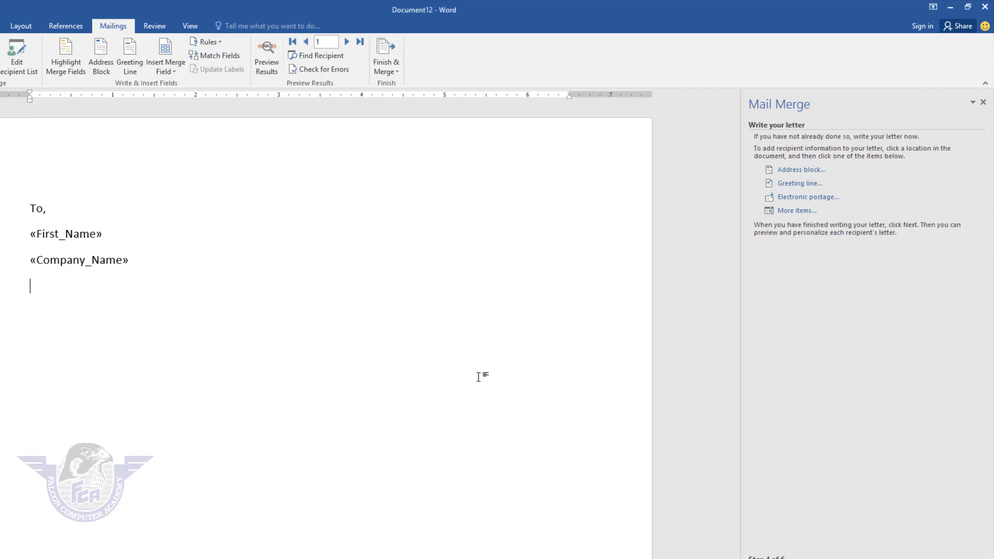
{"action": "left_click", "coordinate": [797, 210]}
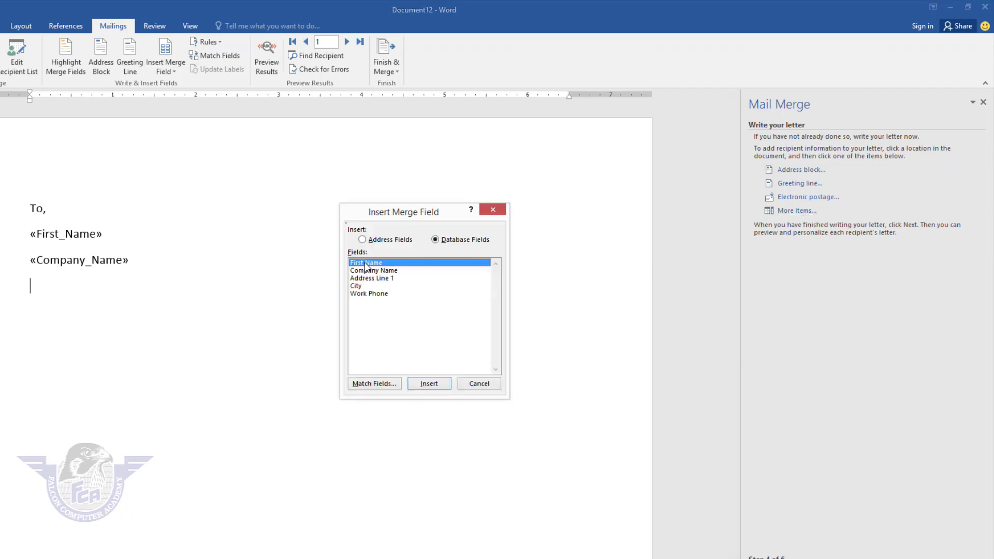
{"action": "left_click", "coordinate": [387, 278]}
{"action": "left_click", "coordinate": [429, 384]}
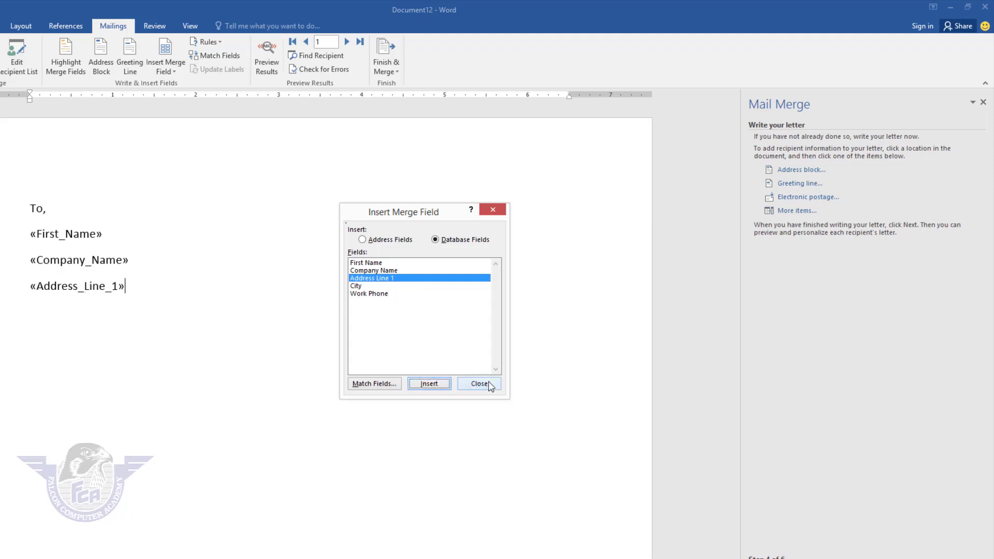
{"action": "left_click", "coordinate": [479, 384]}
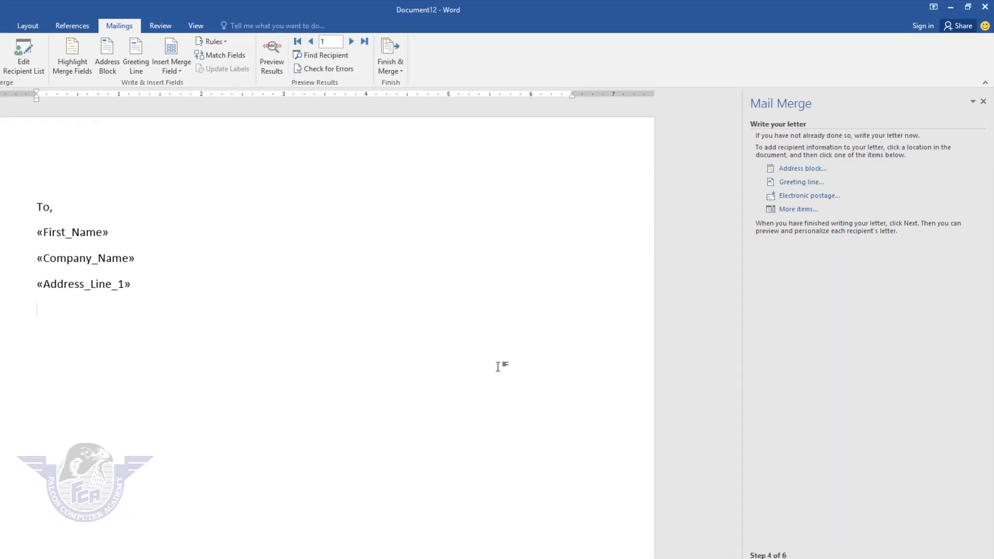
- Insert the «City» and «Work_Phone» merge fields on their own lines
{"action": "left_click", "coordinate": [822, 184]}
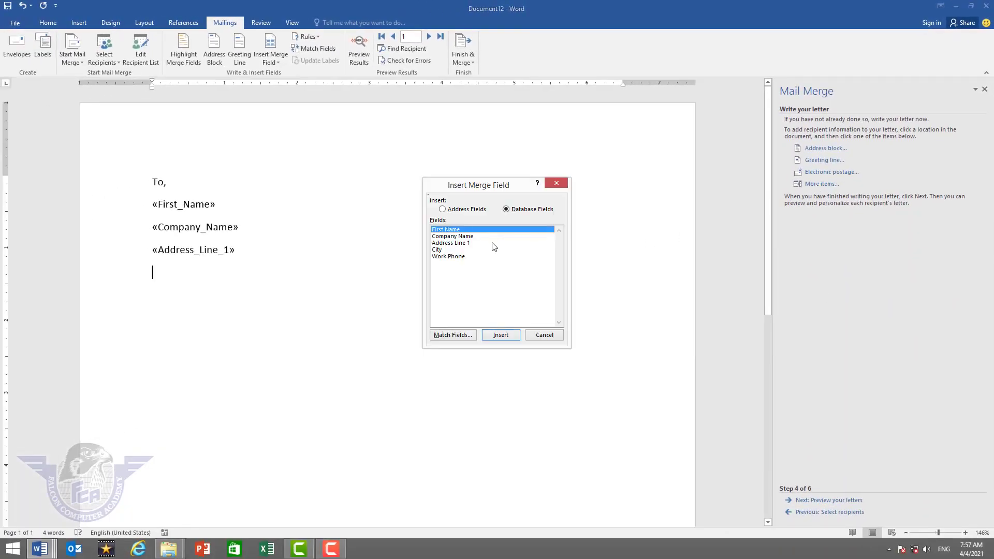
{"action": "left_click", "coordinate": [438, 249]}
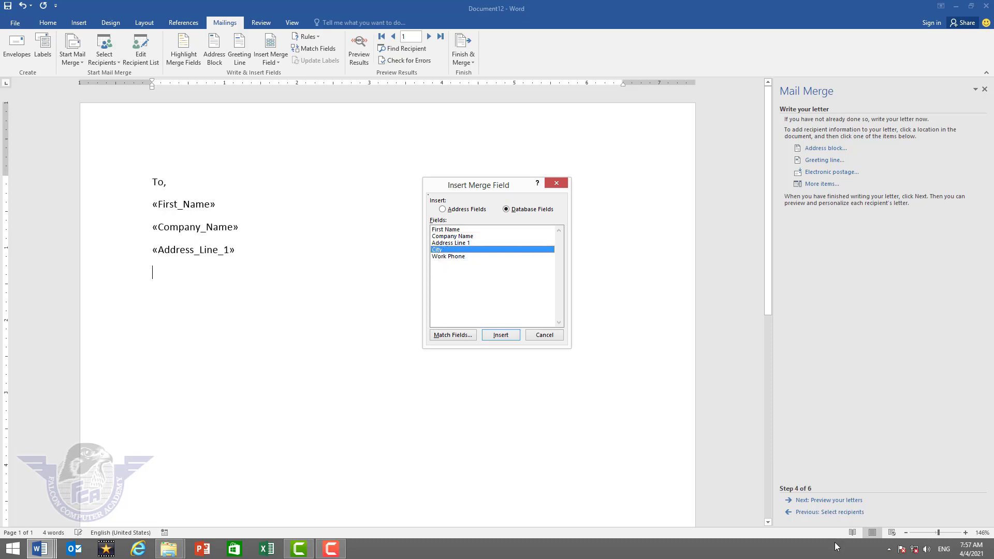
{"action": "left_click", "coordinate": [507, 339]}
{"action": "left_click", "coordinate": [554, 340]}
{"action": "key", "text": "Return"}
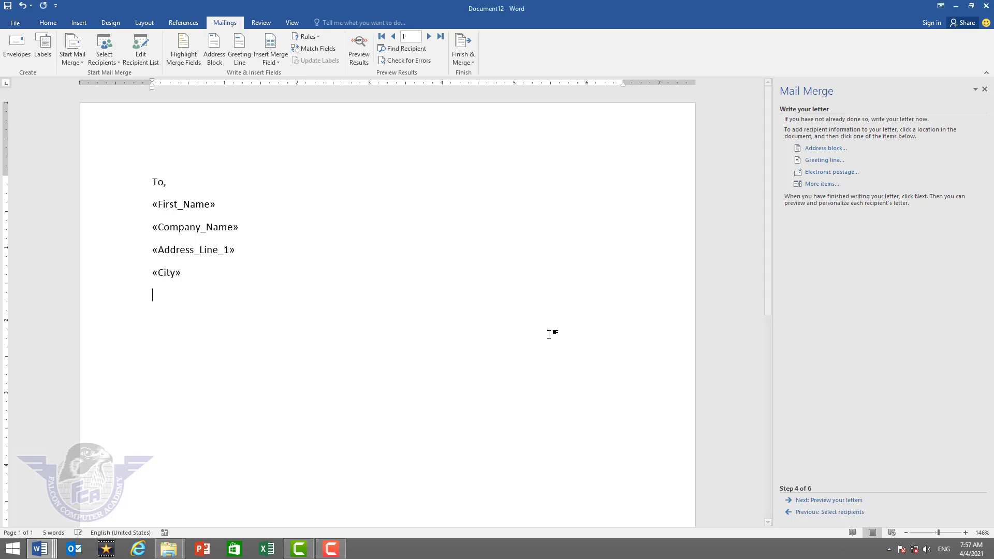
{"action": "left_click", "coordinate": [822, 185]}
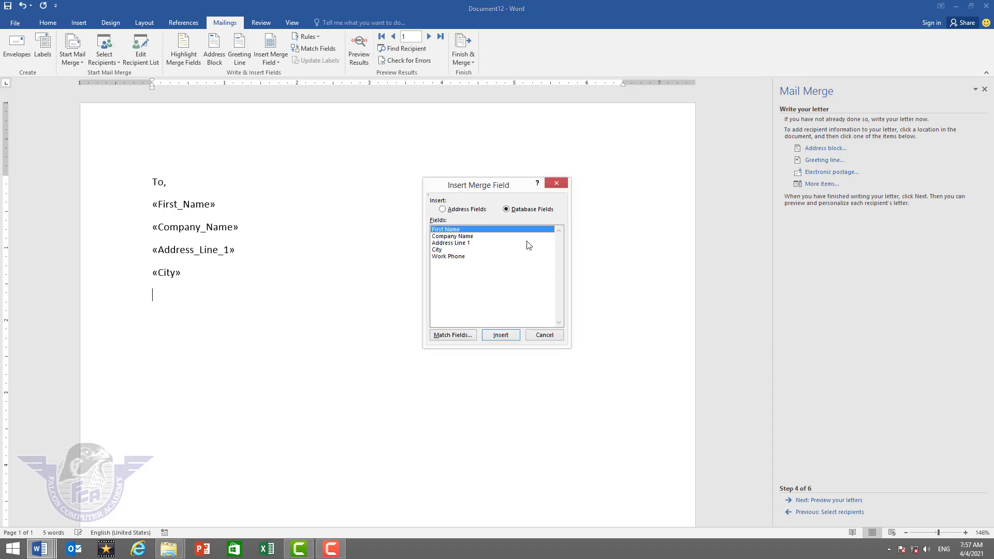
{"action": "left_click", "coordinate": [460, 276]}
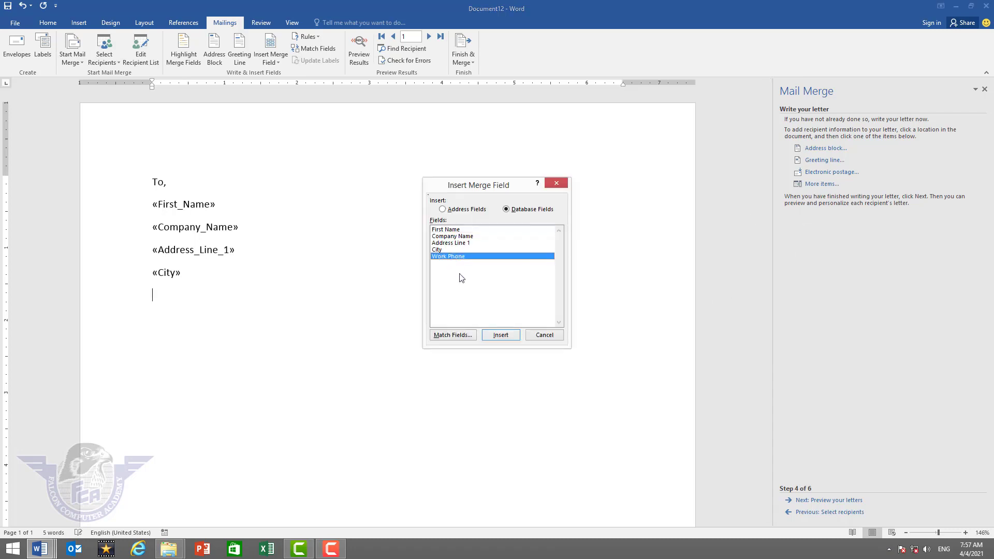
{"action": "left_click", "coordinate": [500, 335]}
{"action": "left_click", "coordinate": [551, 337]}
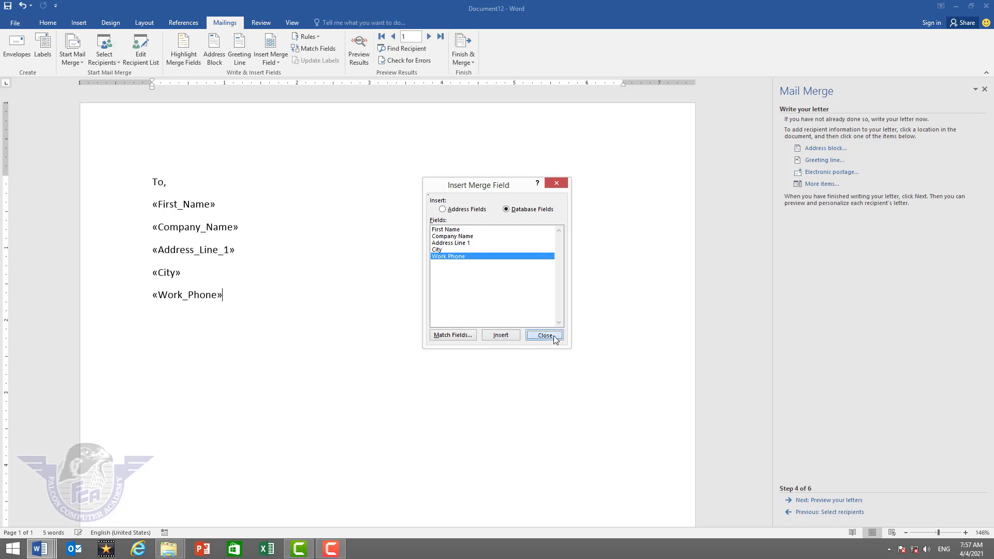
{"action": "key", "text": "Return"}
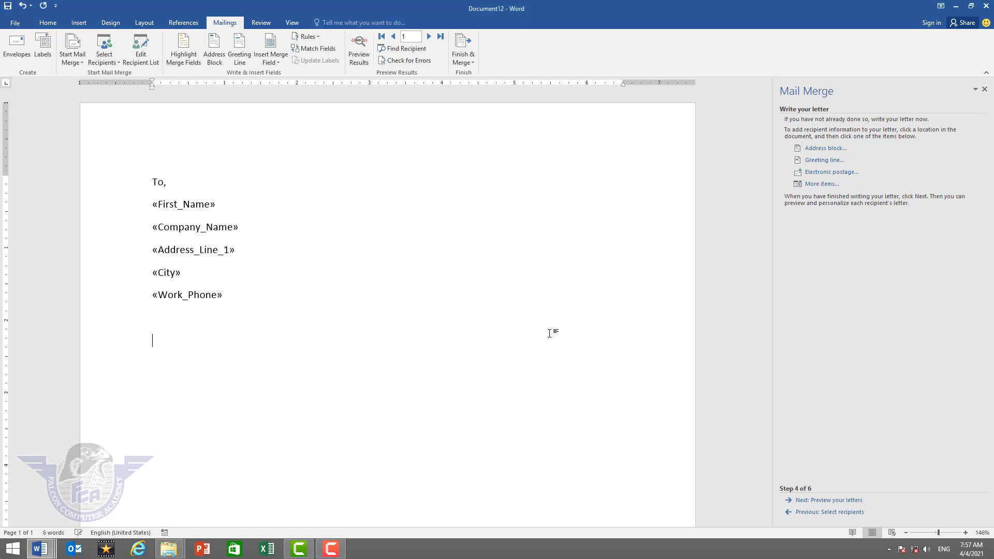
- Type the greeting 'Respected sir.' and generate sample body paragraphs with =rand()
{"action": "key", "text": "Return"}
{"action": "type", "text": "R"}
{"action": "type", "text": "espect"}
{"action": "type", "text": "ed sir. ="}
{"action": "type", "text": "rand"}
{"action": "type", "text": "()"}
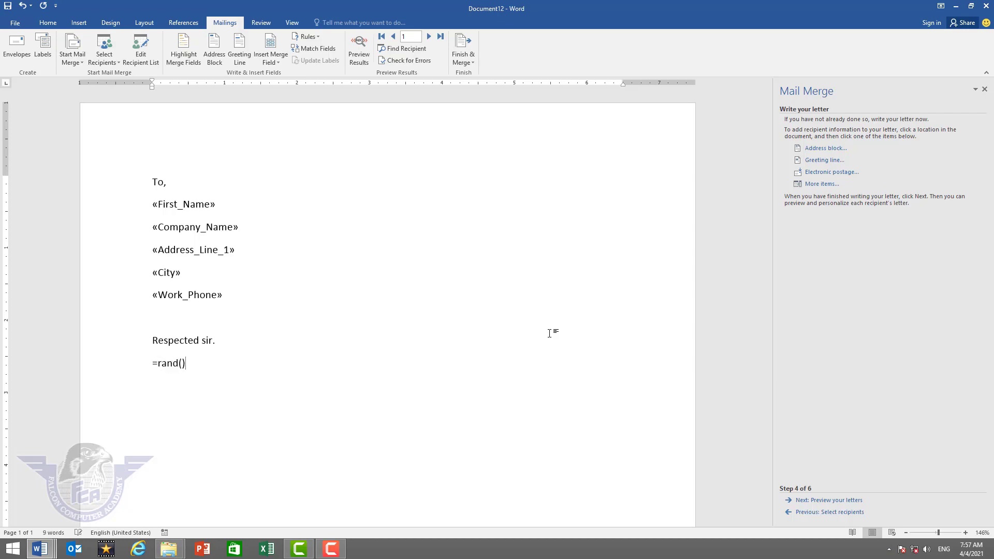
{"action": "key", "text": "Return"}
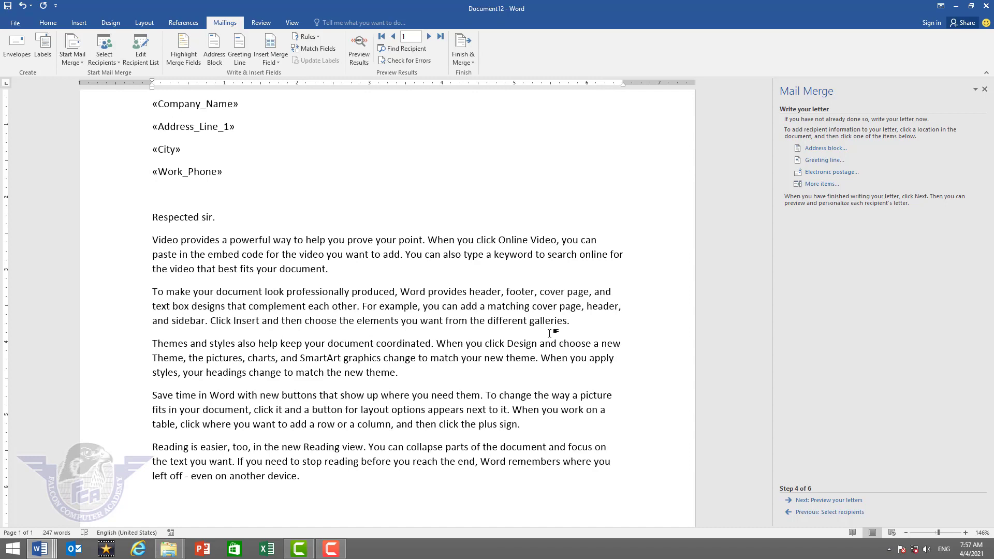
{"action": "scroll", "coordinate": [258, 293], "scroll_direction": "up", "scroll_amount": 3}
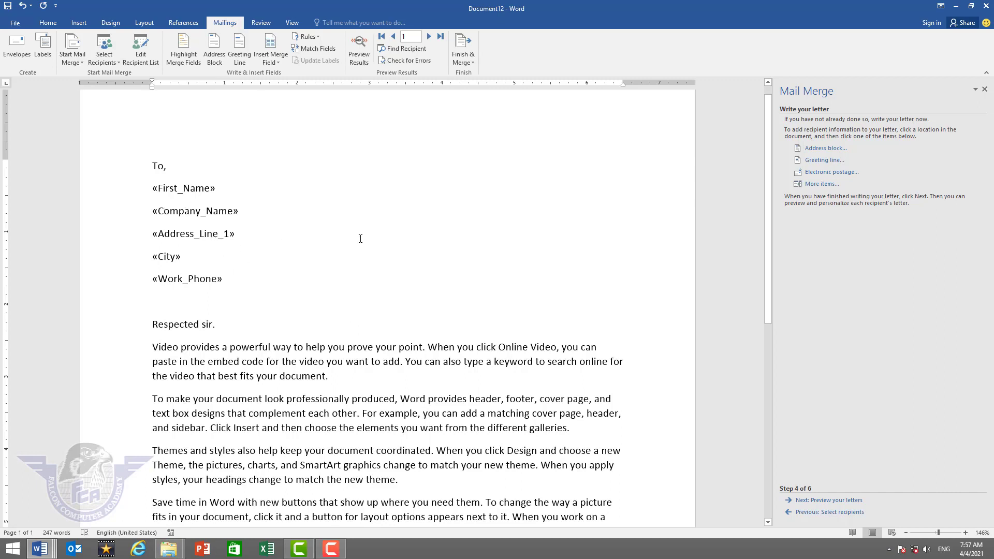
- Preview the merged letter for each recipient, stepping from recipient 1 through 4
{"action": "left_click", "coordinate": [829, 501]}
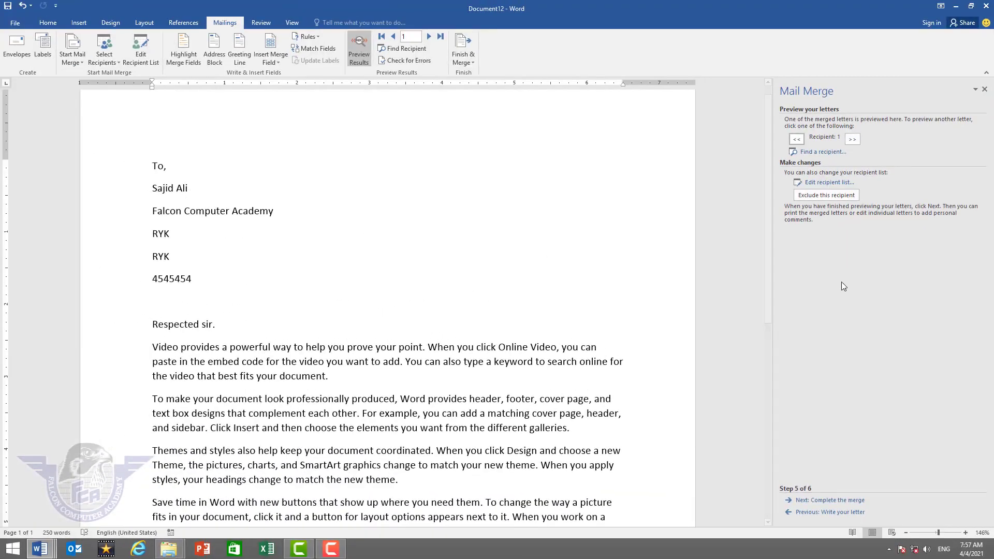
{"action": "left_click", "coordinate": [851, 140]}
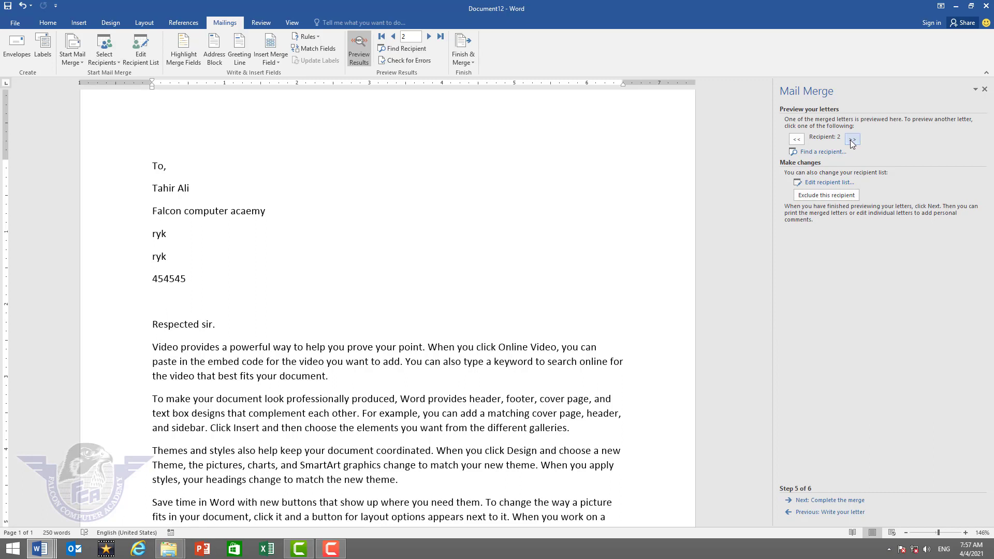
{"action": "left_click", "coordinate": [852, 140]}
{"action": "left_click", "coordinate": [852, 140]}
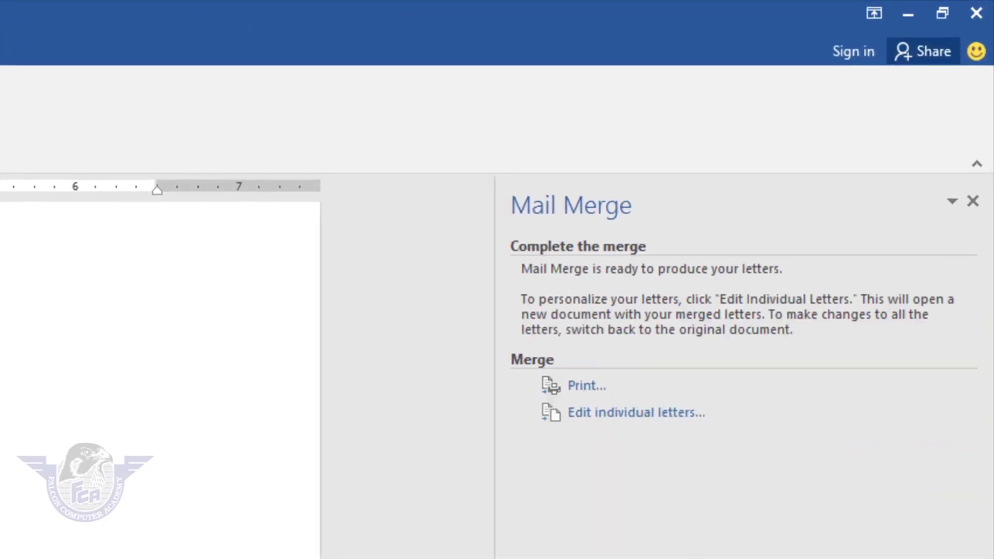
- Merge all records into the new Letters1 document and scroll through its four letters
{"action": "left_click", "coordinate": [636, 414]}
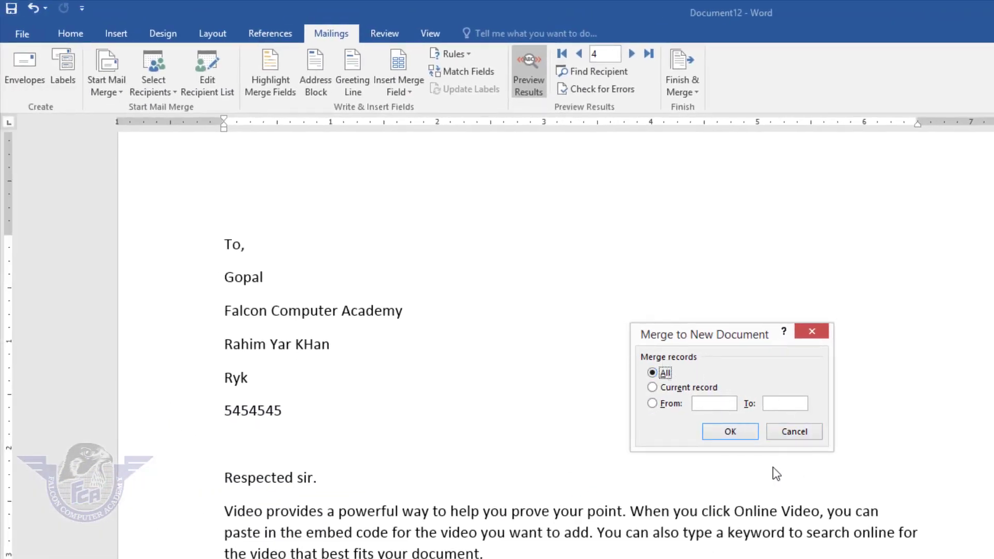
{"action": "left_click", "coordinate": [736, 438]}
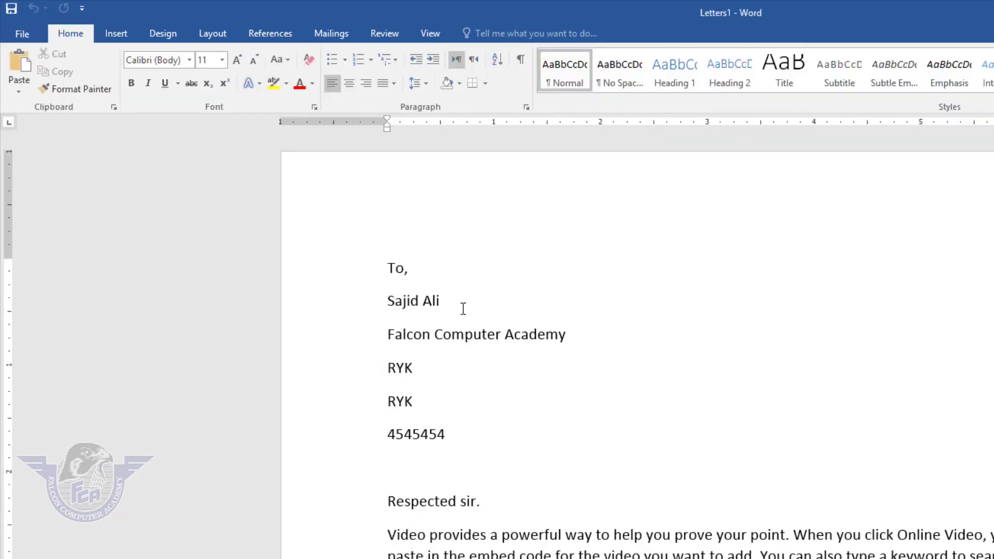
{"action": "scroll", "coordinate": [429, 300], "scroll_direction": "down", "scroll_amount": 3}
{"action": "scroll", "coordinate": [429, 301], "scroll_direction": "down", "scroll_amount": 5}
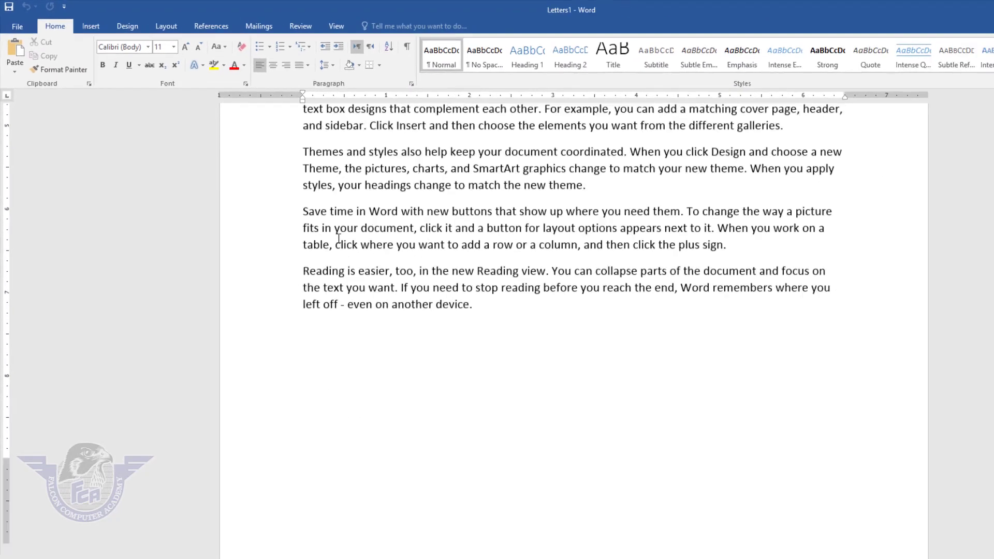
{"action": "scroll", "coordinate": [429, 300], "scroll_direction": "down", "scroll_amount": 5}
{"action": "scroll", "coordinate": [296, 205], "scroll_direction": "down", "scroll_amount": 3}
{"action": "scroll", "coordinate": [284, 228], "scroll_direction": "down", "scroll_amount": 3}
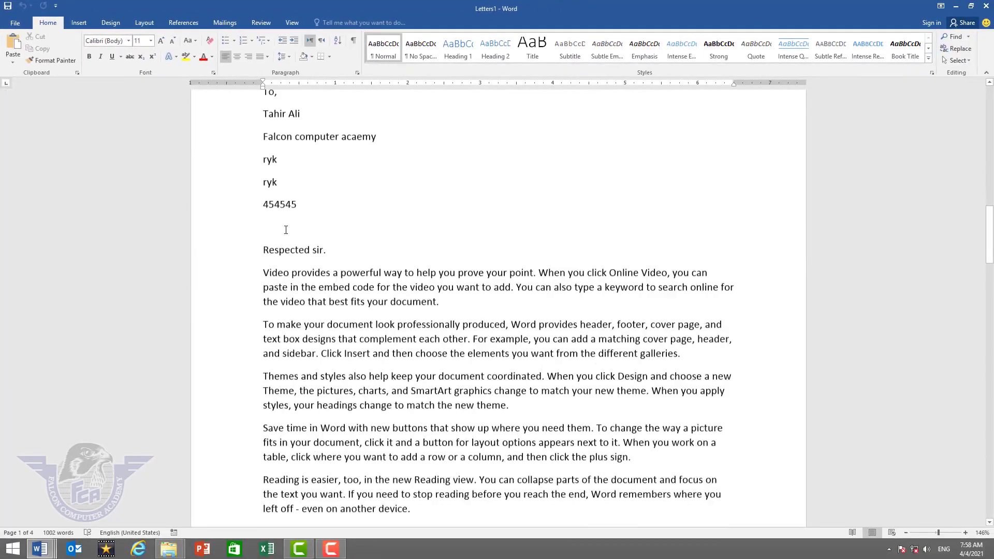
{"action": "scroll", "coordinate": [287, 228], "scroll_direction": "down", "scroll_amount": 6}
{"action": "scroll", "coordinate": [289, 228], "scroll_direction": "down", "scroll_amount": 8}
{"action": "scroll", "coordinate": [289, 228], "scroll_direction": "down", "scroll_amount": 1}
{"action": "scroll", "coordinate": [289, 228], "scroll_direction": "down", "scroll_amount": 3}
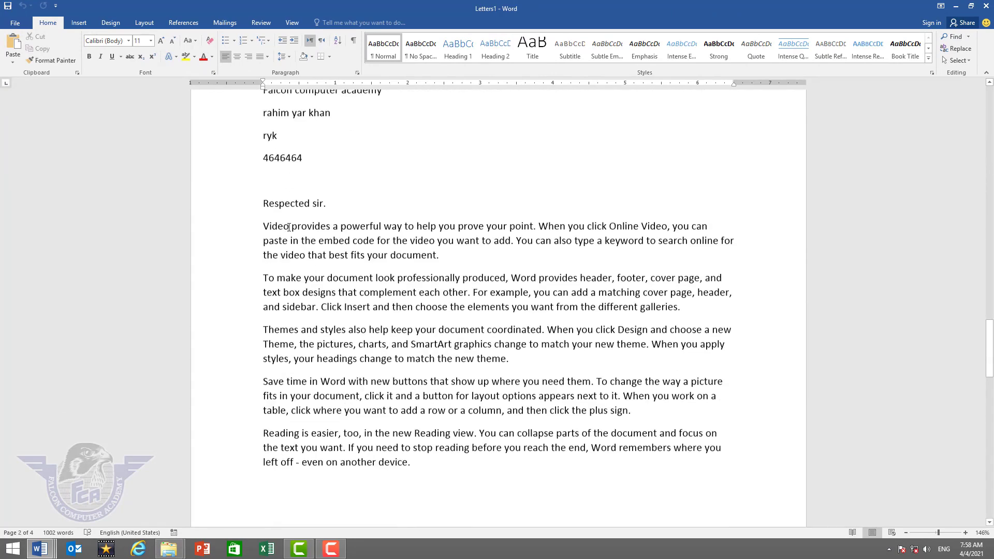
{"action": "scroll", "coordinate": [289, 228], "scroll_direction": "down", "scroll_amount": 7}
{"action": "scroll", "coordinate": [289, 227], "scroll_direction": "down", "scroll_amount": 7}
{"action": "scroll", "coordinate": [289, 227], "scroll_direction": "down", "scroll_amount": 1}
{"action": "scroll", "coordinate": [289, 228], "scroll_direction": "down", "scroll_amount": 3}
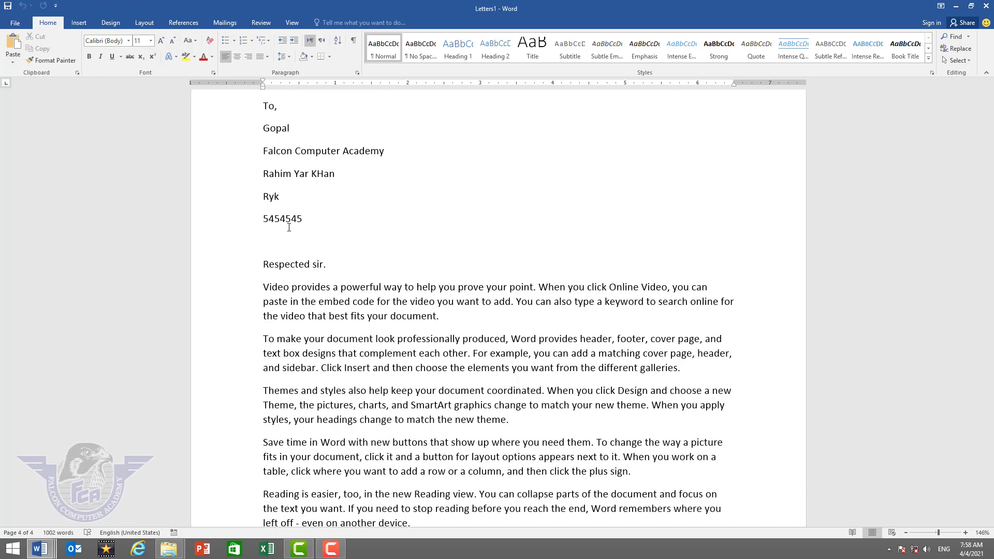
{"action": "scroll", "coordinate": [288, 228], "scroll_direction": "down", "scroll_amount": 3}
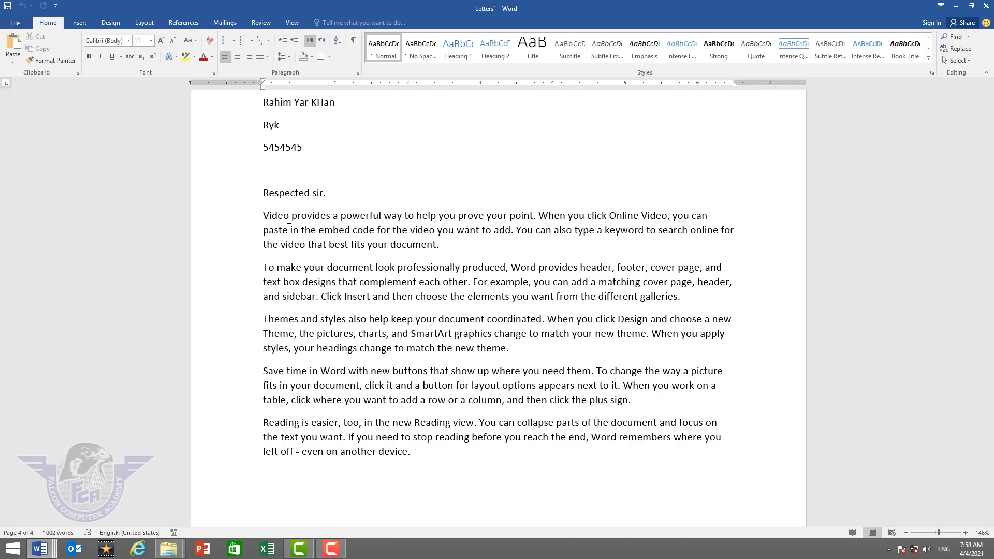
{"action": "key", "text": "alt+n"}
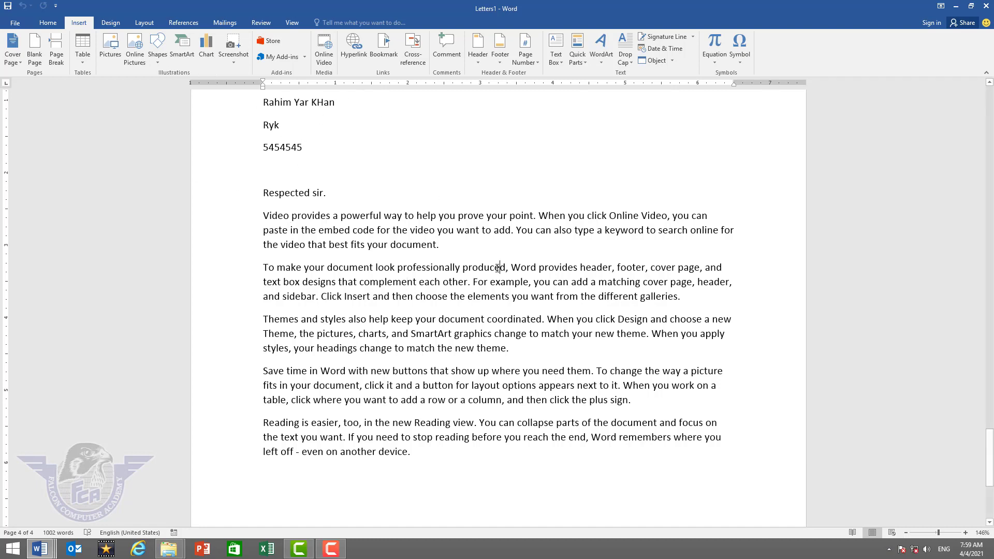
- Create a new blank document, Document13, with Ctrl+N
{"action": "key", "text": "ctrl+n"}
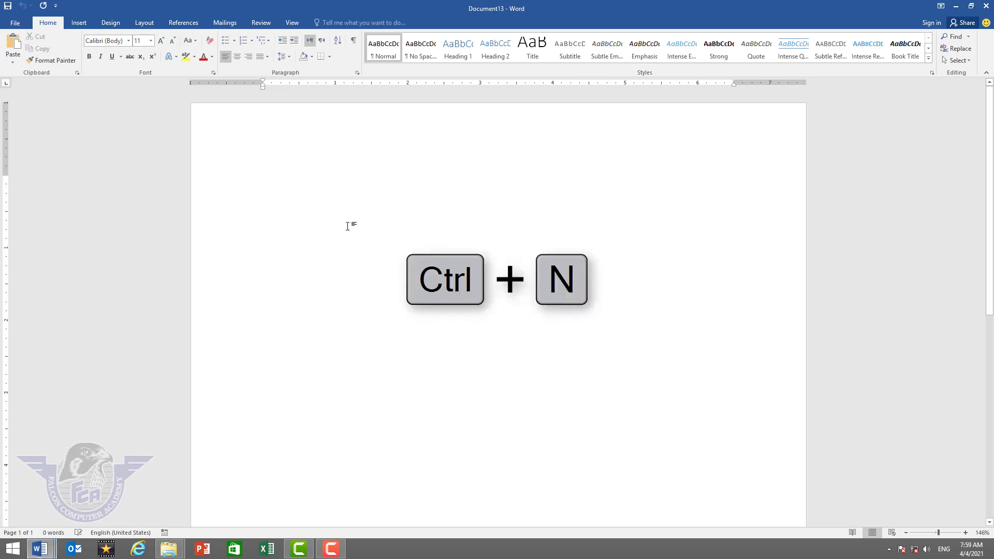
- Draw a wide blue rectangle, about 0.59" by 7.01", across the top of the page
{"action": "left_click", "coordinate": [80, 23]}
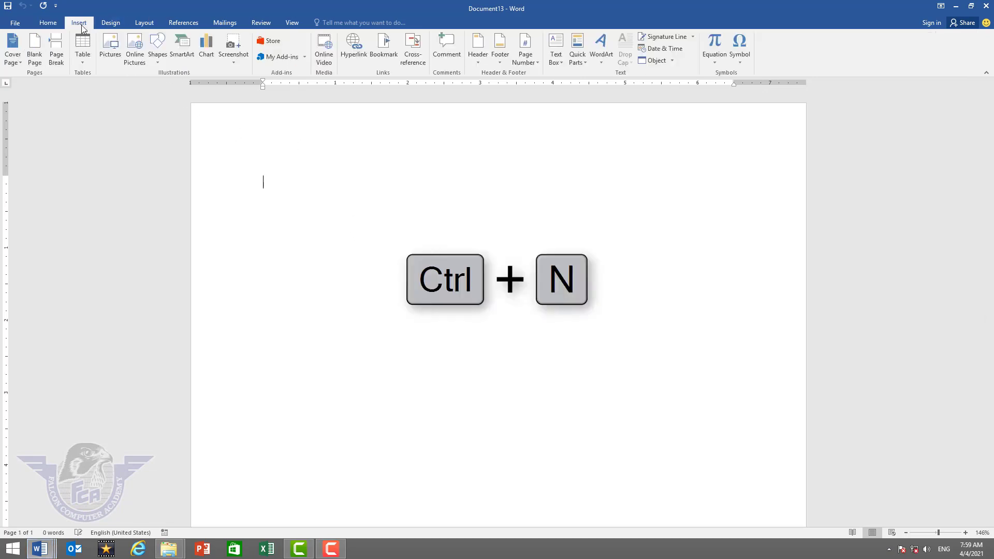
{"action": "left_click", "coordinate": [157, 59]}
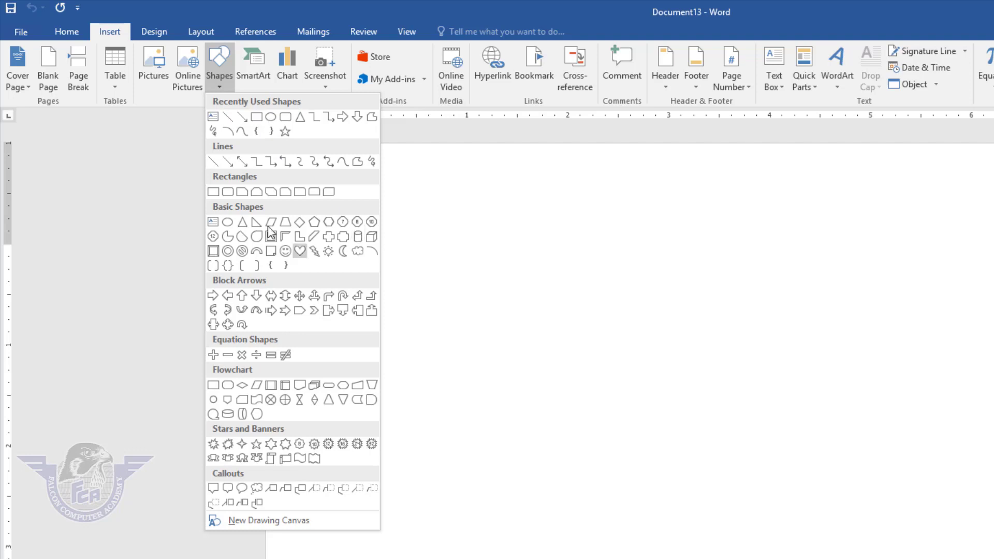
{"action": "left_click", "coordinate": [215, 192]}
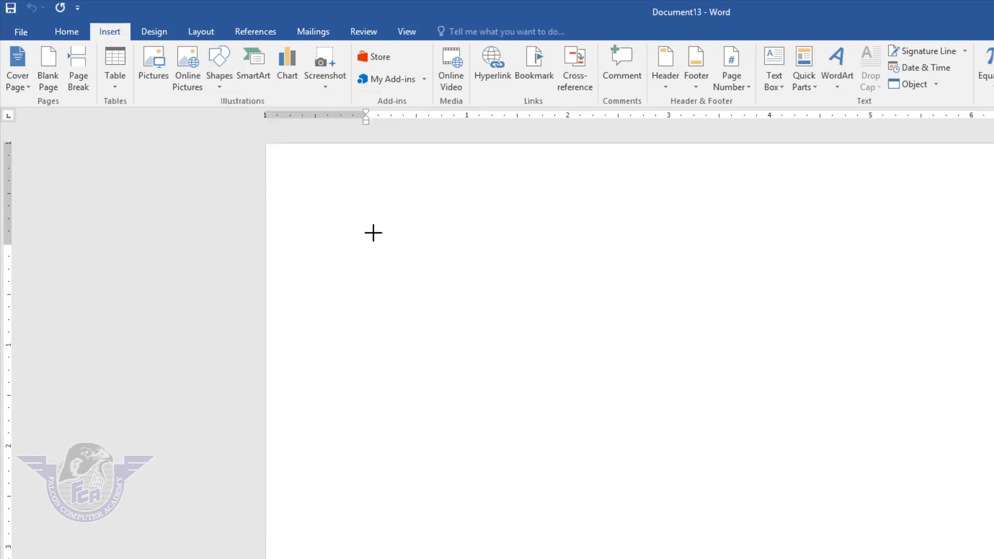
{"action": "mouse_move", "coordinate": [348, 219]}
{"action": "left_mouse_down"}
{"action": "mouse_move", "coordinate": [412, 230]}
{"action": "mouse_move", "coordinate": [761, 202]}
{"action": "left_mouse_up"}
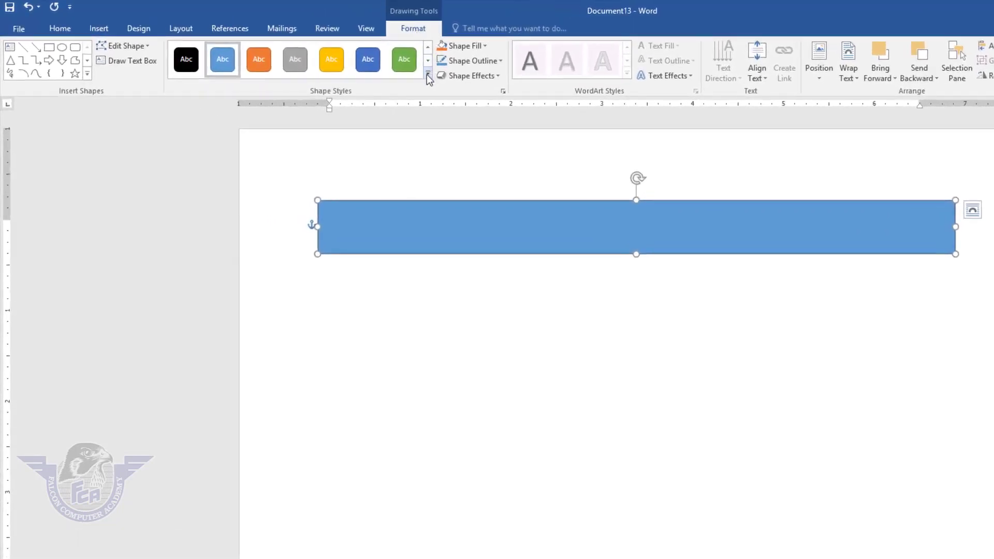
- Apply the green gradient shape style and type 'Falcon Computer Academy' inside the rectangle
{"action": "left_click", "coordinate": [427, 76]}
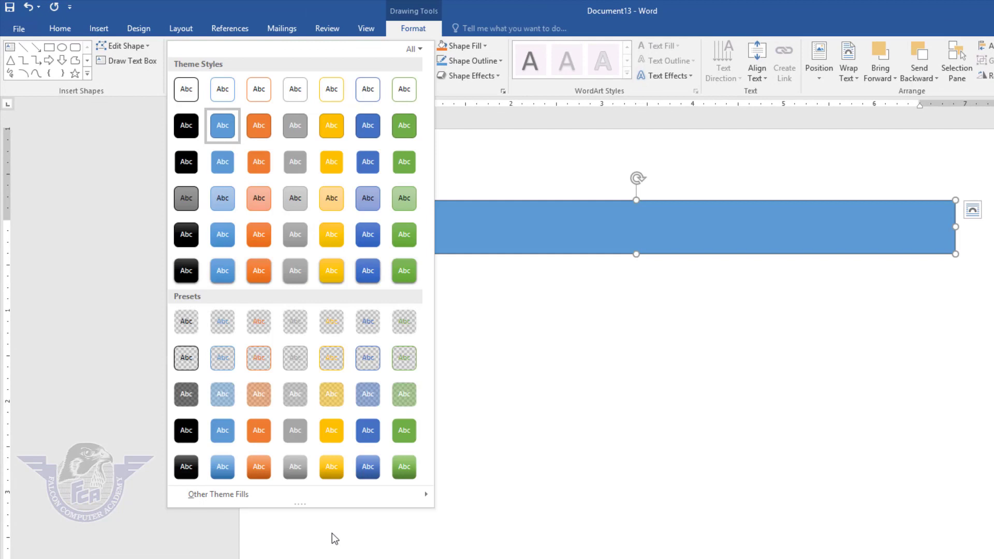
{"action": "left_click", "coordinate": [404, 466]}
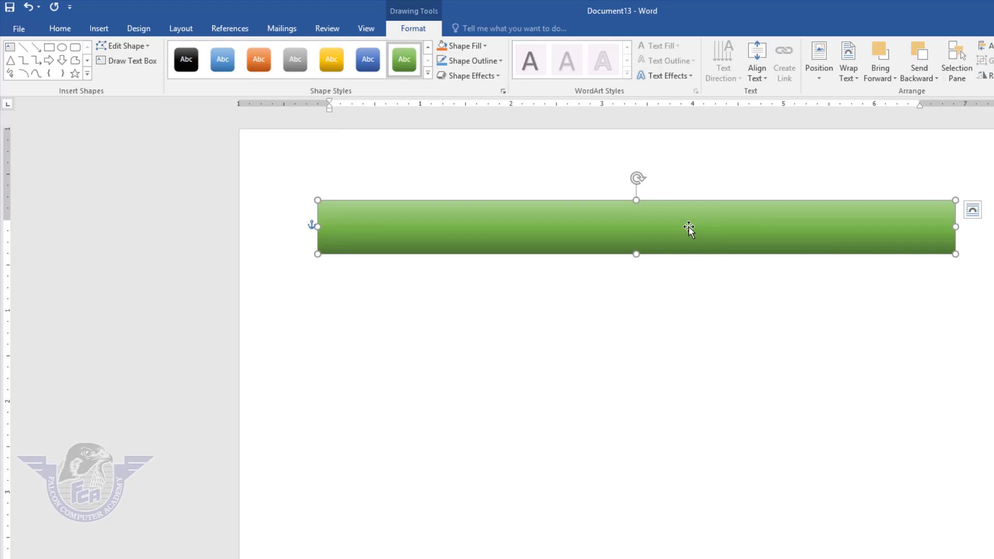
{"action": "type", "text": "Falcon Computer A"}
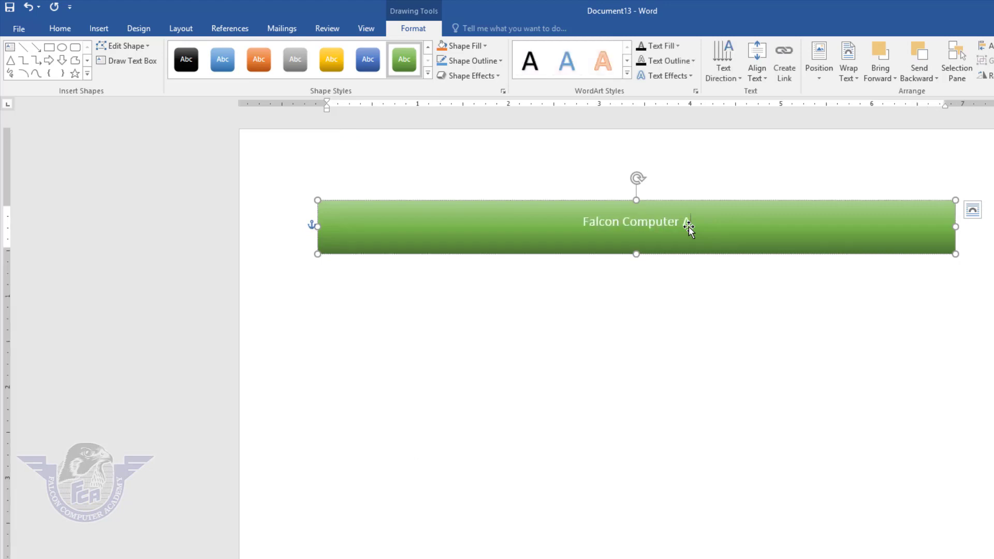
{"action": "type", "text": "cademy"}
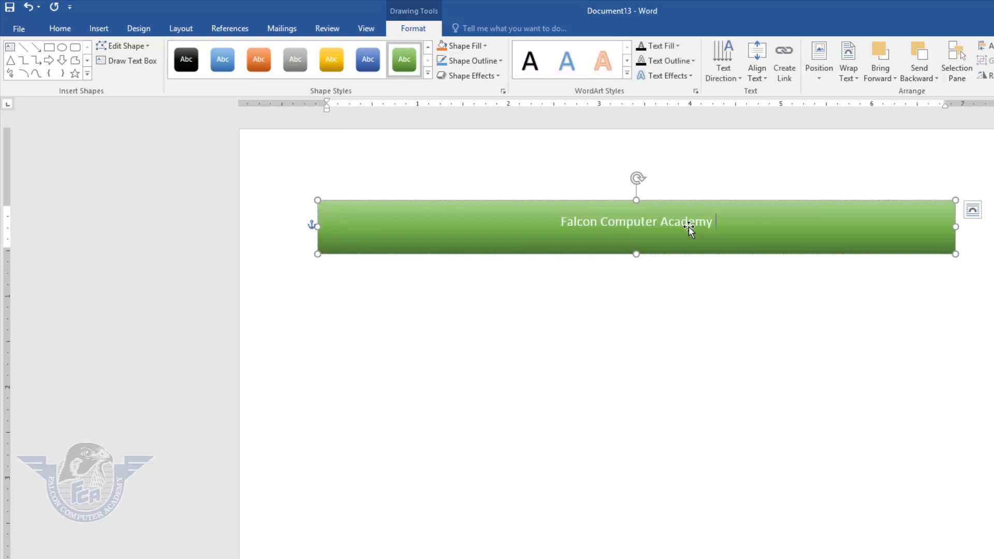
{"action": "key", "text": "ctrl+a"}
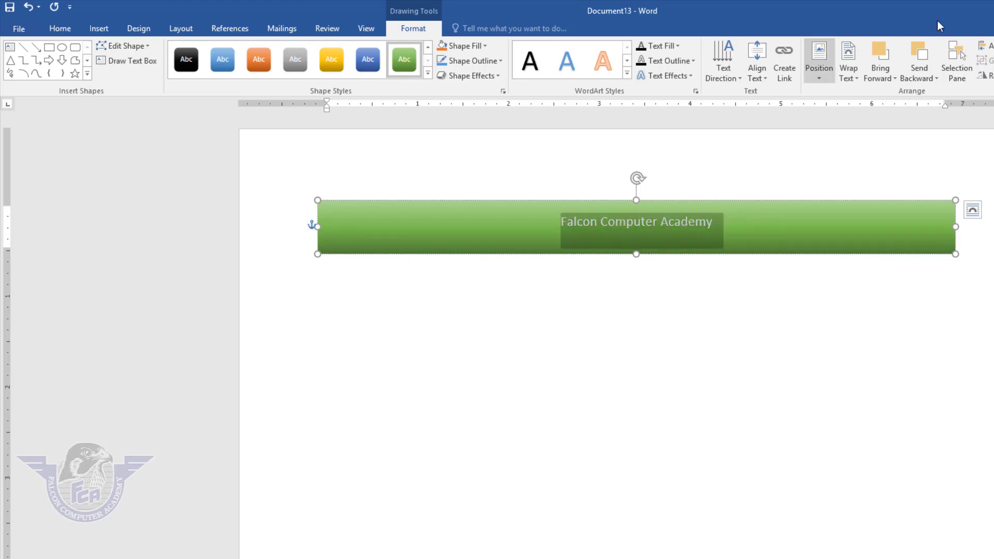
- Enlarge the banner text to font size 20
{"action": "left_click", "coordinate": [60, 29]}
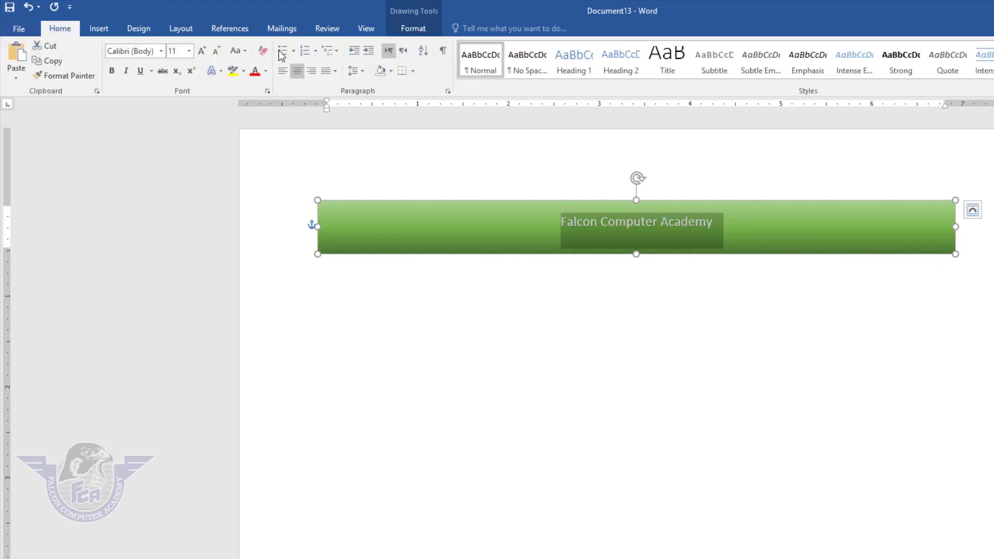
{"action": "left_click", "coordinate": [201, 51]}
{"action": "left_click", "coordinate": [201, 51]}
{"action": "left_click", "coordinate": [201, 50]}
{"action": "left_click", "coordinate": [201, 50]}
{"action": "left_click", "coordinate": [201, 50]}
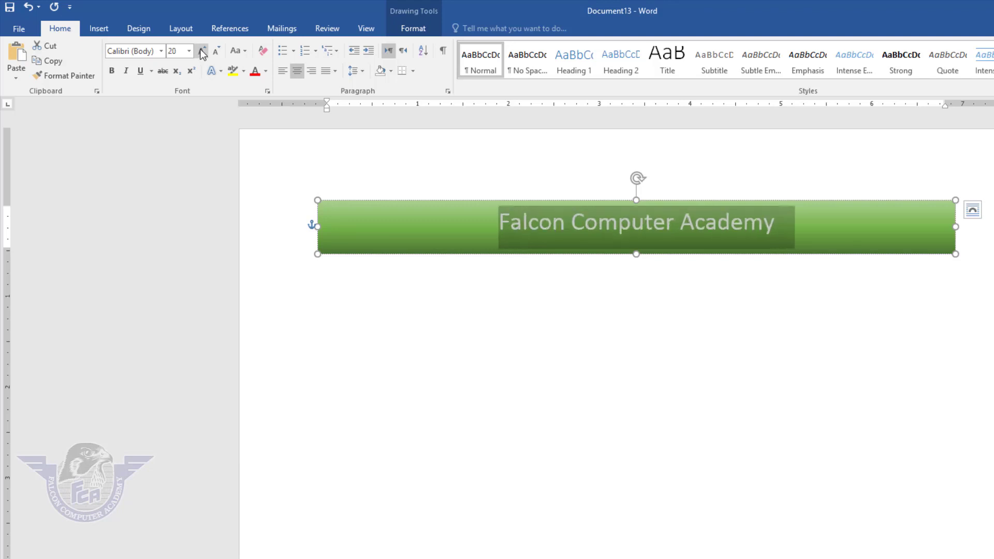
- Align the banner text to the shape's bottom and centre the banner horizontally on the page
{"action": "left_click", "coordinate": [414, 29]}
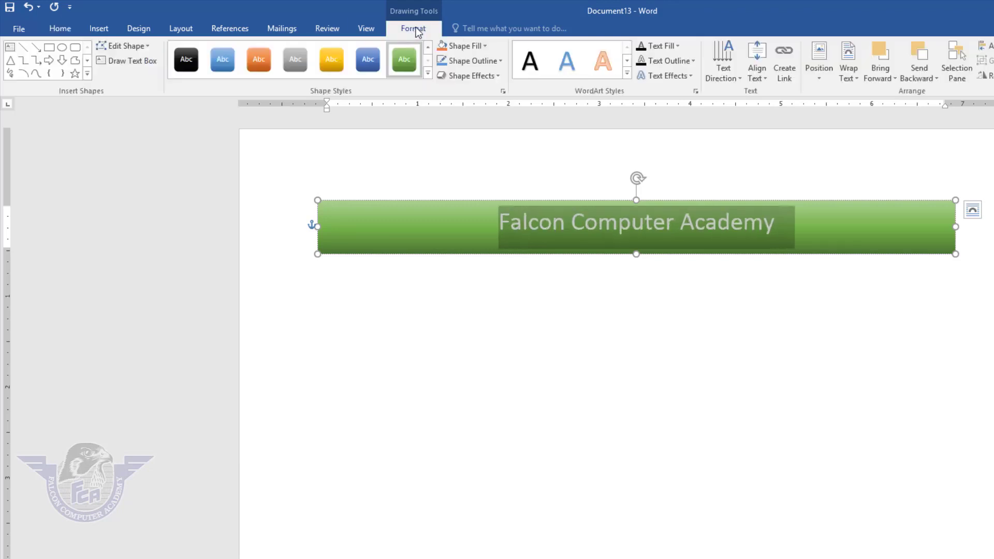
{"action": "left_click", "coordinate": [764, 72]}
{"action": "left_click", "coordinate": [754, 74]}
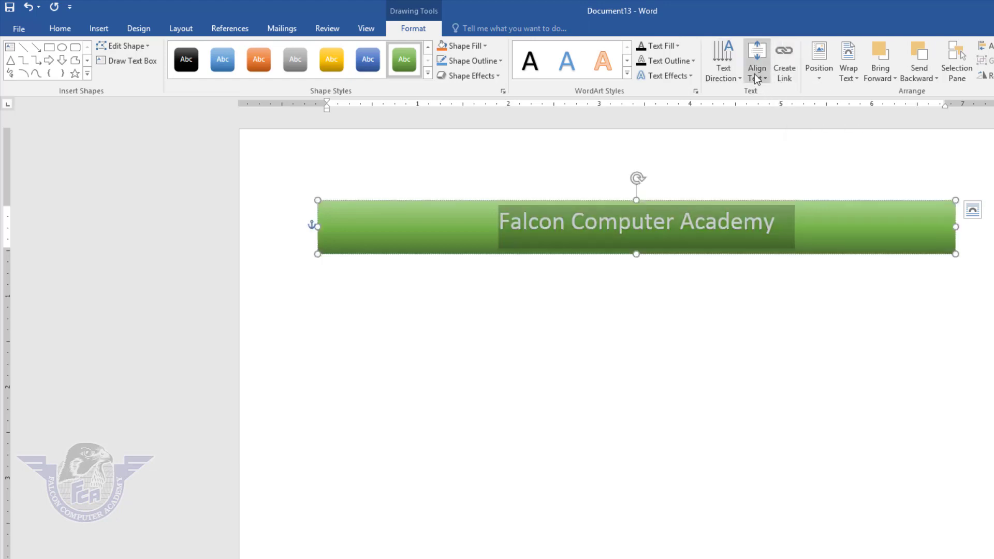
{"action": "left_click", "coordinate": [753, 73]}
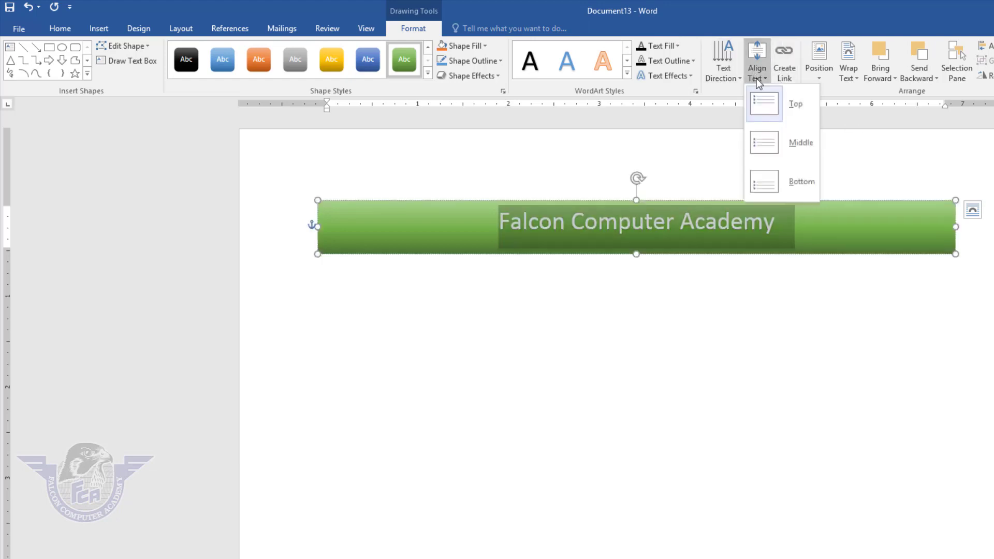
{"action": "left_click", "coordinate": [769, 187]}
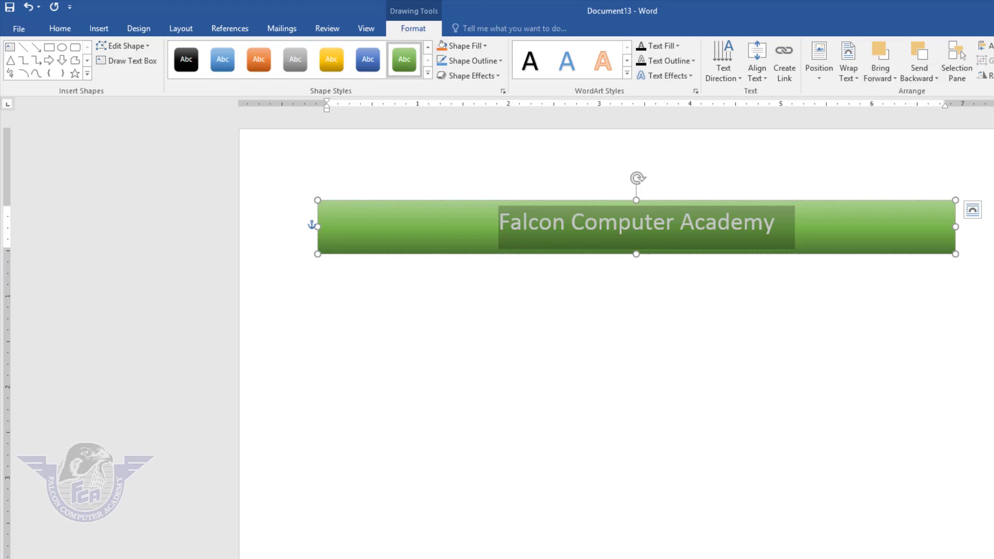
{"action": "left_click", "coordinate": [983, 46]}
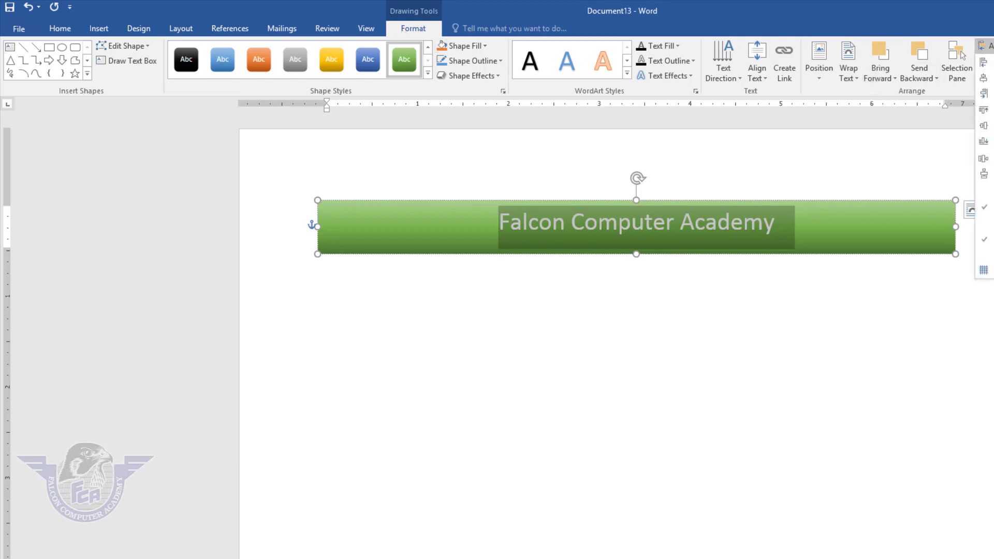
{"action": "left_click", "coordinate": [984, 77]}
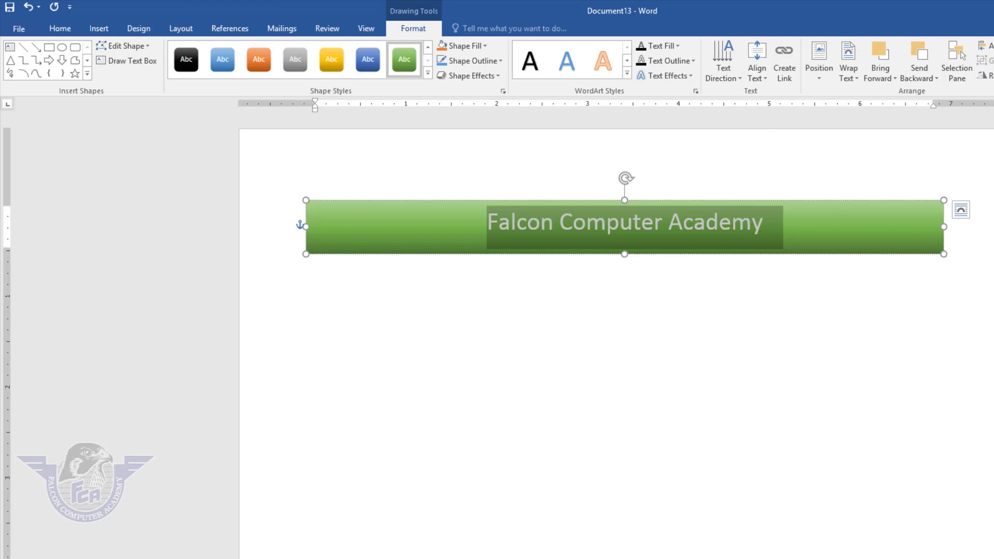
- Draw a gold-styled star over the banner's left end and select it together with the banner
{"action": "left_click", "coordinate": [75, 73]}
{"action": "left_click_drag", "start_coordinate": [278, 168], "coordinate": [405, 306]}
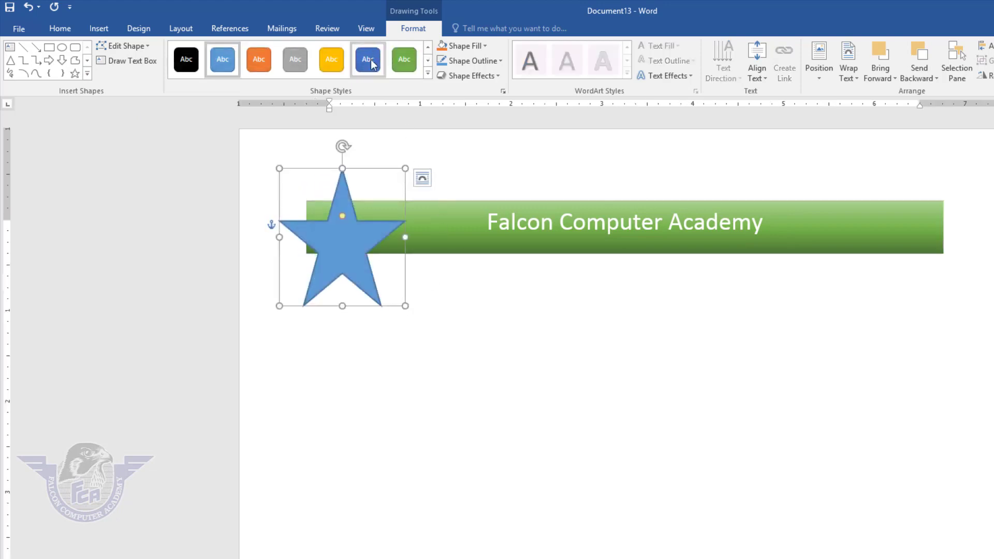
{"action": "left_click", "coordinate": [404, 59]}
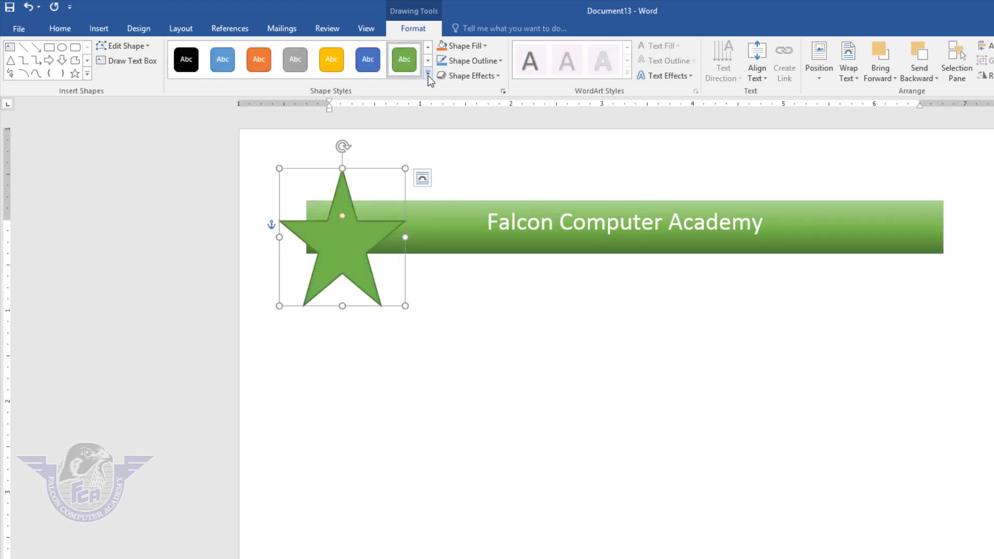
{"action": "left_click", "coordinate": [427, 76]}
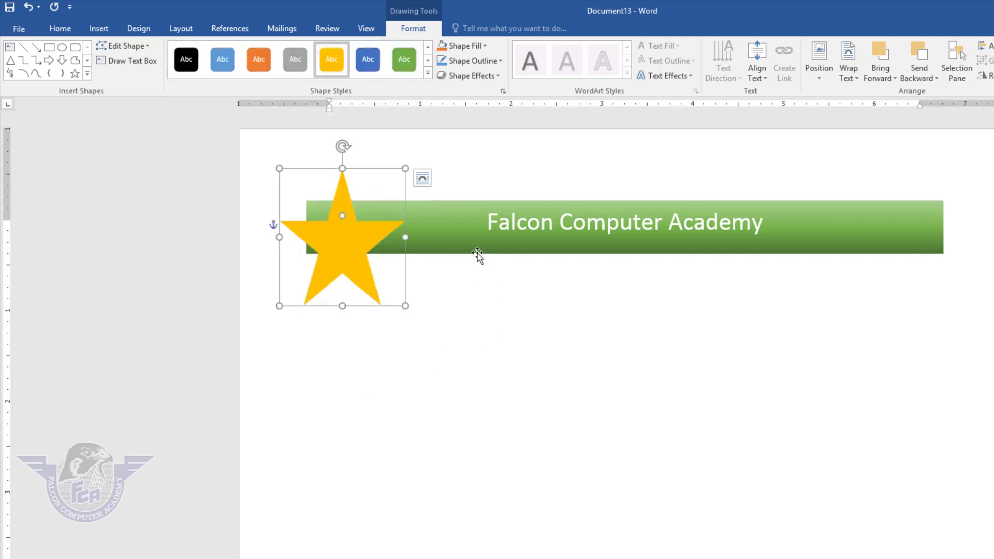
{"action": "left_click", "coordinate": [477, 254], "text": "shift"}
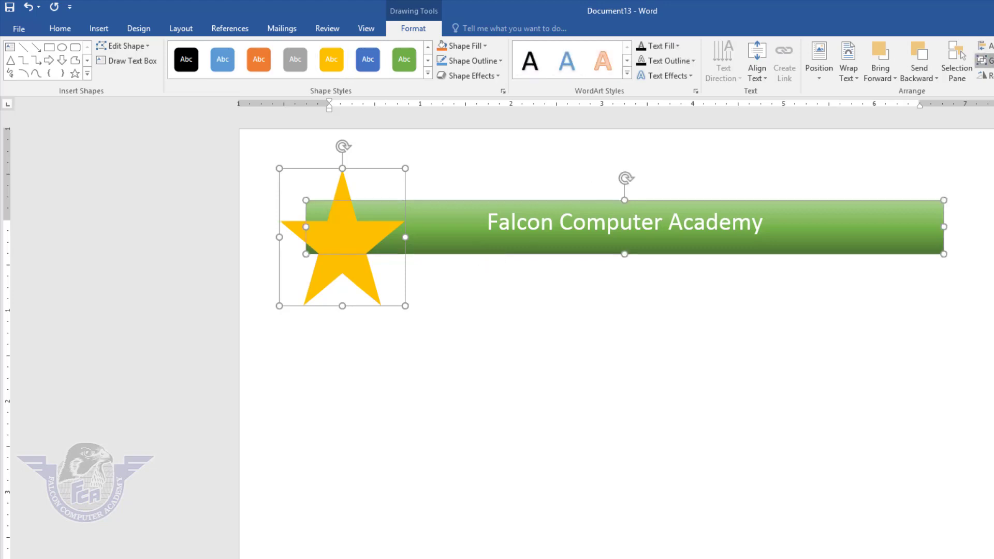
- Group the star and banner into one object and move it slightly down the page
{"action": "left_click", "coordinate": [982, 60]}
{"action": "left_click", "coordinate": [983, 77]}
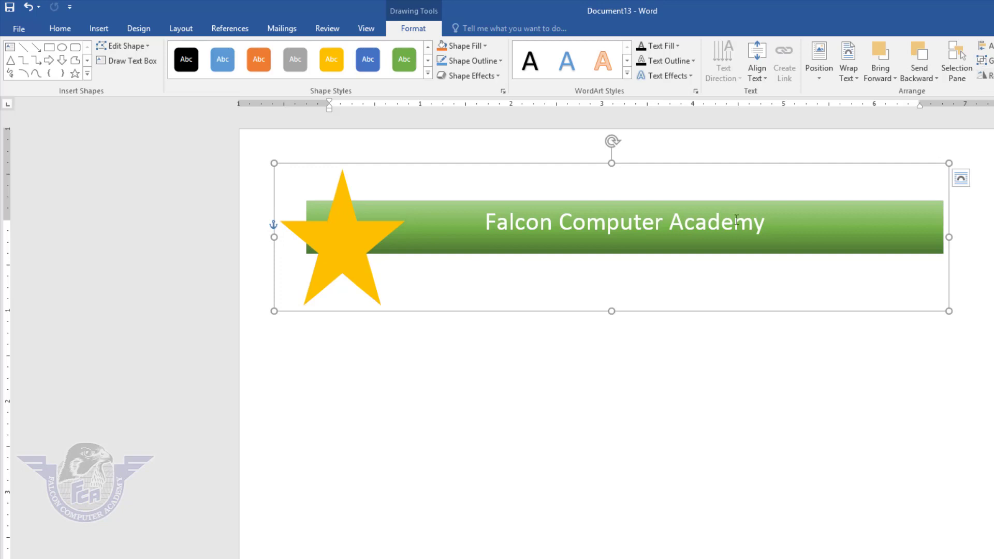
{"action": "mouse_move", "coordinate": [779, 165]}
{"action": "left_mouse_down"}
{"action": "mouse_move", "coordinate": [783, 195]}
{"action": "mouse_move", "coordinate": [791, 183]}
{"action": "left_mouse_up"}
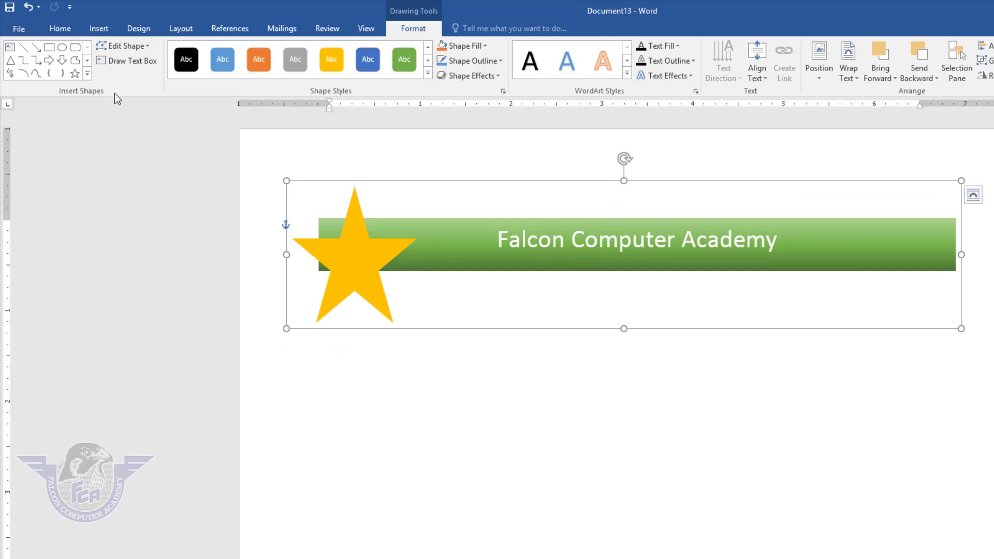
{"action": "left_click", "coordinate": [75, 48]}
- Draw a blue rounded rectangle under the banner and copy it twice, one lower and one beside the star
{"action": "left_click_drag", "start_coordinate": [604, 285], "coordinate": [868, 318]}
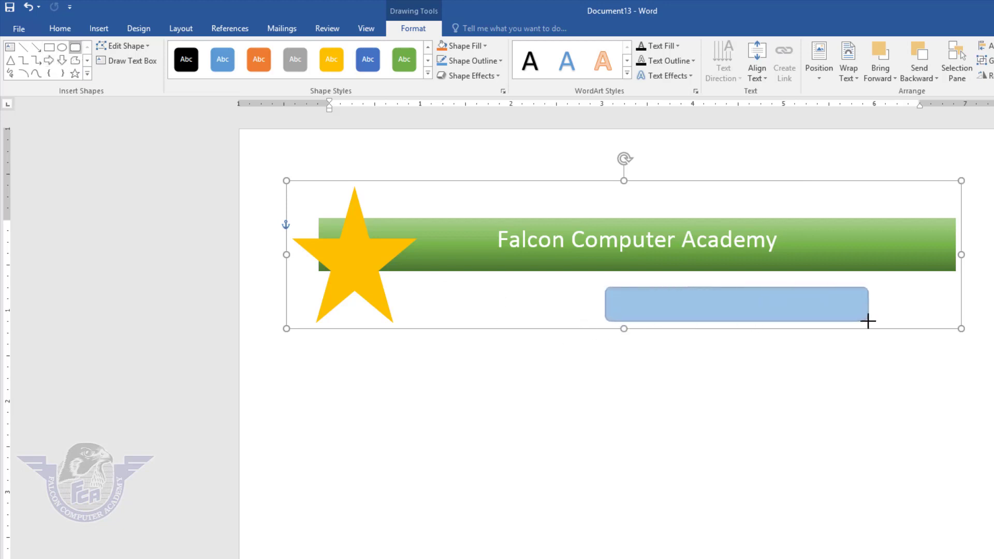
{"action": "left_click_drag", "start_coordinate": [803, 309], "coordinate": [880, 298]}
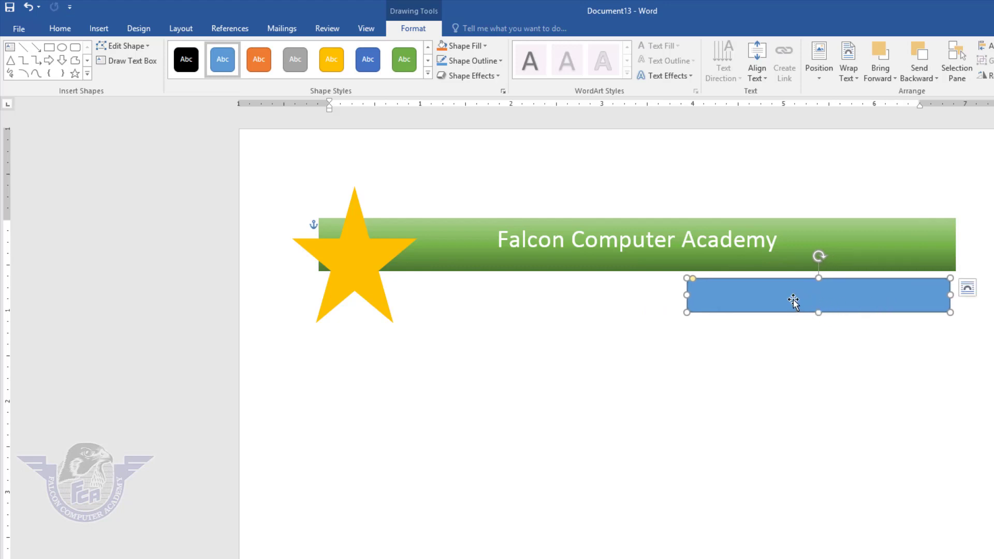
{"action": "mouse_move", "coordinate": [793, 300]}
{"action": "left_mouse_down"}
{"action": "mouse_move", "coordinate": [782, 356]}
{"action": "mouse_move", "coordinate": [795, 321]}
{"action": "mouse_move", "coordinate": [687, 384]}
{"action": "left_mouse_up"}
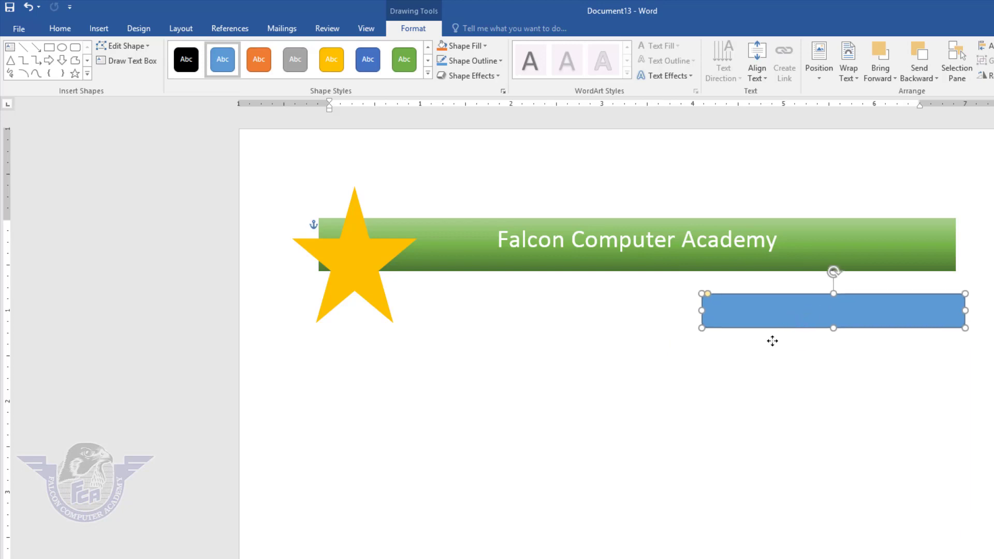
{"action": "left_click", "coordinate": [691, 402]}
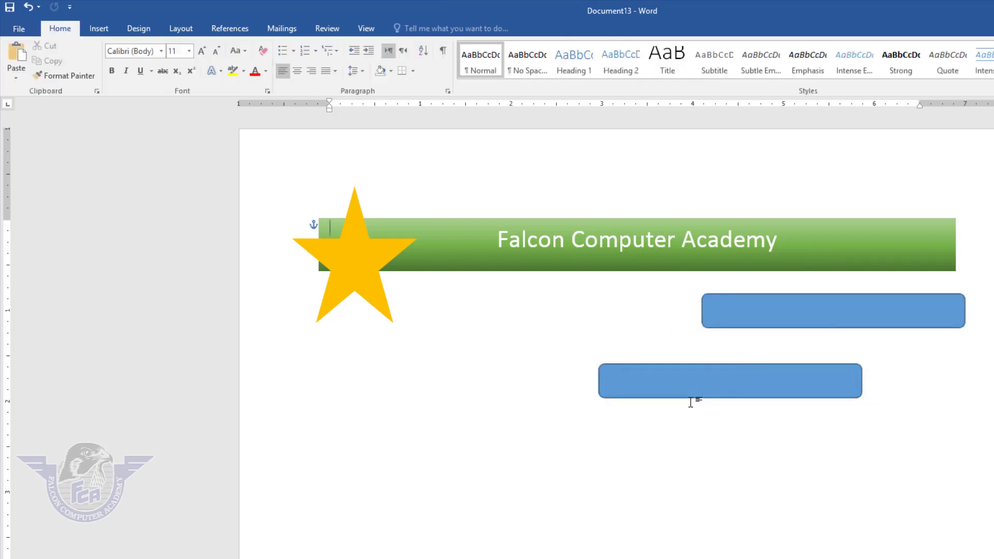
{"action": "left_click", "coordinate": [710, 378]}
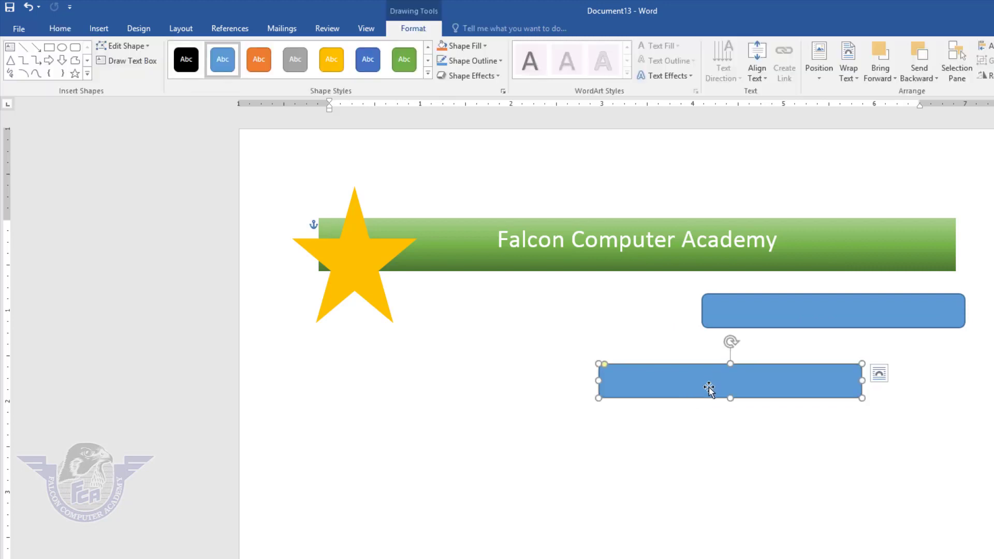
{"action": "mouse_move", "coordinate": [709, 386]}
{"action": "left_mouse_down", "text": "ctrl"}
{"action": "mouse_move", "coordinate": [510, 309]}
{"action": "mouse_move", "coordinate": [526, 323]}
{"action": "left_mouse_up", "text": "ctrl"}
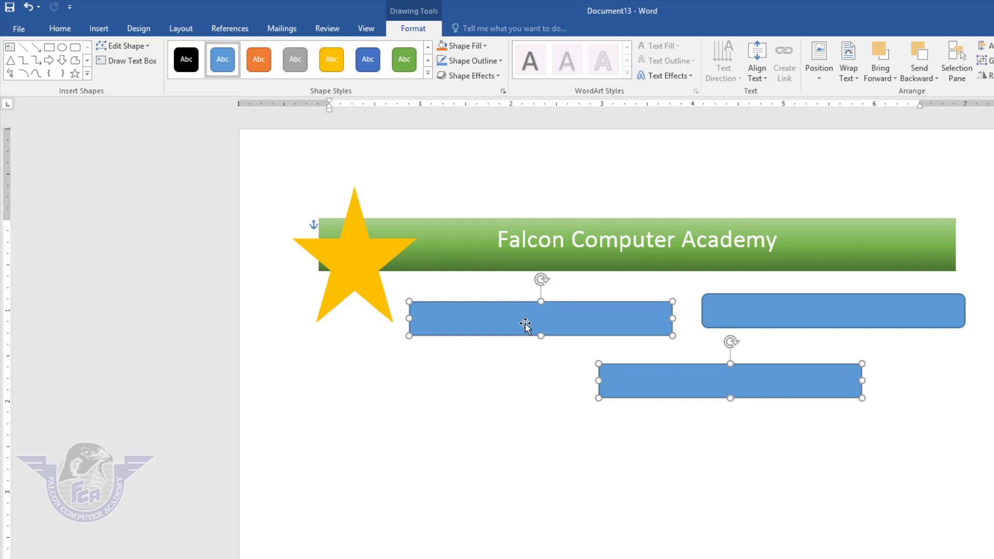
{"action": "key", "text": "Escape"}
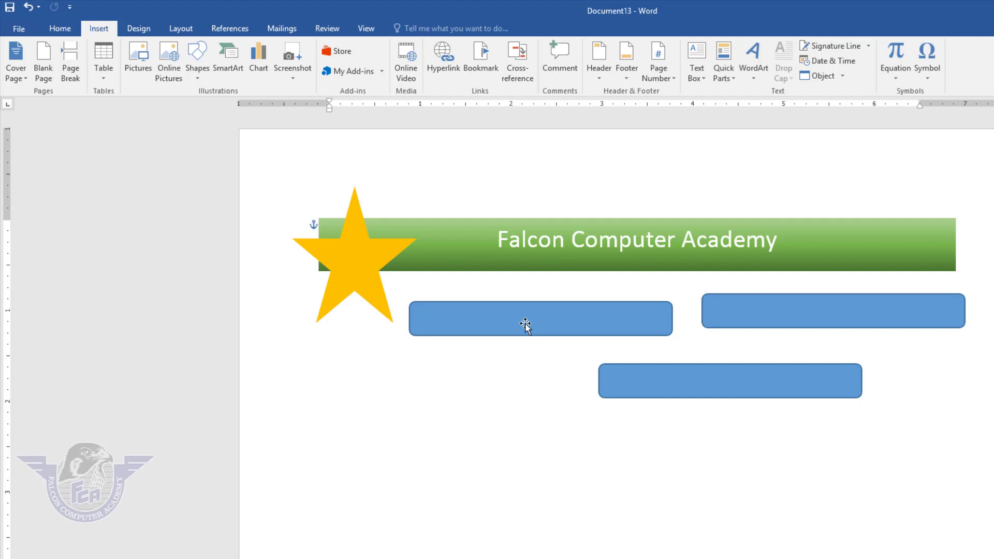
- Start a new document with tab-separated headings 'name' and 'amount'
{"action": "key", "text": "ctrl+n"}
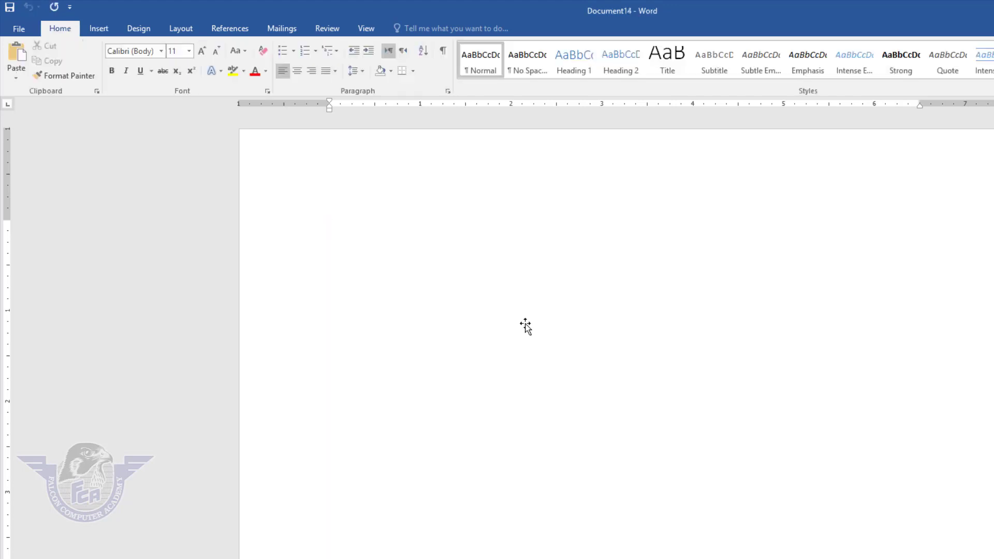
{"action": "type", "text": "name"}
{"action": "key", "text": "Tab"}
{"action": "key", "text": "Tab"}
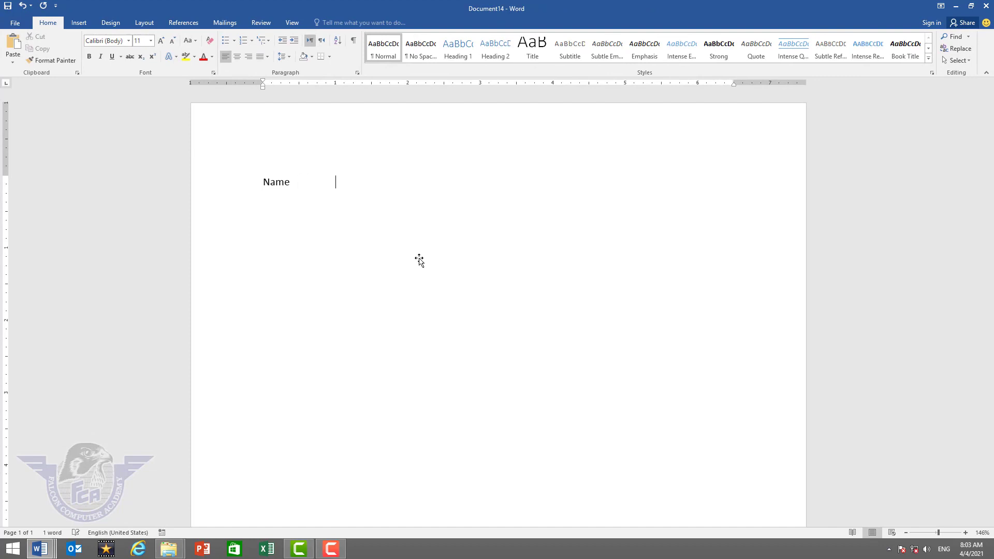
{"action": "type", "text": "amount"}
{"action": "key", "text": "Return"}
- Add the rows ali 25000, rashid 19000 and kashif 12000
{"action": "type", "text": "ali"}
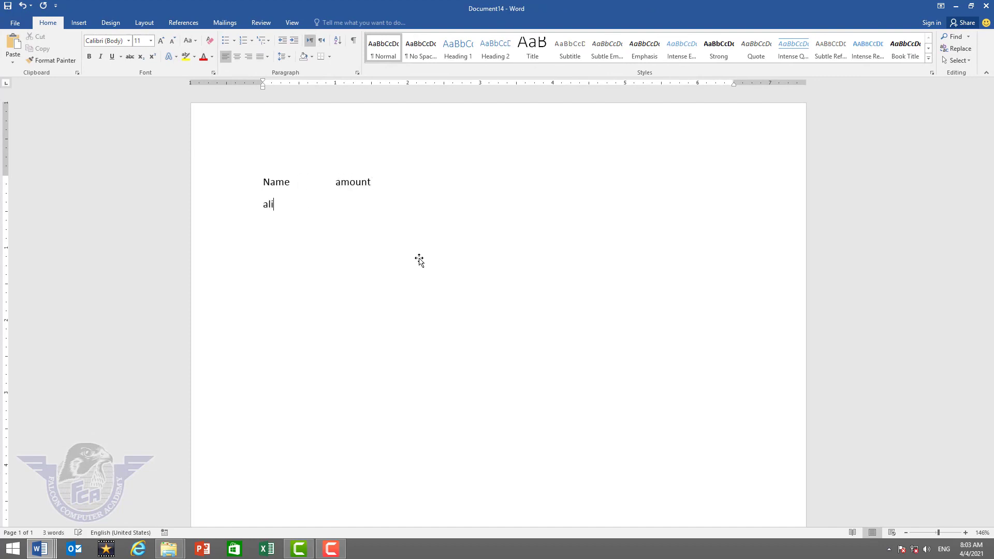
{"action": "key", "text": "Tab"}
{"action": "key", "text": "Tab"}
{"action": "type", "text": "25000"}
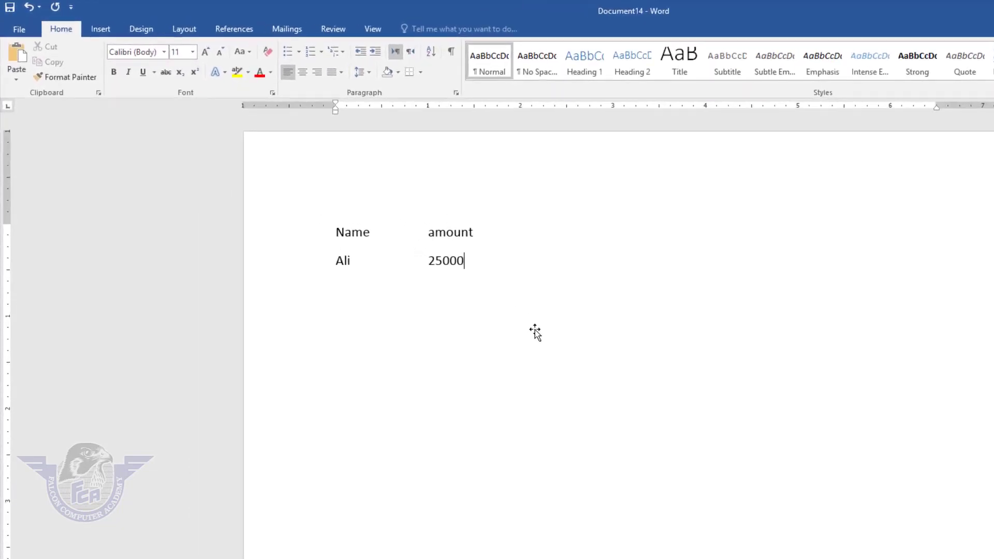
{"action": "key", "text": "Return"}
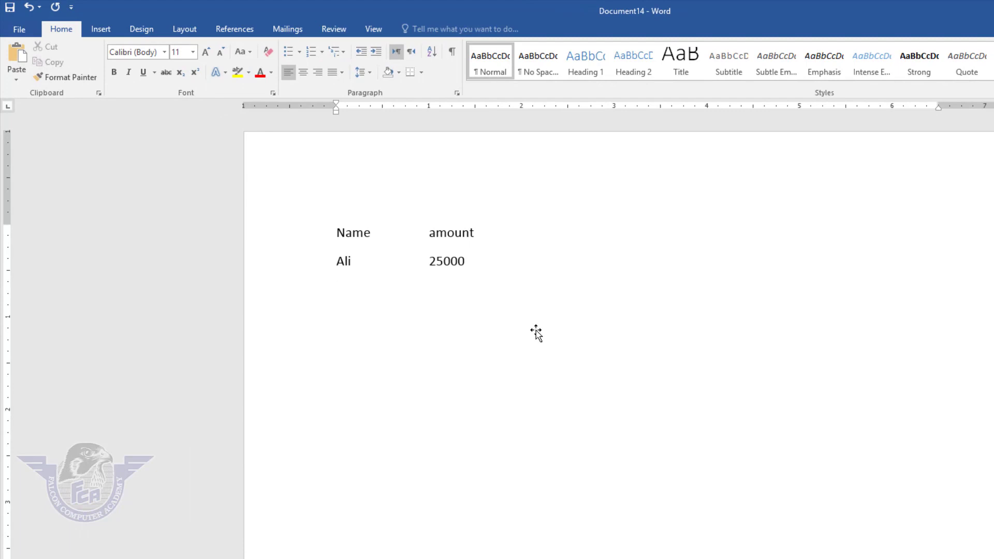
{"action": "type", "text": "rashid"}
{"action": "key", "text": "Tab"}
{"action": "key", "text": "Tab"}
{"action": "type", "text": "19"}
{"action": "type", "text": "000"}
{"action": "key", "text": "Return"}
{"action": "type", "text": "kashif"}
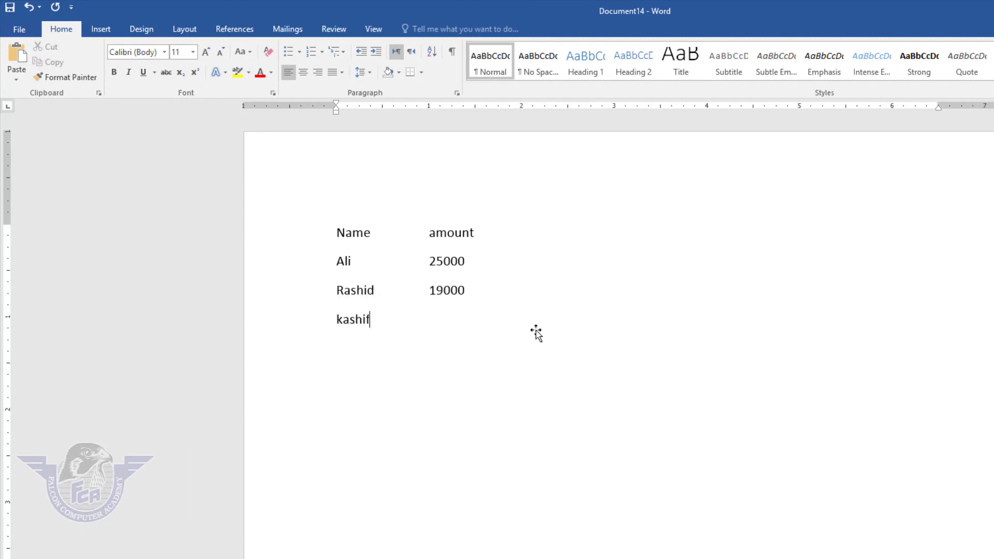
{"action": "key", "text": "Tab"}
{"action": "key", "text": "Tab"}
{"action": "type", "text": "12000"}
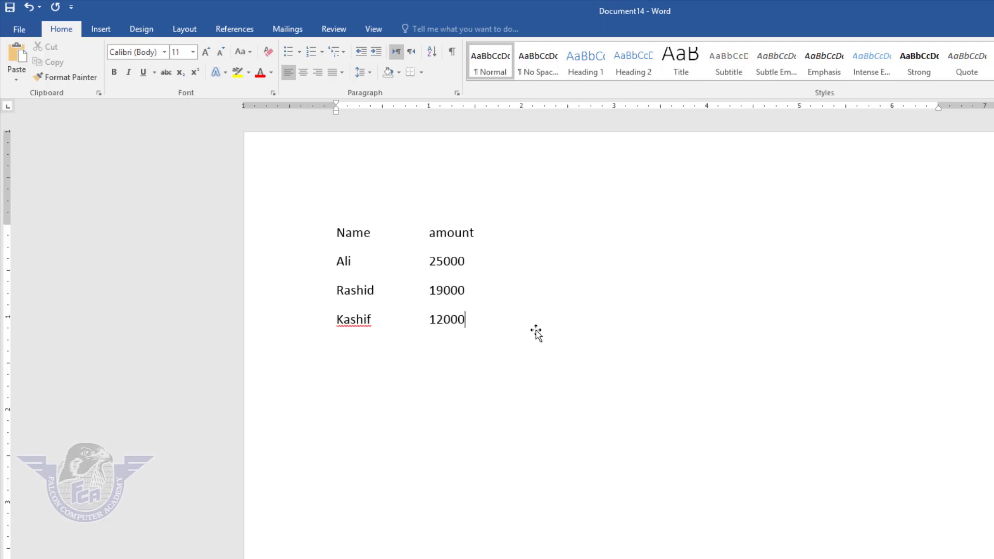
{"action": "key", "text": "Return"}
- Add the rows Anil 18000, Majid 18000 and Sandeep 14000
{"action": "type", "text": "Ani"}
{"action": "type", "text": "l"}
{"action": "key", "text": "Tab"}
{"action": "key", "text": "Tab"}
{"action": "type", "text": "18000"}
{"action": "key", "text": "Return"}
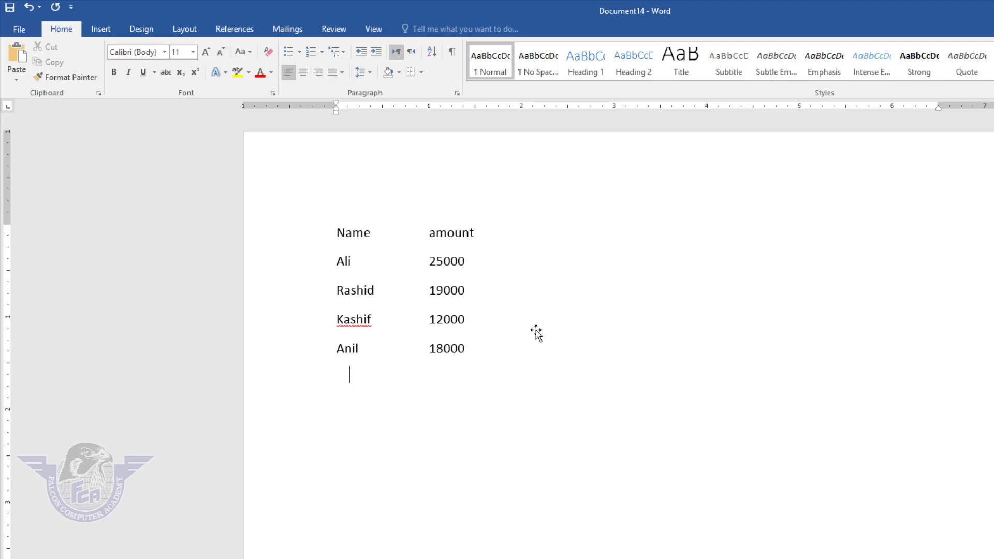
{"action": "type", "text": "Majid"}
{"action": "key", "text": "Tab"}
{"action": "key", "text": "Tab"}
{"action": "type", "text": "180"}
{"action": "type", "text": "00"}
{"action": "key", "text": "Return"}
{"action": "type", "text": "S"}
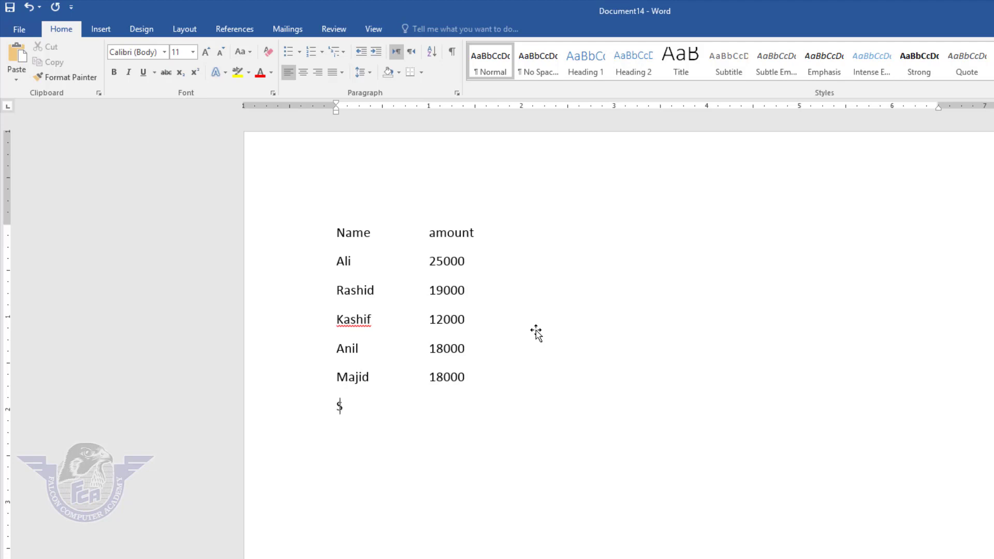
{"action": "type", "text": "andeep"}
{"action": "key", "text": "Tab"}
{"action": "key", "text": "Tab"}
{"action": "type", "text": "14000"}
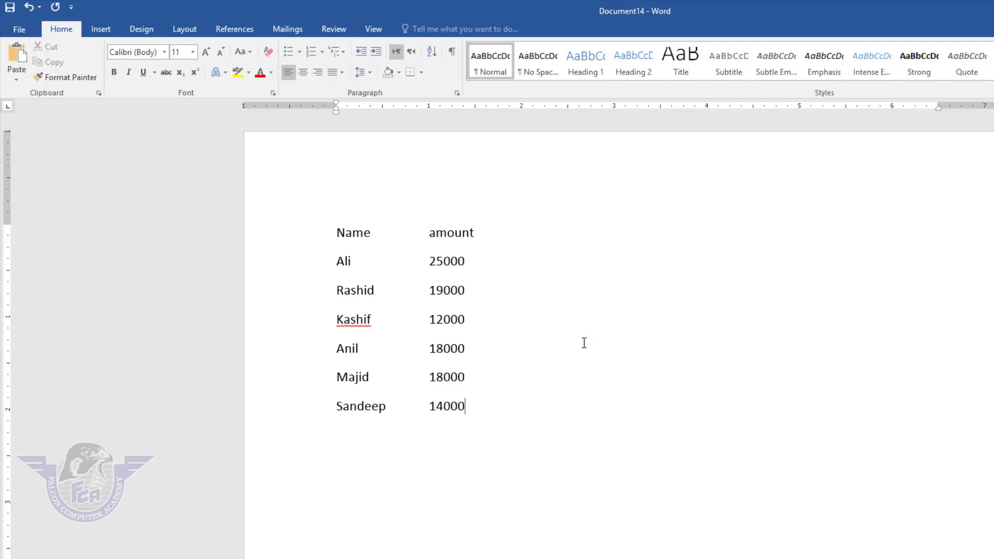
{"action": "key", "text": "BackSpace"}
- Turn on Track Changes and delete the trailing zeros so Sandeep's amount reads 140
{"action": "left_click", "coordinate": [335, 29]}
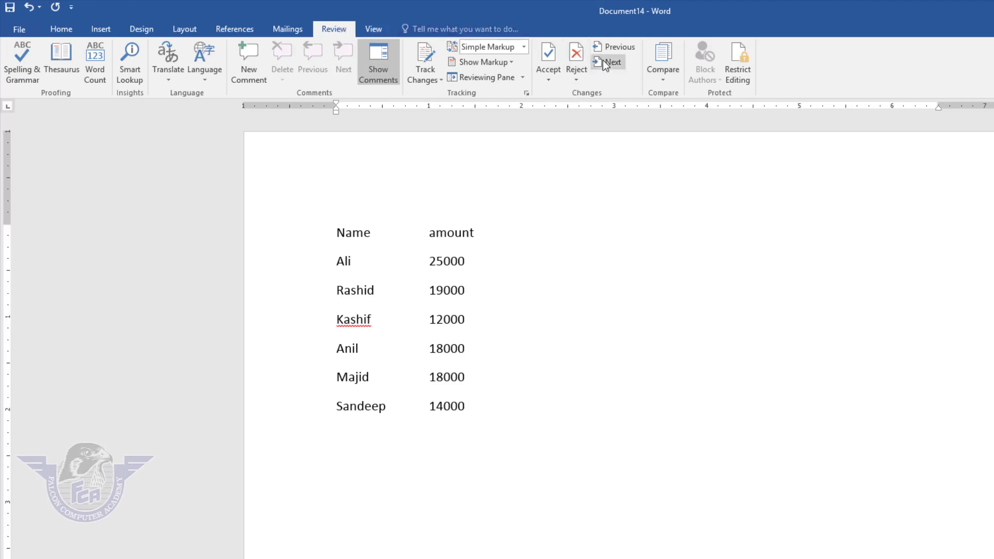
{"action": "left_click", "coordinate": [433, 81]}
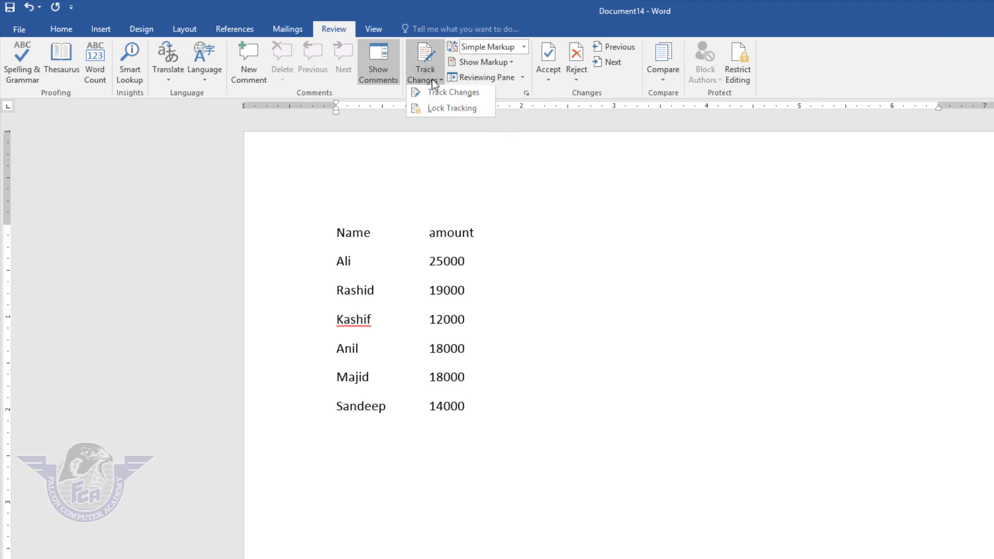
{"action": "left_click", "coordinate": [455, 97]}
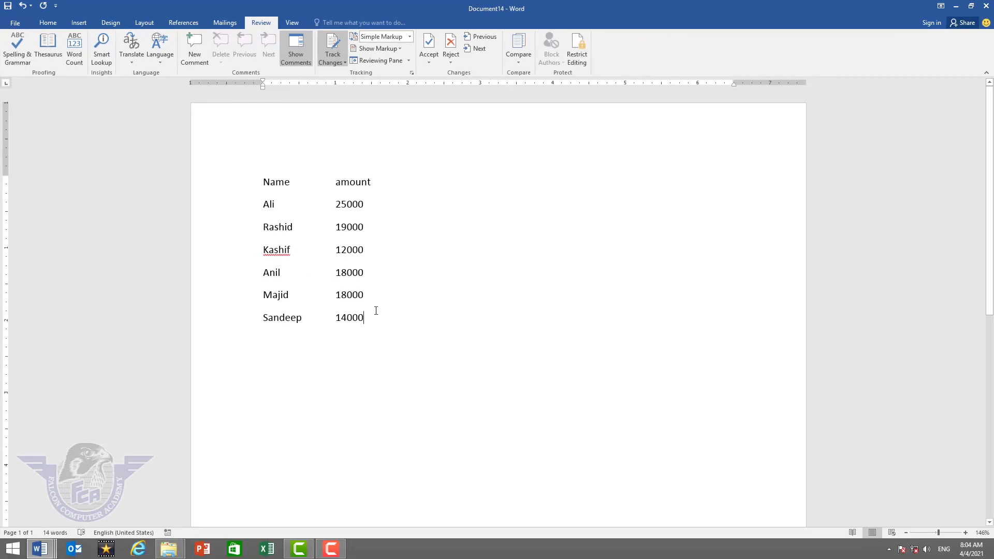
{"action": "key", "text": "BackSpace"}
{"action": "key", "text": "BackSpace"}
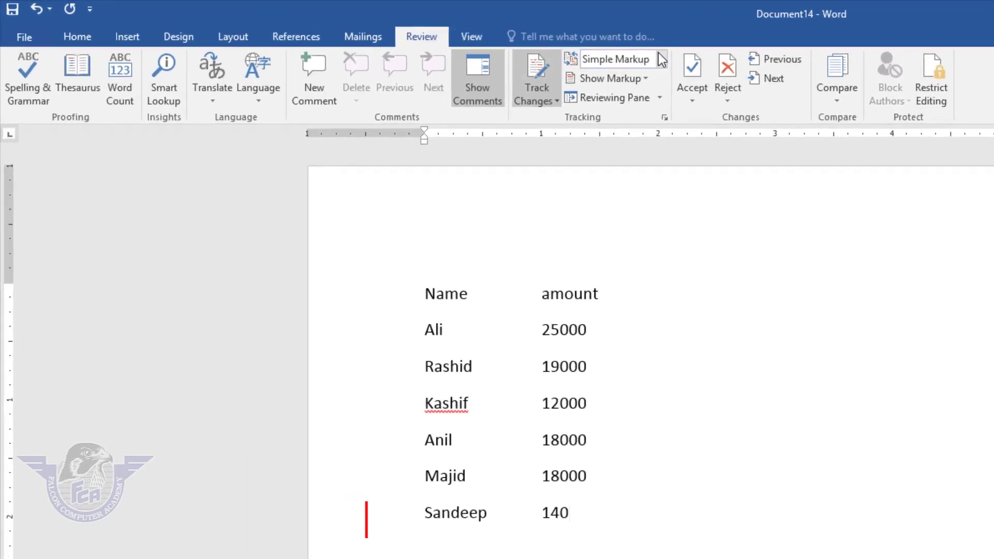
- Show All Markup and type 456 after Sandeep's 140 as a tracked insertion
{"action": "left_click", "coordinate": [654, 61]}
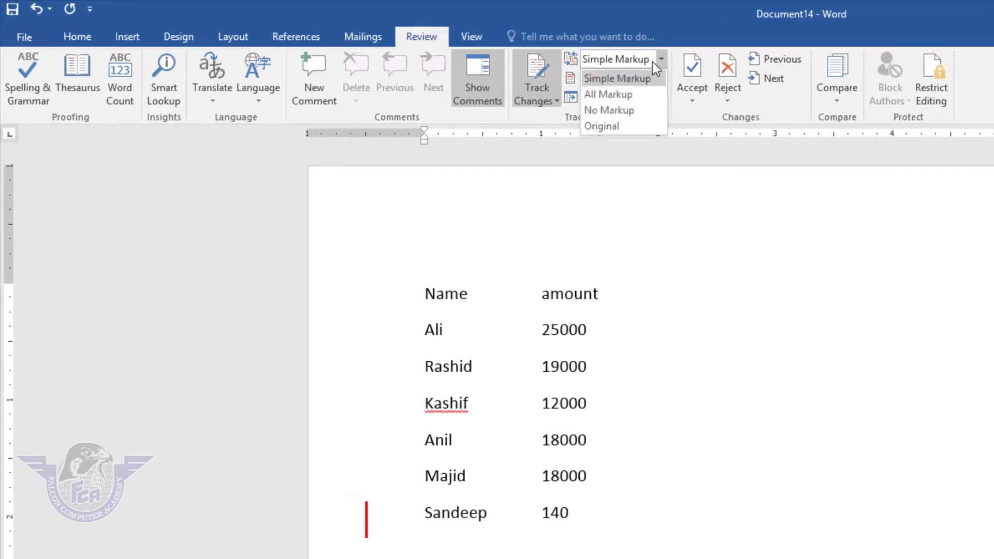
{"action": "left_click", "coordinate": [617, 94]}
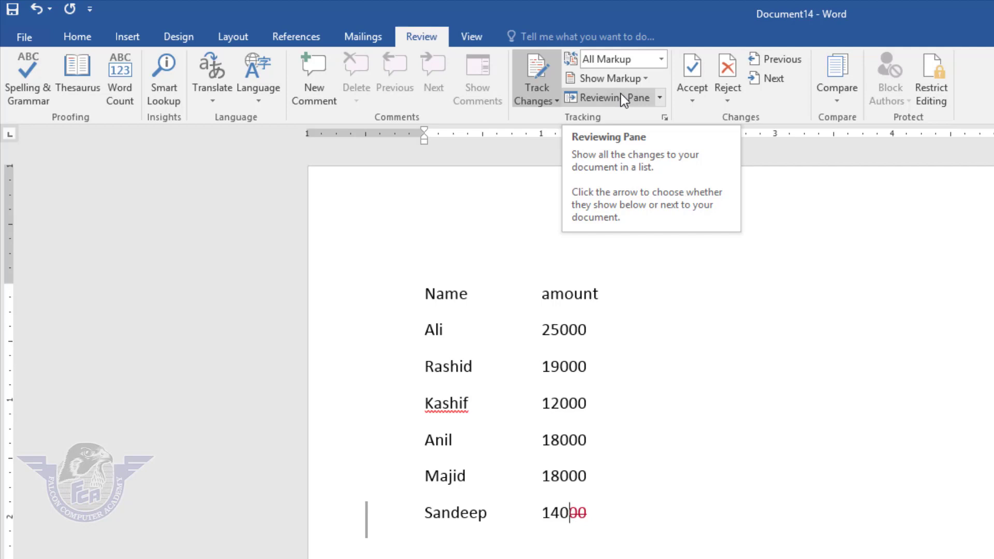
{"action": "type", "text": "456"}
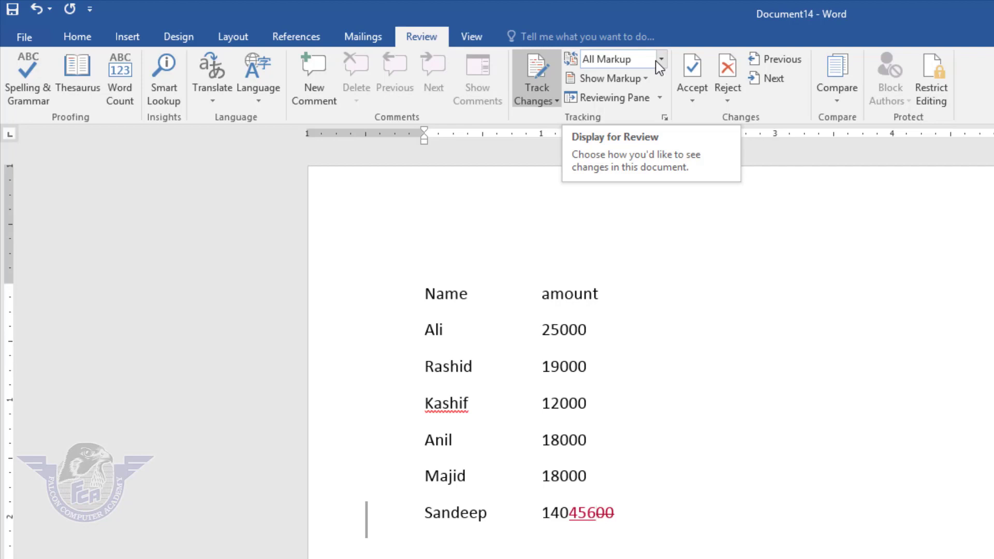
- Switch the review display to hide markup, then back to All Markup
{"action": "left_click", "coordinate": [655, 61]}
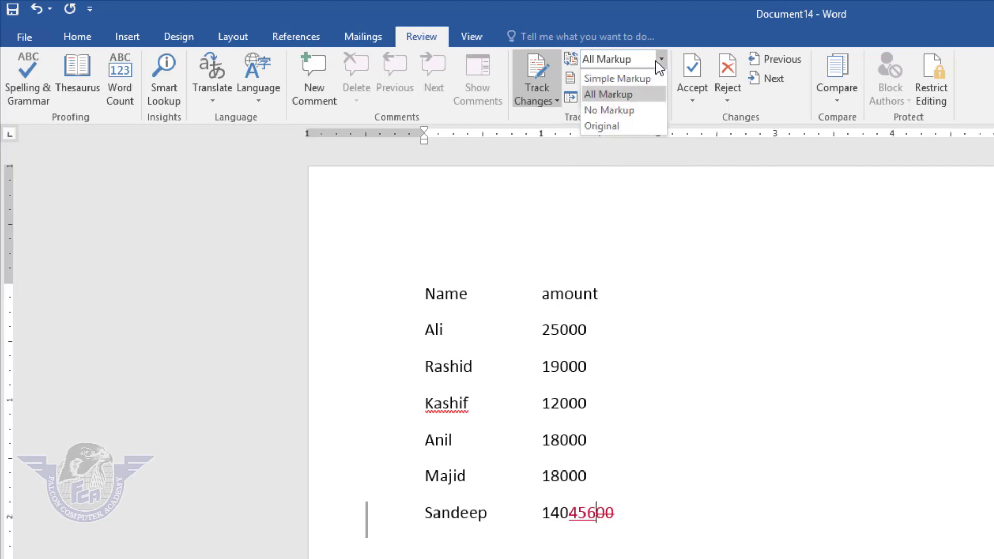
{"action": "left_click", "coordinate": [631, 106]}
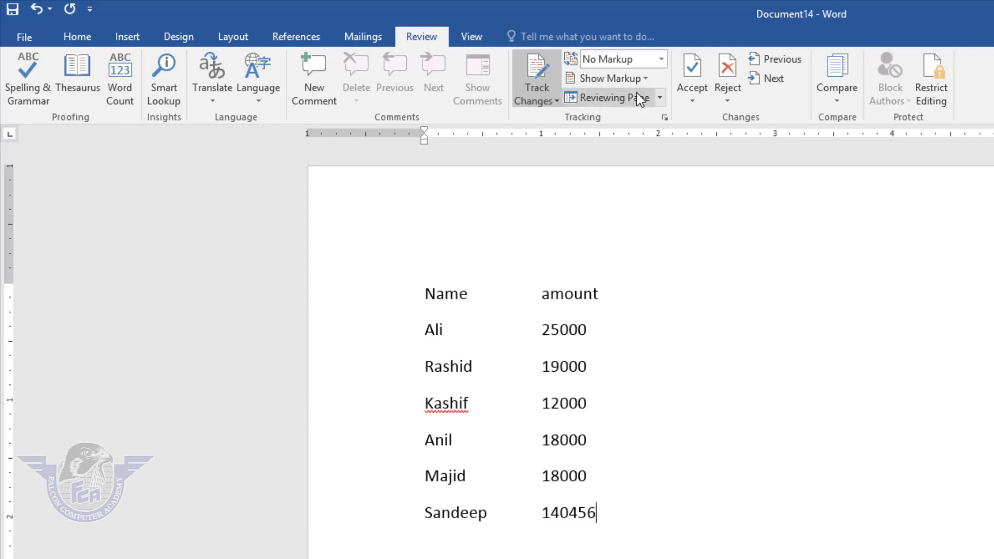
{"action": "left_click", "coordinate": [660, 58]}
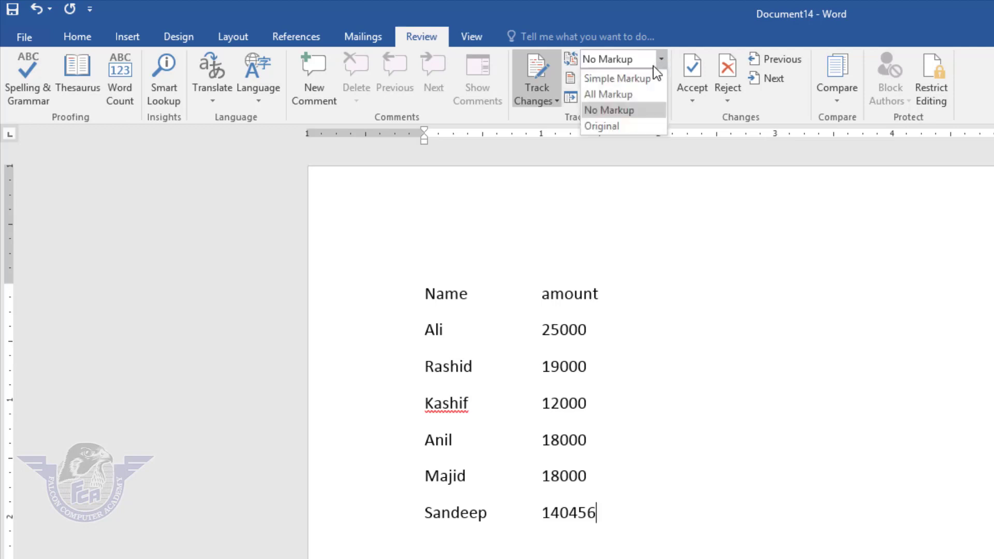
{"action": "left_click", "coordinate": [636, 94]}
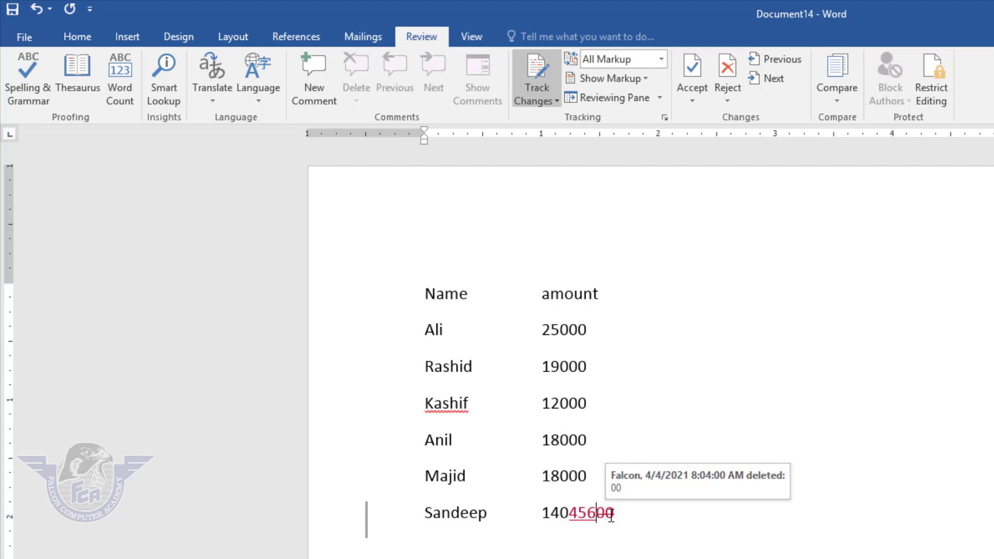
{"action": "mouse_move", "coordinate": [580, 513]}
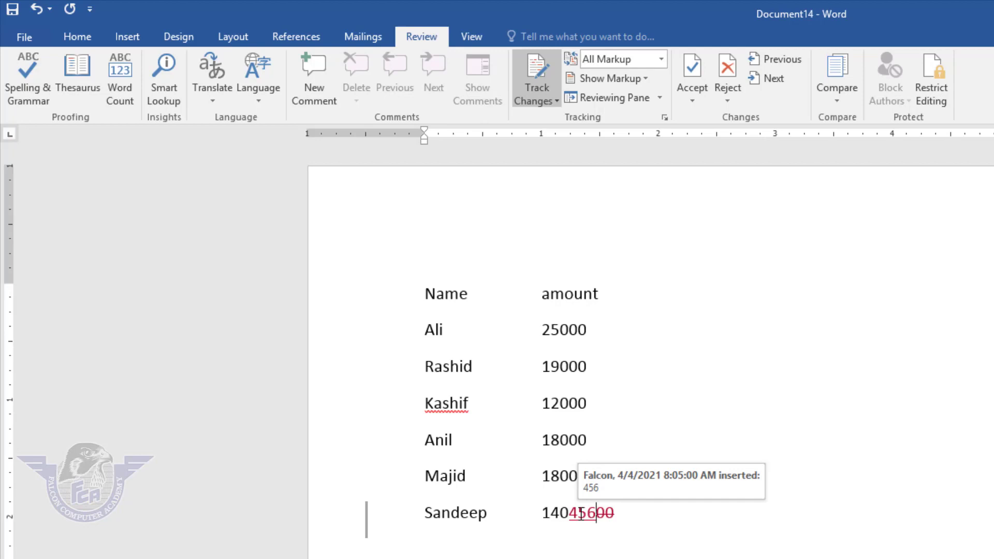
- Reject the tracked edits in Sandeep's amount, including the inserted 456, so it reads 14000 again
{"action": "left_click", "coordinate": [608, 524]}
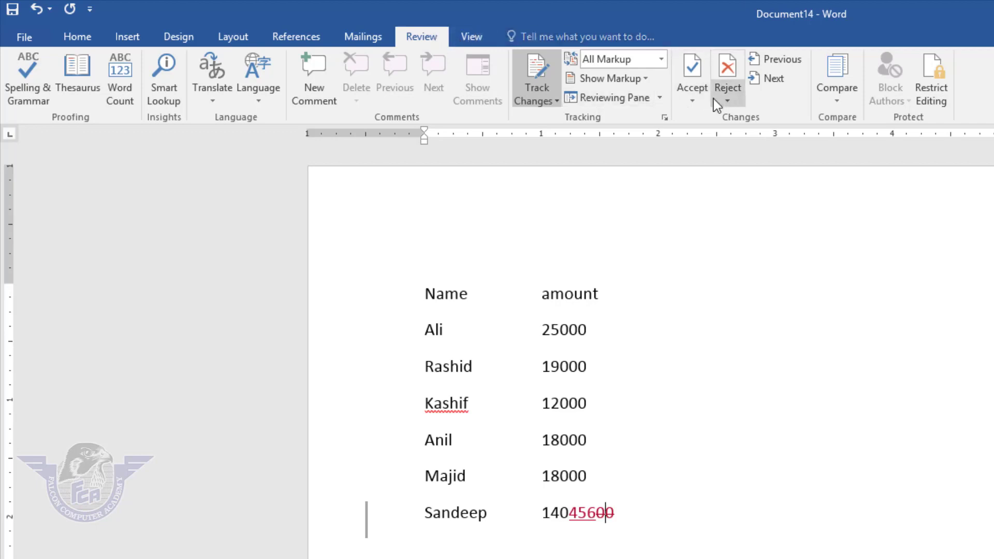
{"action": "left_click", "coordinate": [728, 102]}
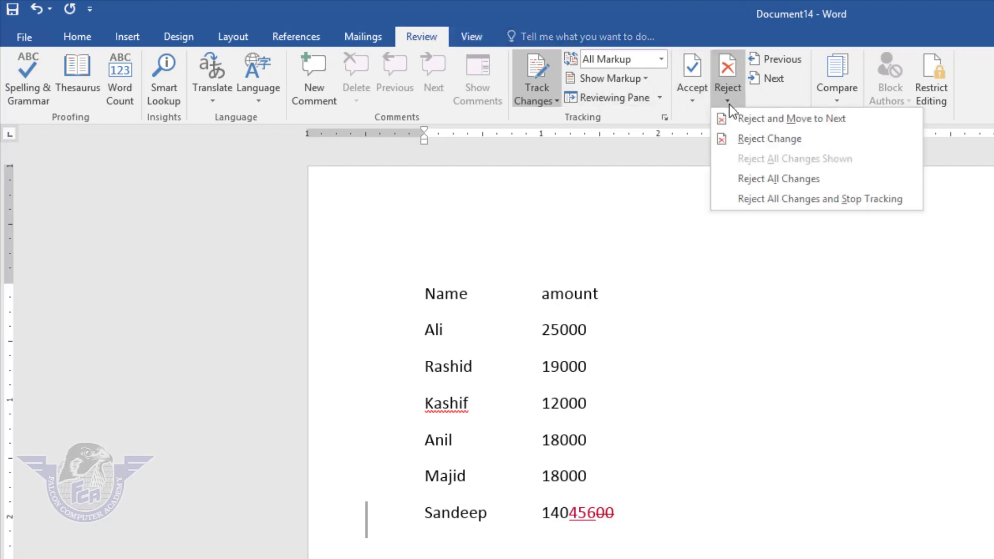
{"action": "left_click", "coordinate": [784, 139]}
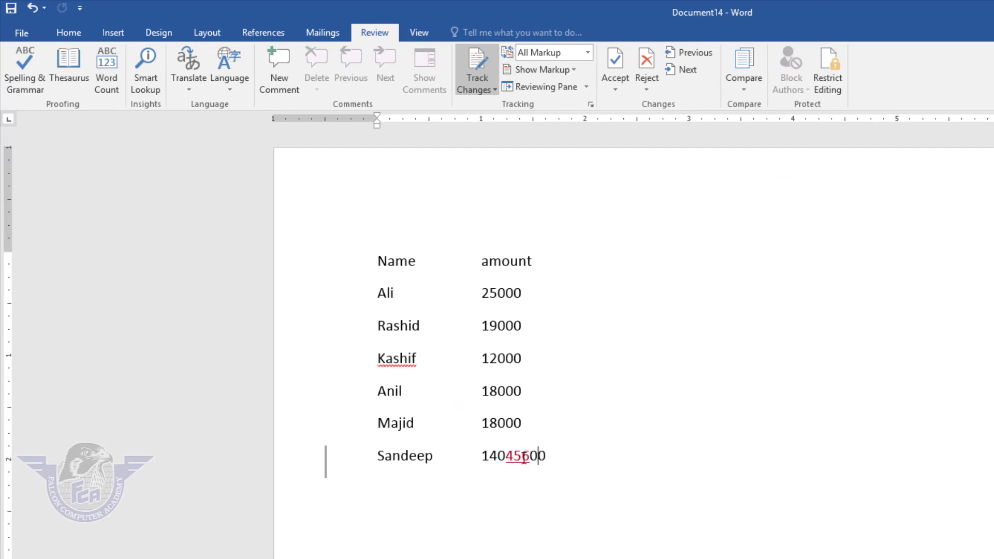
{"action": "left_click", "coordinate": [645, 81]}
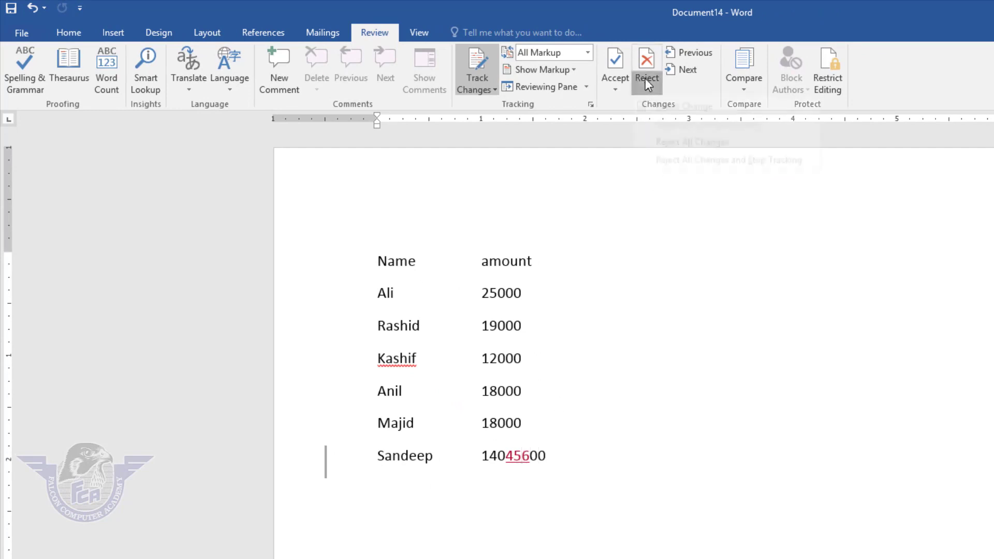
{"action": "left_click", "coordinate": [693, 123]}
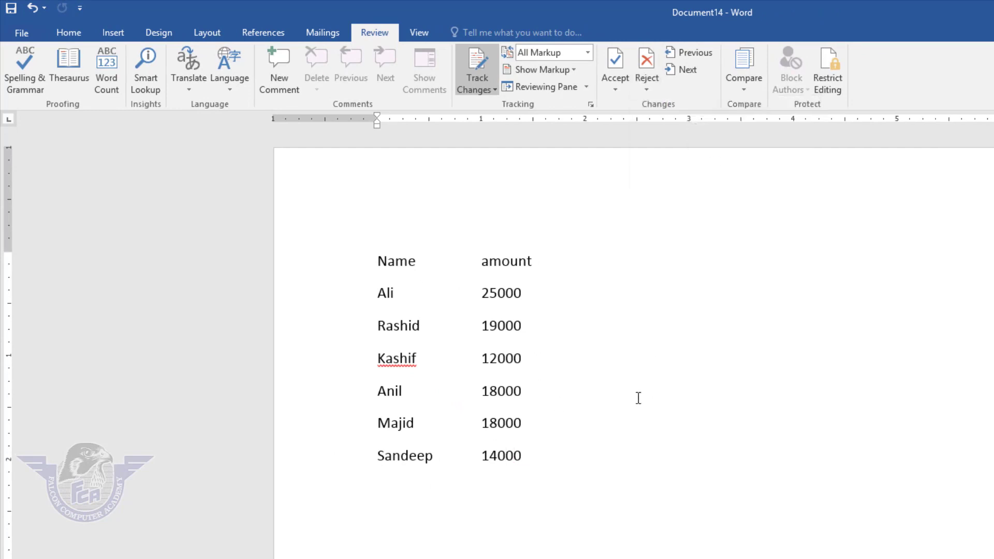
{"action": "left_click", "coordinate": [539, 462]}
- Add an 'asad' line below Sandeep's row, then undo it because it was tracked
{"action": "key", "text": "Return"}
{"action": "type", "text": "asad"}
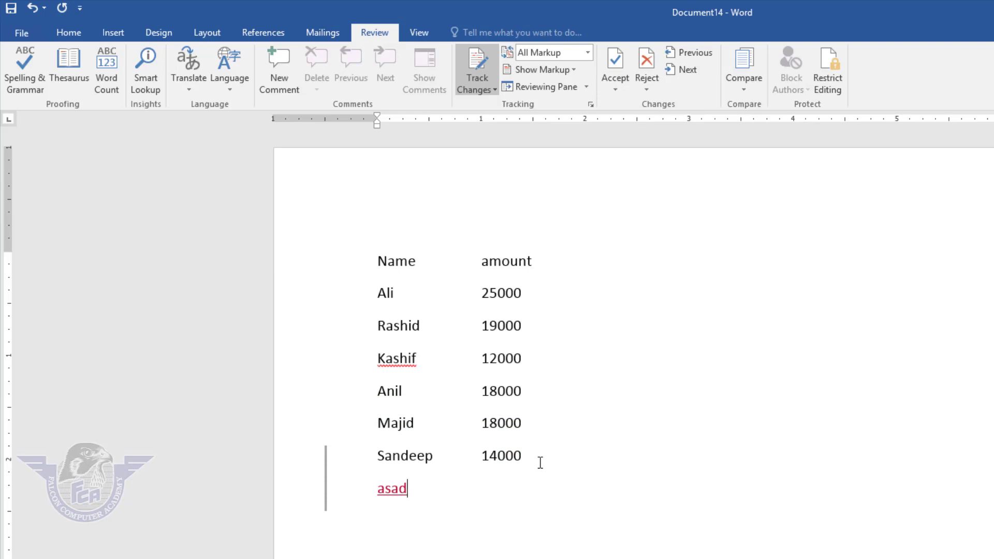
{"action": "key", "text": "ctrl+z"}
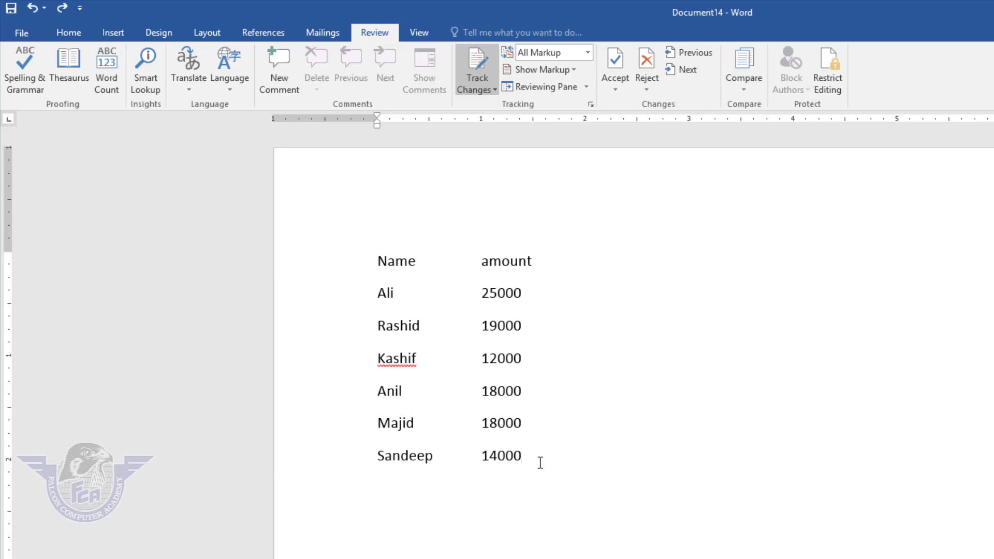
- With Track Changes off, add a plain 'asad' line below Sandeep's row, then re-enable tracking
{"action": "left_click", "coordinate": [483, 84]}
{"action": "left_click", "coordinate": [501, 107]}
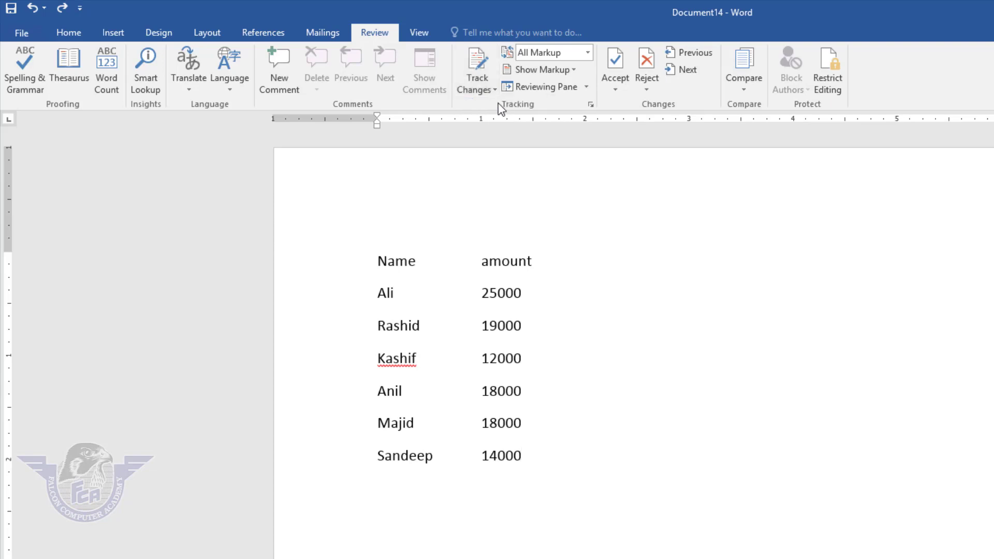
{"action": "key", "text": "Return"}
{"action": "type", "text": "asad"}
{"action": "left_click", "coordinate": [494, 90]}
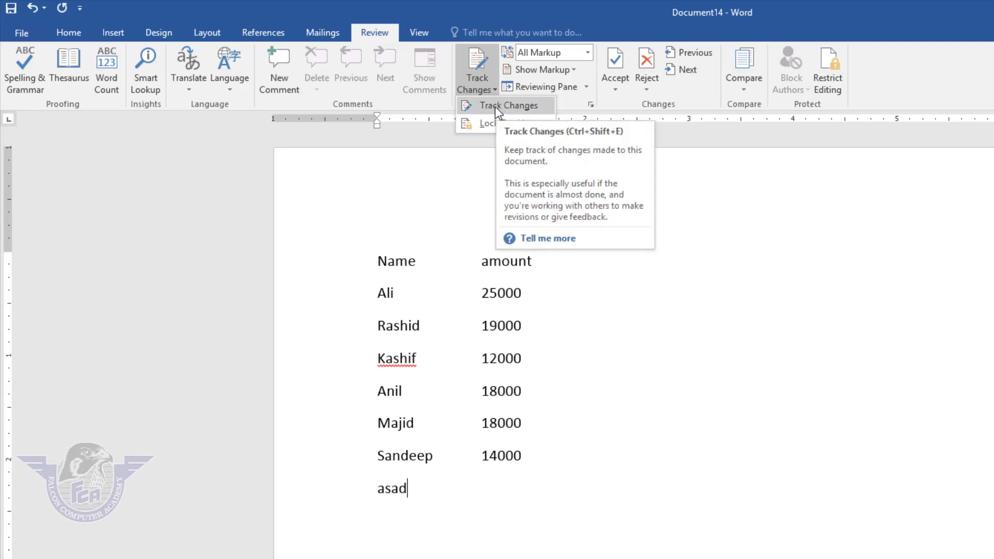
{"action": "left_click", "coordinate": [495, 105]}
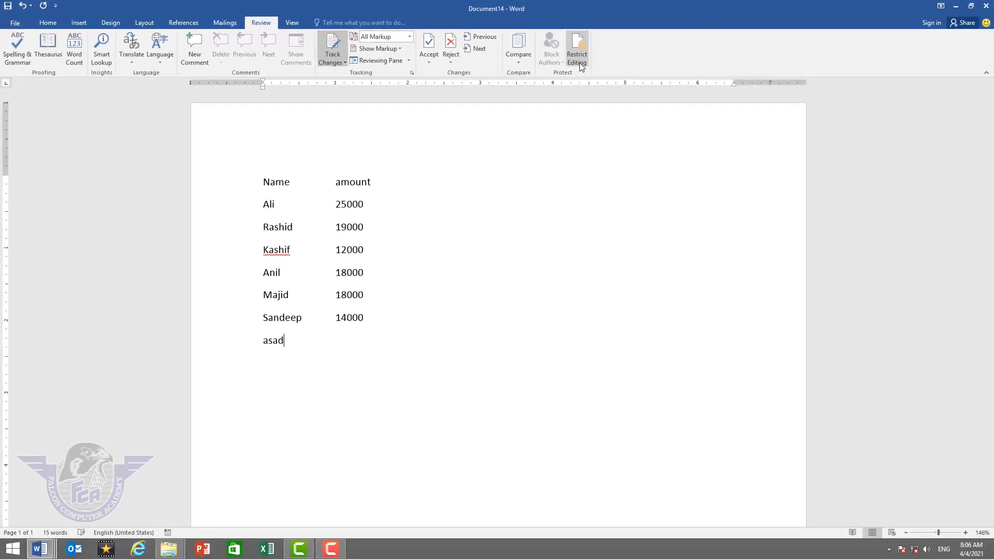
- Restrict editing to Tracked changes only and start enforcing protection, entering a password
{"action": "left_click", "coordinate": [579, 61]}
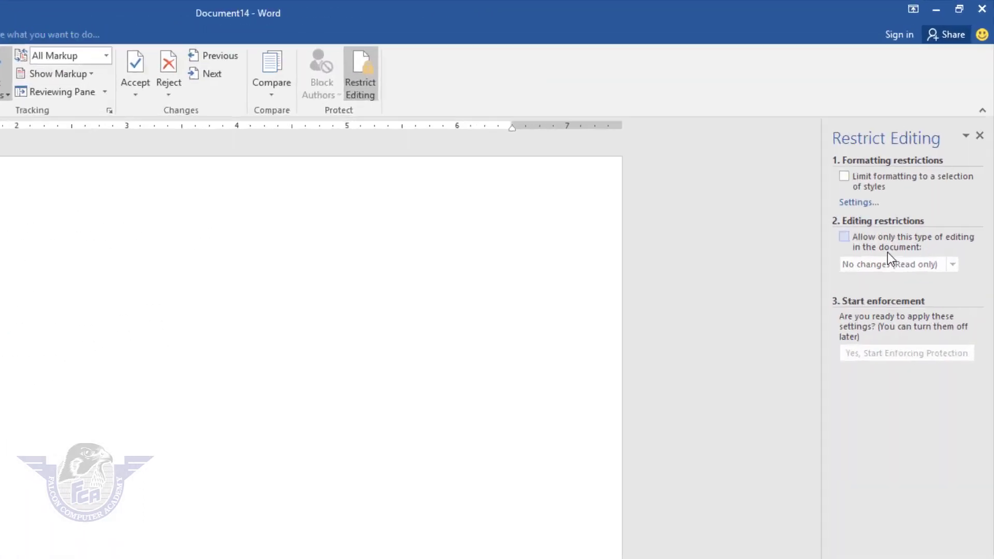
{"action": "left_click", "coordinate": [859, 305]}
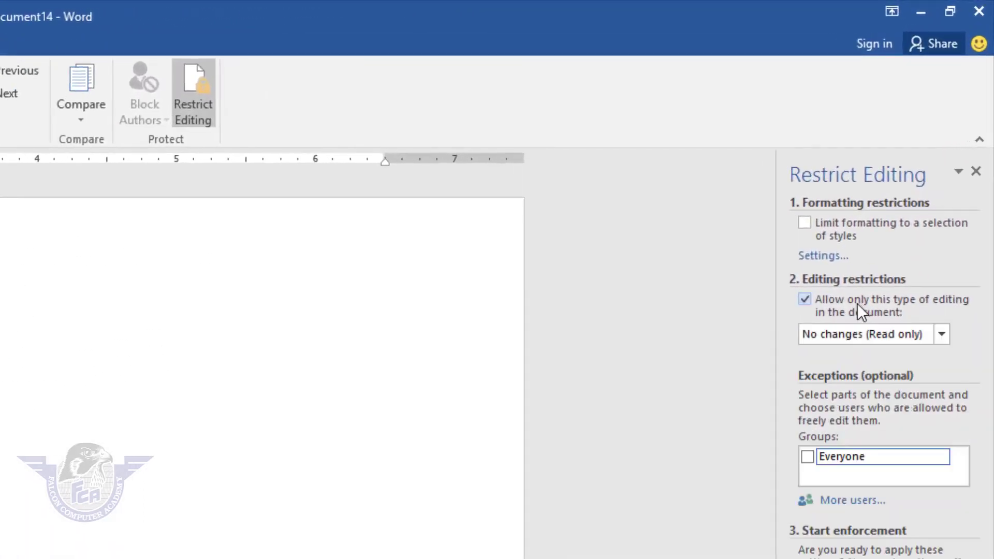
{"action": "left_click", "coordinate": [835, 339]}
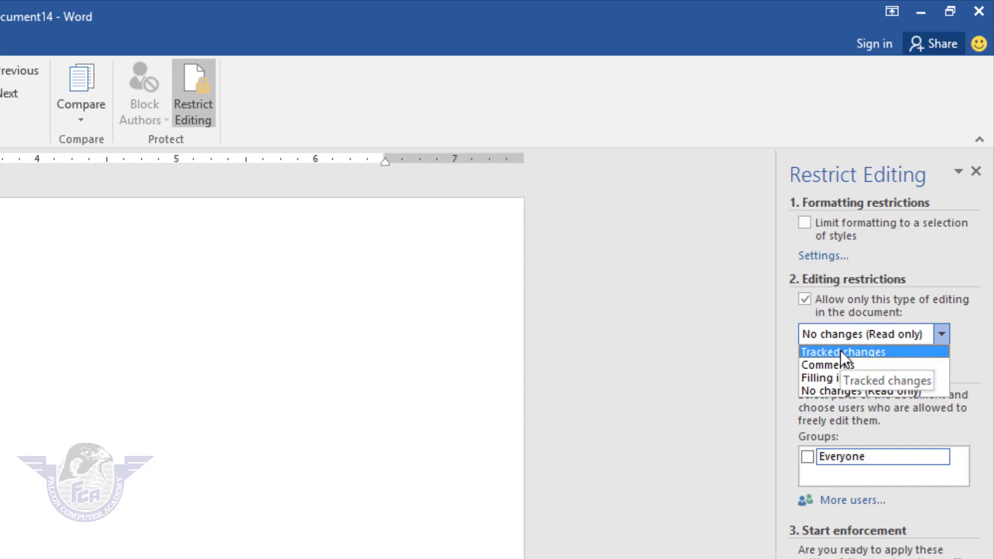
{"action": "left_click", "coordinate": [840, 351]}
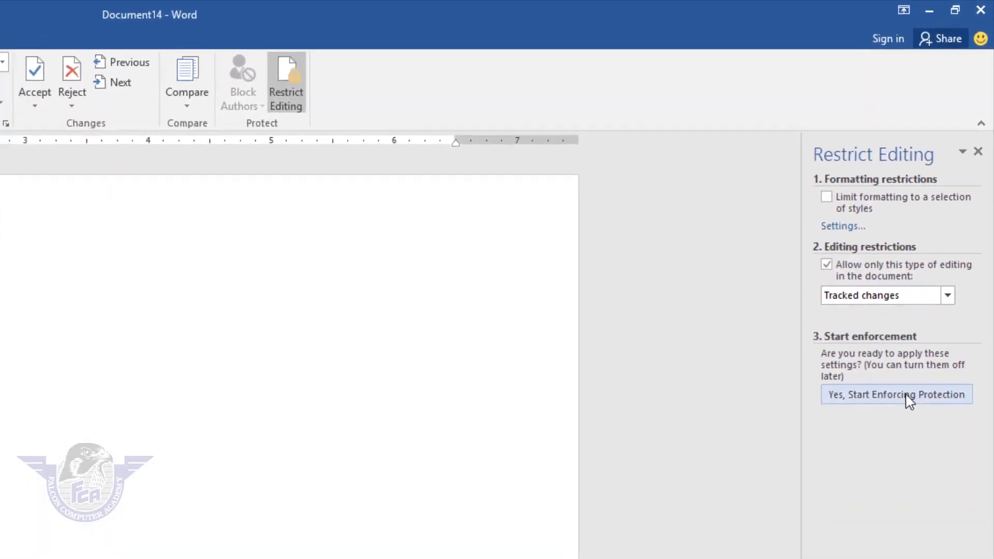
{"action": "left_click", "coordinate": [906, 408]}
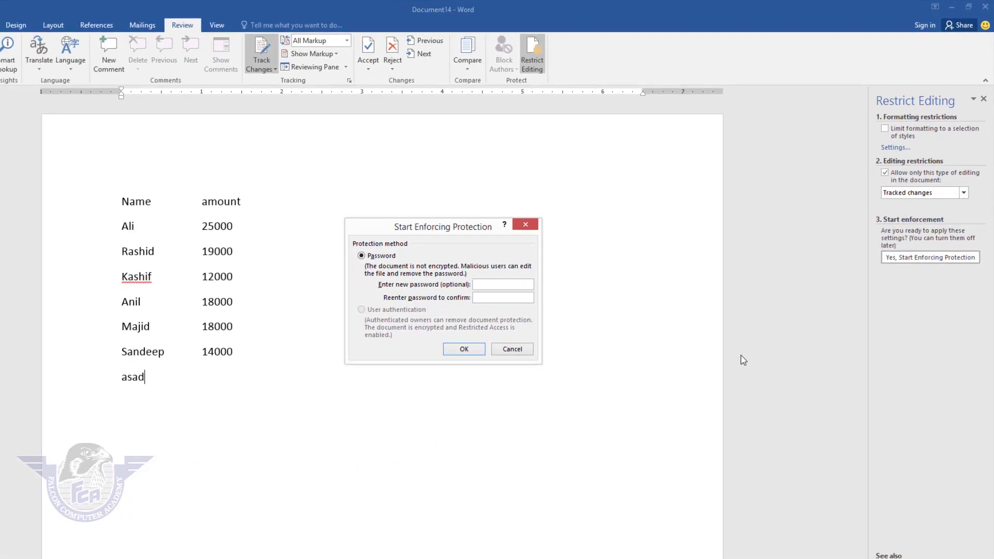
- Confirm the protection password, then change Anil's 18000 to 18045 as a tracked edit
{"action": "key", "text": "Return"}
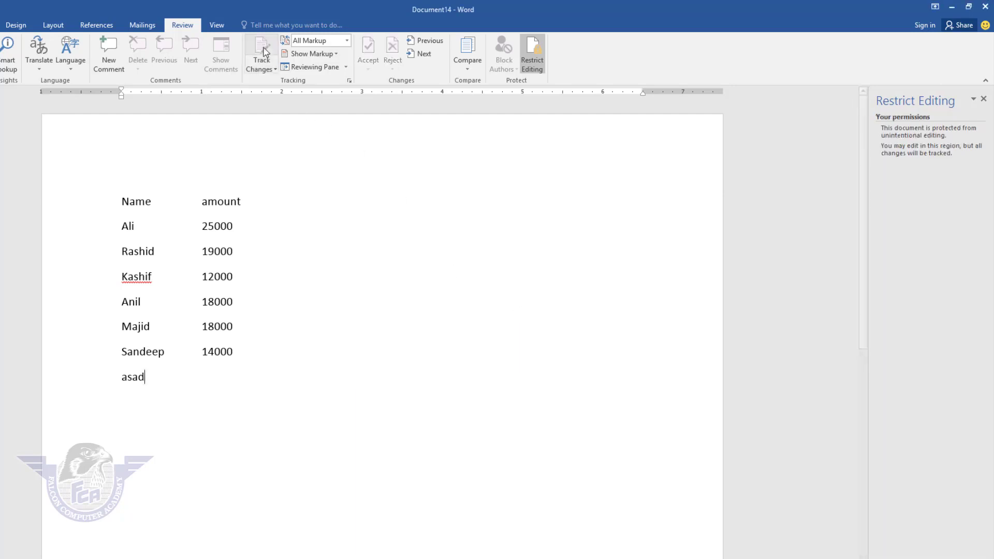
{"action": "left_click", "coordinate": [273, 69]}
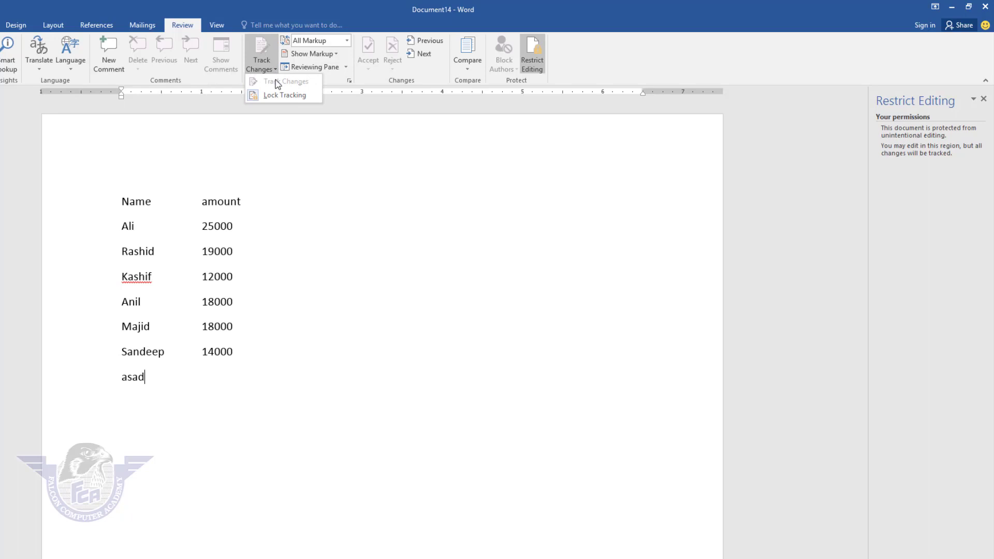
{"action": "left_click", "coordinate": [286, 304]}
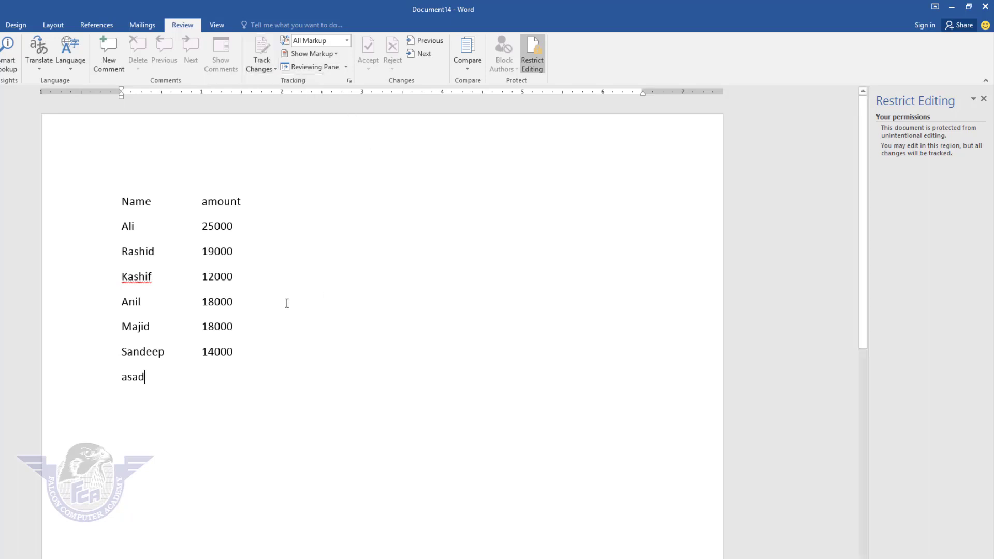
{"action": "key", "text": "BackSpace"}
{"action": "key", "text": "BackSpace"}
{"action": "type", "text": "45"}
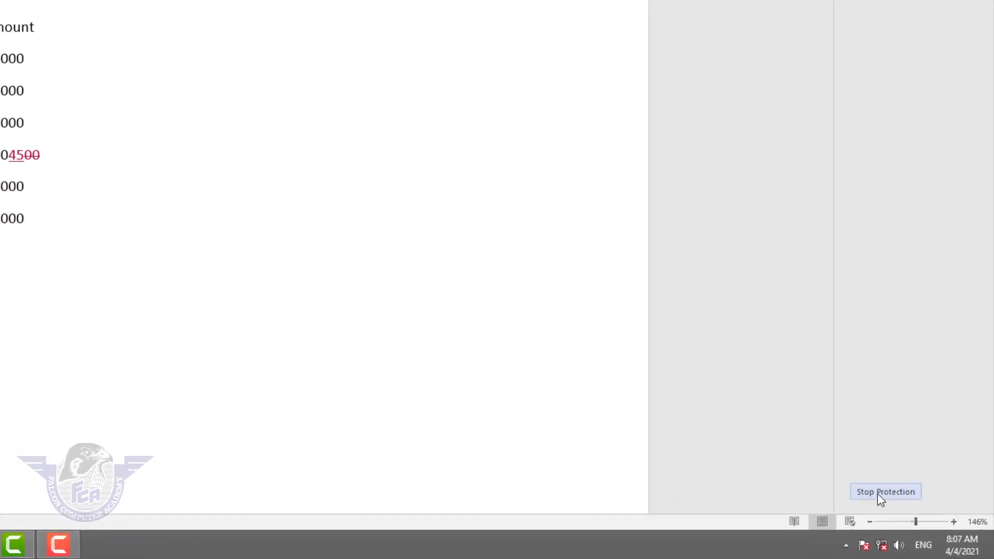
- Stop document protection by entering the password
{"action": "left_click", "coordinate": [915, 514]}
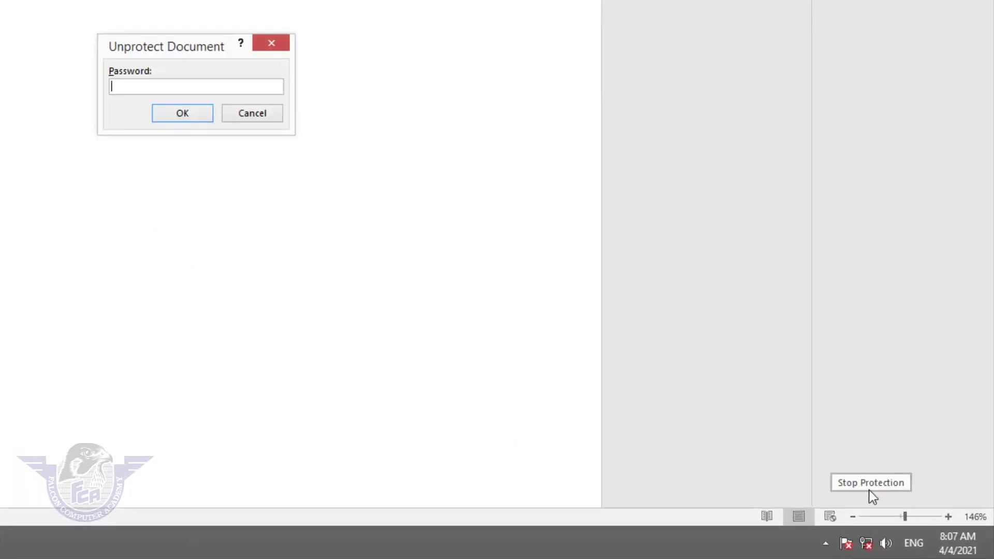
{"action": "key", "text": "Return"}
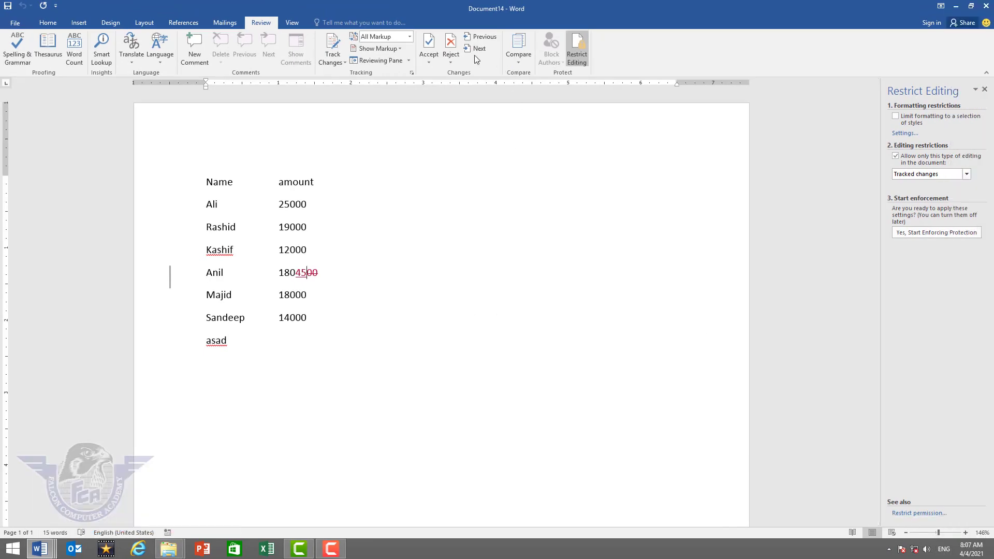
- Reject the tracked deletion of 00 and insertion of 45 so Anil's amount reads 18000
{"action": "left_click", "coordinate": [452, 61]}
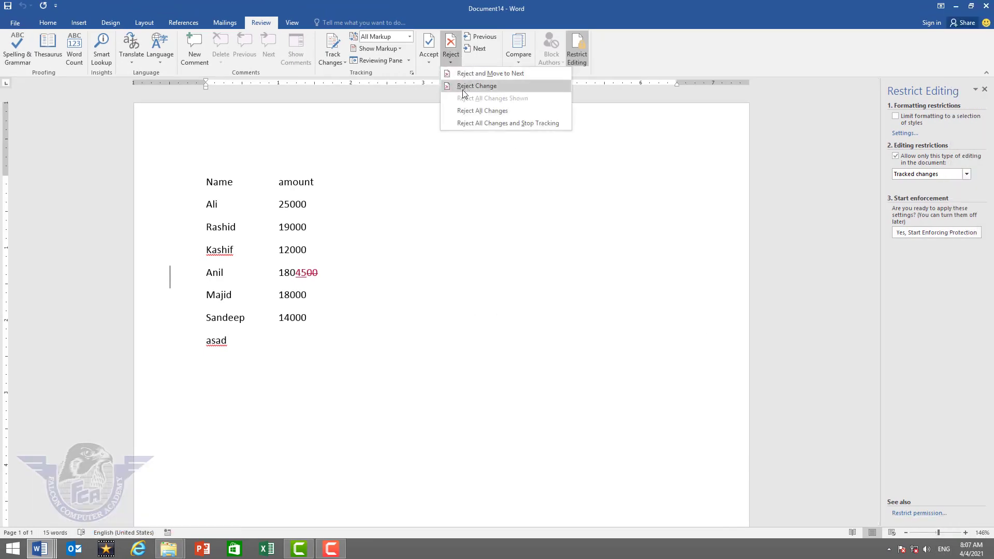
{"action": "left_click", "coordinate": [462, 86]}
{"action": "key", "text": "Left"}
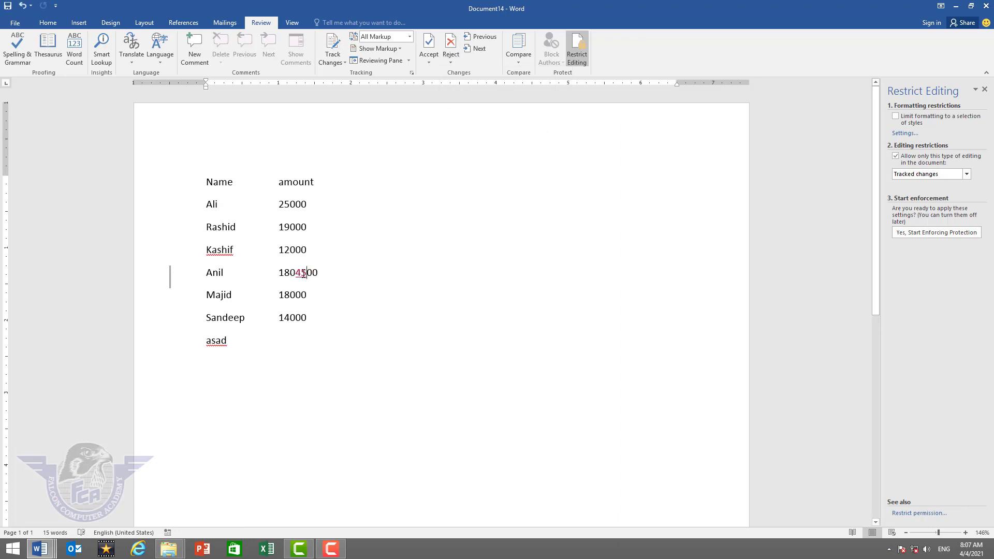
{"action": "left_click", "coordinate": [451, 62]}
{"action": "left_click", "coordinate": [476, 86]}
{"action": "left_click", "coordinate": [296, 339]}
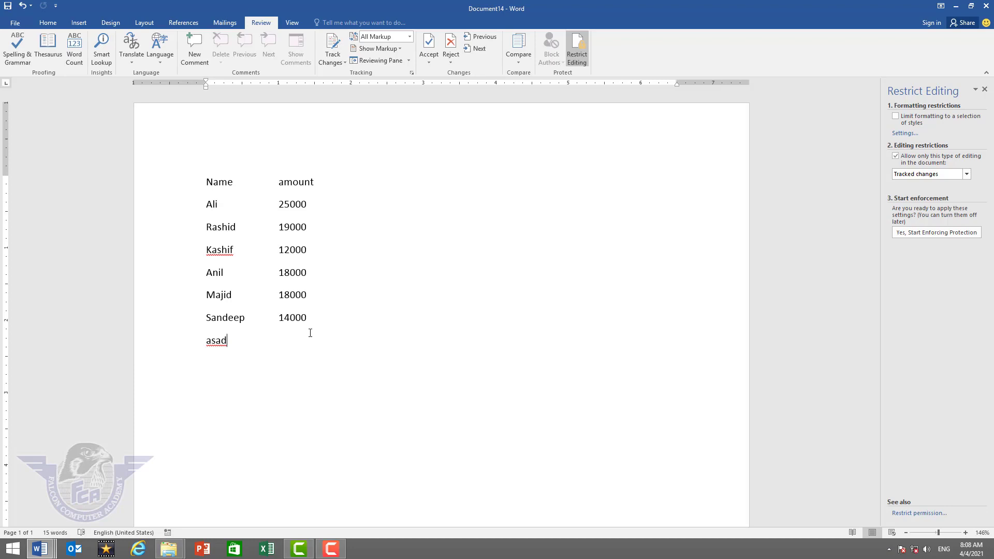
- Insert an empty 5-column, 2-row table below the list via the Alt, N, T, I shortcut
{"action": "key", "text": "alt"}
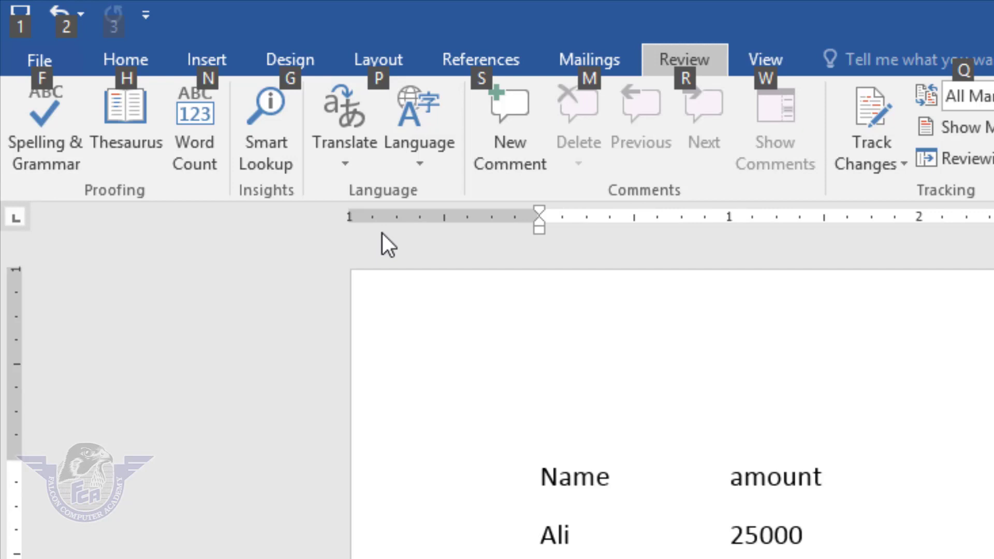
{"action": "key", "text": "n"}
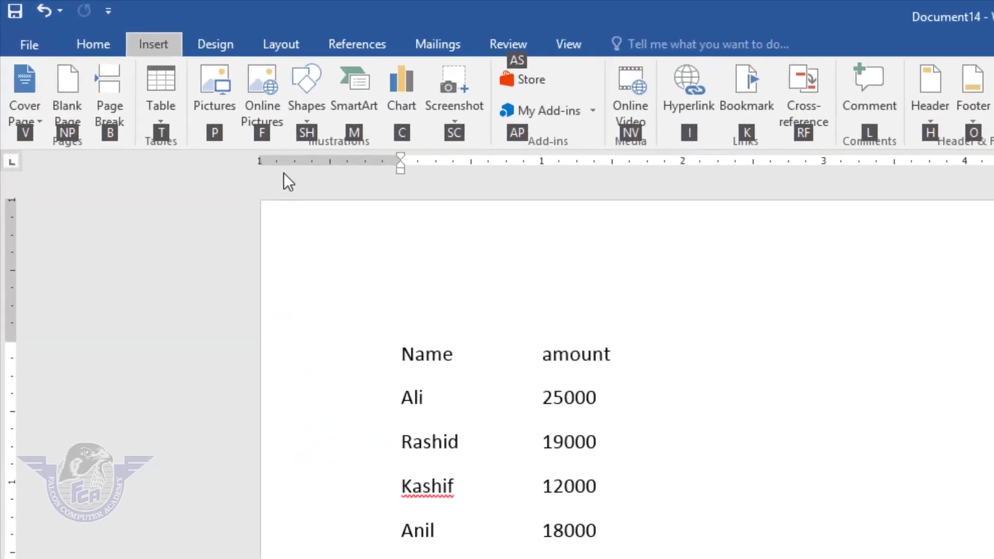
{"action": "key", "text": "t"}
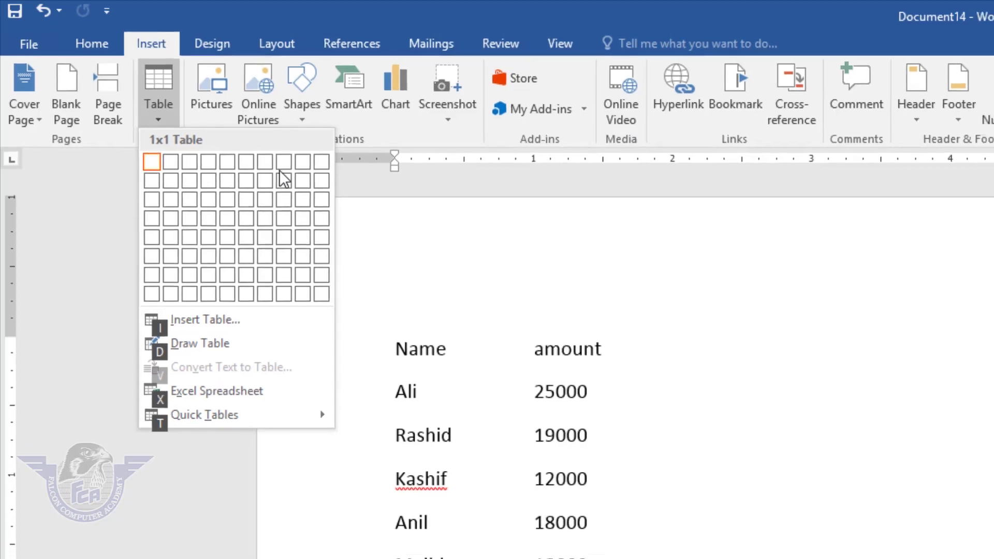
{"action": "key", "text": "i"}
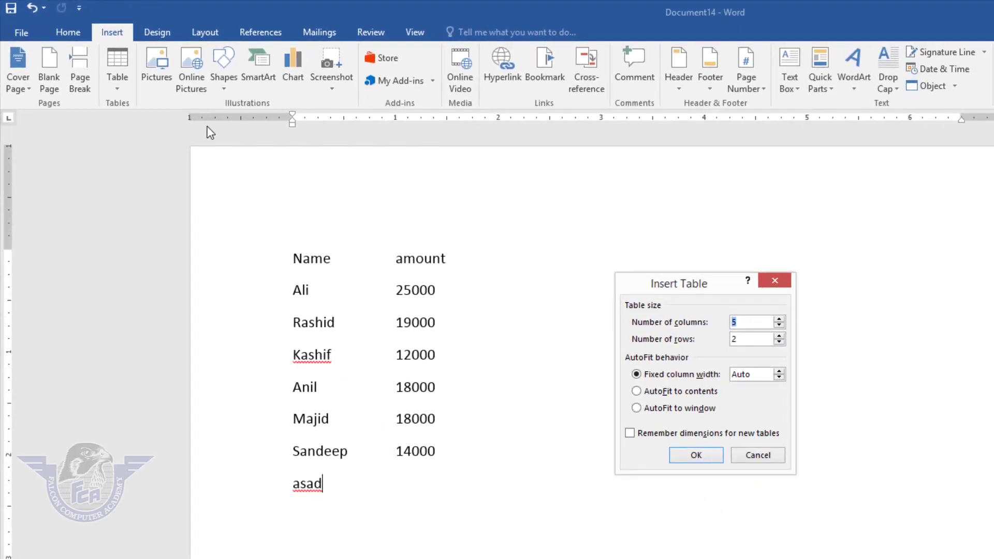
{"action": "key", "text": "Return"}
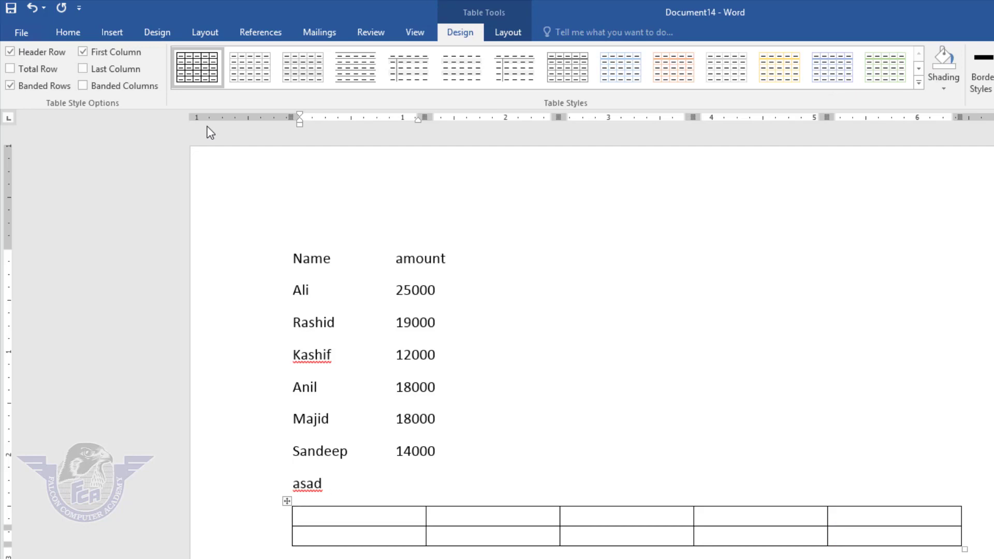
{"action": "key", "text": "alt"}
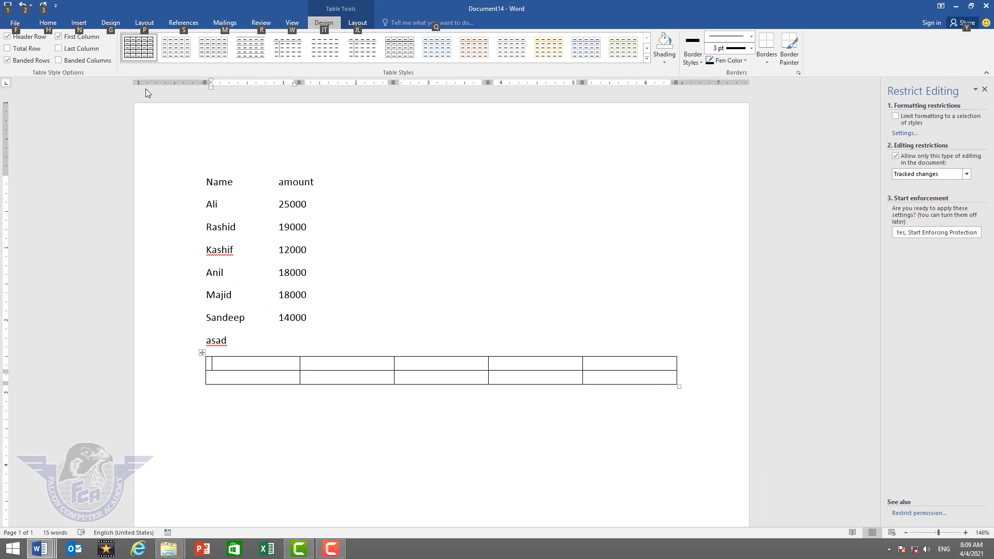
{"action": "key", "text": "alt"}
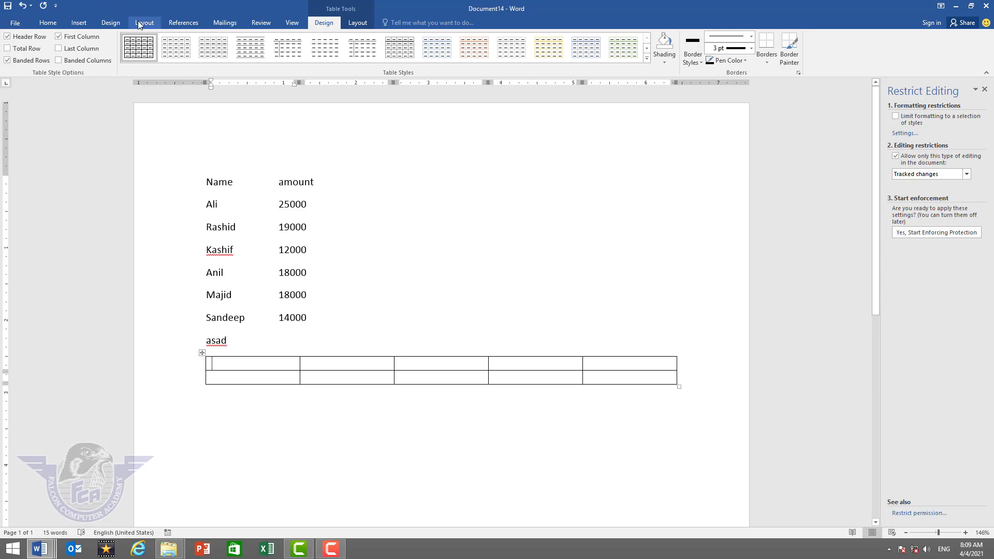
- Open the Customize Keyboard dialog from Word Options' Customize Ribbon page
{"action": "left_click", "coordinate": [15, 26]}
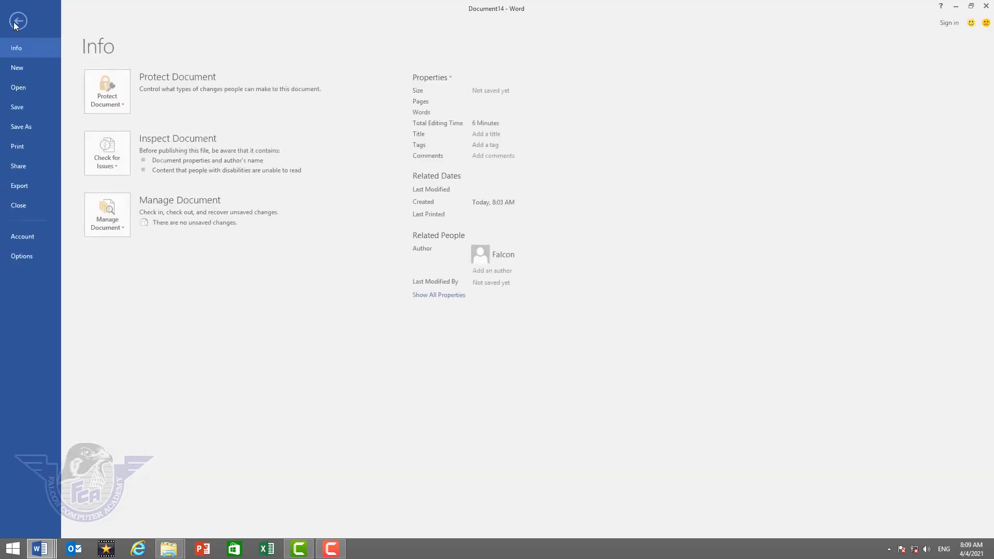
{"action": "left_click", "coordinate": [24, 256]}
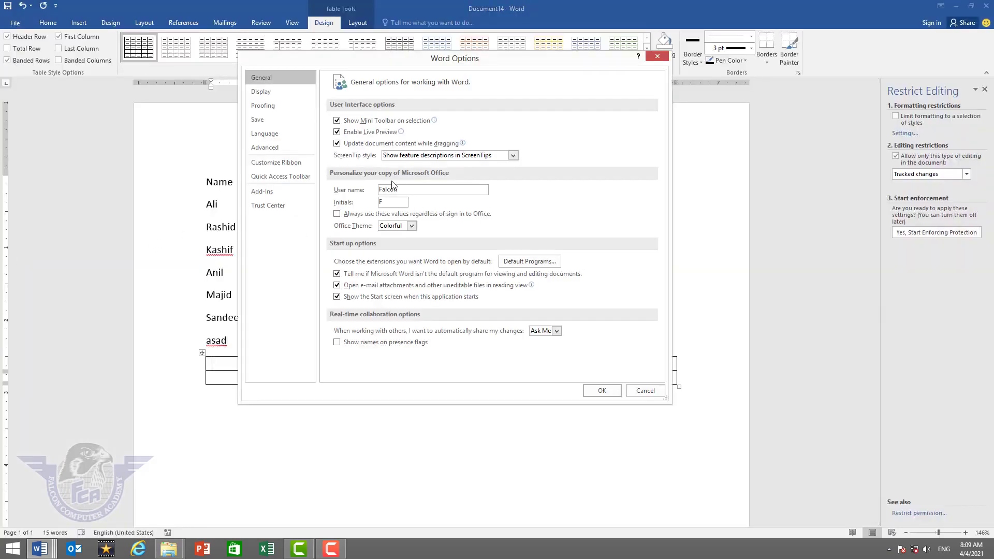
{"action": "left_click", "coordinate": [282, 147]}
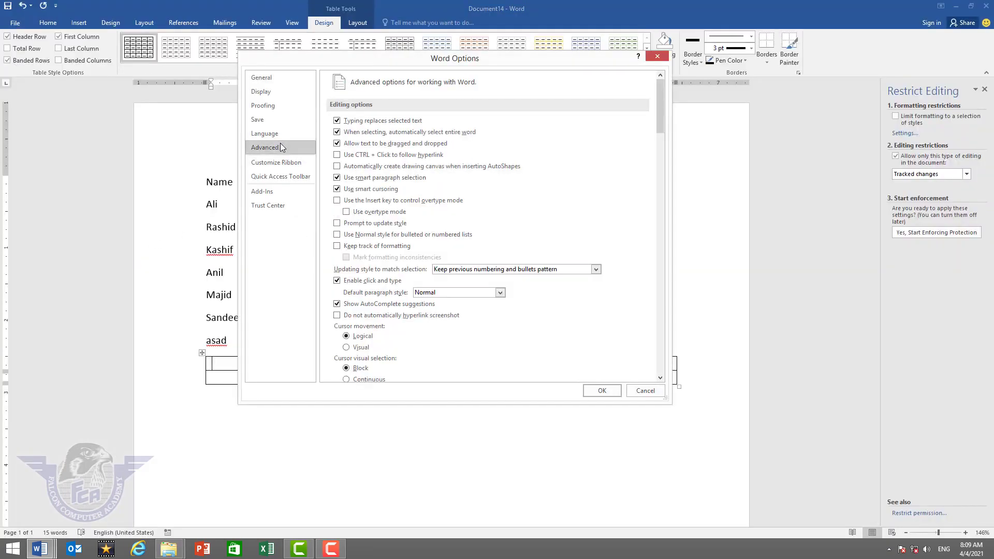
{"action": "left_click", "coordinate": [291, 162]}
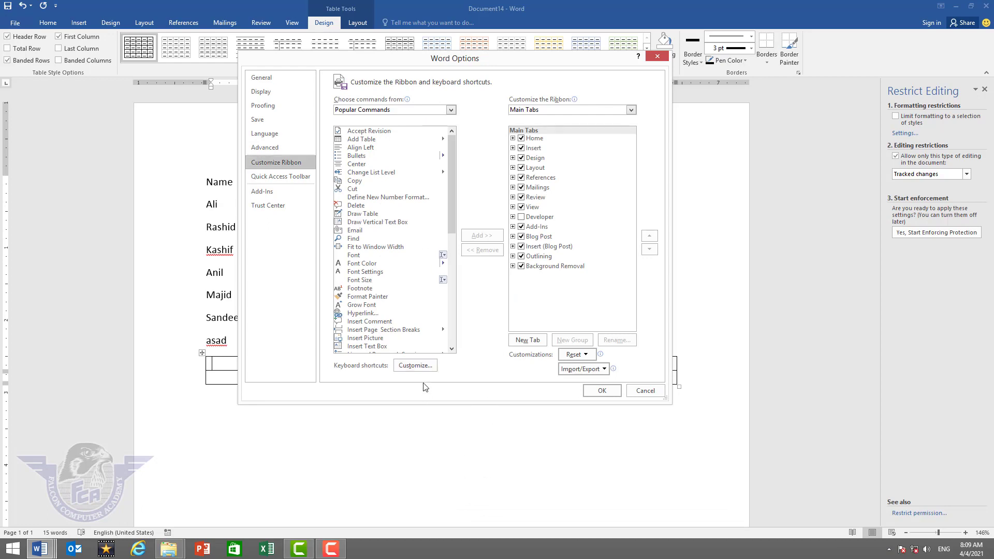
{"action": "left_click", "coordinate": [426, 368]}
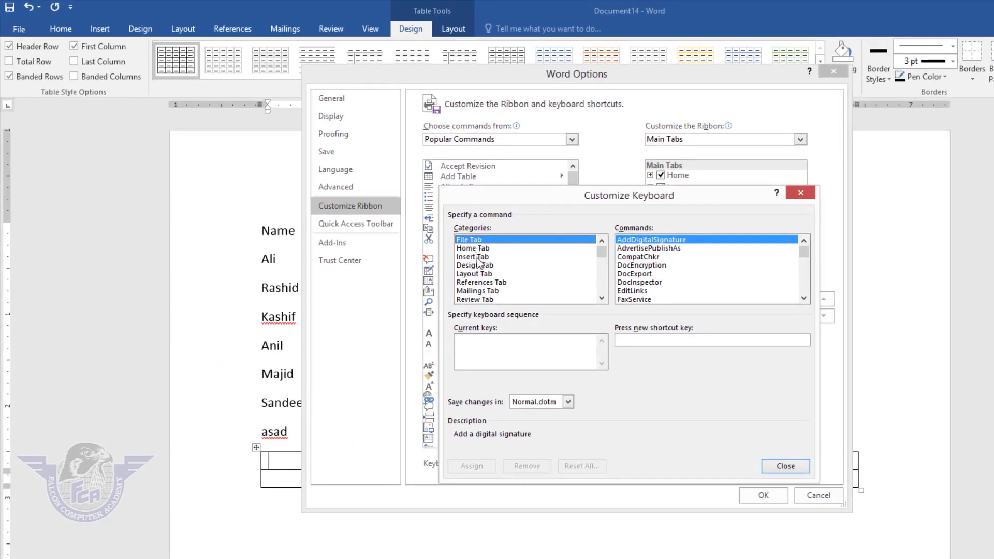
- Assign Ctrl+1 to the Insert Tab's InsertPicture command and close the Options dialogs
{"action": "left_click", "coordinate": [478, 257]}
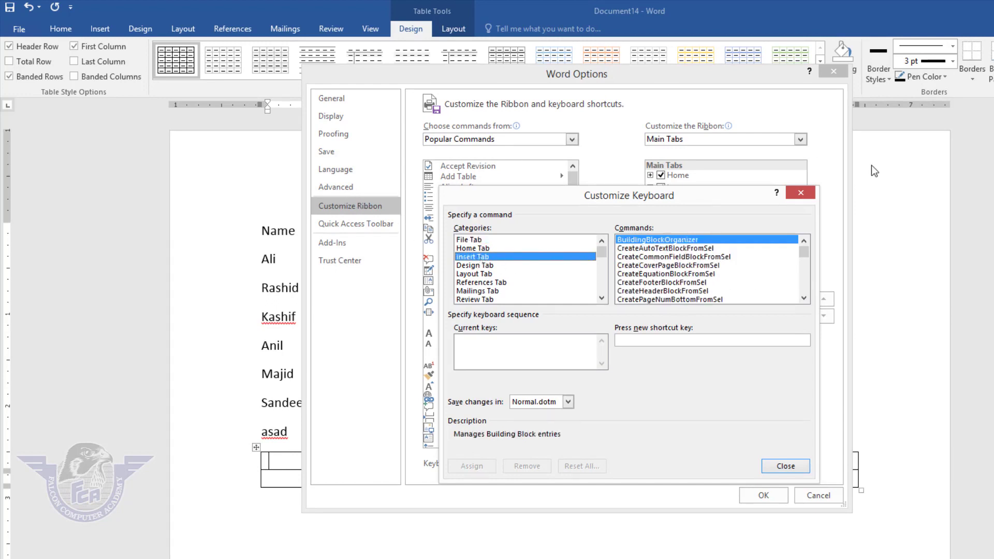
{"action": "left_click_drag", "start_coordinate": [803, 295], "coordinate": [803, 298]}
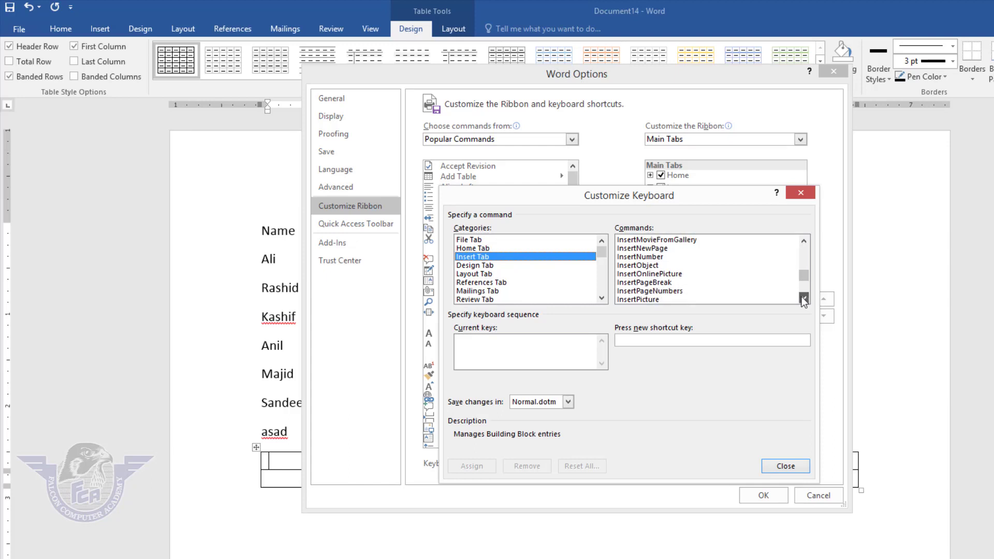
{"action": "left_click_drag", "start_coordinate": [804, 299], "coordinate": [803, 299]}
{"action": "left_click", "coordinate": [653, 299]}
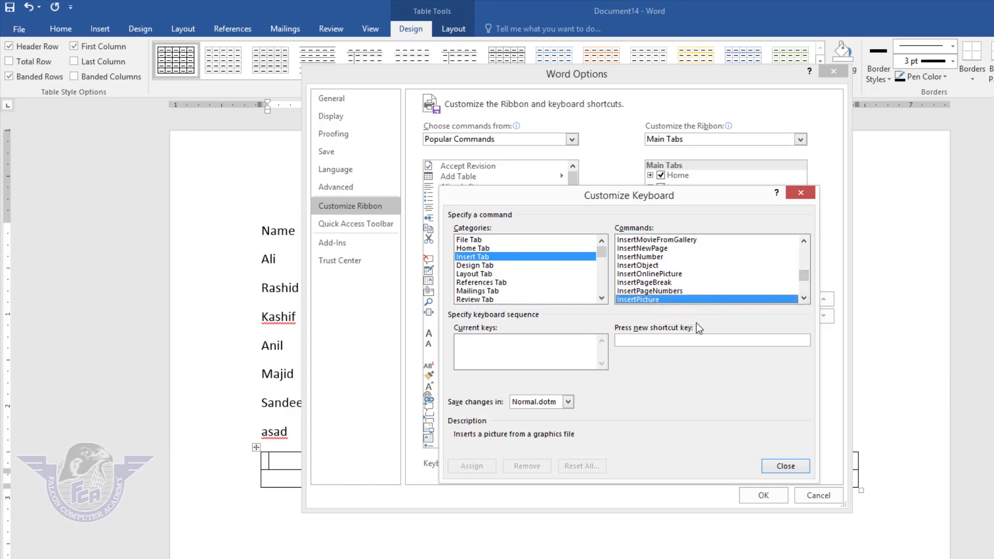
{"action": "left_click", "coordinate": [743, 338]}
{"action": "key", "text": "ctrl+1"}
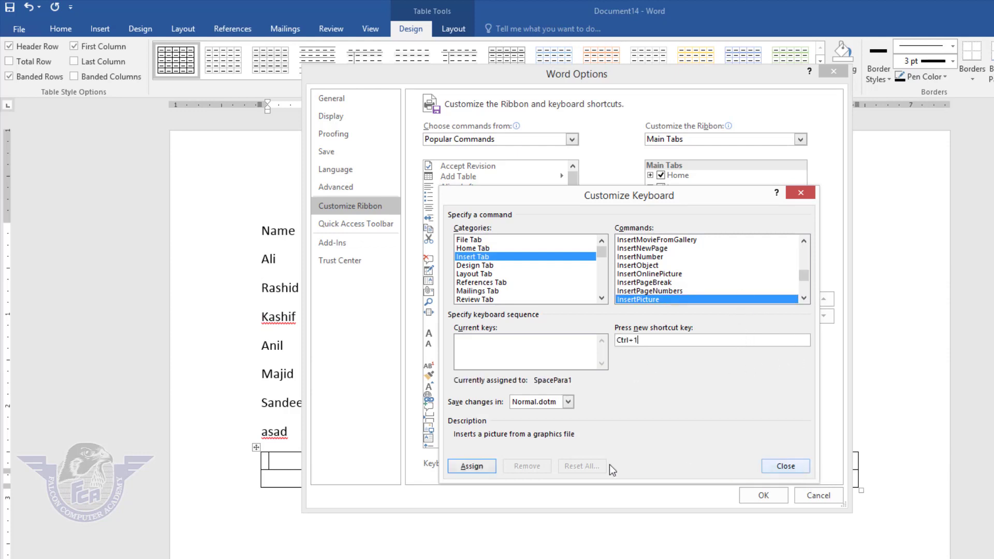
{"action": "left_click", "coordinate": [476, 465]}
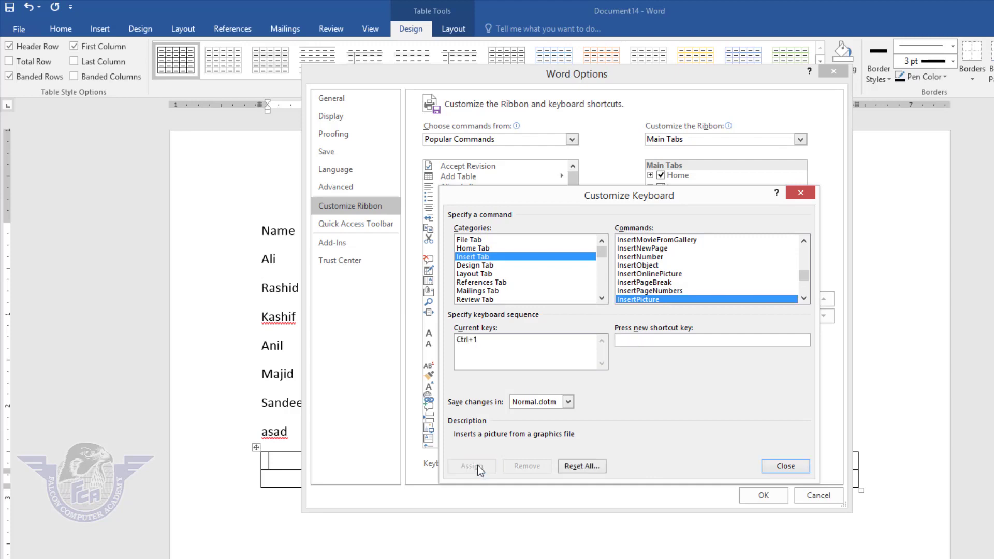
{"action": "left_click", "coordinate": [786, 471]}
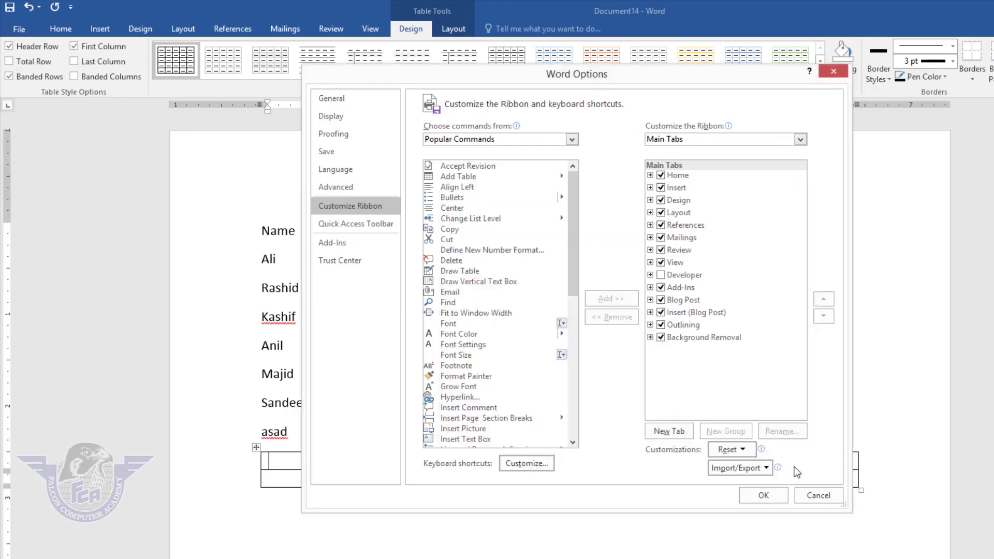
{"action": "left_click", "coordinate": [762, 497]}
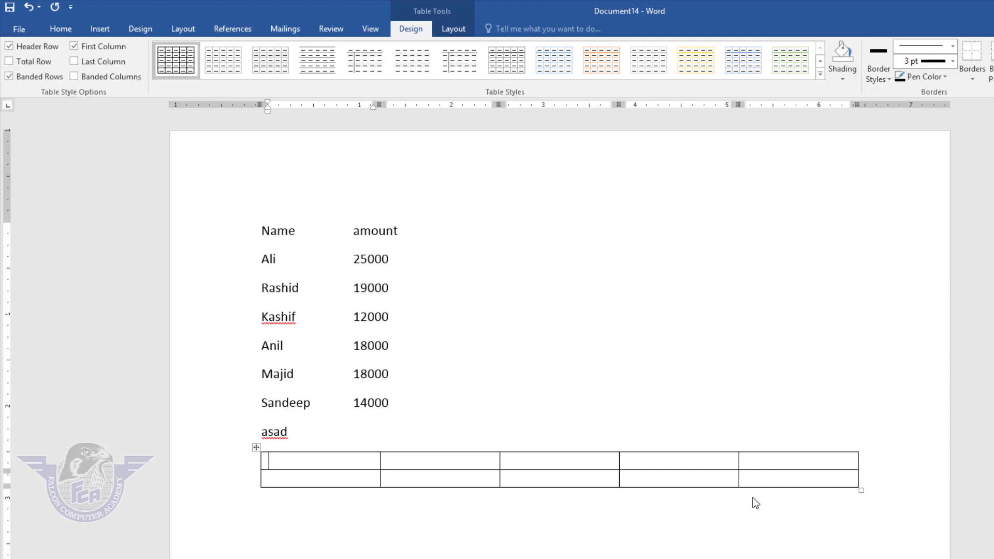
{"action": "key", "text": "ctrl+1"}
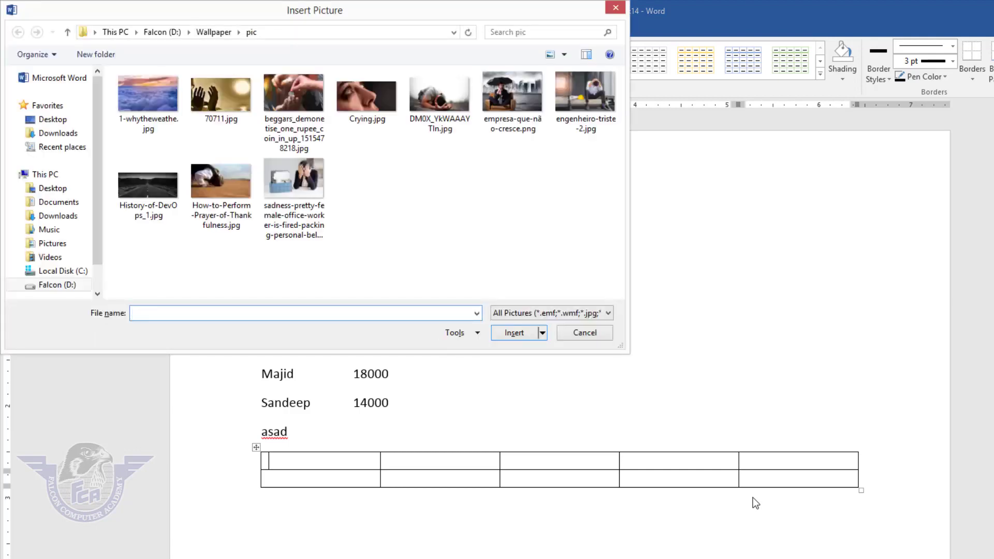
{"action": "key", "text": "Escape"}
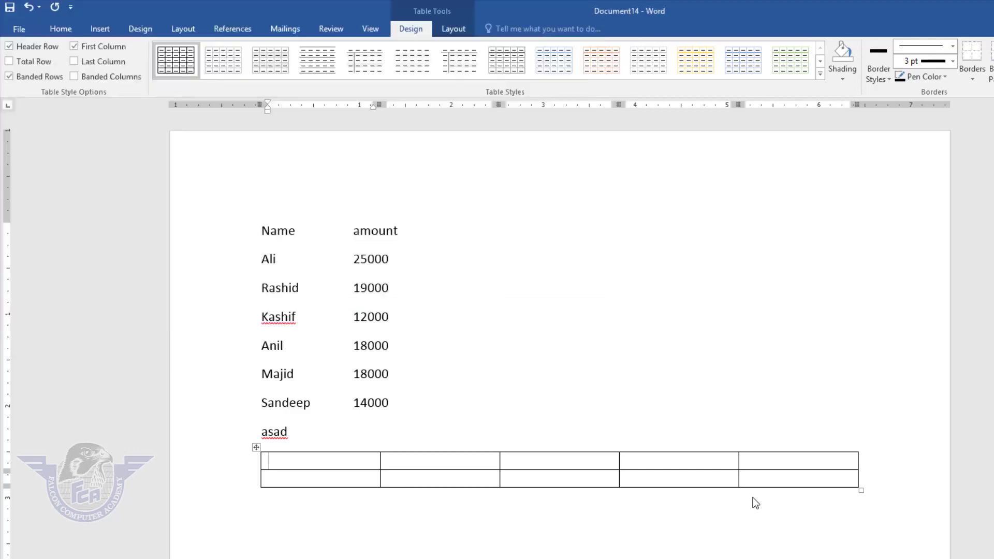
{"action": "left_click", "coordinate": [753, 498]}
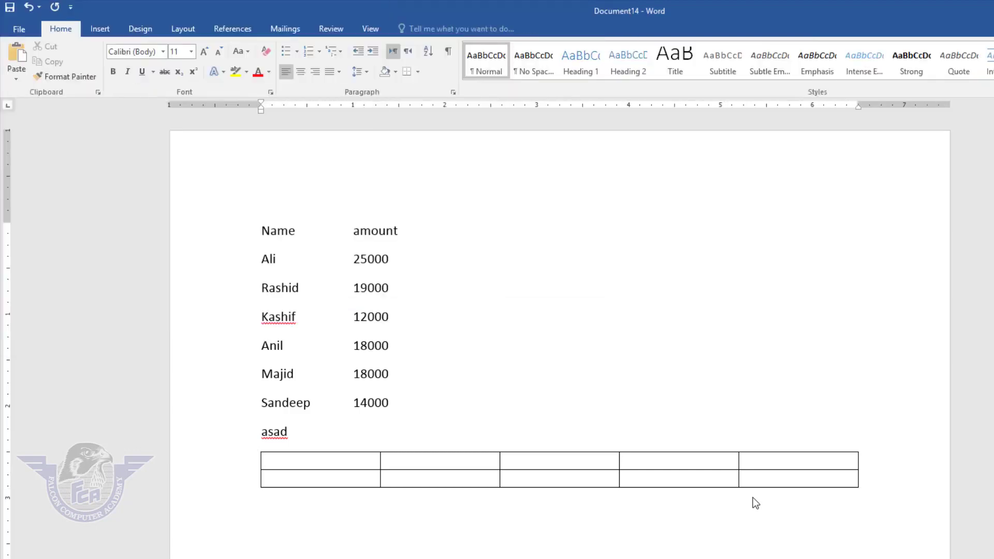